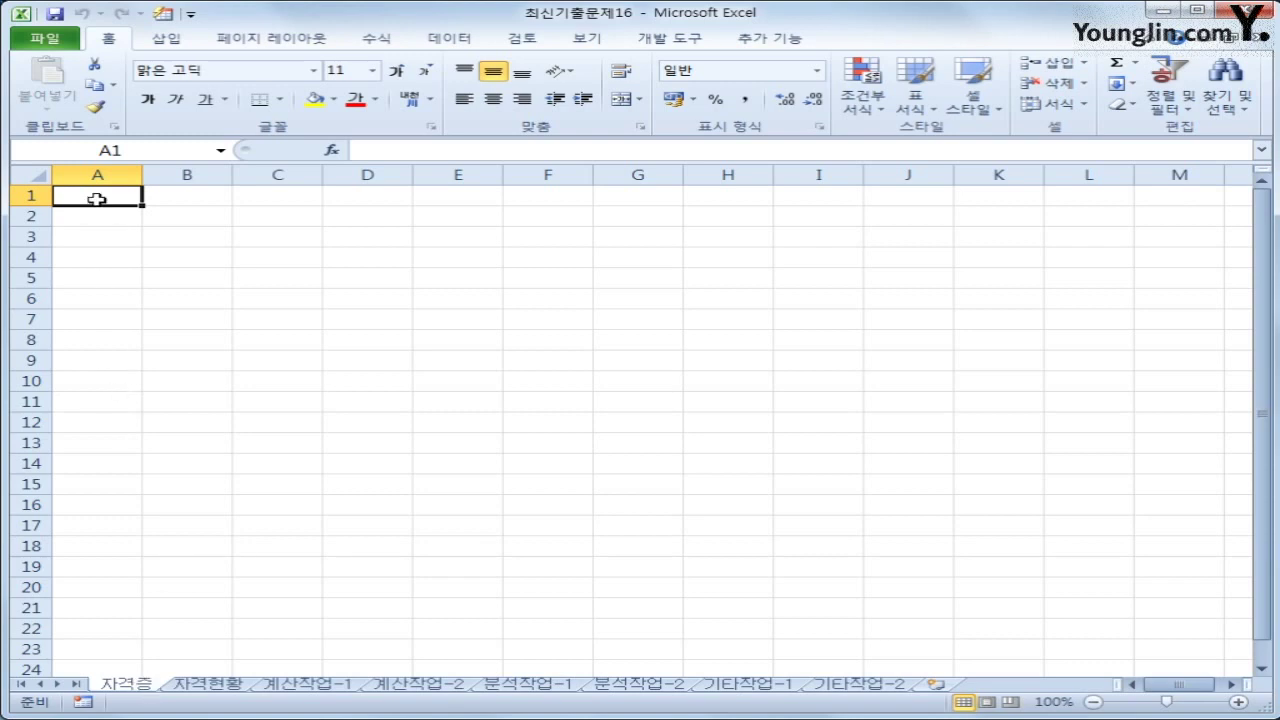
Start a Microsoft Query import from other sources using MS Access Database as the data source
click(452, 40)
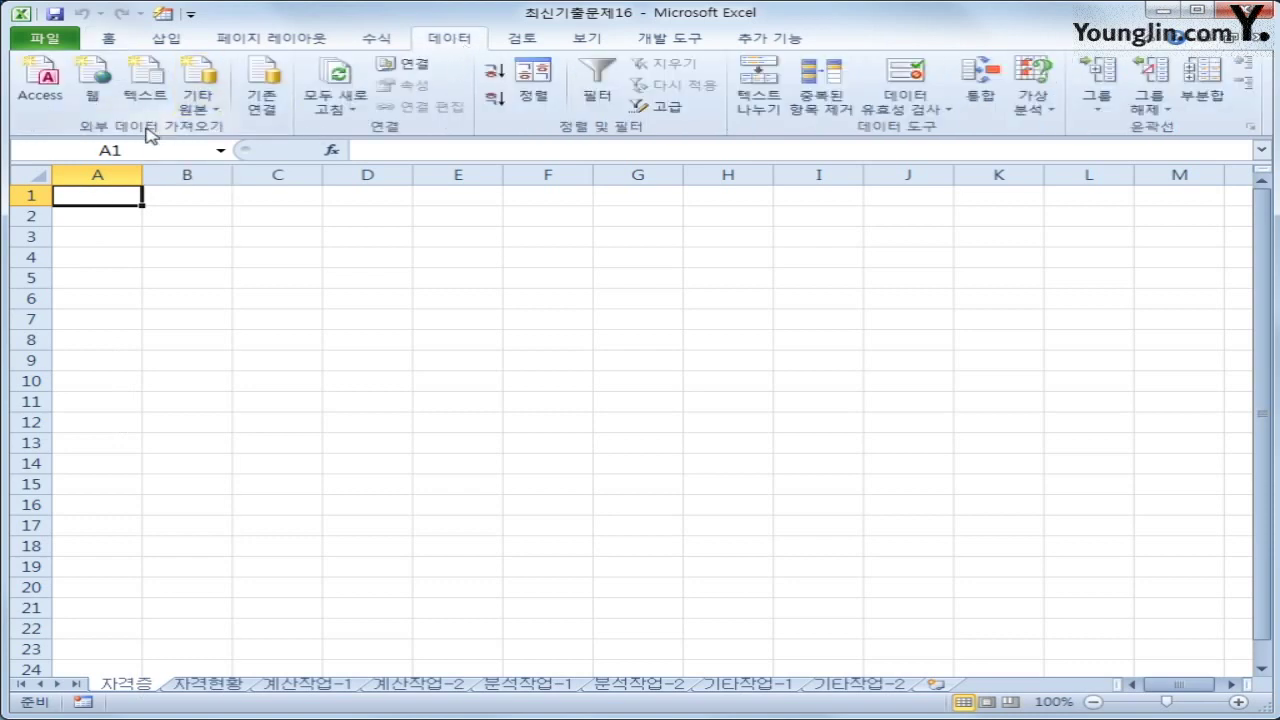
click(206, 106)
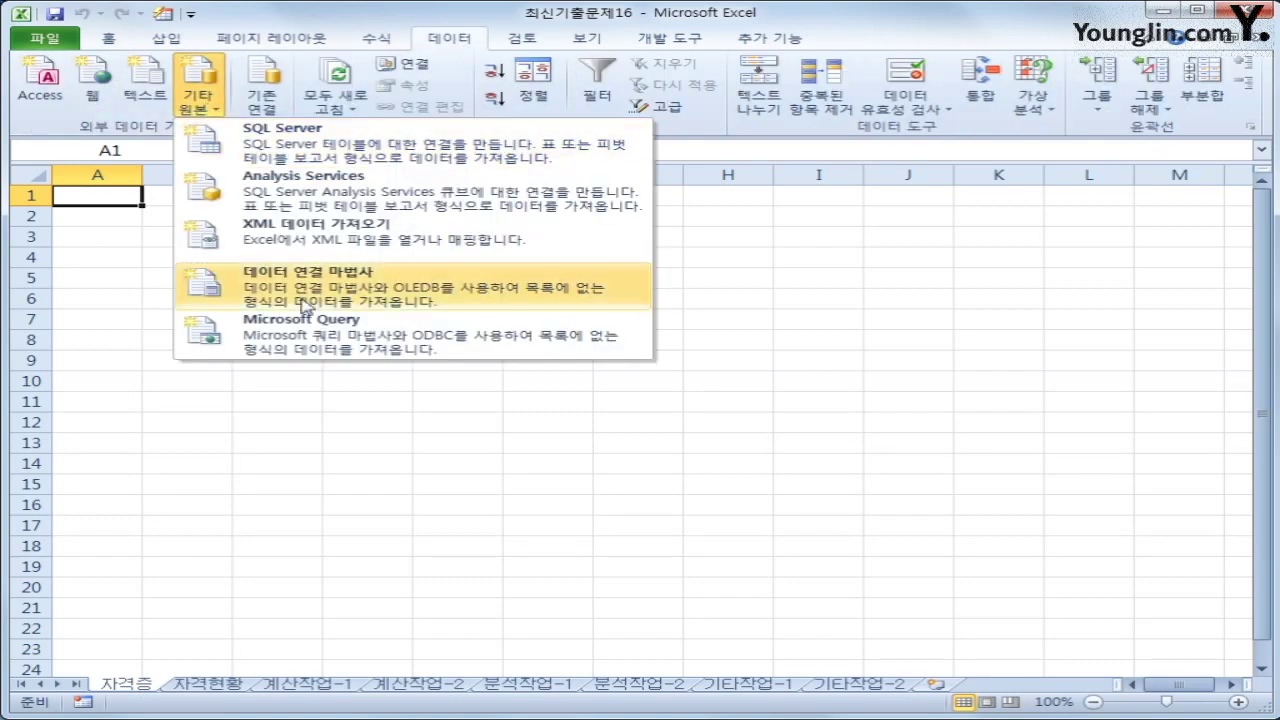
click(318, 345)
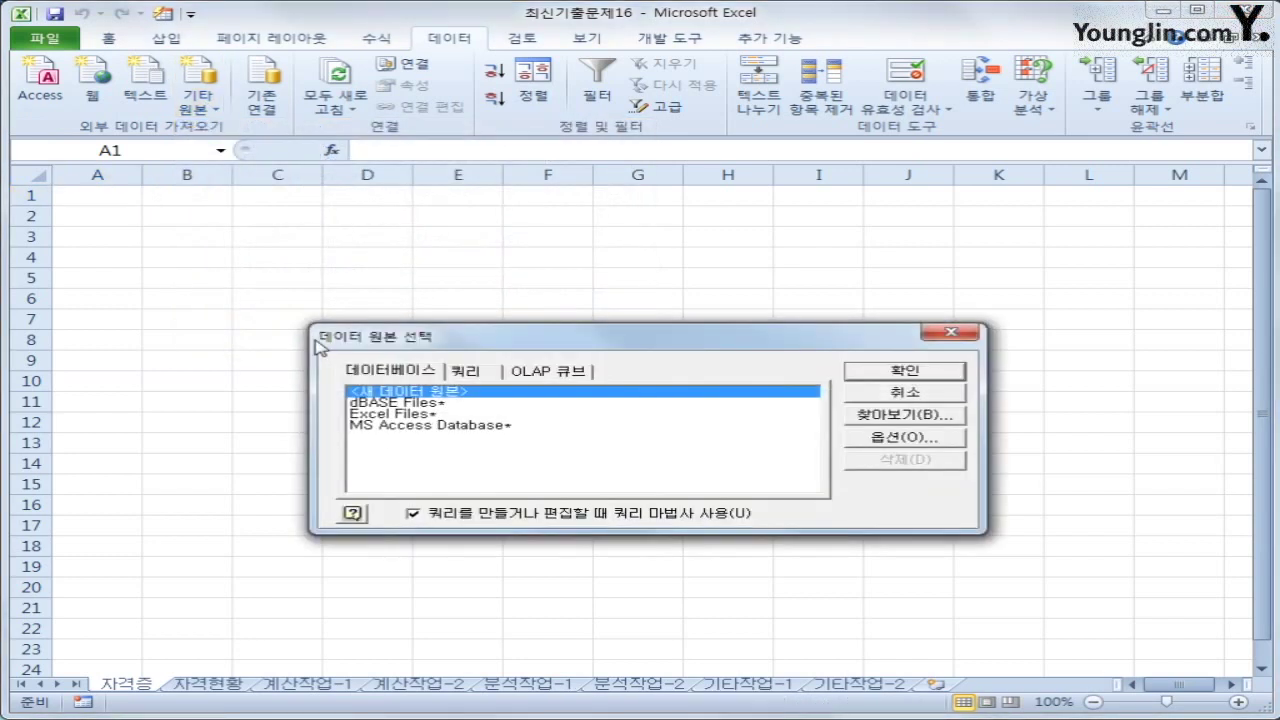
click(433, 426)
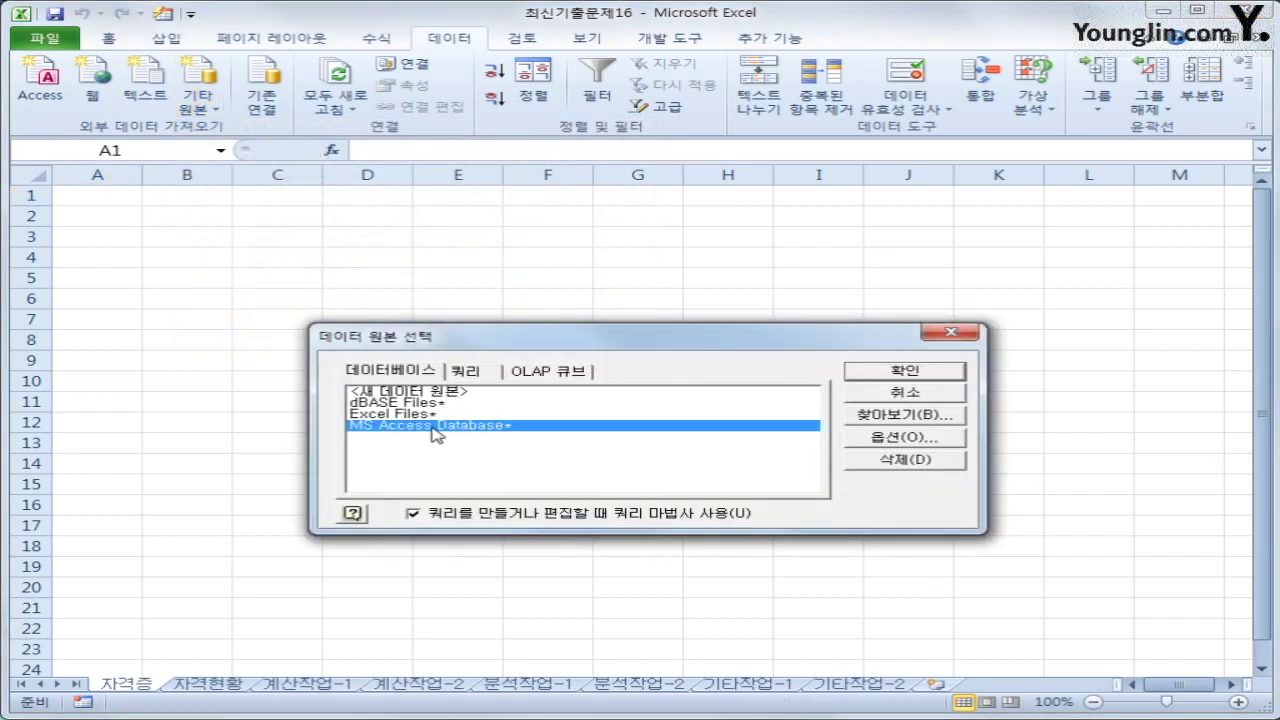
click(871, 371)
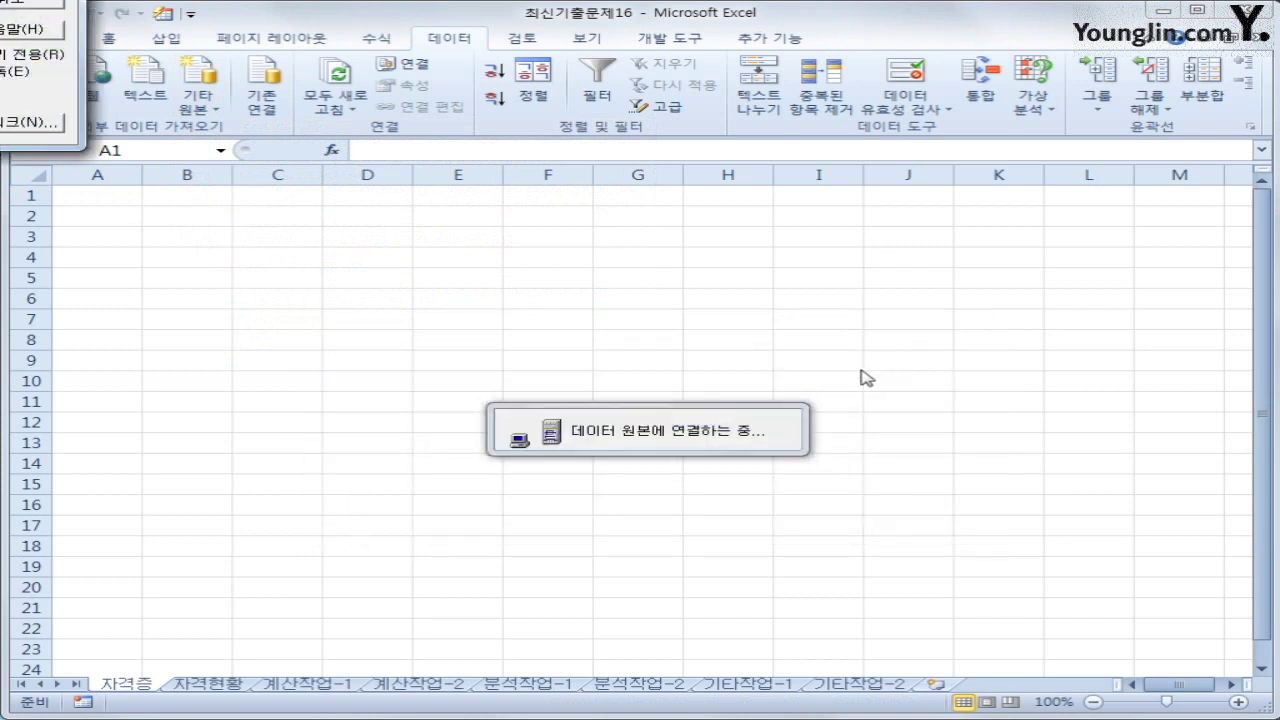
Choose the database file 자격매출.accdb in the 기출문제 folder as the query source
drag(766, 154, 794, 176)
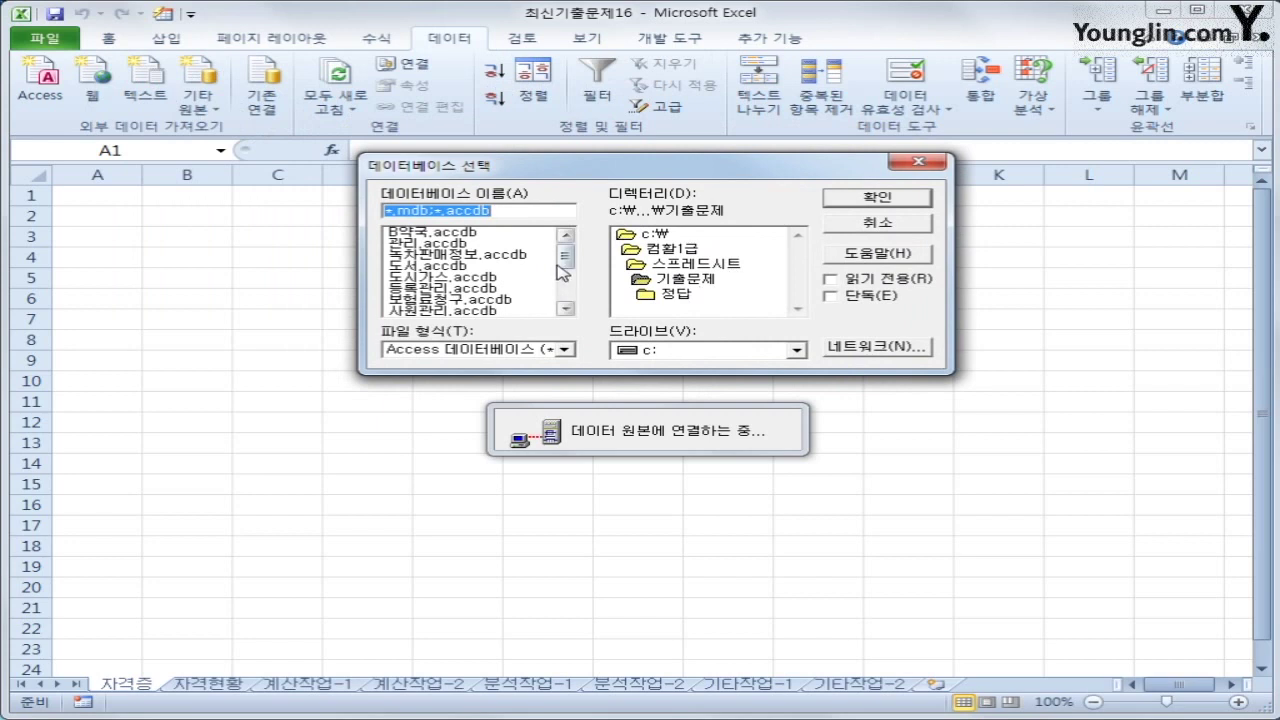
drag(566, 256, 564, 283)
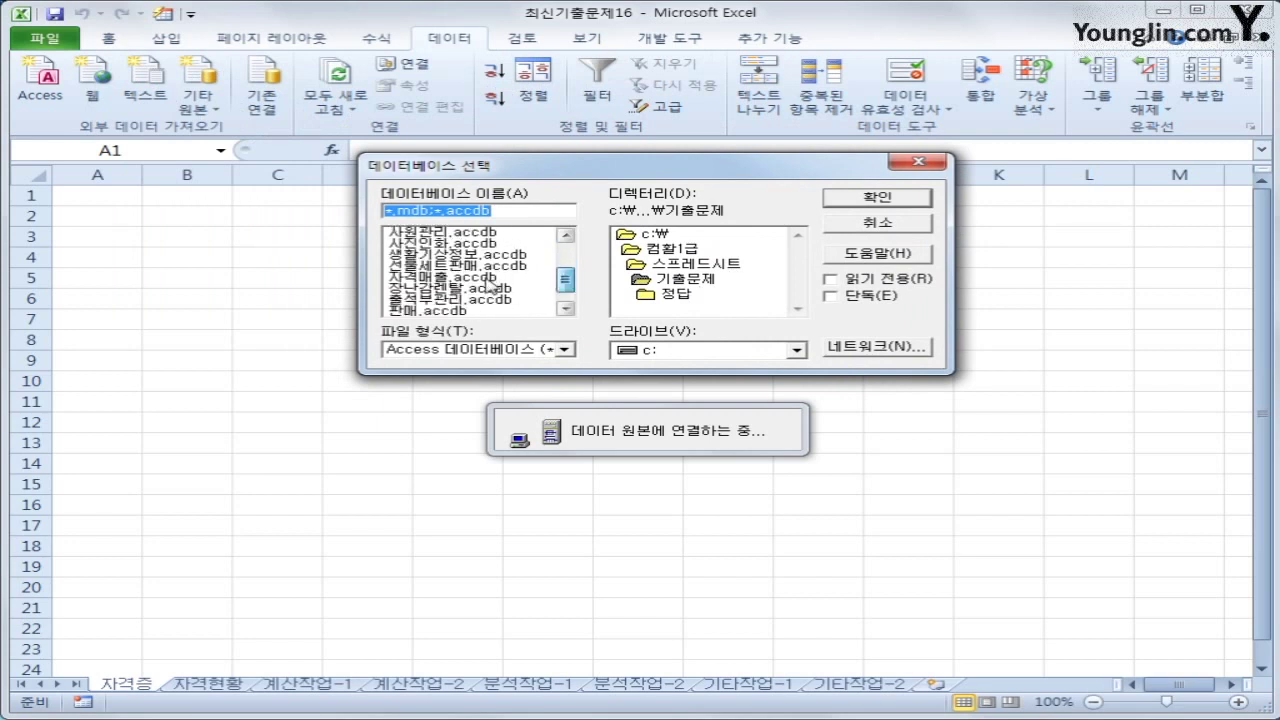
click(484, 279)
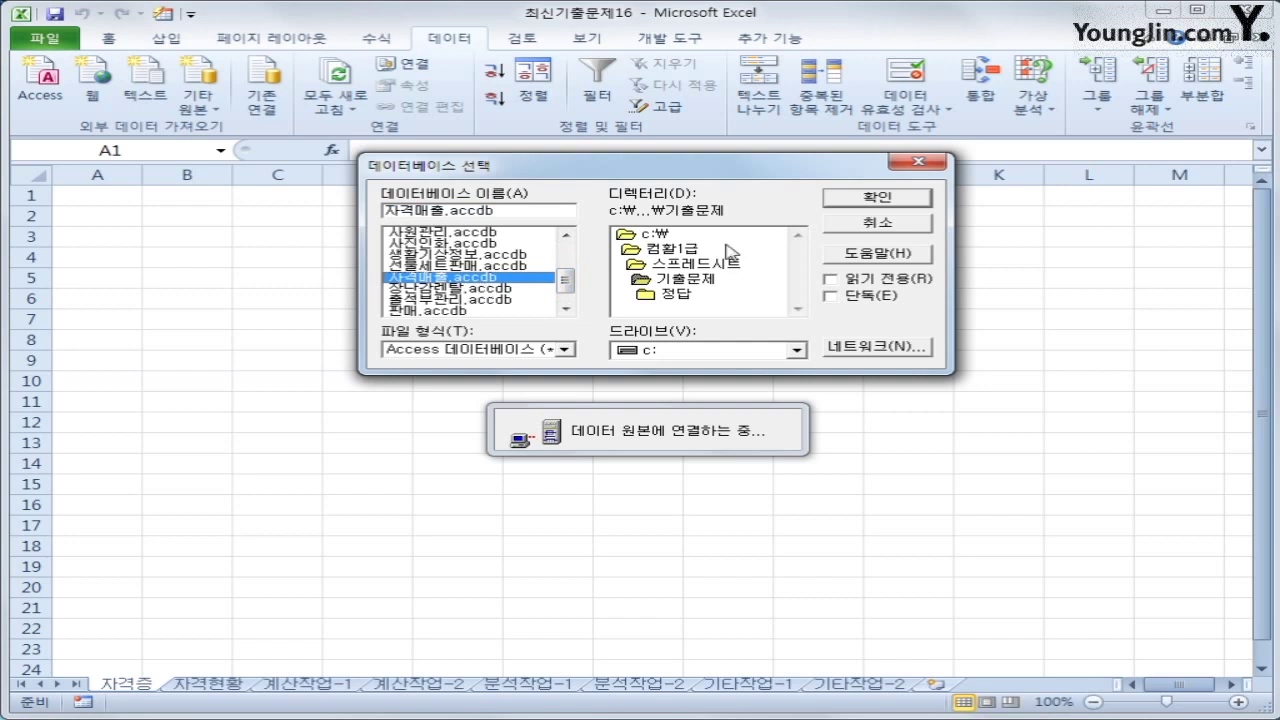
click(838, 197)
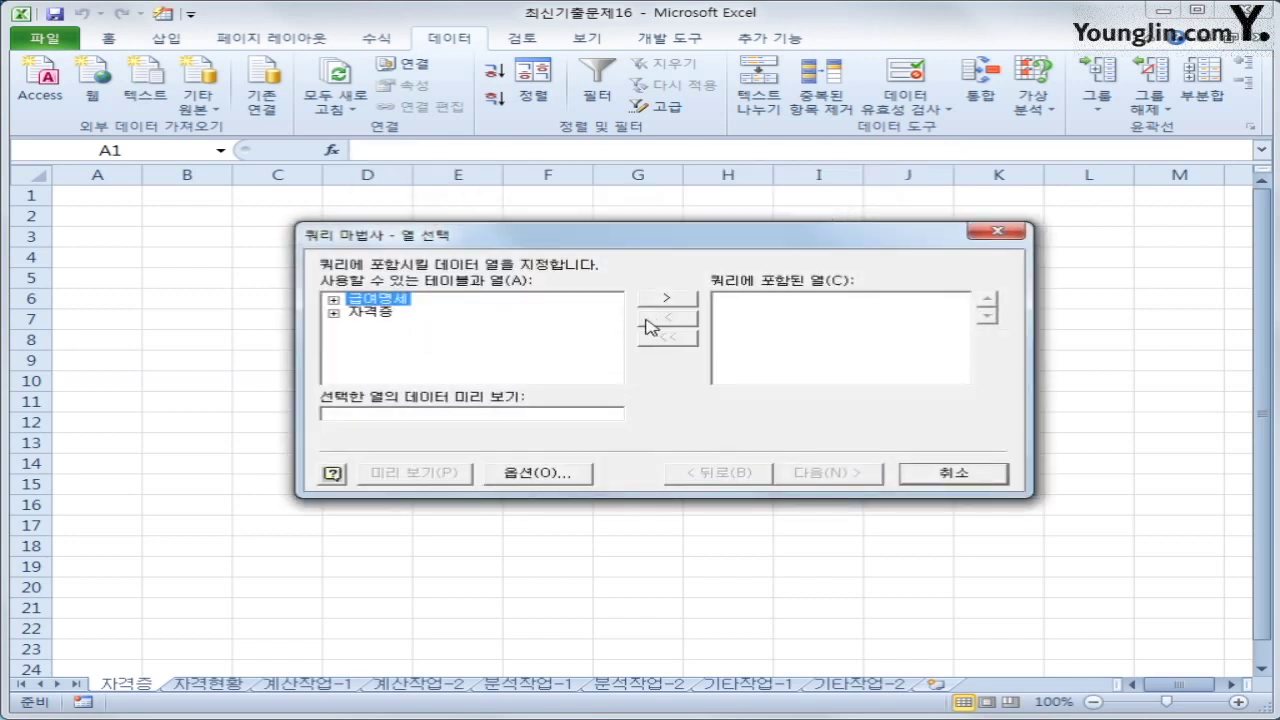
Include the columns 성명, 학번, 학과, 자격증명 and 취득일자 from the 자격증 table, in that order, and proceed to filtering
click(390, 315)
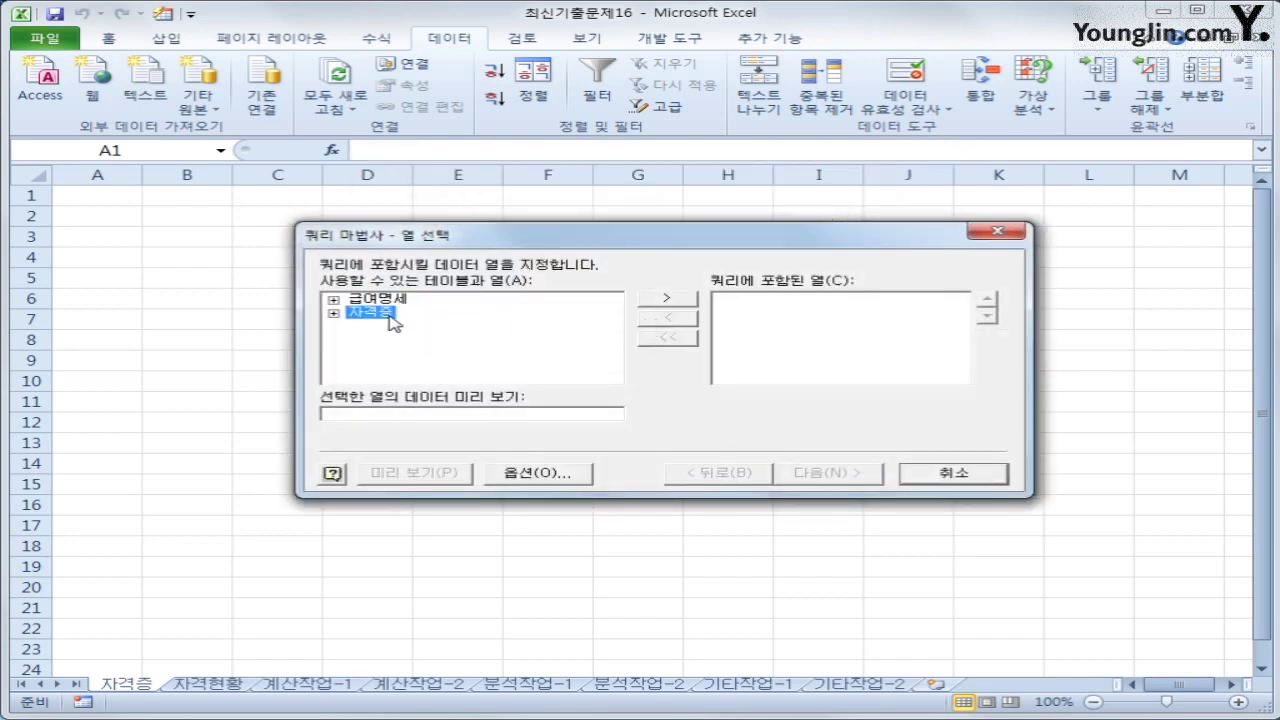
double_click(388, 314)
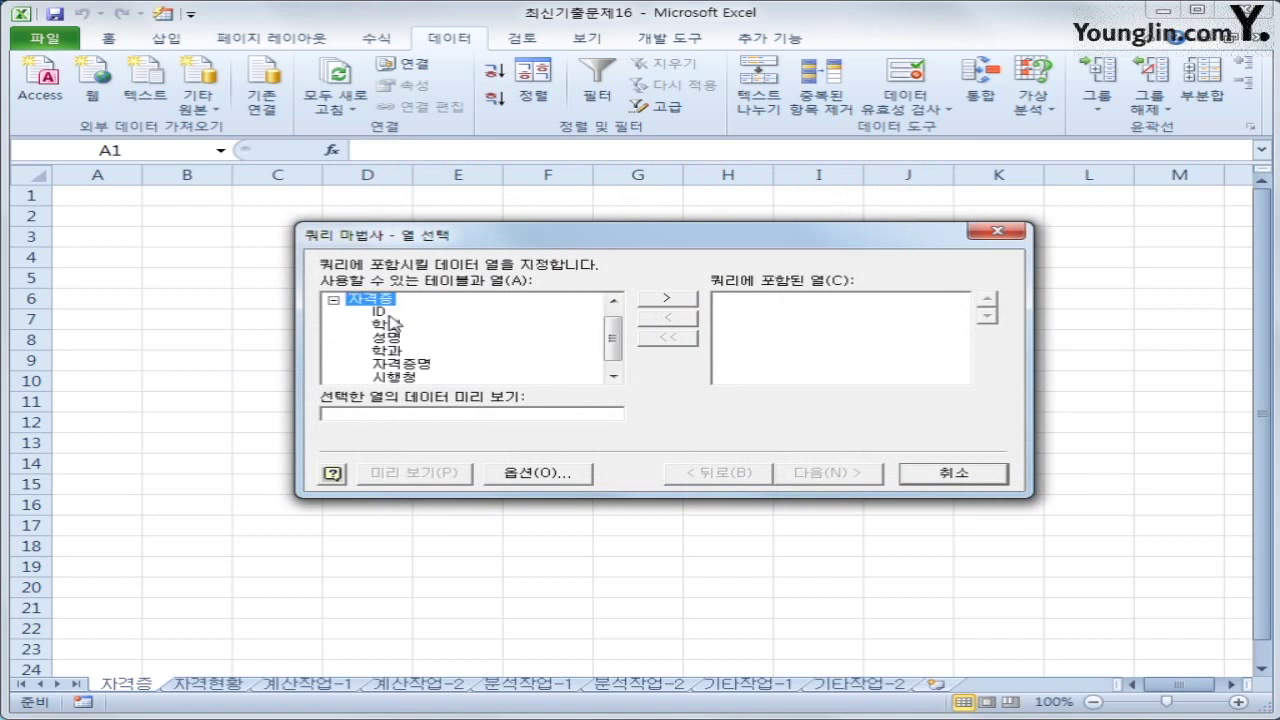
click(396, 340)
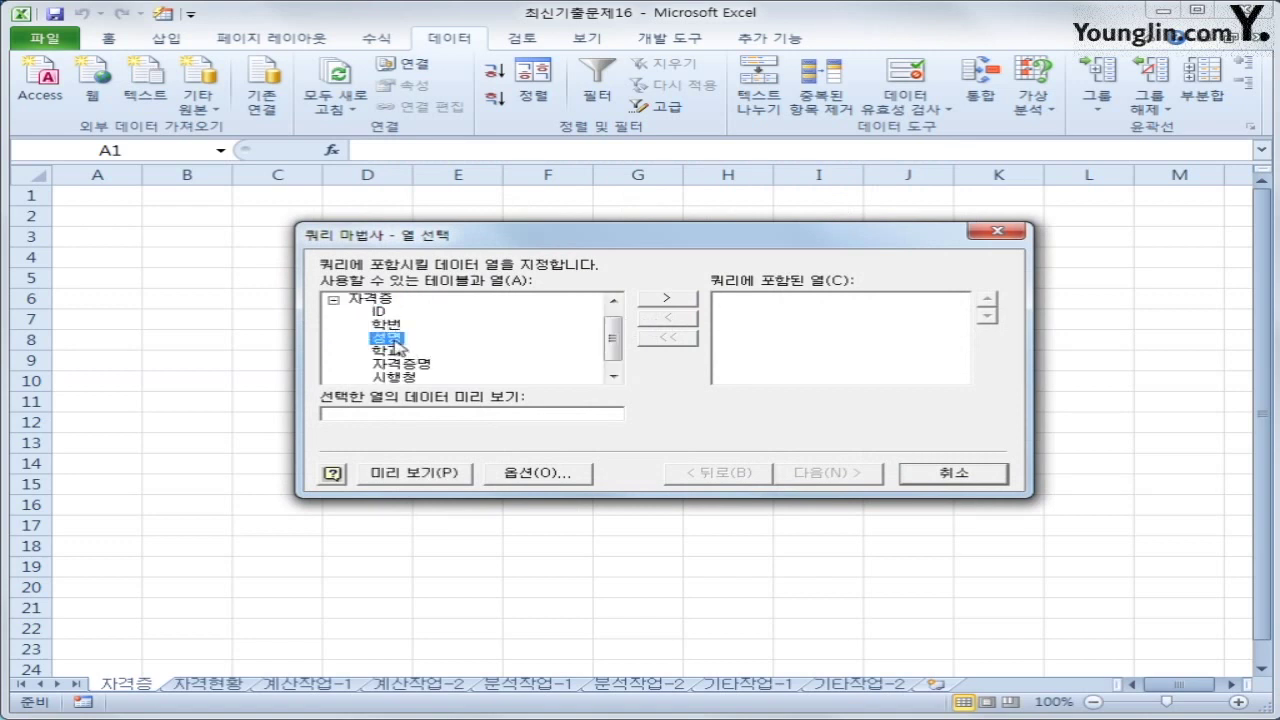
double_click(397, 340)
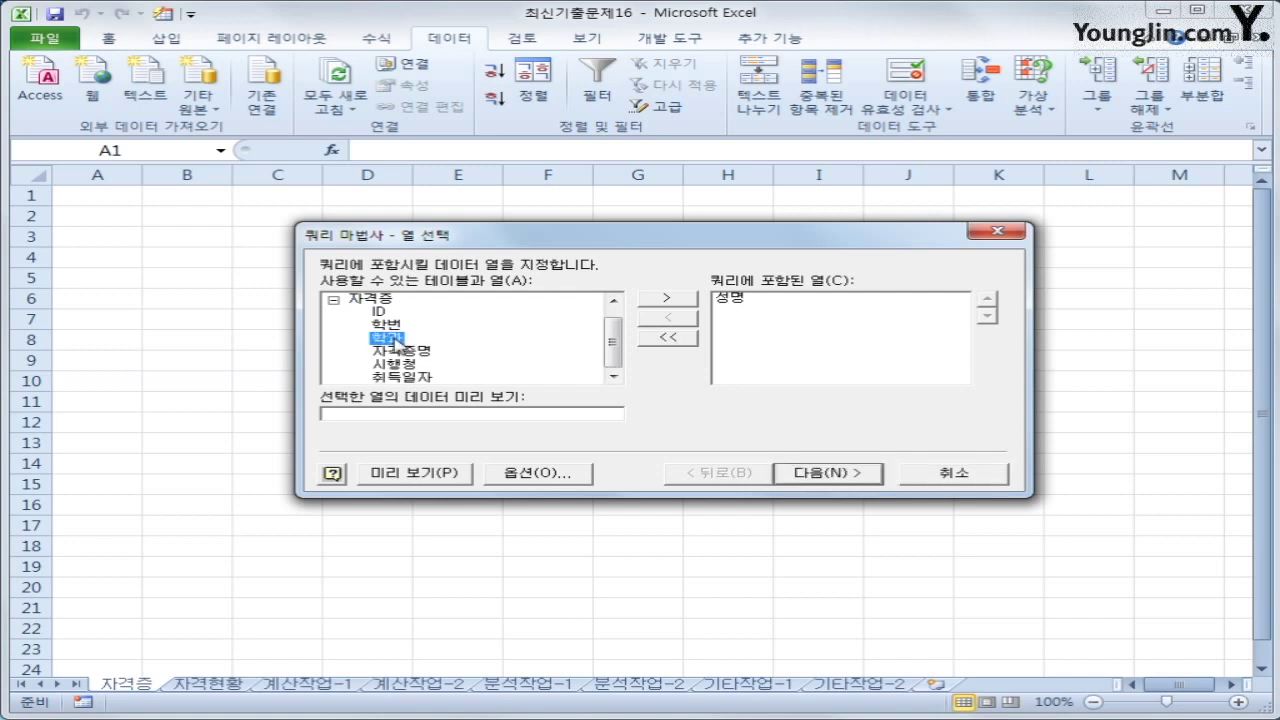
double_click(392, 325)
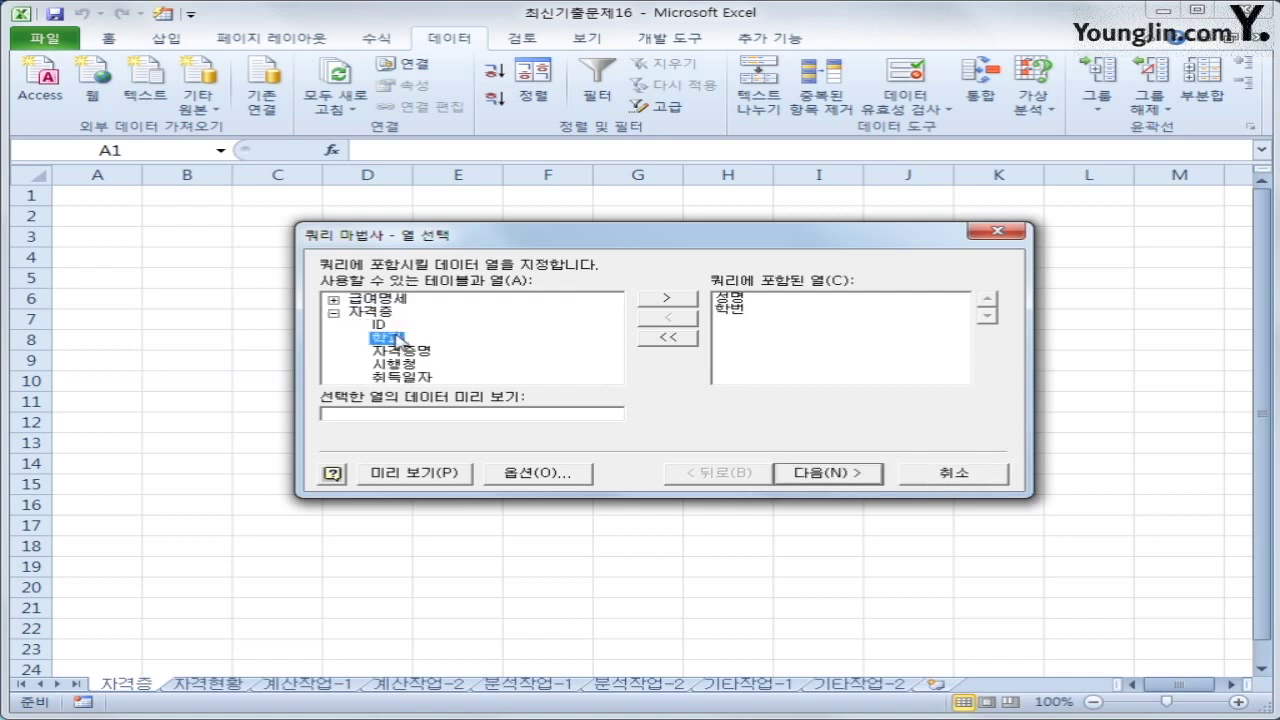
double_click(397, 338)
double_click(397, 340)
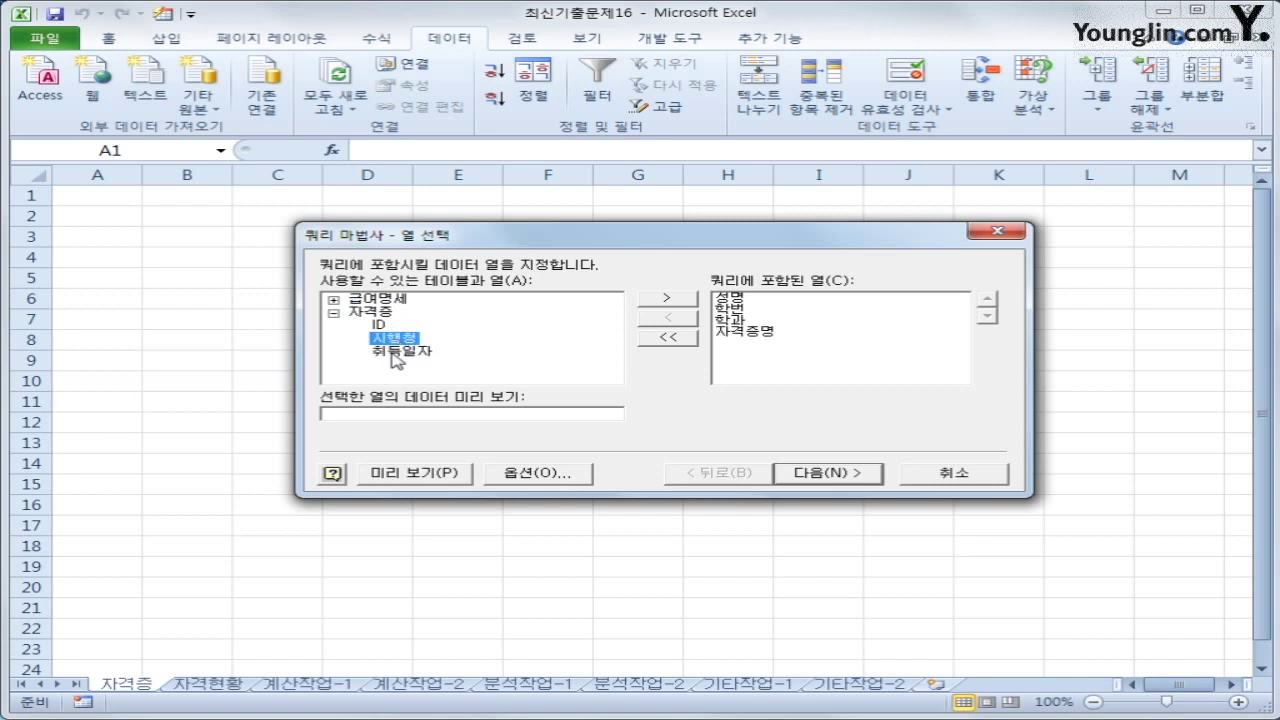
click(397, 354)
double_click(396, 354)
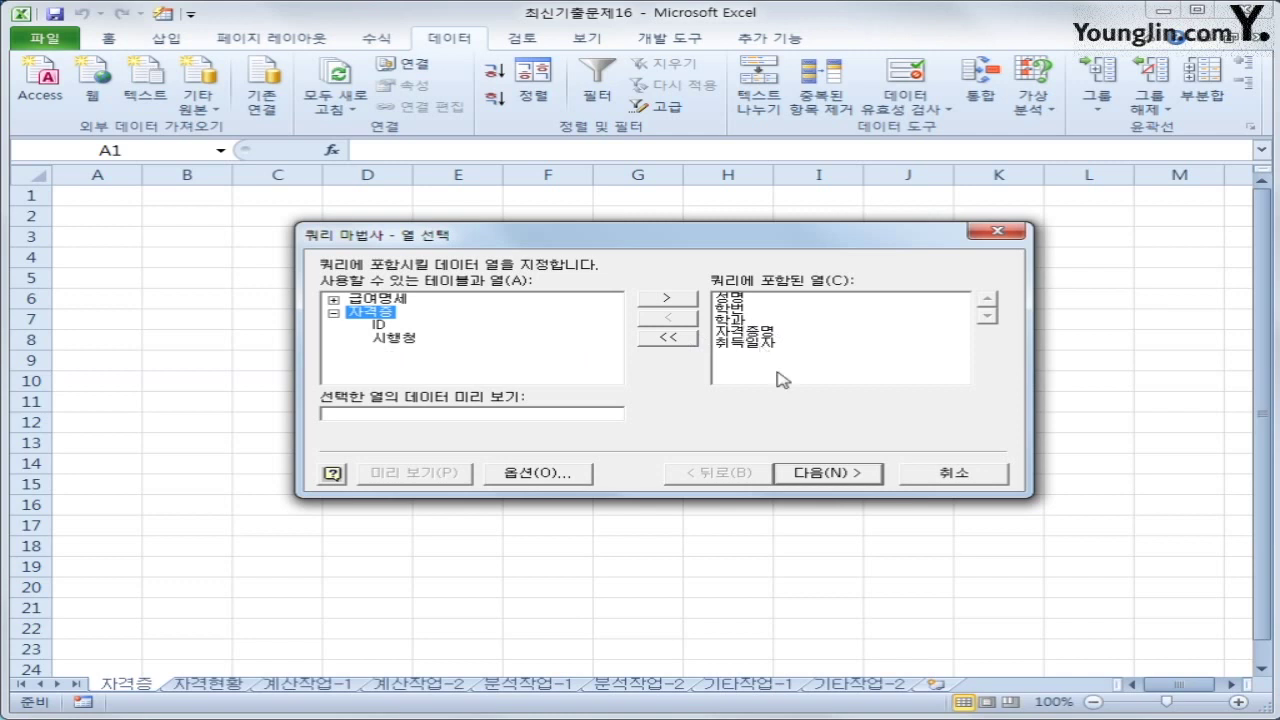
click(799, 476)
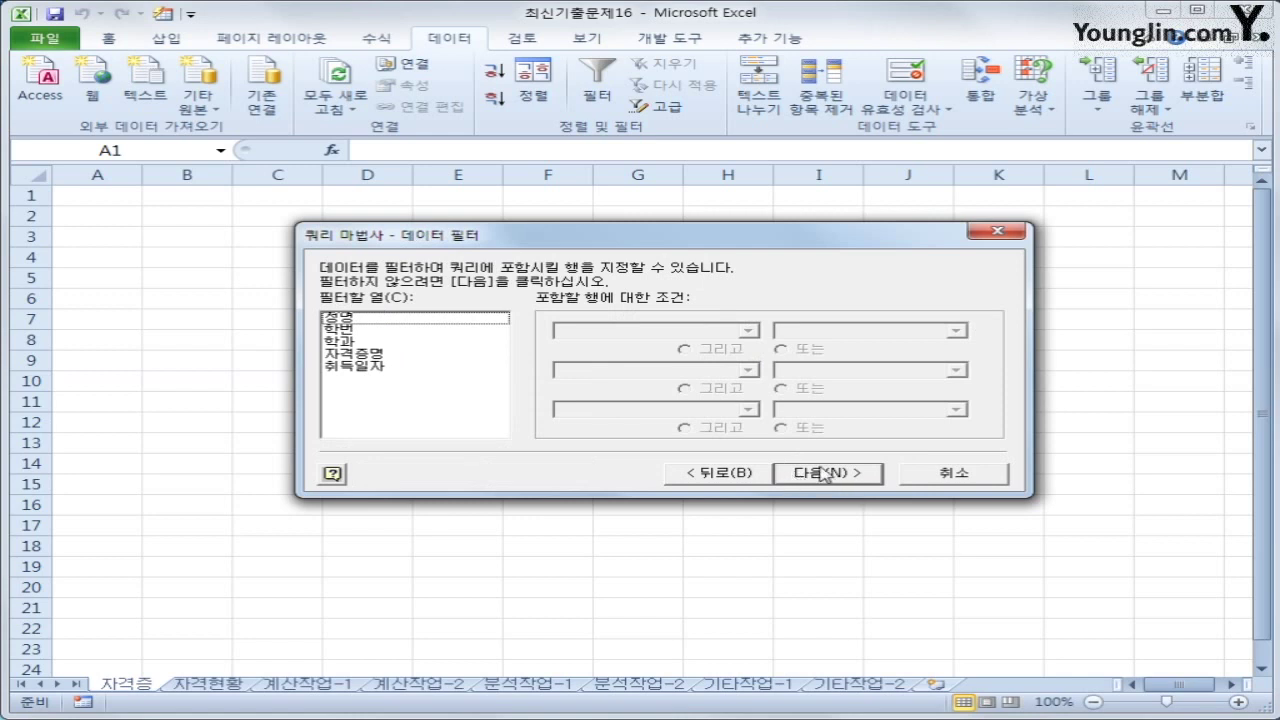
Filter the 자격증명 column to rows containing (포함하는 값) 컴퓨터활용능력
click(420, 357)
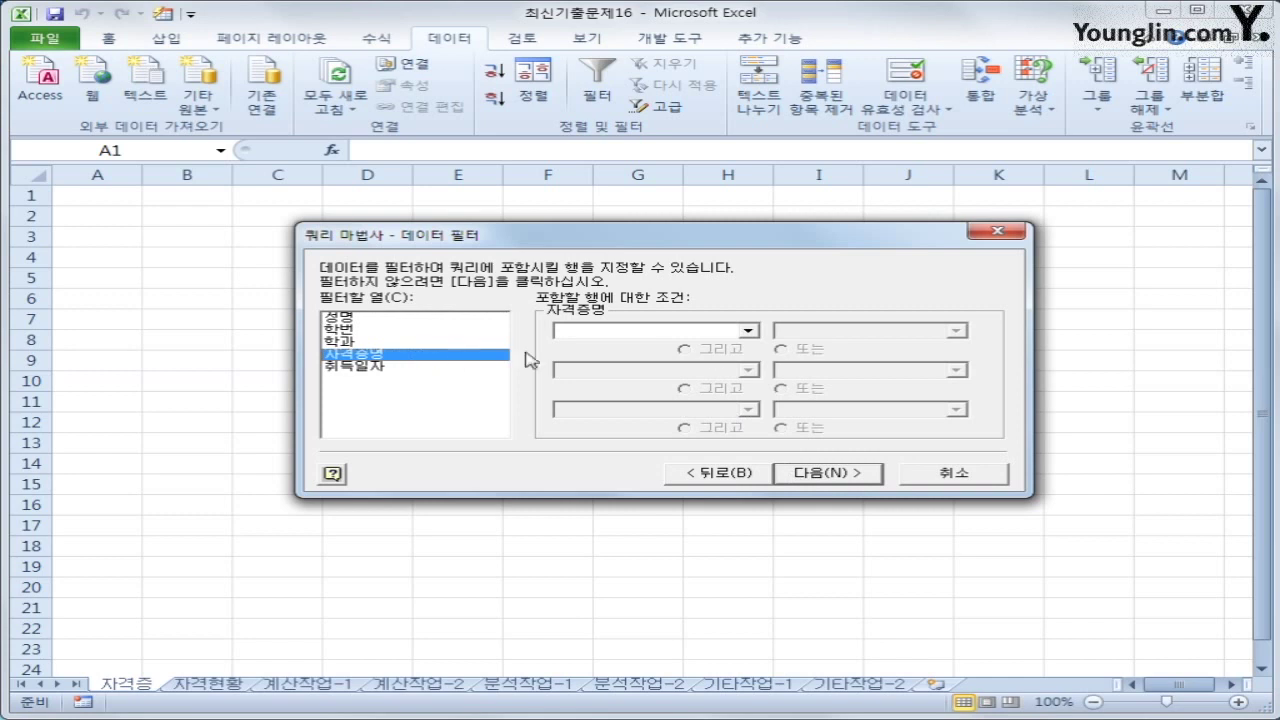
click(725, 333)
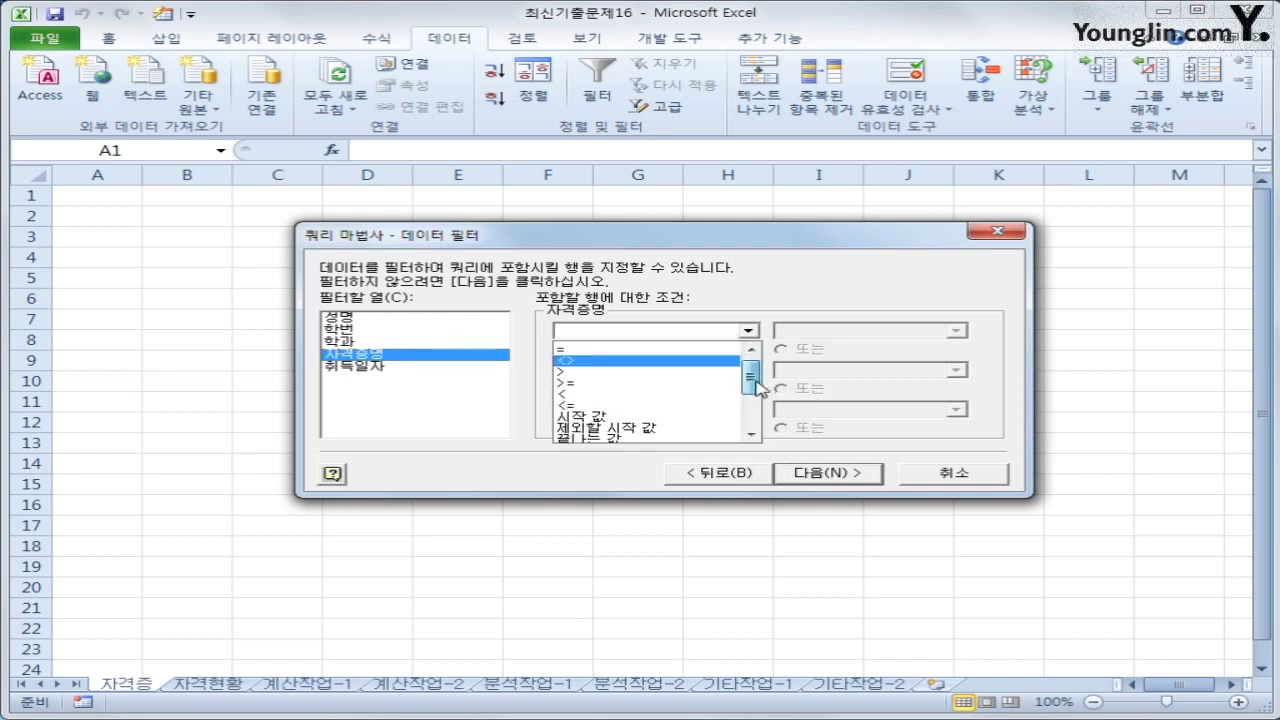
drag(757, 381, 757, 399)
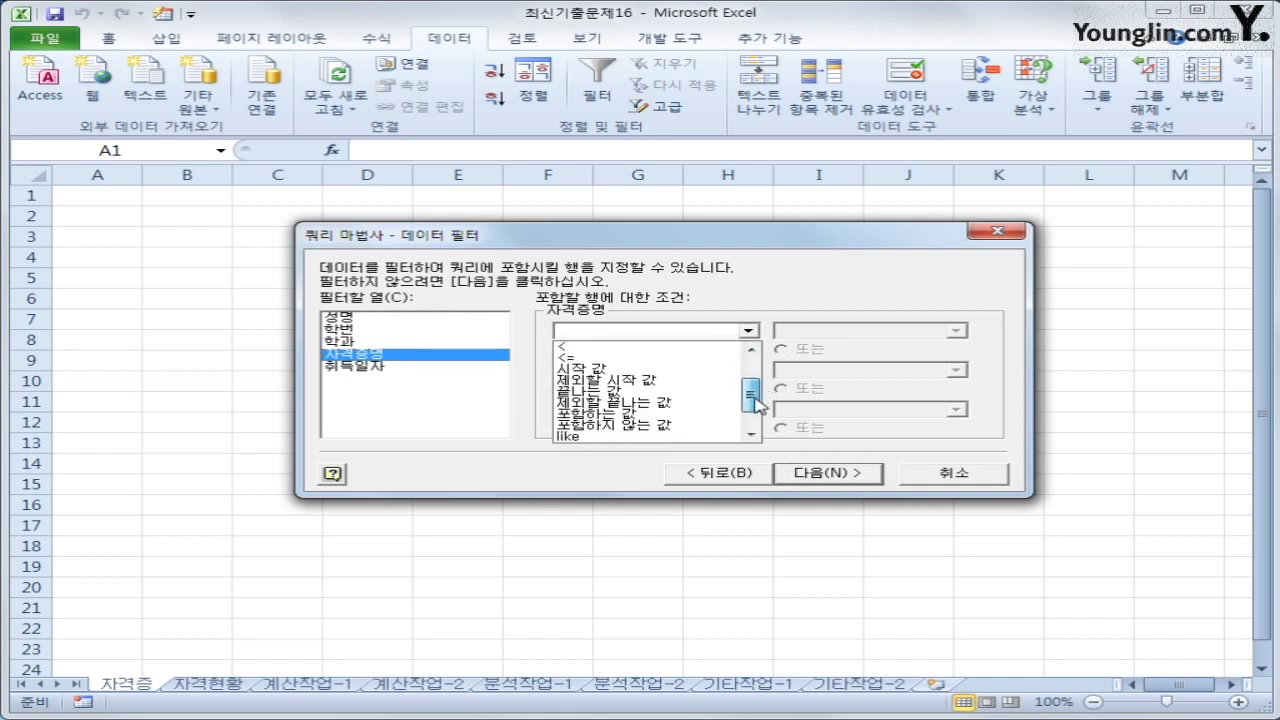
click(636, 415)
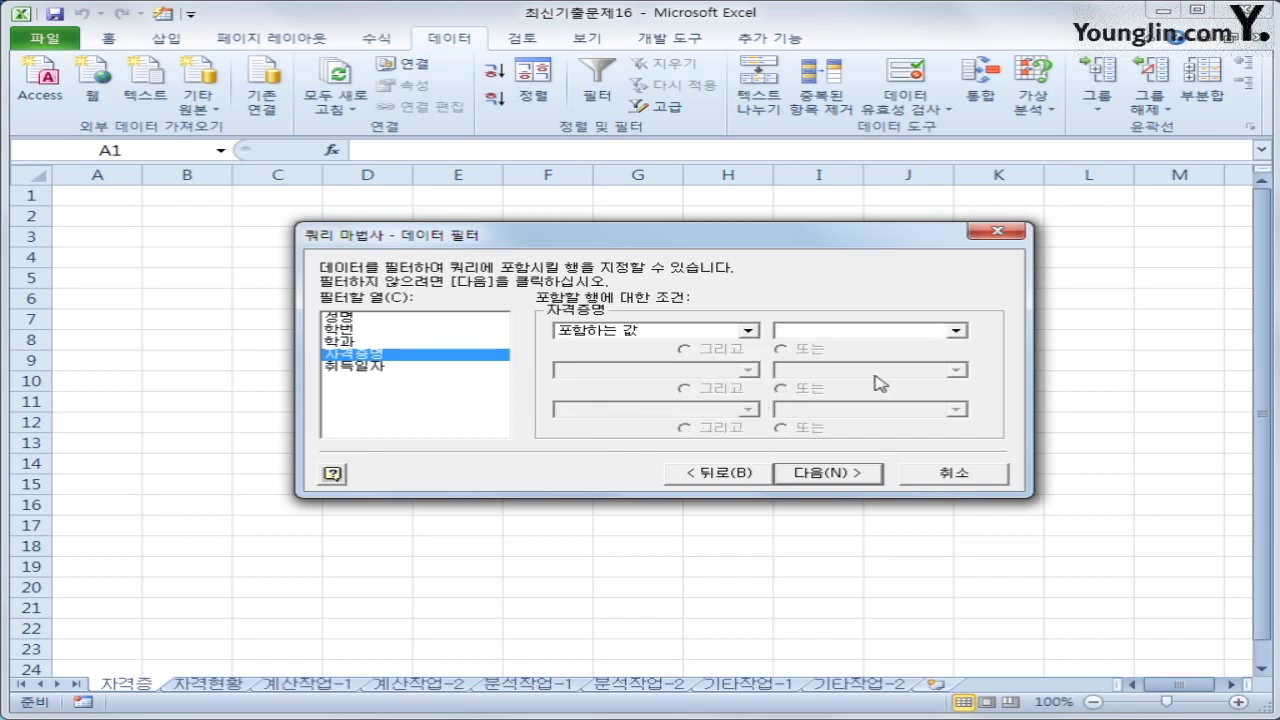
text(ITQ)
key(BackSpace)
key(BackSpace)
key(BackSpace)
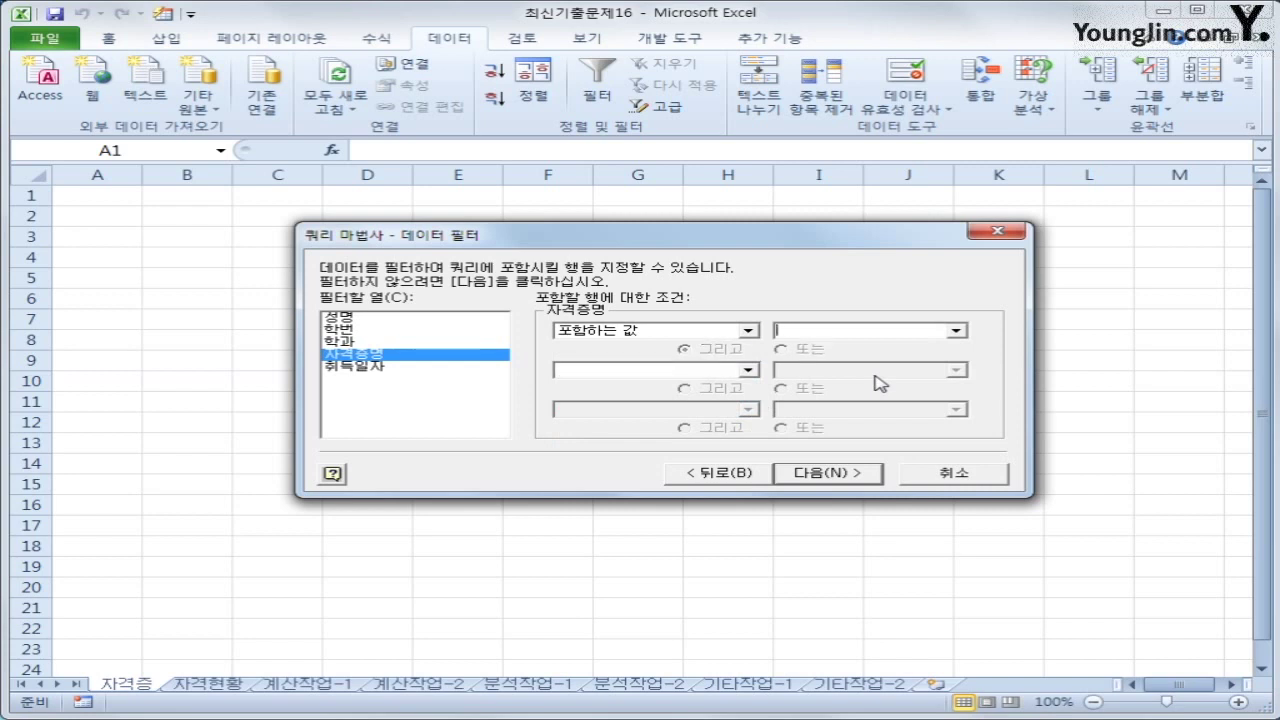
text(컴퓨터활)
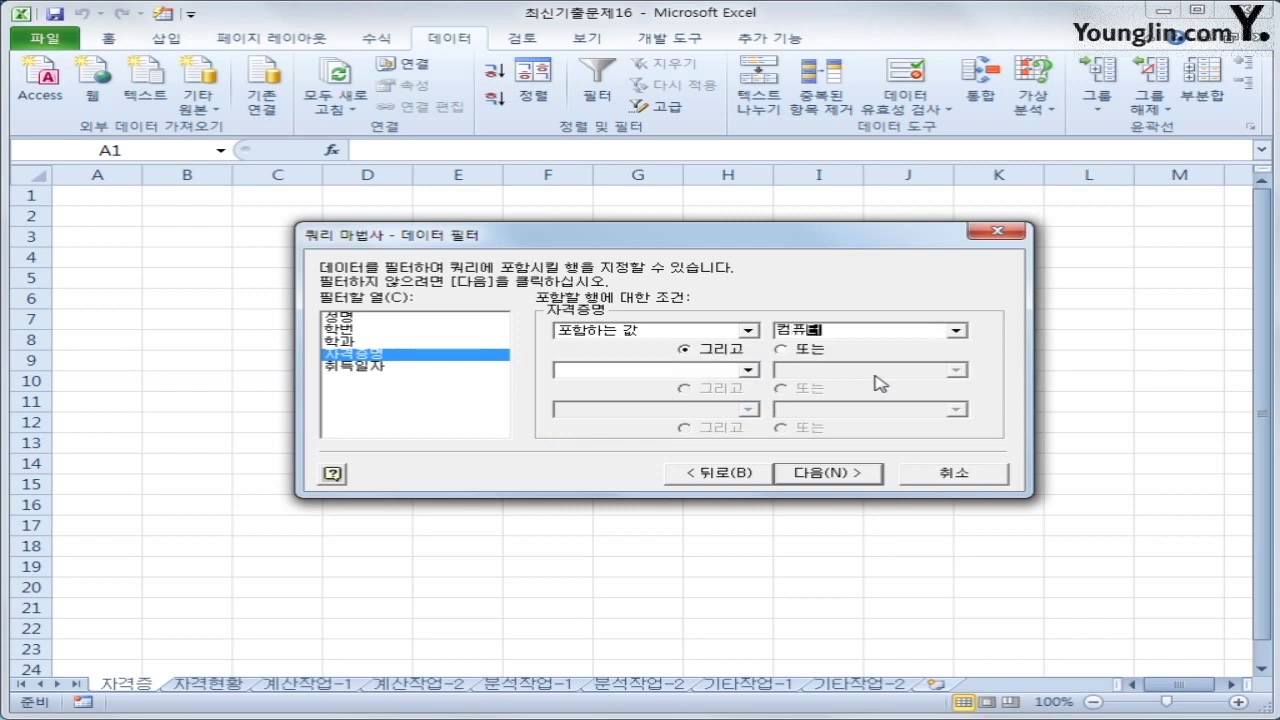
text(용능력)
Add an OR (또는) condition for 자격증명 containing (포함하는 값) 워드프로세서 and proceed to the sort order
click(808, 350)
click(748, 370)
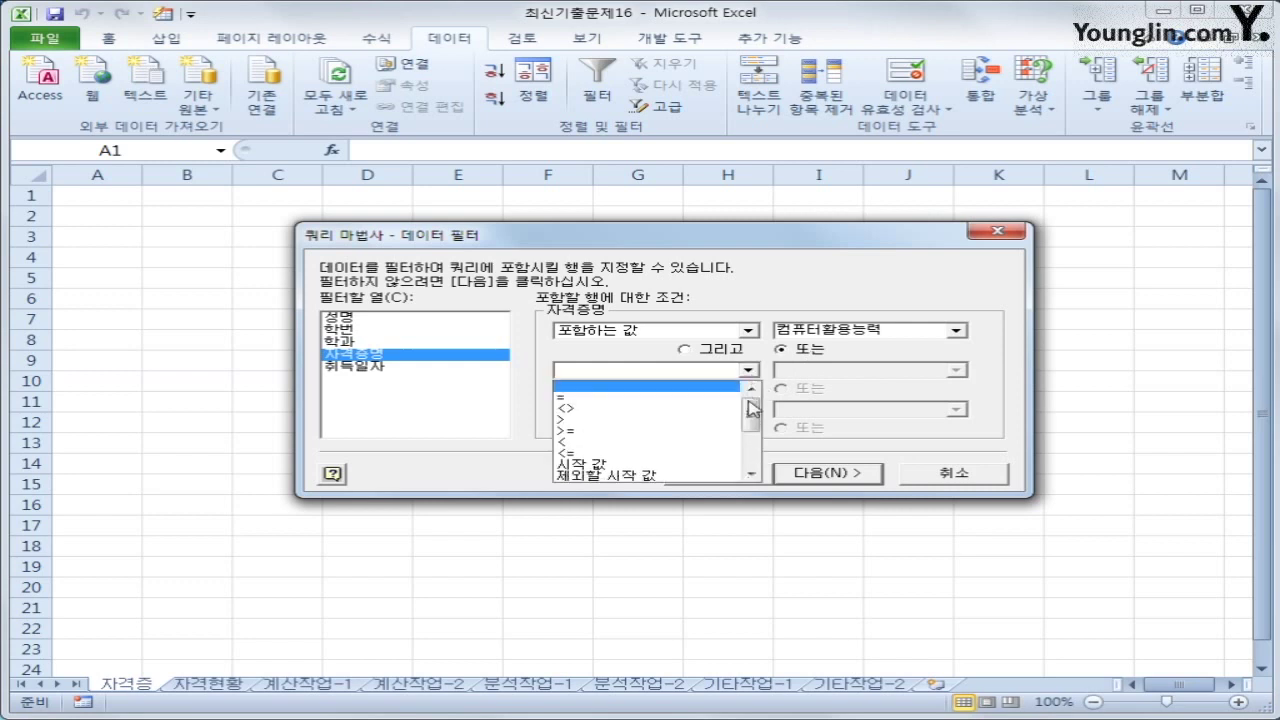
scroll(750, 413, down, 1)
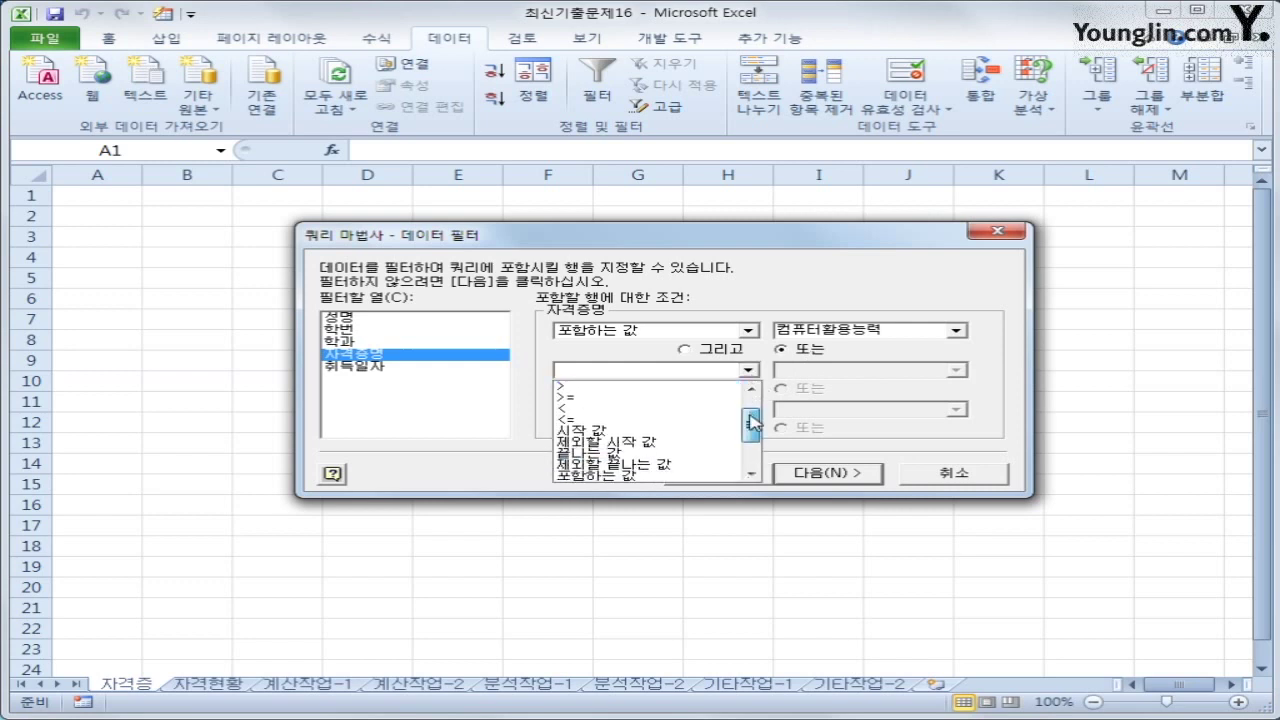
click(682, 476)
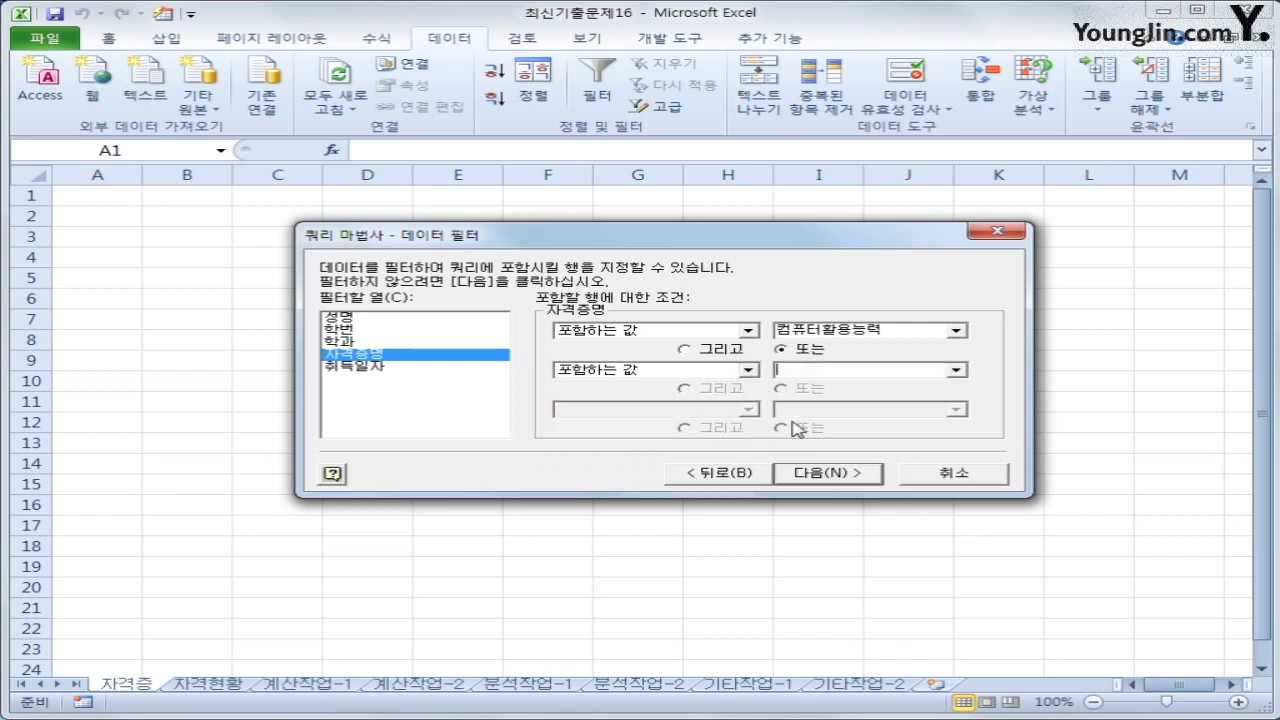
text(워드프로세서)
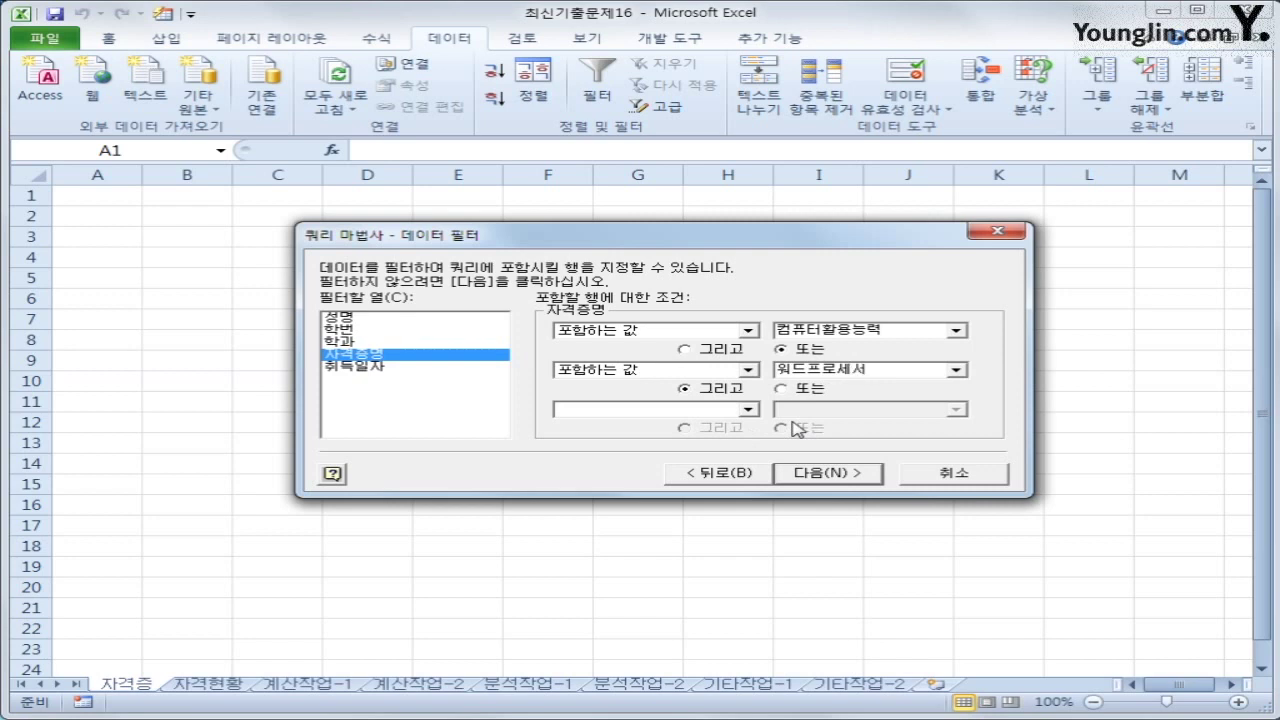
click(832, 481)
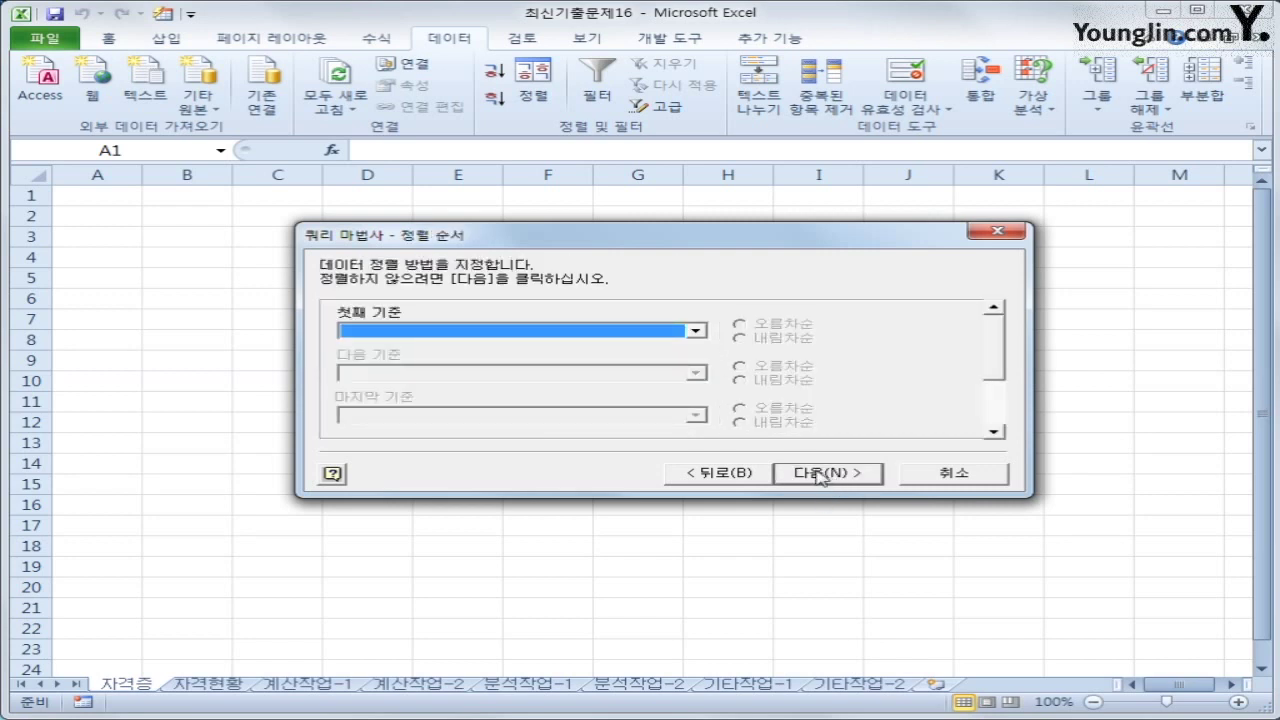
Sort the query by 자격증명 ascending first and 성명 ascending second, and accept the sort order
click(578, 332)
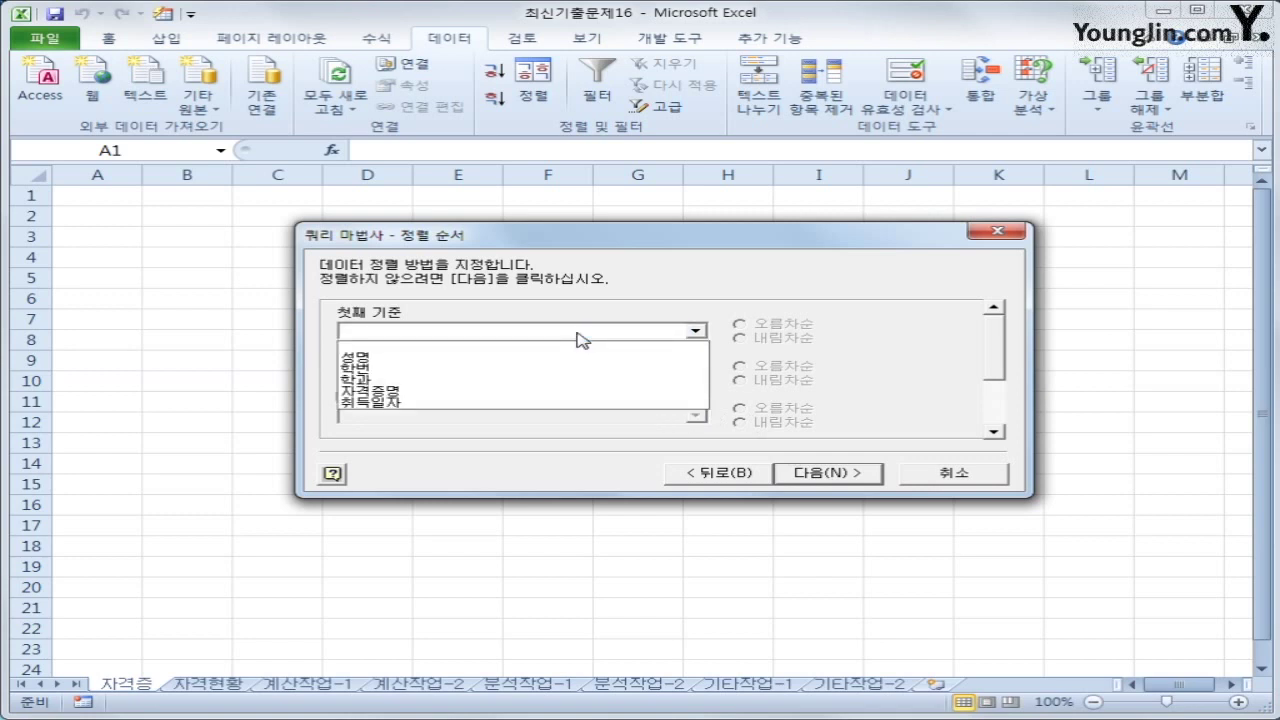
click(556, 392)
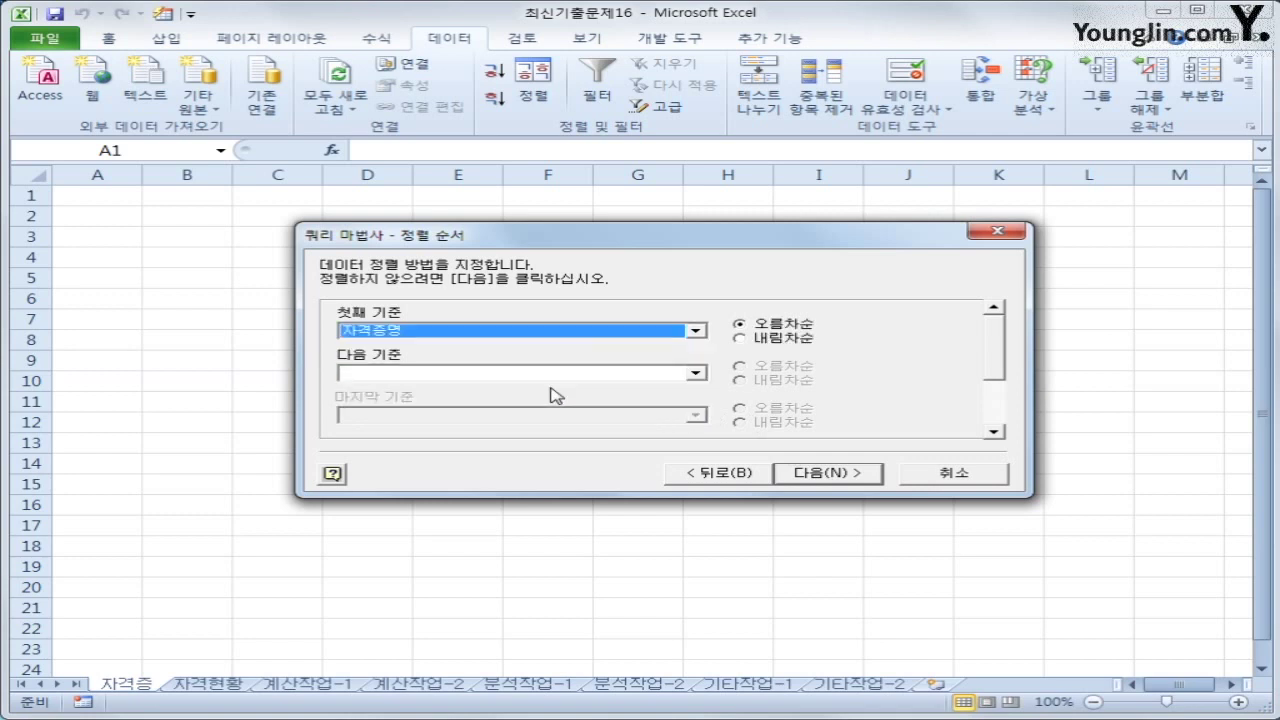
click(695, 374)
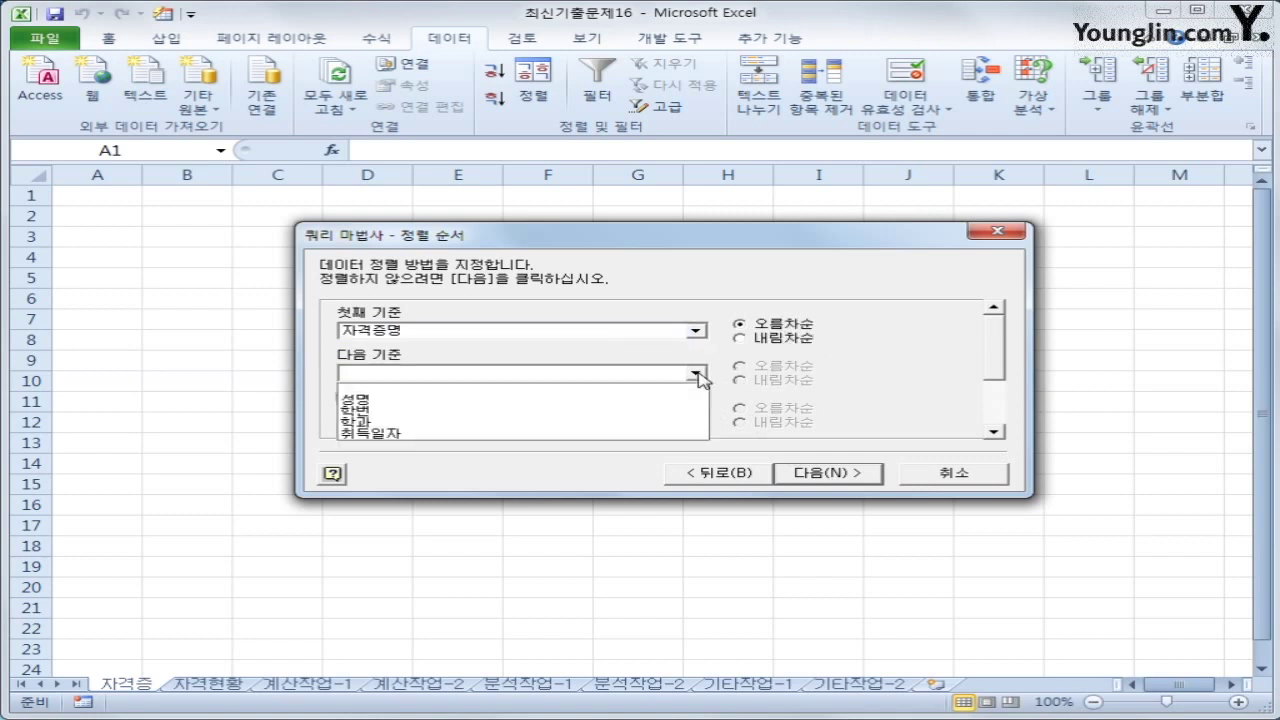
click(614, 401)
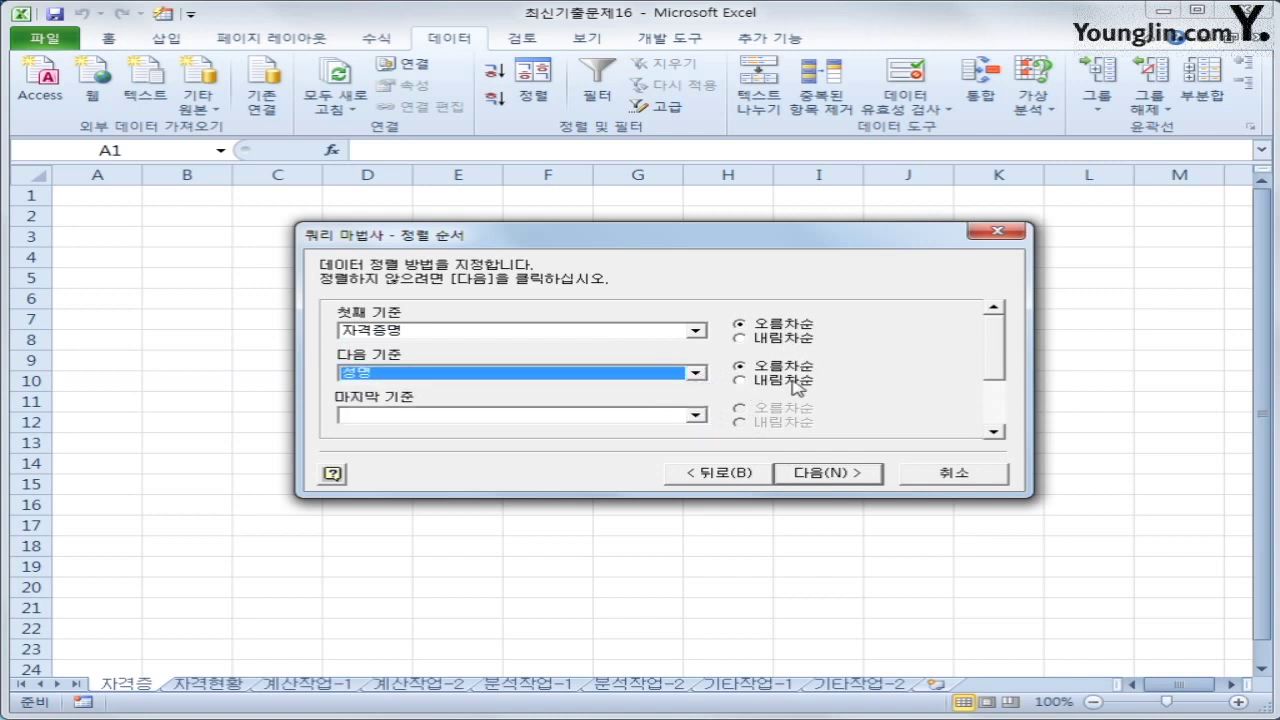
click(826, 478)
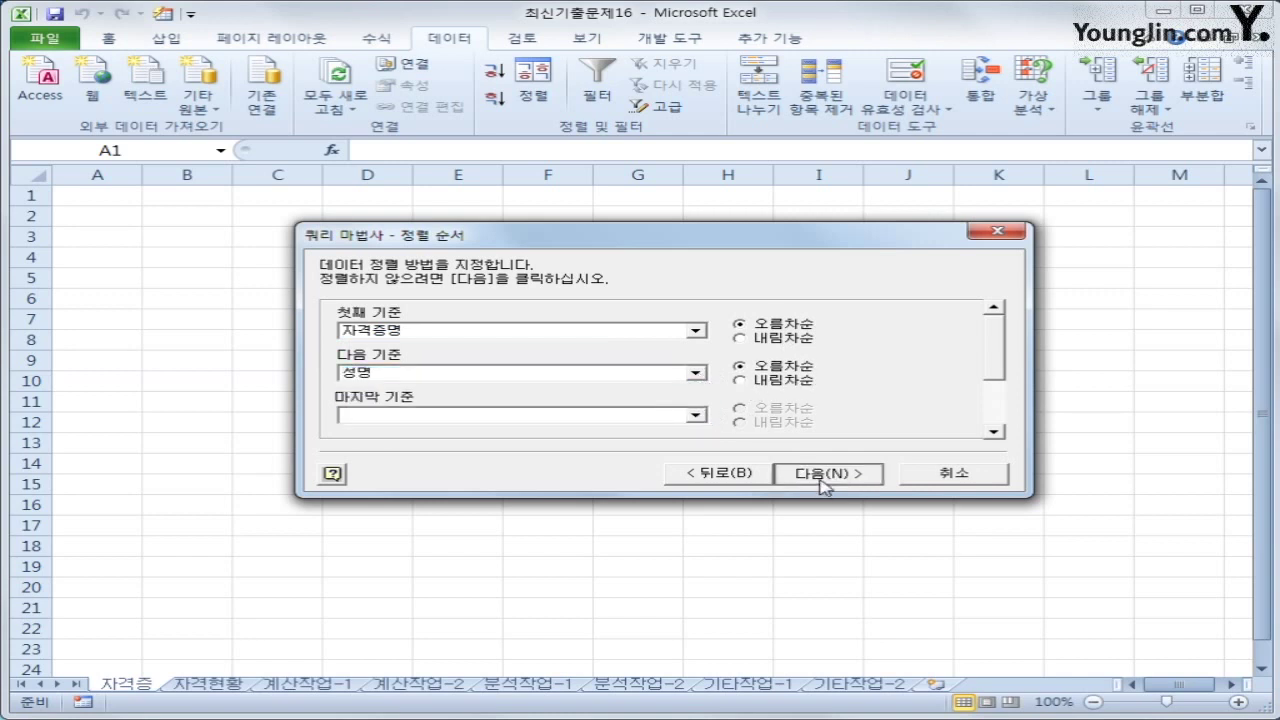
Finish the query and import its data as a table (표) into the existing worksheet, starting at cell A1
click(828, 473)
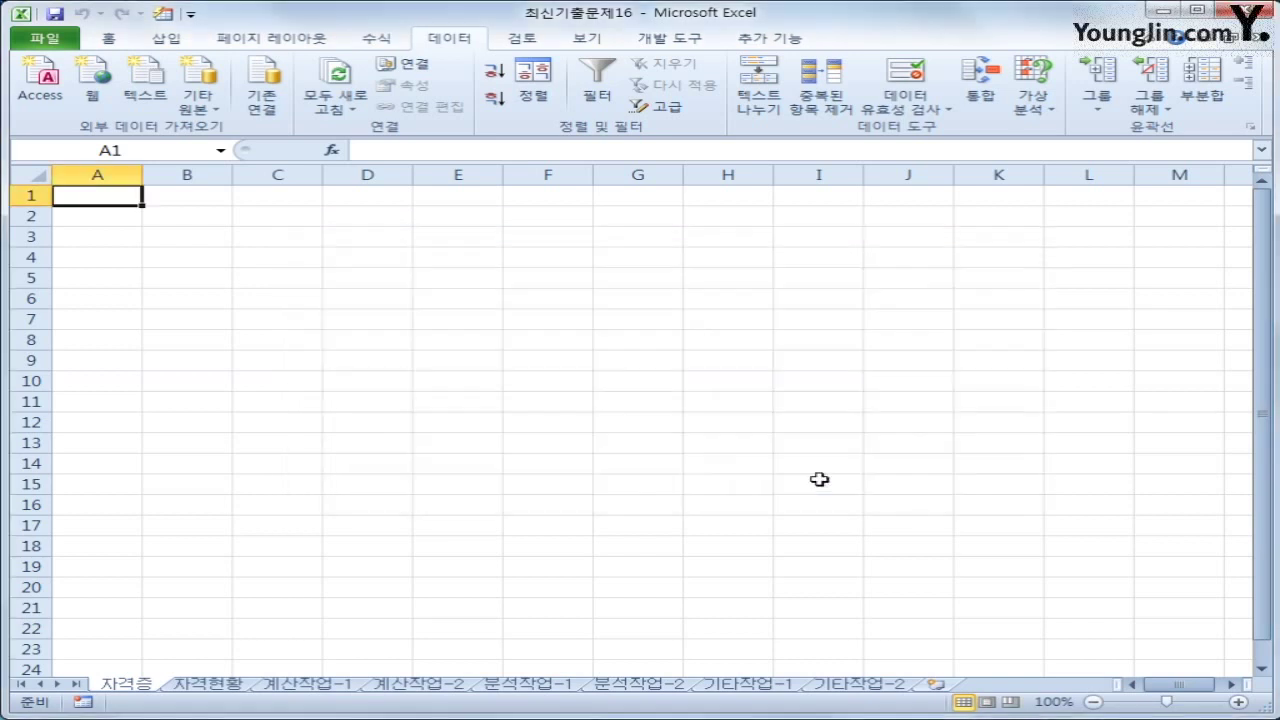
drag(840, 404, 932, 255)
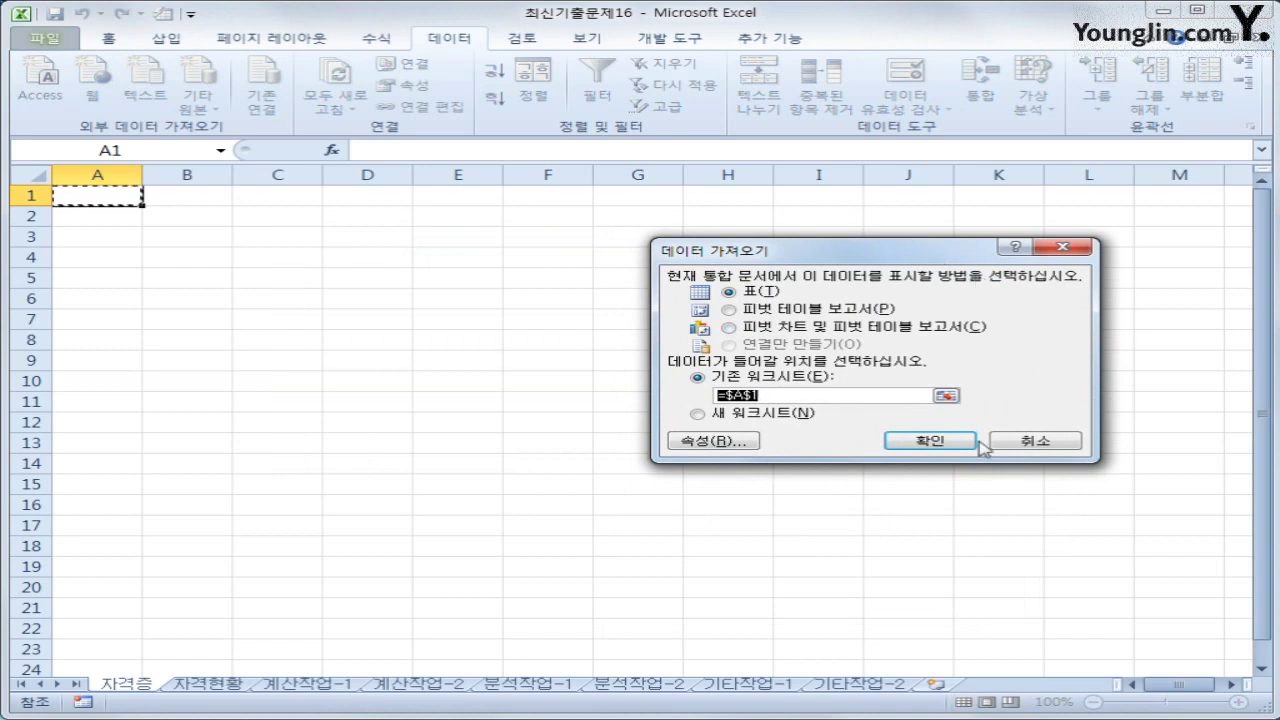
click(938, 442)
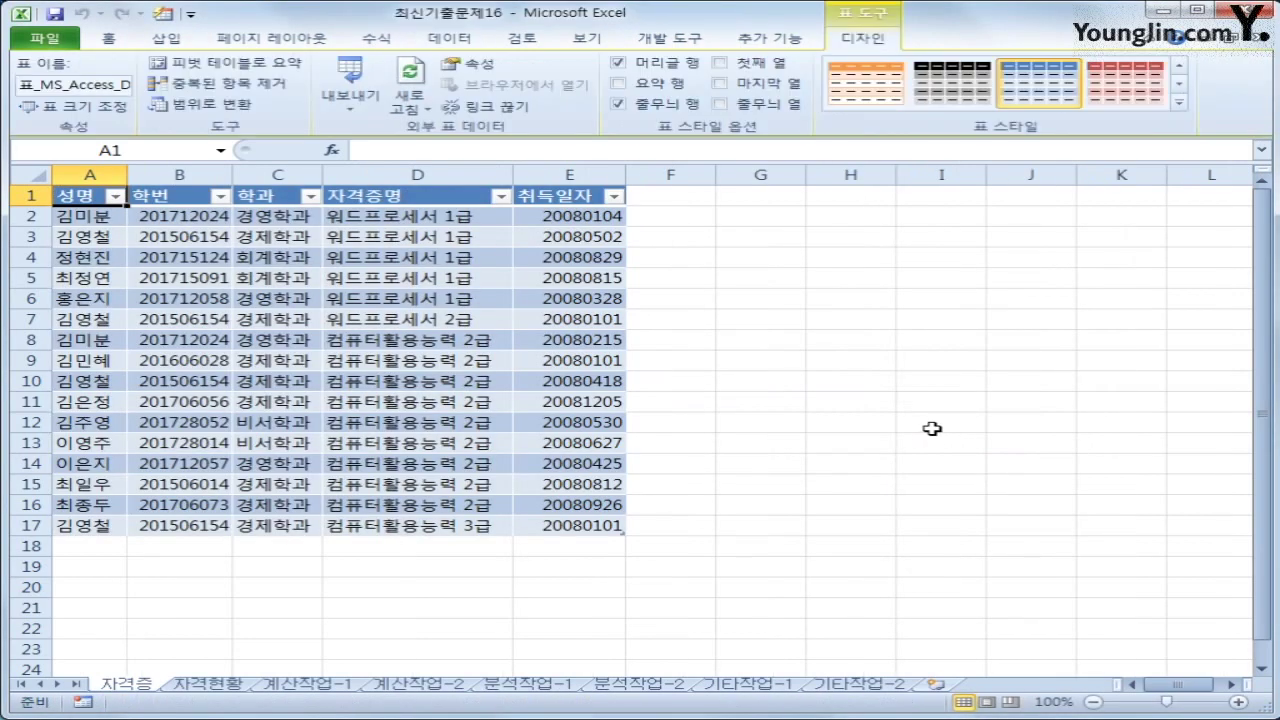
On the 자격현황 sheet, start a new formula-based conditional formatting rule for the range A3:F28
click(218, 687)
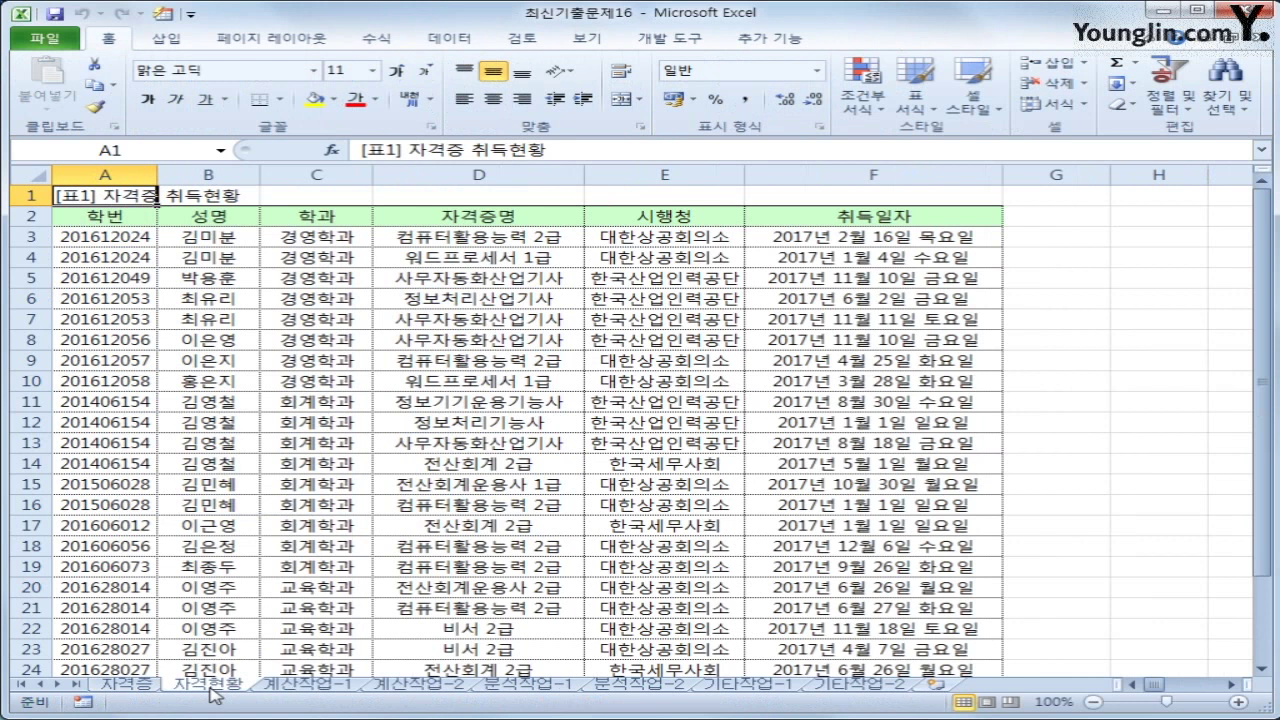
click(916, 237)
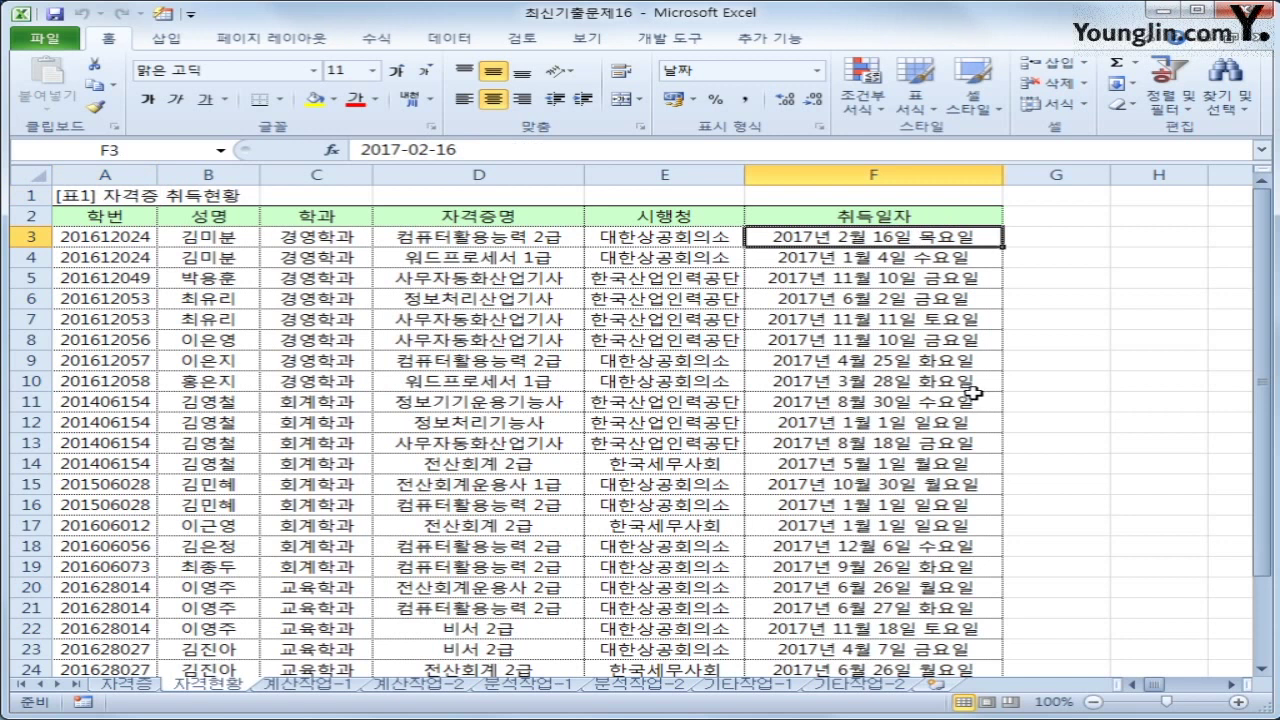
drag(112, 236, 861, 631)
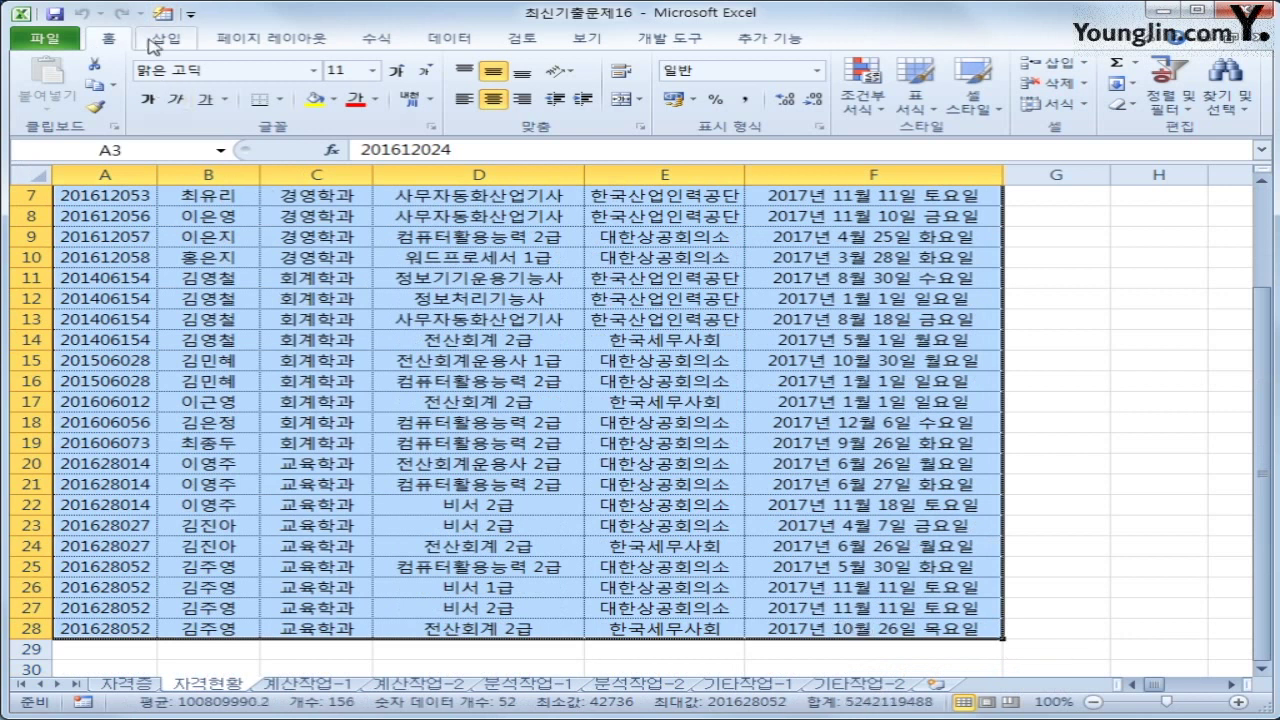
click(866, 110)
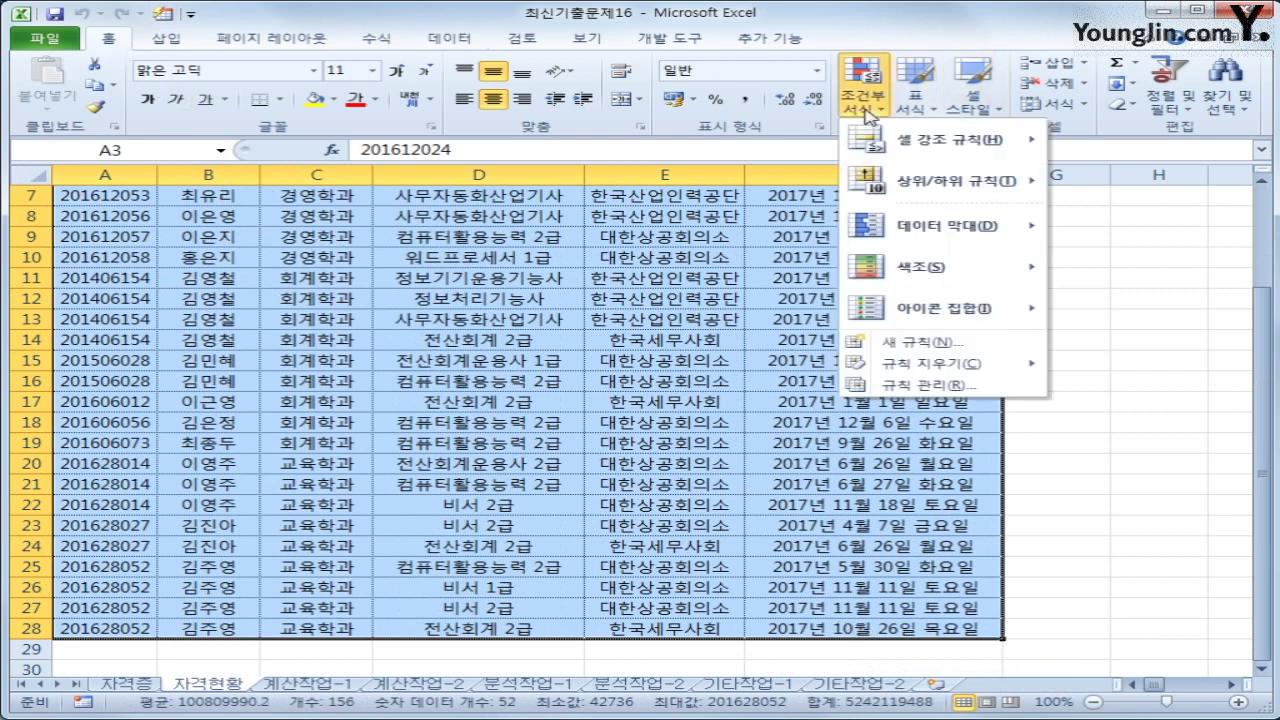
click(902, 342)
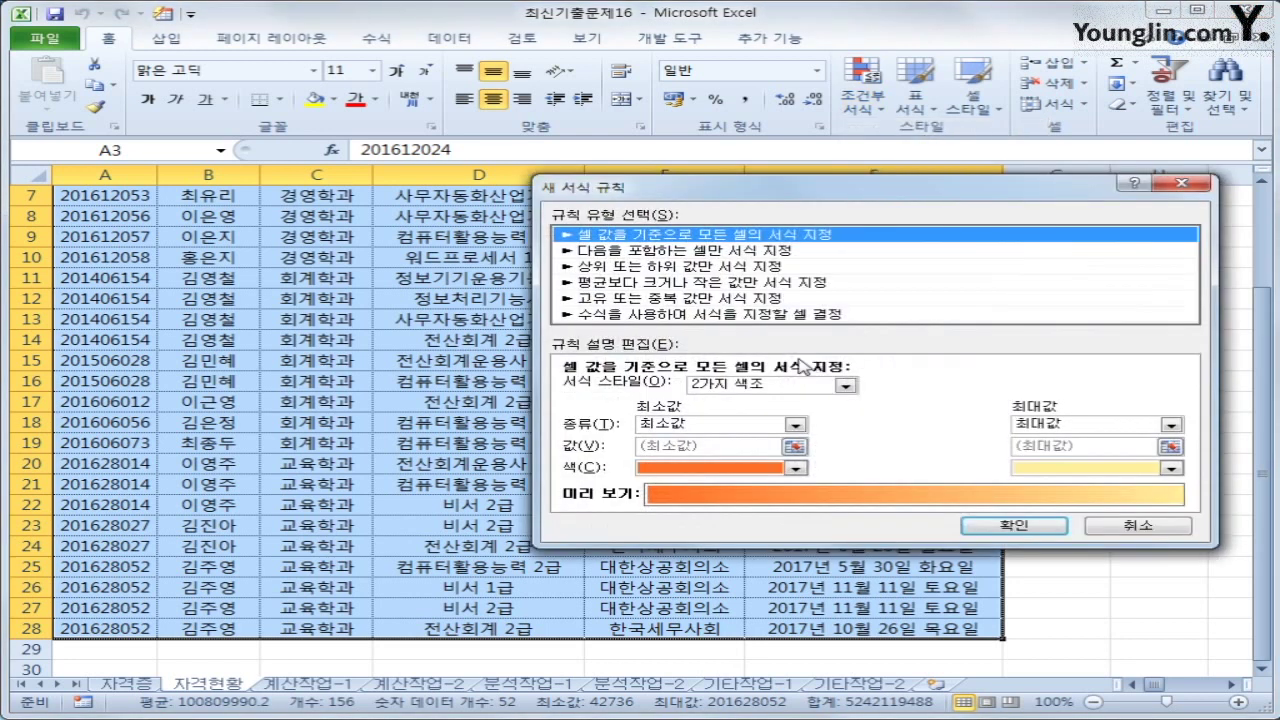
click(744, 316)
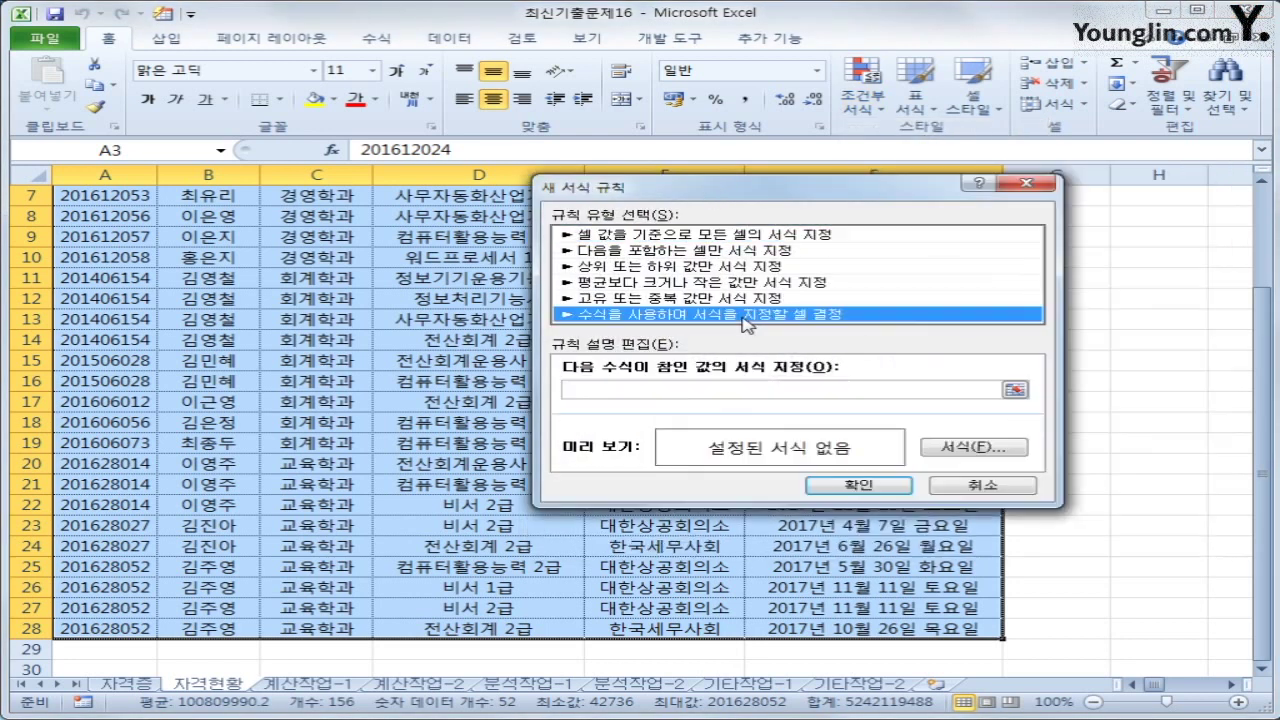
click(728, 392)
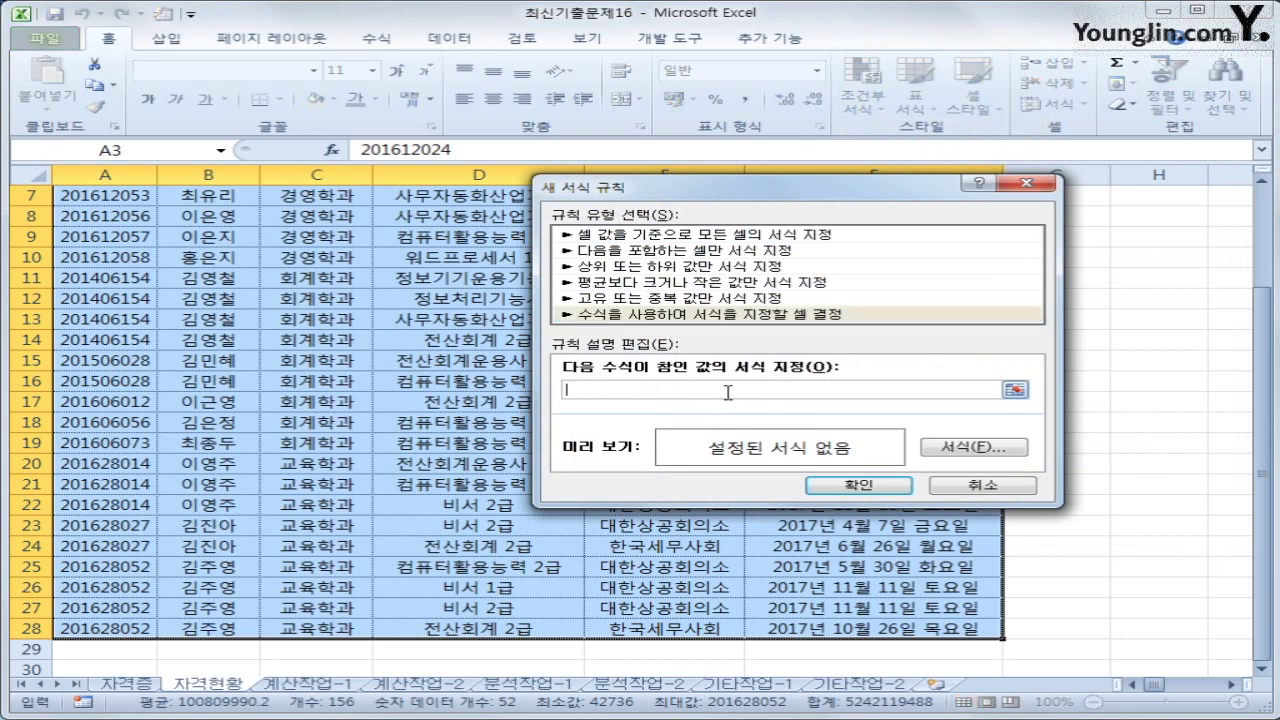
Begin the rule formula with an OR whose first condition tests 취득일자 for Saturday: =or(weekday($F3,2)=6,
text(ㅋ)
text(or()
text(weekday)
text(()
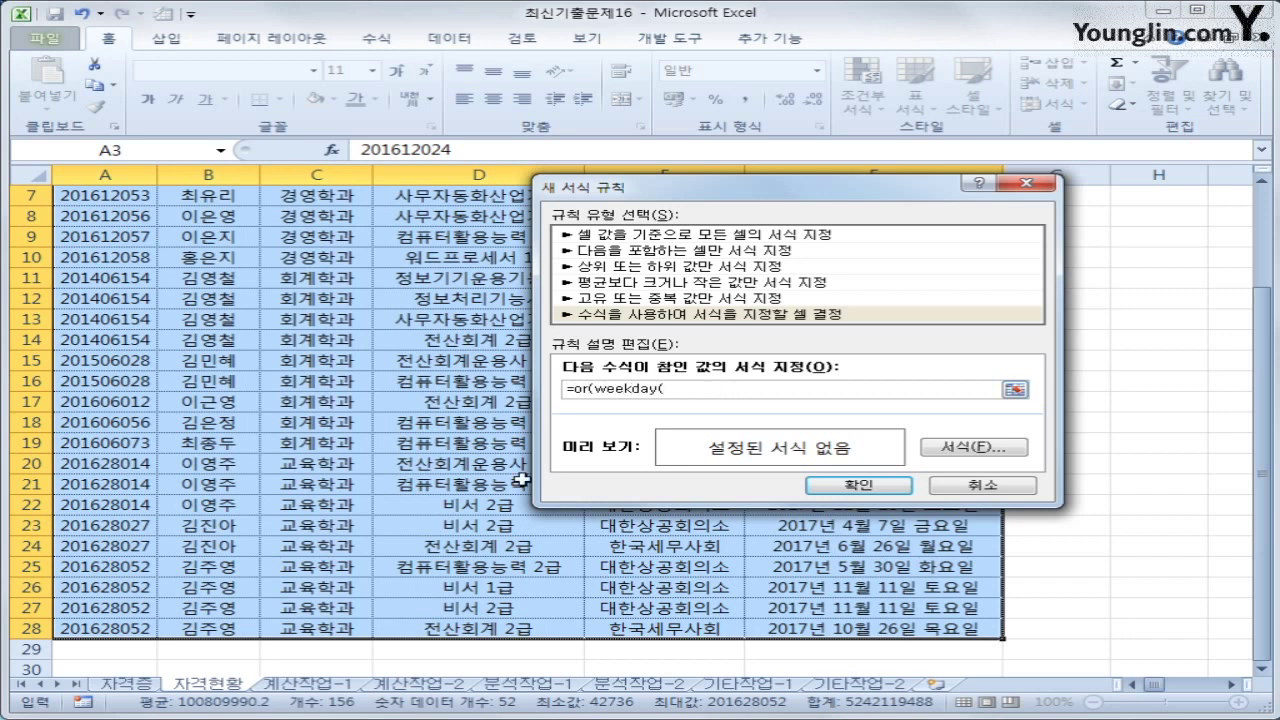
scroll(437, 491, up, 2)
drag(816, 205, 643, 345)
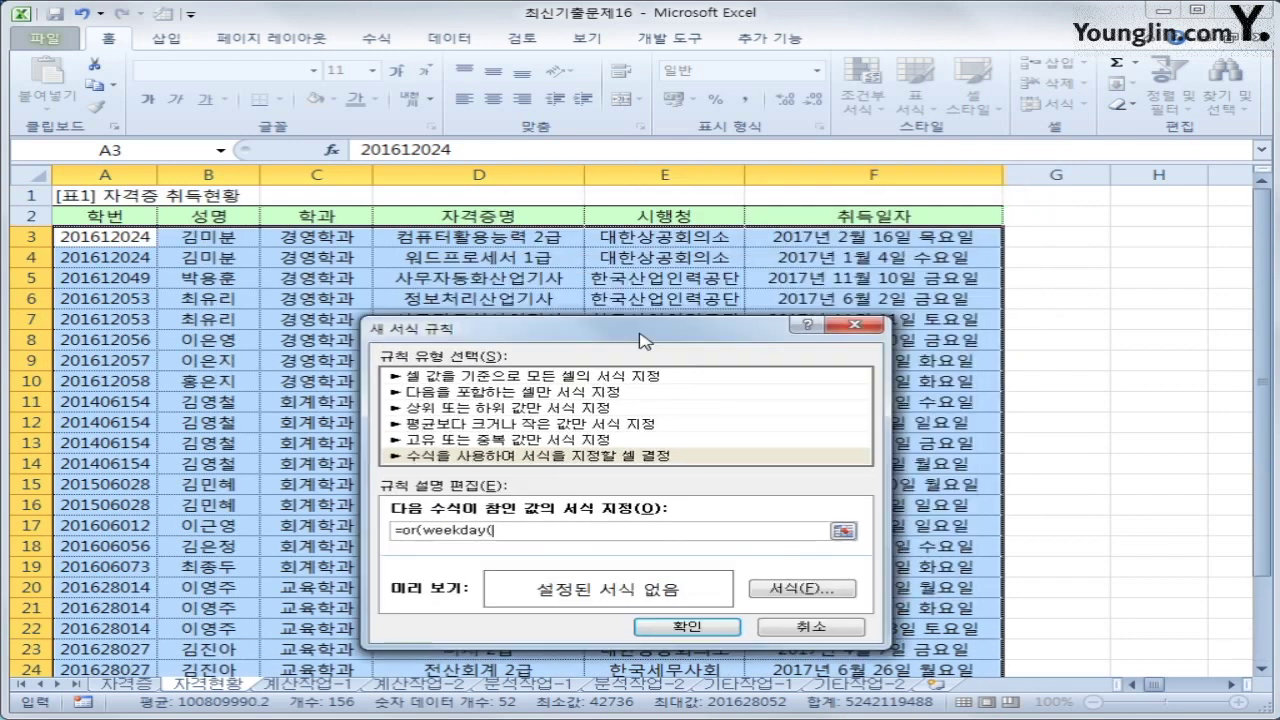
click(885, 242)
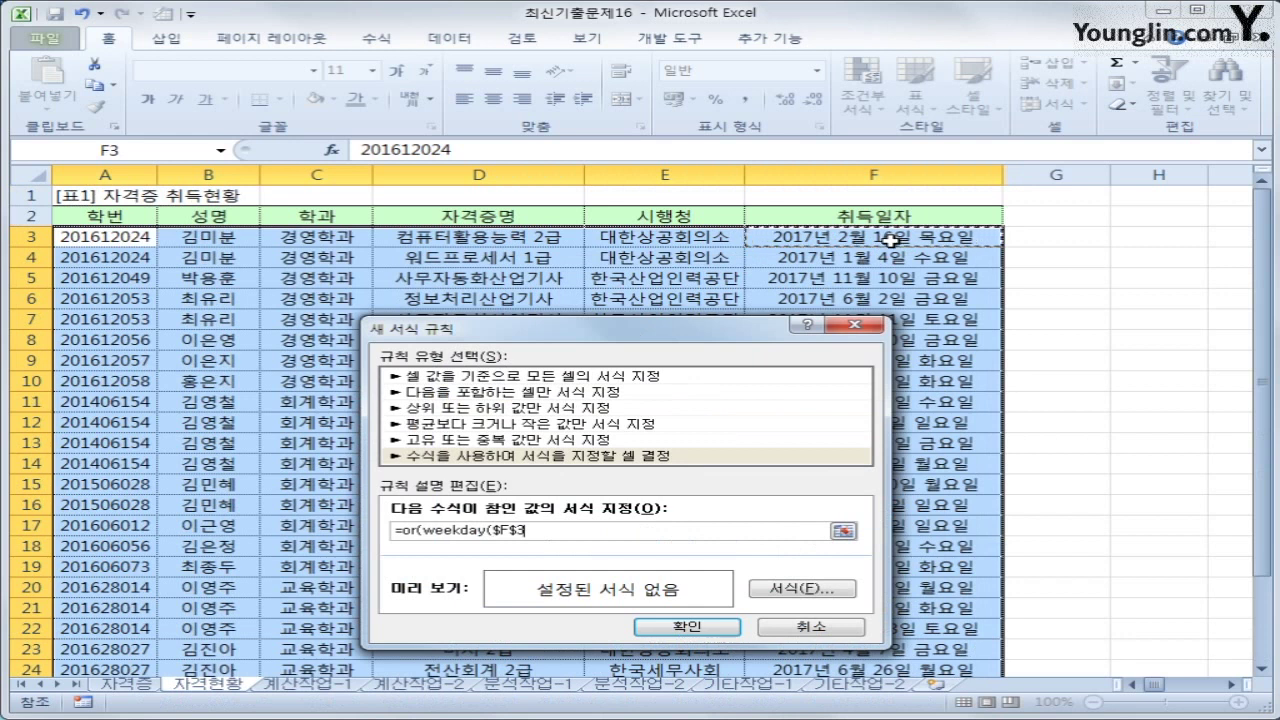
key(F4)
key(F4)
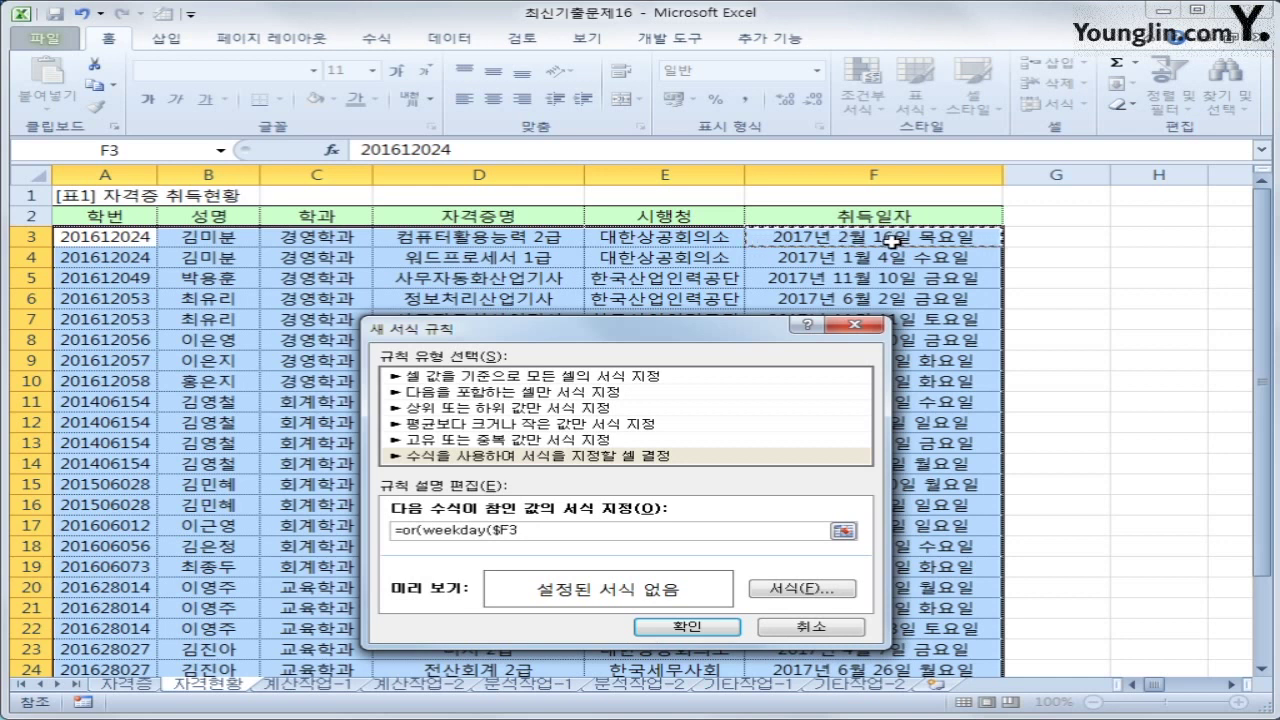
text(,)
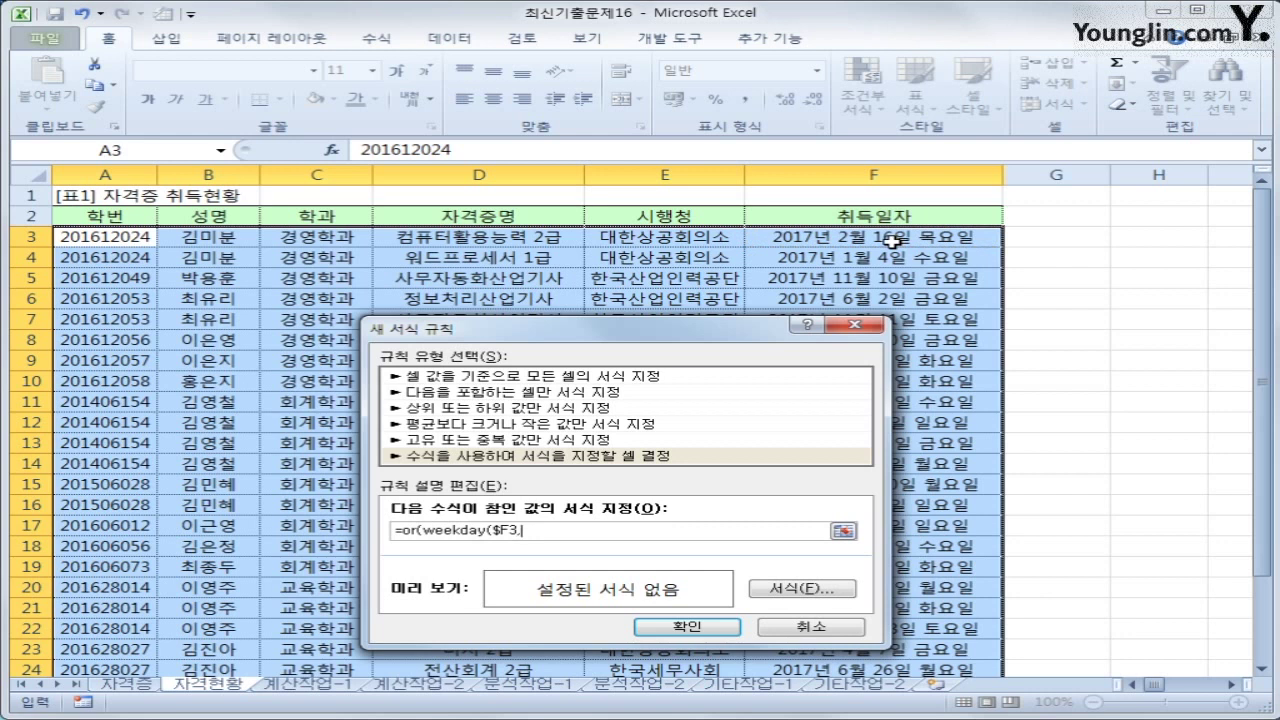
text(2)
text()=)
text(6,)
Complete the rule formula with the second OR condition for Sunday: weekday($F3,2)=7)
text(week)
key(BackSpace)
text(kday()
click(903, 242)
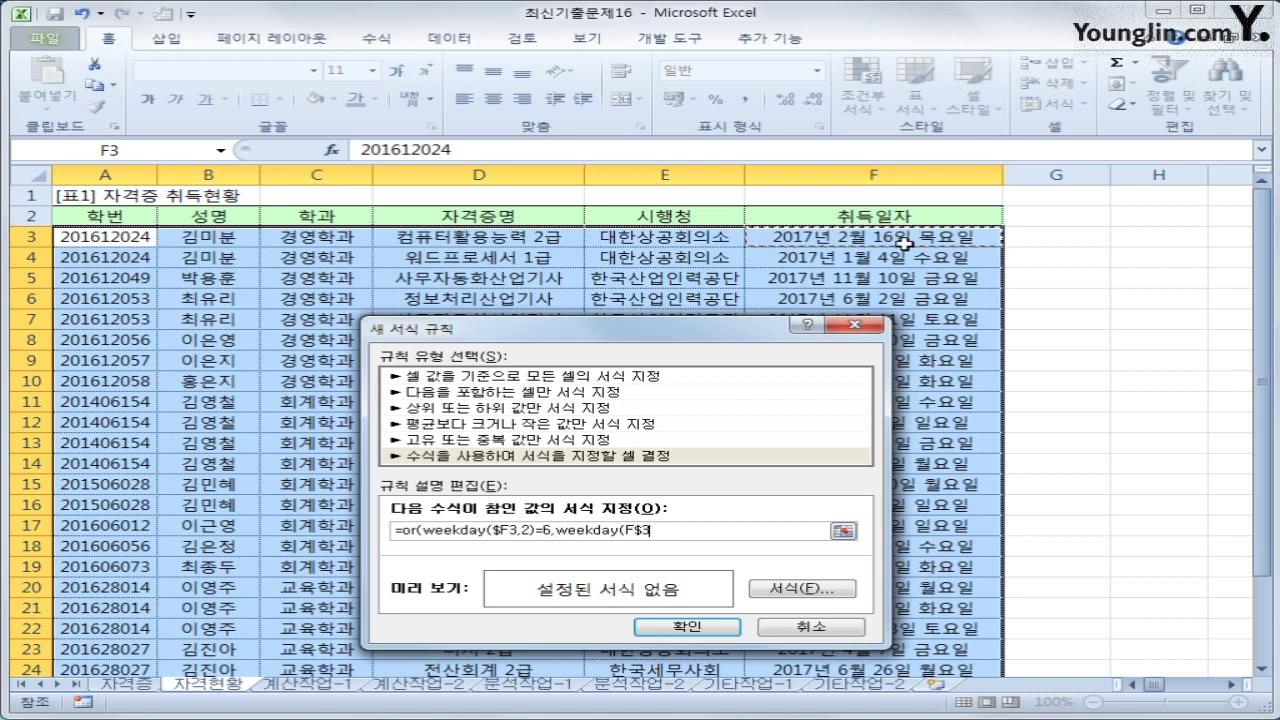
key(F4)
key(F4)
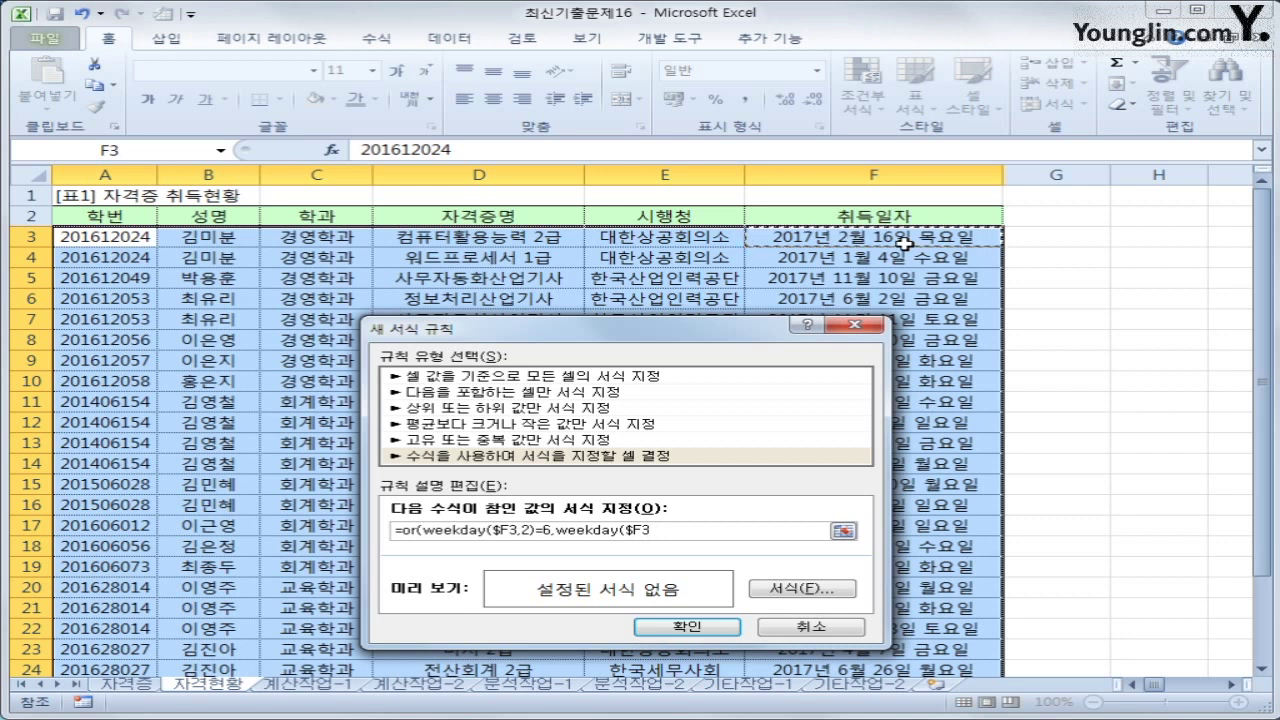
text(,)
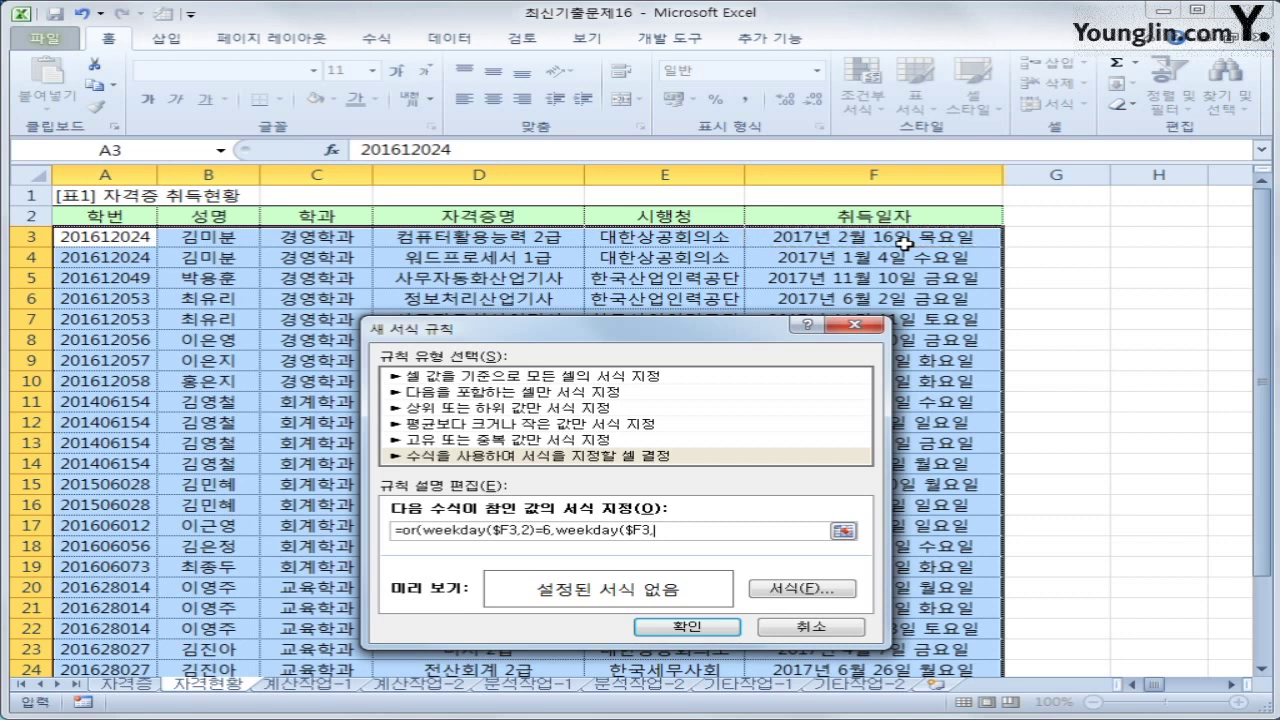
text(2)=7))
Give the rule a bold italic (굵은 기울임꼴) font style in standard red, and apply it to the selected range
click(779, 592)
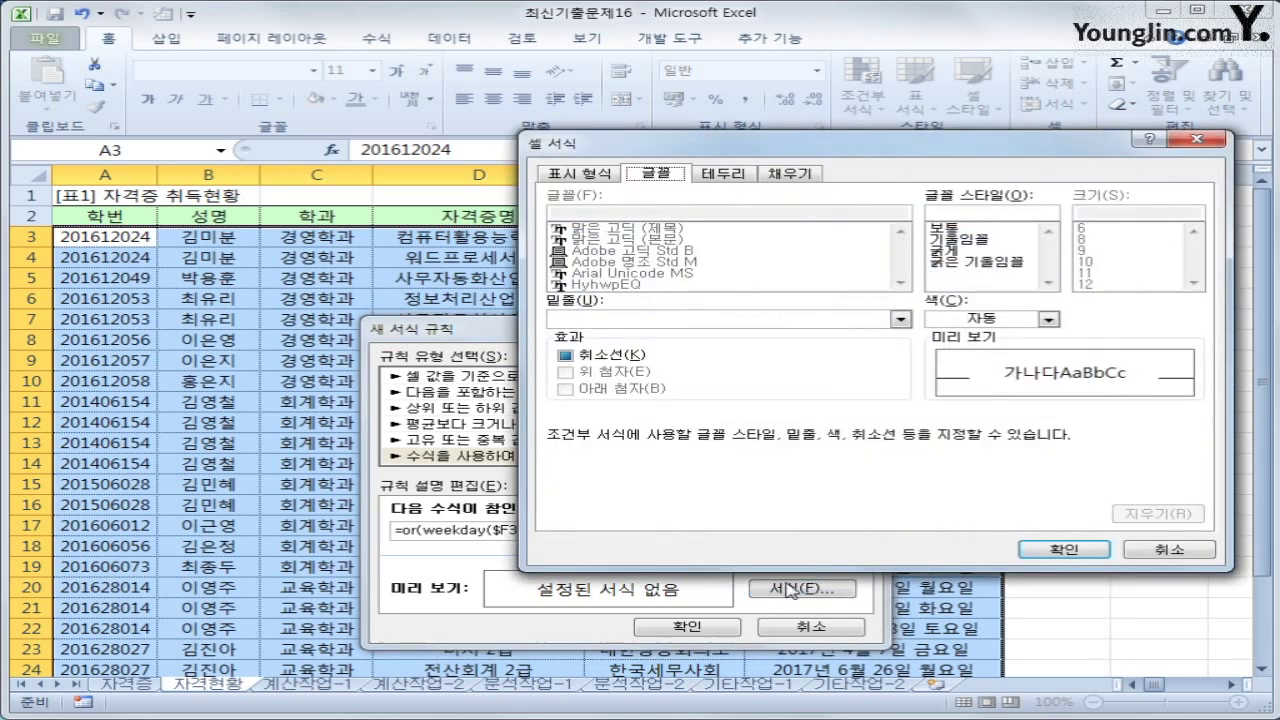
click(997, 263)
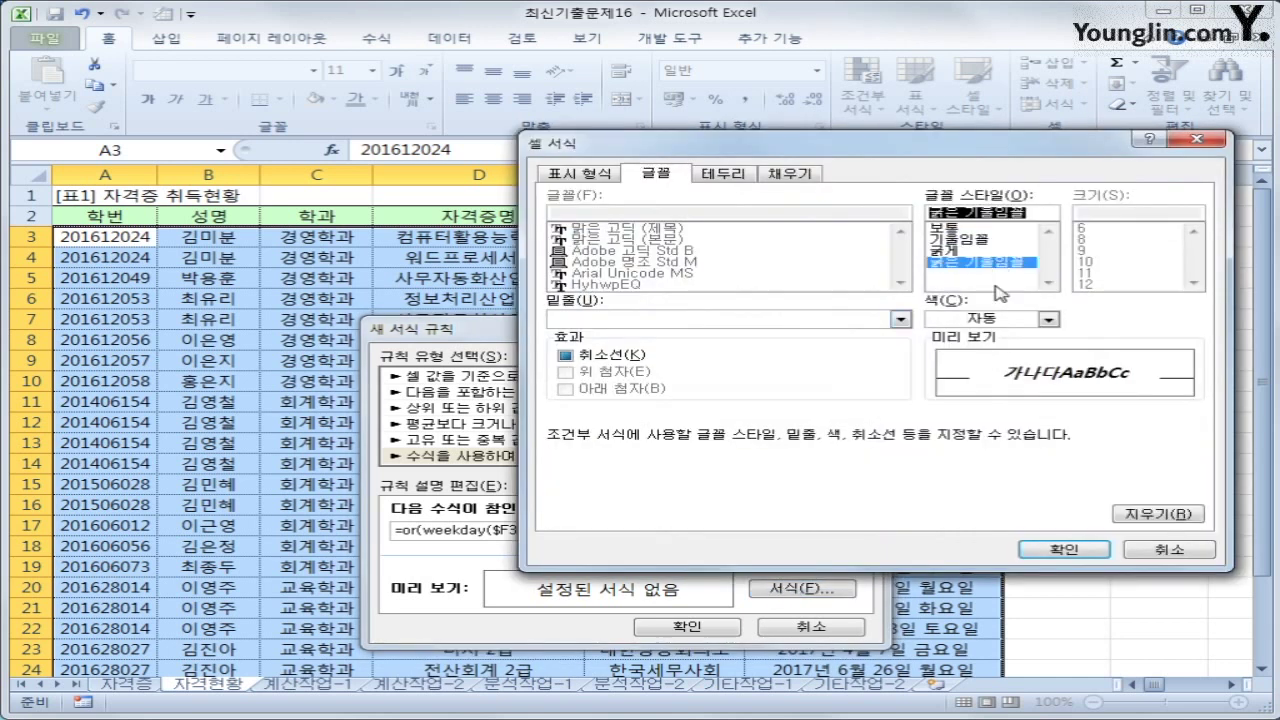
click(1047, 319)
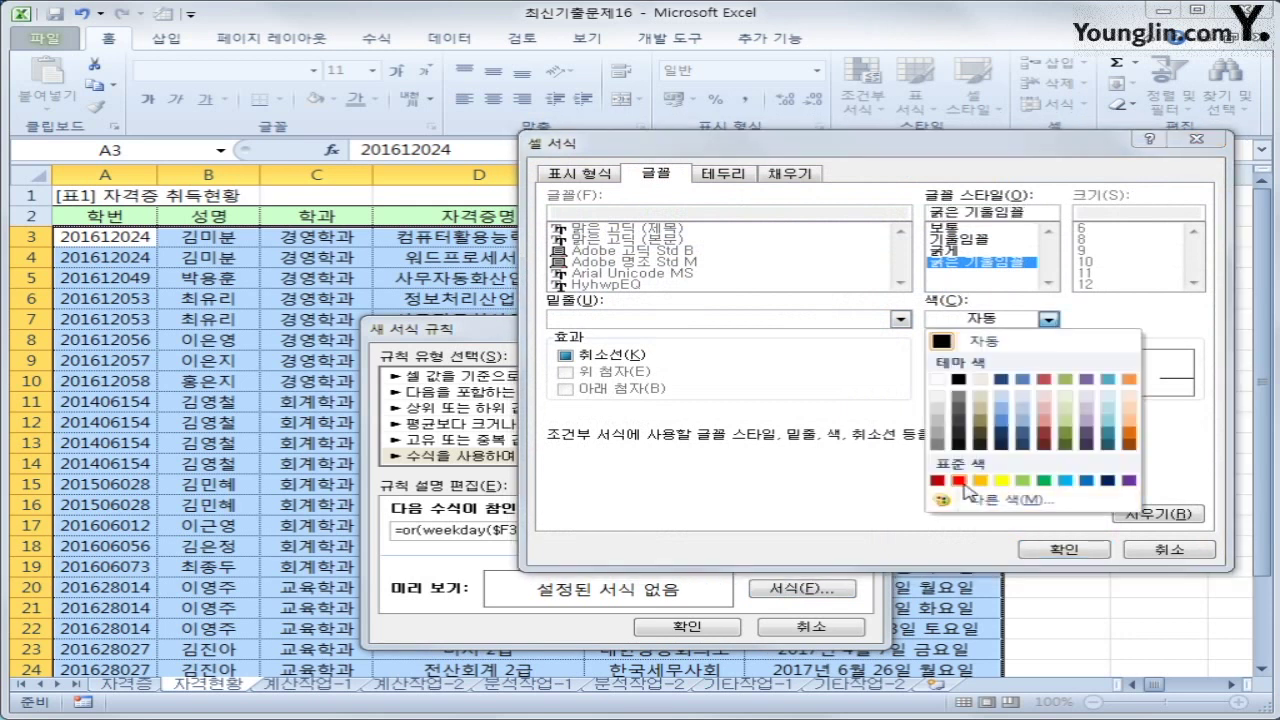
click(959, 481)
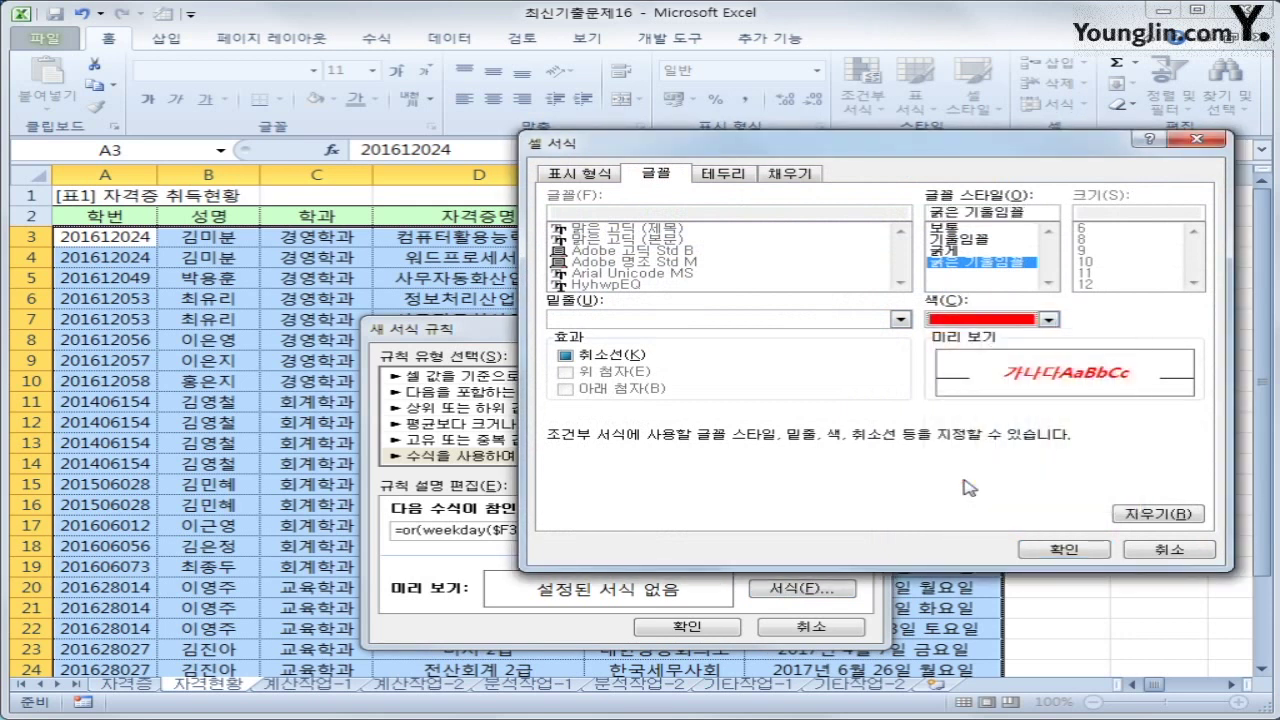
click(1064, 549)
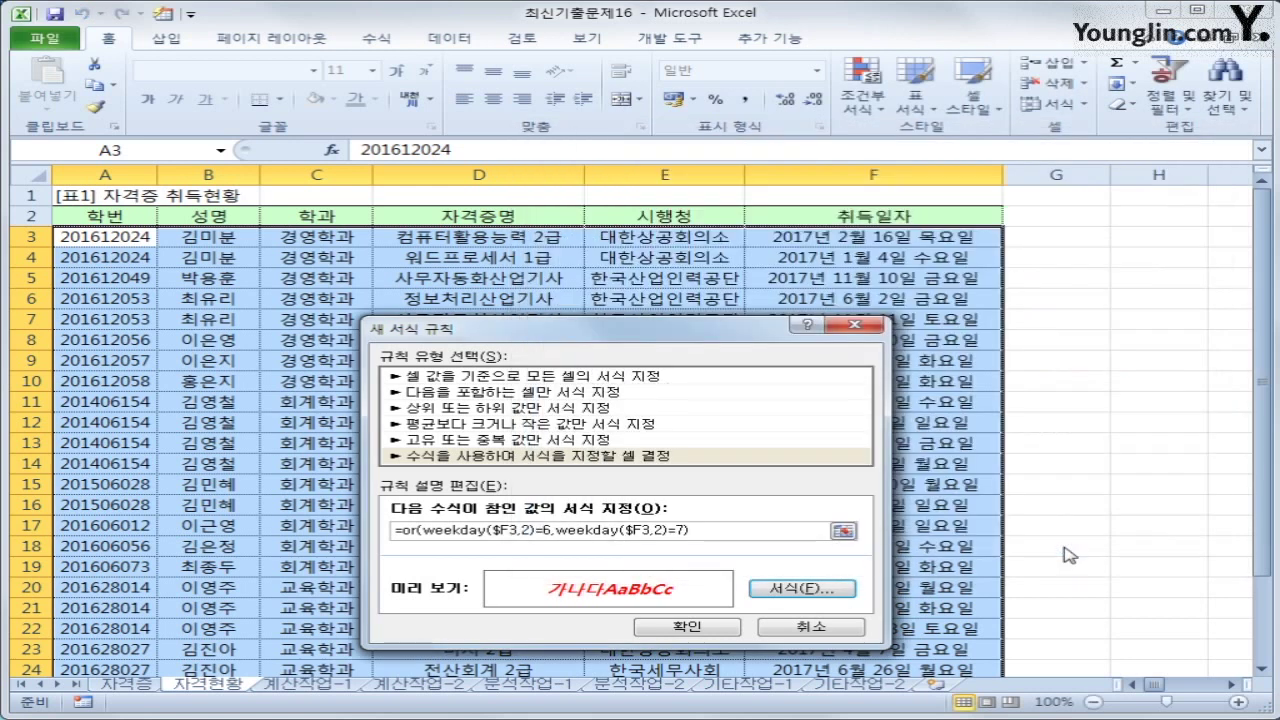
click(712, 628)
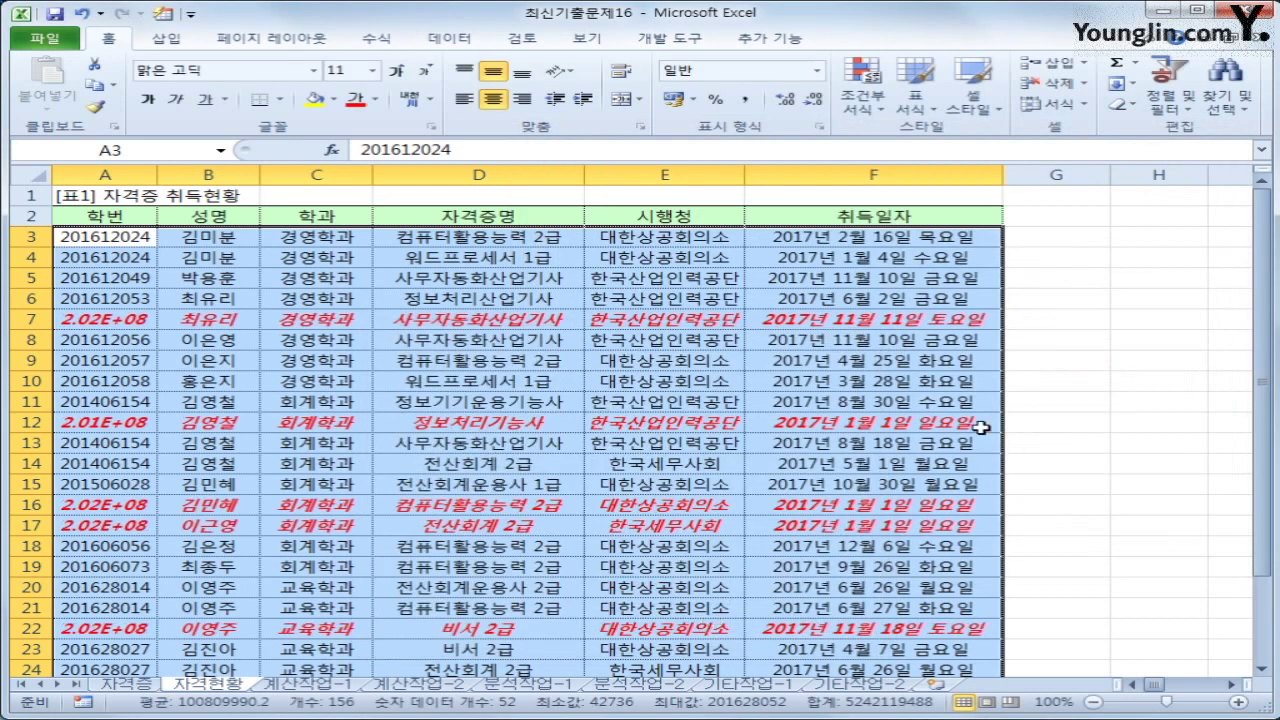
click(973, 321)
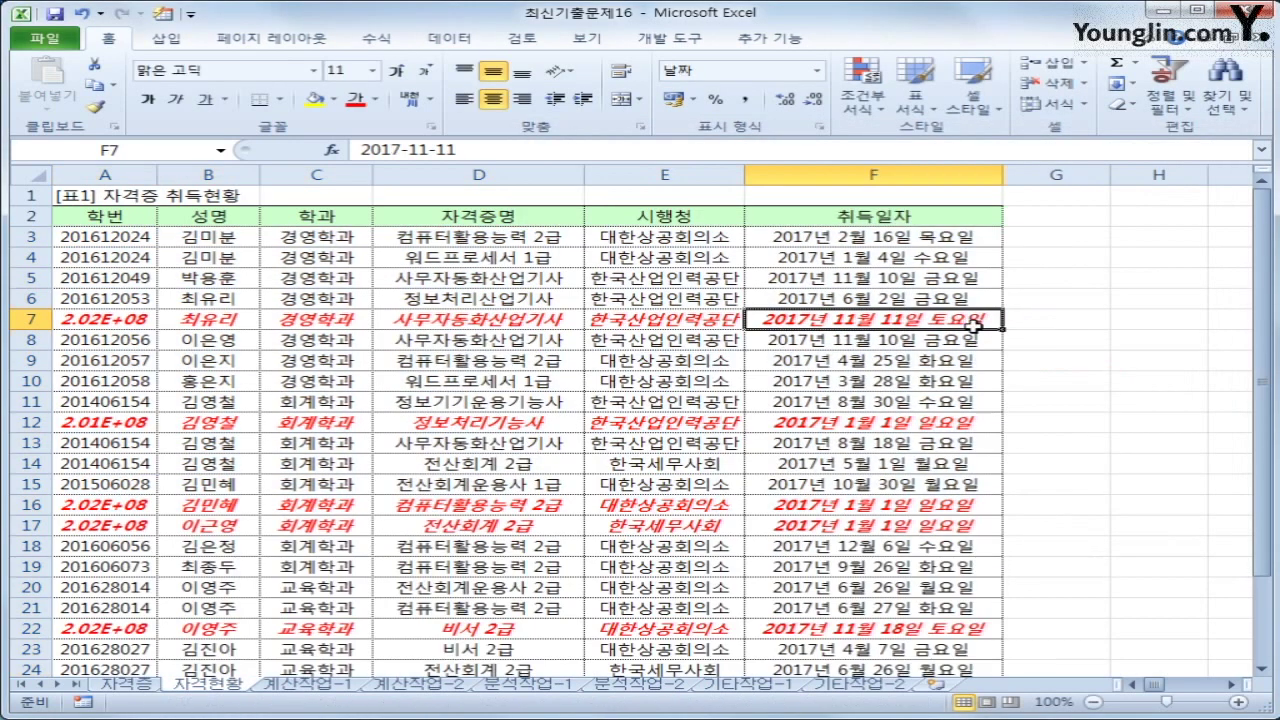
click(965, 421)
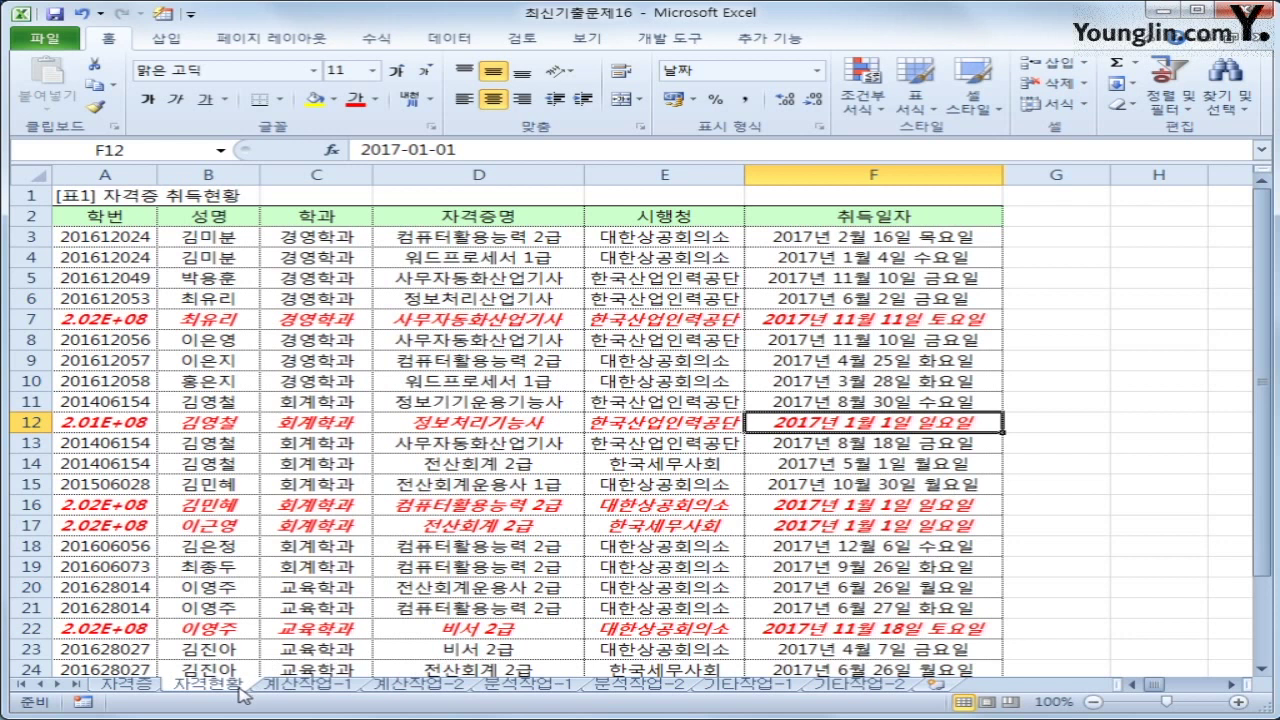
Copy the header 시행청 (E2) and the value 대한상공회의소 (E3) to A30:A31 below the table
scroll(240, 694, down, 1)
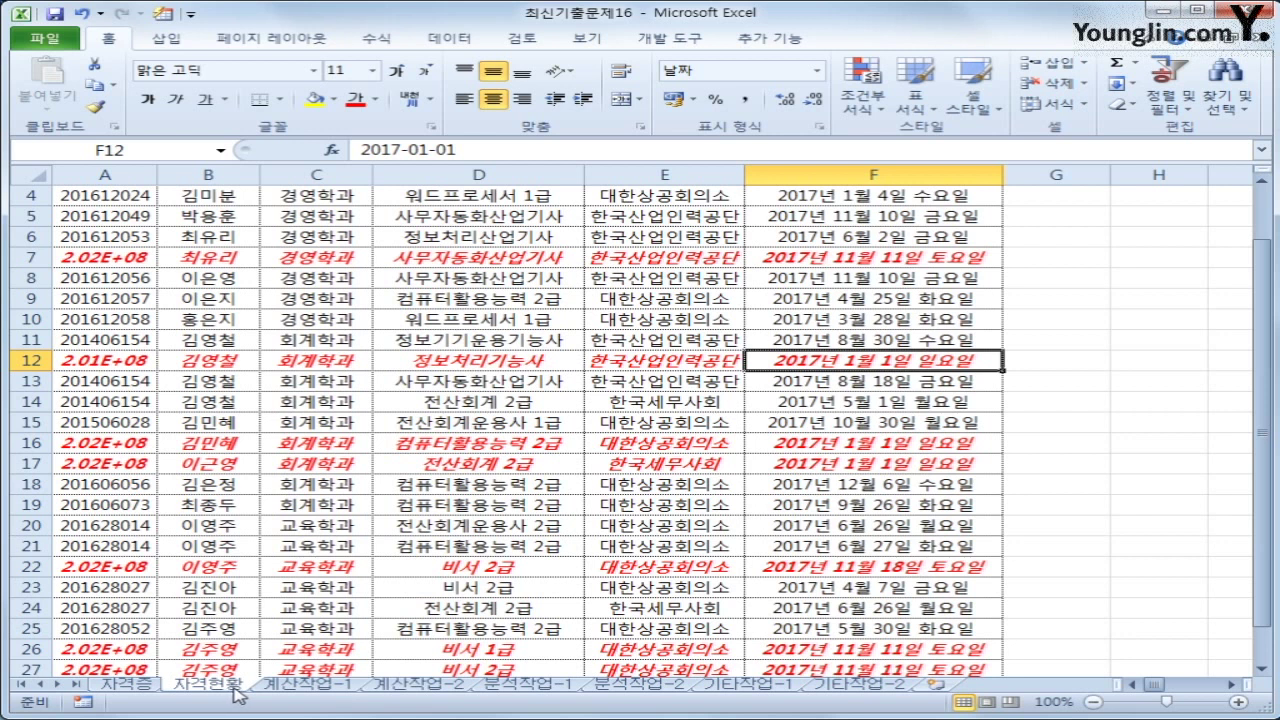
scroll(237, 693, up, 1)
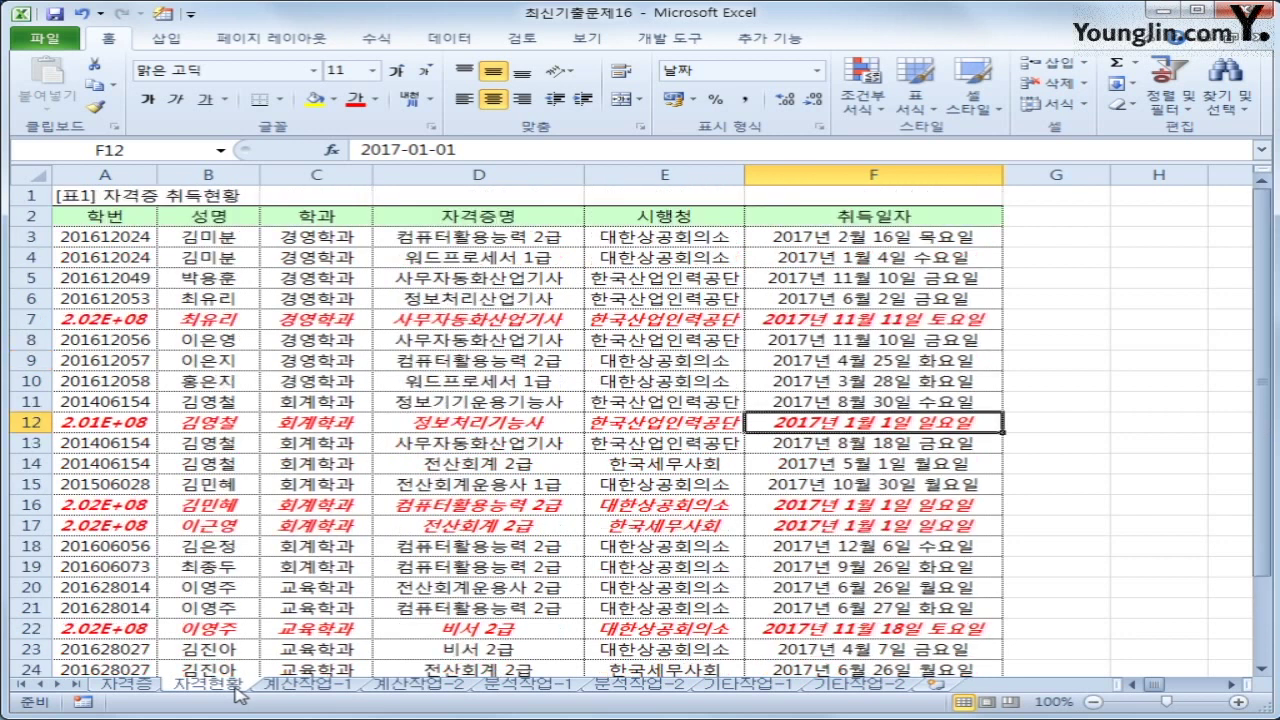
click(678, 215)
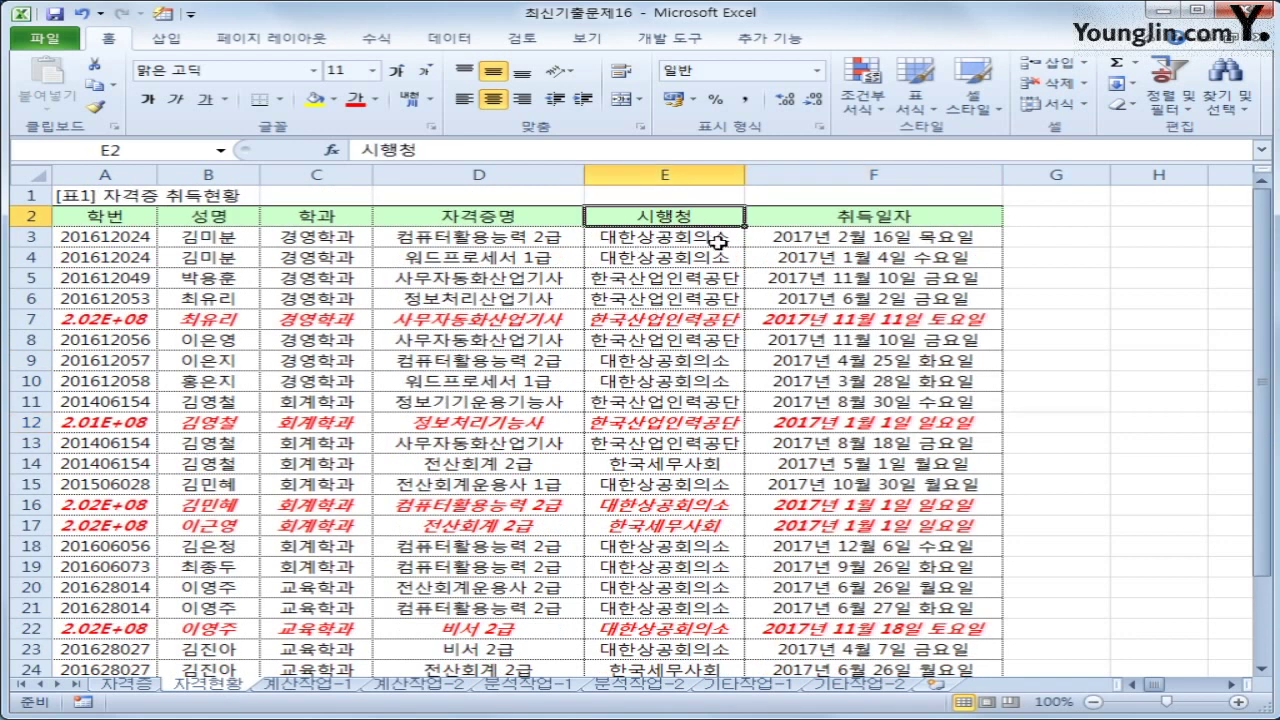
ctrl+click(718, 241)
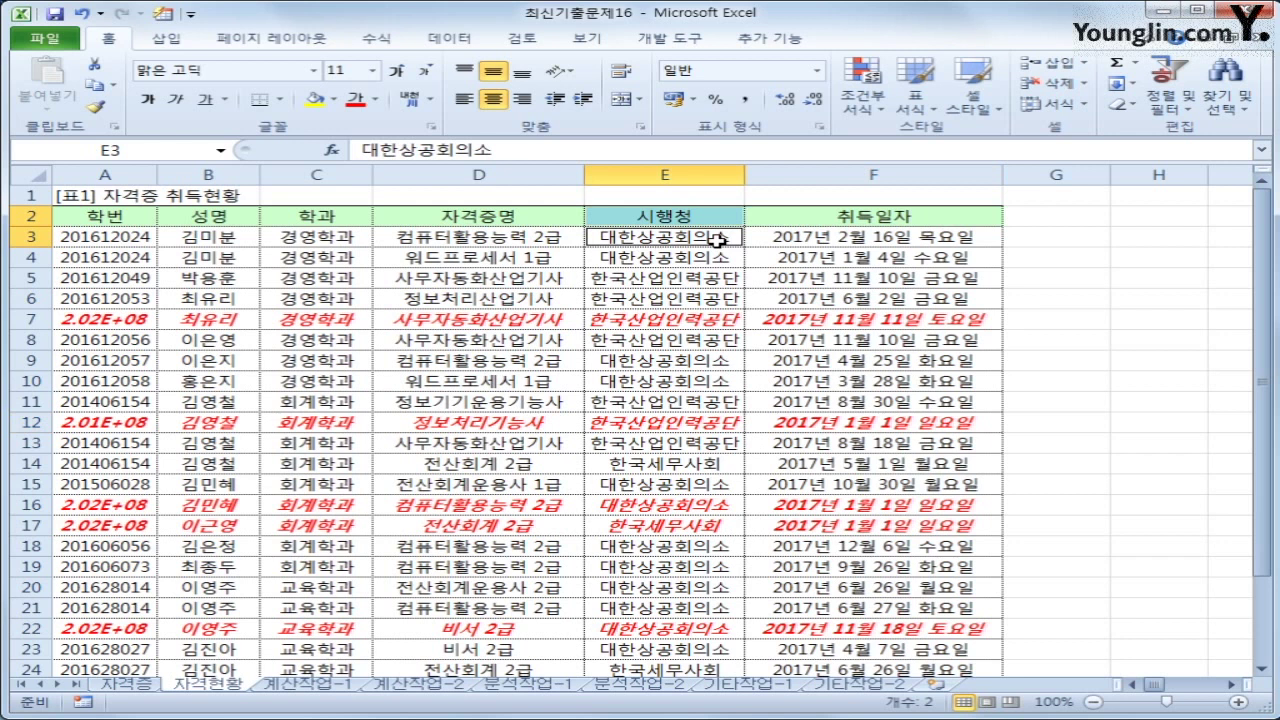
key(ctrl+c)
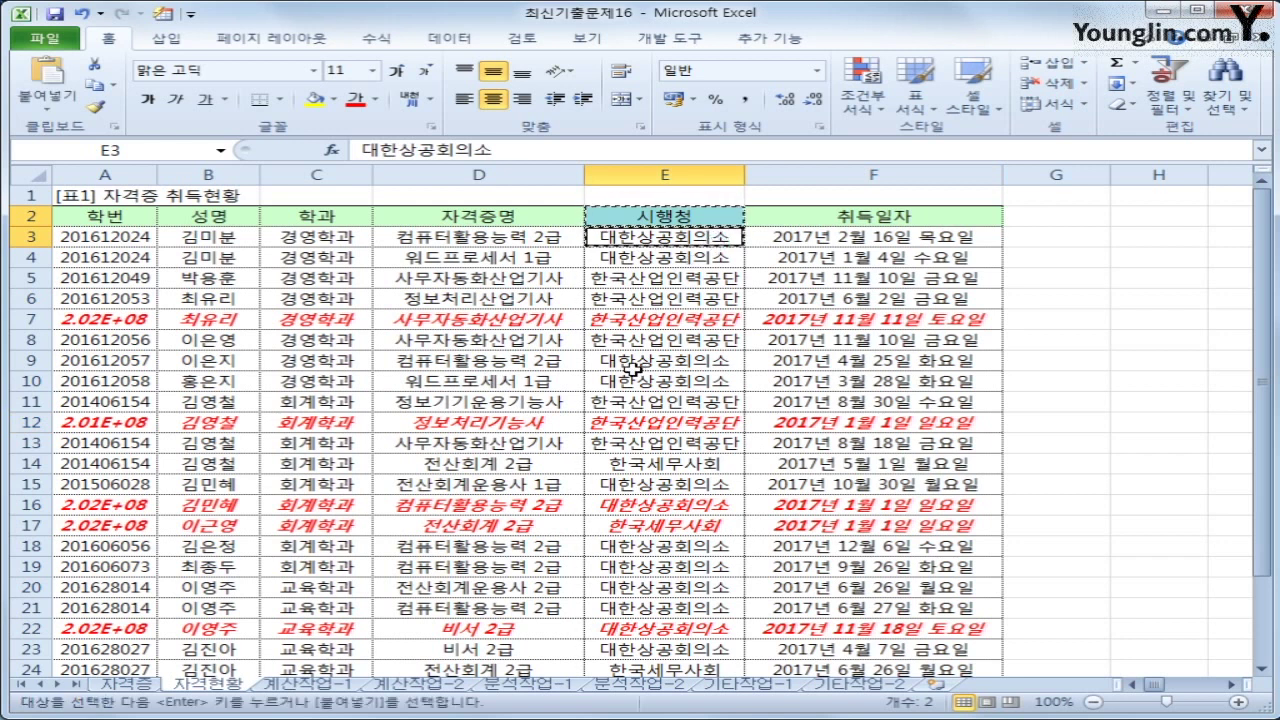
scroll(633, 369, down, 3)
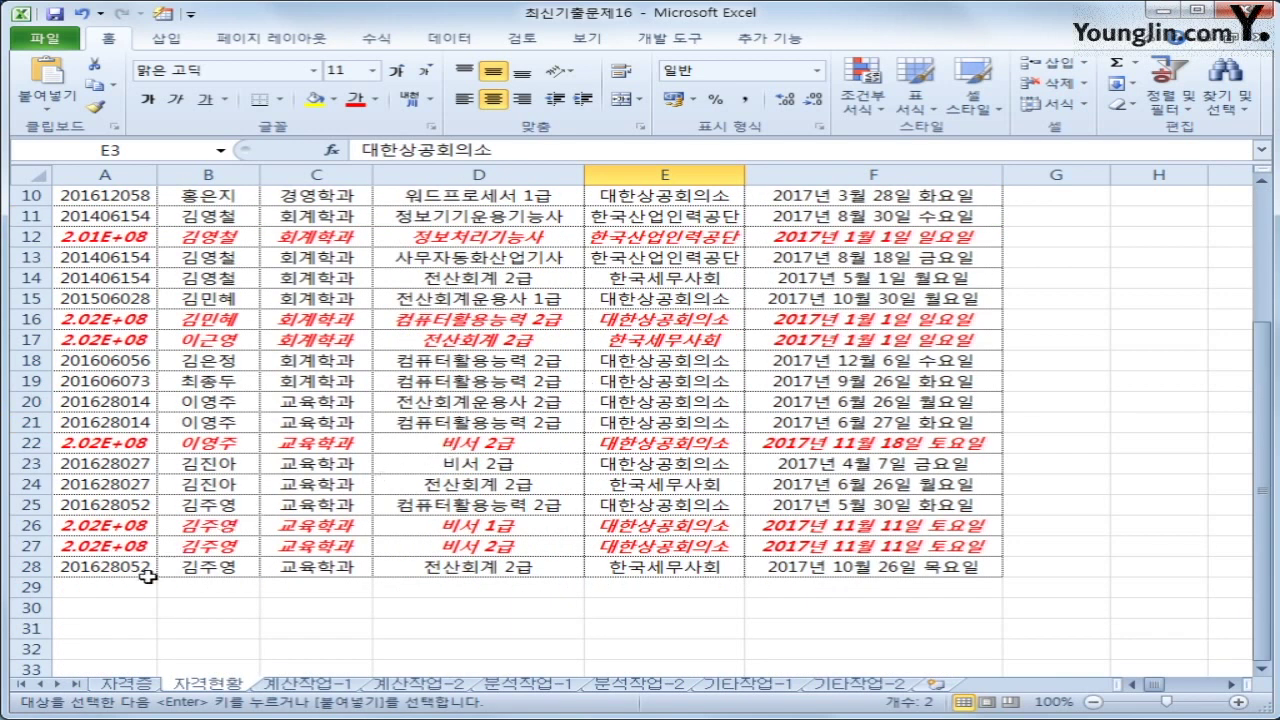
click(134, 608)
key(ctrl+v)
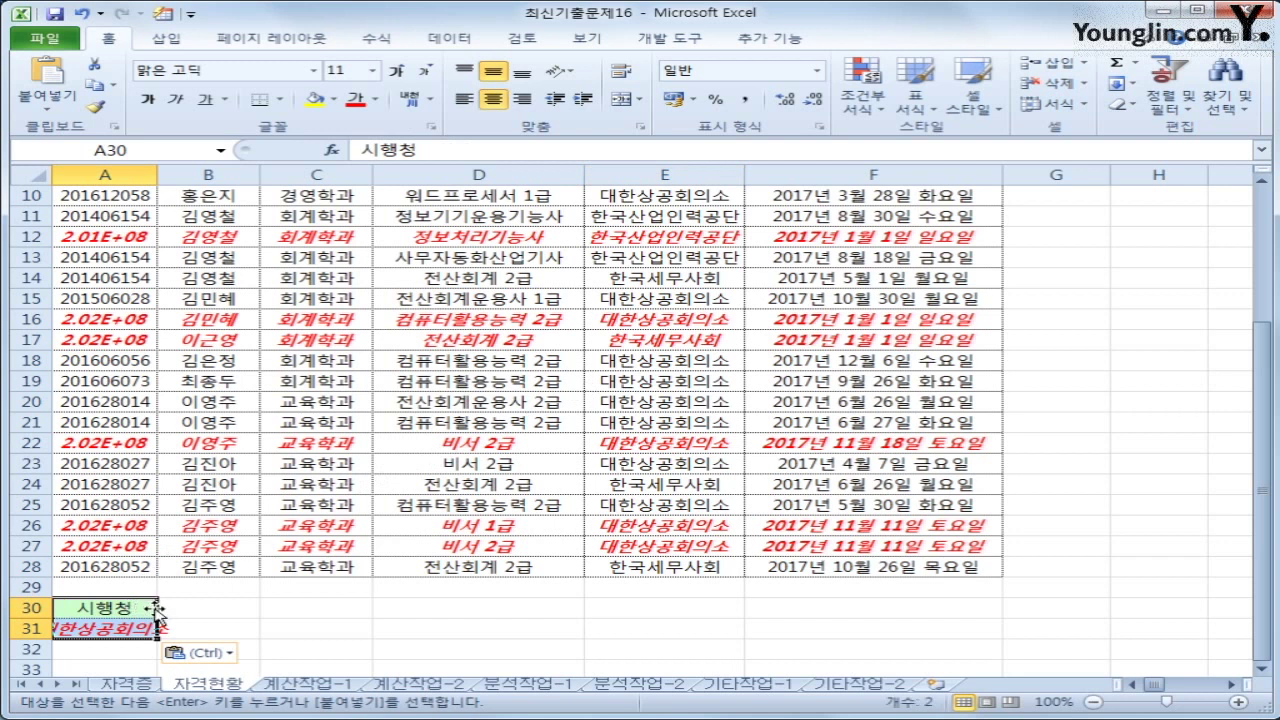
scroll(400, 580, up, 3)
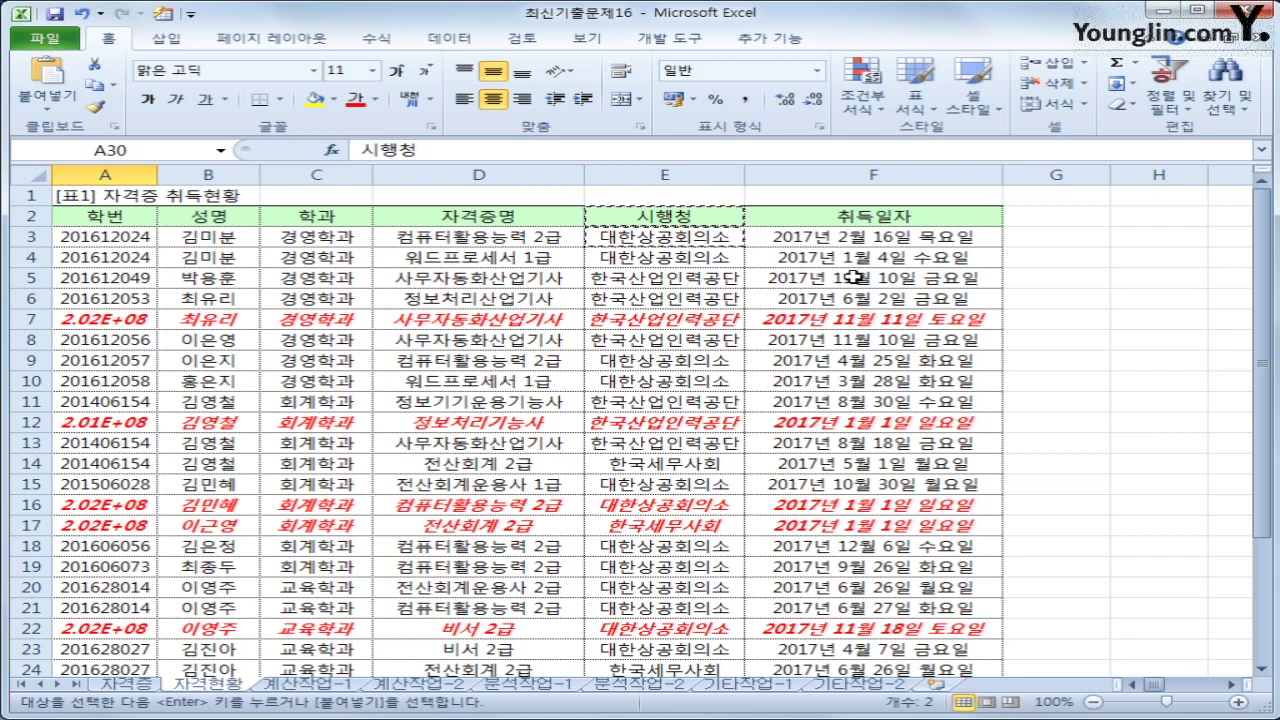
key(ctrl+v)
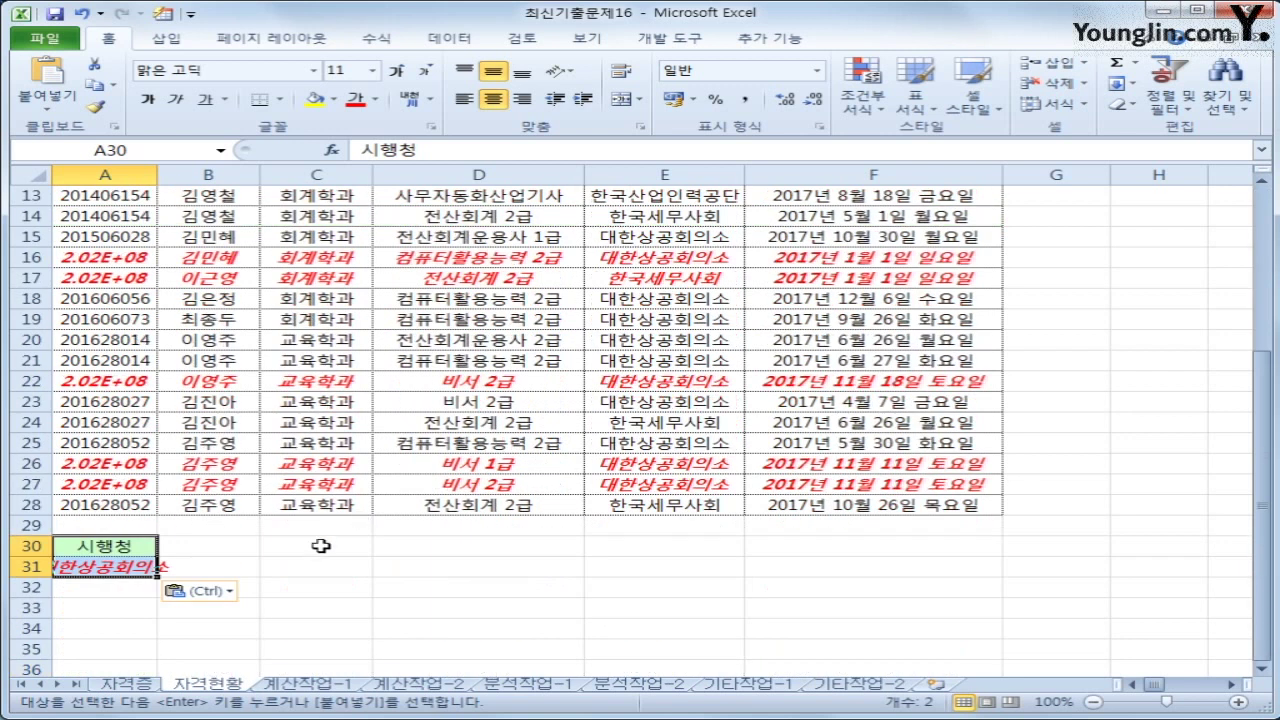
Enter the header 조건 in B30, beside the copied 시행청 header
click(215, 551)
text(w)
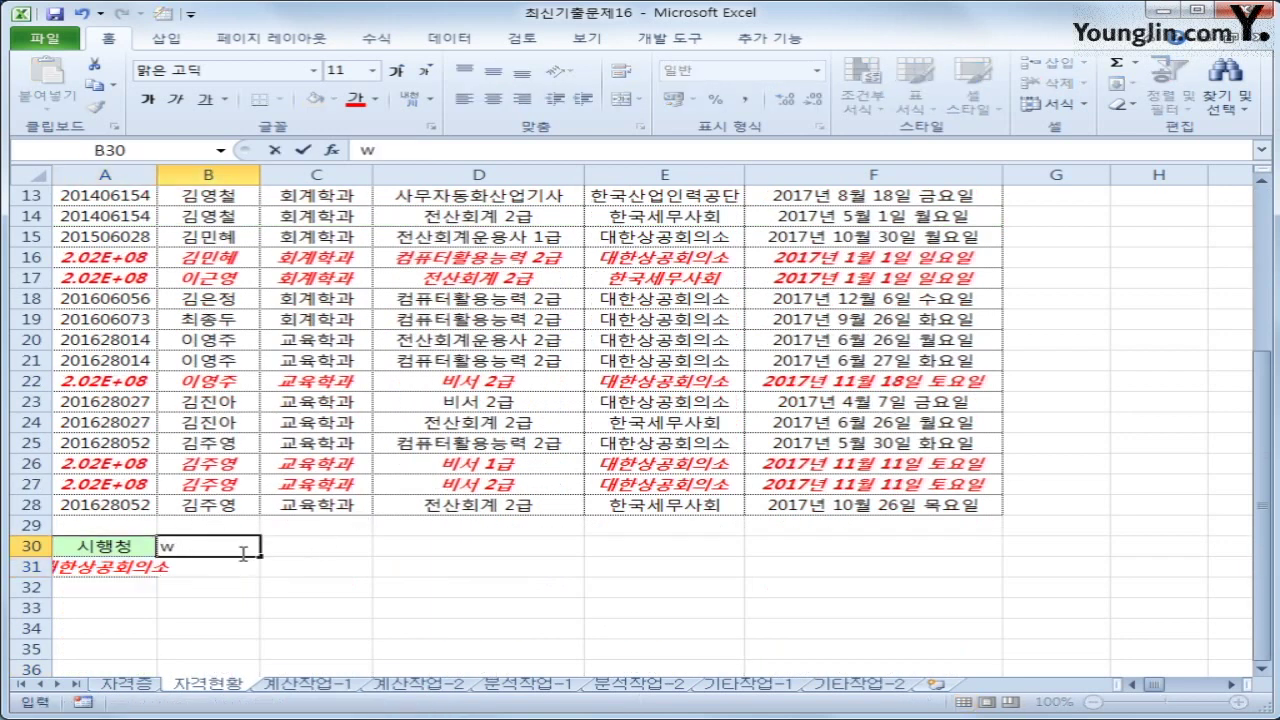
key(BackSpace)
text(조건)
key(Return)
Begin the criteria formula in B31 by extracting the last two characters of the first 자격증명 value: =RIGHT(D3,2)
text(=)
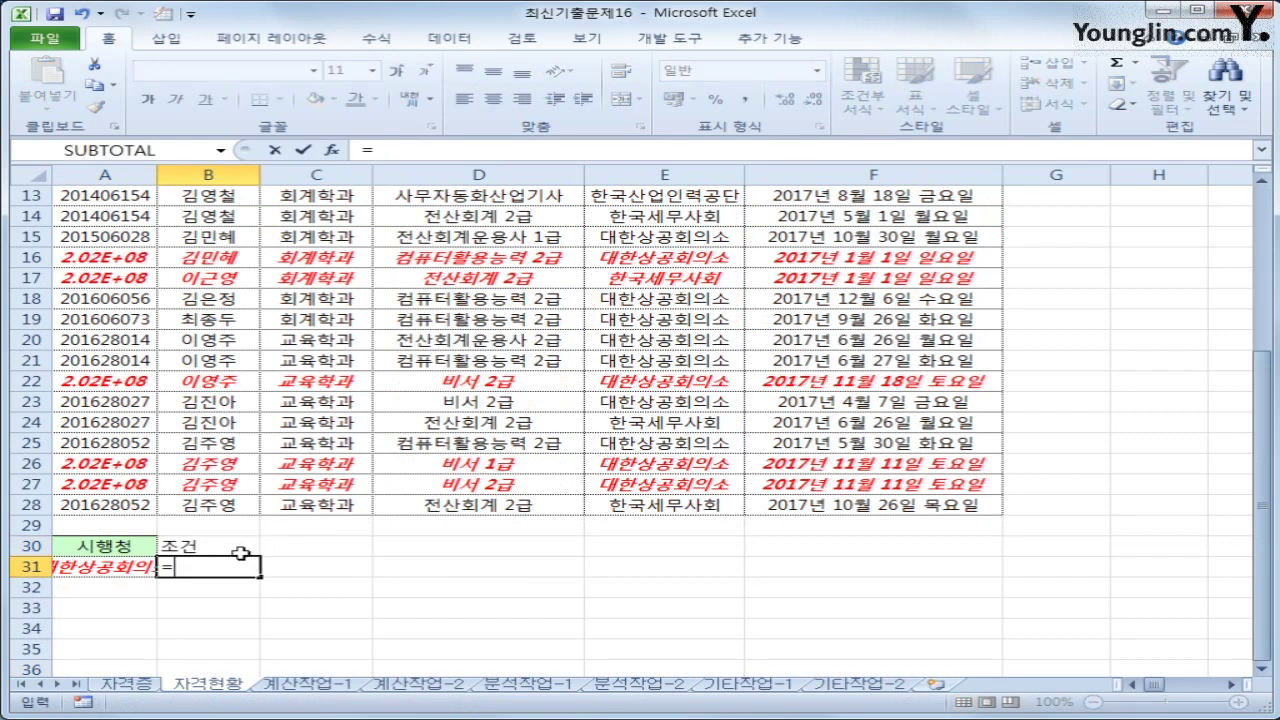
text(ri)
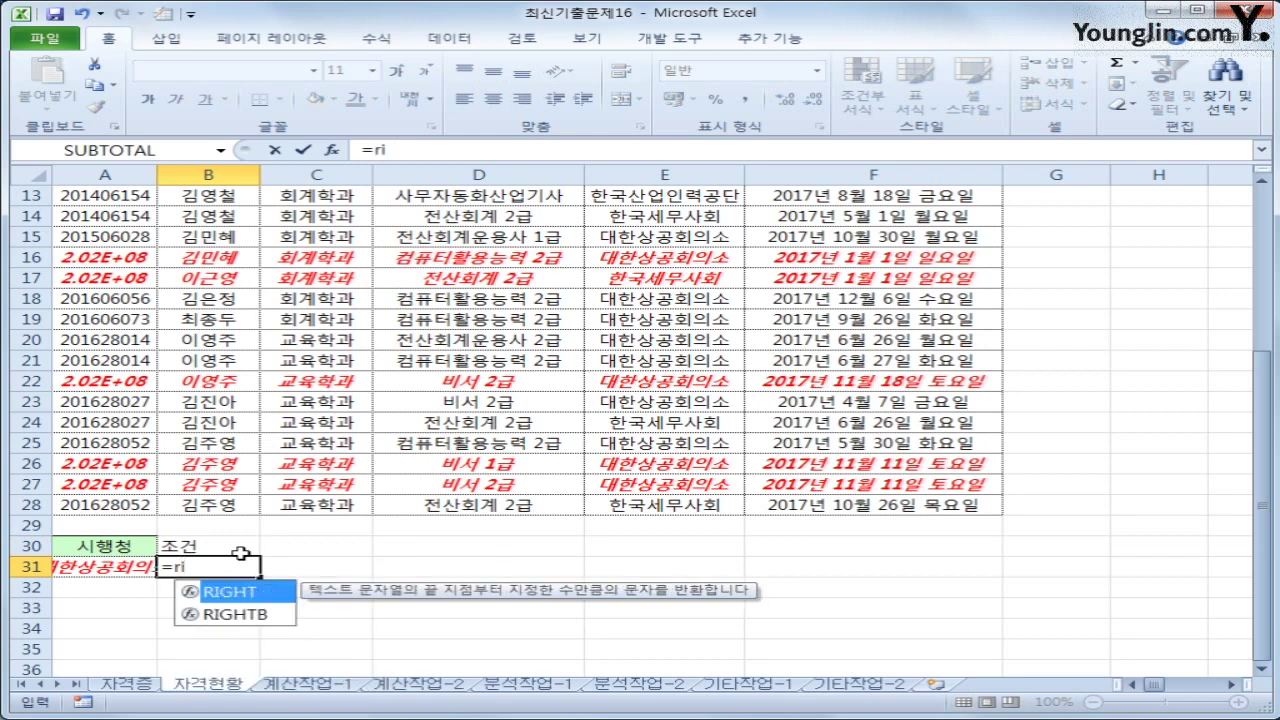
key(Tab)
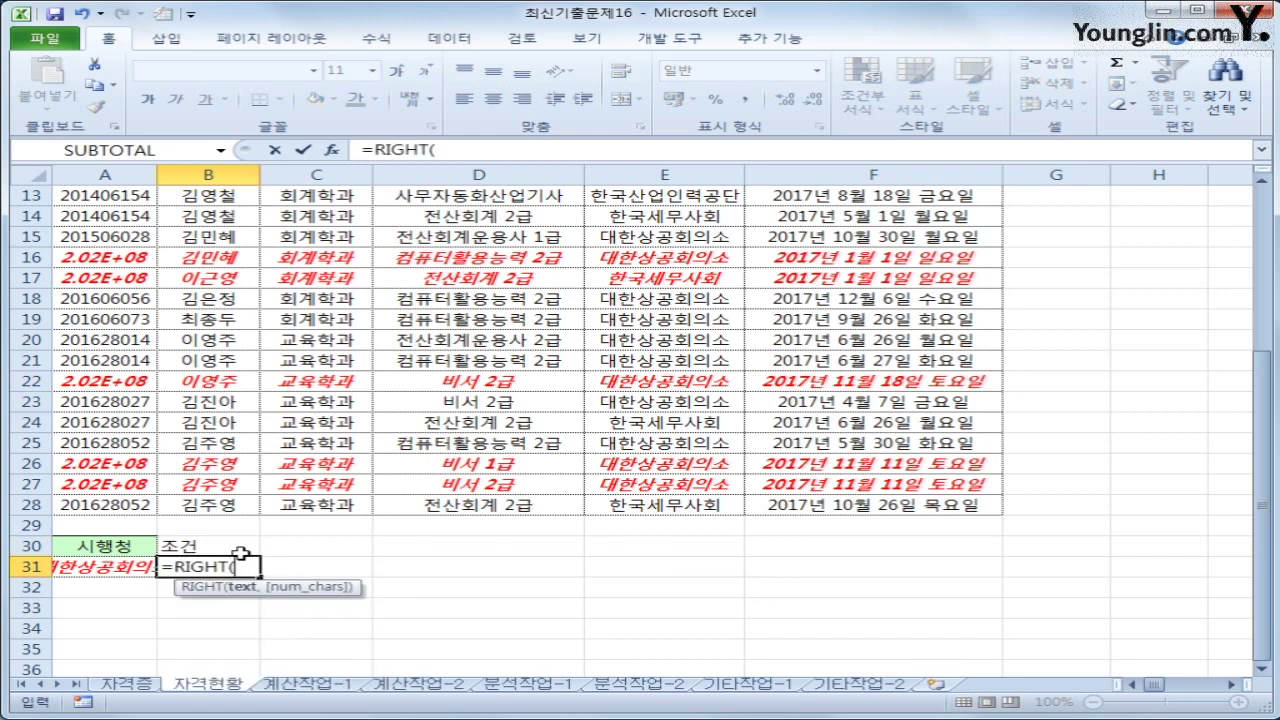
scroll(241, 553, up, 3)
scroll(241, 553, up, 1)
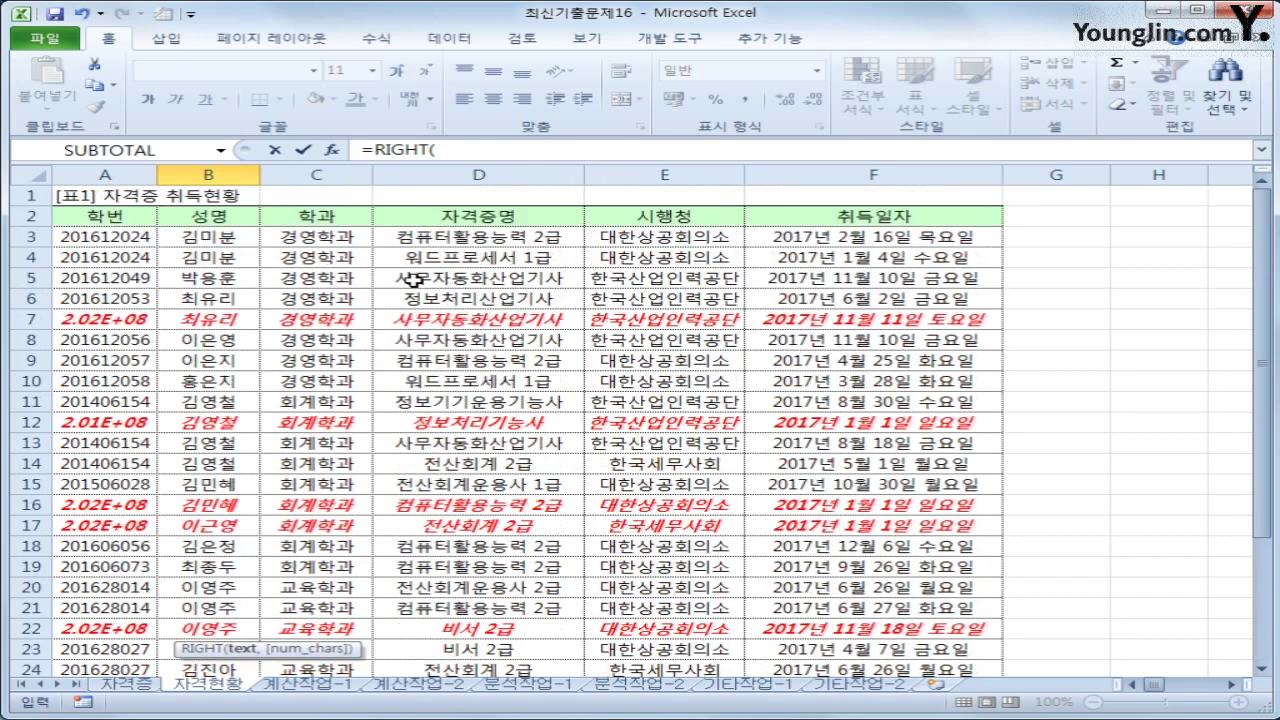
click(497, 237)
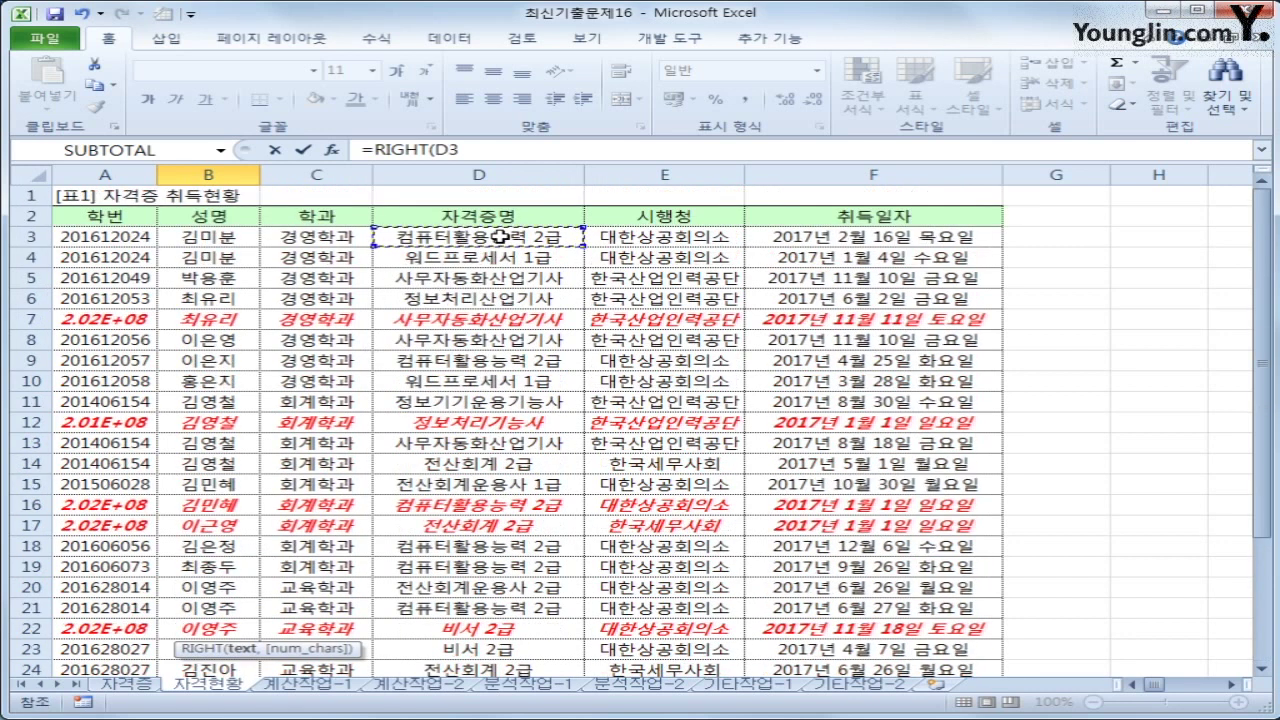
text(,2))
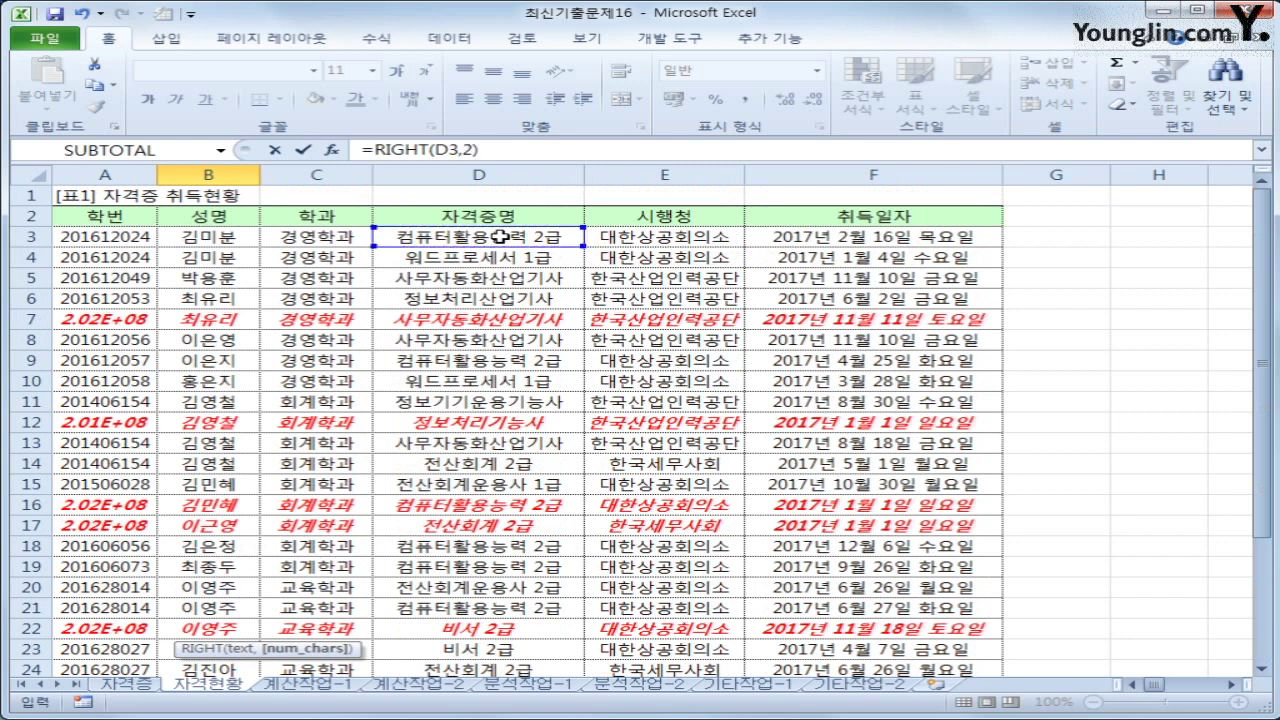
Complete the B31 criteria formula by comparing the extracted text with "2급"
text(=)
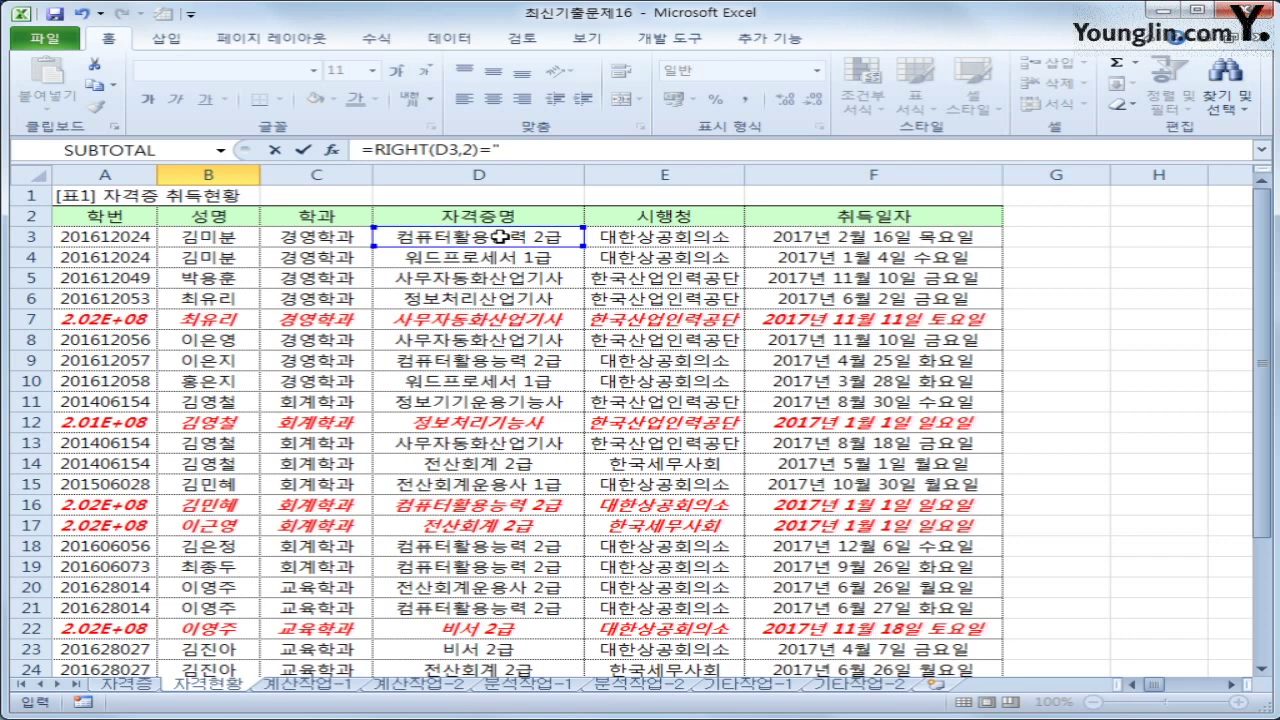
text("2tmw)
key(BackSpace)
key(BackSpace)
key(BackSpace)
text(r급)
key(Return)
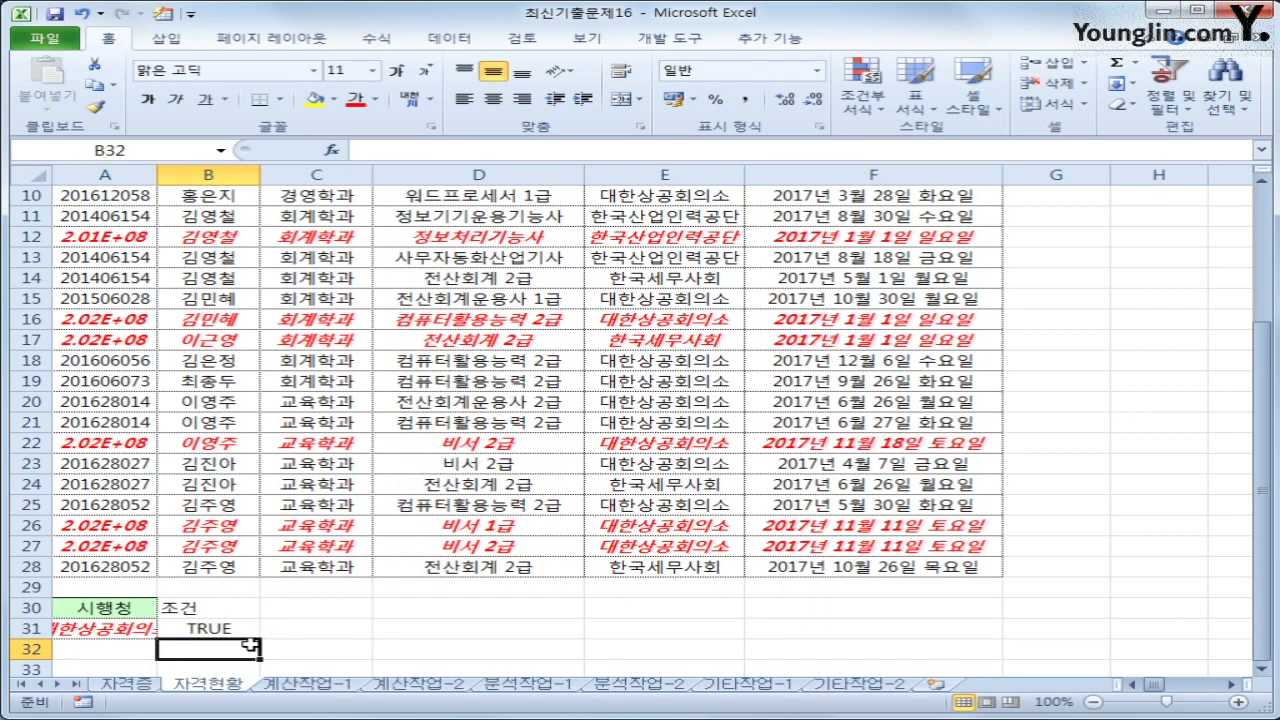
drag(141, 608, 141, 629)
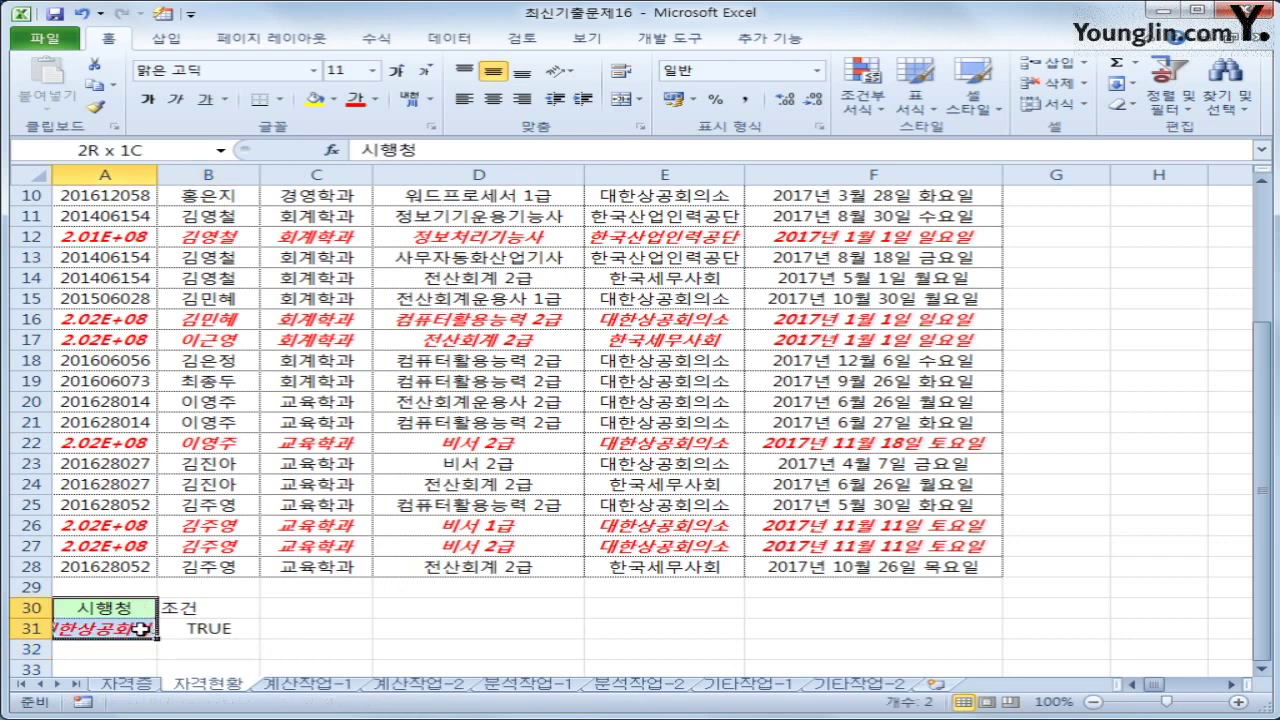
click(232, 606)
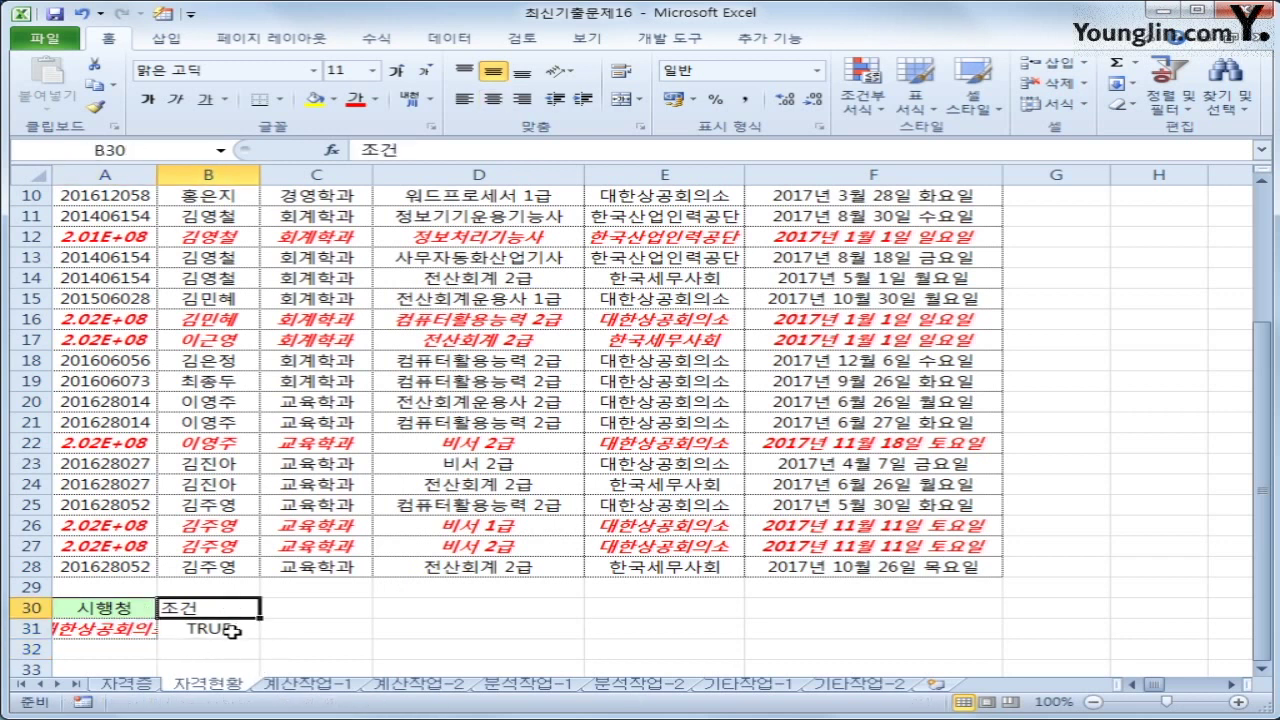
click(232, 630)
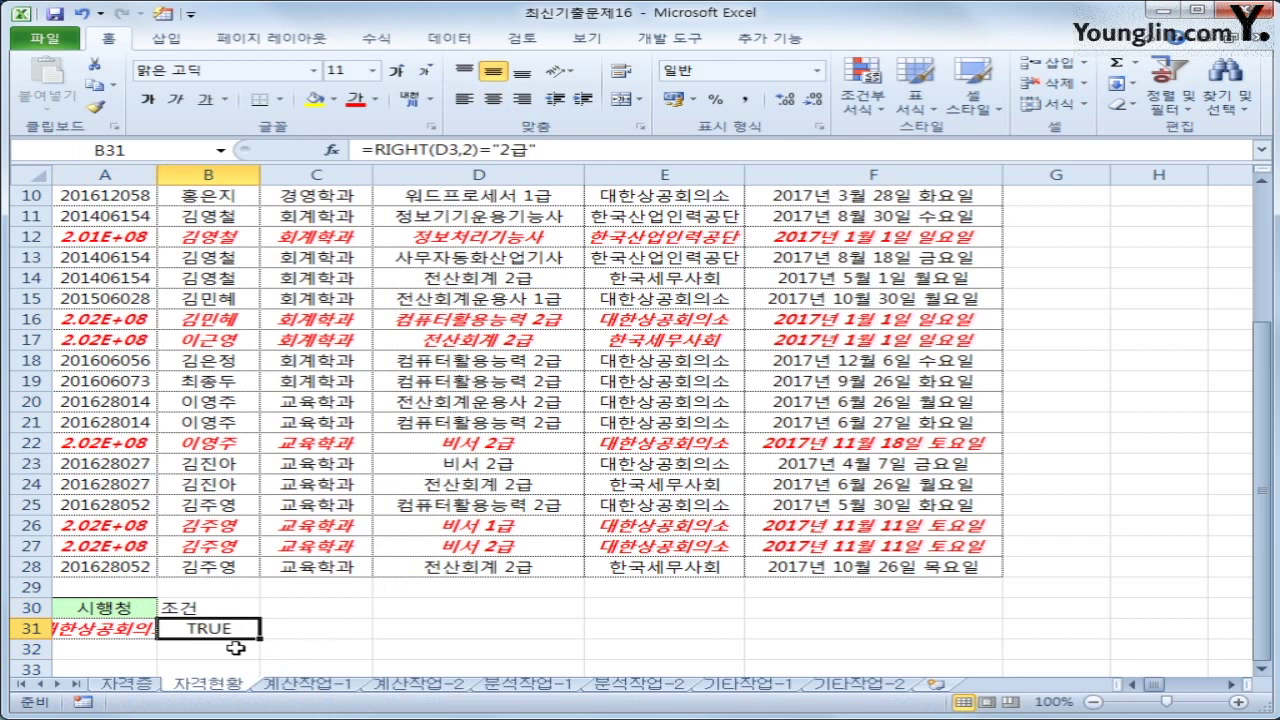
Copy the table headers 학번, 성명, 학과 and 자격증명 from row 2 to A35:D35
scroll(339, 646, up, 3)
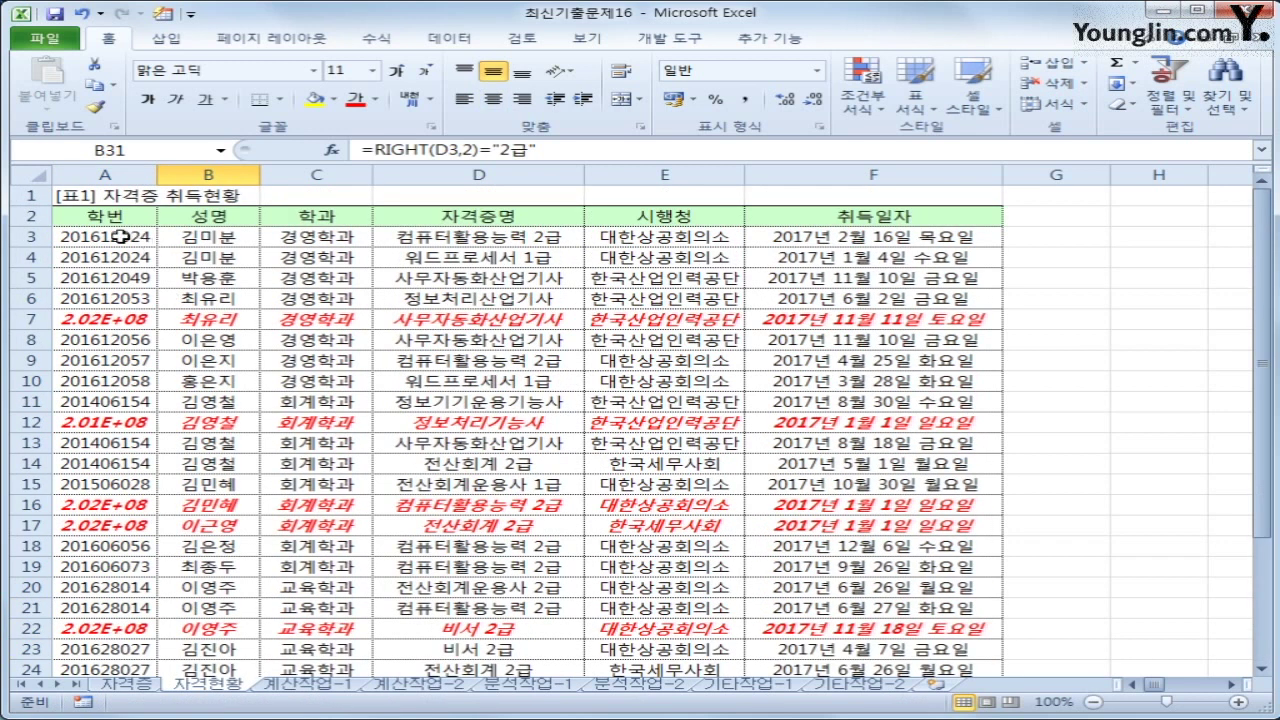
click(108, 217)
ctrl+click(195, 217)
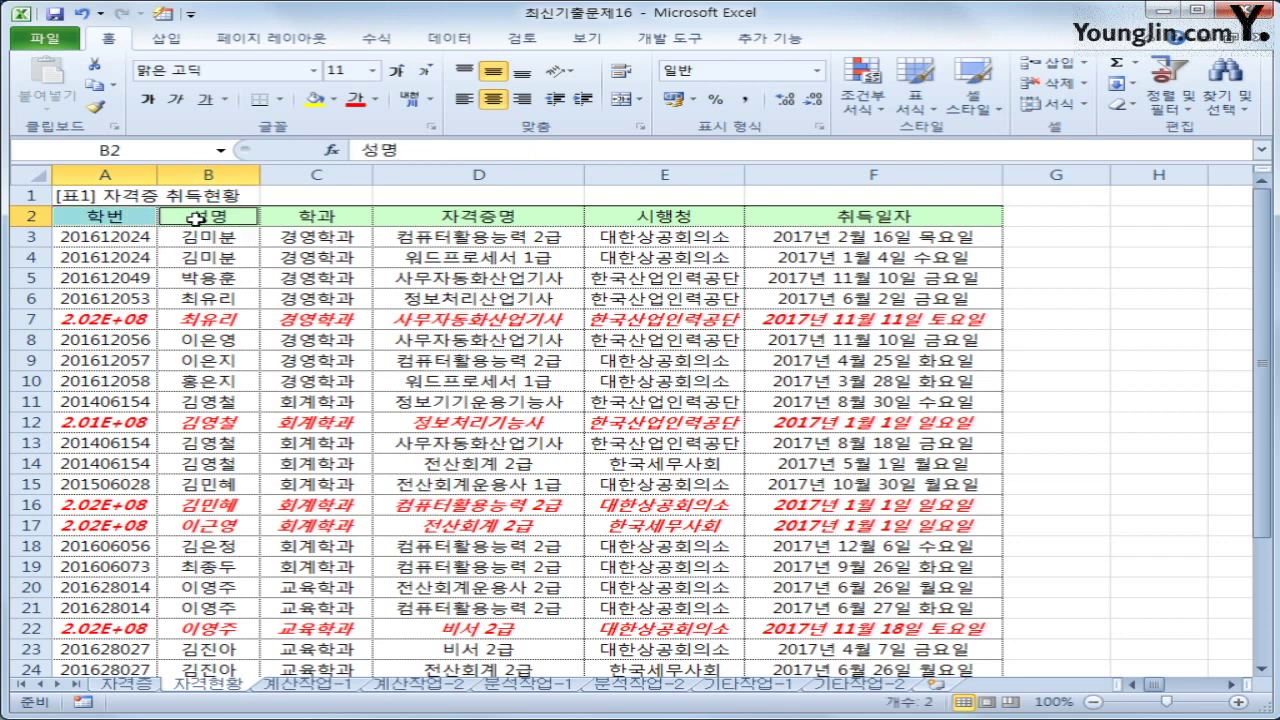
ctrl+click(305, 217)
ctrl+click(425, 216)
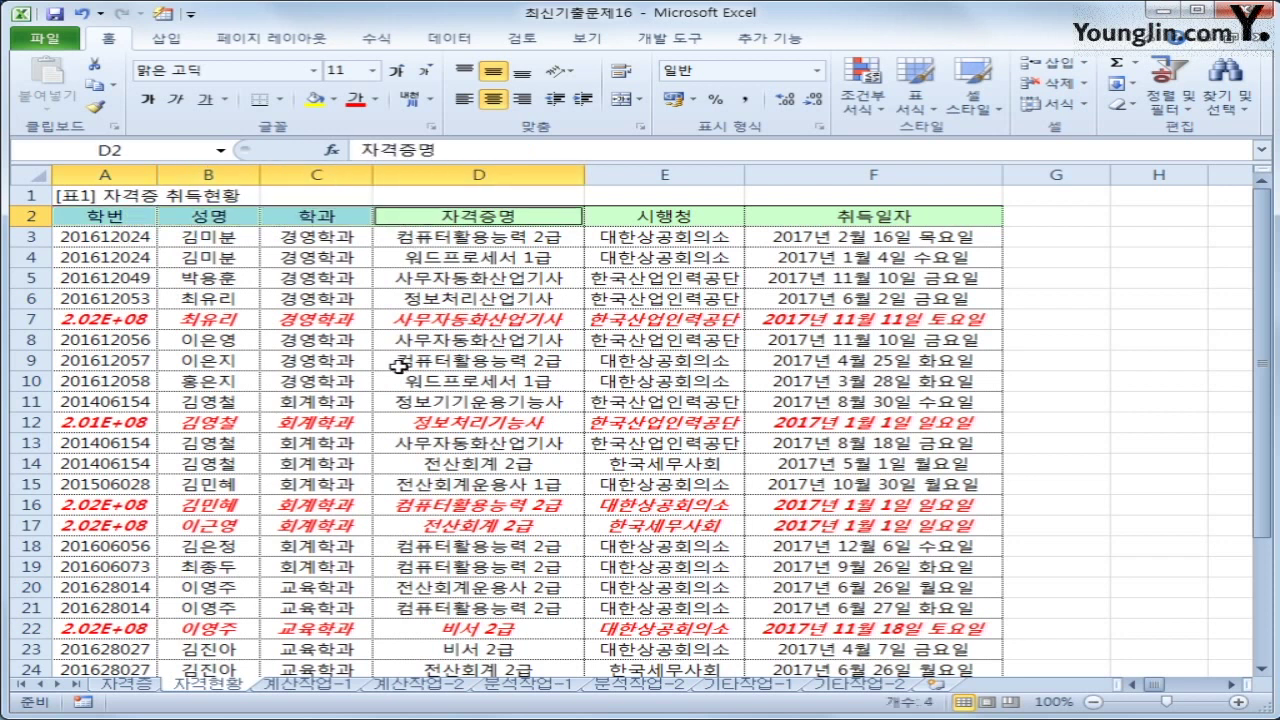
key(ctrl+c)
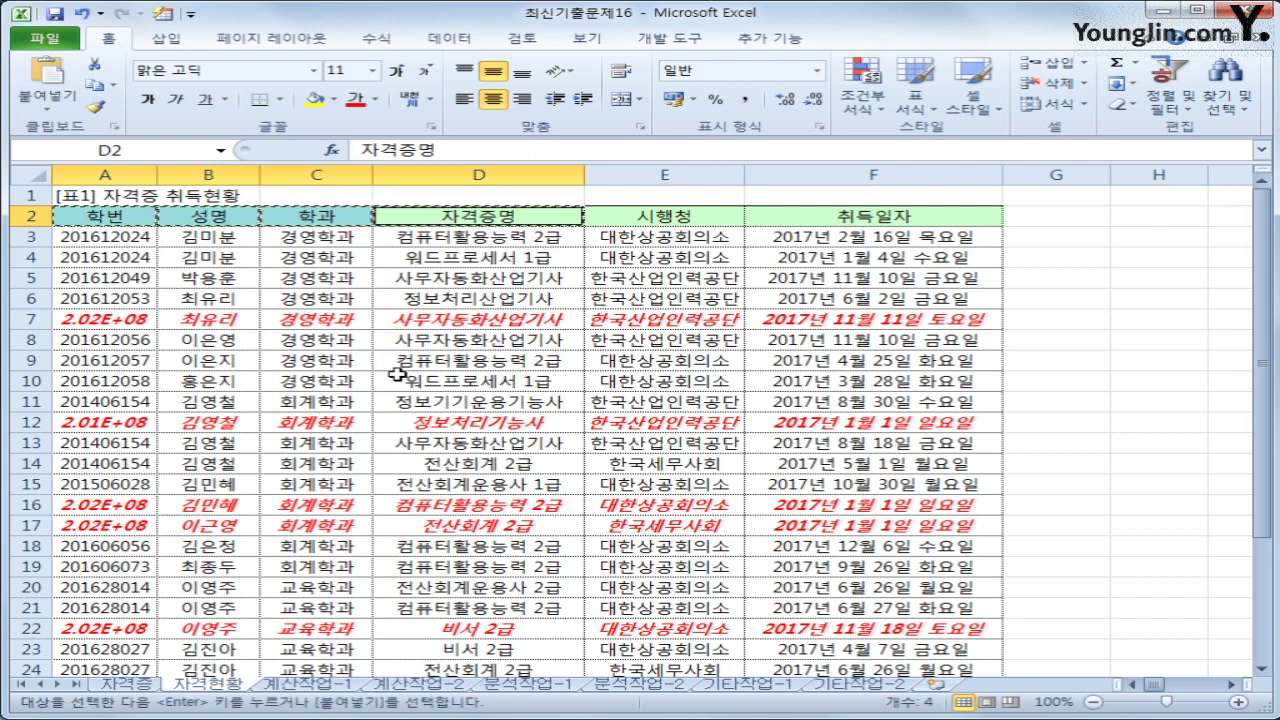
scroll(390, 380, down, 4)
scroll(381, 392, down, 1)
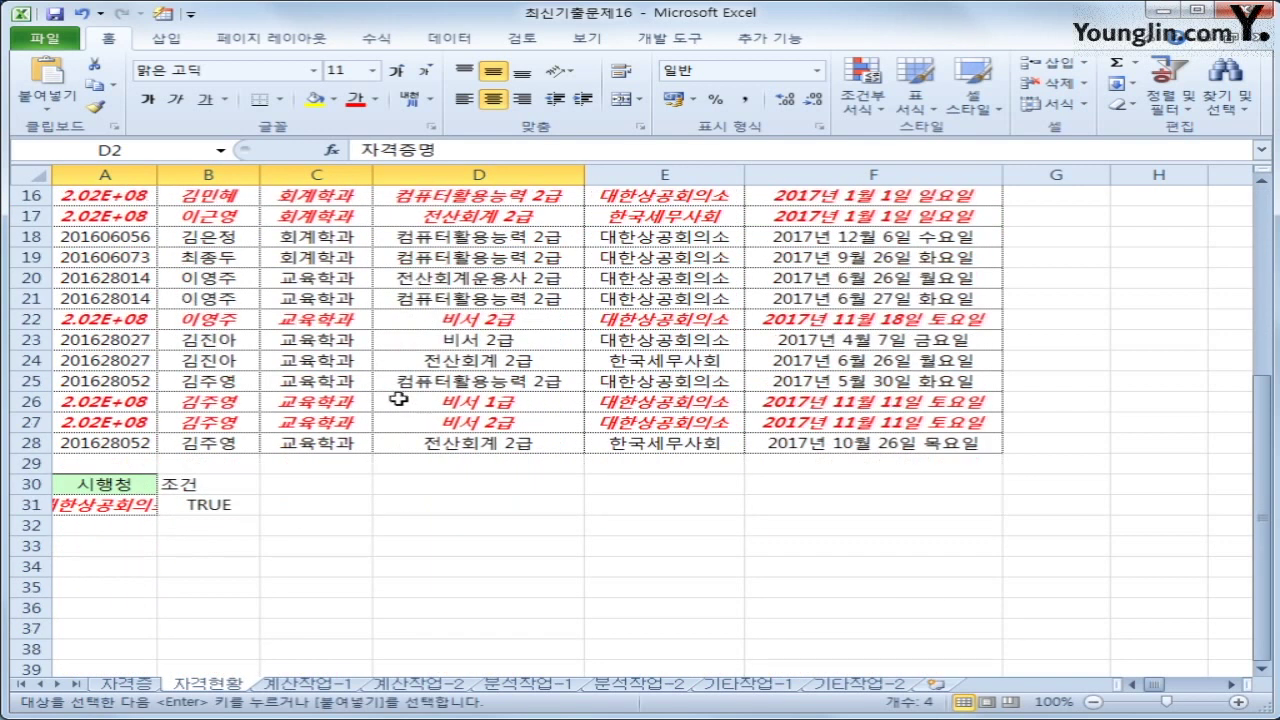
click(102, 589)
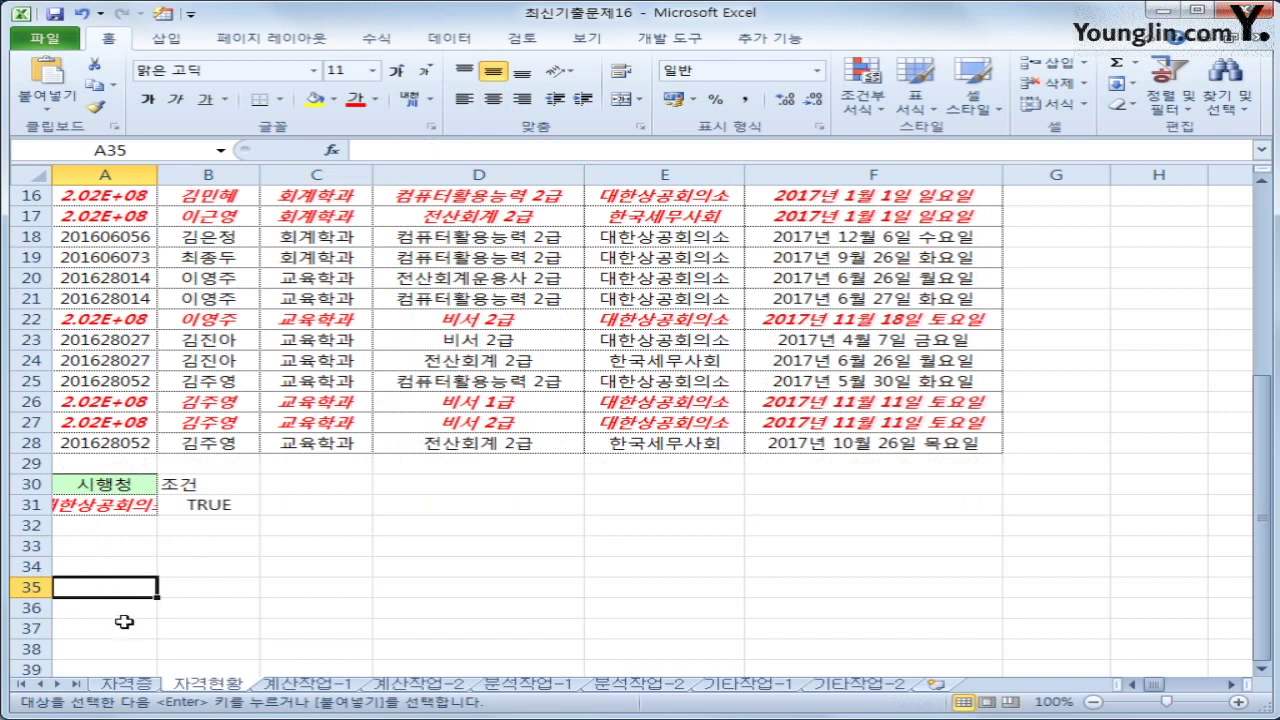
key(ctrl+v)
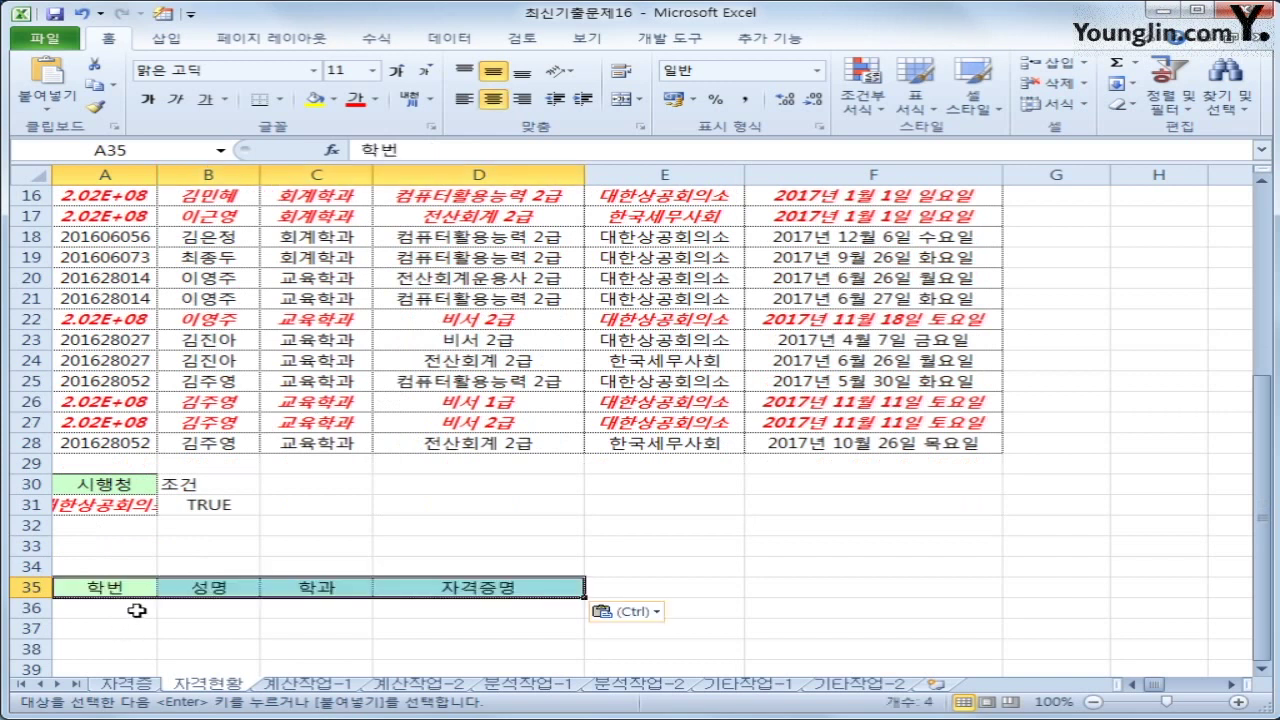
Start an advanced filter (고급 필터) on the table A2:F28 with A30:B31 as the criteria range
scroll(130, 608, up, 3)
click(296, 378)
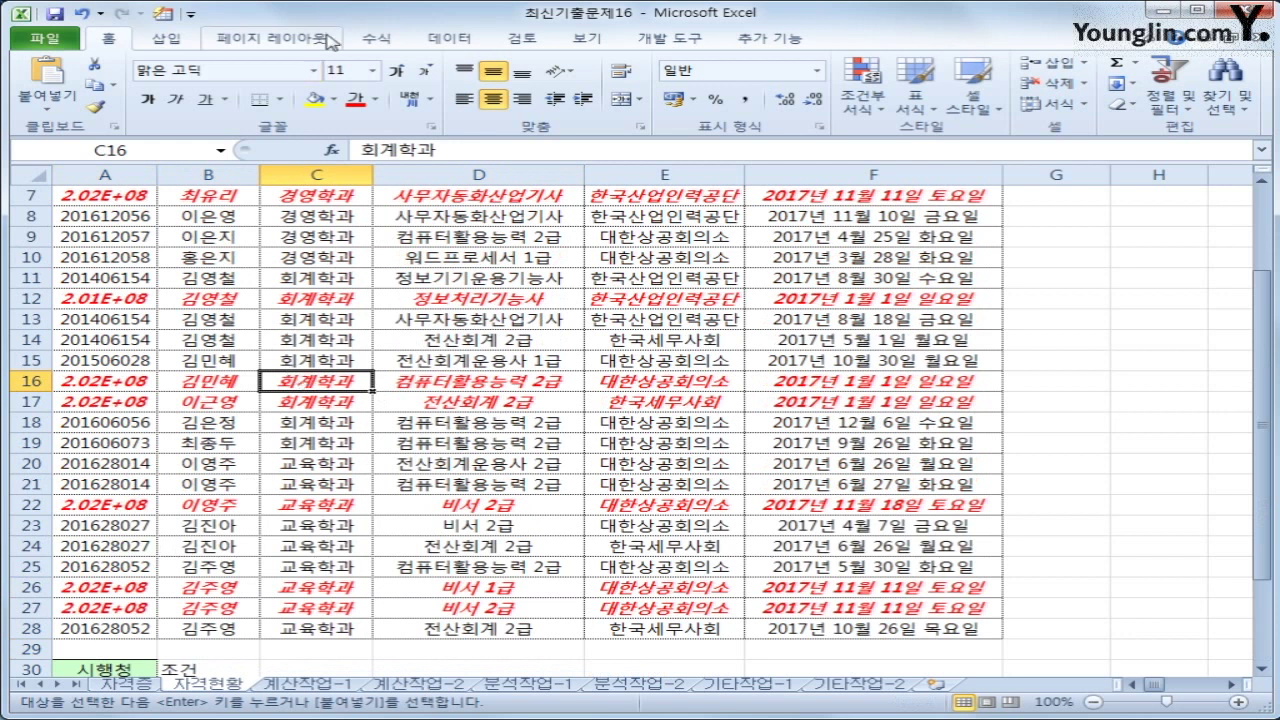
click(447, 40)
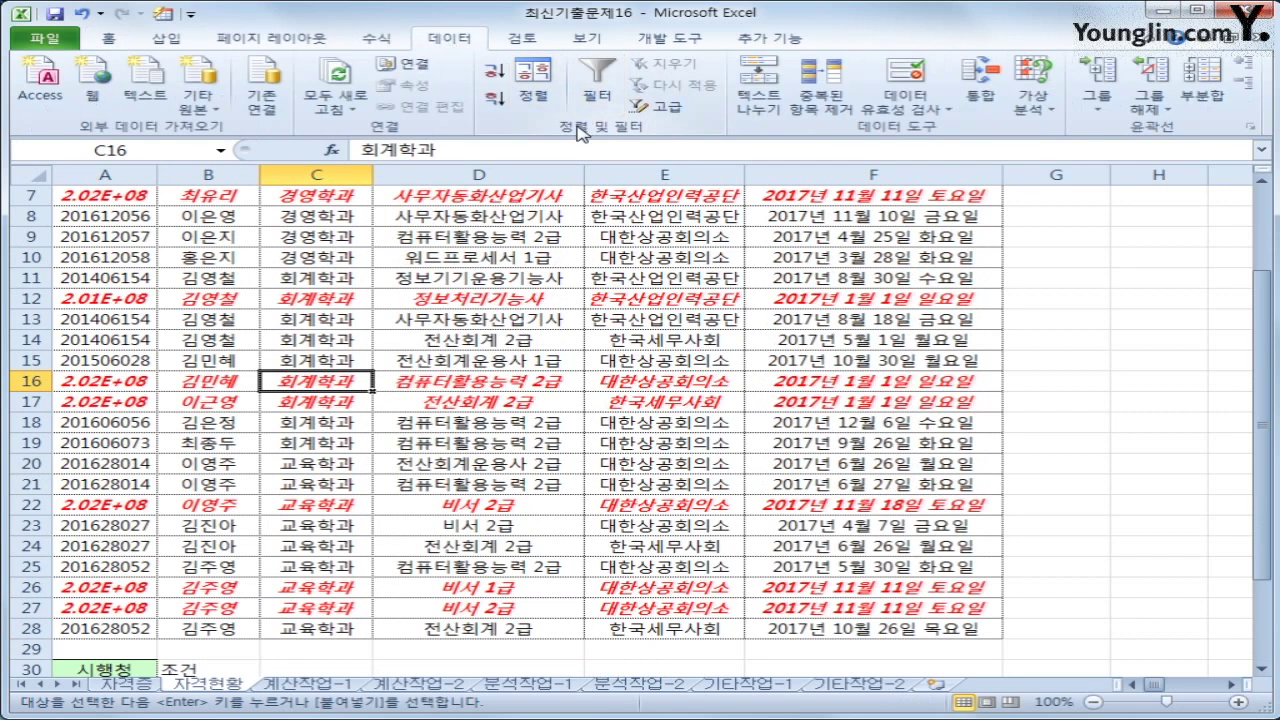
click(655, 107)
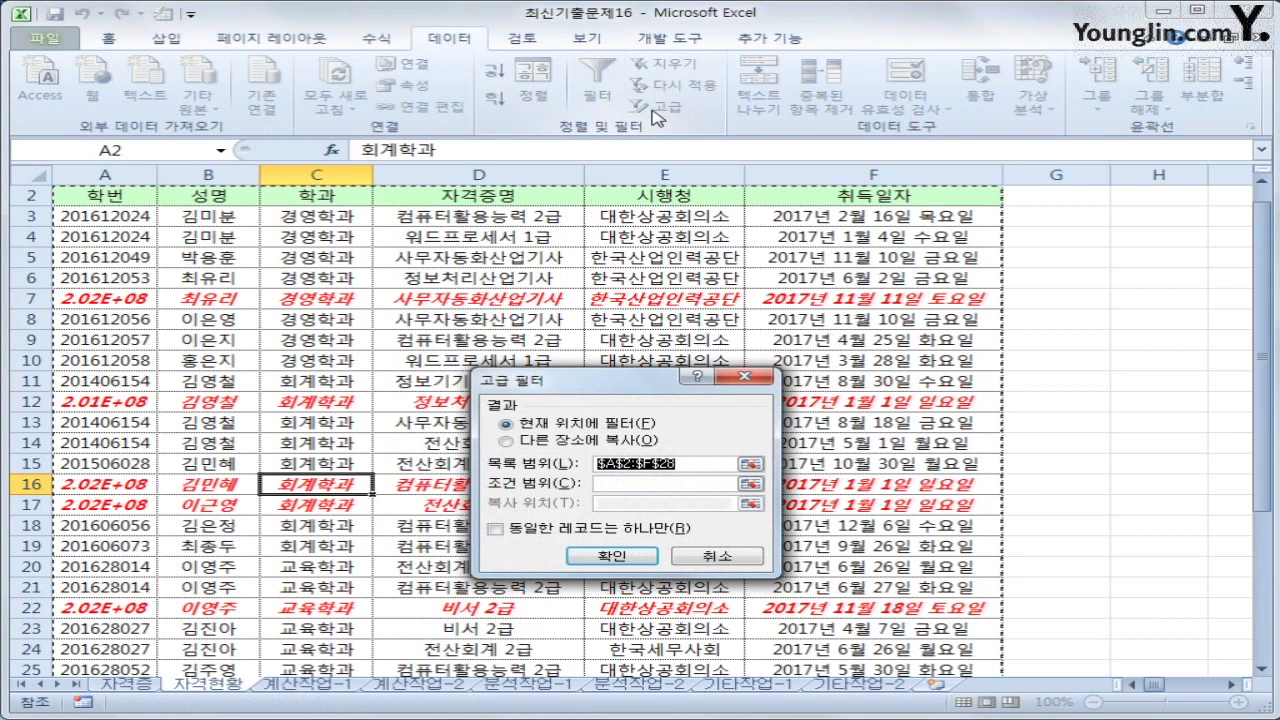
click(670, 481)
scroll(670, 483, down, 3)
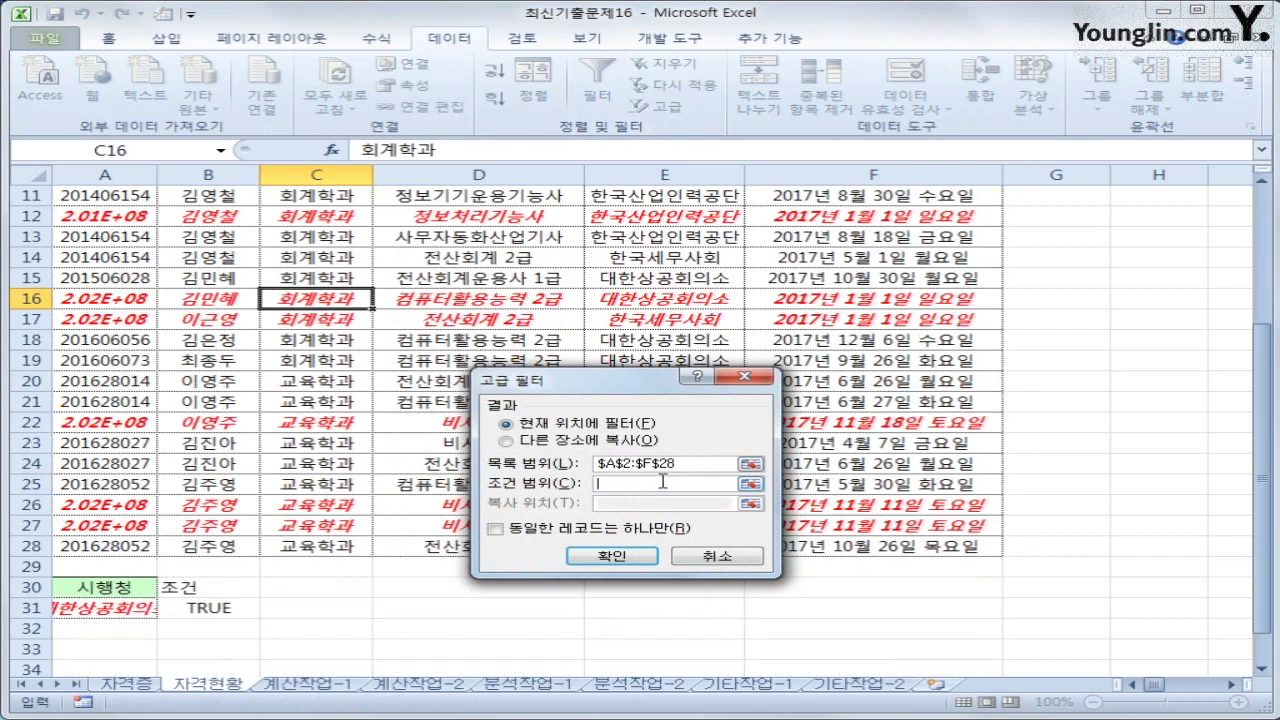
drag(140, 588, 210, 610)
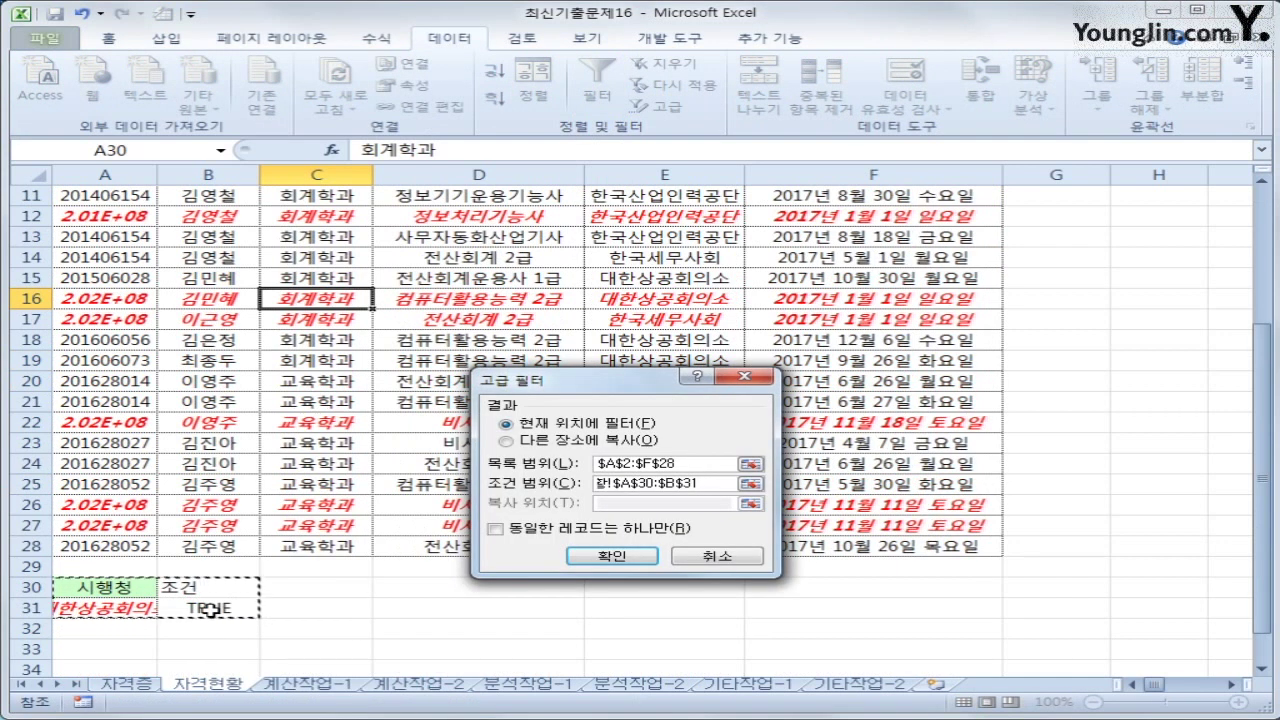
Have the filter copy its results to another location (다른 장소에 복사), the headers A35:D35, and run it
click(568, 442)
click(605, 503)
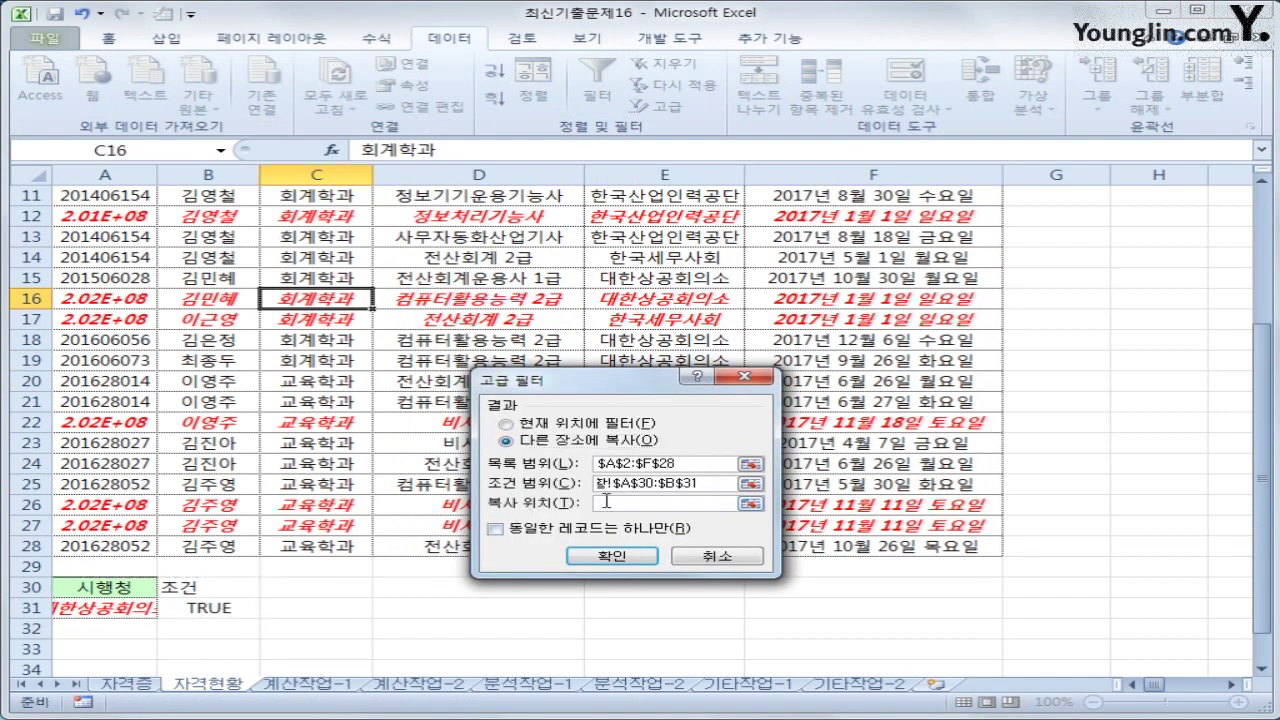
scroll(550, 556, down, 3)
drag(150, 508, 468, 510)
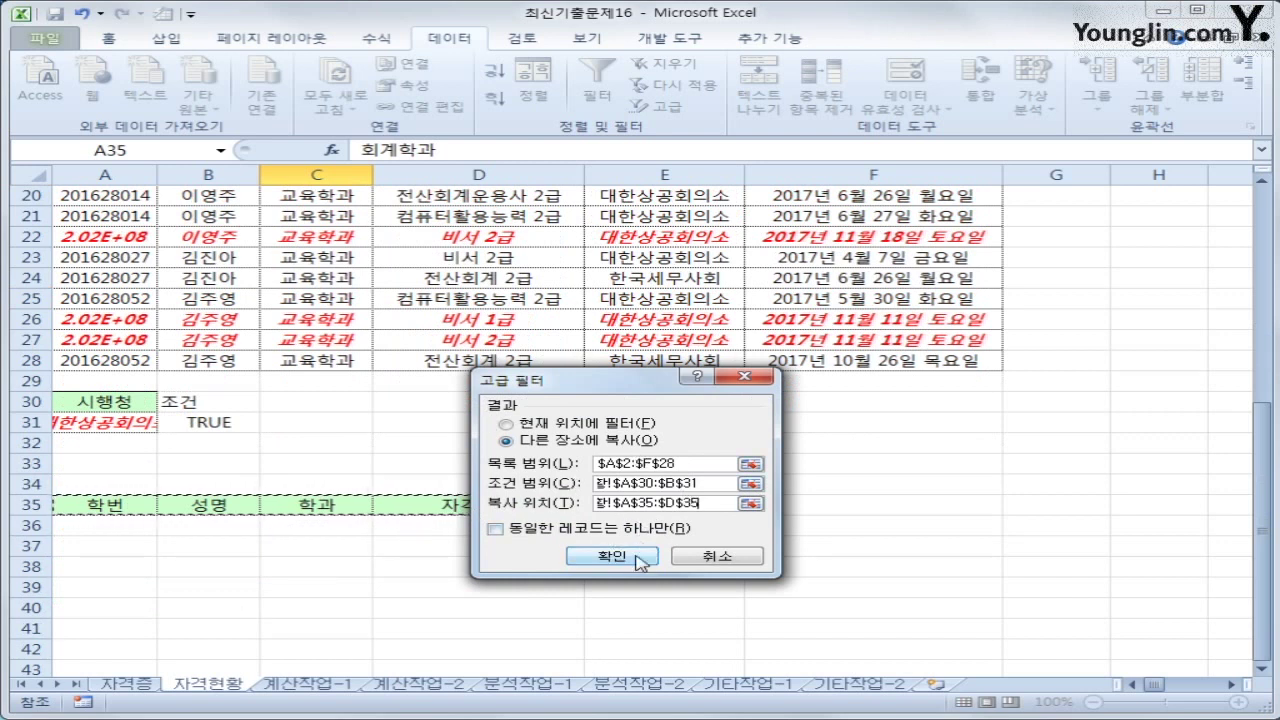
click(638, 560)
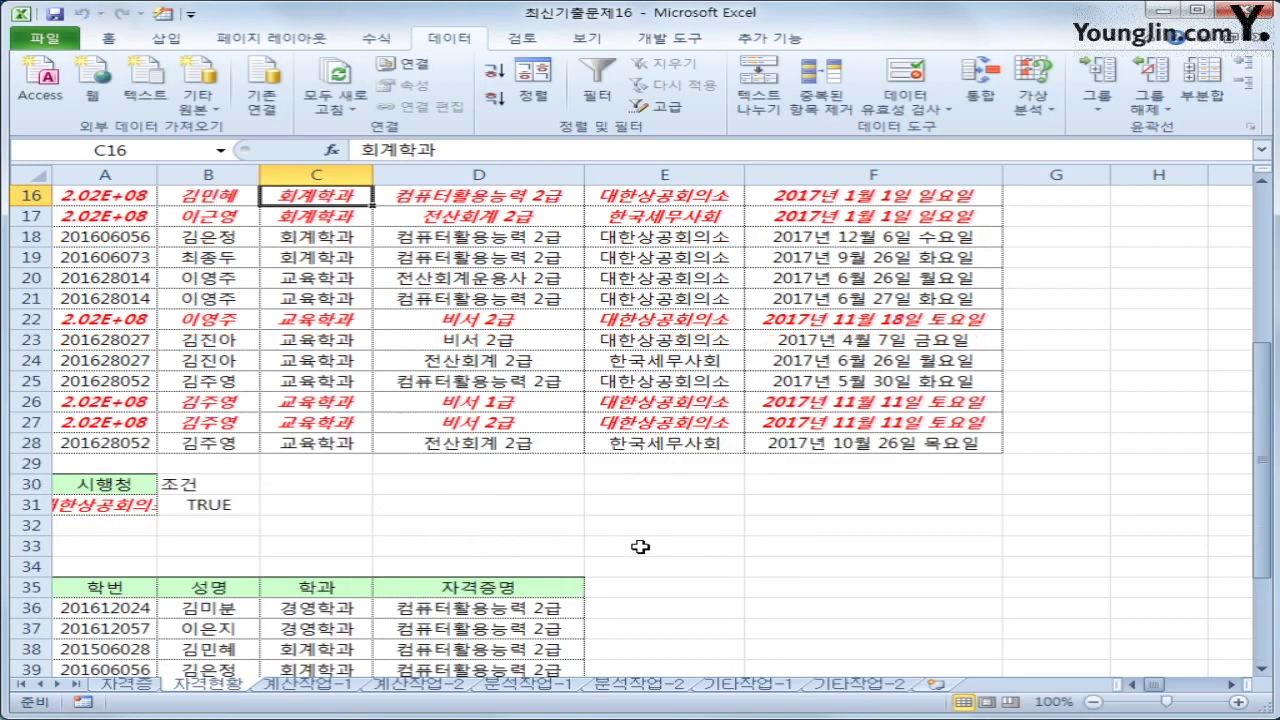
scroll(645, 543, down, 3)
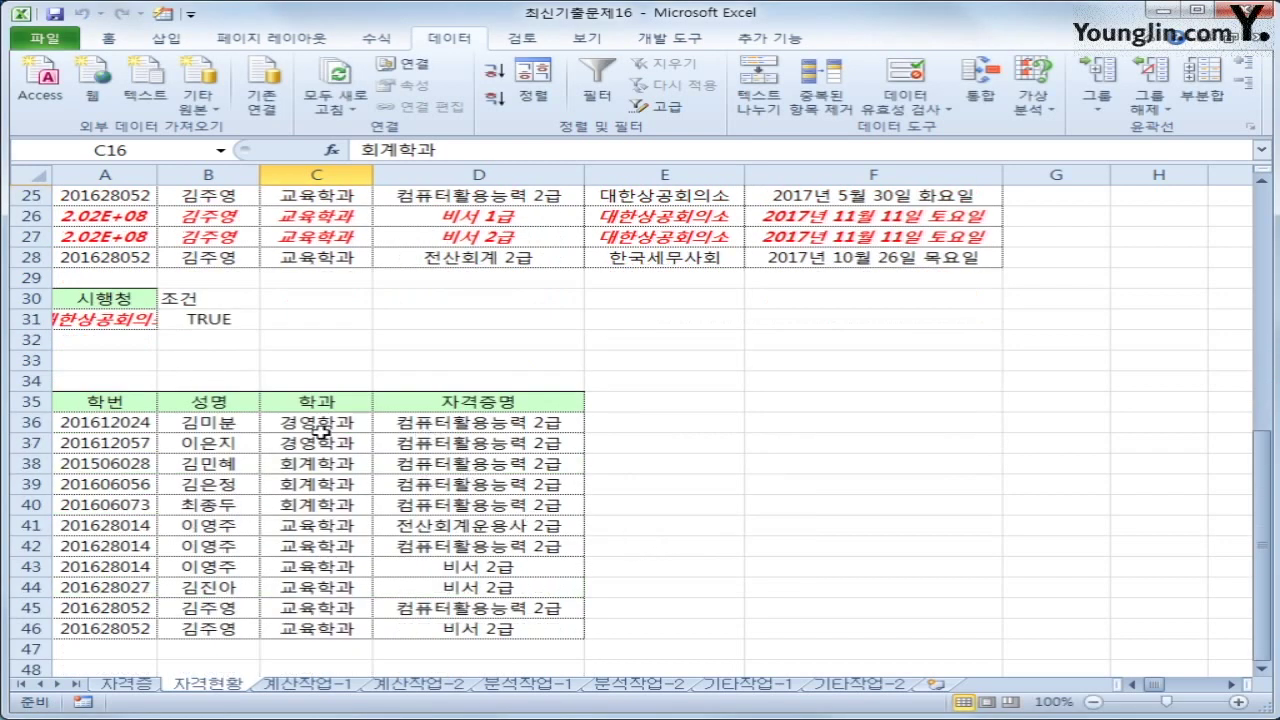
drag(503, 424, 531, 548)
click(524, 566)
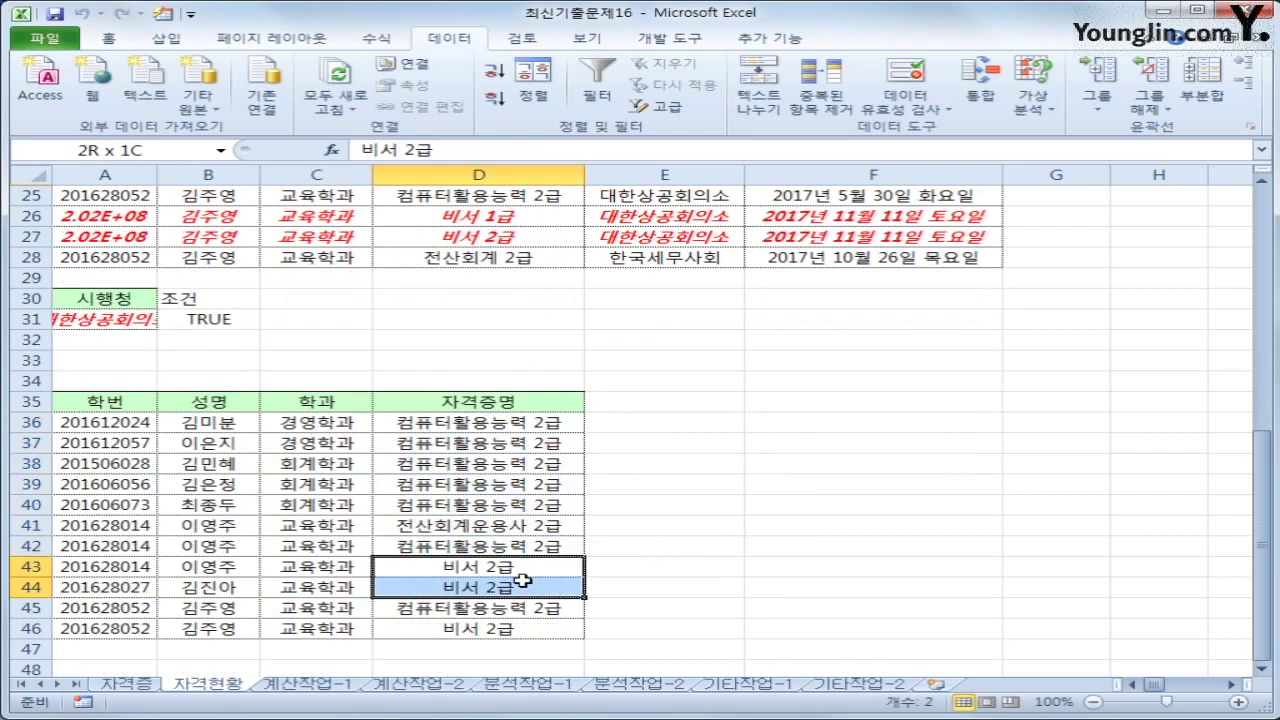
click(520, 628)
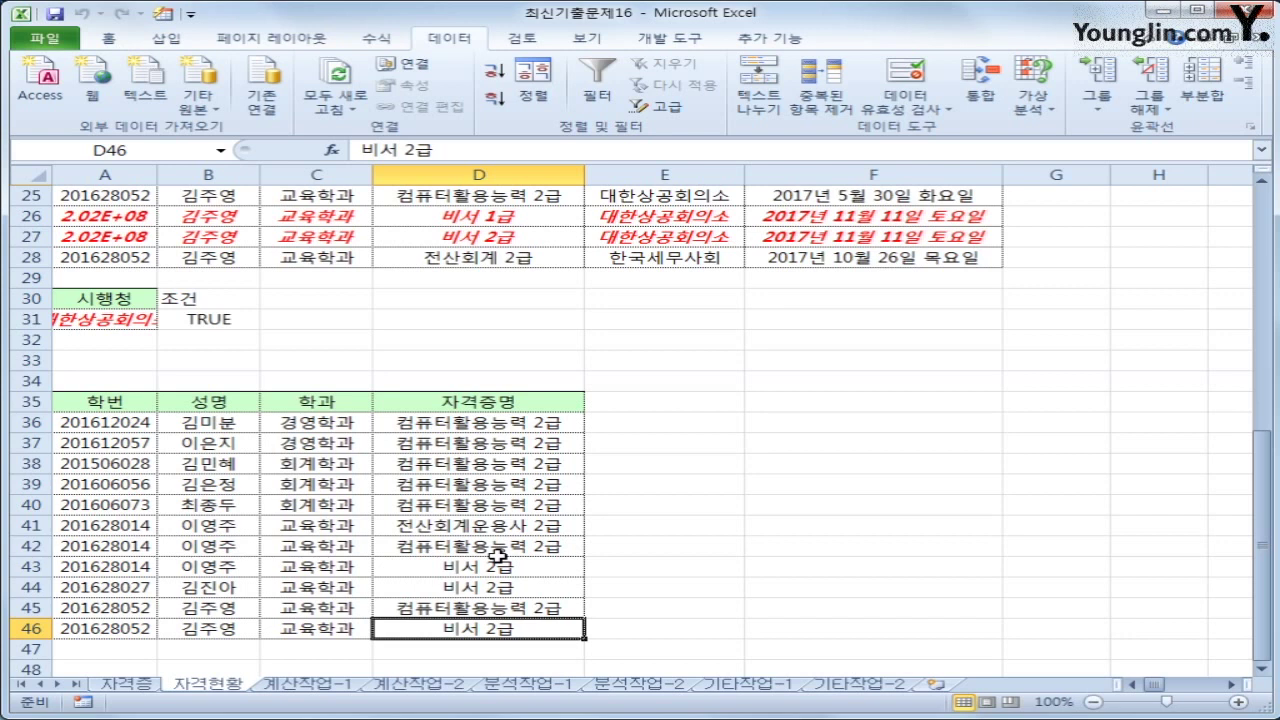
Set the table A1:F28, including its title row, as the sheet's print area
scroll(497, 556, up, 8)
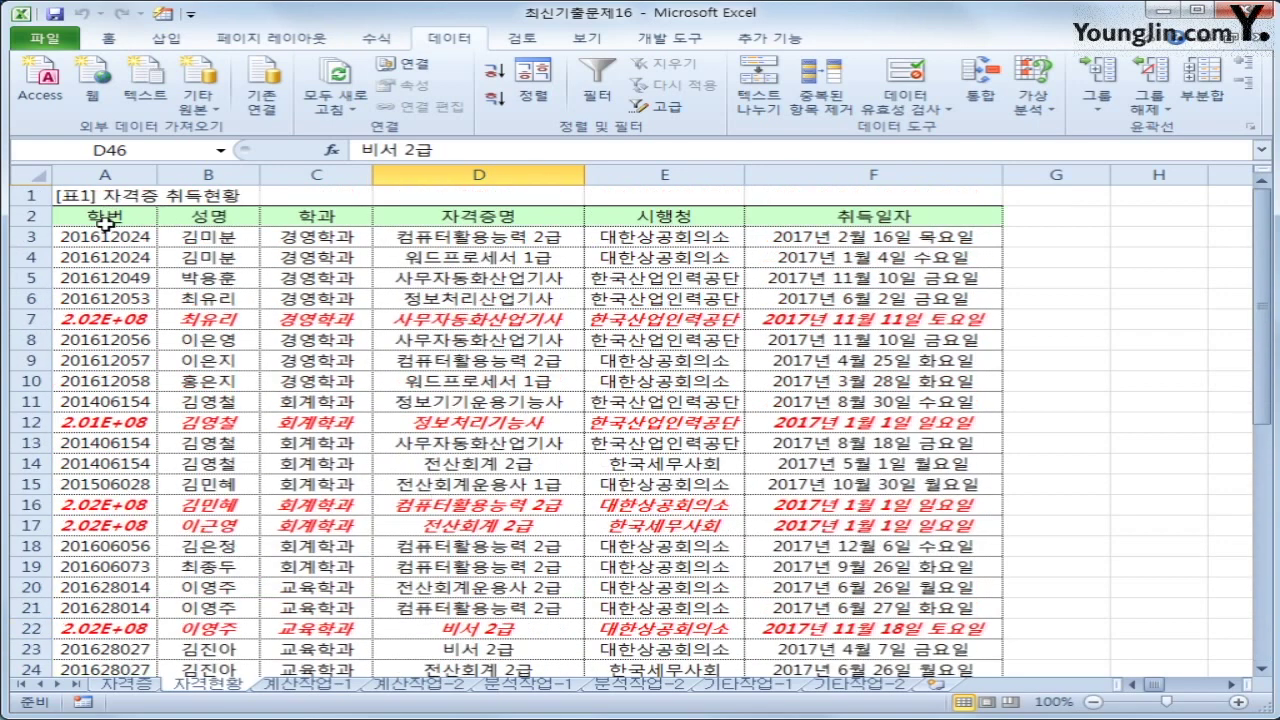
drag(107, 197, 866, 637)
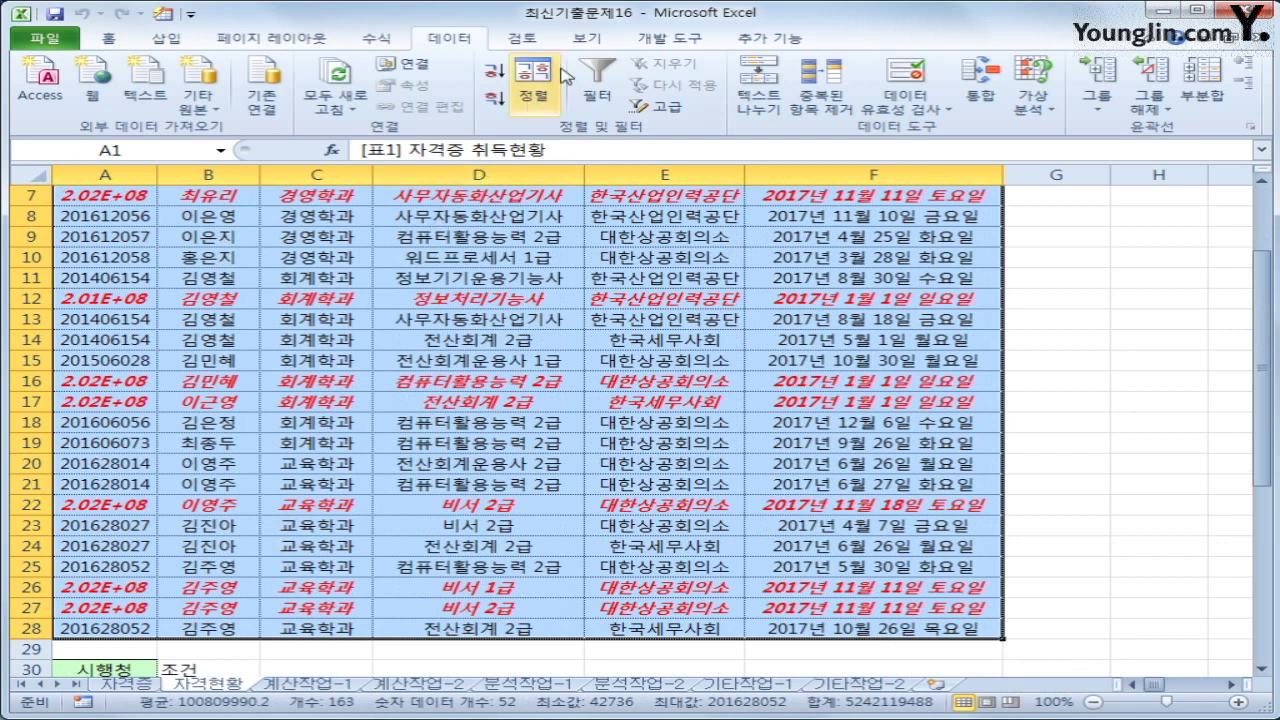
click(300, 40)
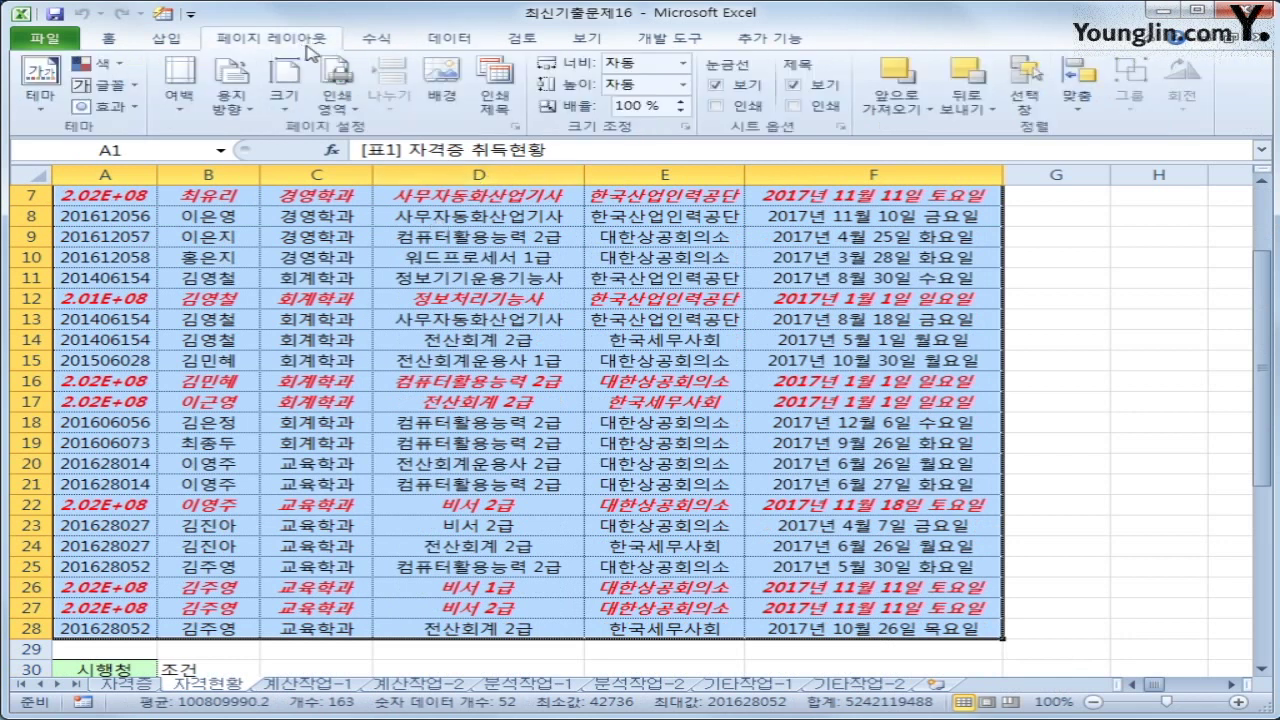
click(335, 108)
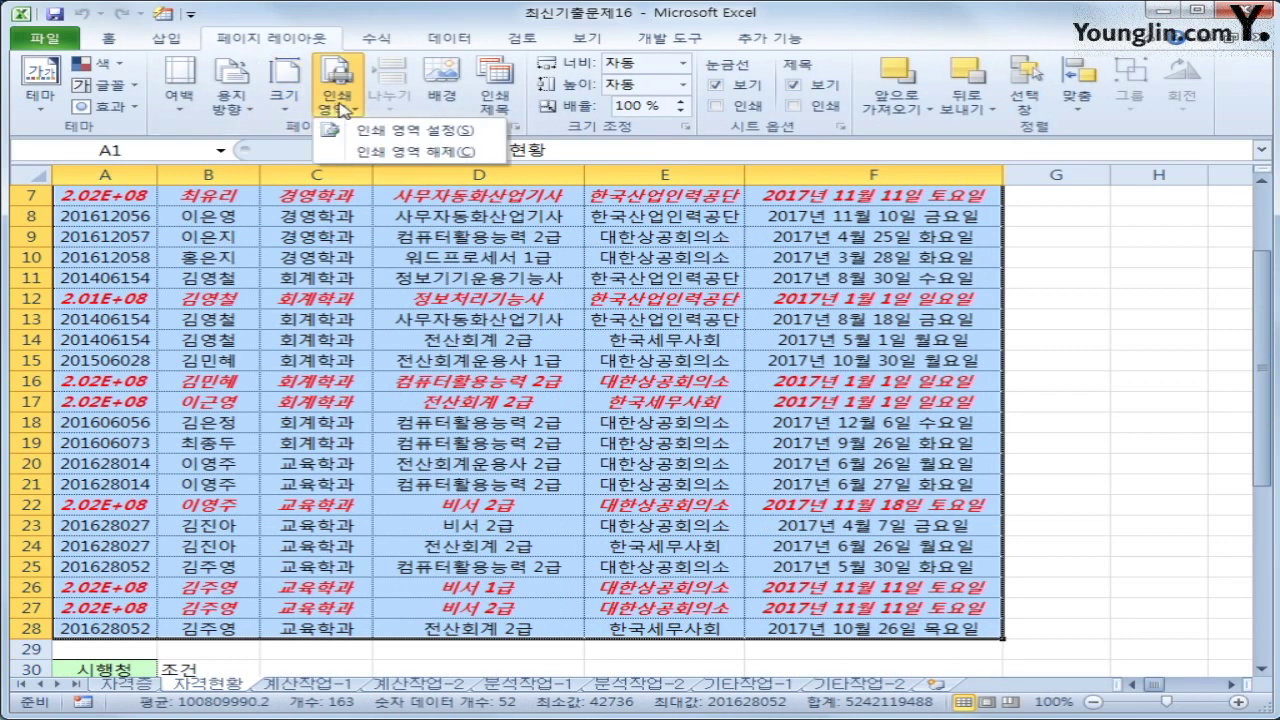
click(372, 131)
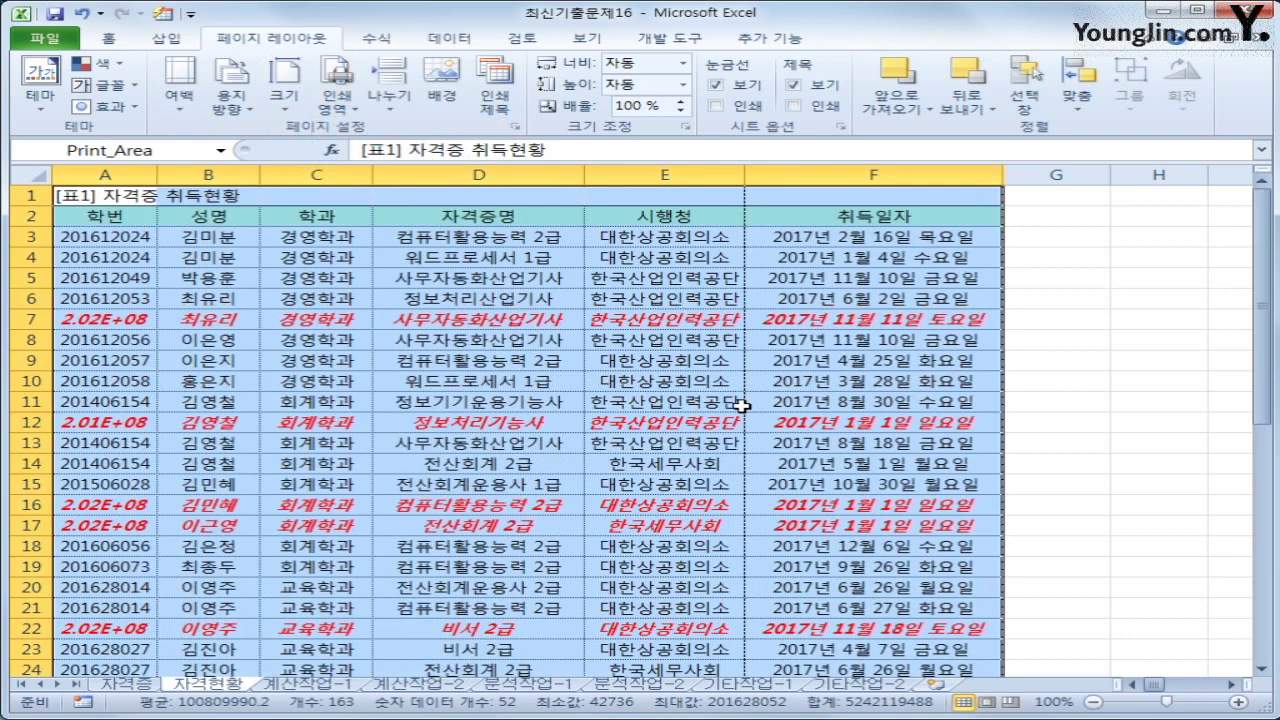
Set the sheet's paper orientation to landscape (가로)
scroll(741, 404, down, 4)
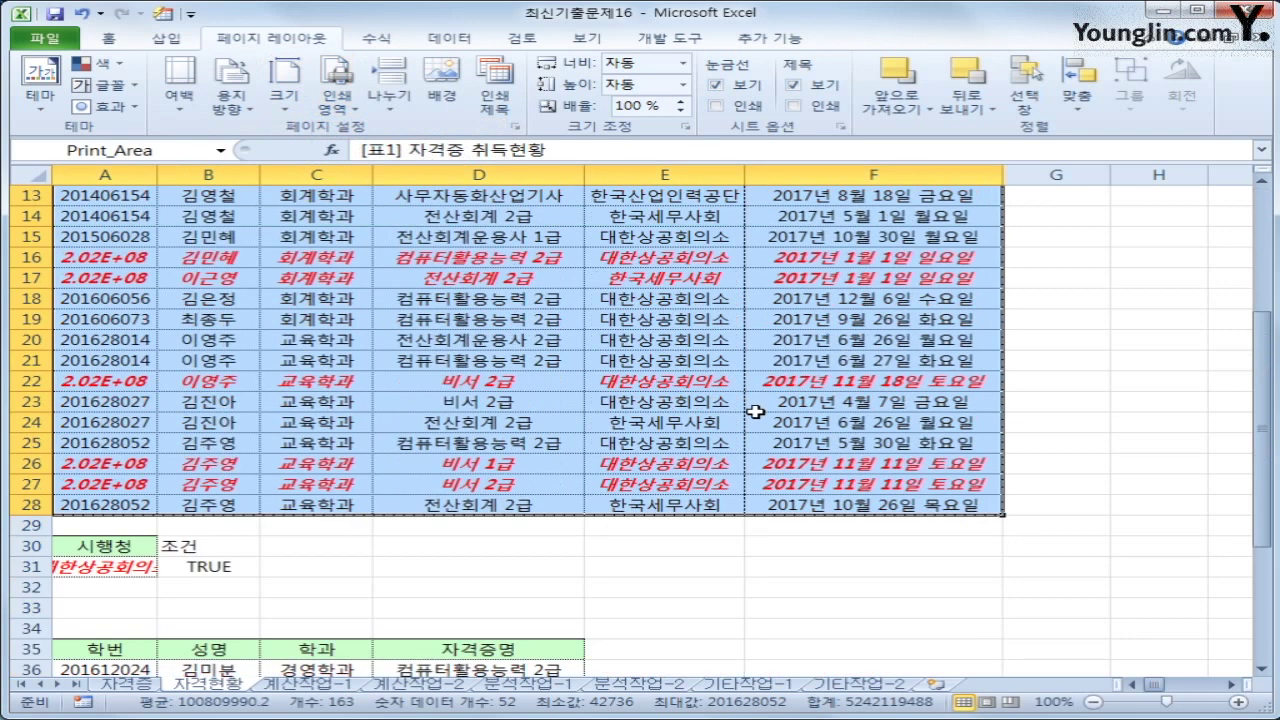
scroll(755, 411, up, 4)
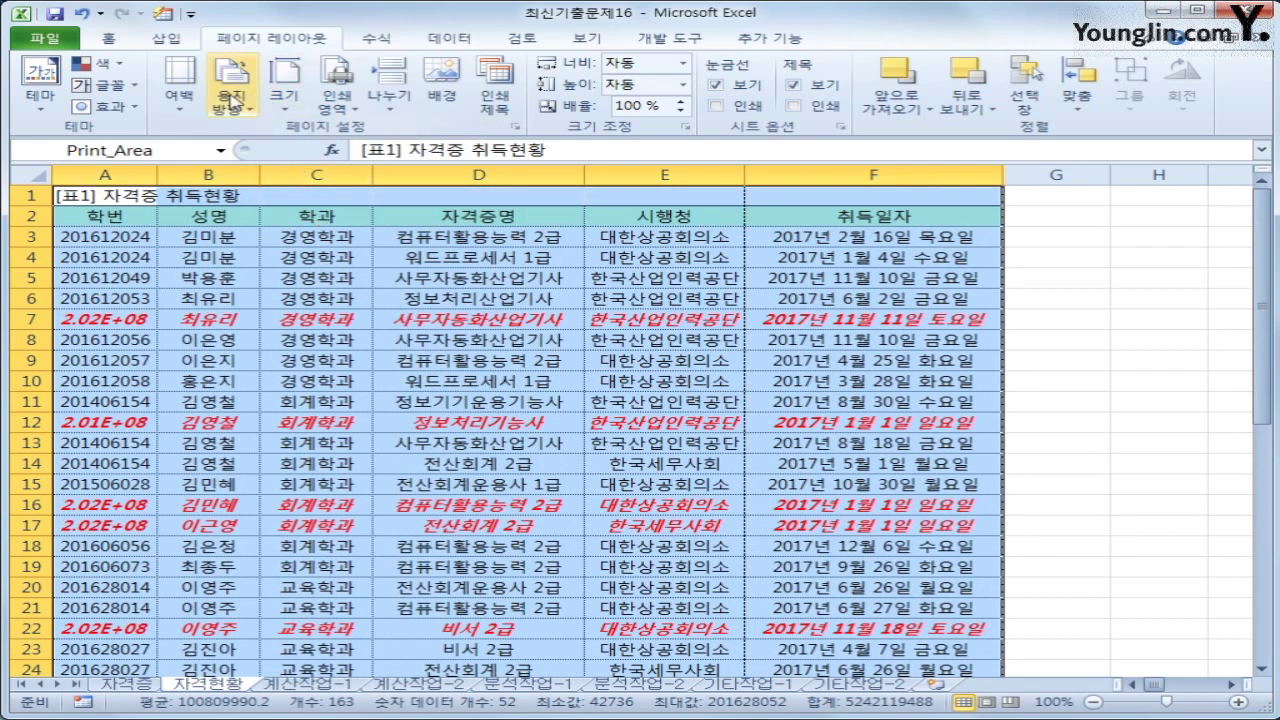
click(231, 100)
click(264, 184)
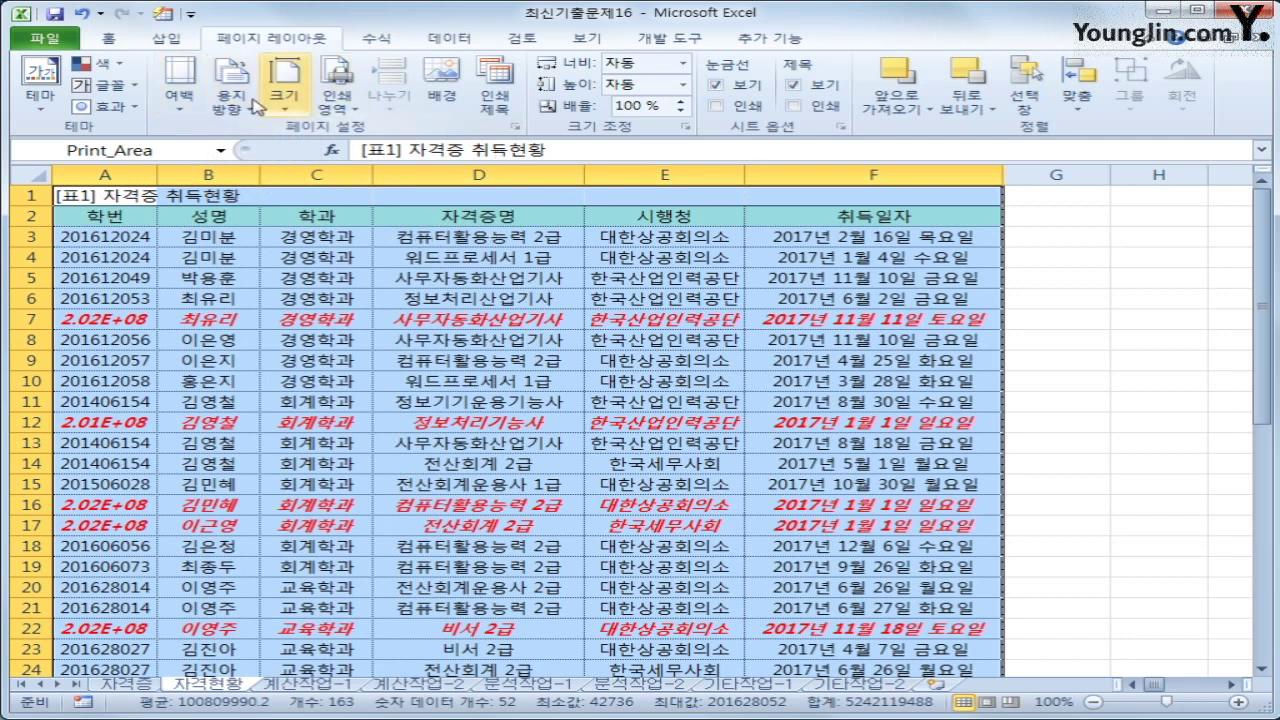
In the page setup, center the printout on the page both horizontally (가로) and vertically (세로)
click(515, 127)
drag(560, 285, 546, 155)
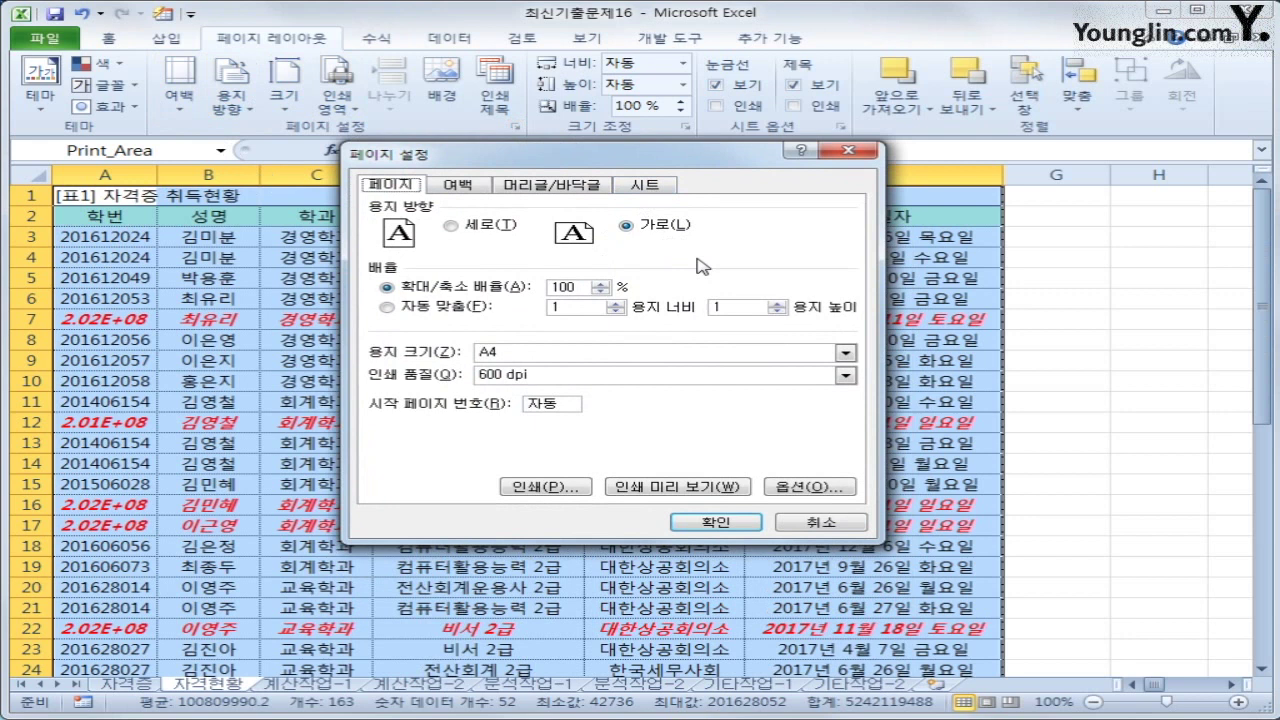
click(463, 188)
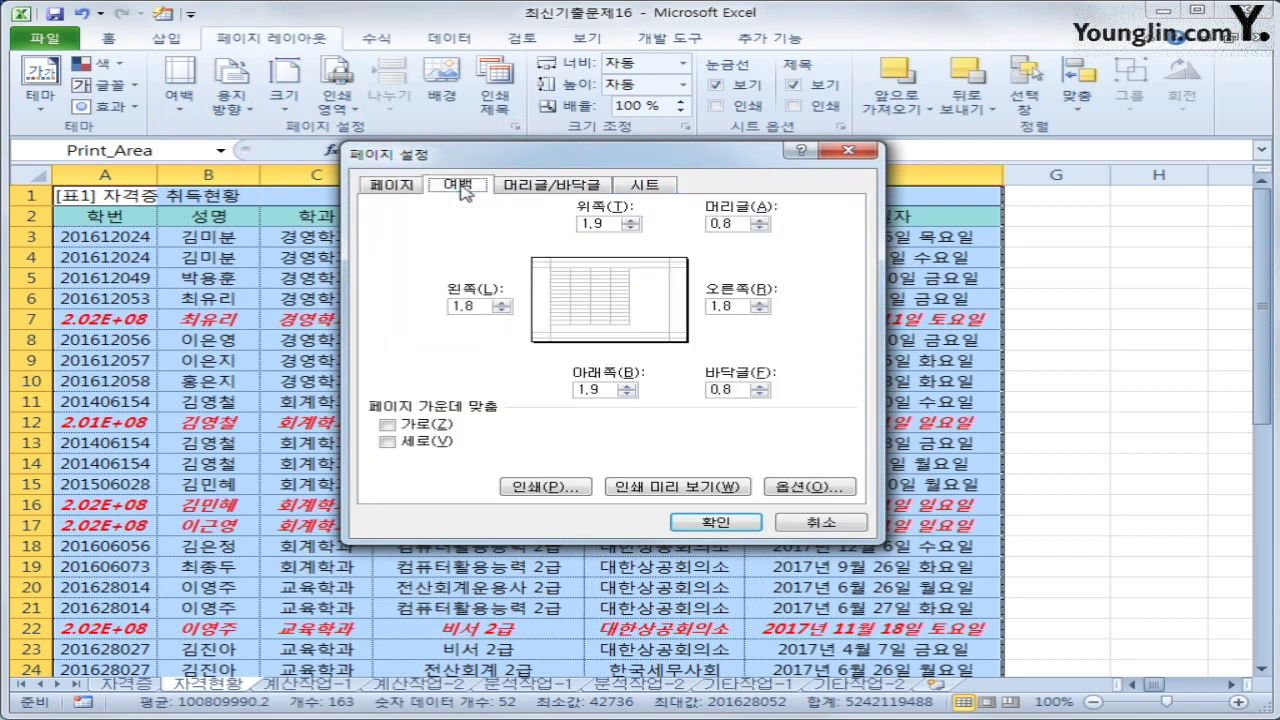
click(430, 430)
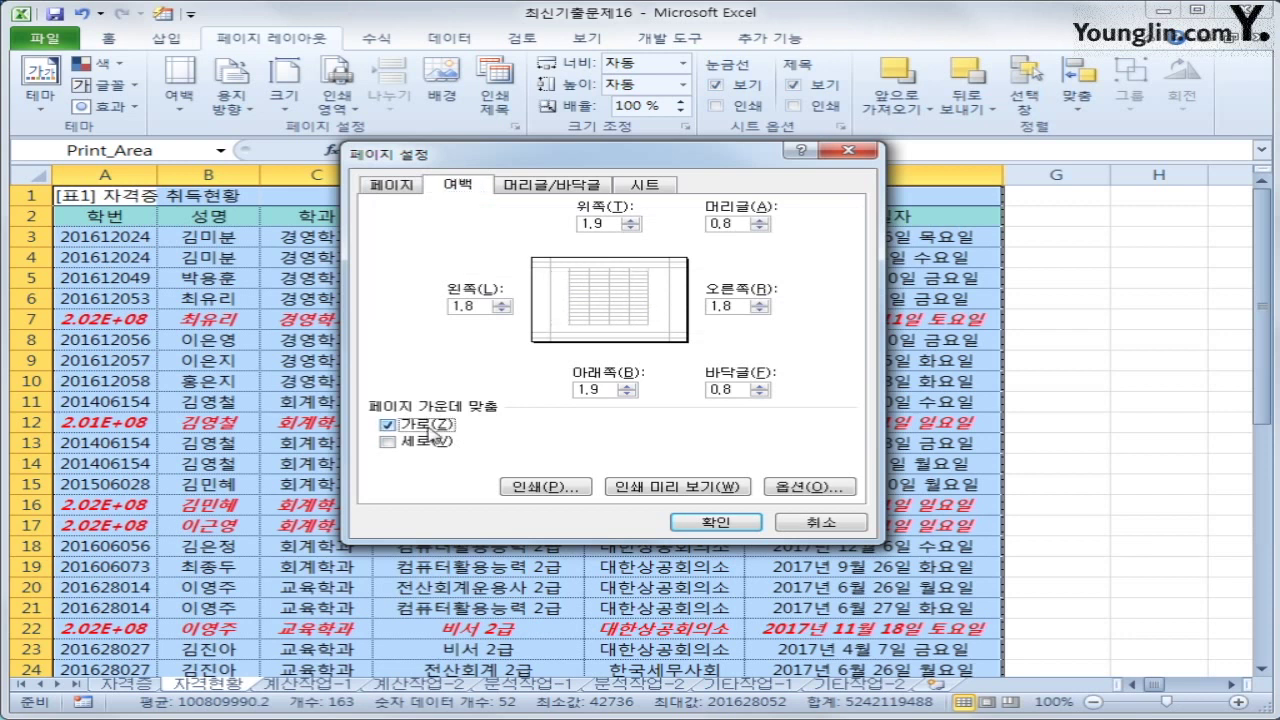
click(432, 443)
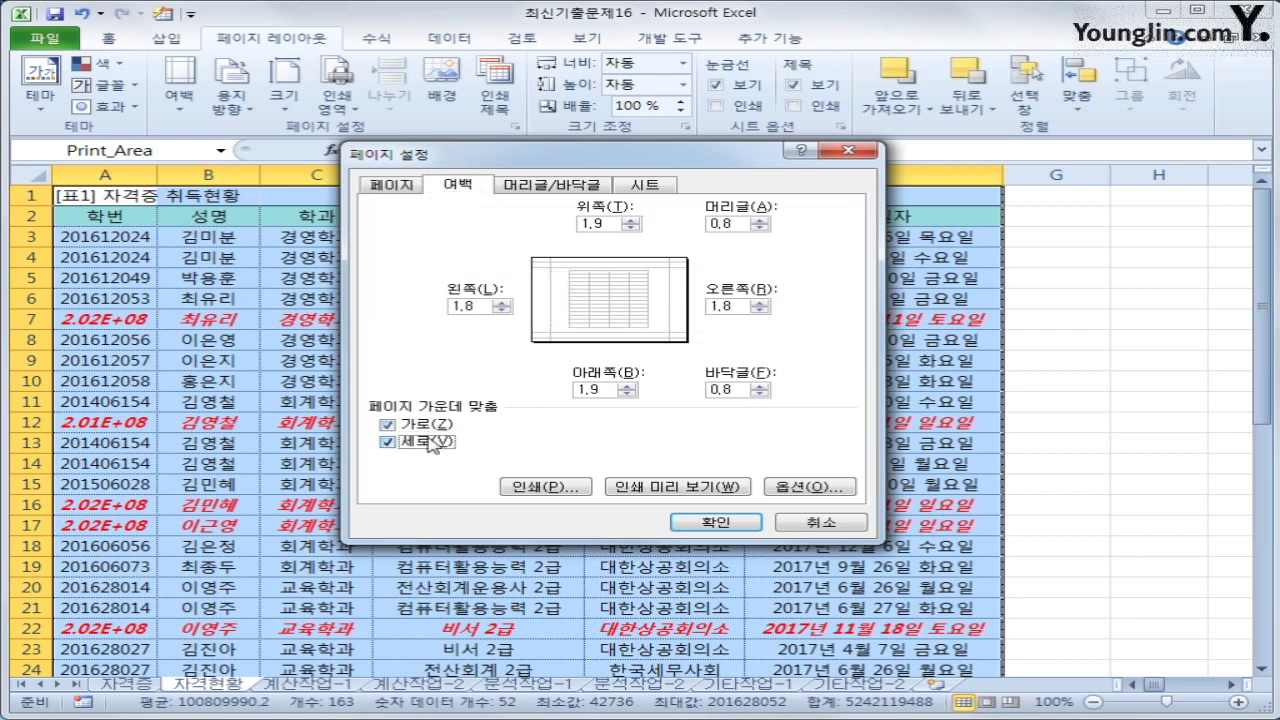
Create a footer with "총 &[전체 페이지 수] 페이지 중 &[페이지 번호] 페이지" in the center section
click(556, 186)
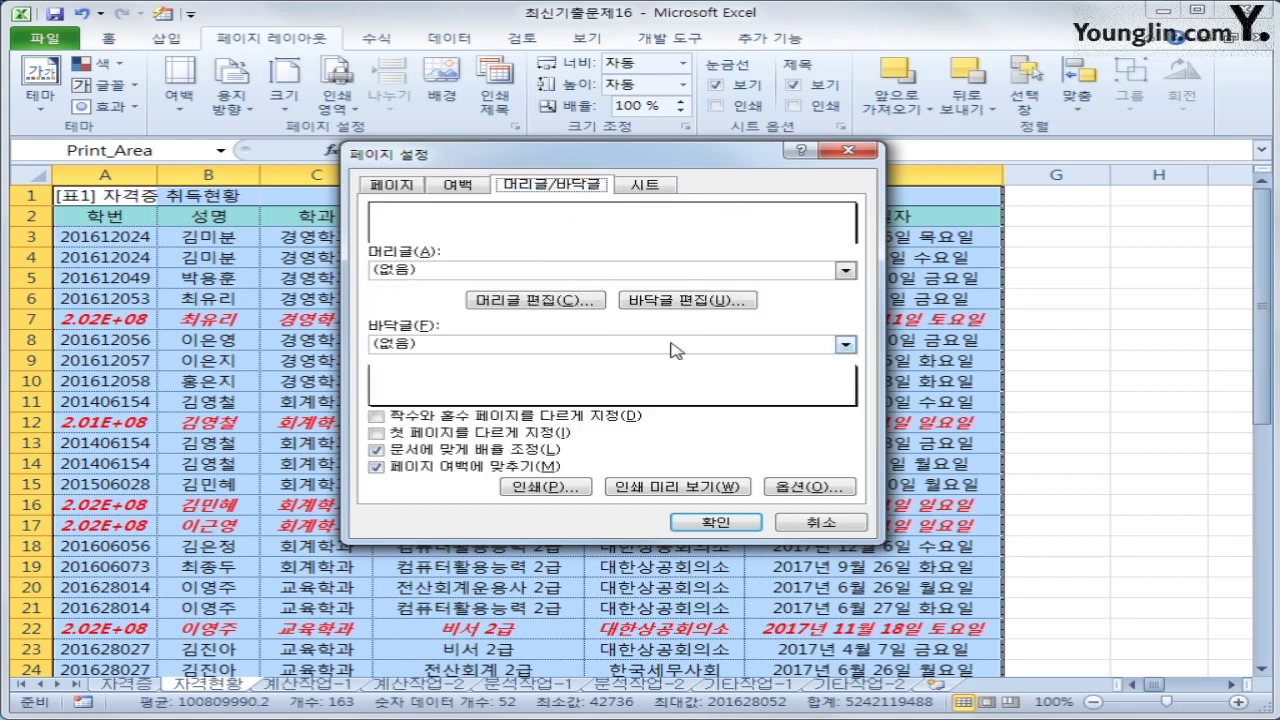
click(695, 302)
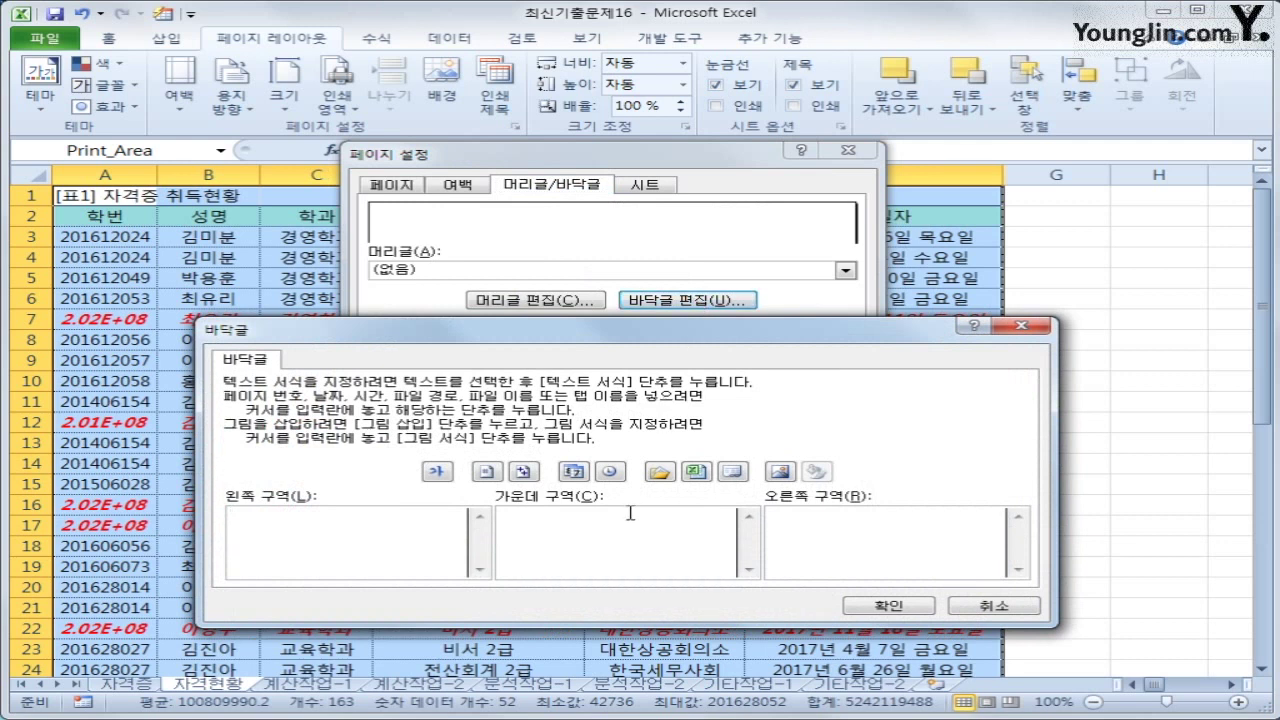
click(614, 537)
text(총)
click(530, 476)
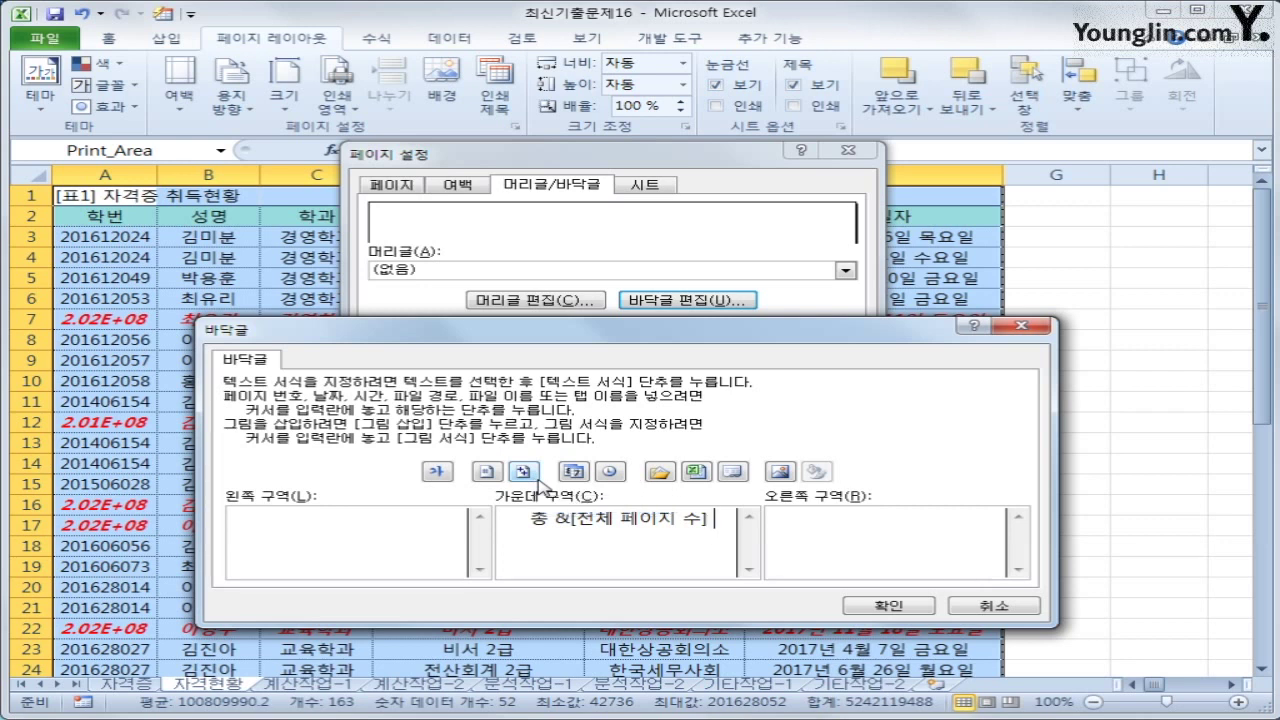
text(페이지 중)
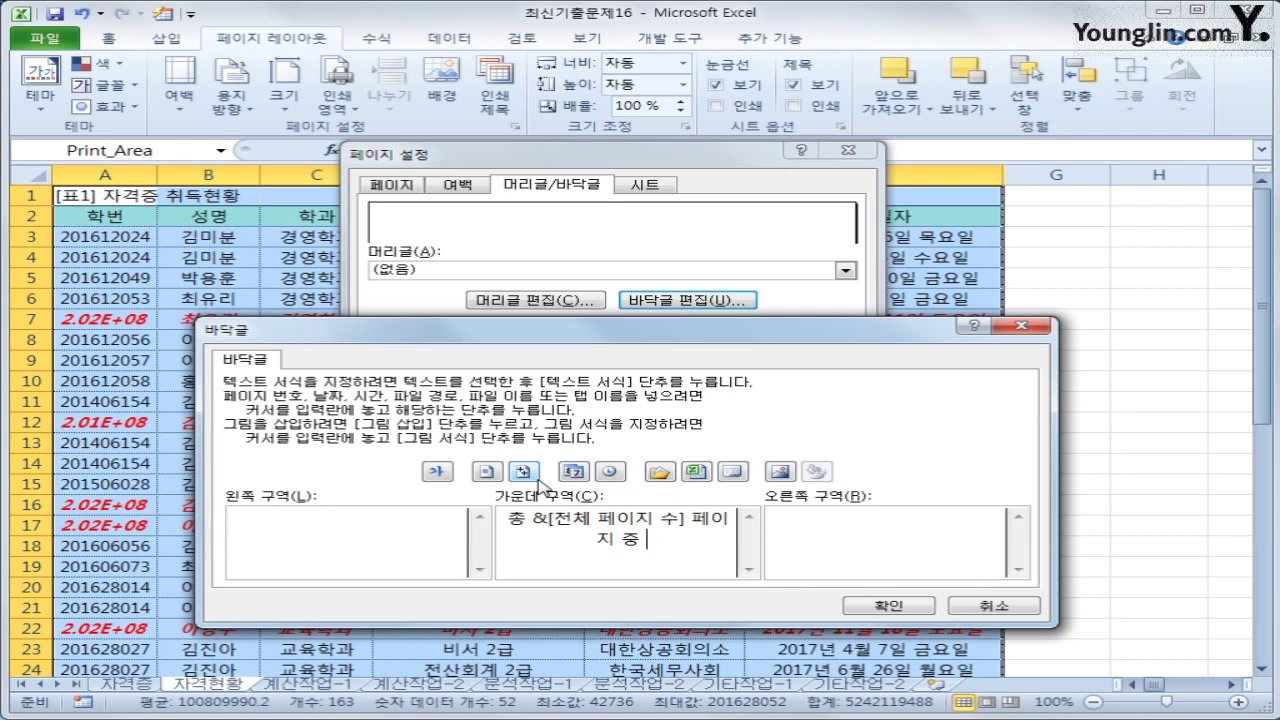
click(487, 472)
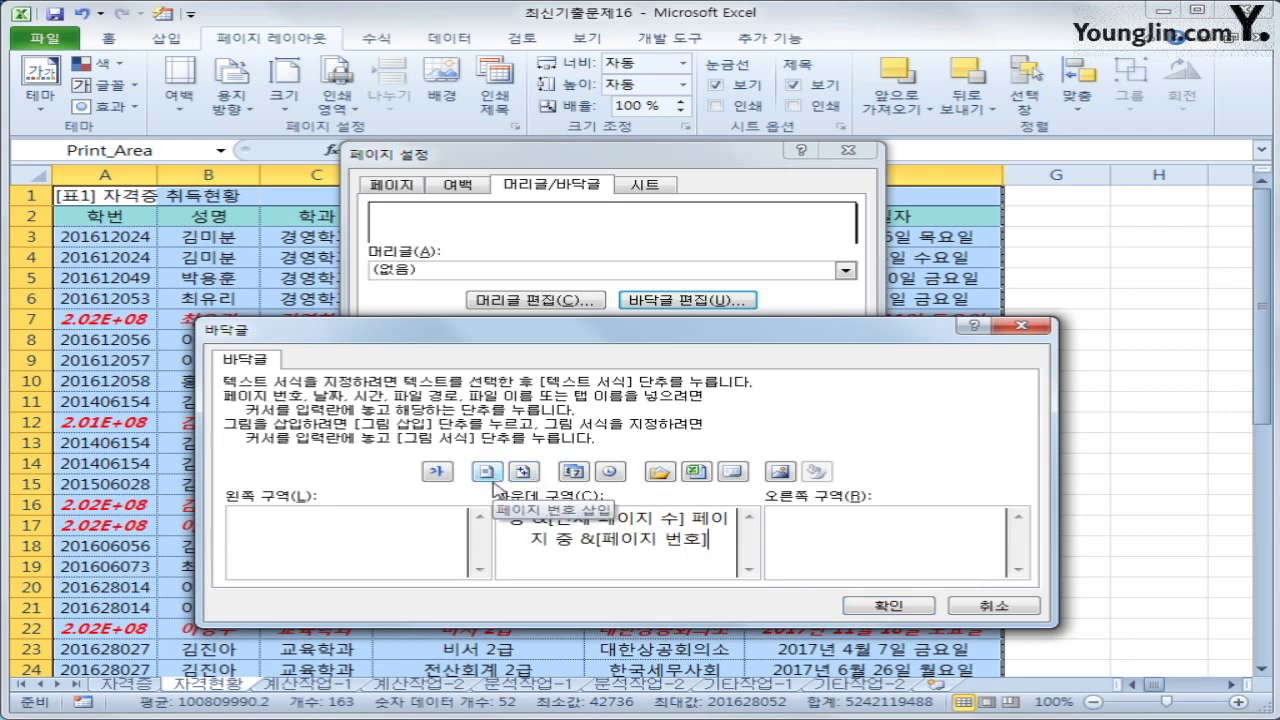
text(페이지)
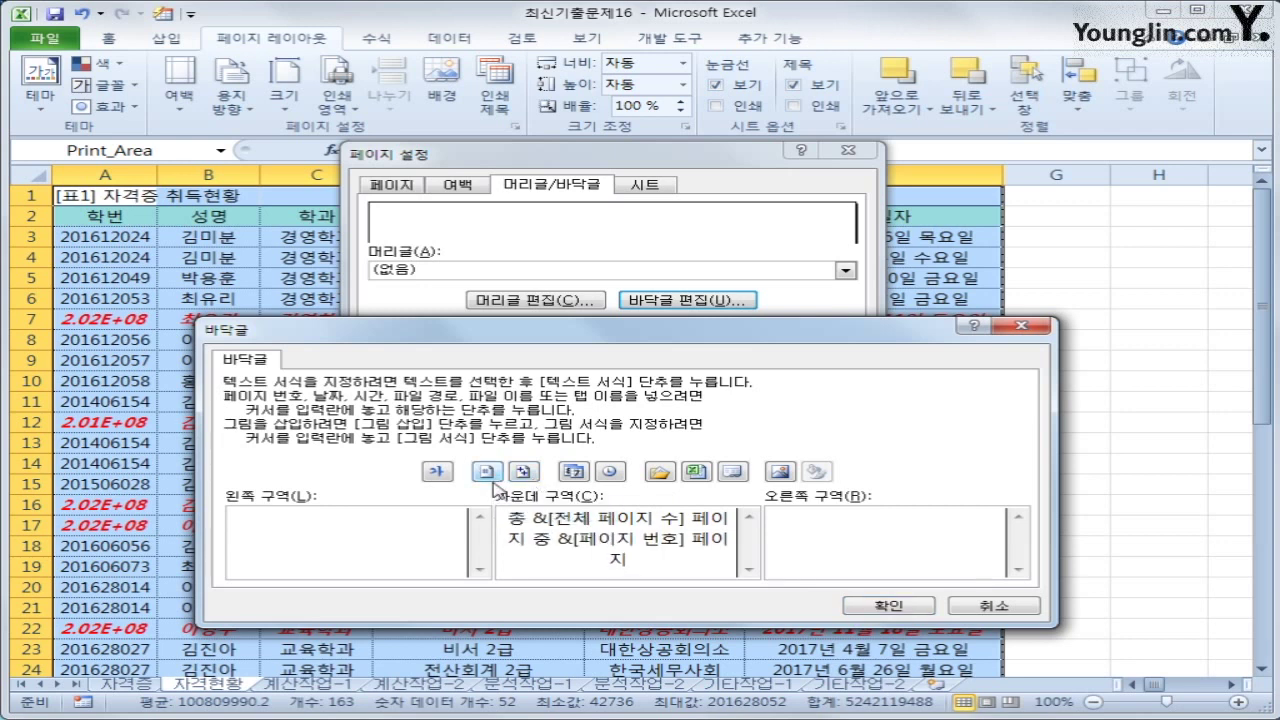
click(886, 606)
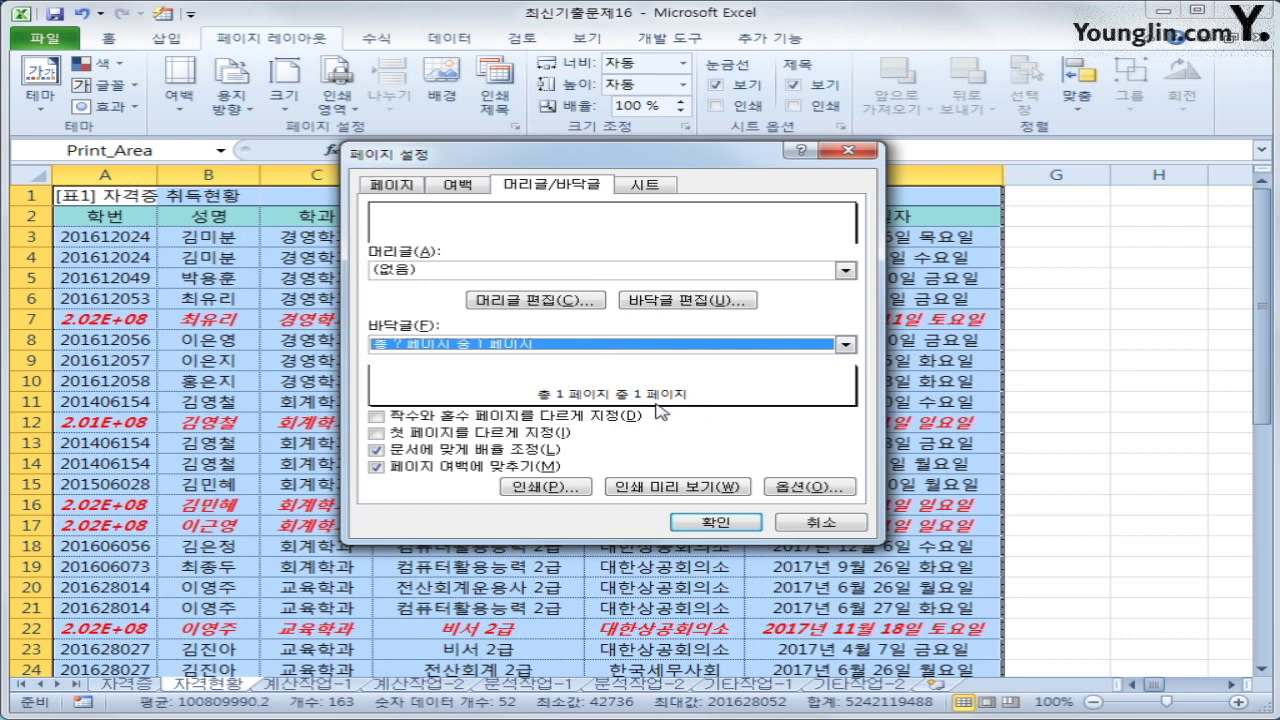
Check the sheet's layout and footer in the print preview and return to the worksheet
click(705, 490)
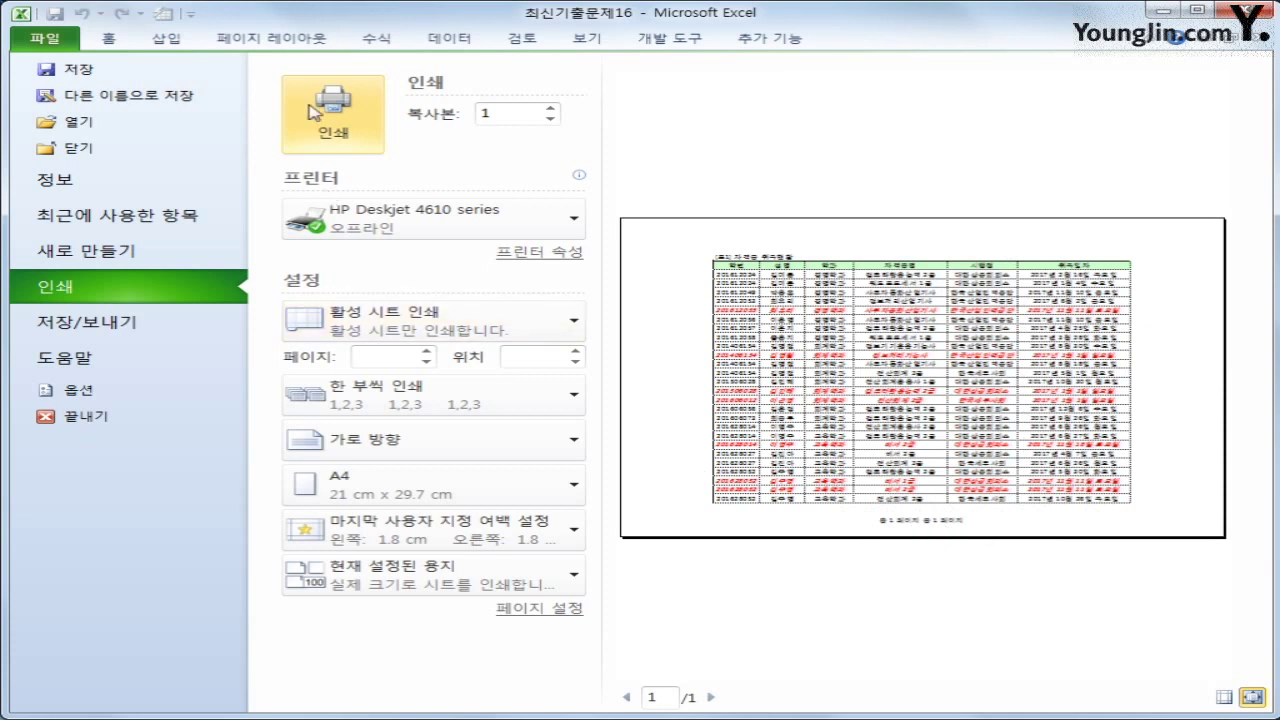
click(271, 38)
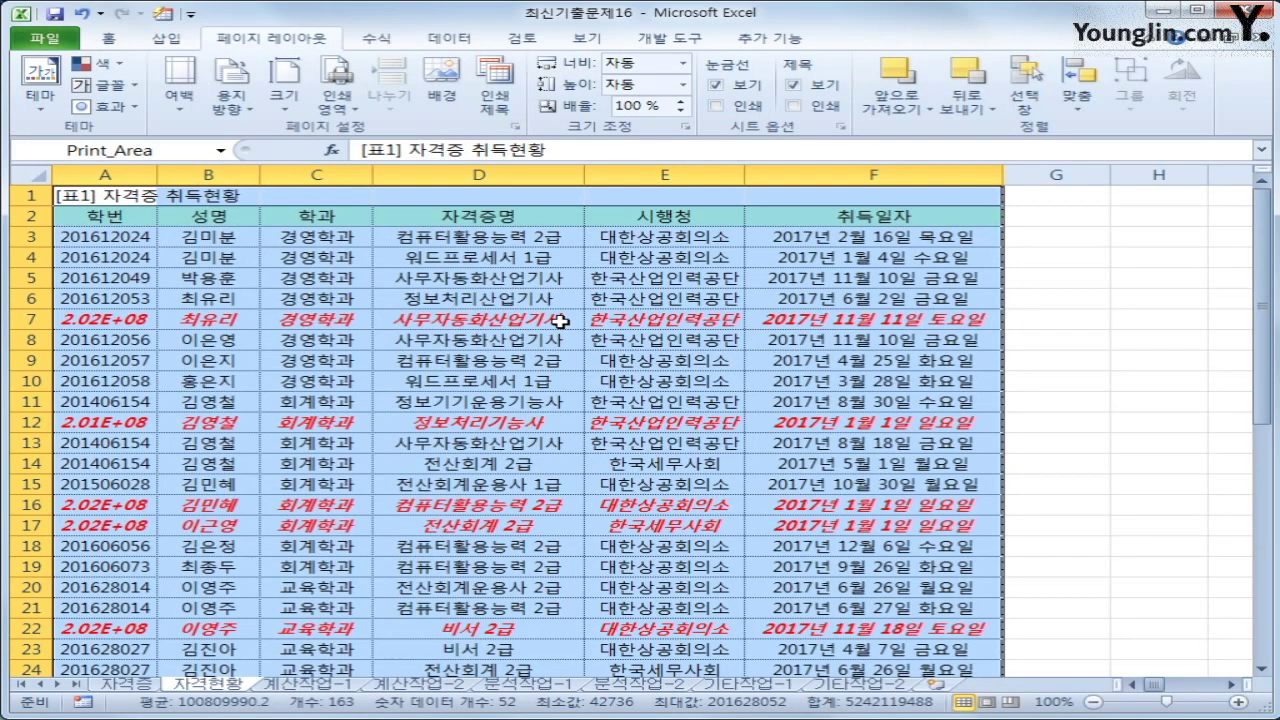
click(364, 315)
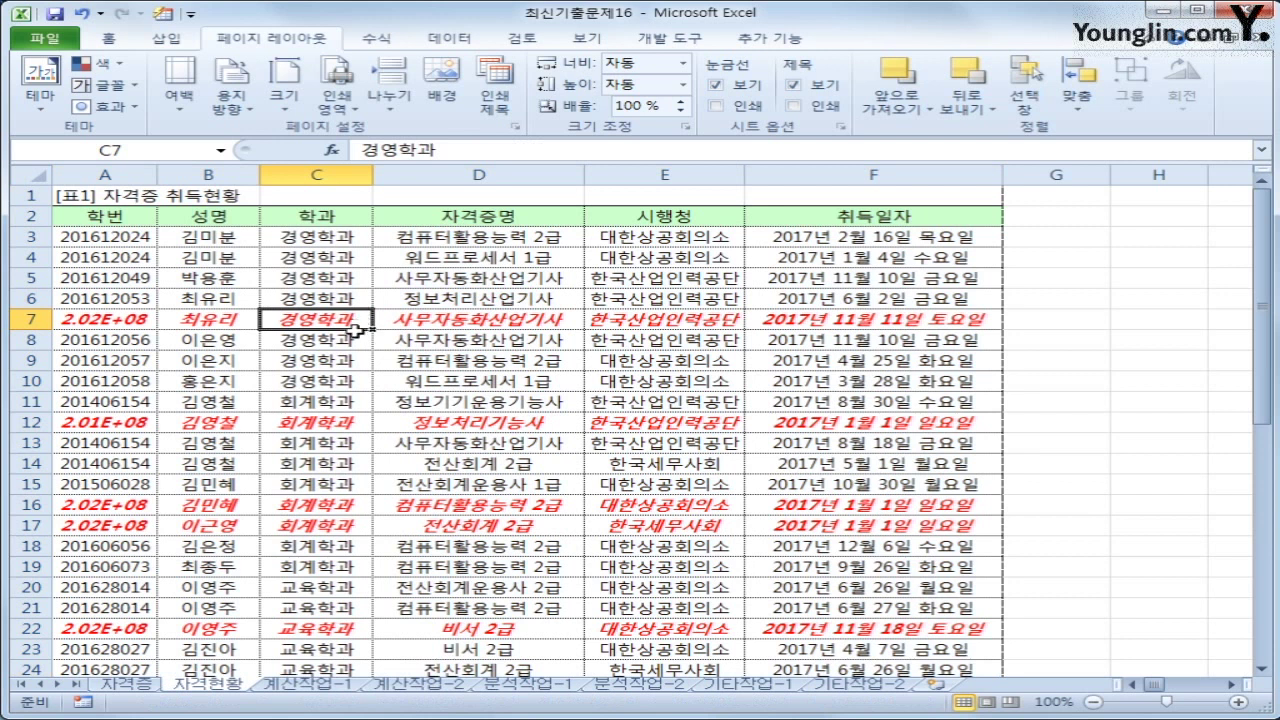
Switch to the 계산작업-1 sheet and go to the empty result cells of 표1
click(318, 685)
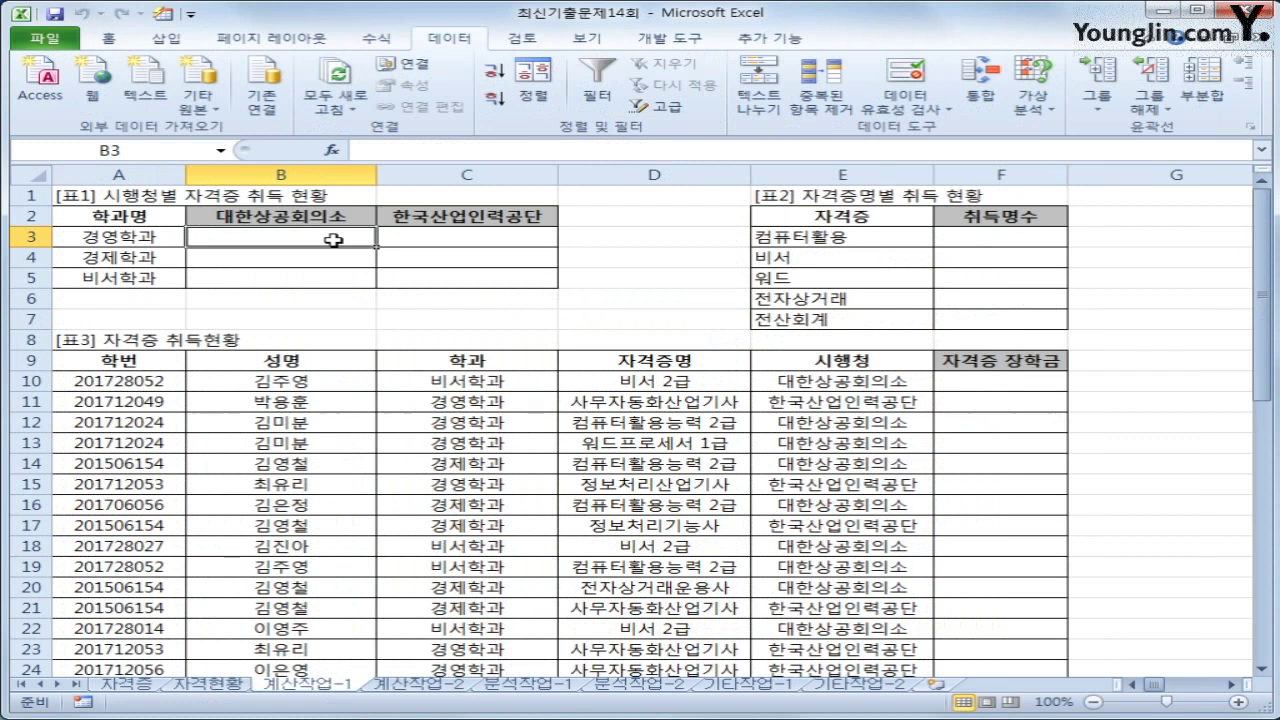
click(162, 383)
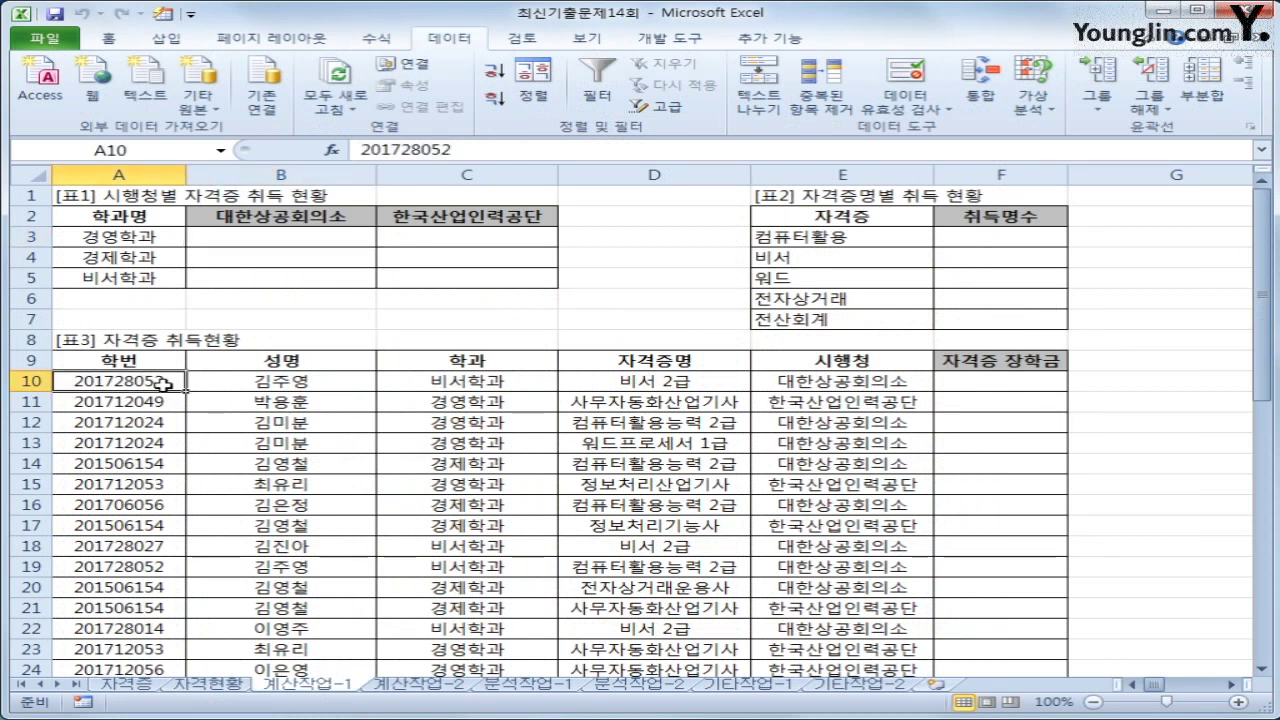
click(240, 239)
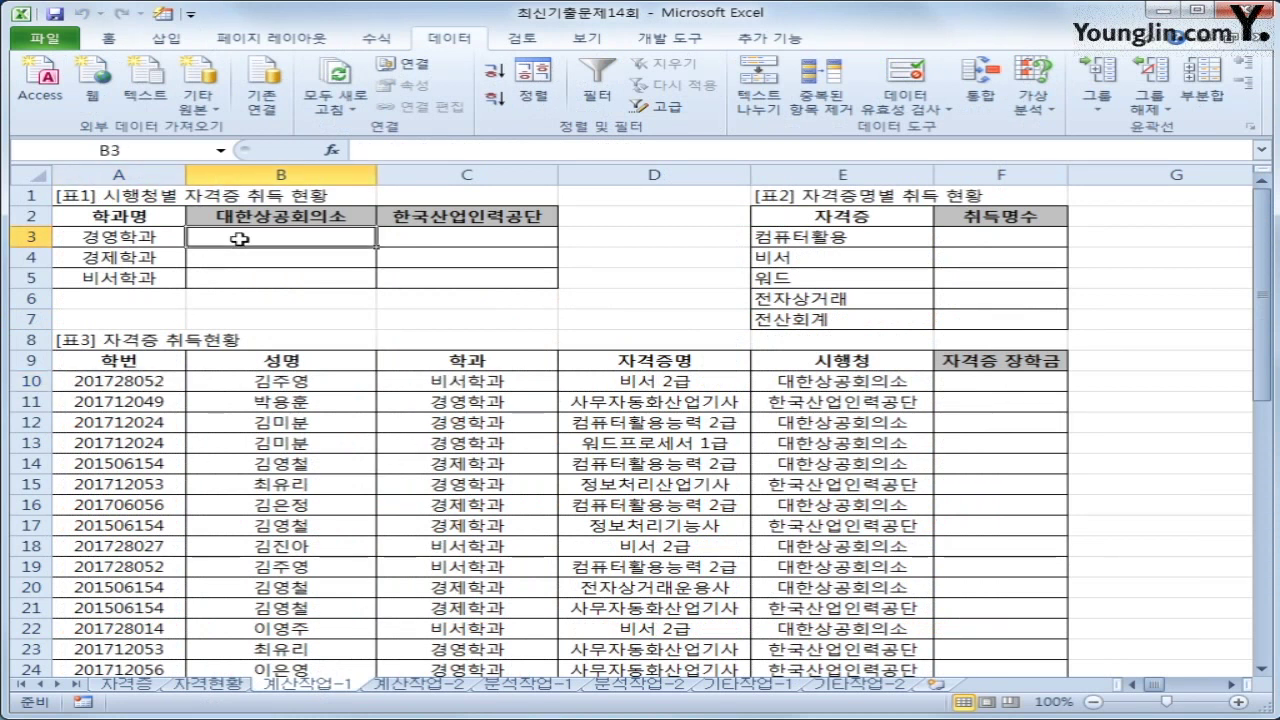
click(438, 240)
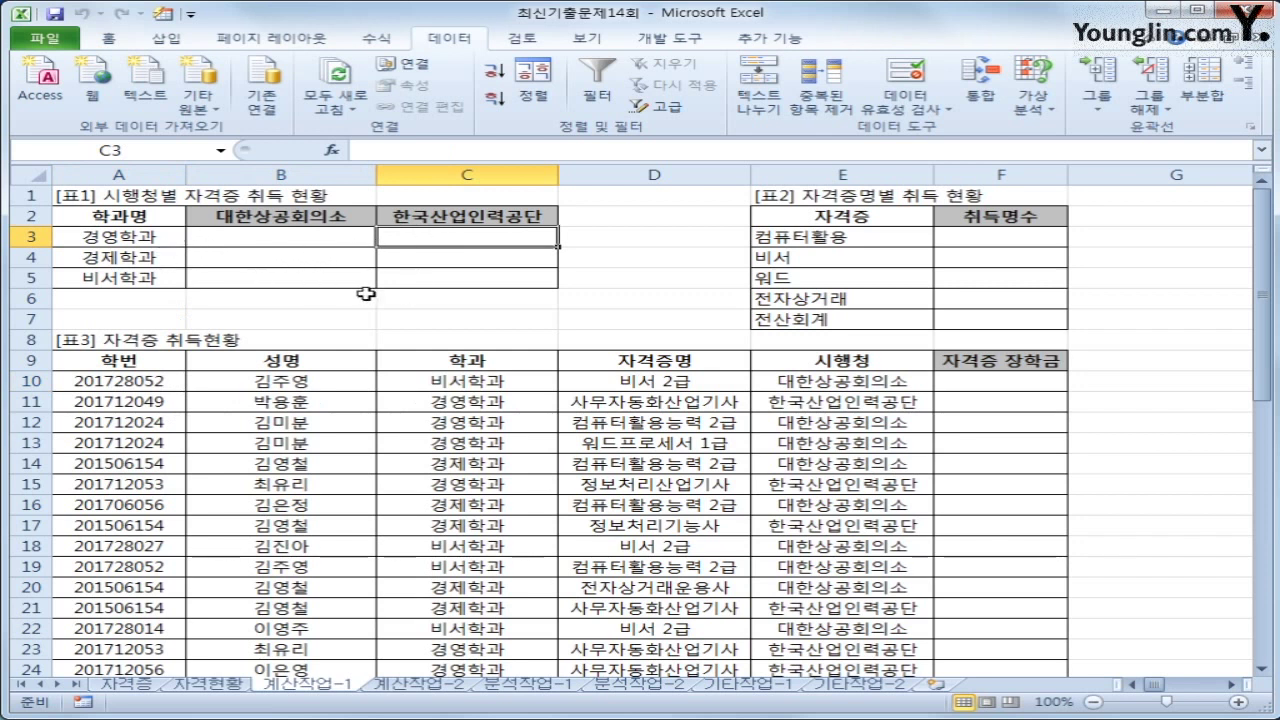
Start a SUM formula in B3 whose first condition uses the absolute 학과 range $C$10:$C$37
click(303, 236)
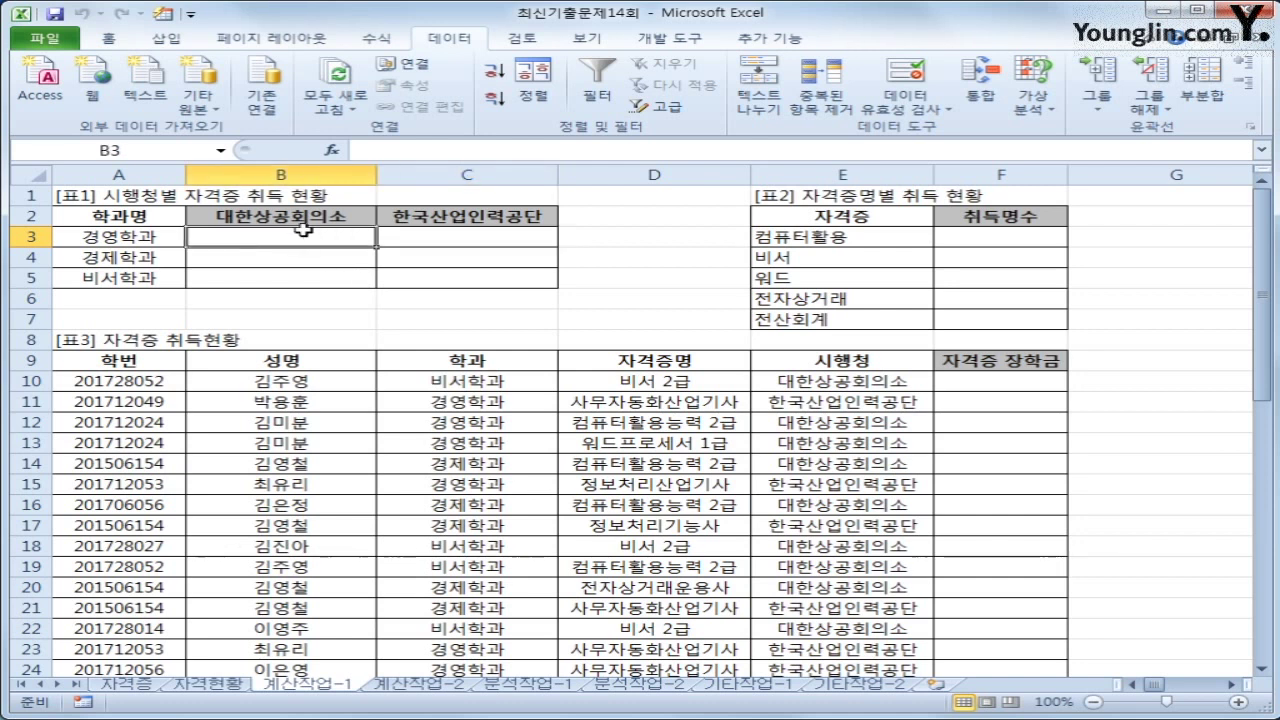
text(=녀)
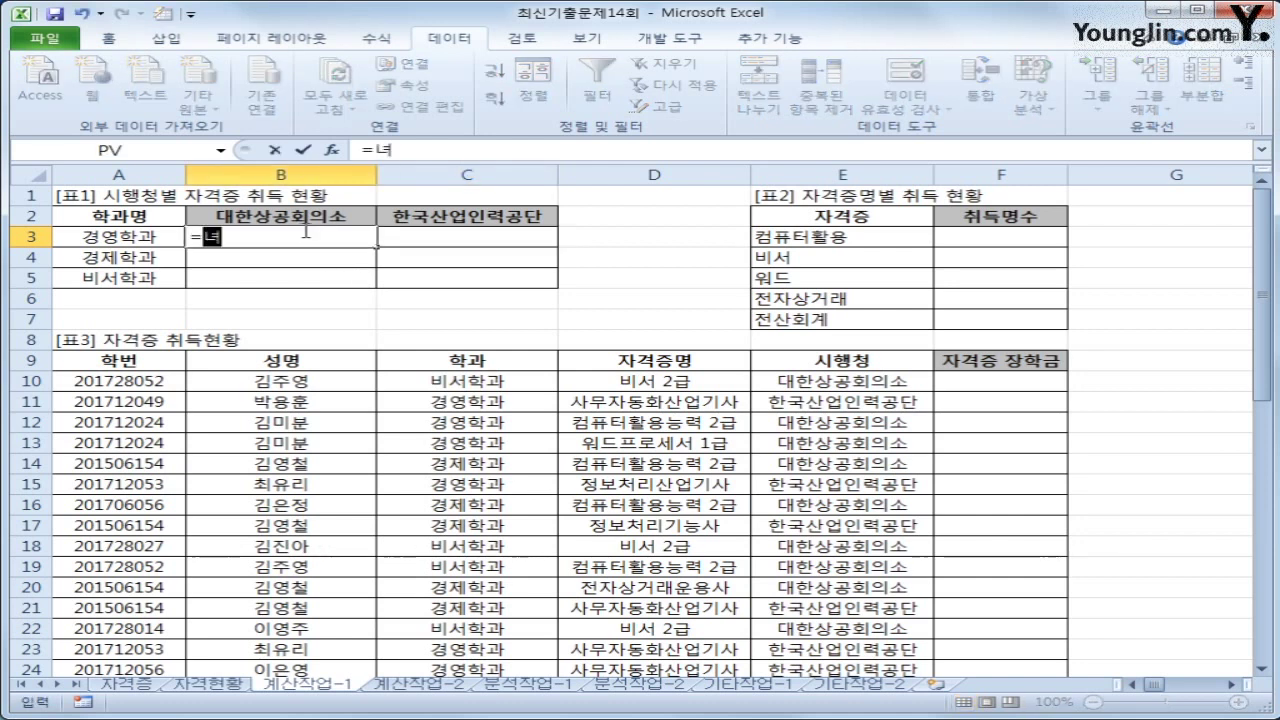
key(BackSpace)
key(Hangul)
text(sum()
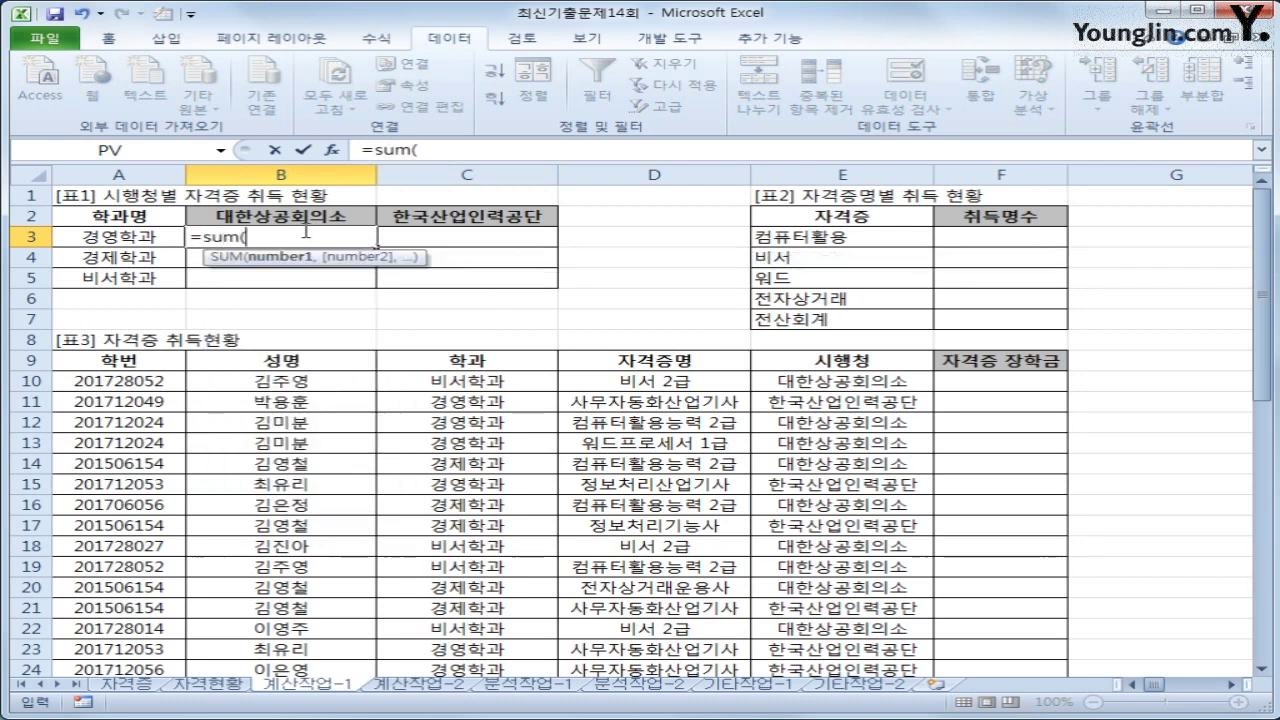
text(()
click(519, 383)
drag(519, 383, 479, 627)
key(F4)
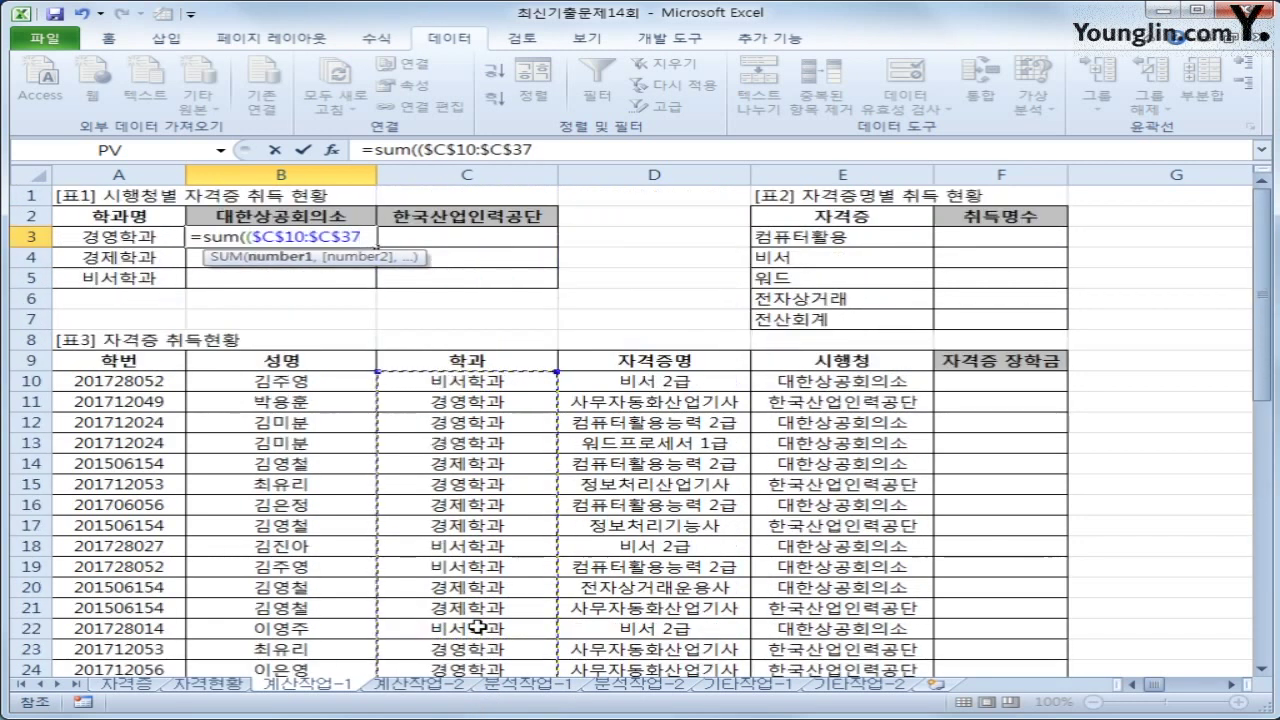
Compare the 학과 range in the formula with the 학과명 in A3, locking only its column ($A3)
text(=)
click(105, 236)
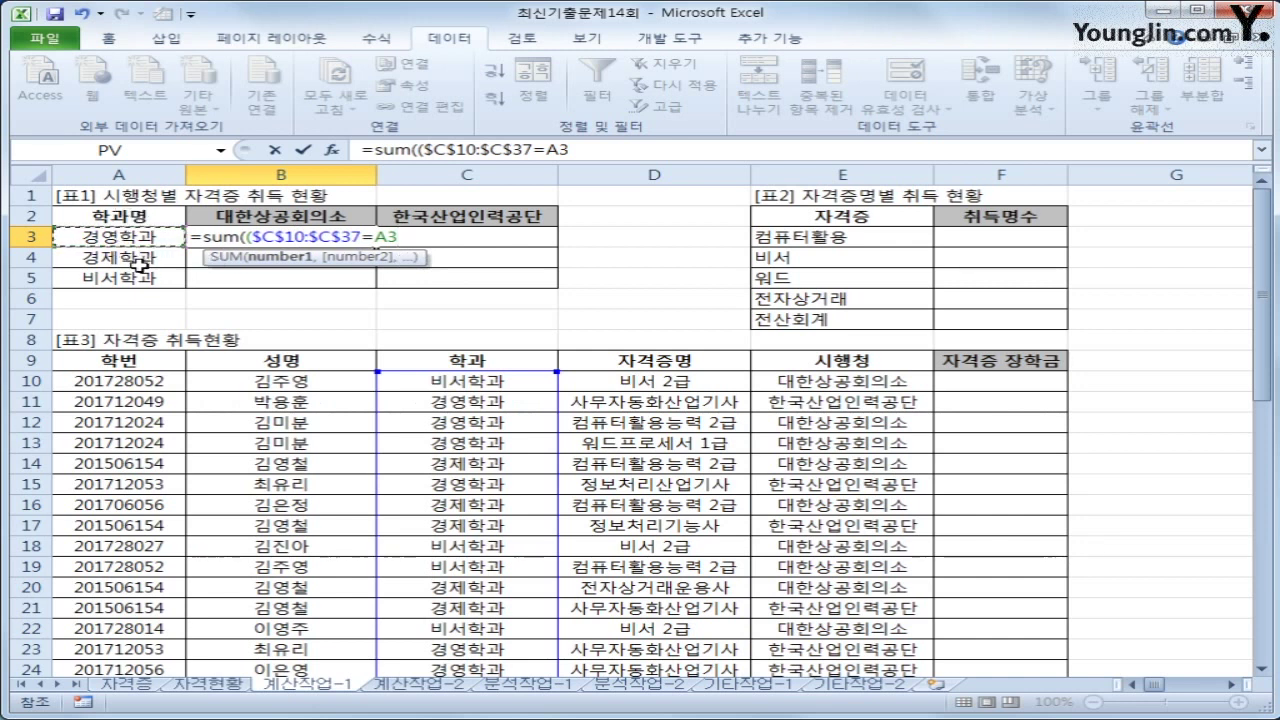
key(F4)
key(F4)
key(F4)
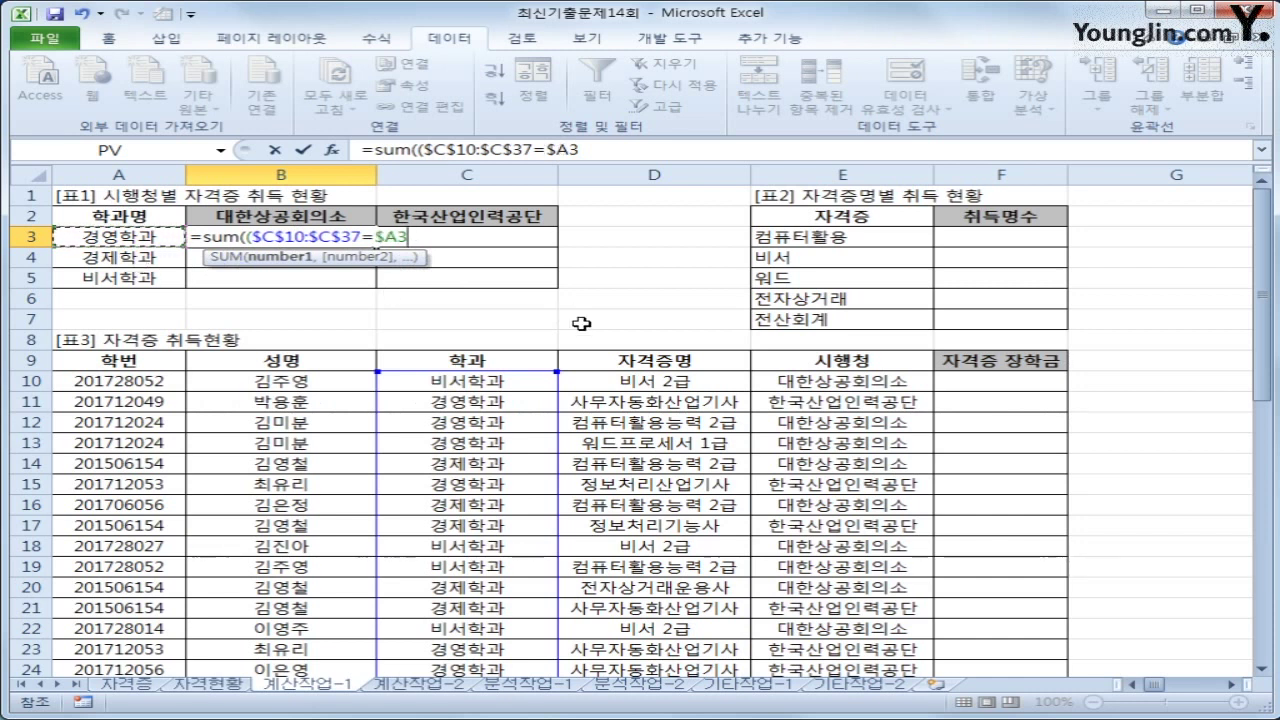
Multiply the first condition in B3 by a second condition that starts with the absolute 시행청 range $E$10:$E$37
text()*()
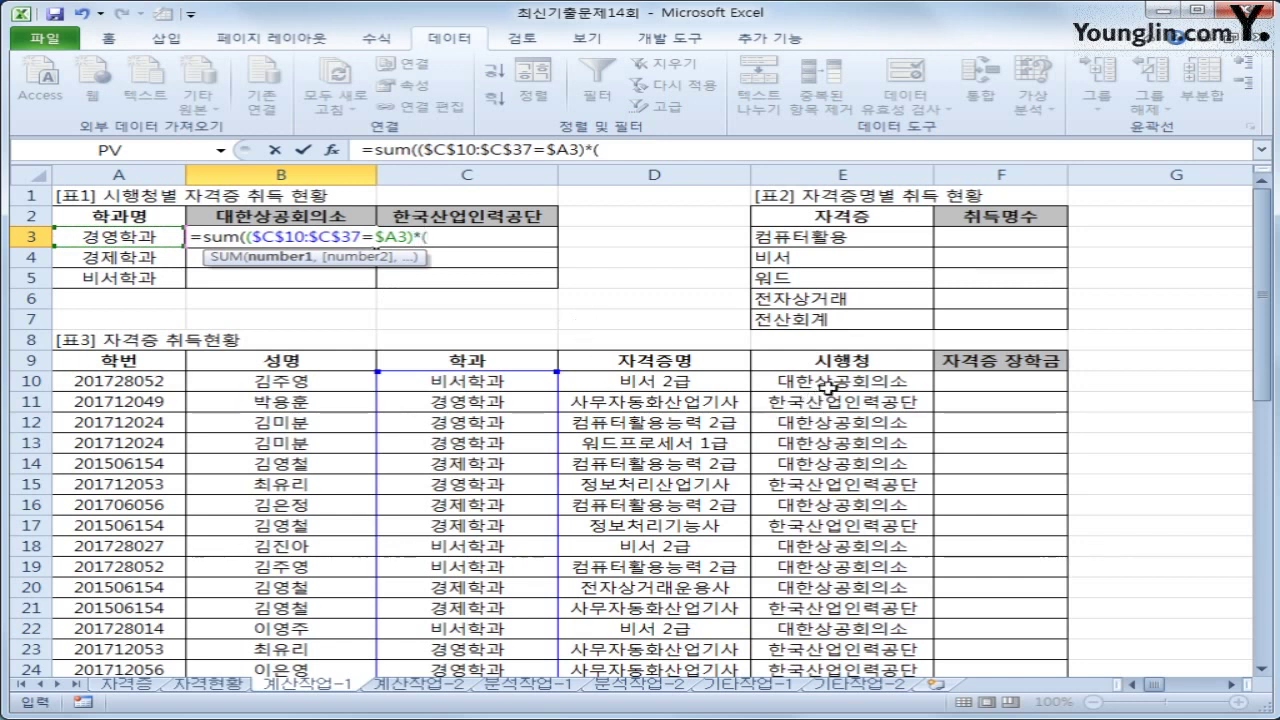
drag(828, 385, 797, 716)
drag(805, 712, 840, 645)
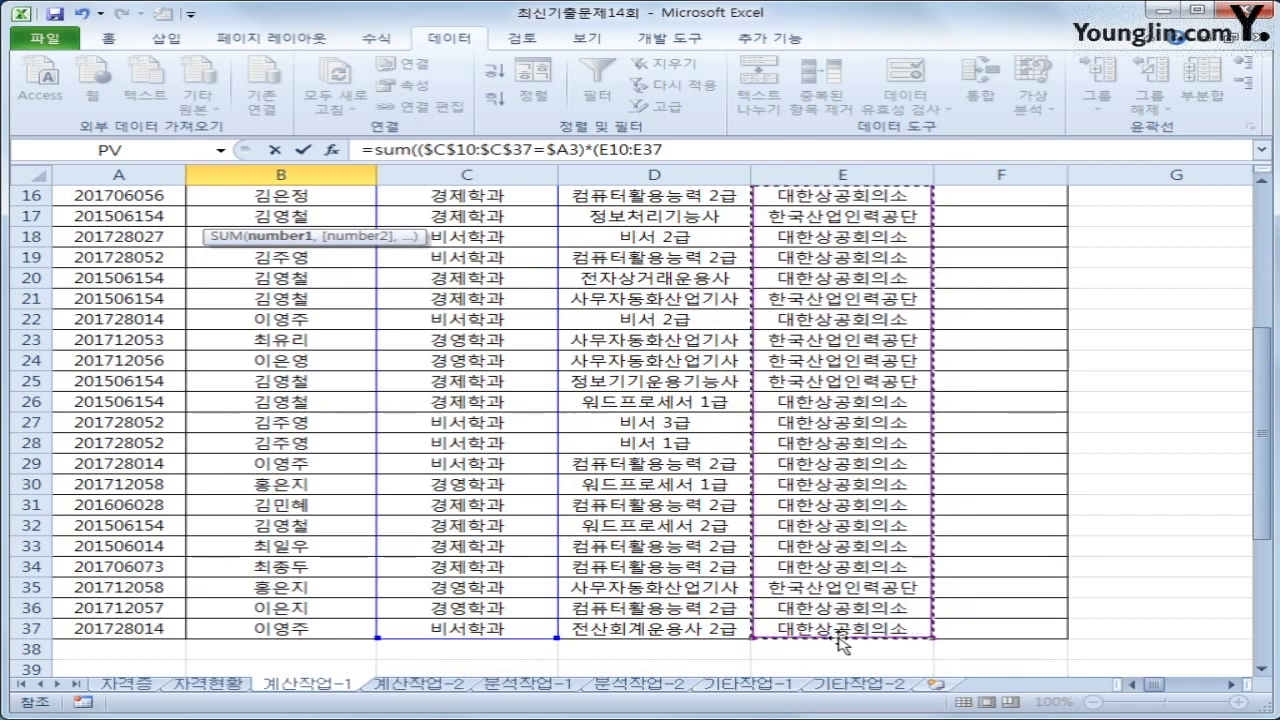
scroll(838, 640, up, 5)
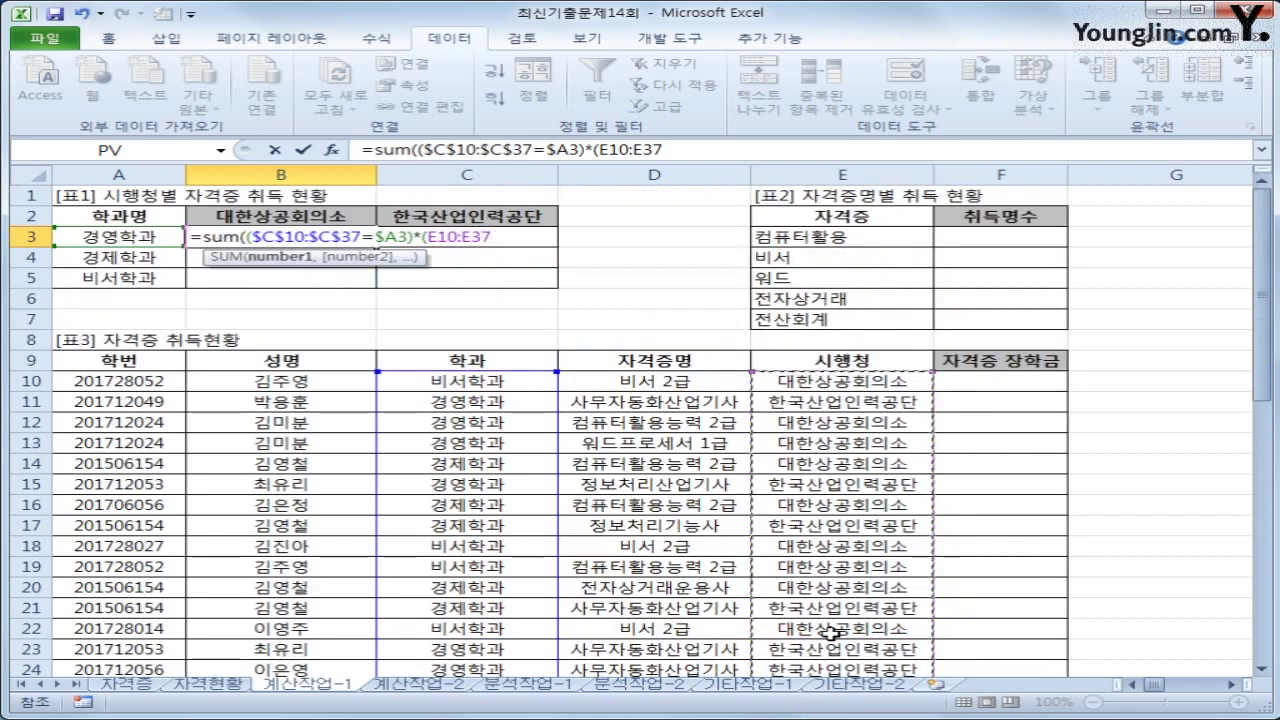
key(F4)
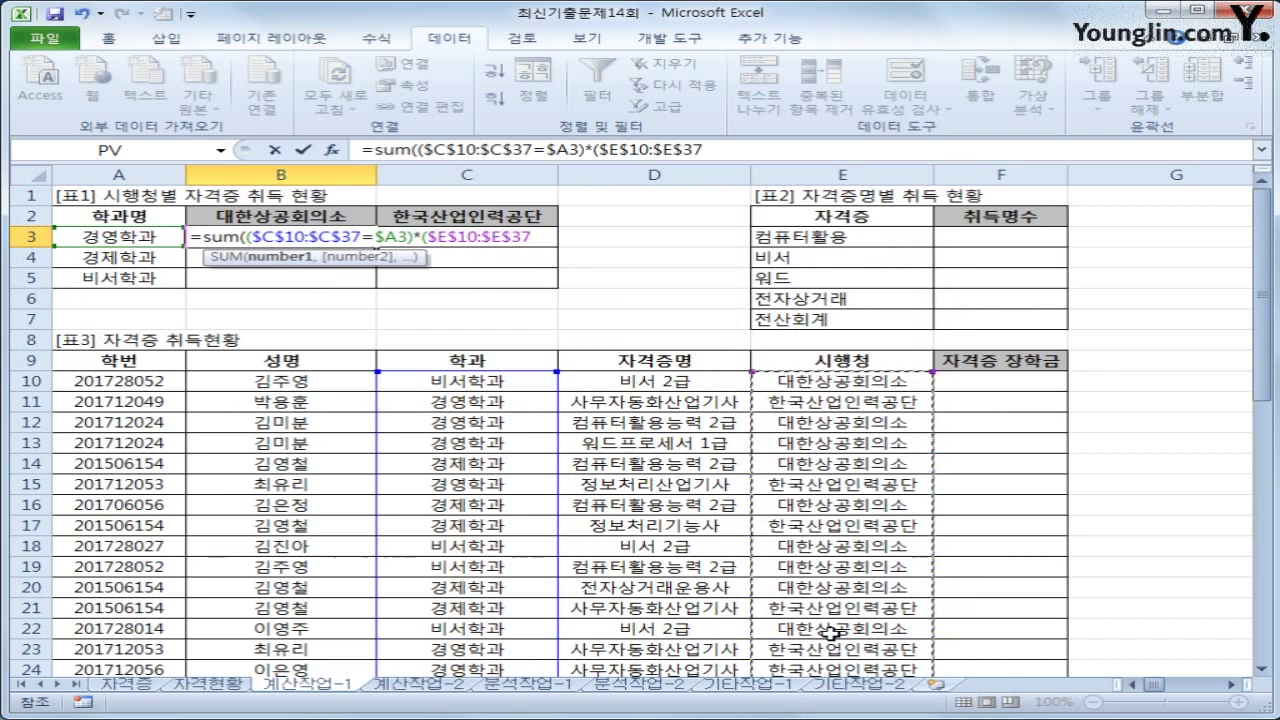
Compare the 시행청 range in the formula with the heading in B2, locking only its row (B$2)
text(=)
key(Up)
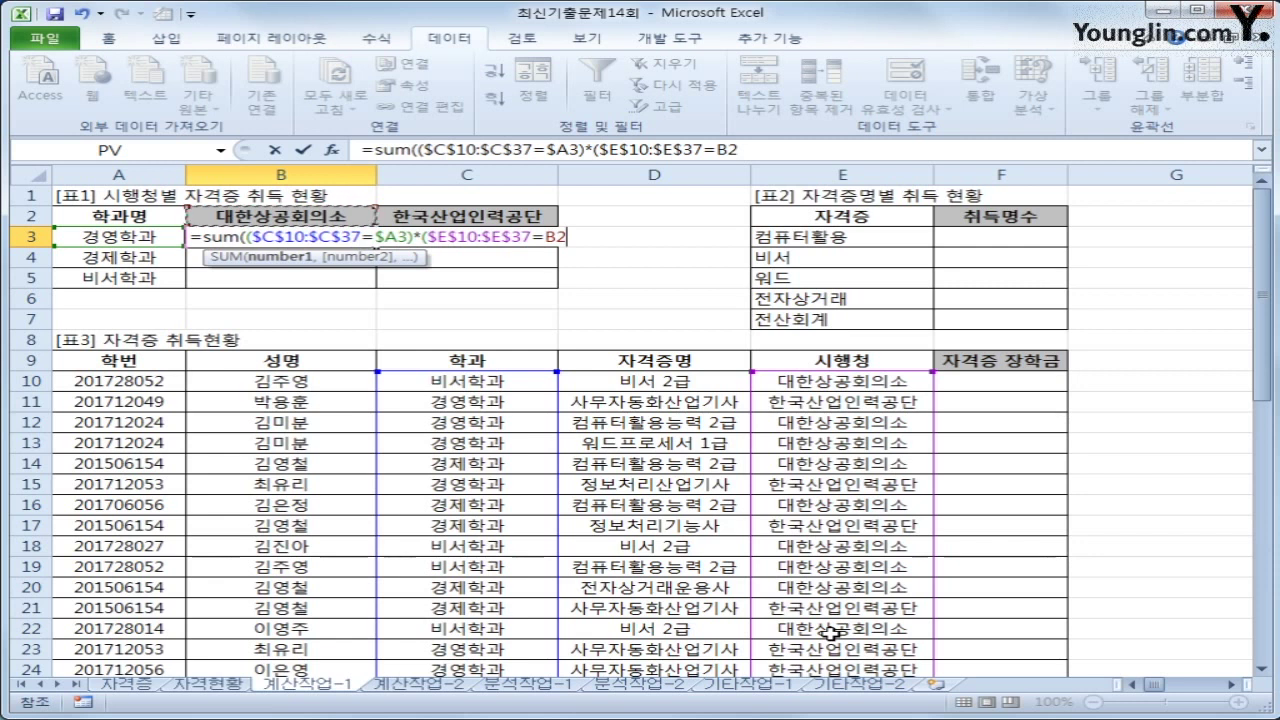
key(F4)
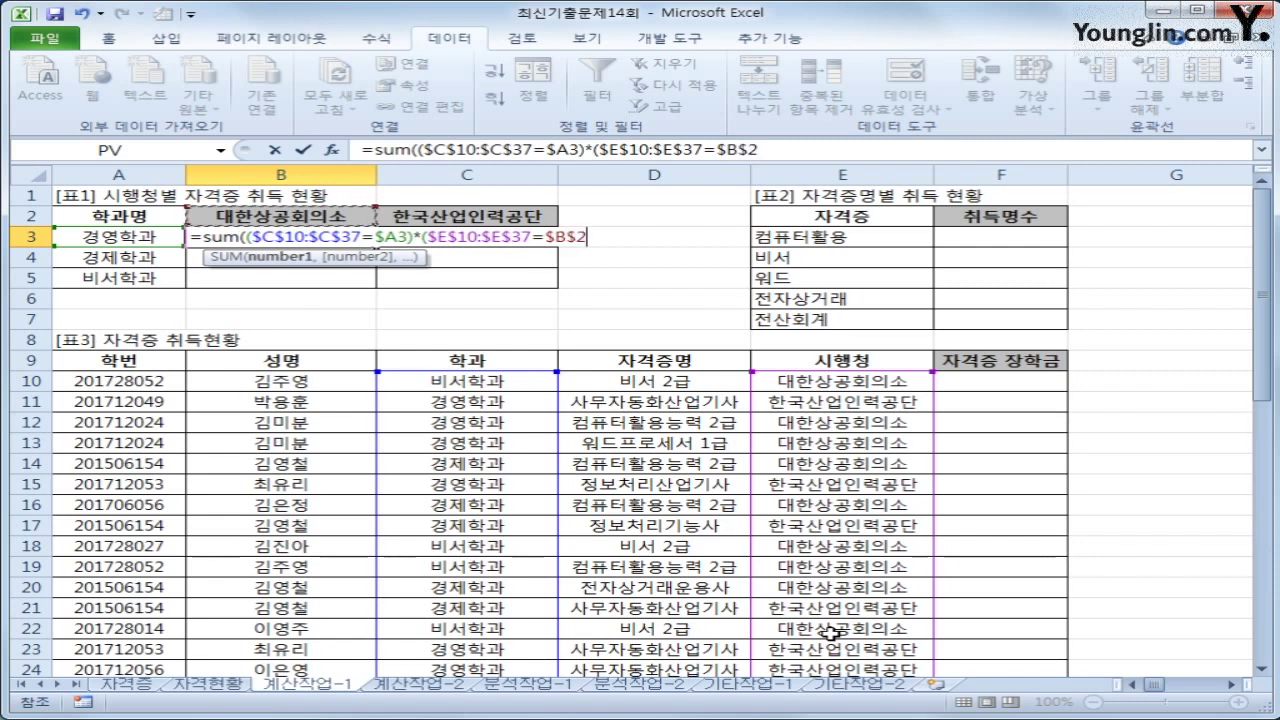
key(F4)
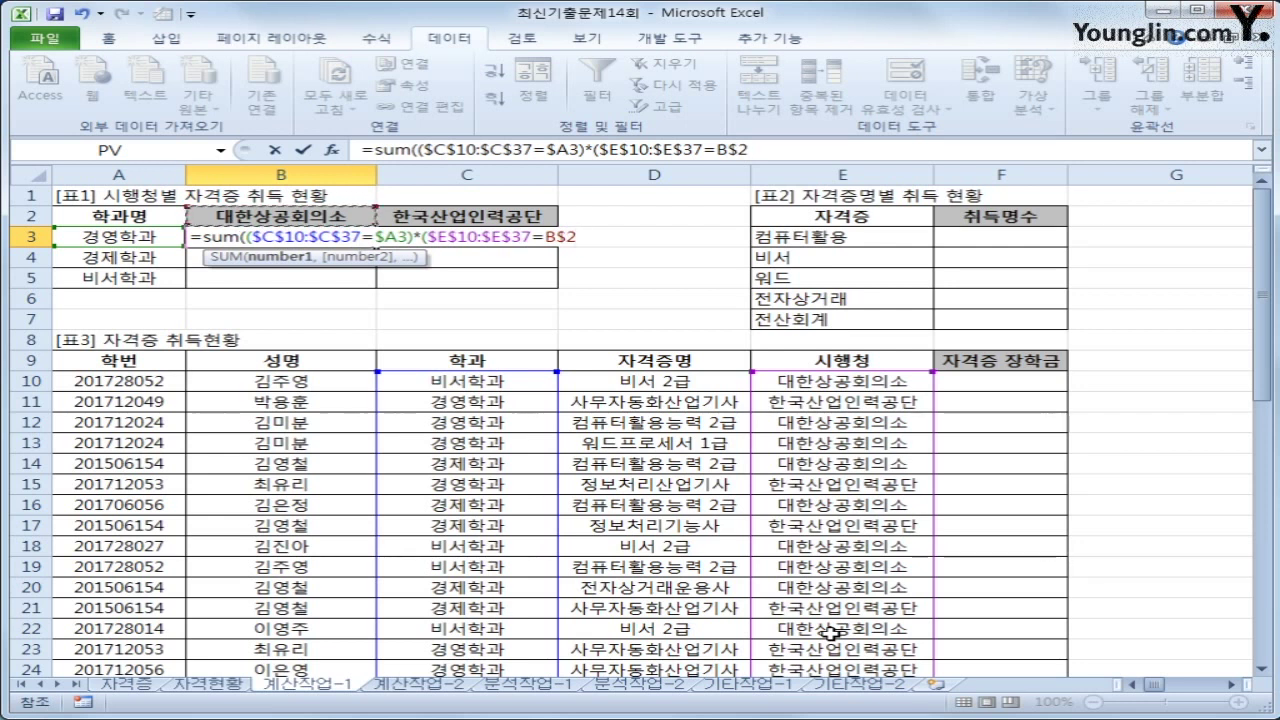
Close the SUM formula, enter it as an array formula in B3, and fill it across B3:C5
text()))
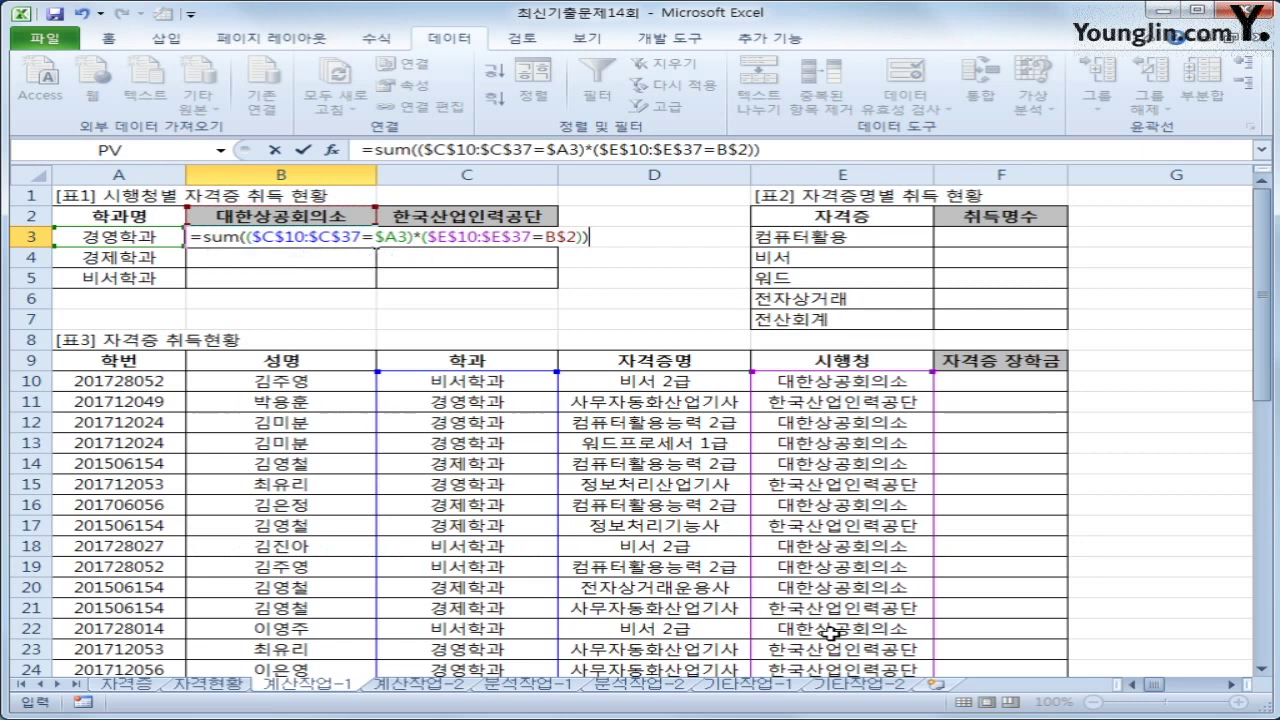
key(ctrl+shift+Return)
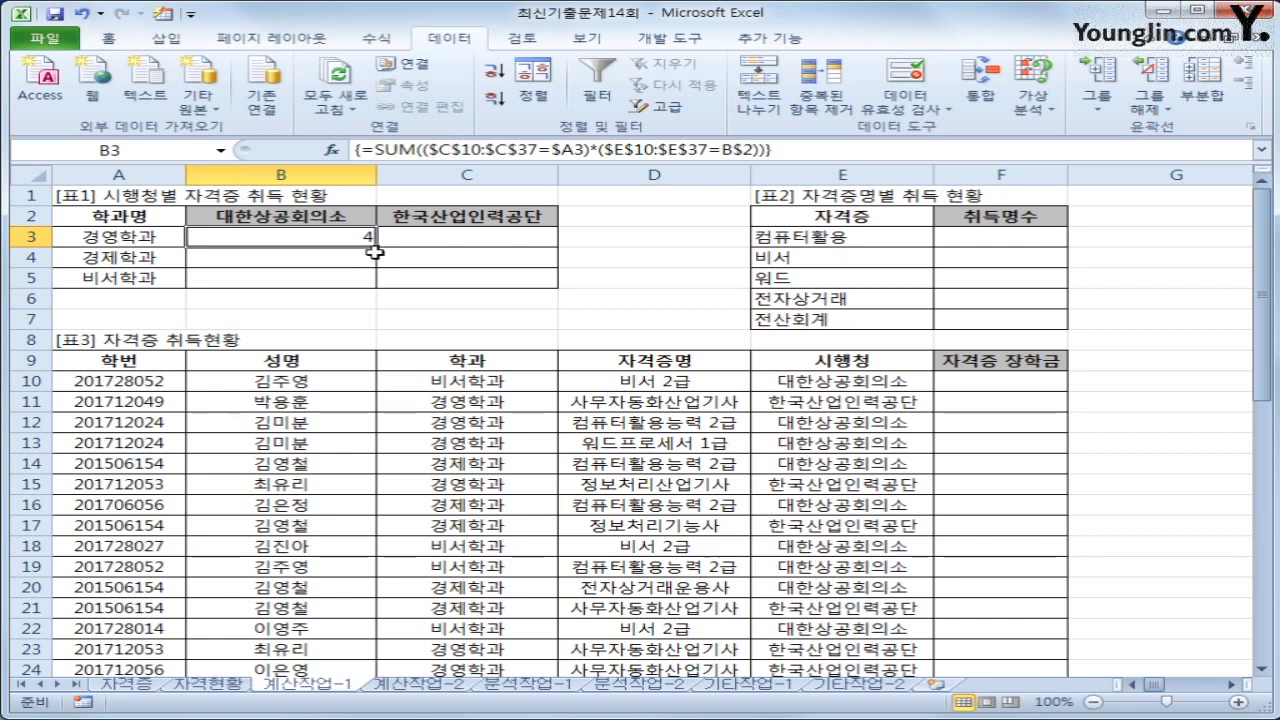
drag(376, 246, 497, 289)
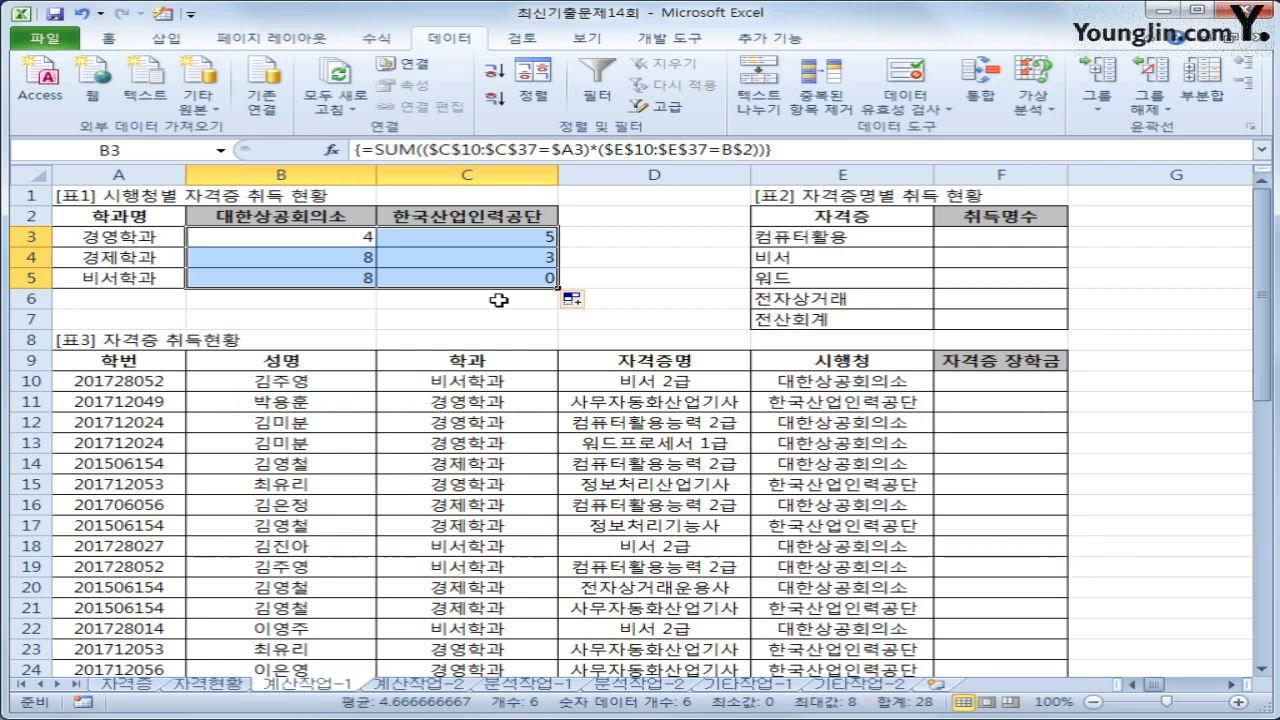
Examine how the 자격증명 entries in 표3 begin compared with the 자격증 names in E3:E7 of 표2
click(702, 422)
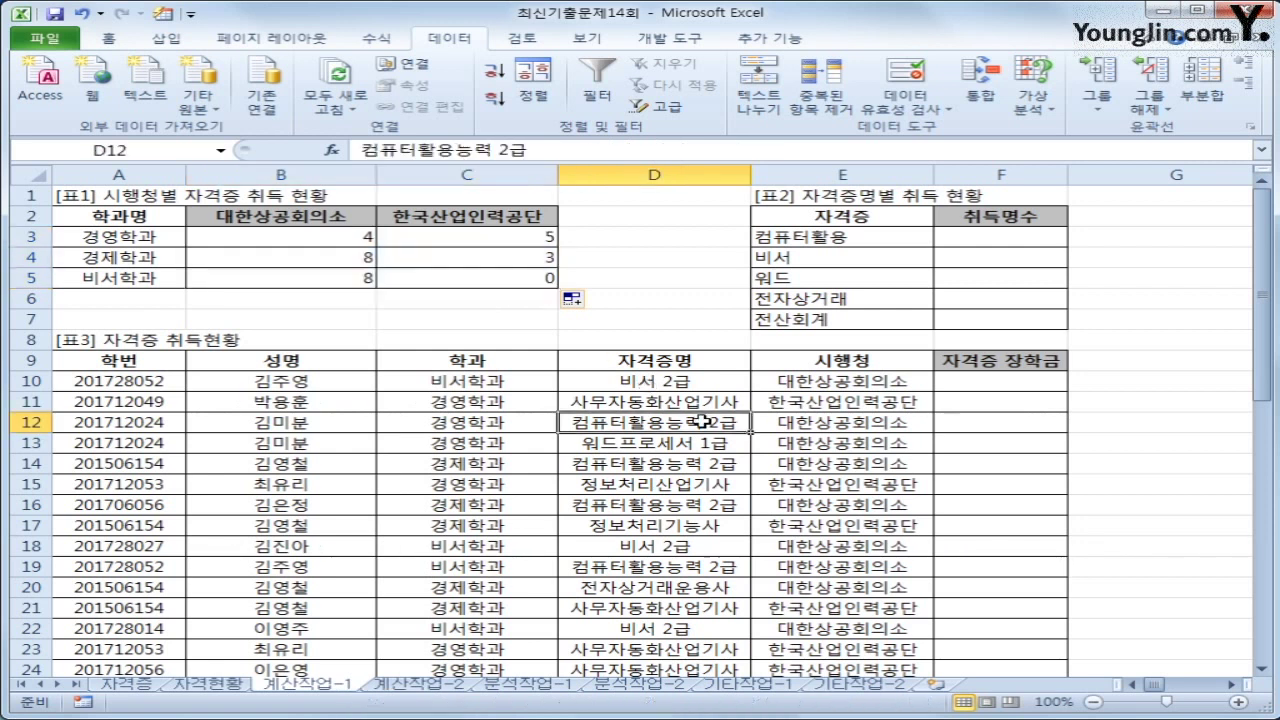
click(986, 236)
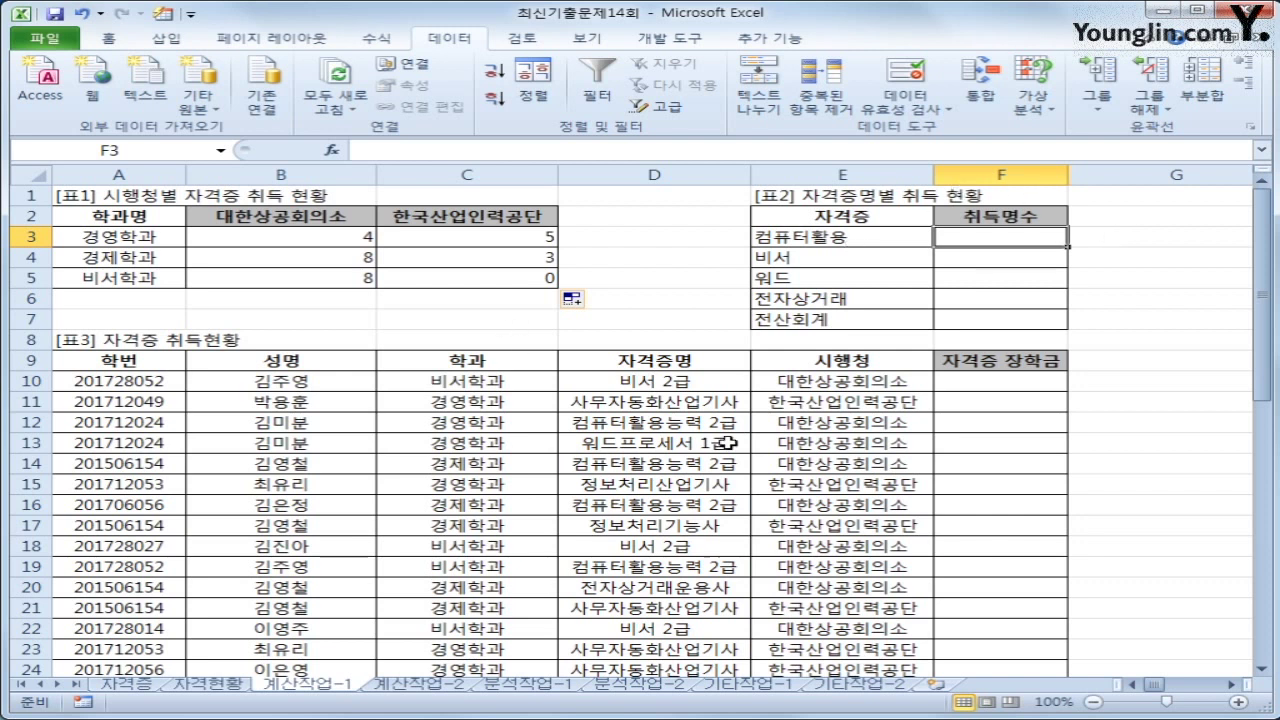
click(711, 389)
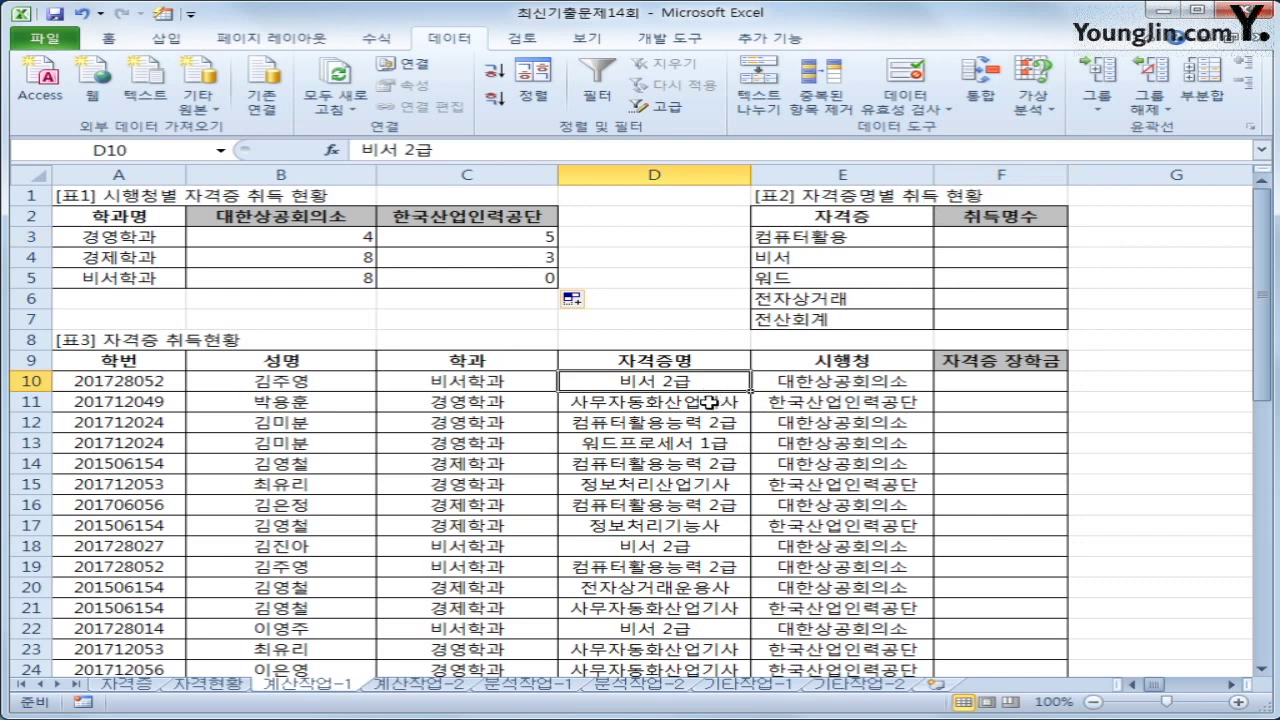
click(707, 401)
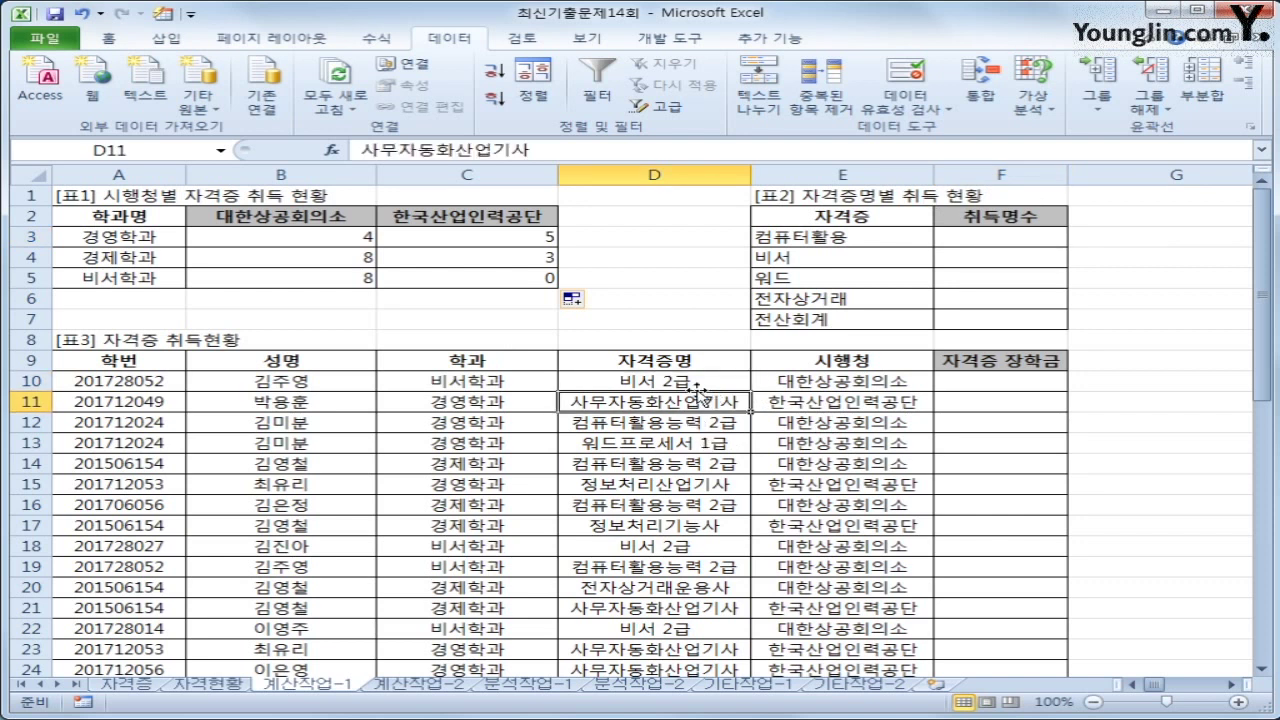
click(697, 425)
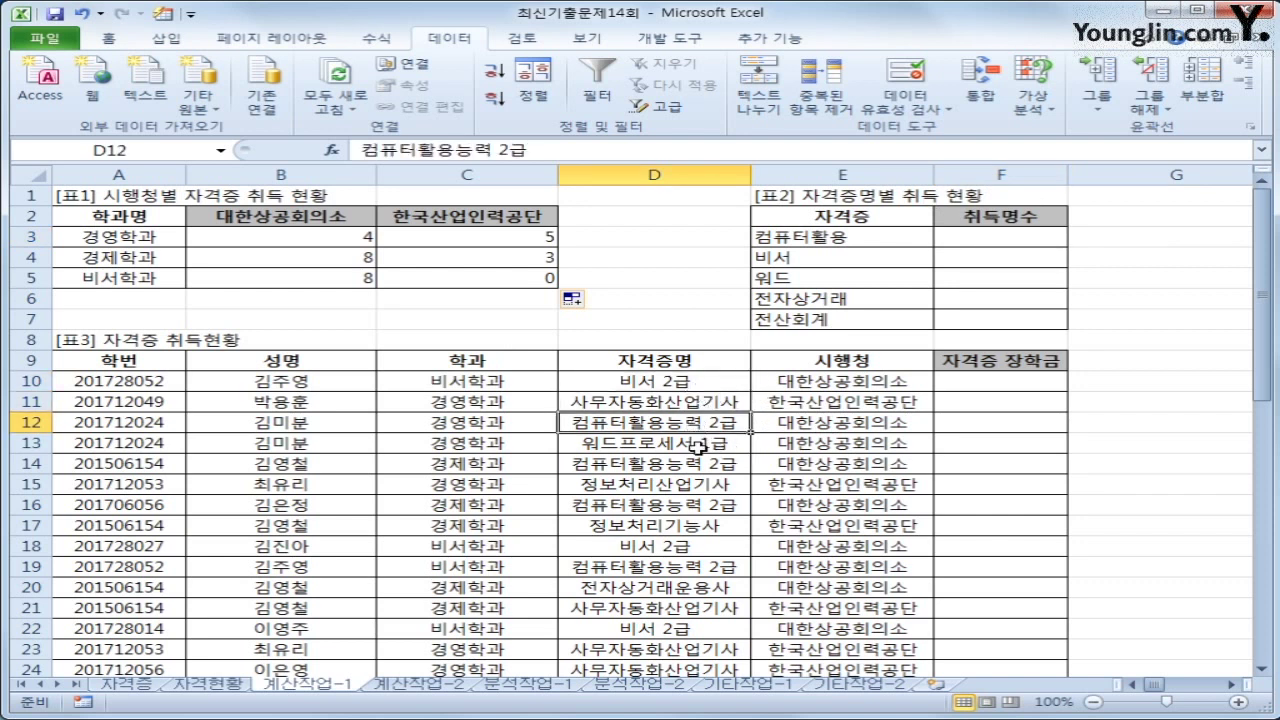
click(697, 445)
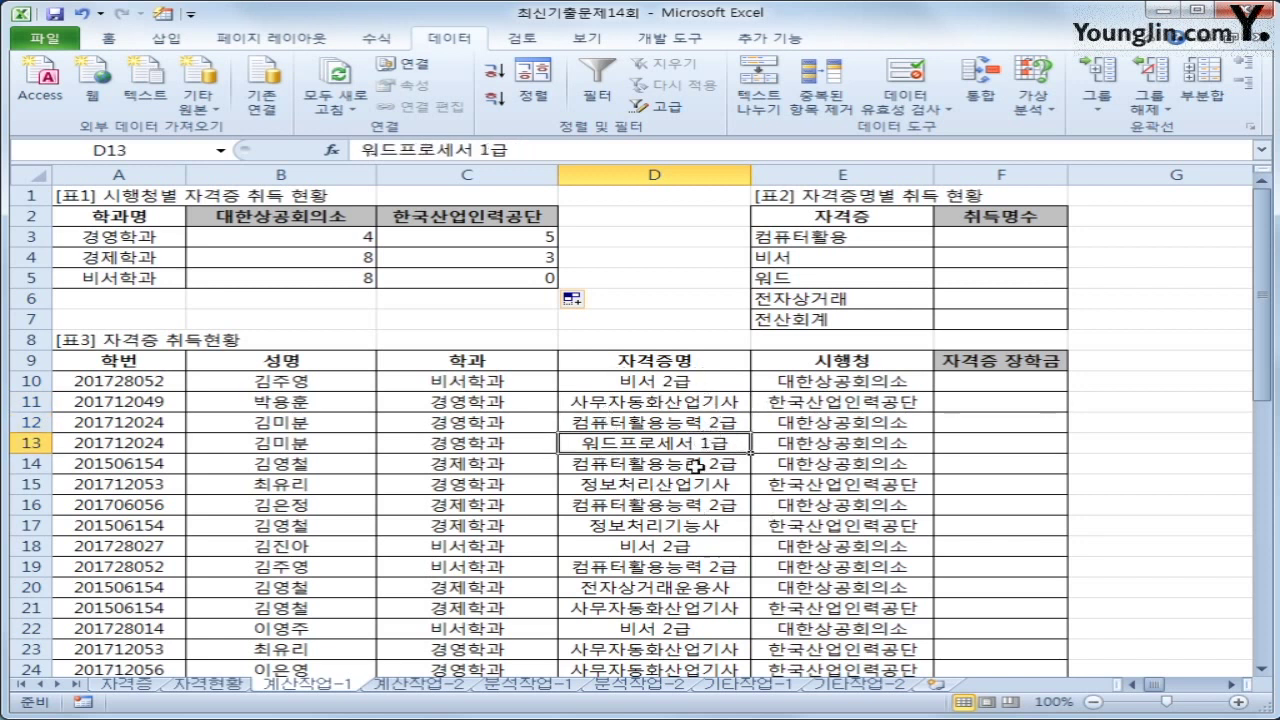
drag(848, 236, 843, 318)
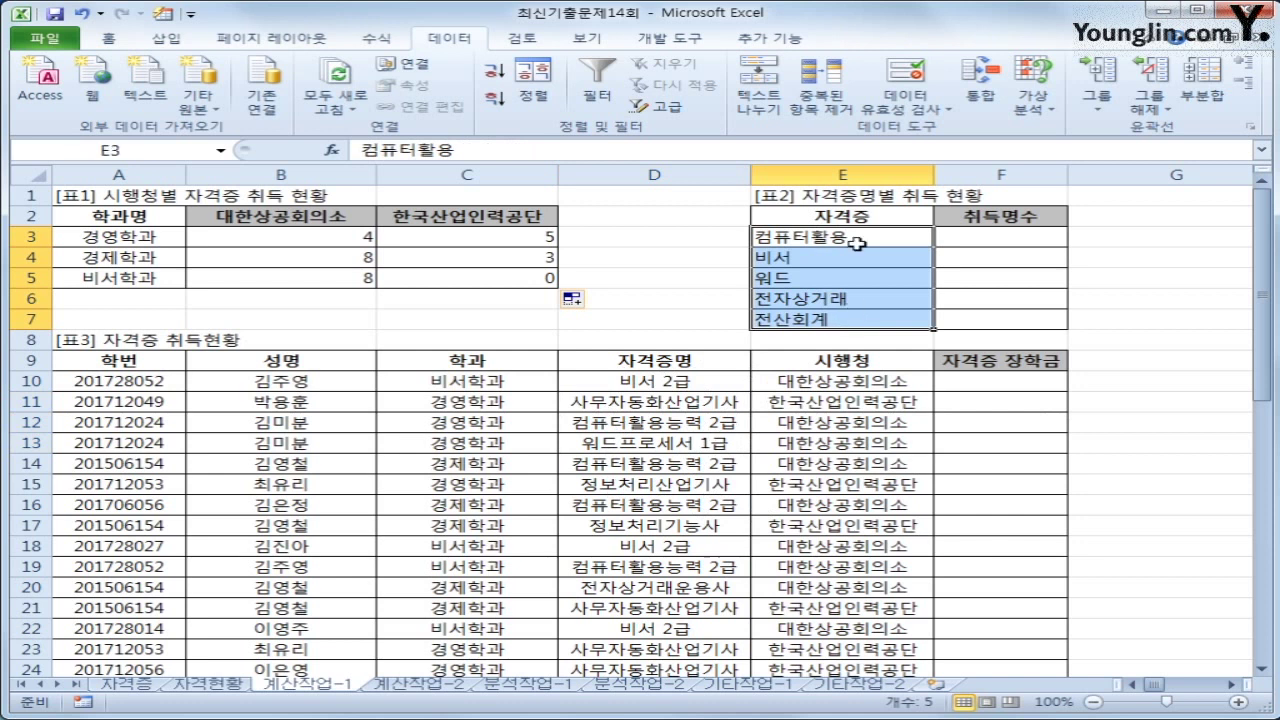
Start a COUNT formula in F3 with nested IF and LEFT functions, using the absolute 자격증명 range $D$10:$D$37 as LEFT's text
click(1000, 241)
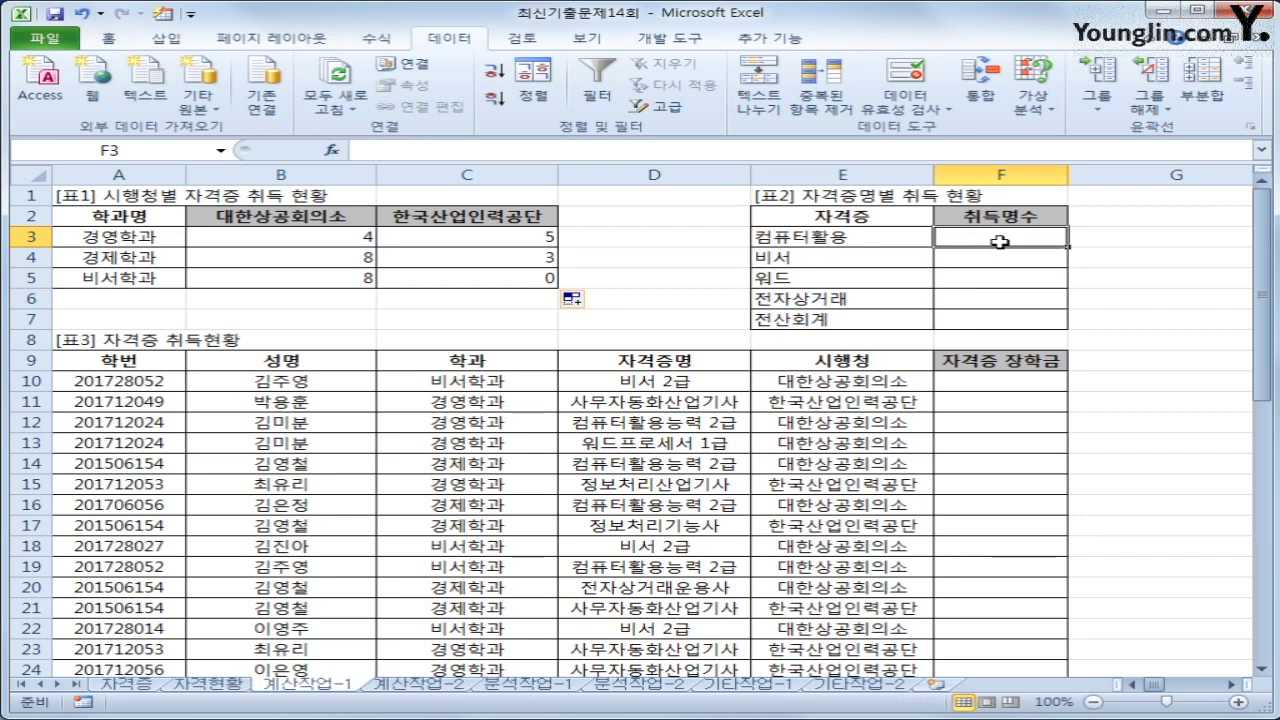
text(=)
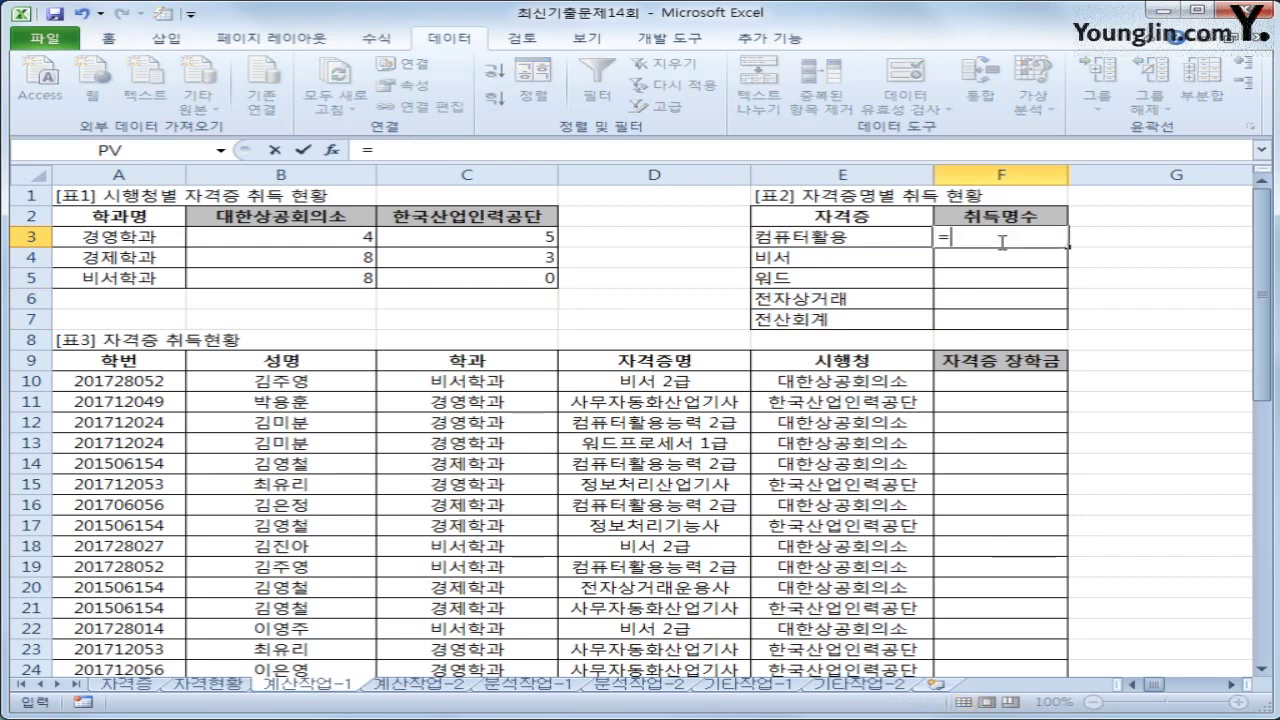
text(count)
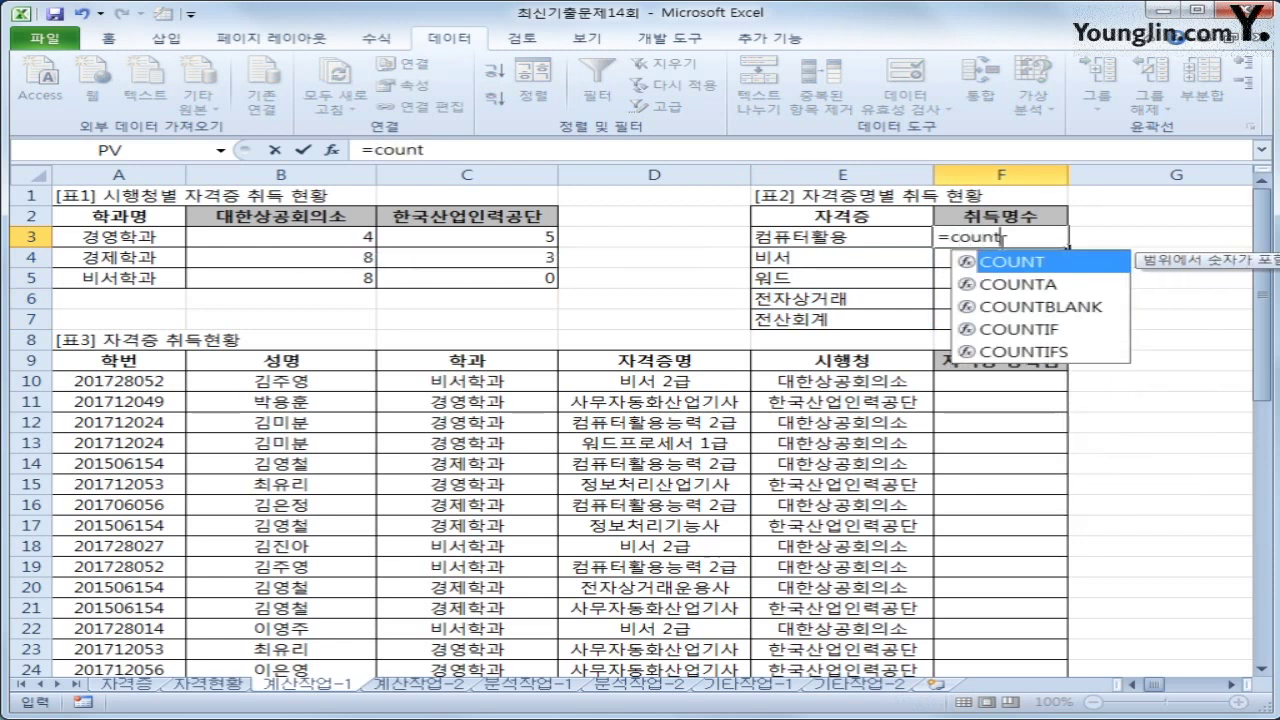
key(Tab)
text(if()
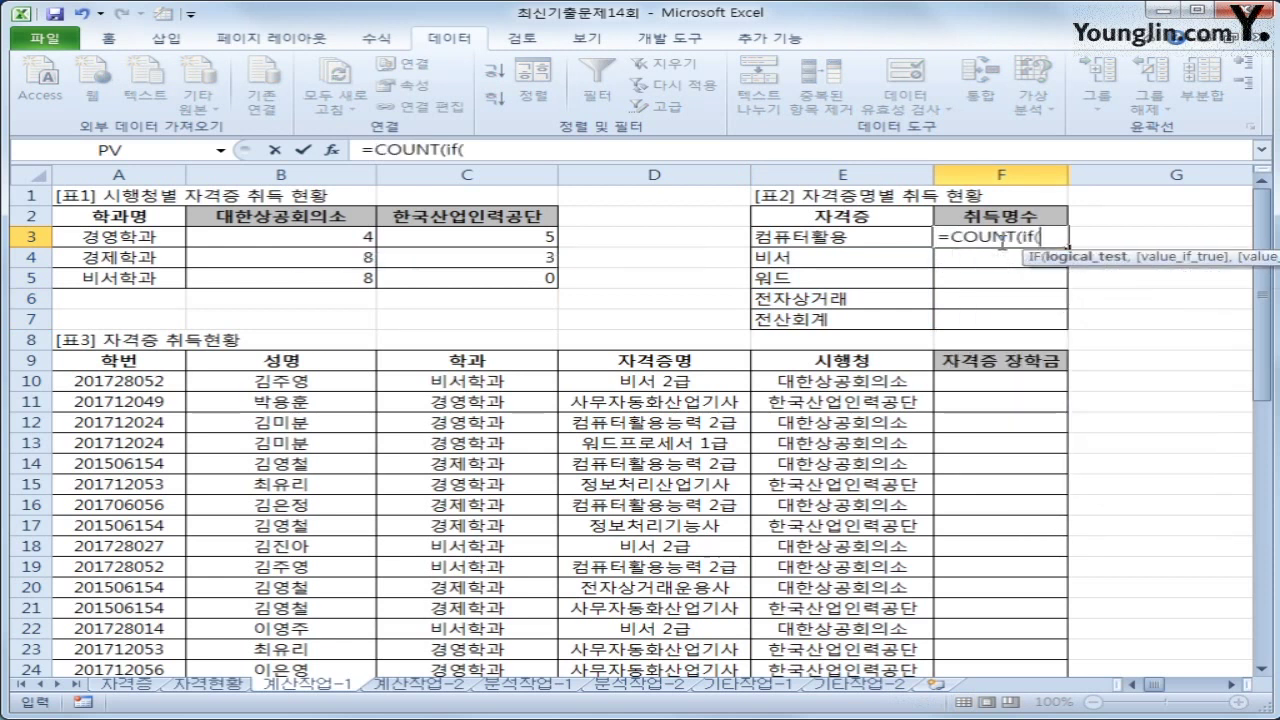
text(left()
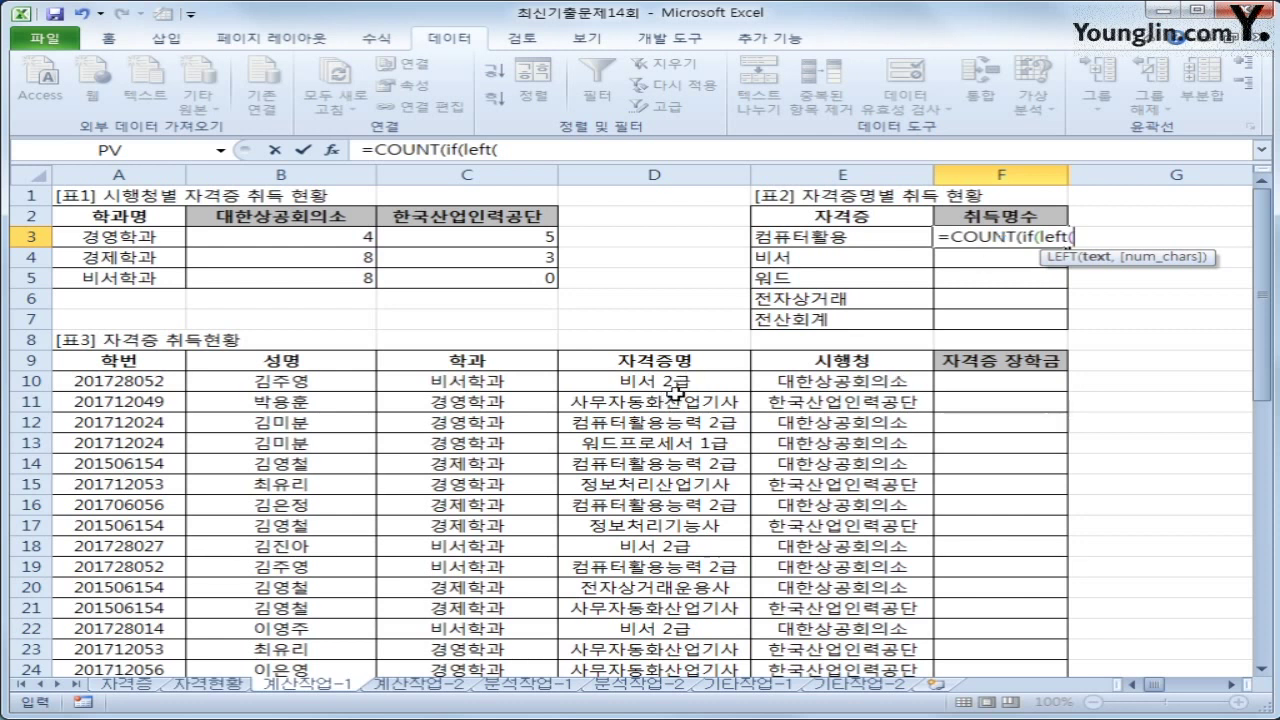
drag(670, 390, 680, 632)
scroll(735, 594, up, 3)
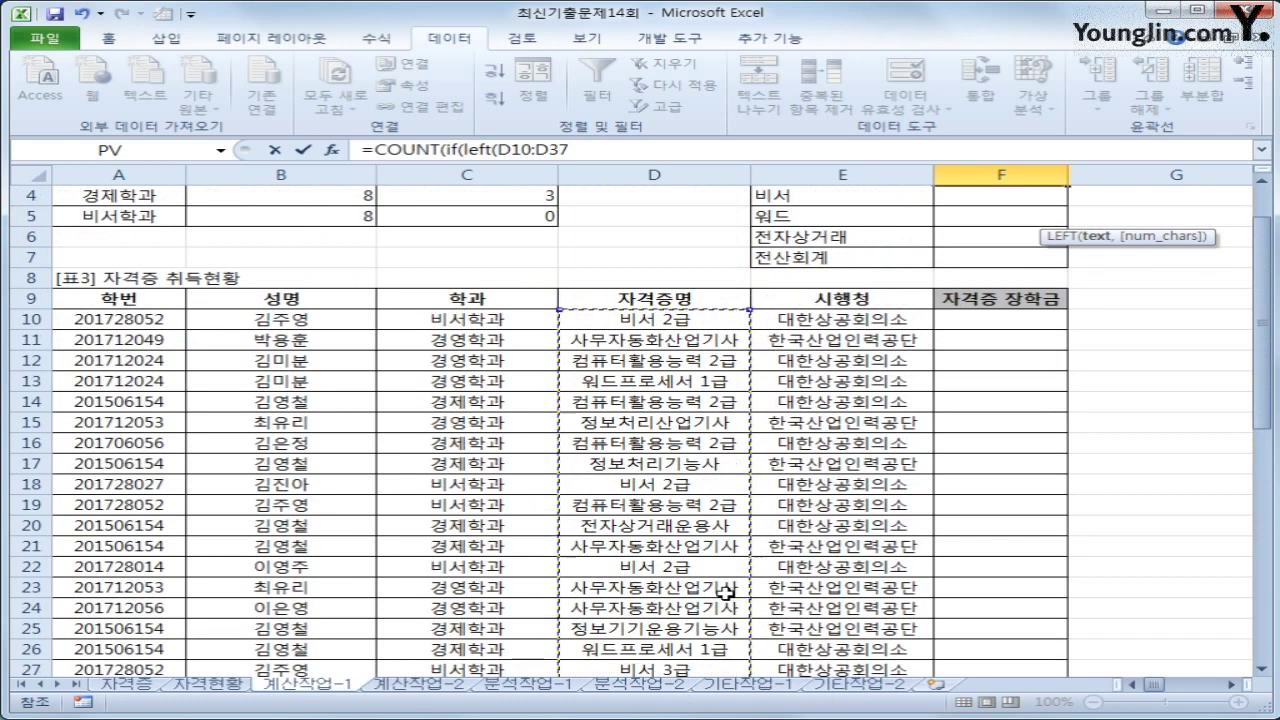
key(F4)
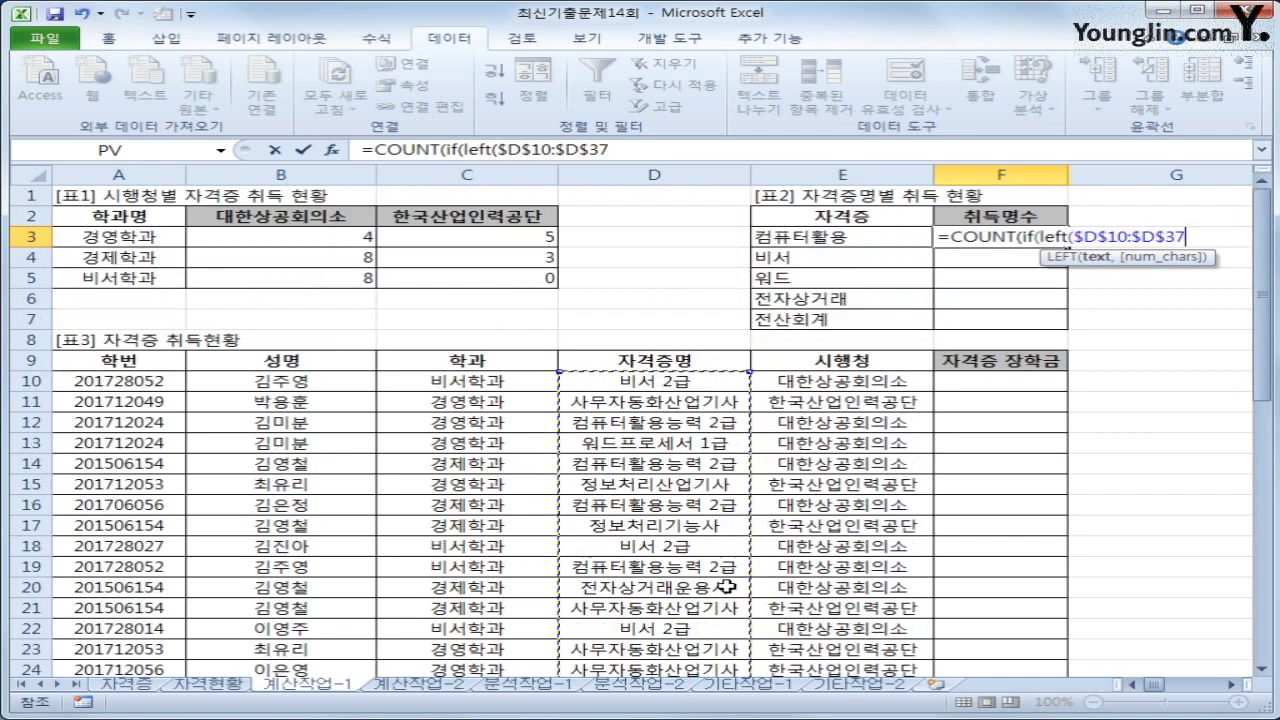
Set LEFT's character count to LEN(E3) and compare the extracted text with E3 as the IF condition
text(,len()
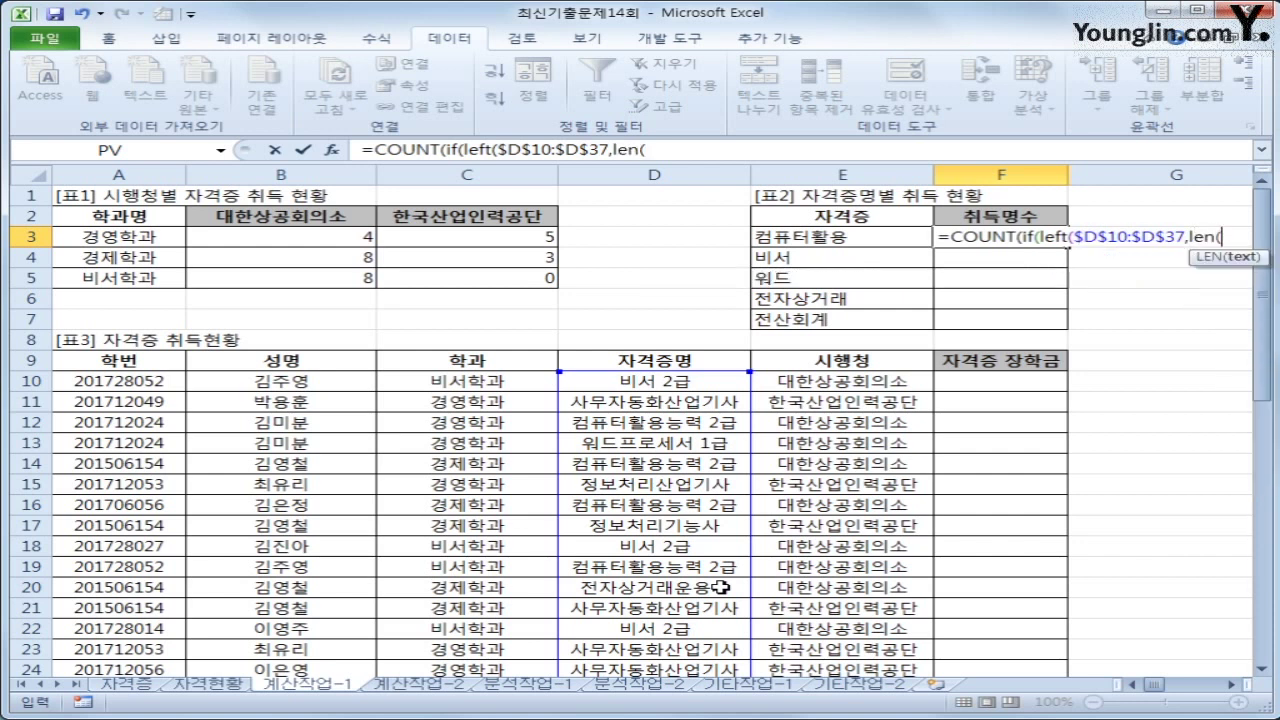
key(Left)
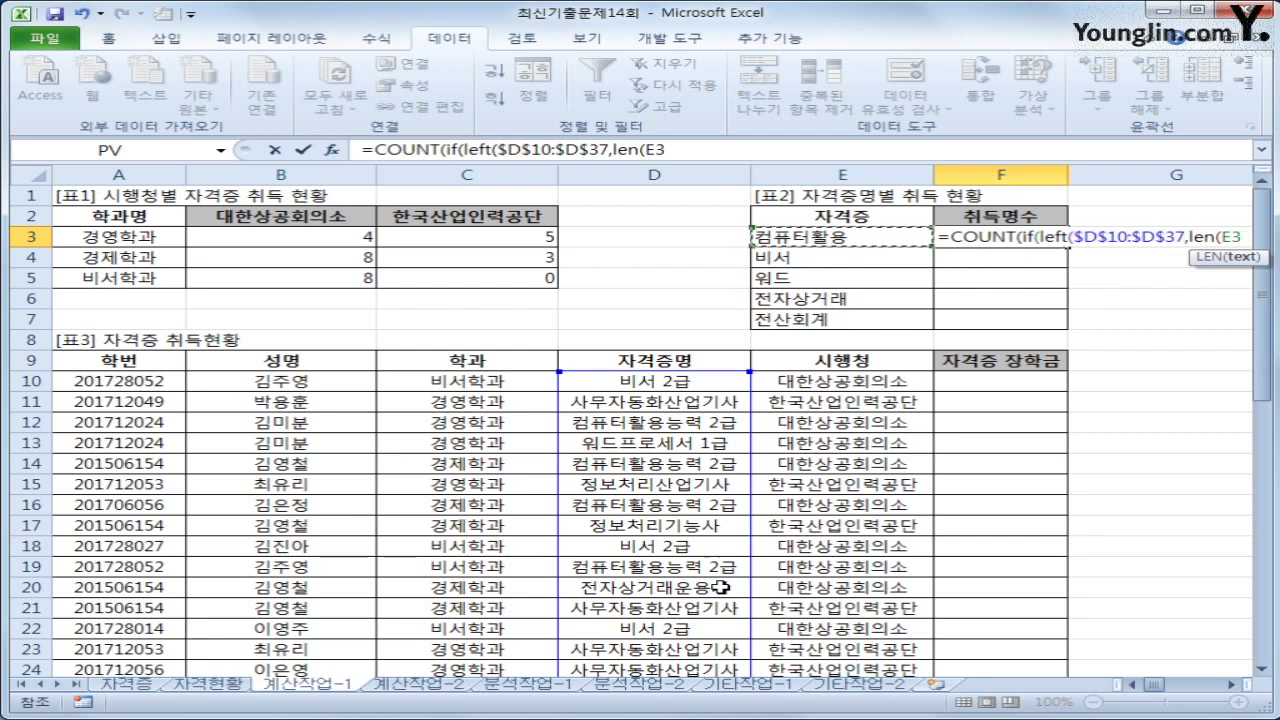
text())
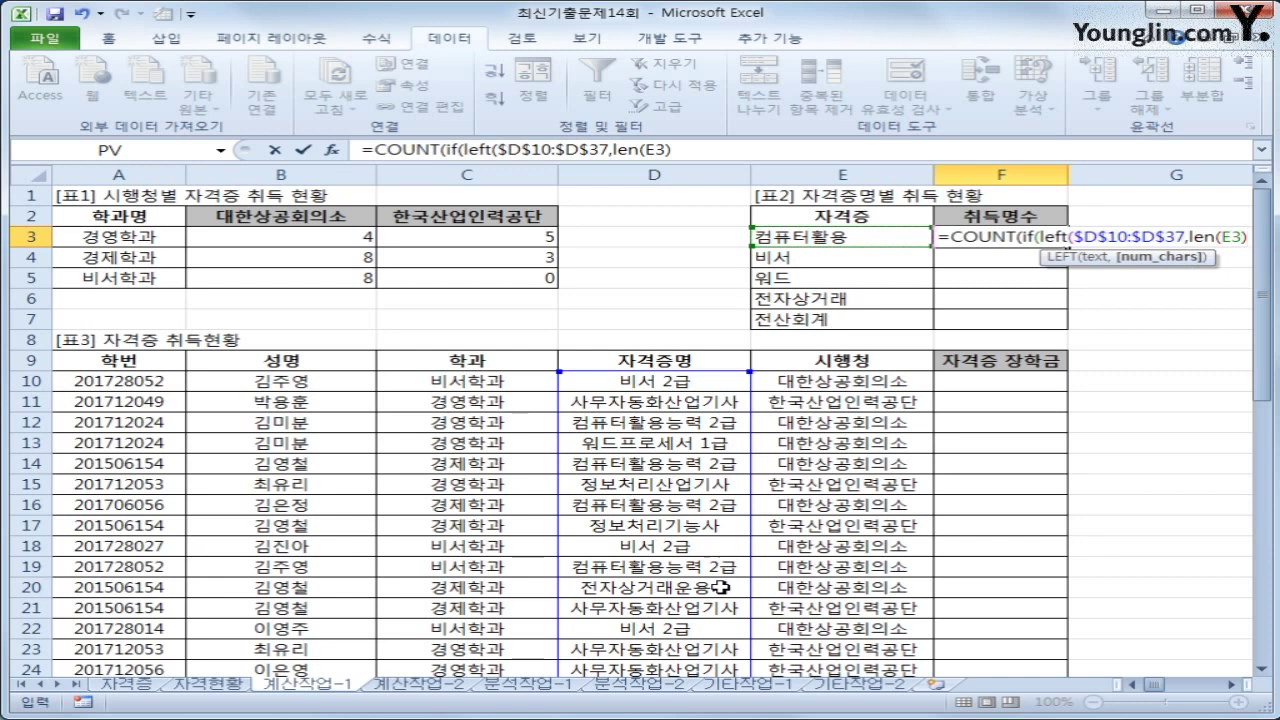
text())
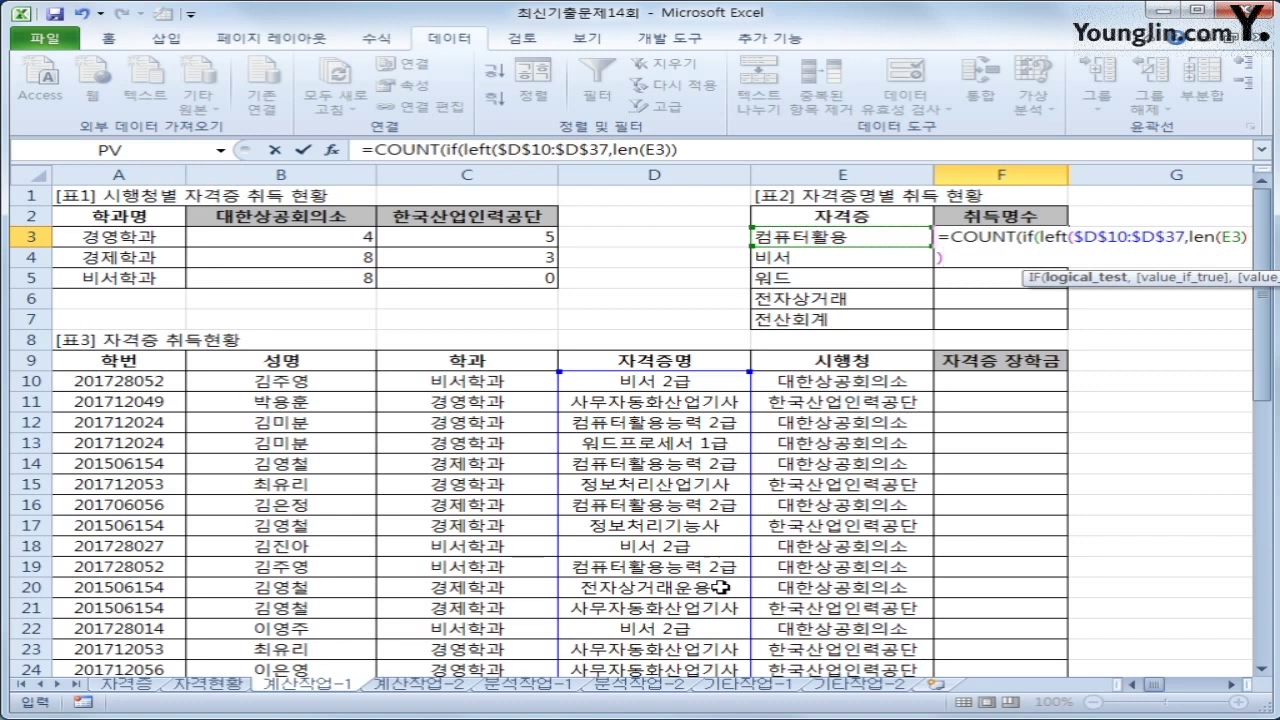
text(=)
key(Left)
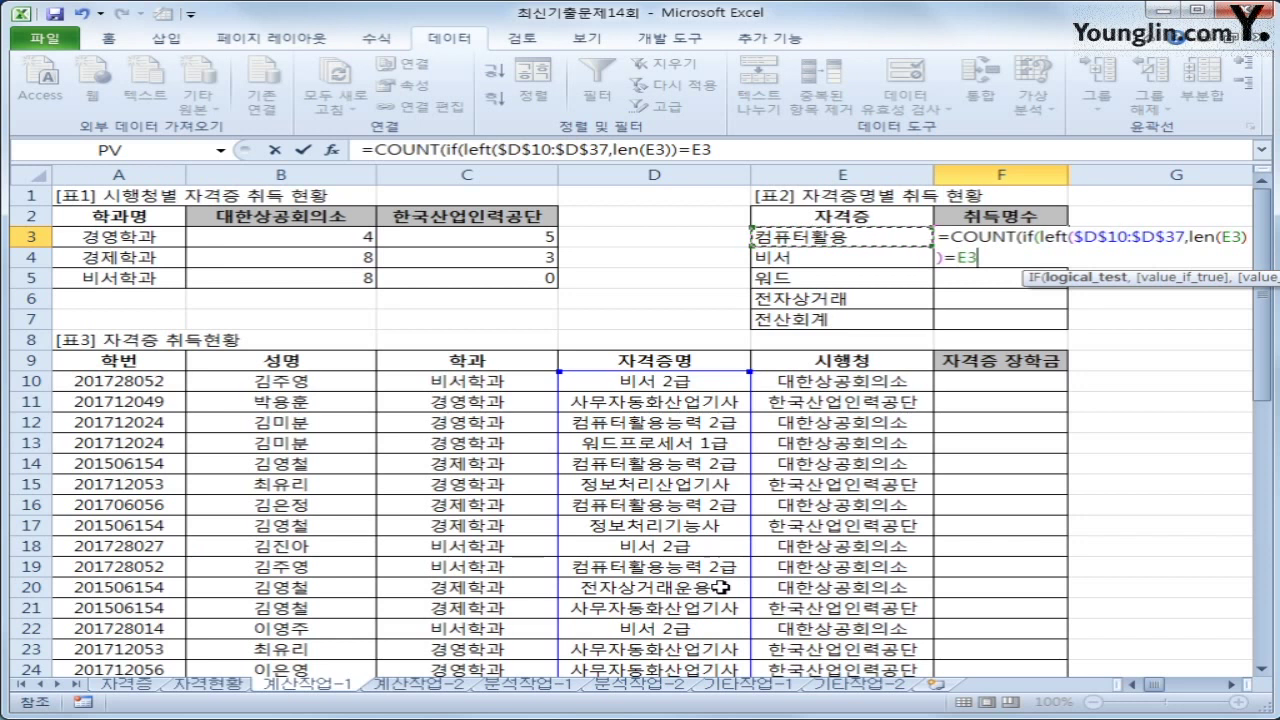
Give the absolute 학번 range $A$10:$A$37 as the IF function's true value and close the IF
text(,)
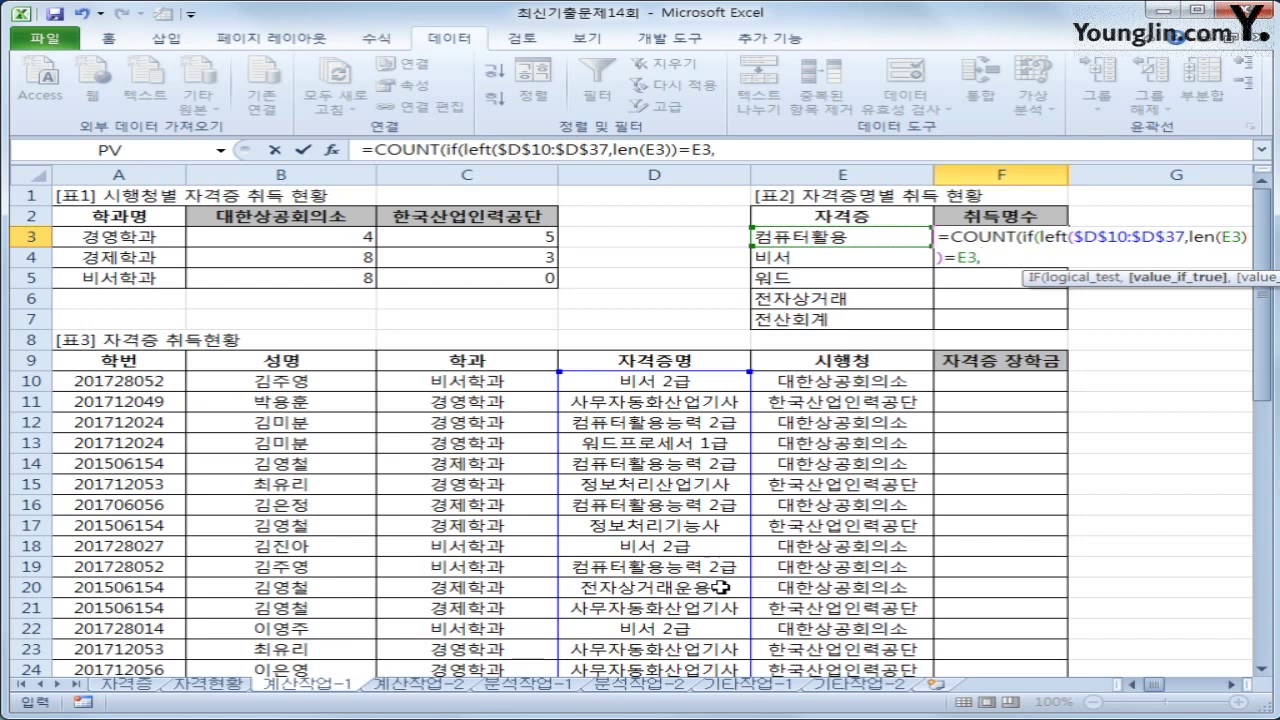
click(92, 380)
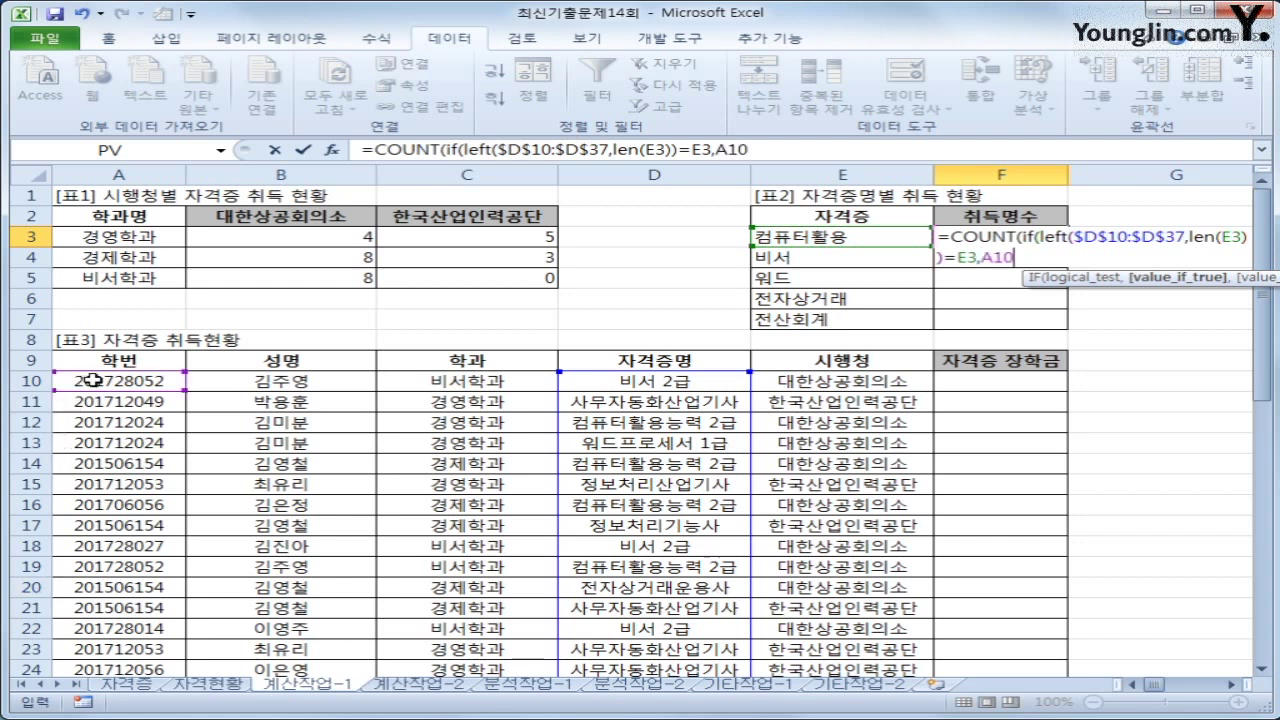
drag(92, 380, 133, 593)
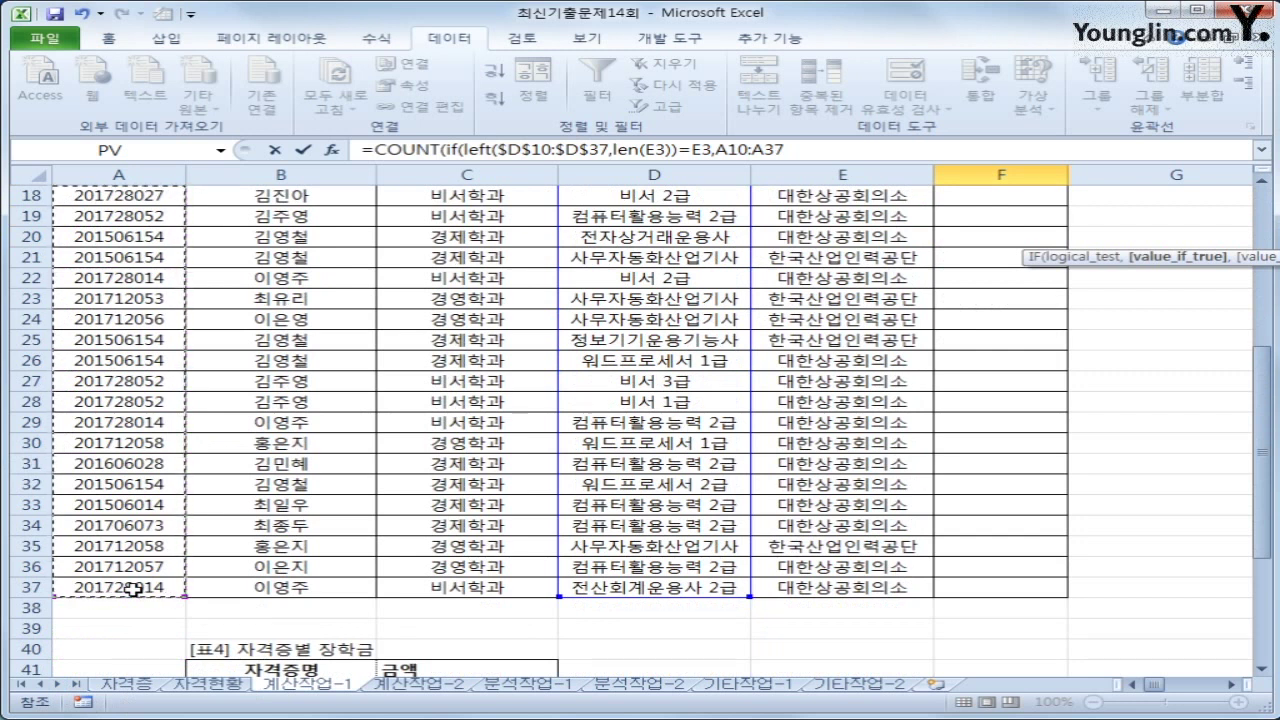
scroll(133, 589, up, 4)
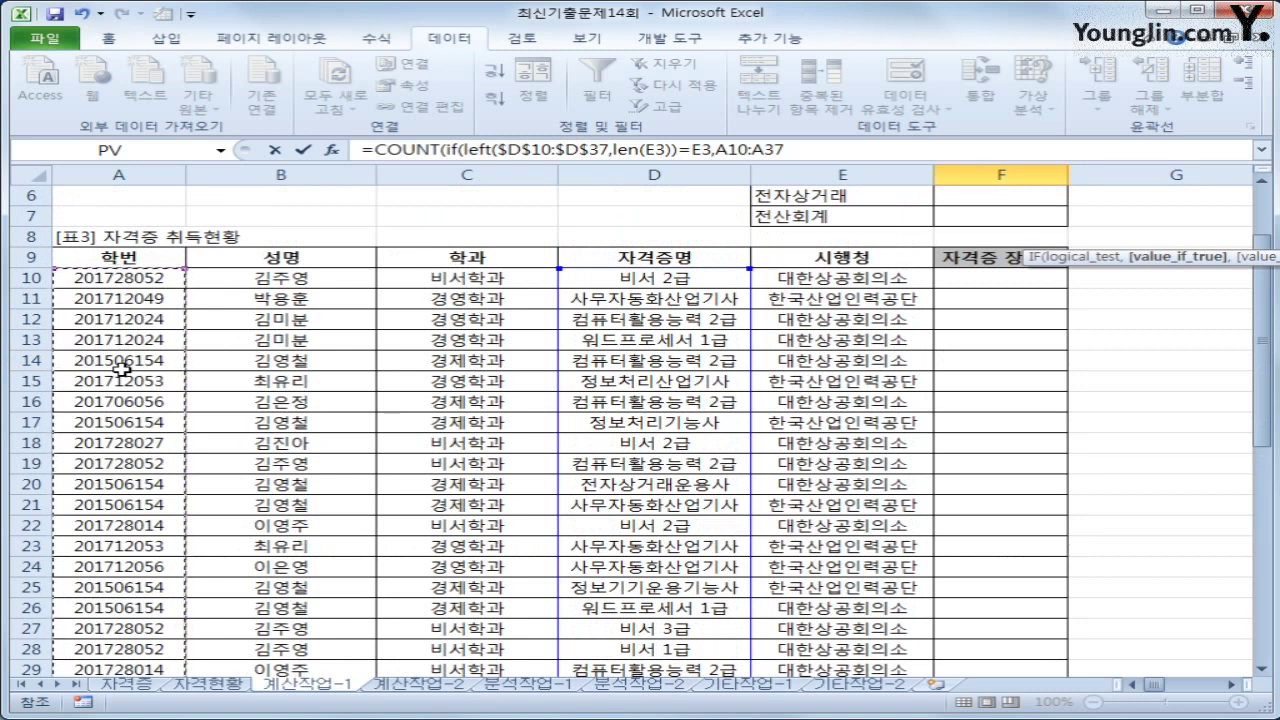
key(F4)
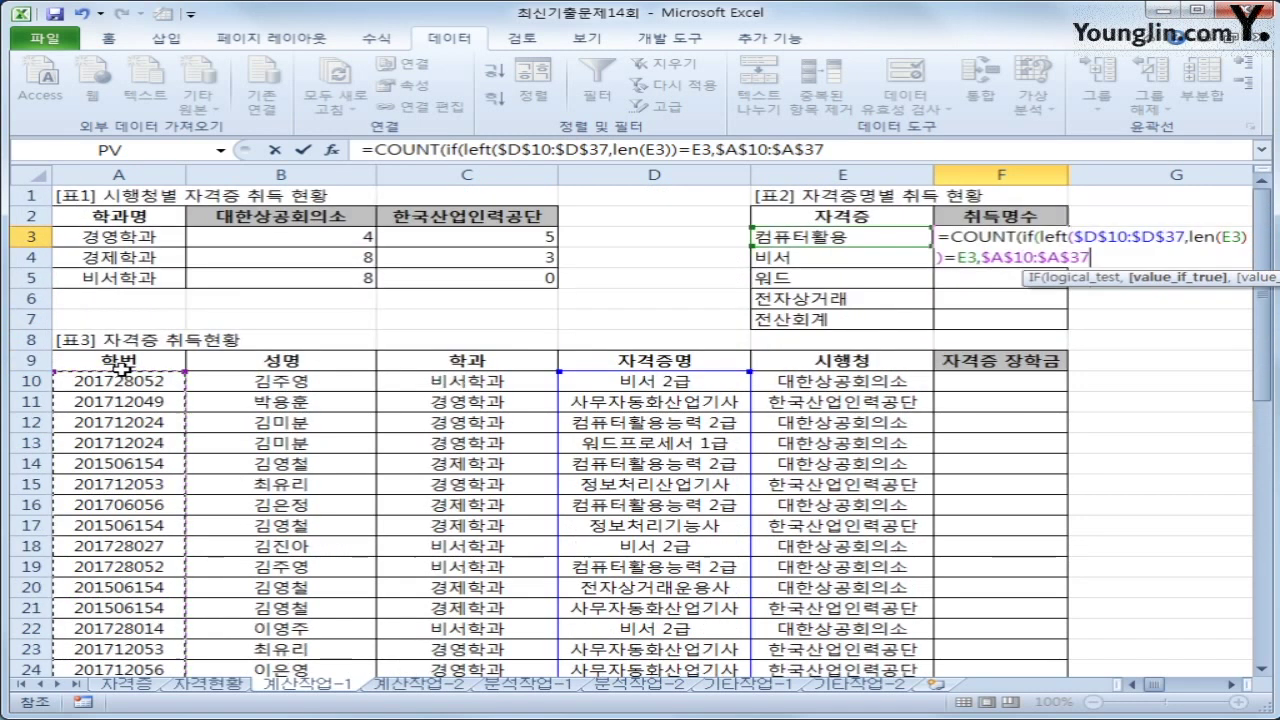
text())
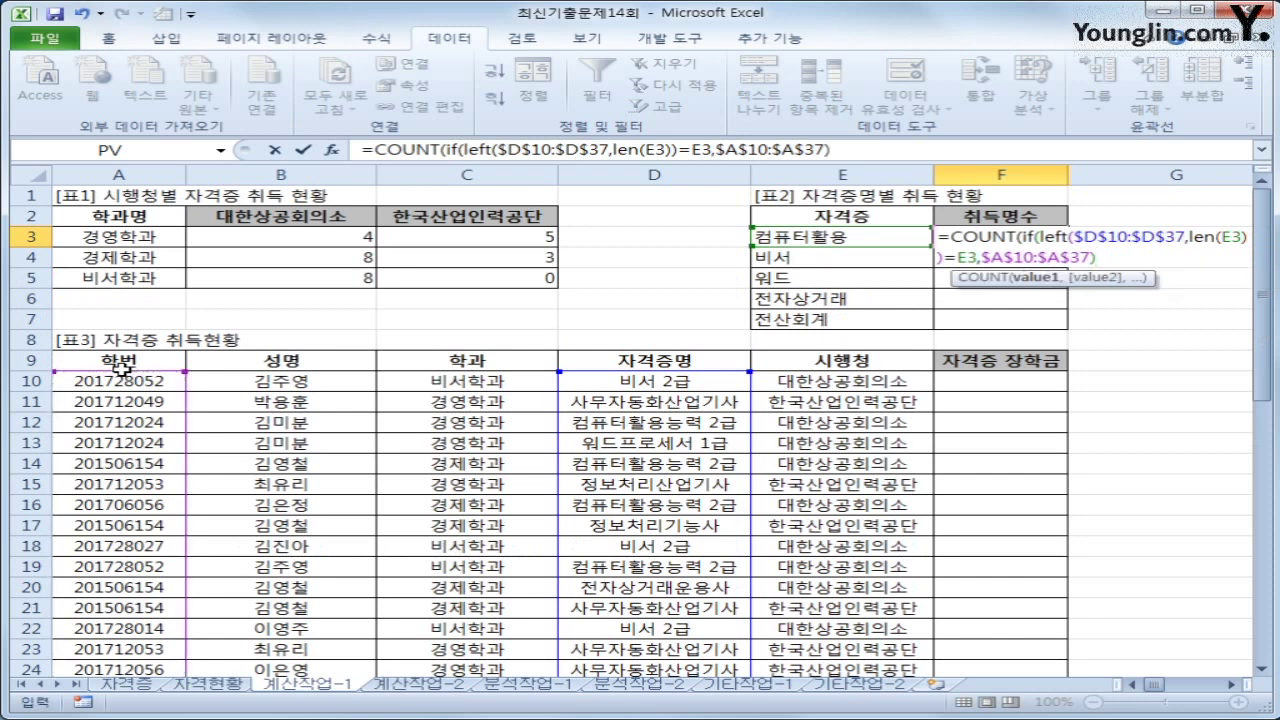
Enter the F3 COUNT formula as an array formula, accept the proposed closing parenthesis, and fill it down to F7
key(Return)
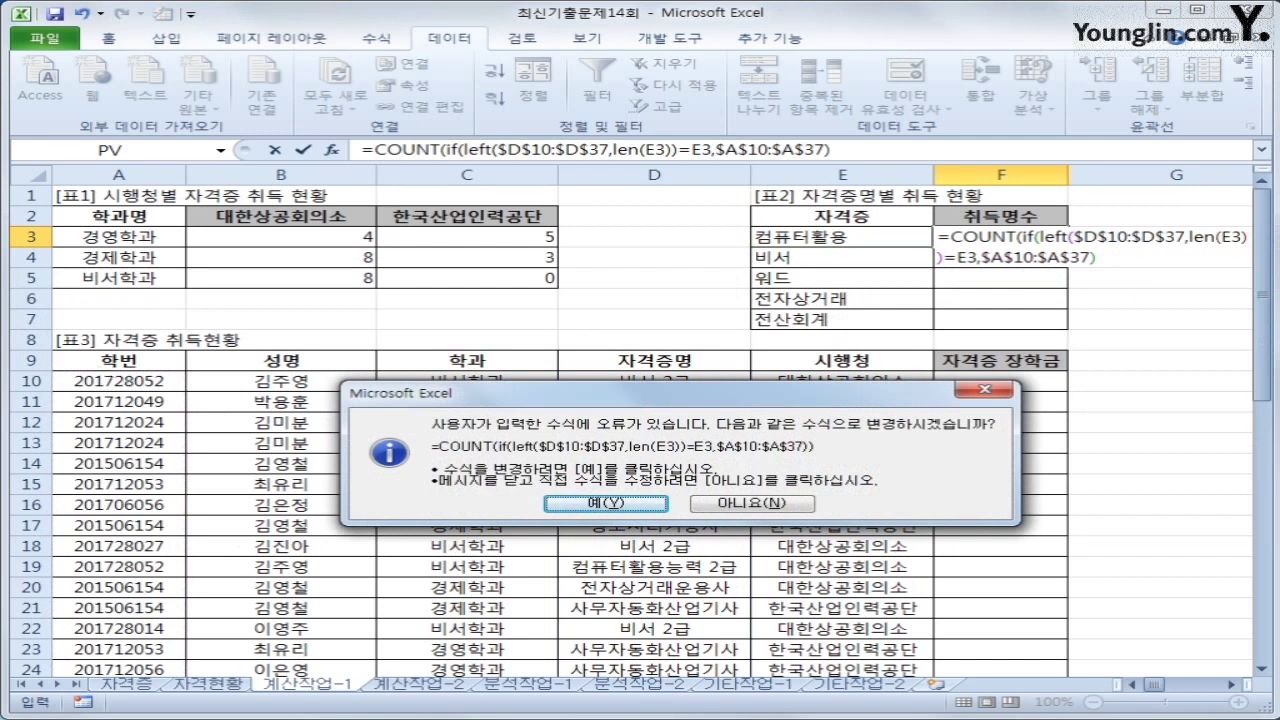
click(585, 503)
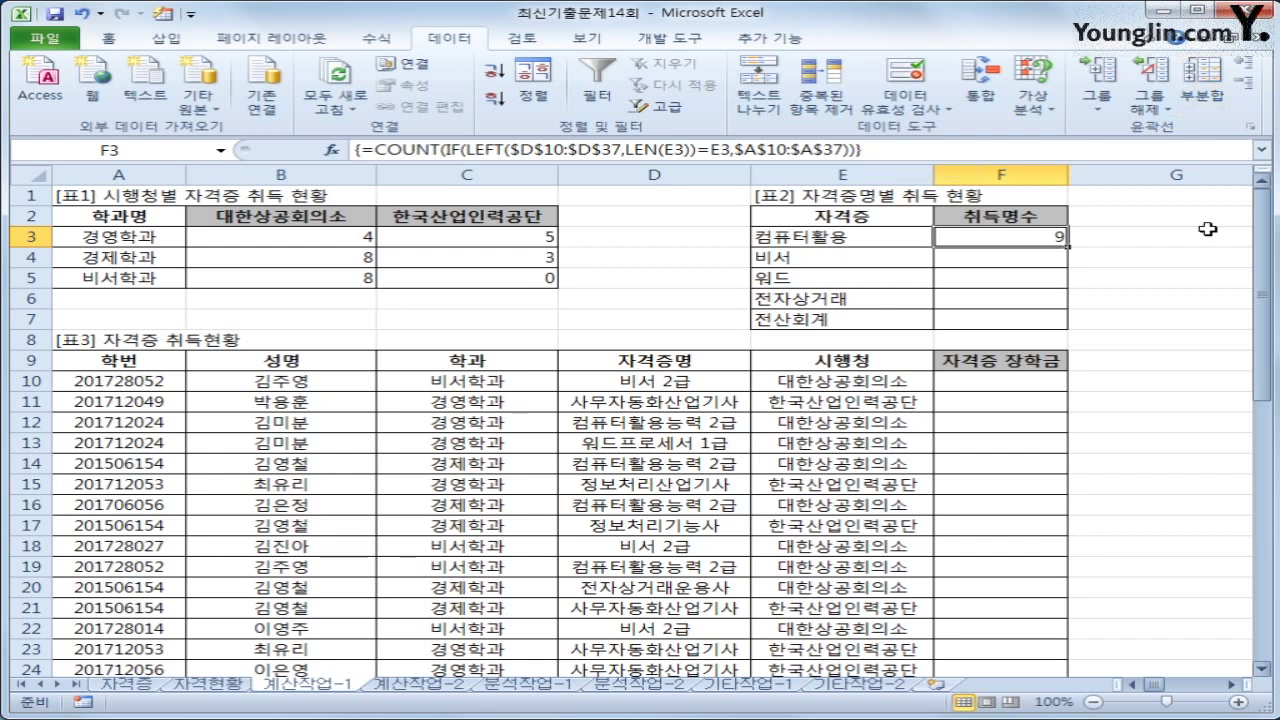
drag(1069, 244, 1069, 326)
click(1052, 318)
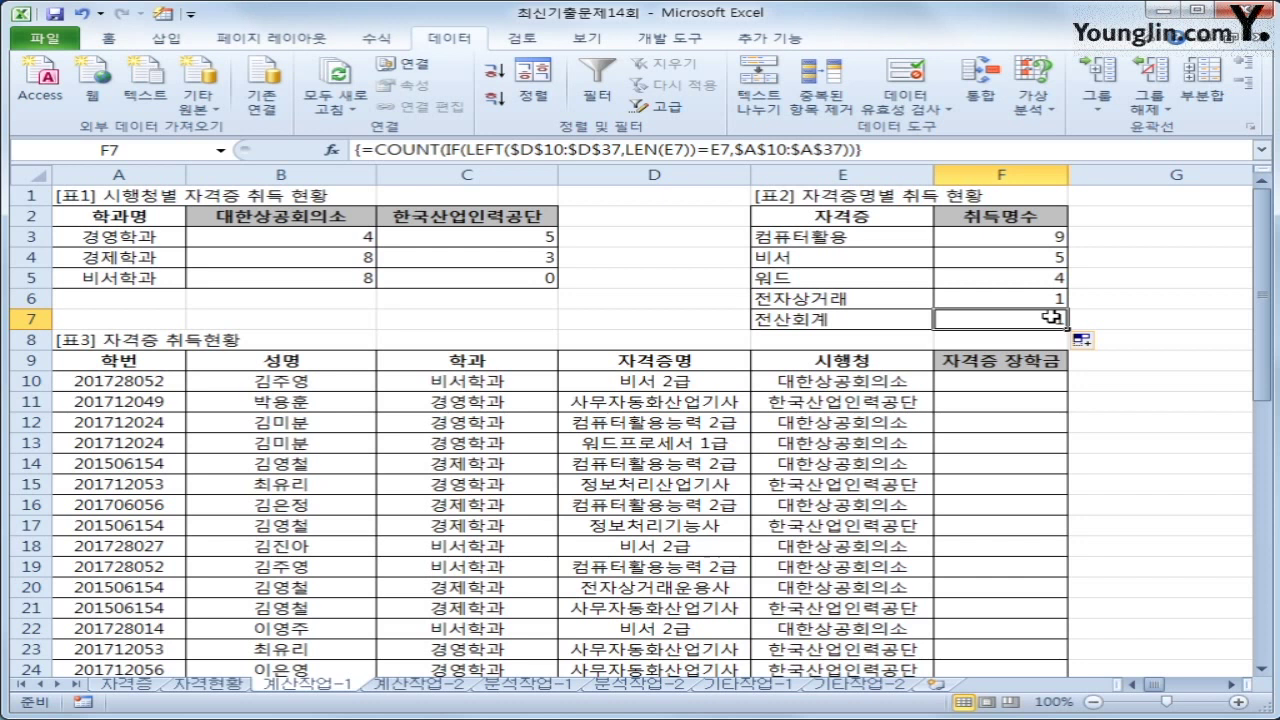
Examine the 자격증명 and 금액 entries in 표4 (B42:C51) against the 자격증명 and 자격증 장학금 columns of 표3
scroll(1070, 380, down, 7)
scroll(957, 461, down, 2)
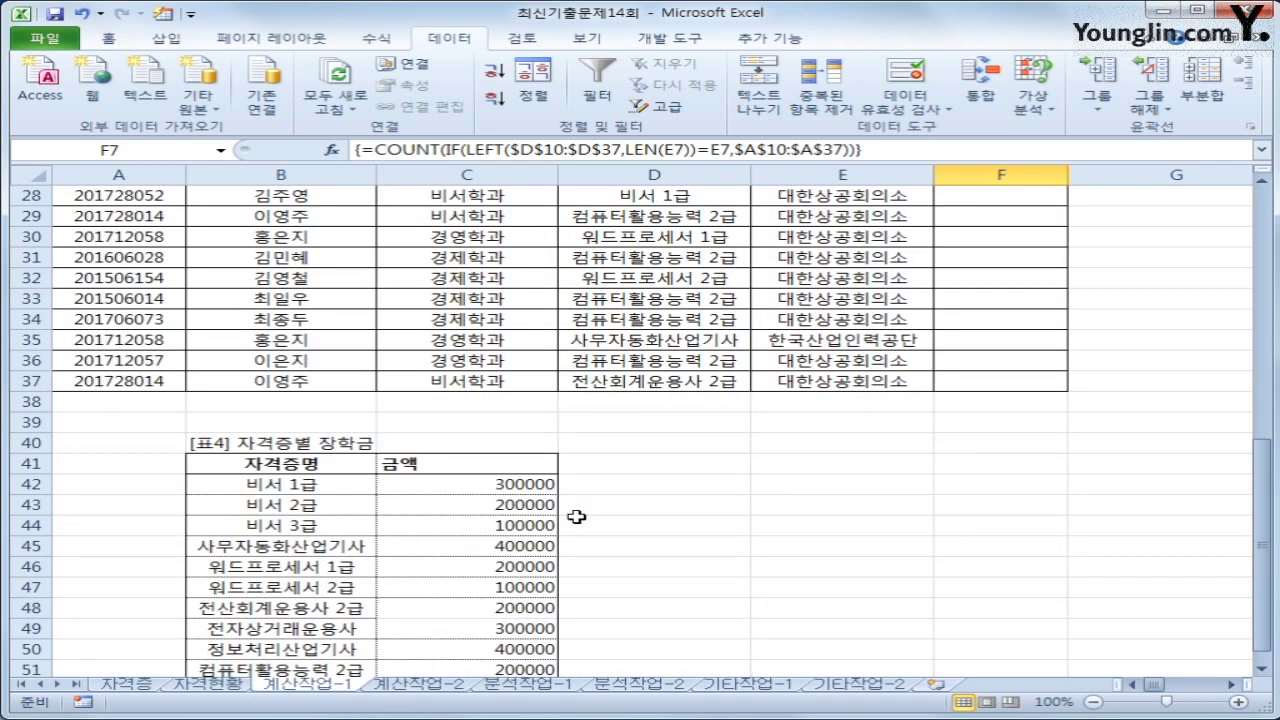
scroll(572, 515, down, 2)
drag(266, 362, 397, 543)
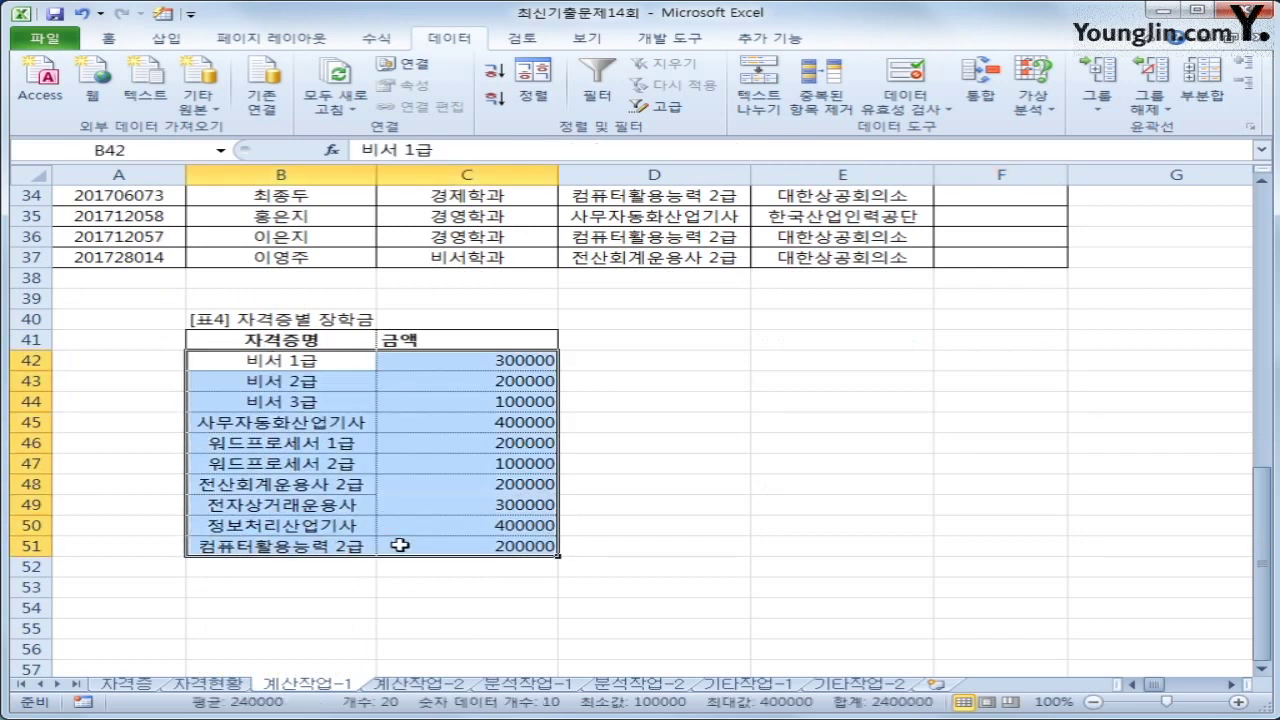
scroll(400, 545, up, 10)
click(988, 315)
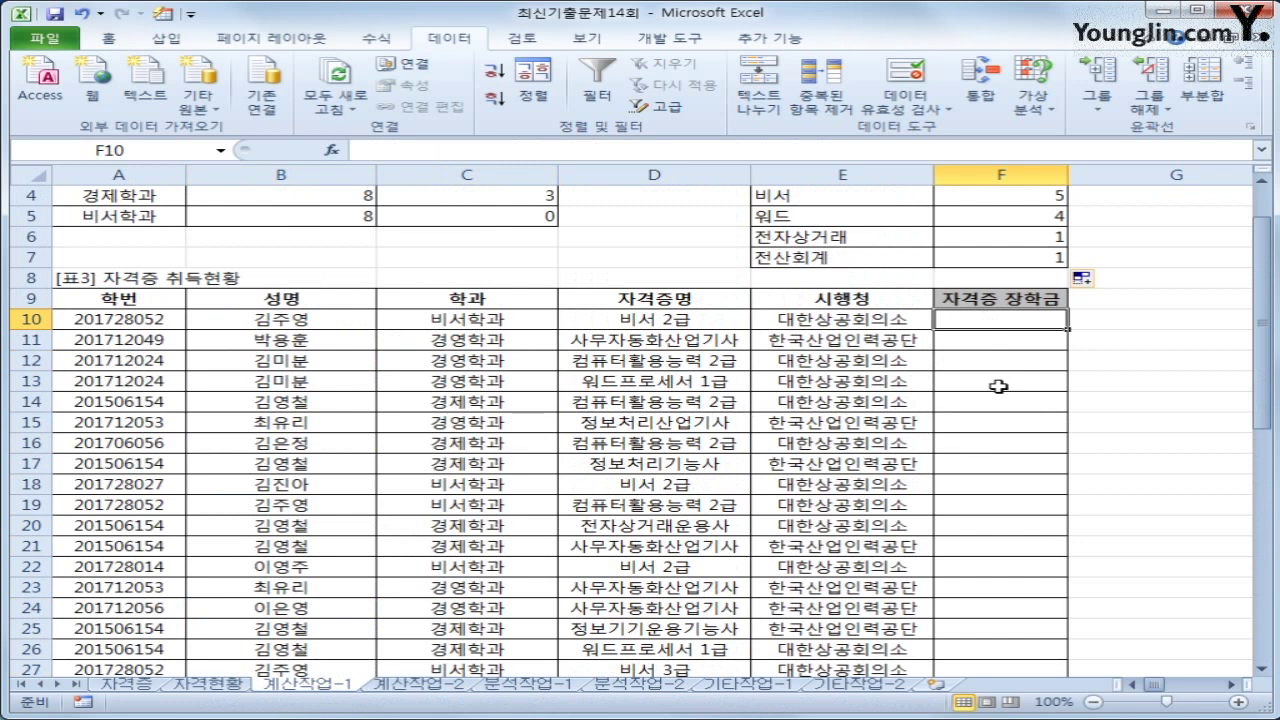
scroll(998, 386, down, 8)
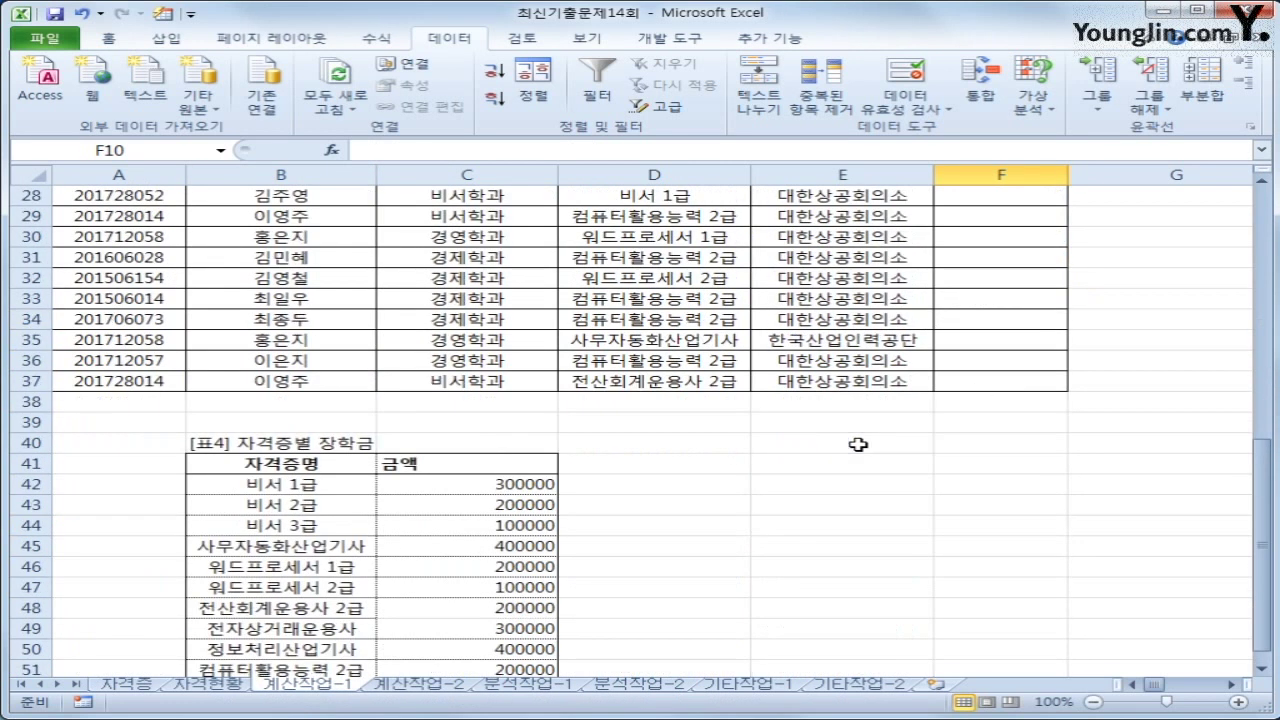
drag(305, 494, 437, 591)
click(652, 581)
scroll(652, 581, up, 8)
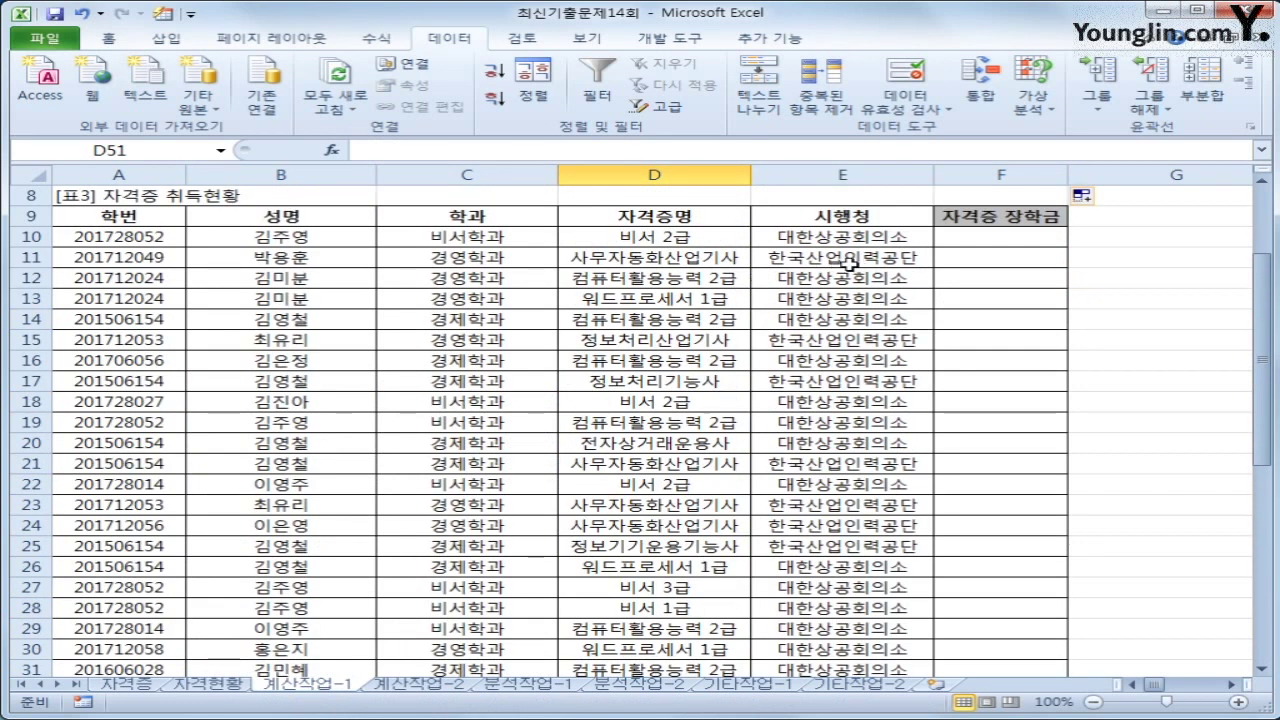
scroll(663, 466, down, 8)
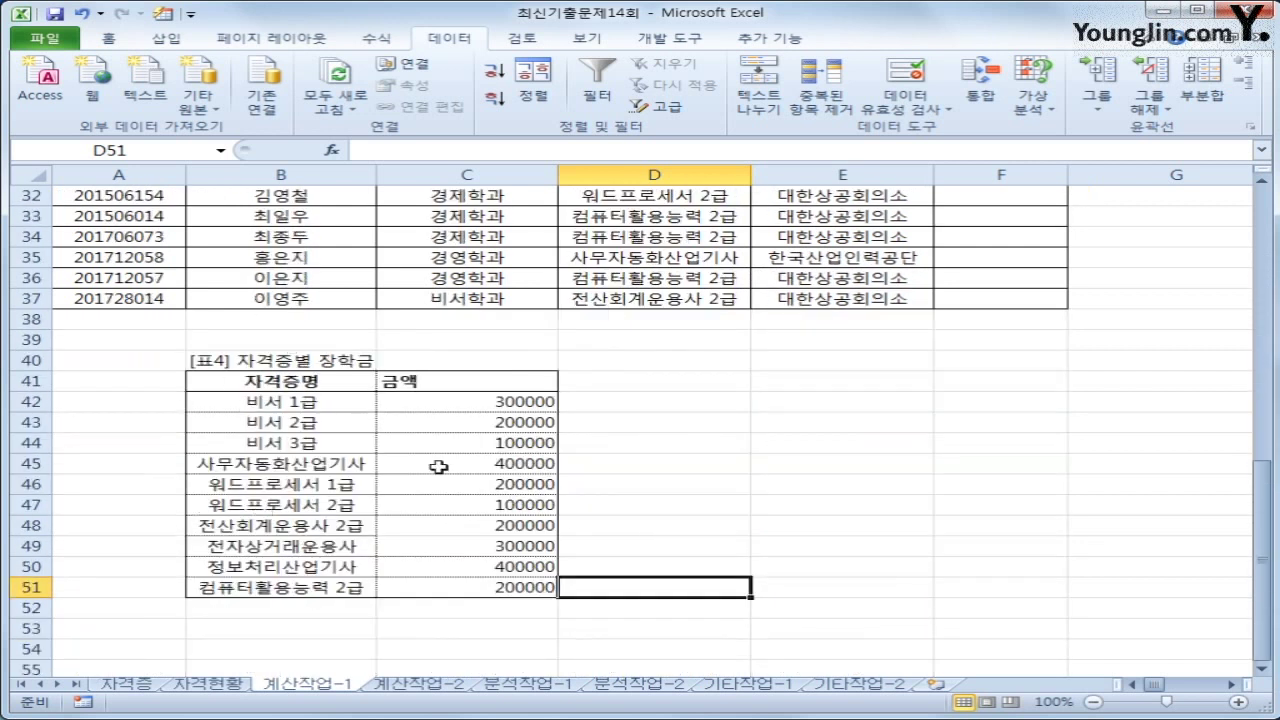
scroll(993, 436, up, 8)
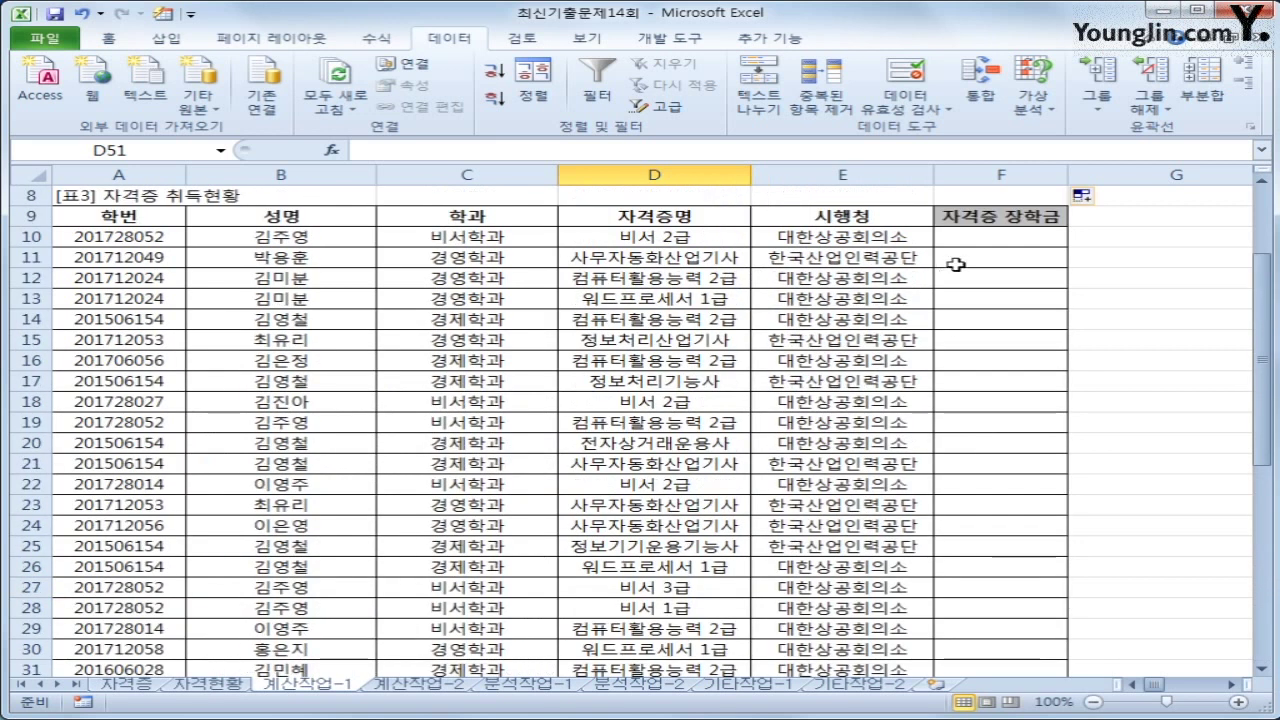
click(975, 243)
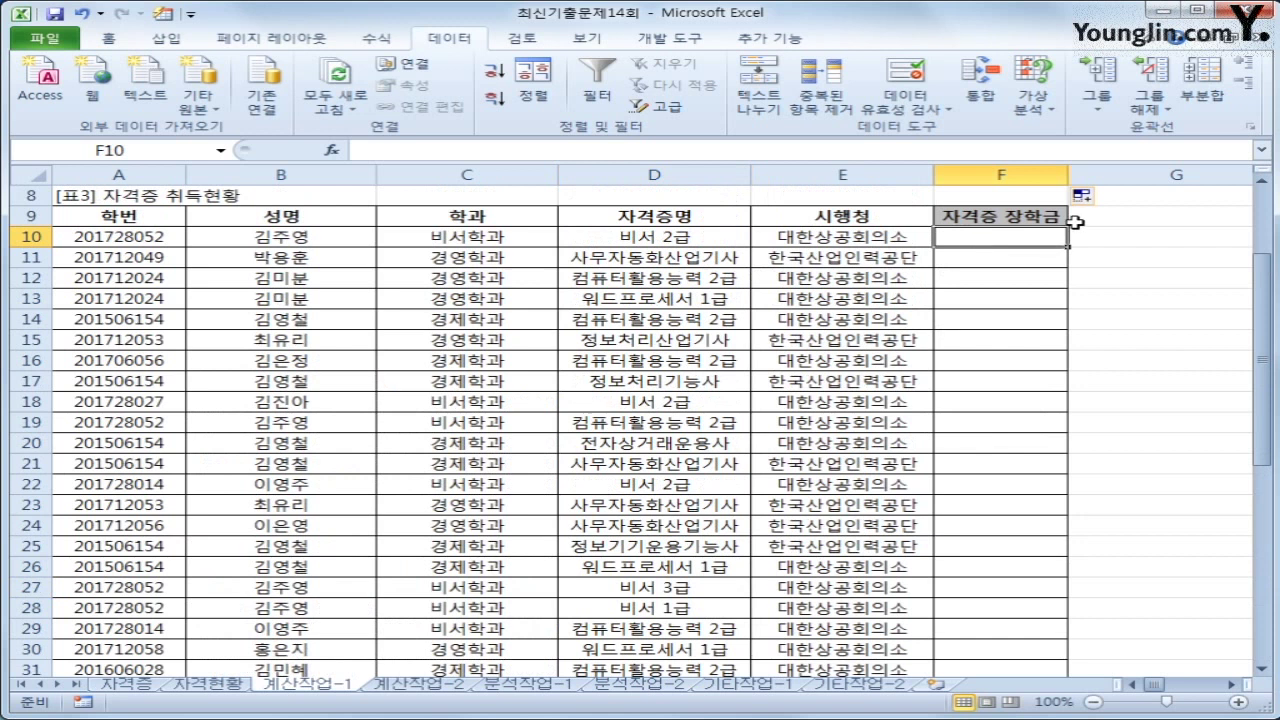
text(=)
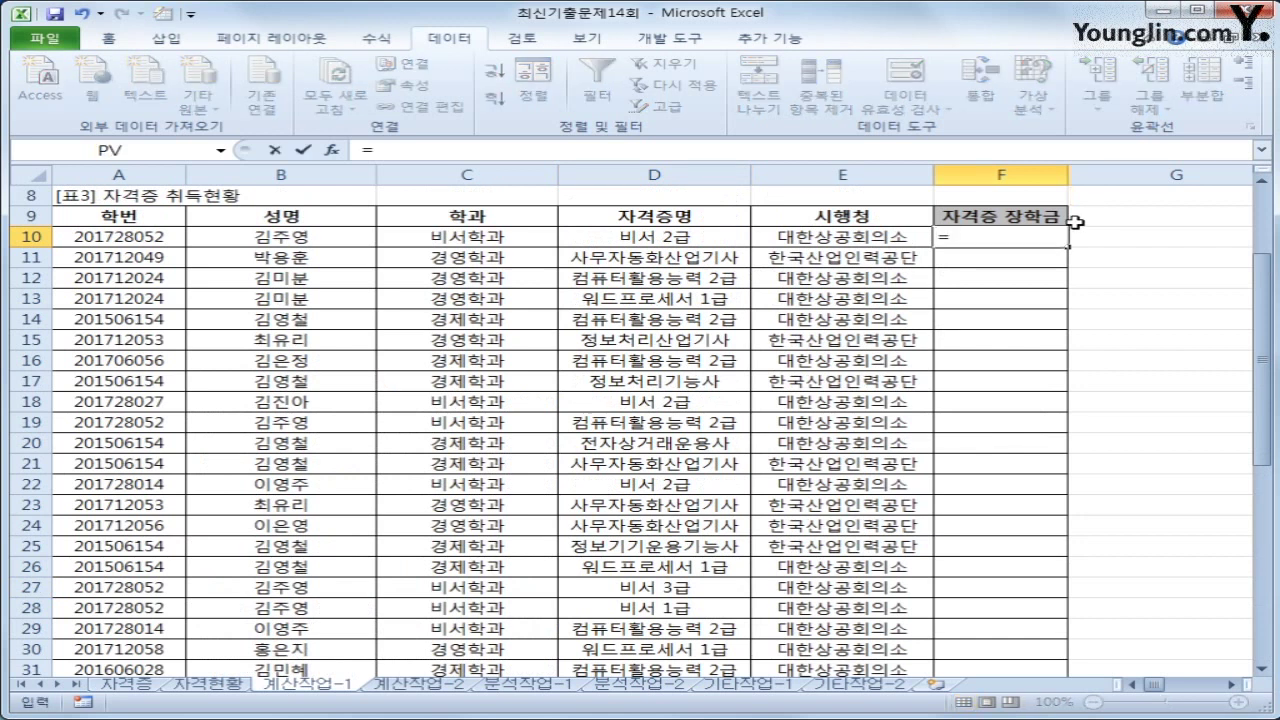
text(if()
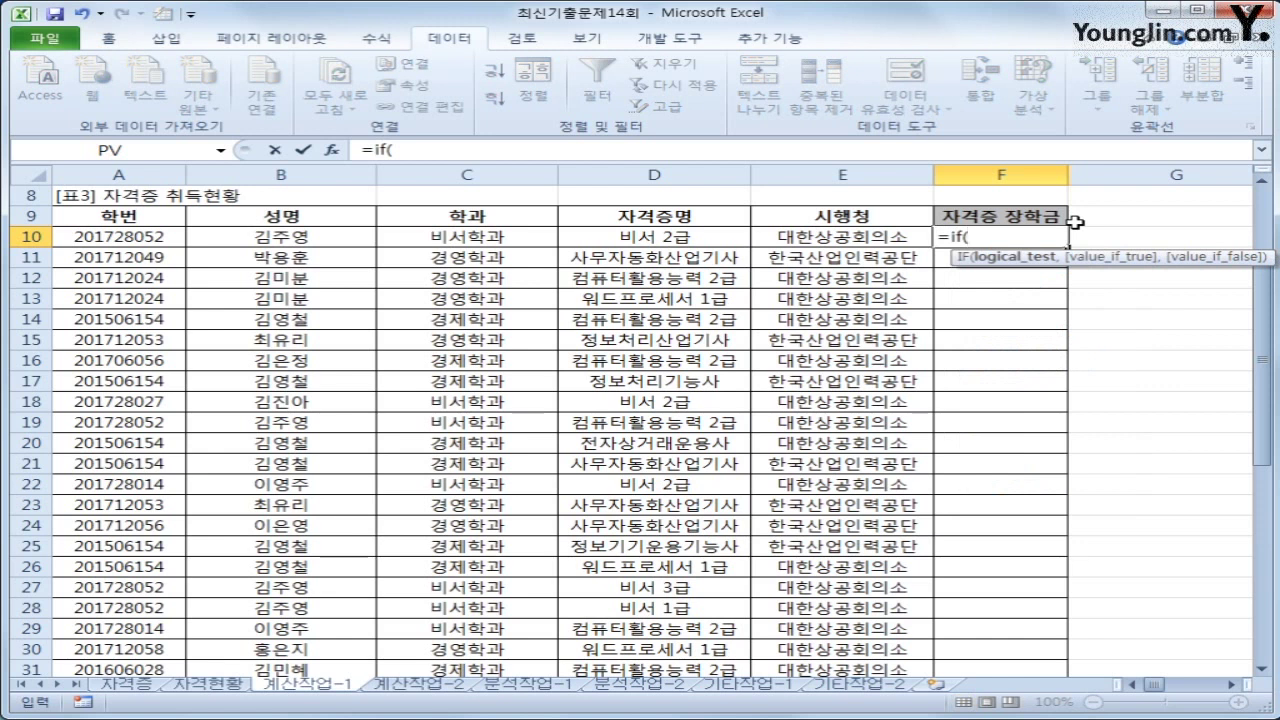
key(BackSpace)
key(BackSpace)
key(BackSpace)
key(BackSpace)
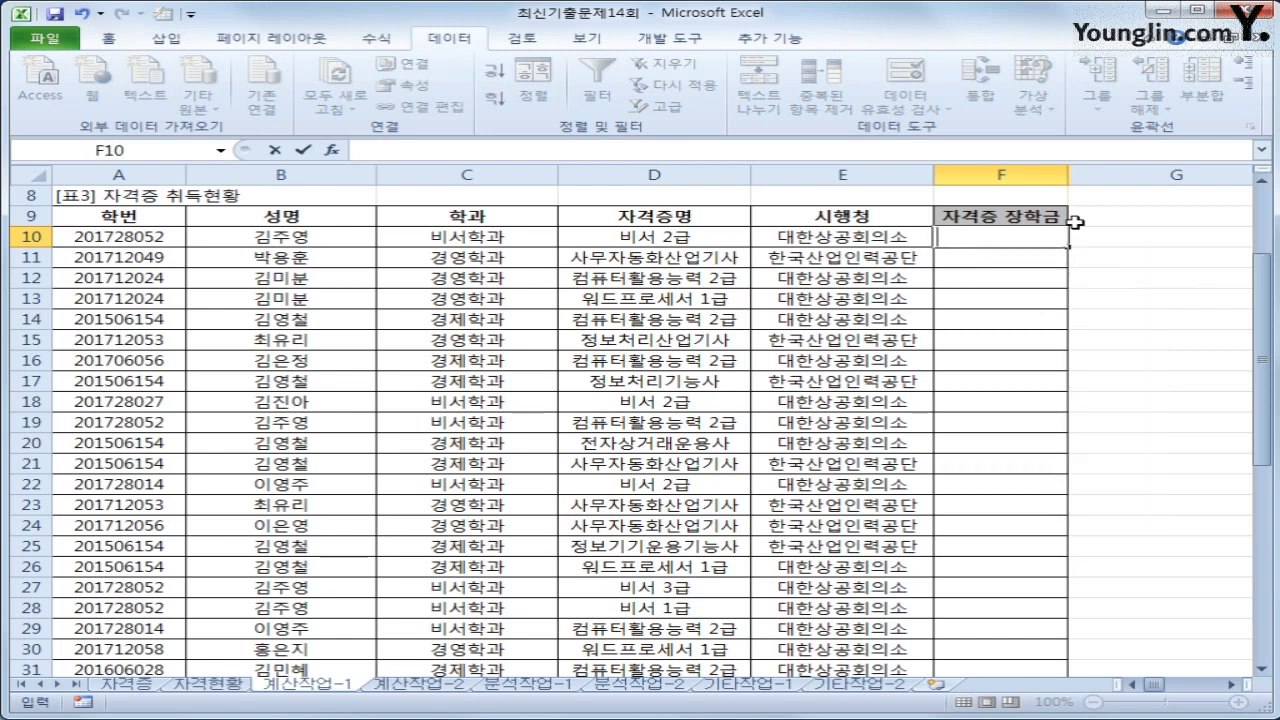
Start a VLOOKUP formula in F10 with D10 as lookup value and the absolute 표4 range $B$42:$C$51 as table array
text(=vl)
key(Tab)
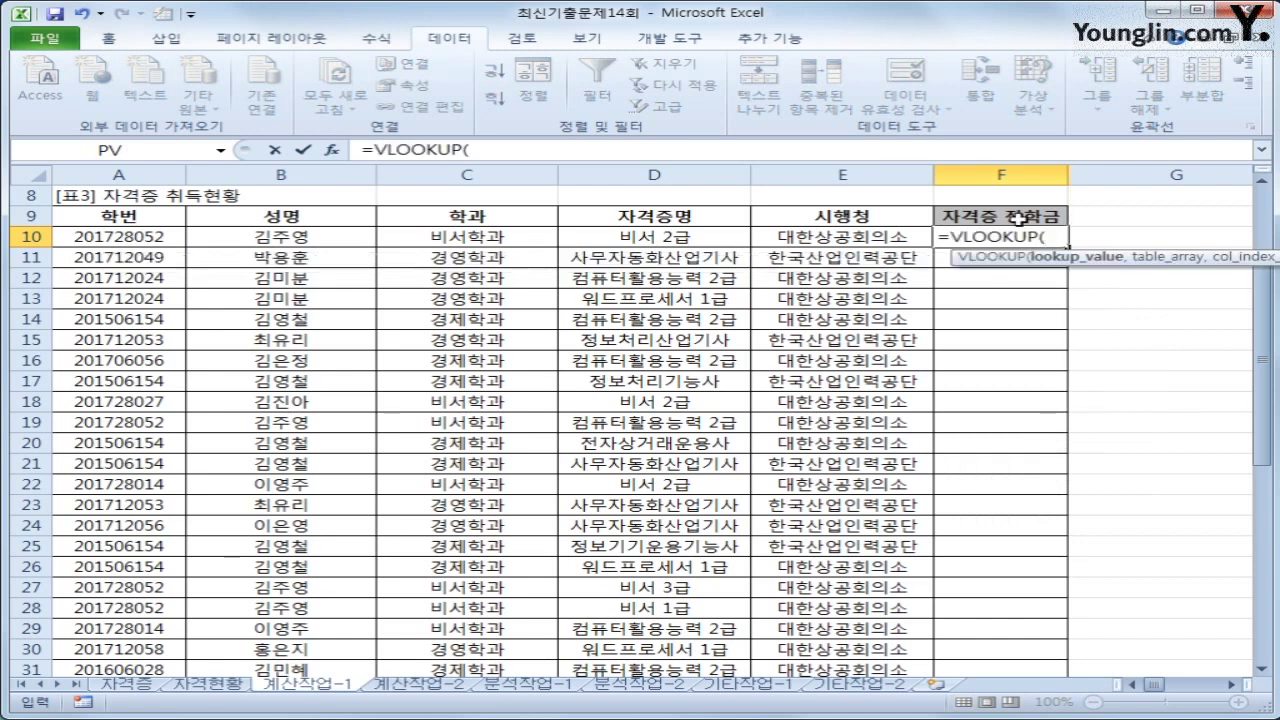
click(648, 235)
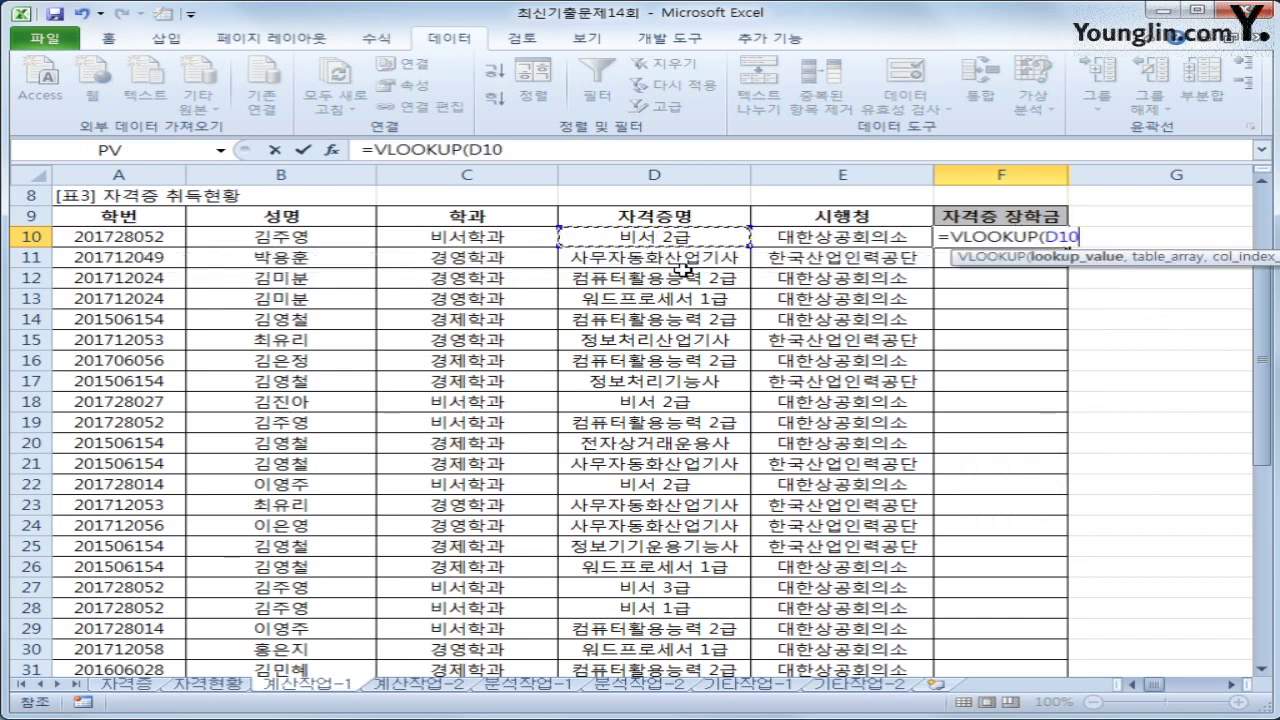
text(,)
scroll(683, 268, down, 8)
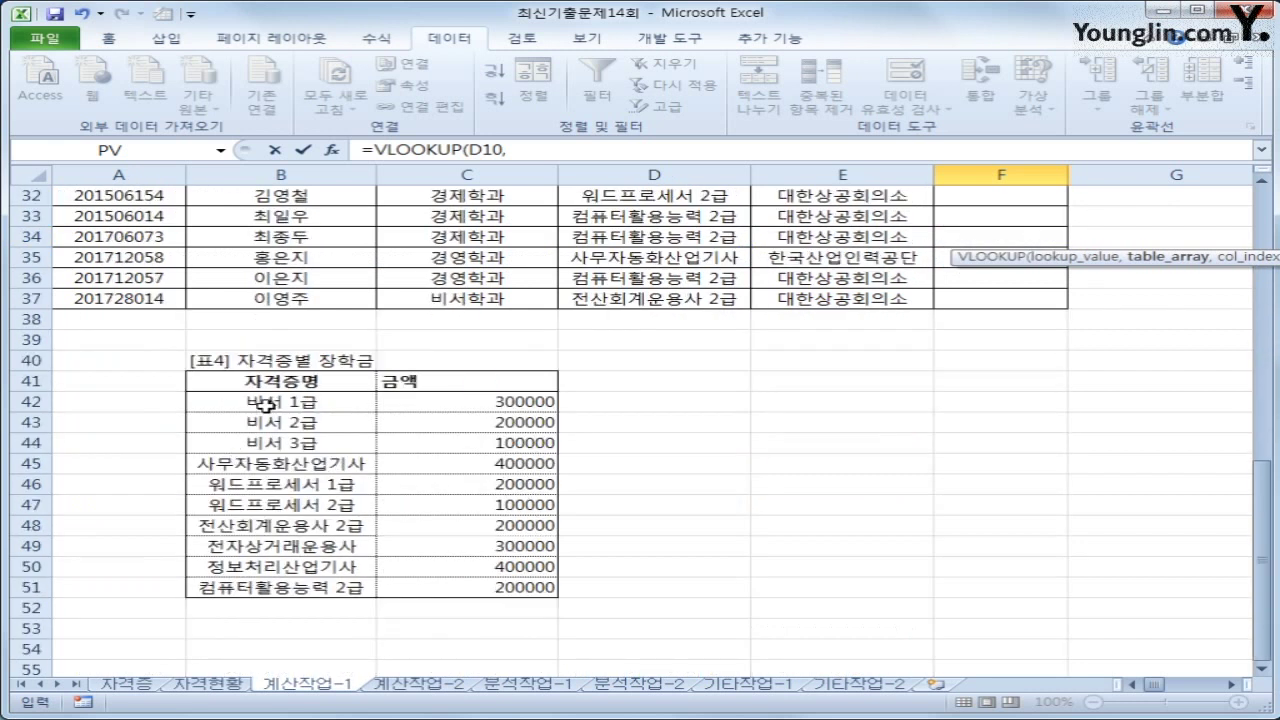
drag(265, 402, 414, 585)
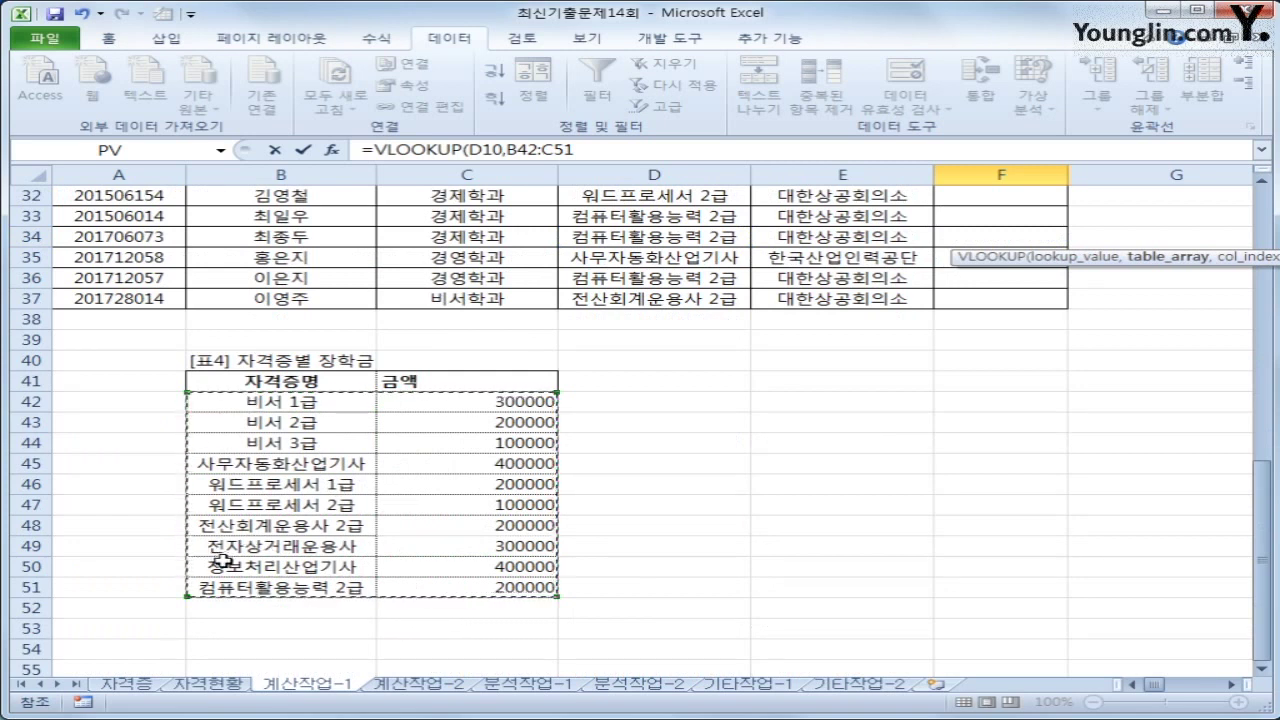
key(F4)
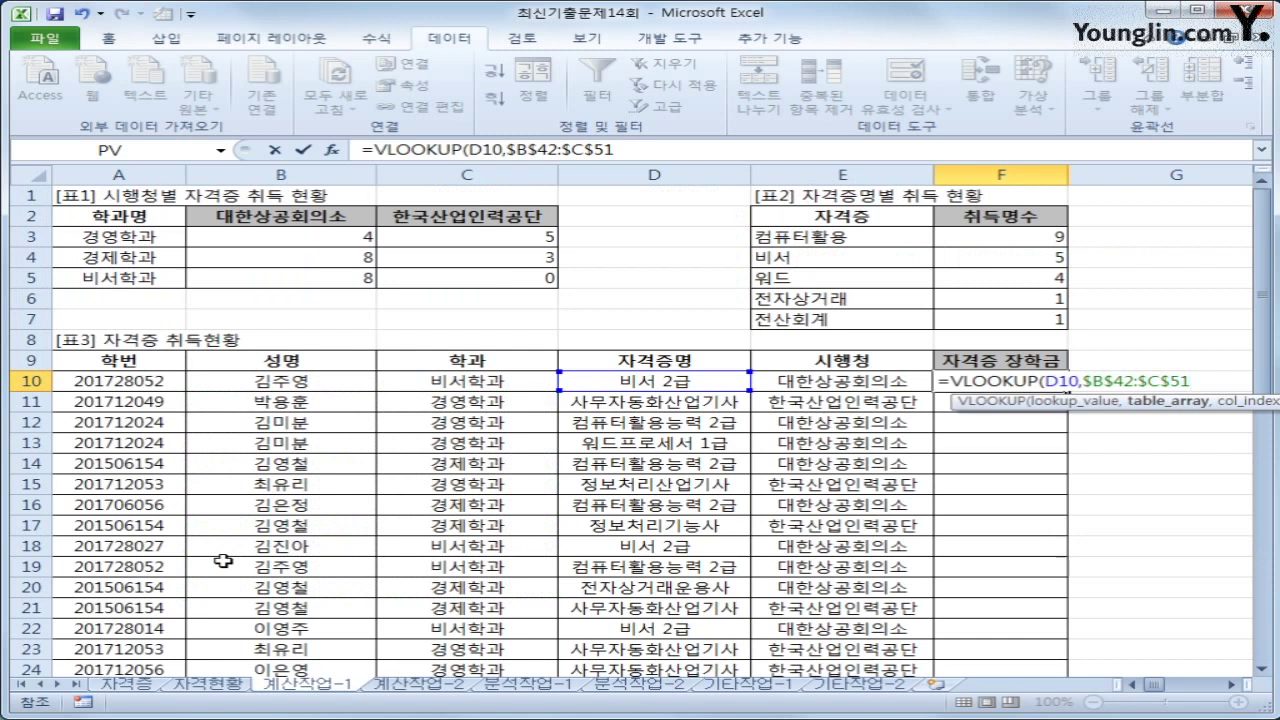
text(,)
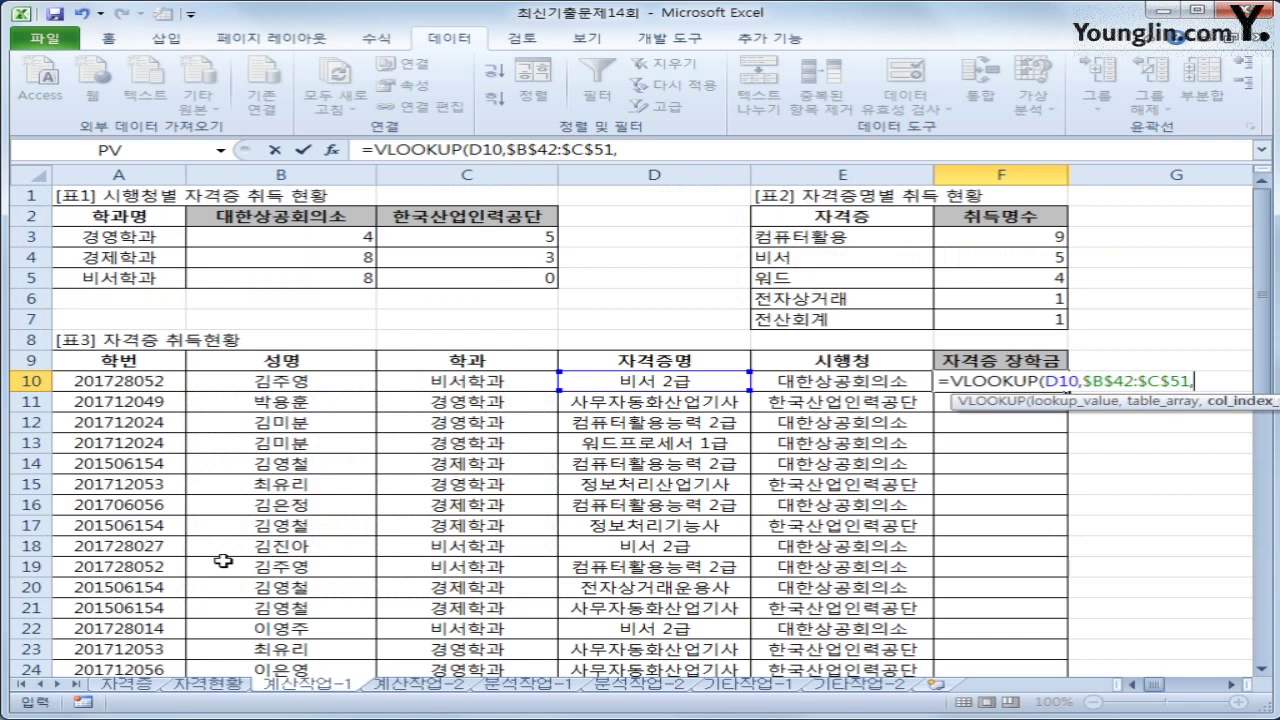
Complete the VLOOKUP with column index 2 and exact match 0, and fill the formula down the 자격증 장학금 column to F37
text(2)
text(,0)
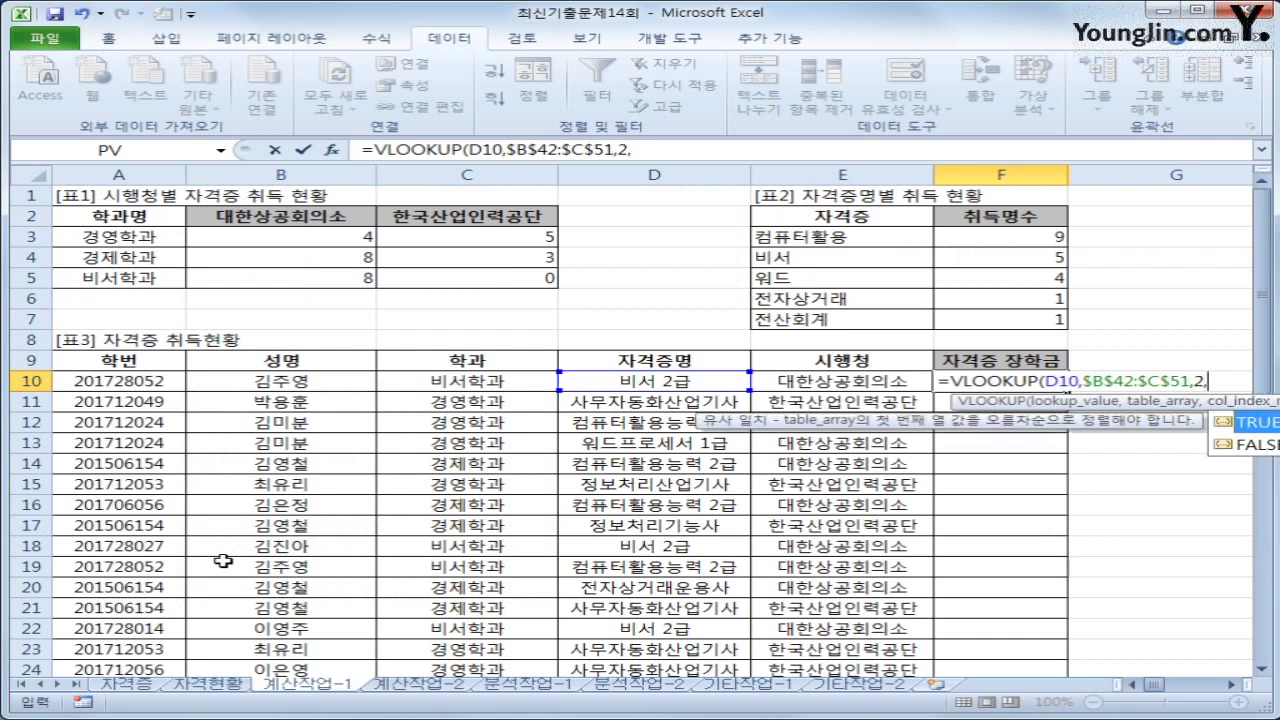
text())
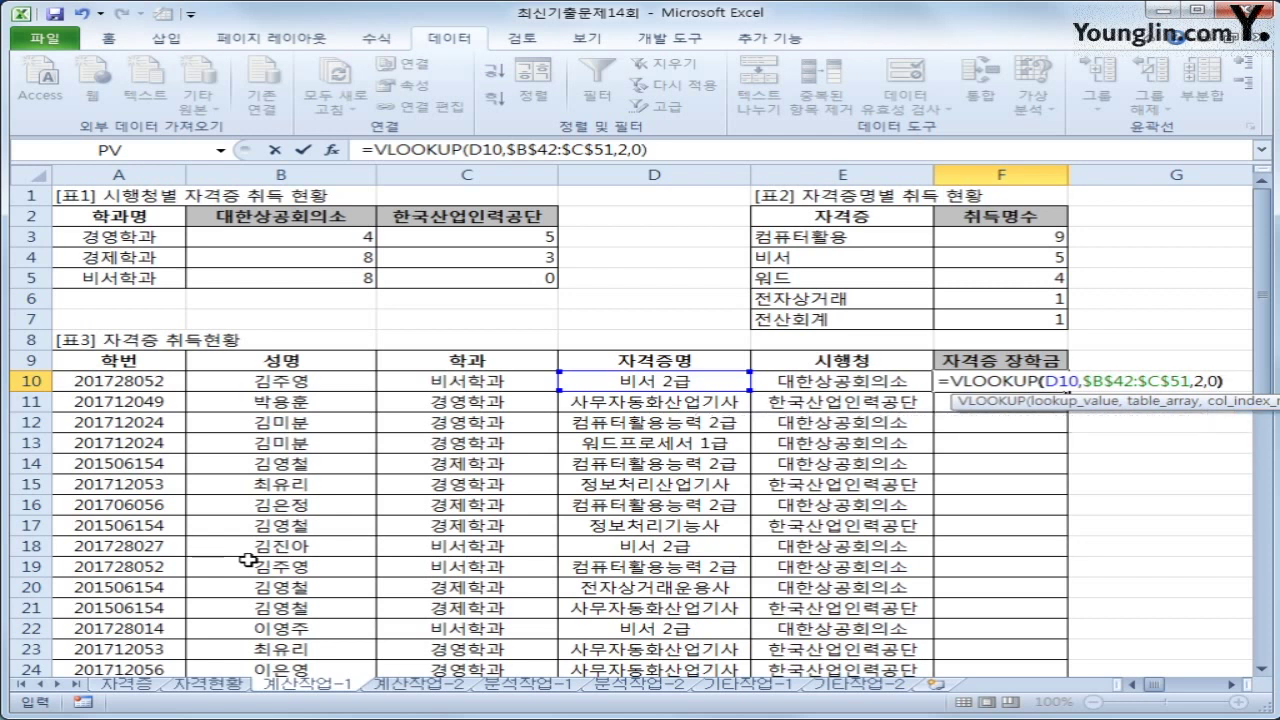
key(Return)
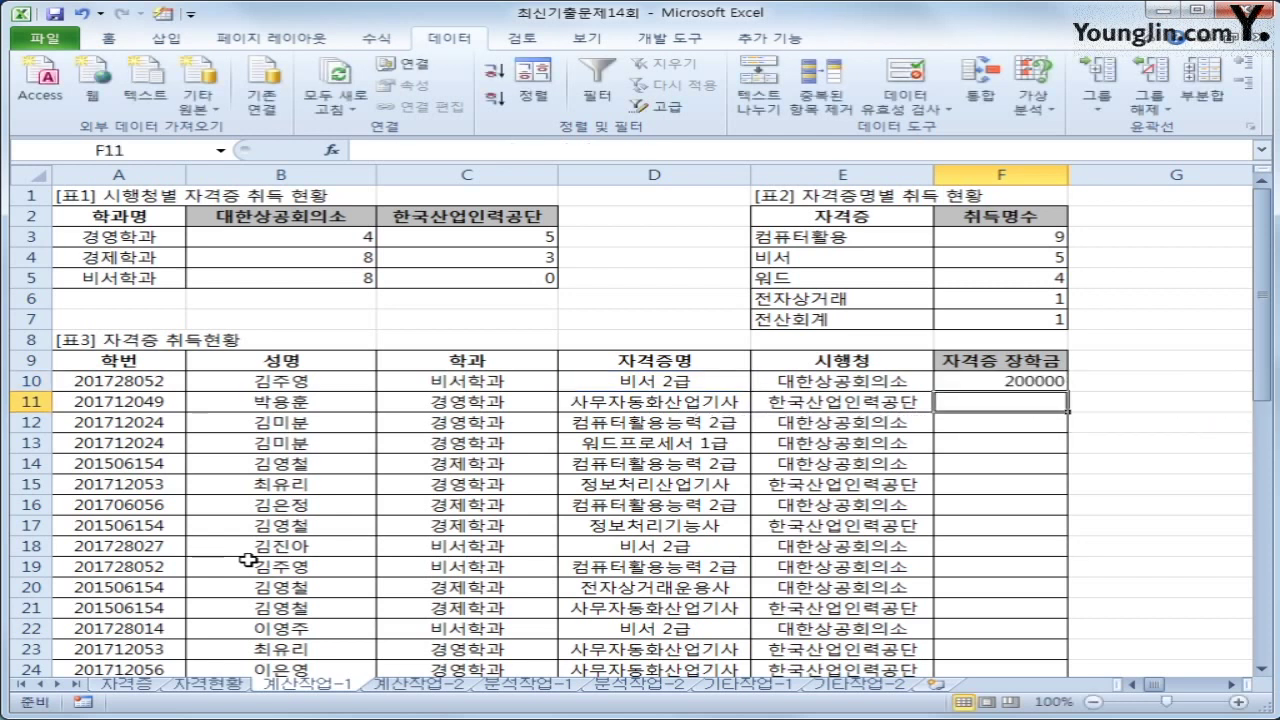
click(998, 386)
double_click(1066, 392)
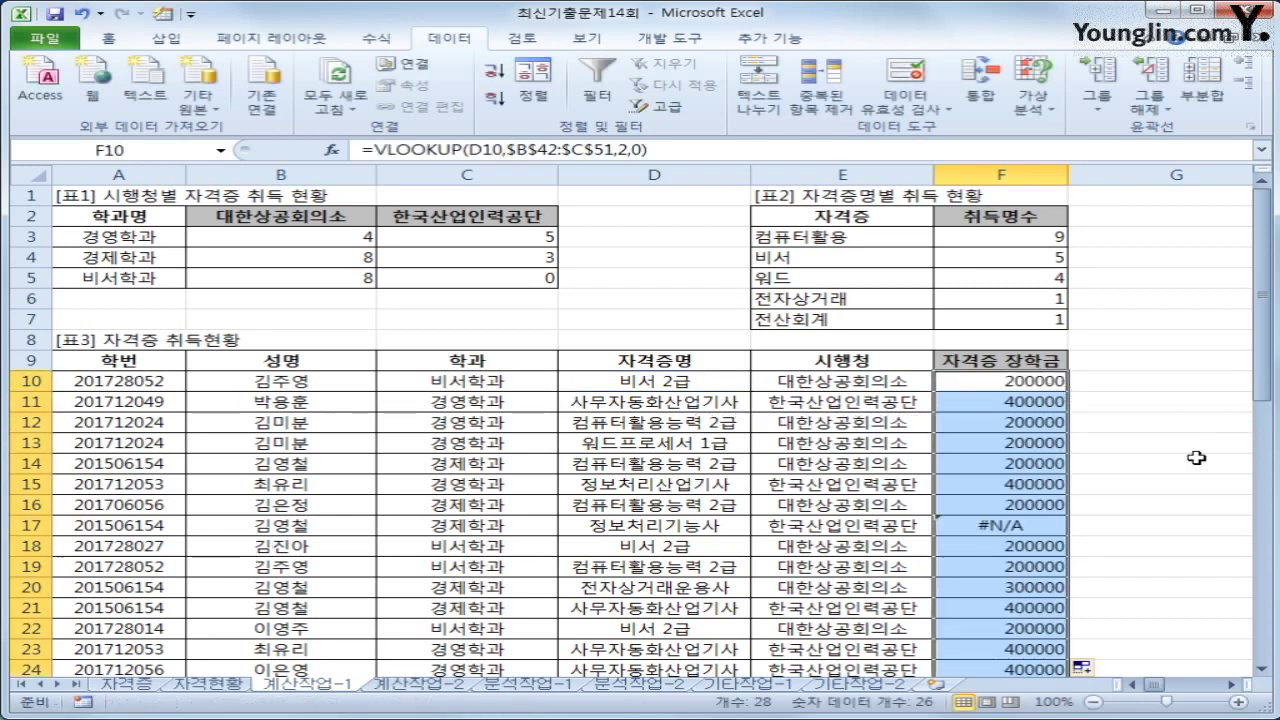
Check the #N/A cells in the 자격증 장학금 column and insert IF and ISERROR in front of the VLOOKUP in F10
scroll(1180, 480, down, 7)
scroll(1100, 498, up, 3)
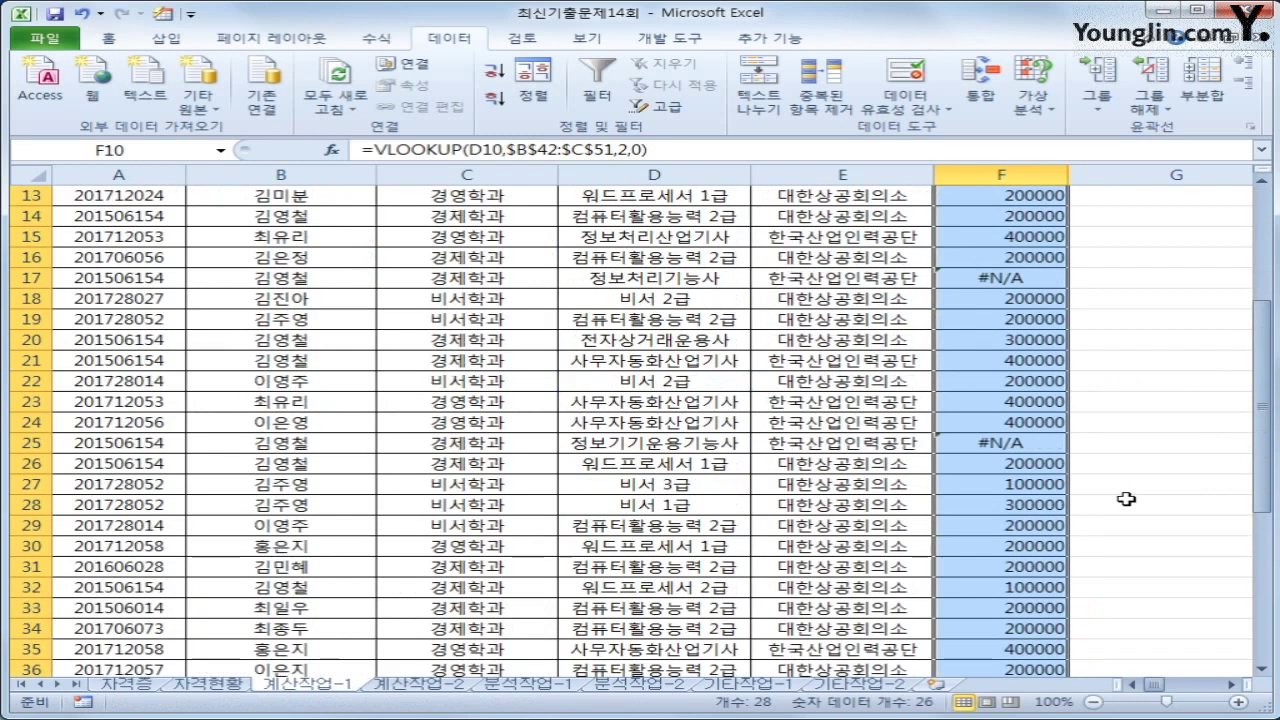
click(1008, 443)
click(990, 279)
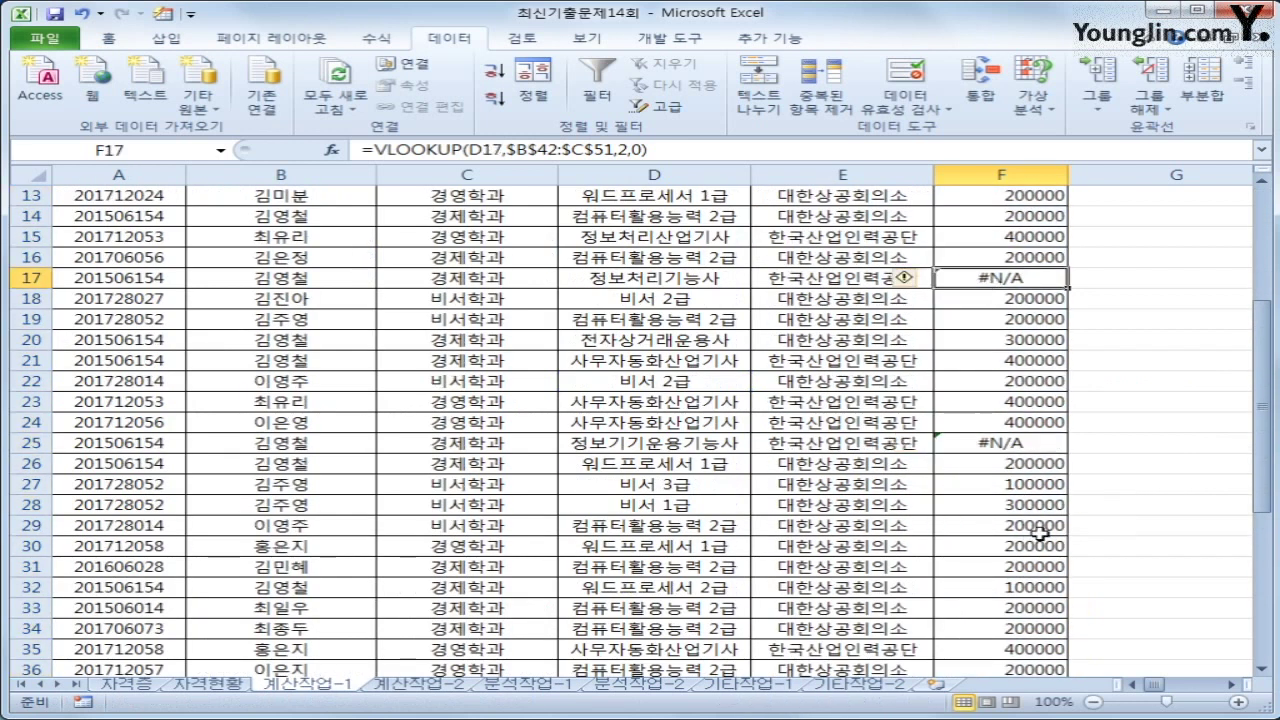
scroll(1035, 525, up, 3)
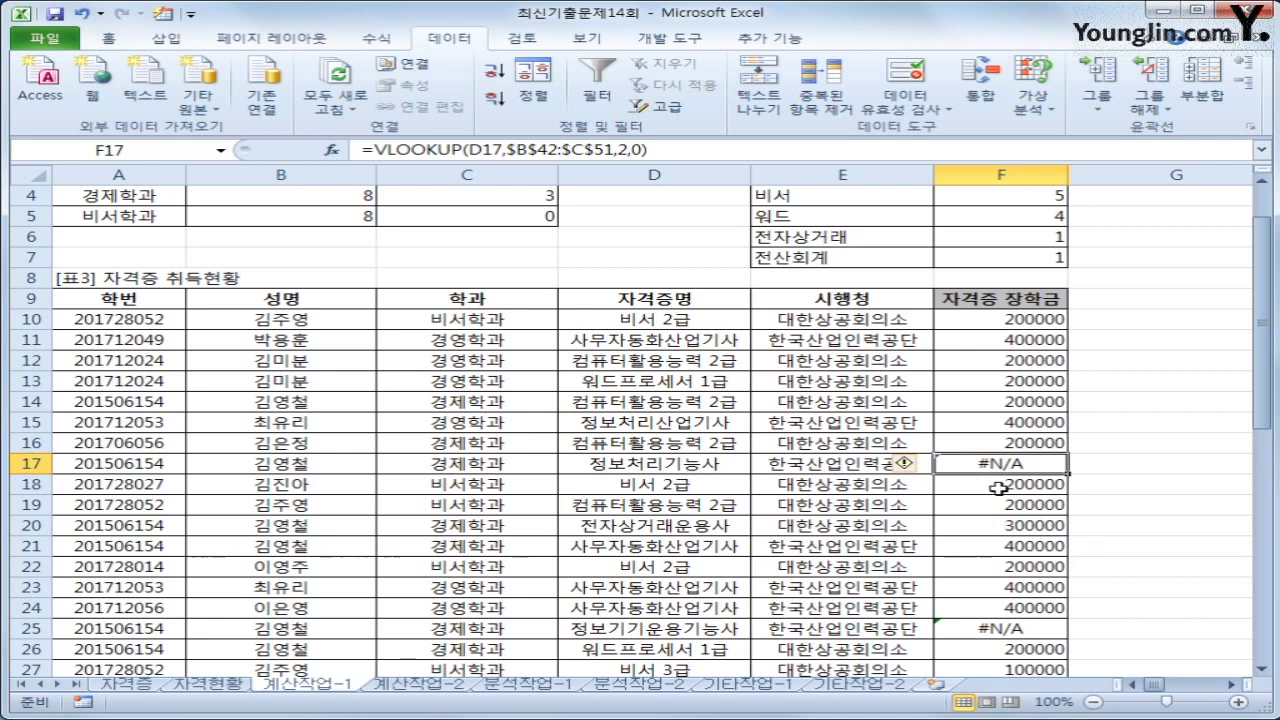
click(1000, 322)
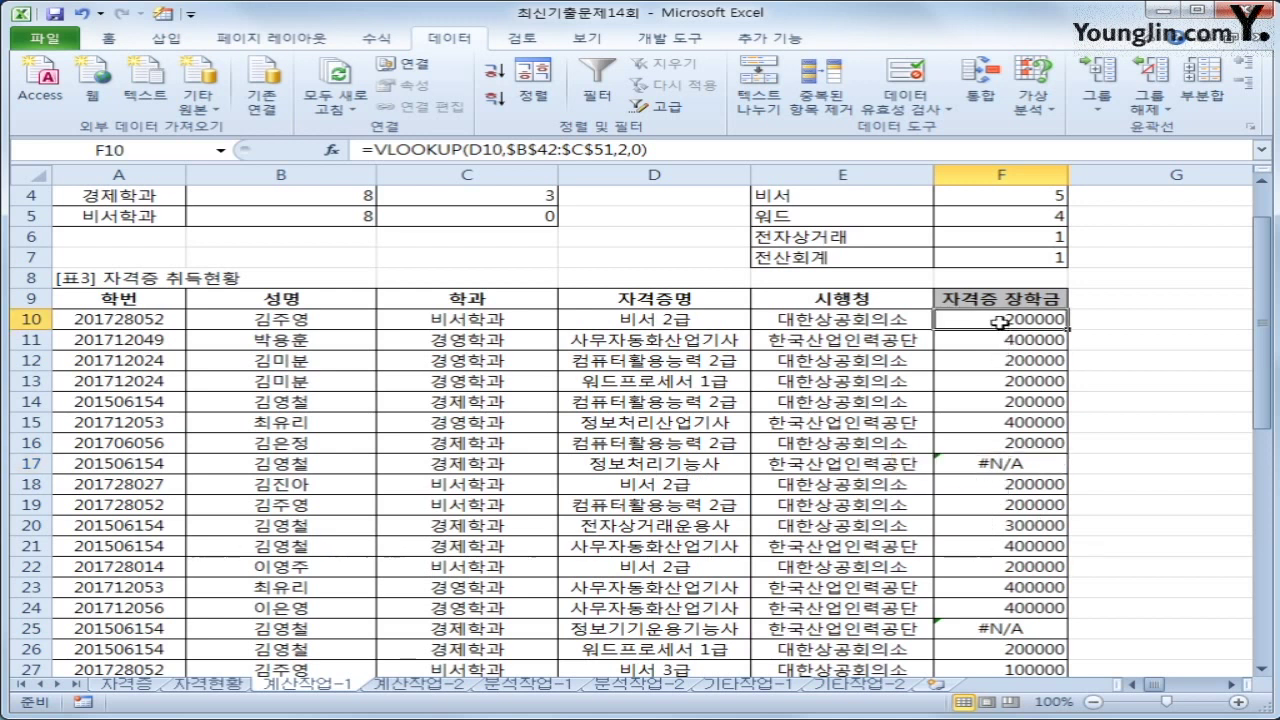
click(366, 149)
text(if()
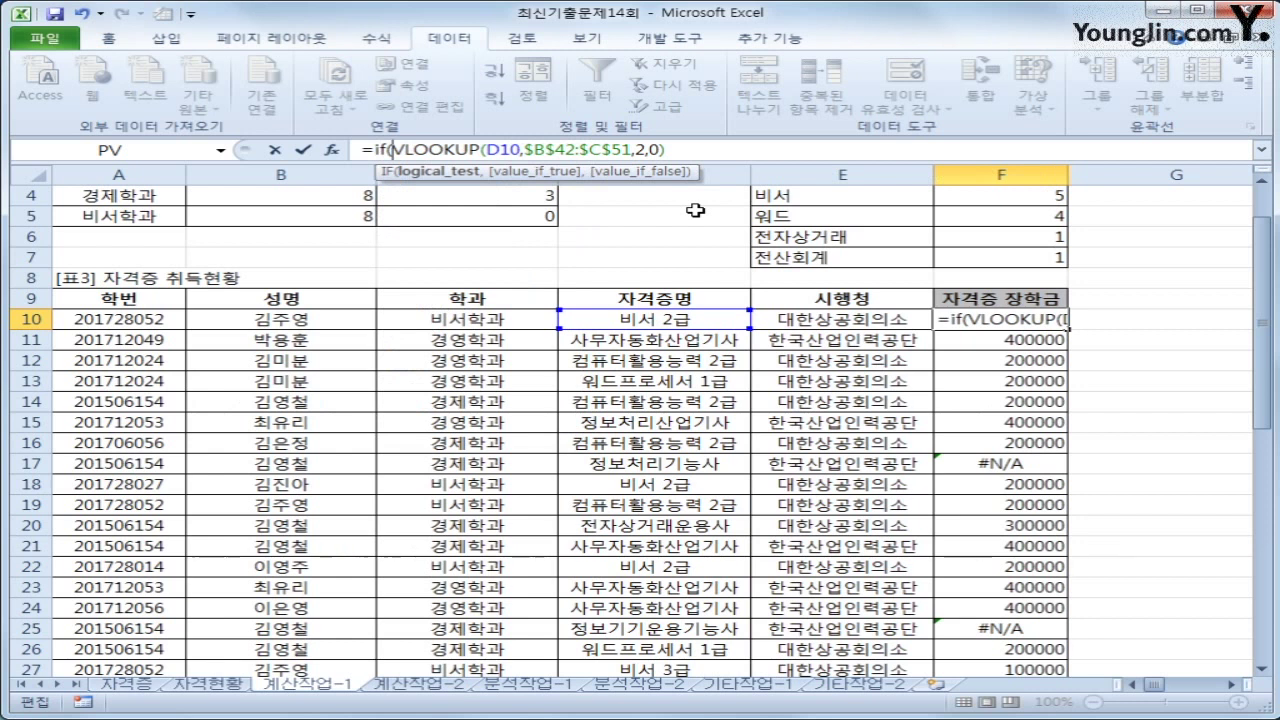
text(ise)
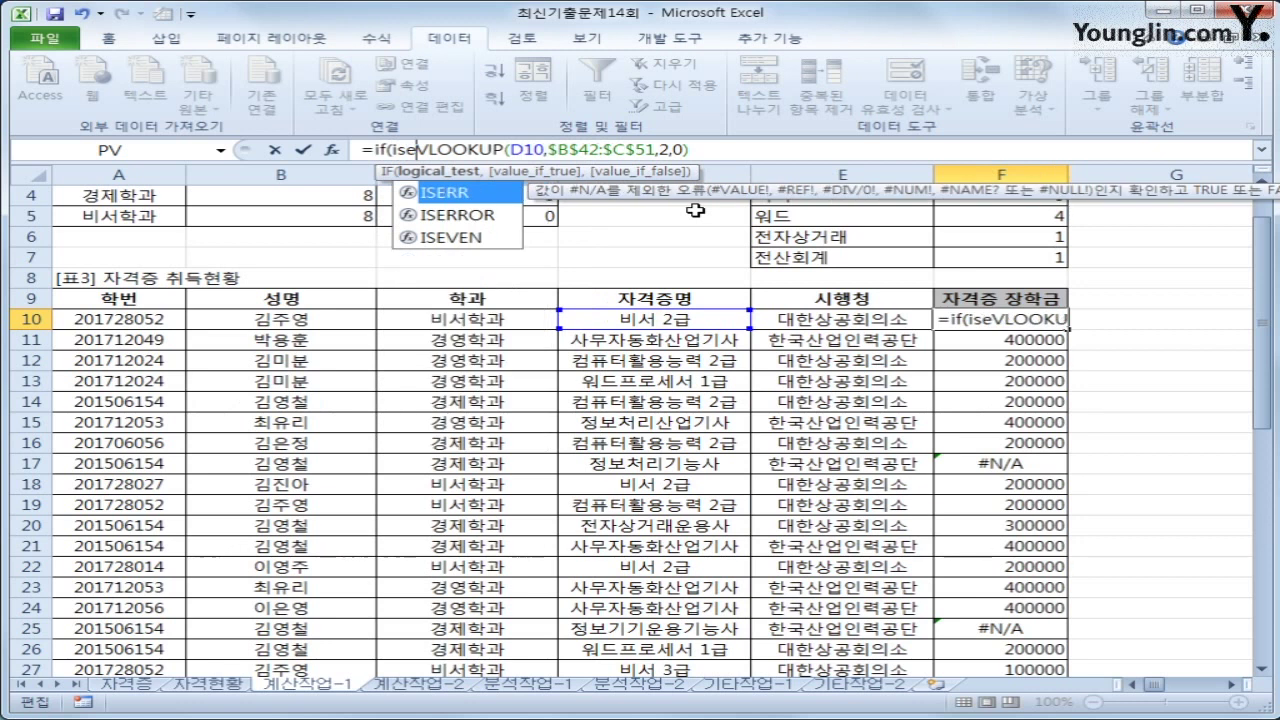
key(Down)
key(Tab)
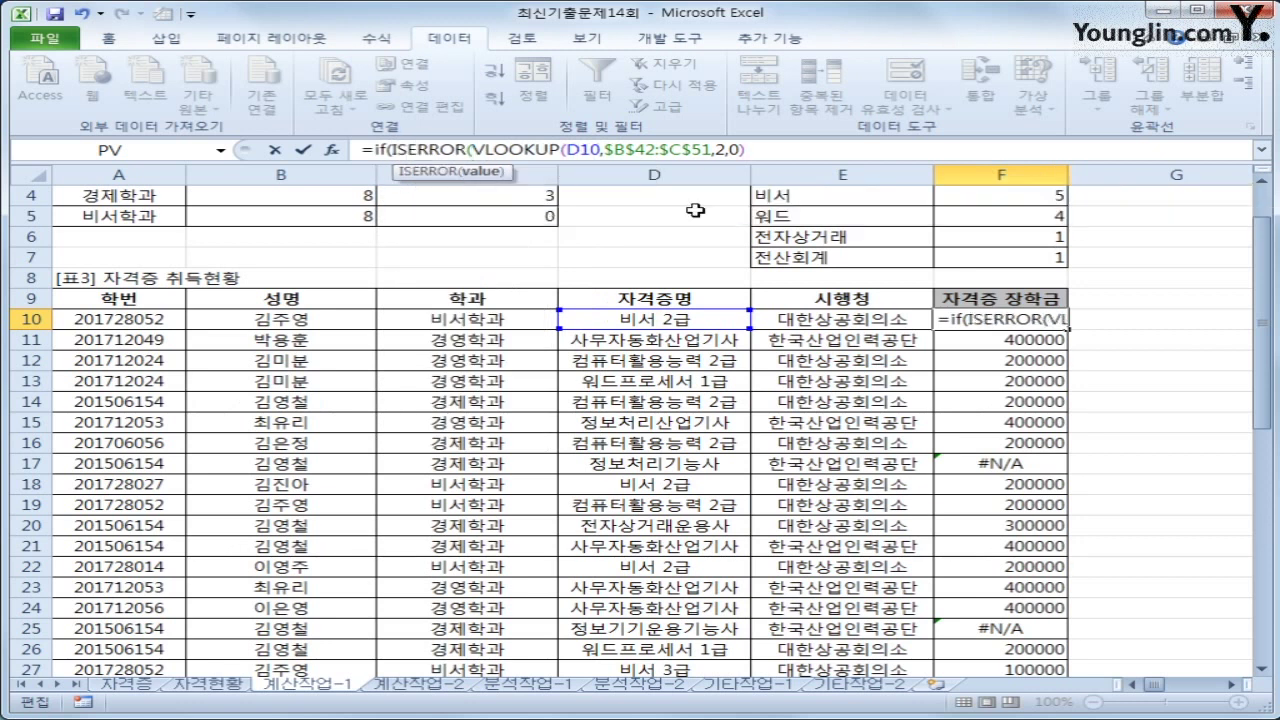
Close ISERROR after the VLOOKUP in F10 and set the IF function's true value to 0
click(779, 149)
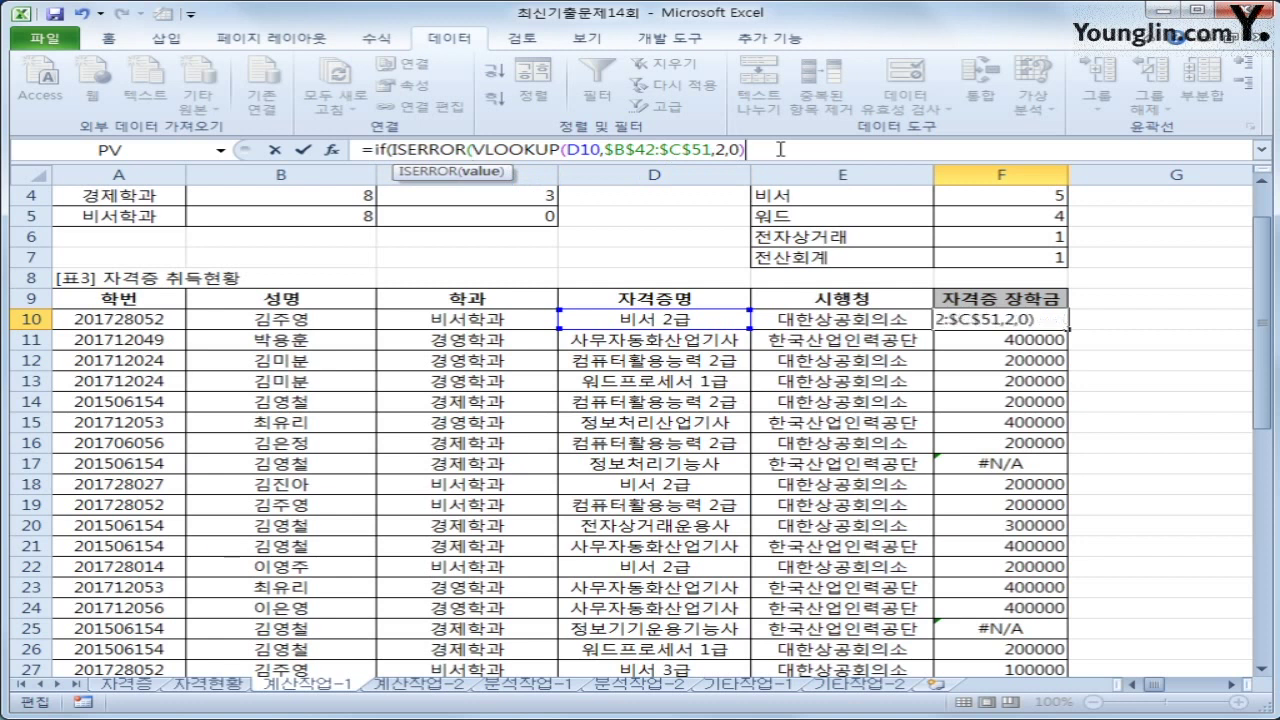
text(),)
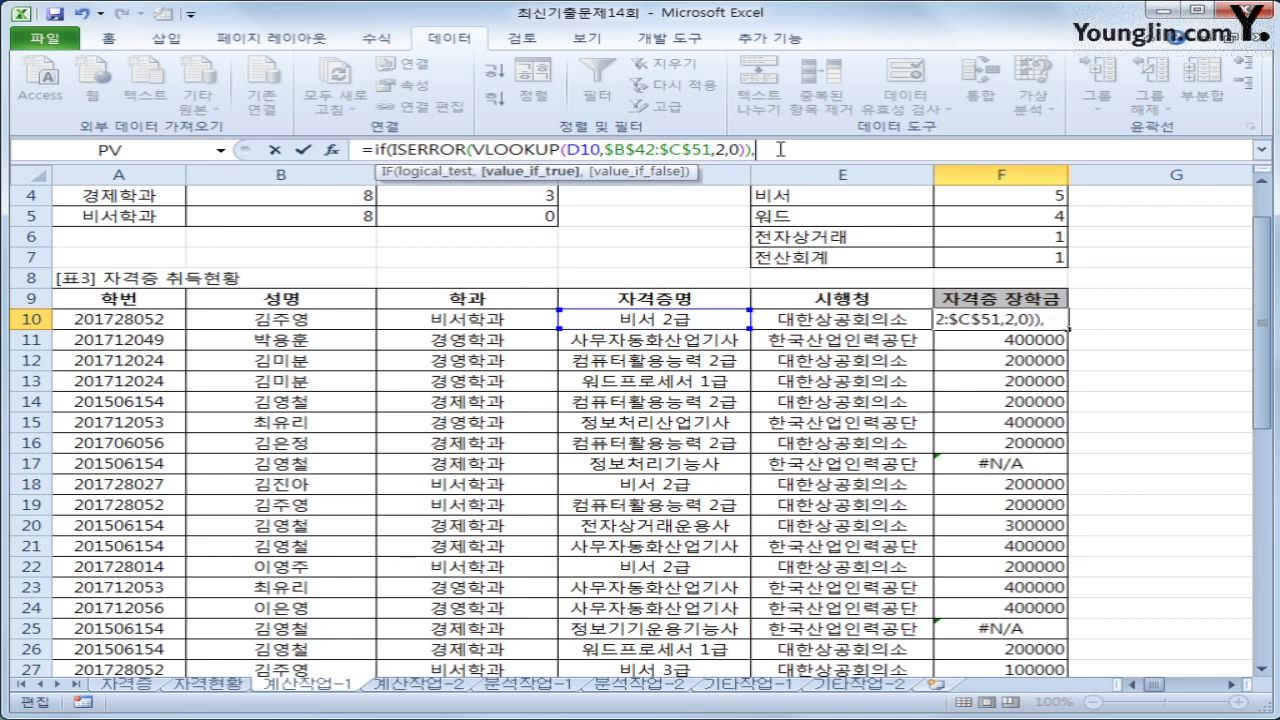
text(0,)
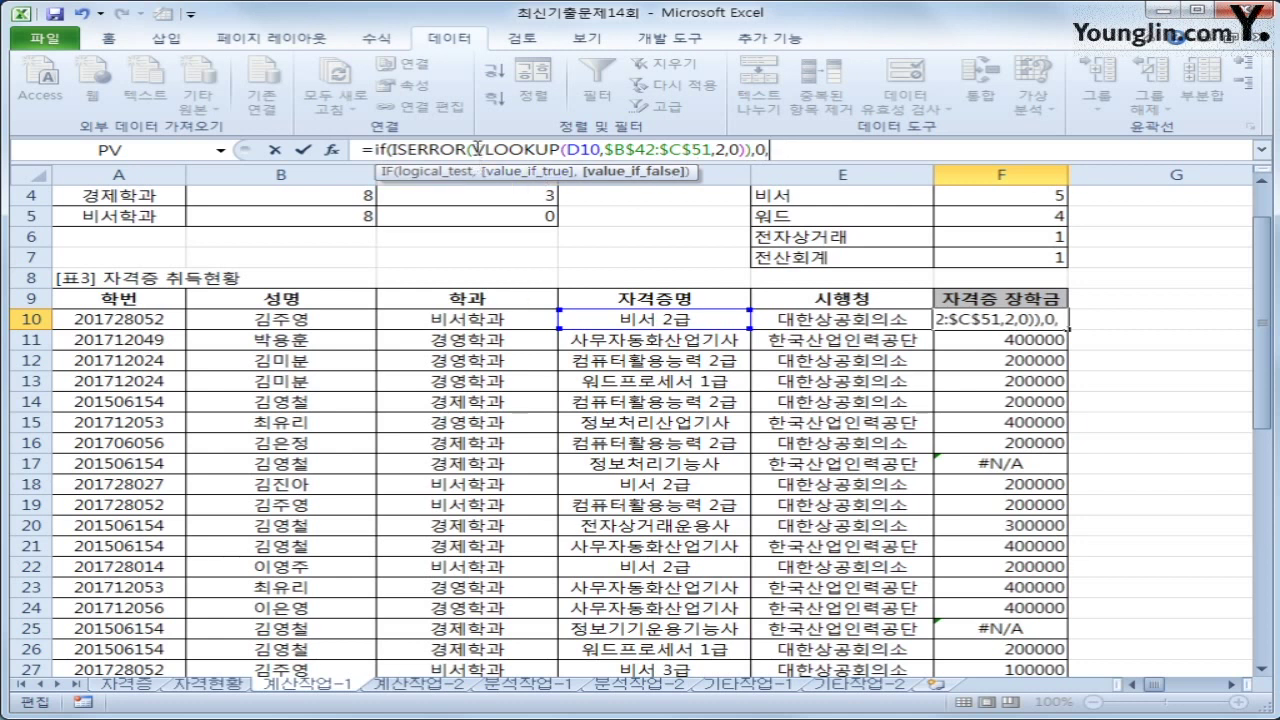
Reuse the VLOOKUP(D10,$B$42:$C$51,2,0) expression as the IF function's false value in F10, close the formula and enter it
drag(473, 149, 745, 152)
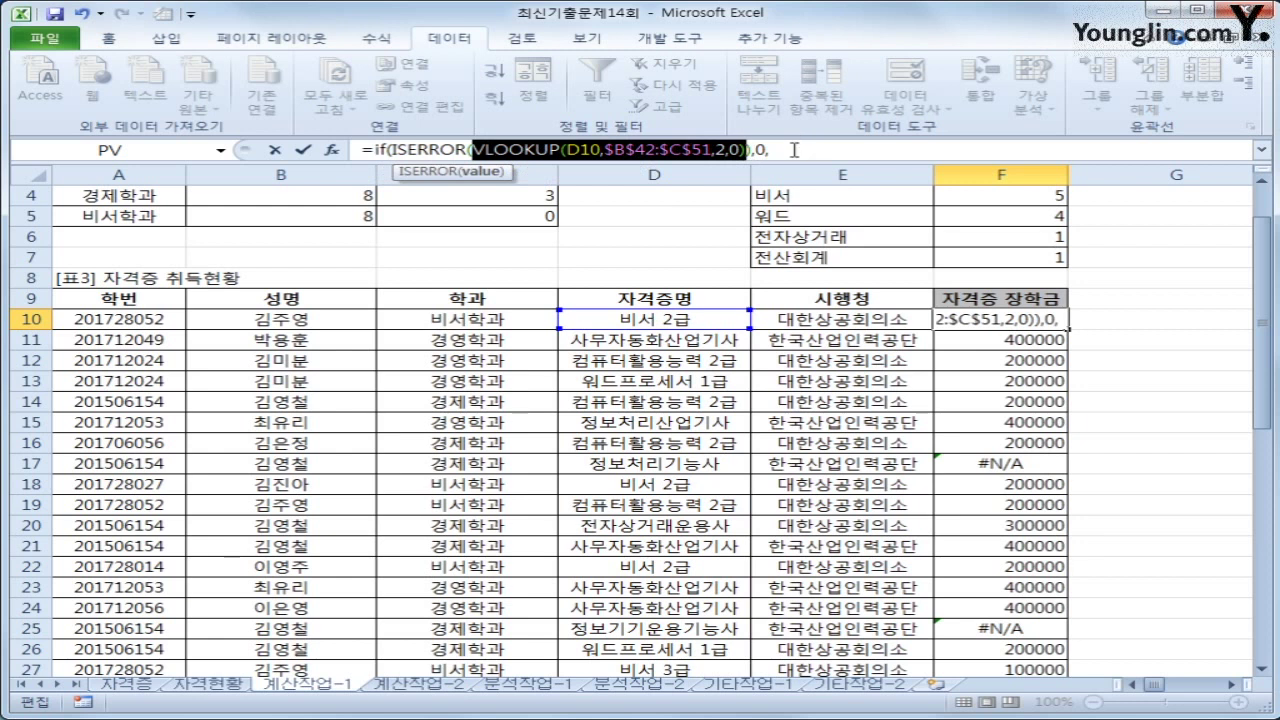
key(ctrl+c)
key(End)
key(ctrl+v)
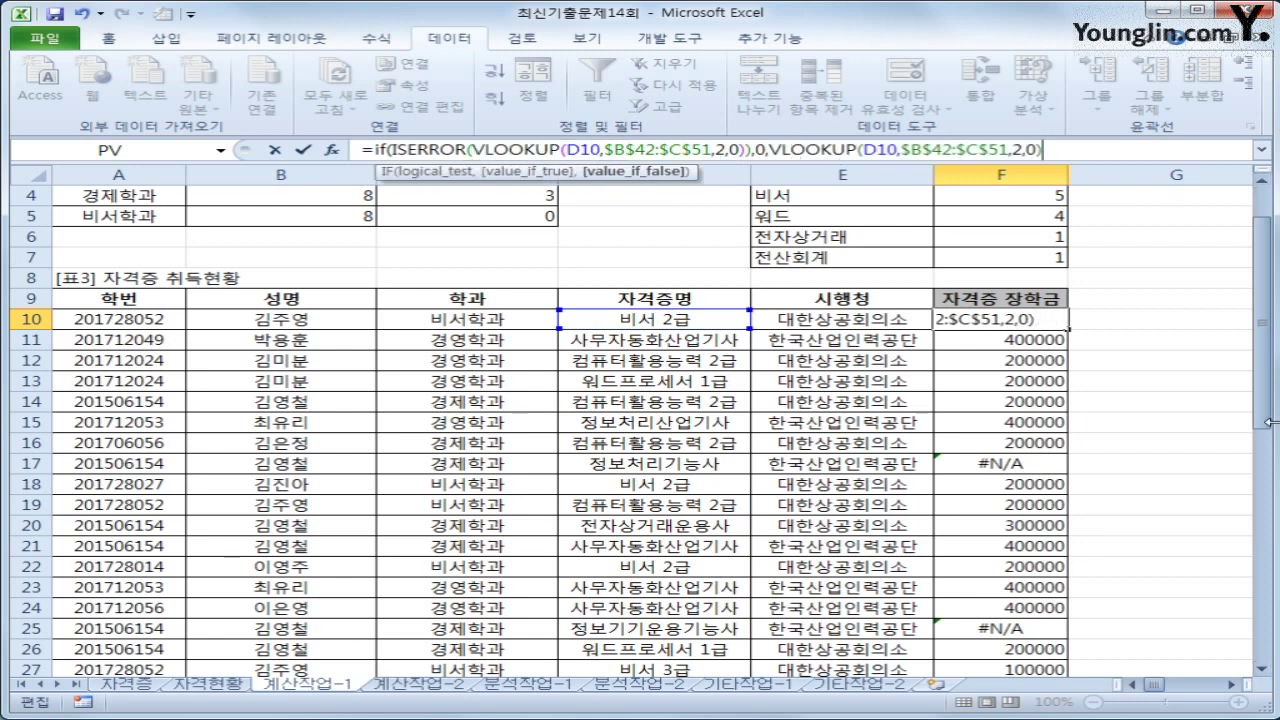
text())
key(Return)
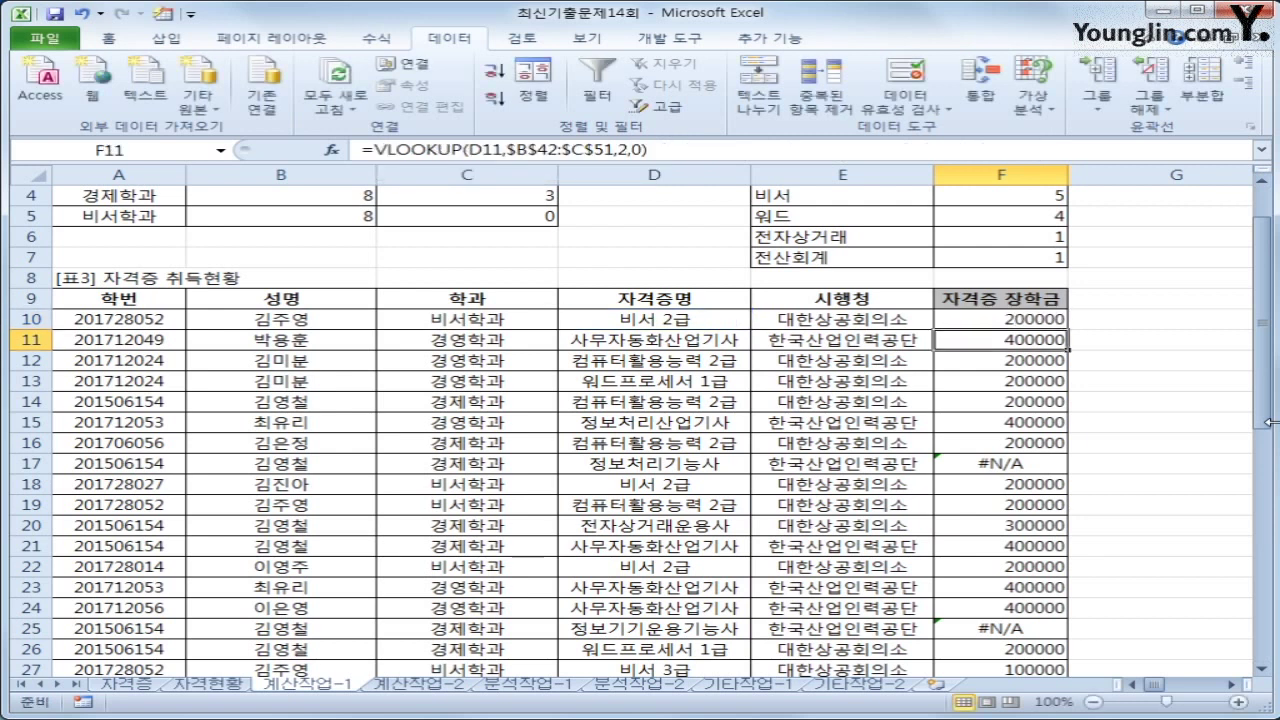
Fill the F10 formula down the 자격증 장학금 column to F37 and check the result in F17
click(1042, 320)
drag(1068, 329, 1050, 656)
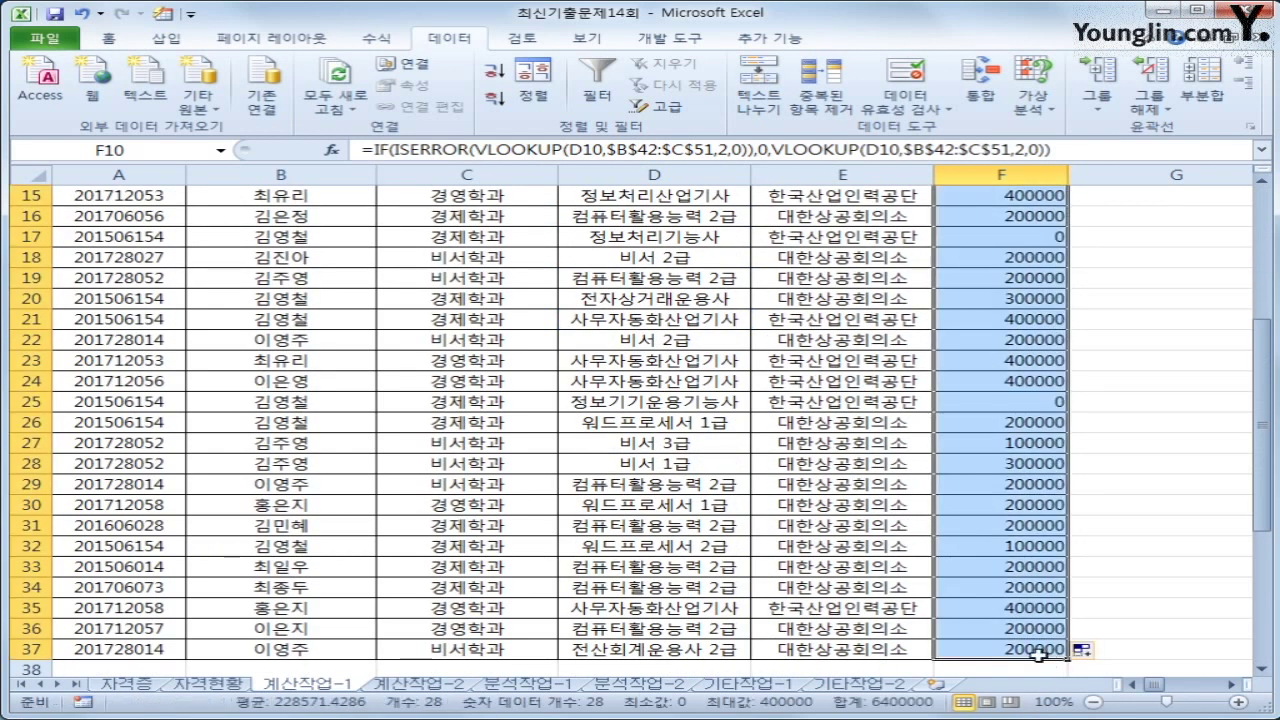
scroll(1037, 400, up, 3)
click(1017, 422)
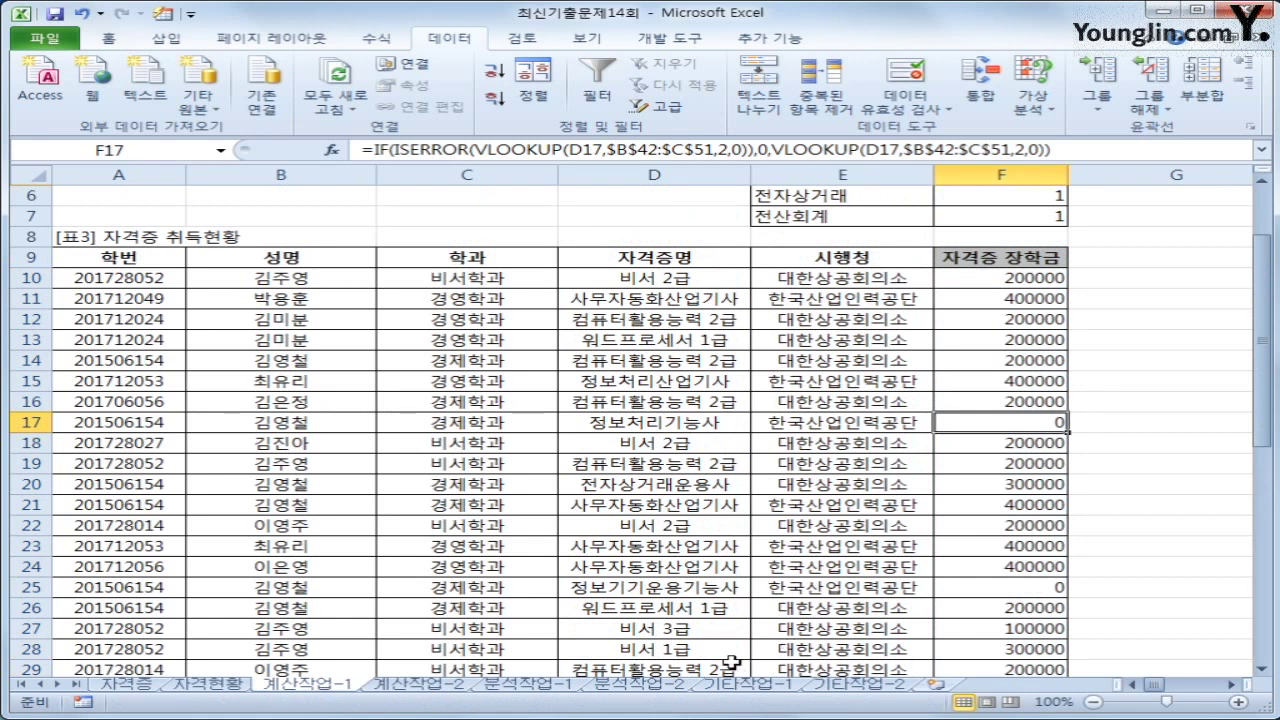
Open the 계산작업-2 sheet and examine the 년식 values in 표1 and the 년수별 경감률 list in 표2
click(384, 686)
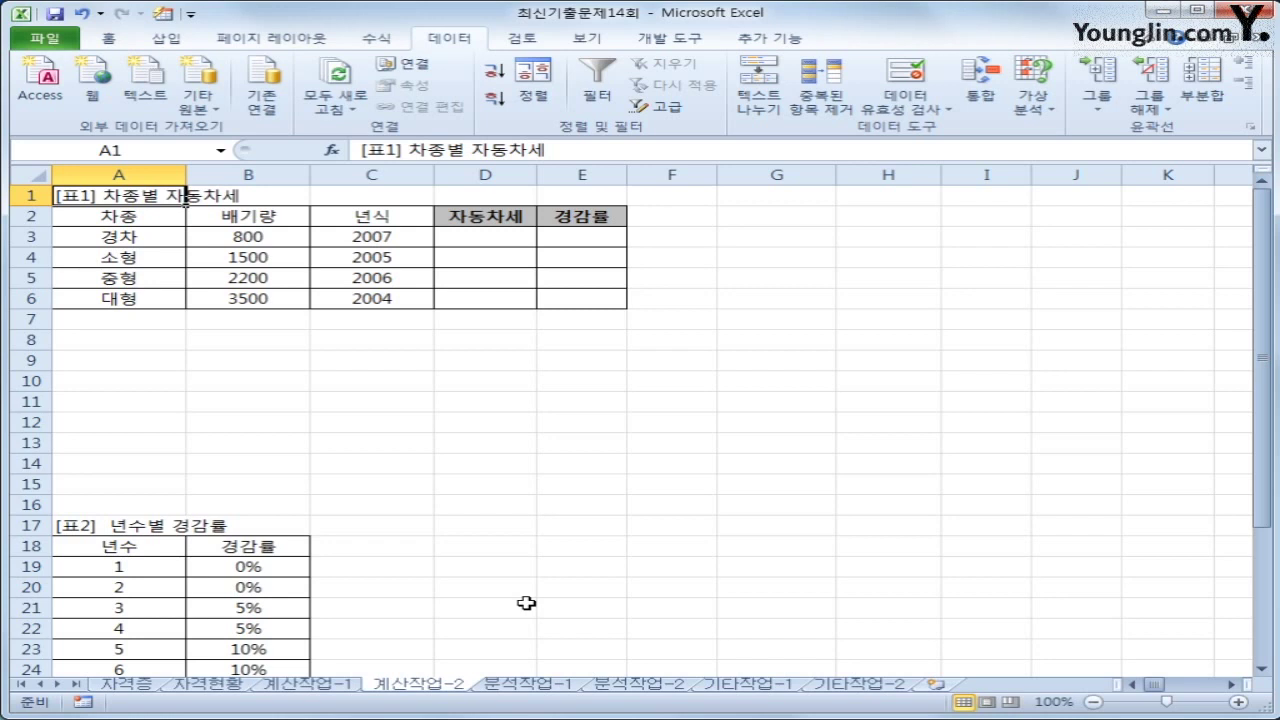
click(159, 554)
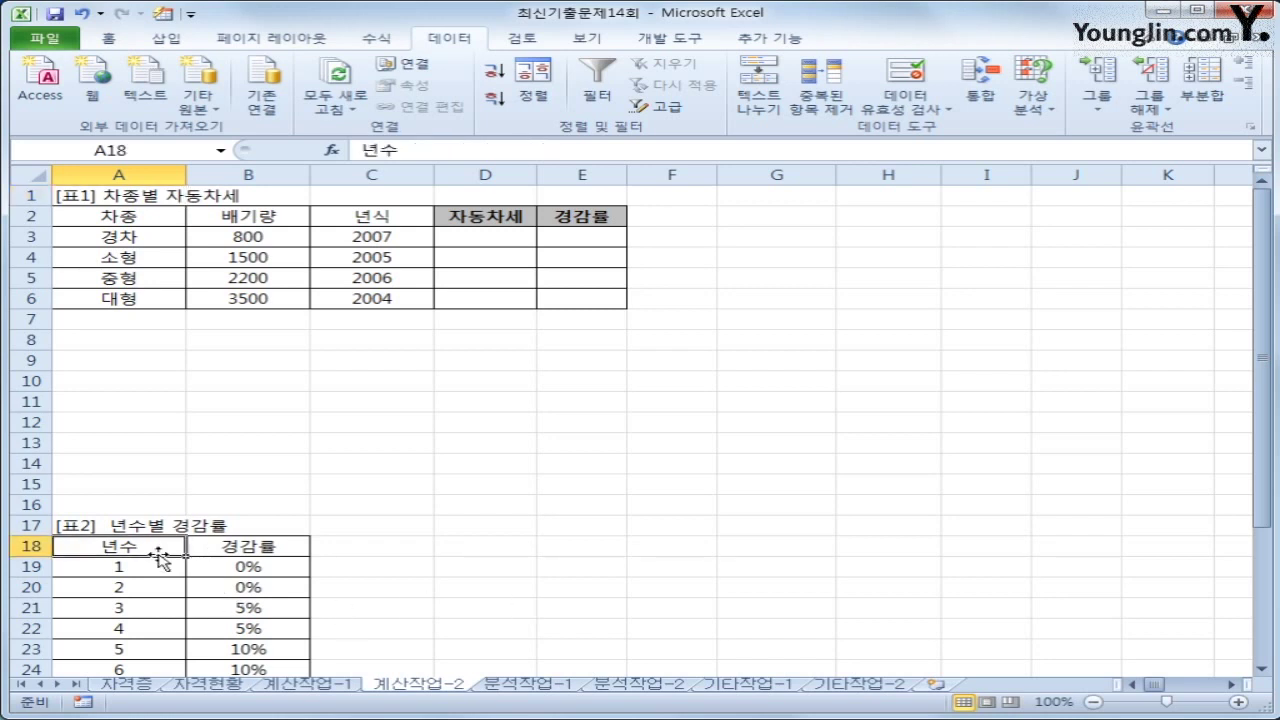
scroll(159, 554, down, 2)
scroll(160, 566, up, 2)
drag(389, 239, 388, 291)
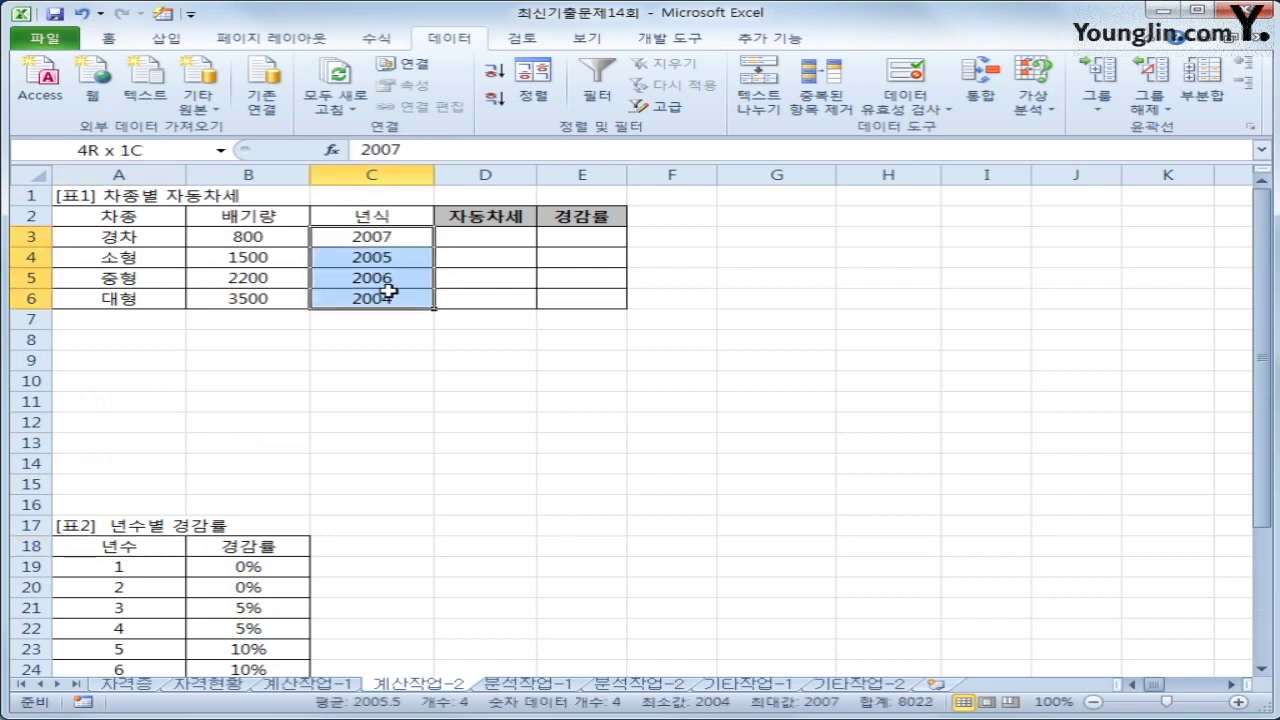
click(578, 240)
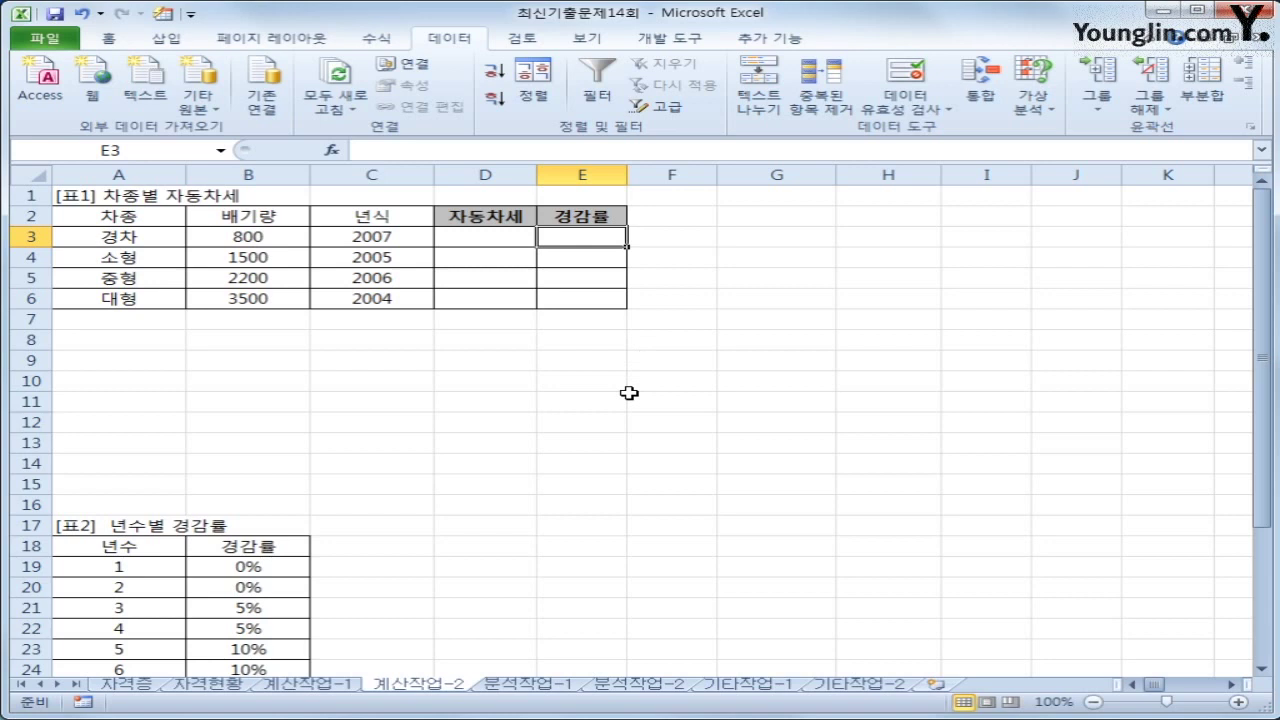
scroll(600, 405, down, 3)
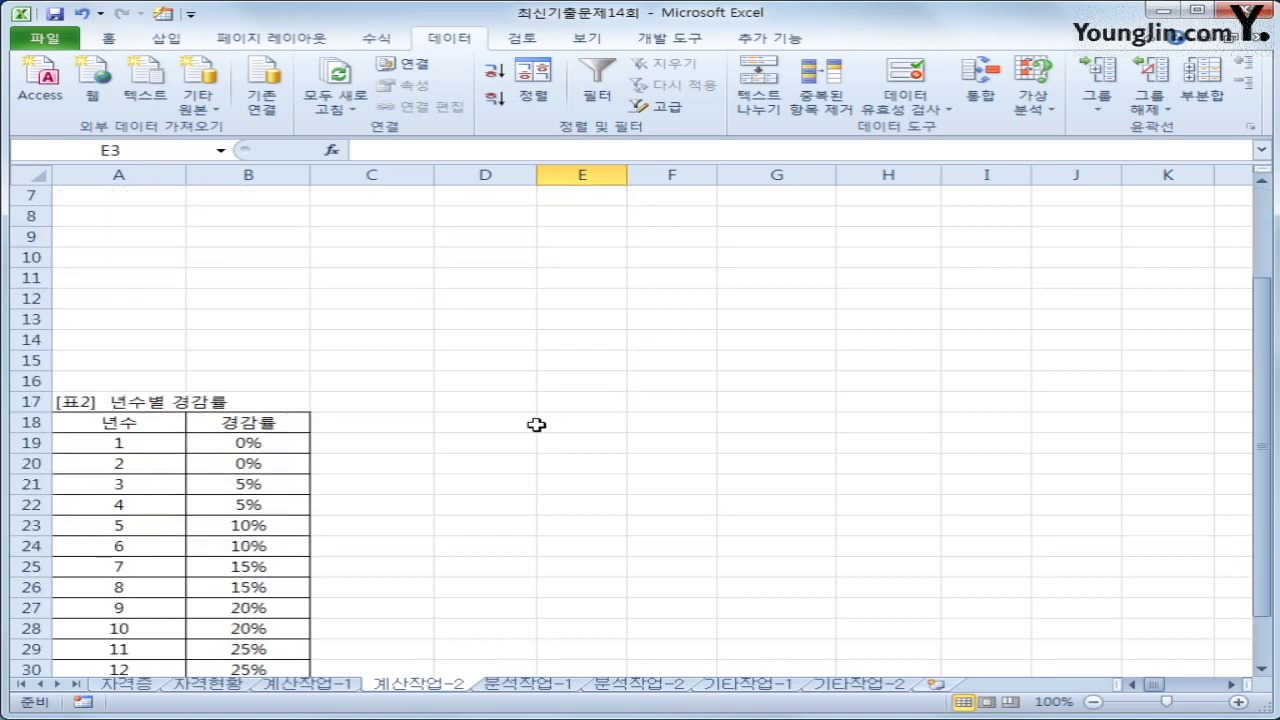
drag(274, 363, 262, 620)
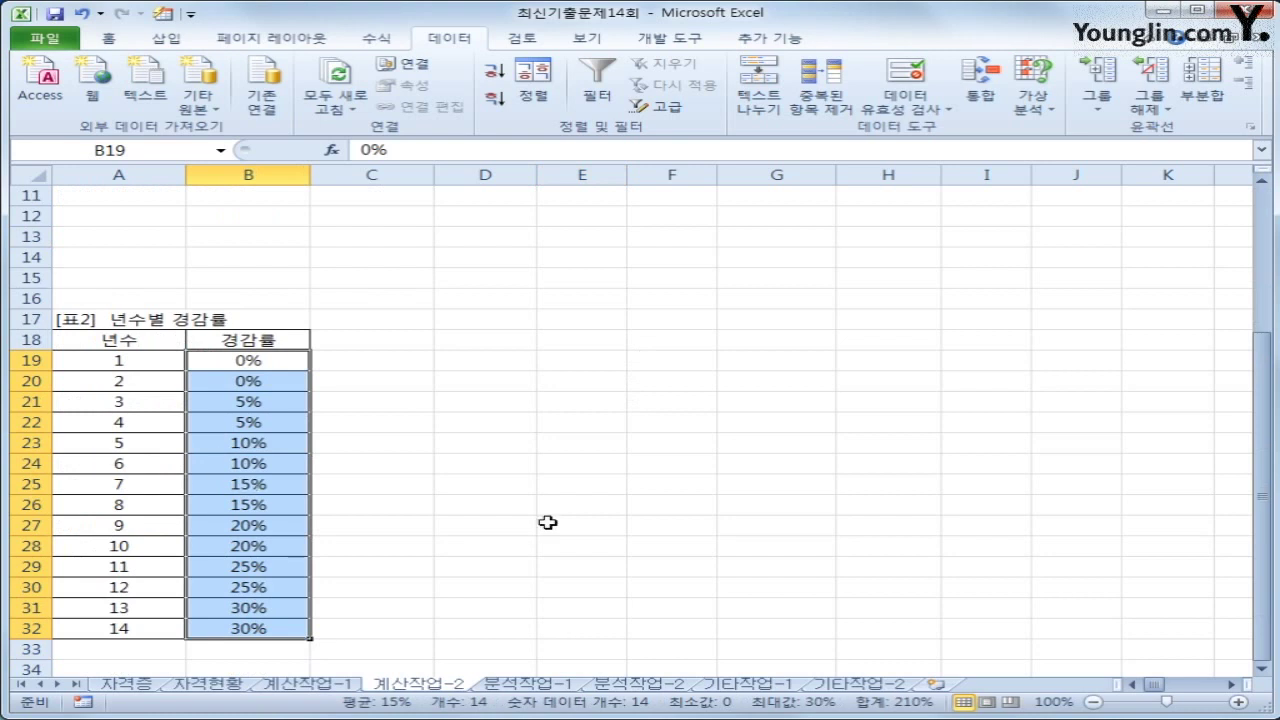
scroll(534, 520, up, 3)
Start an INDEX formula in E3 of the 경감률 column with the absolute 표2 range $B$19:$B$32 as the array
click(586, 236)
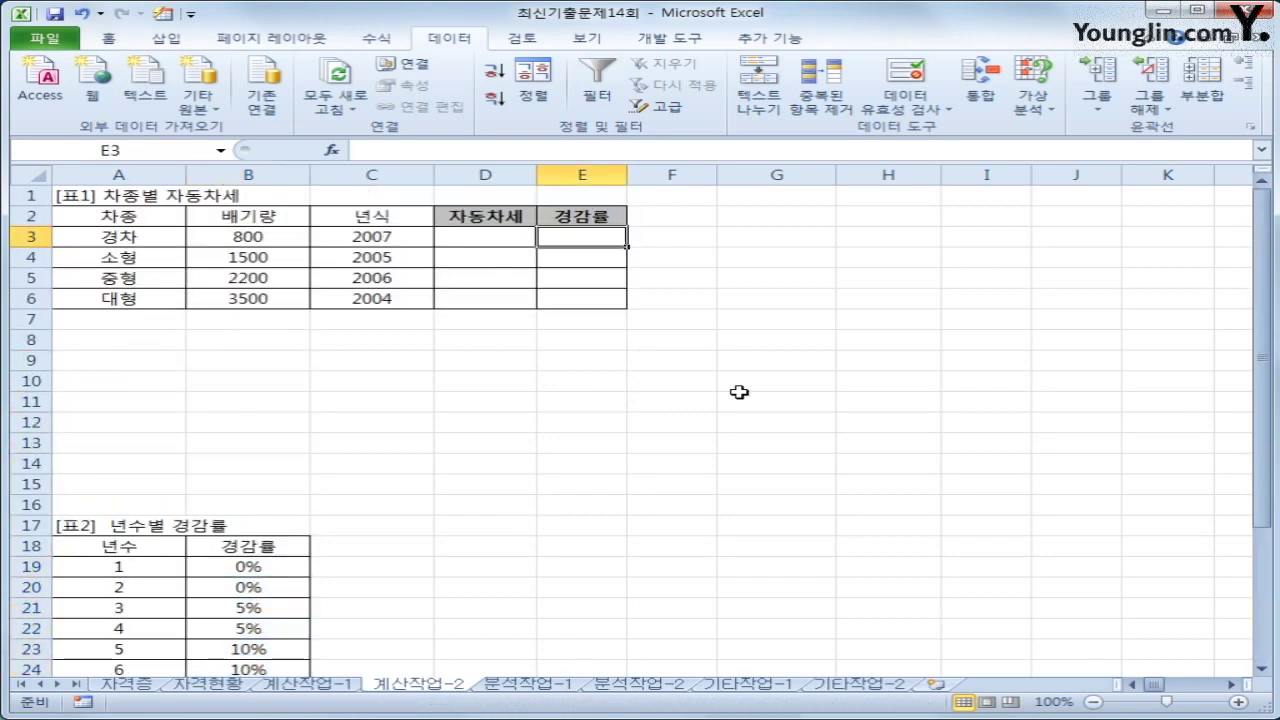
text(=IN)
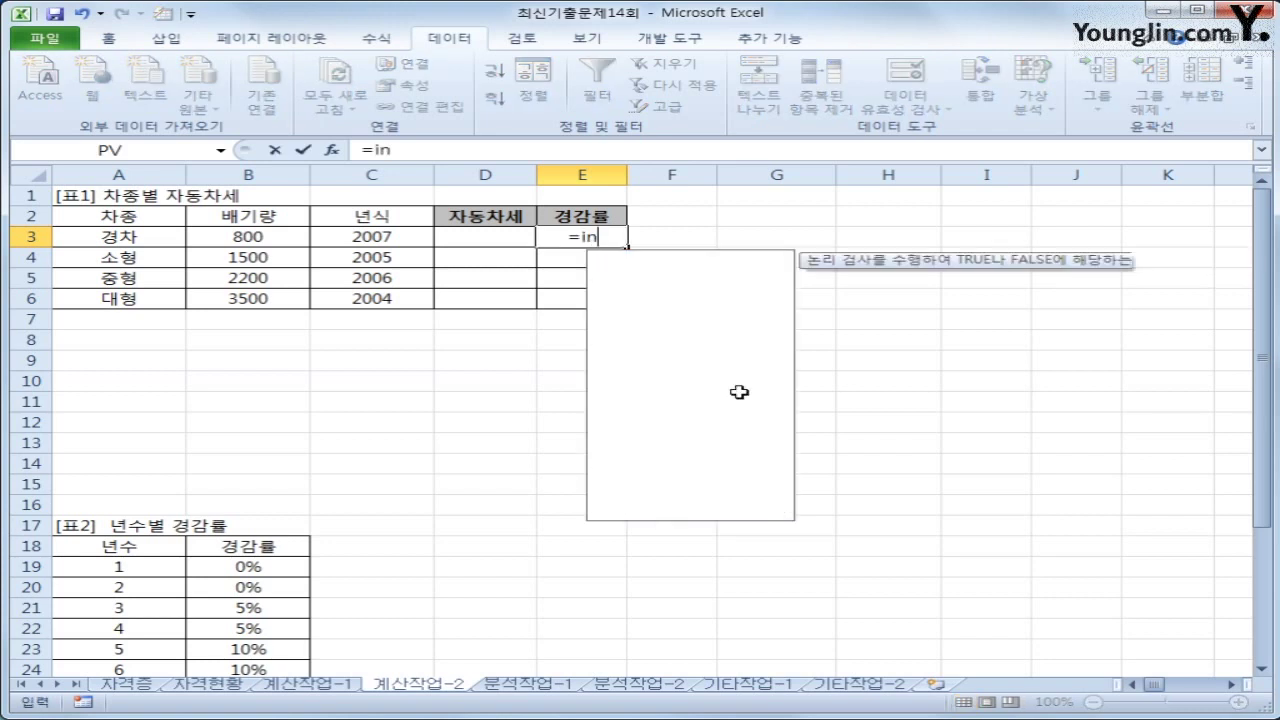
key(Tab)
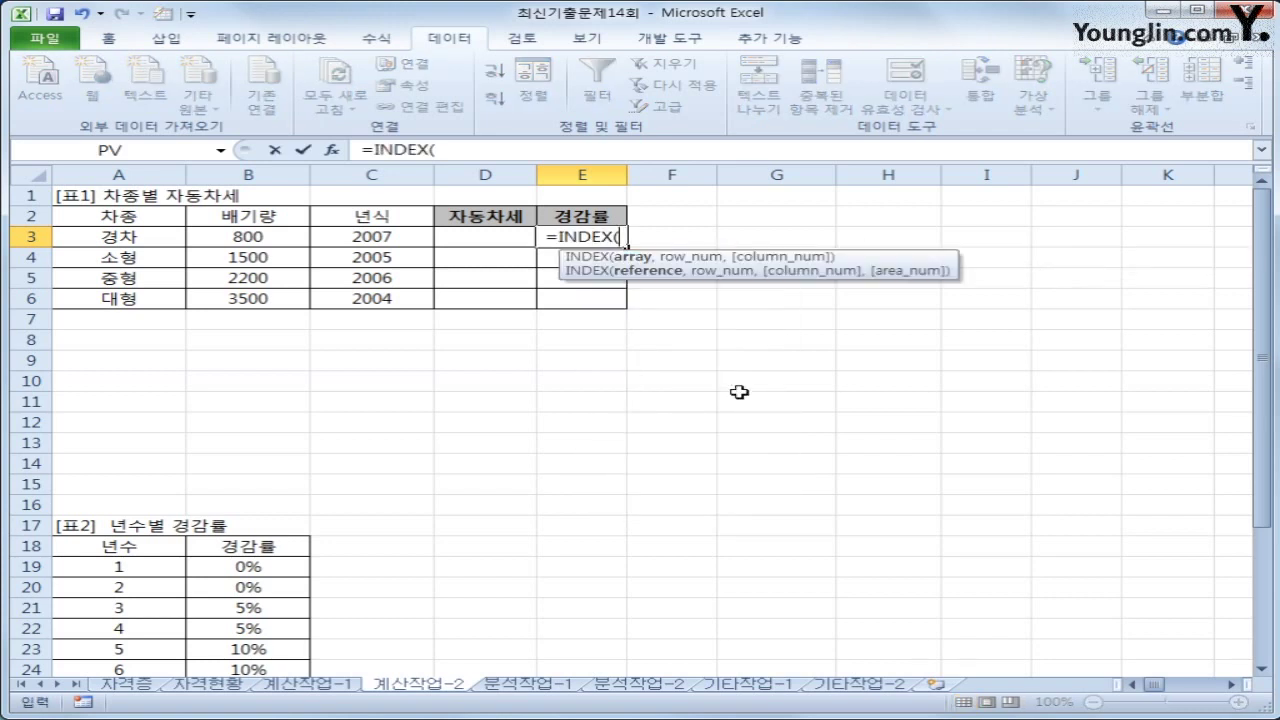
scroll(740, 396, down, 3)
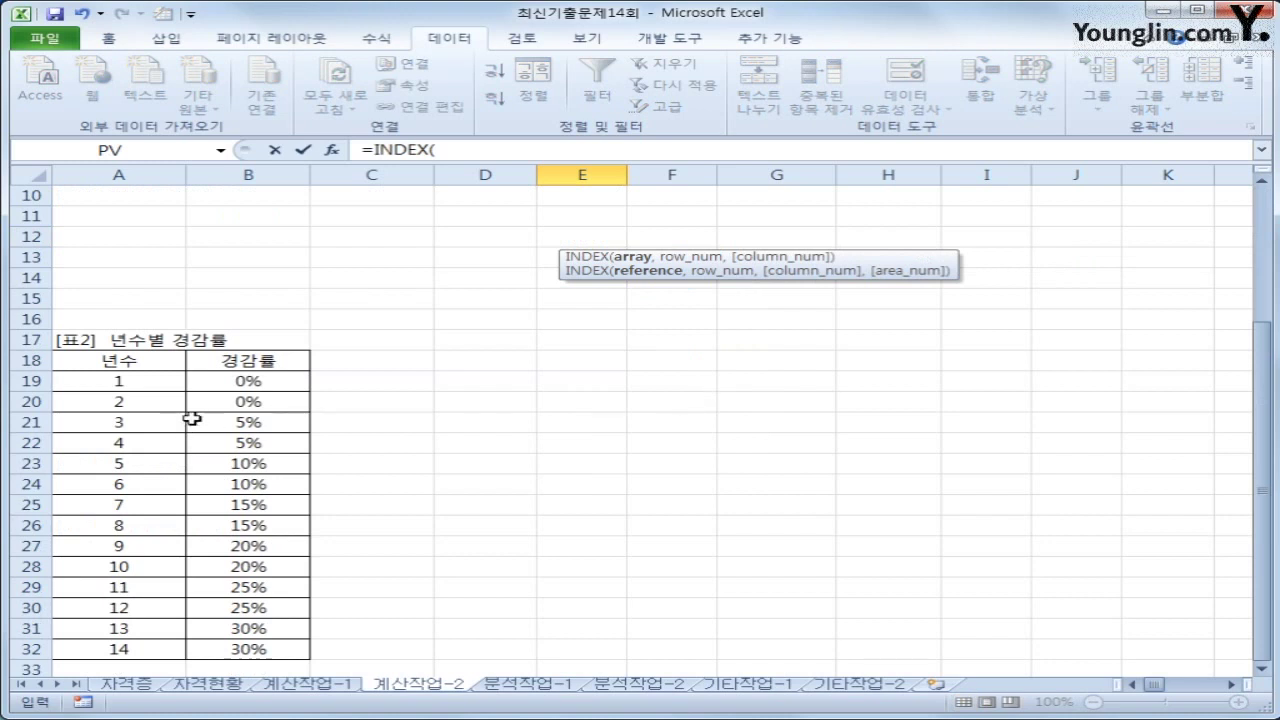
click(242, 381)
drag(242, 381, 221, 647)
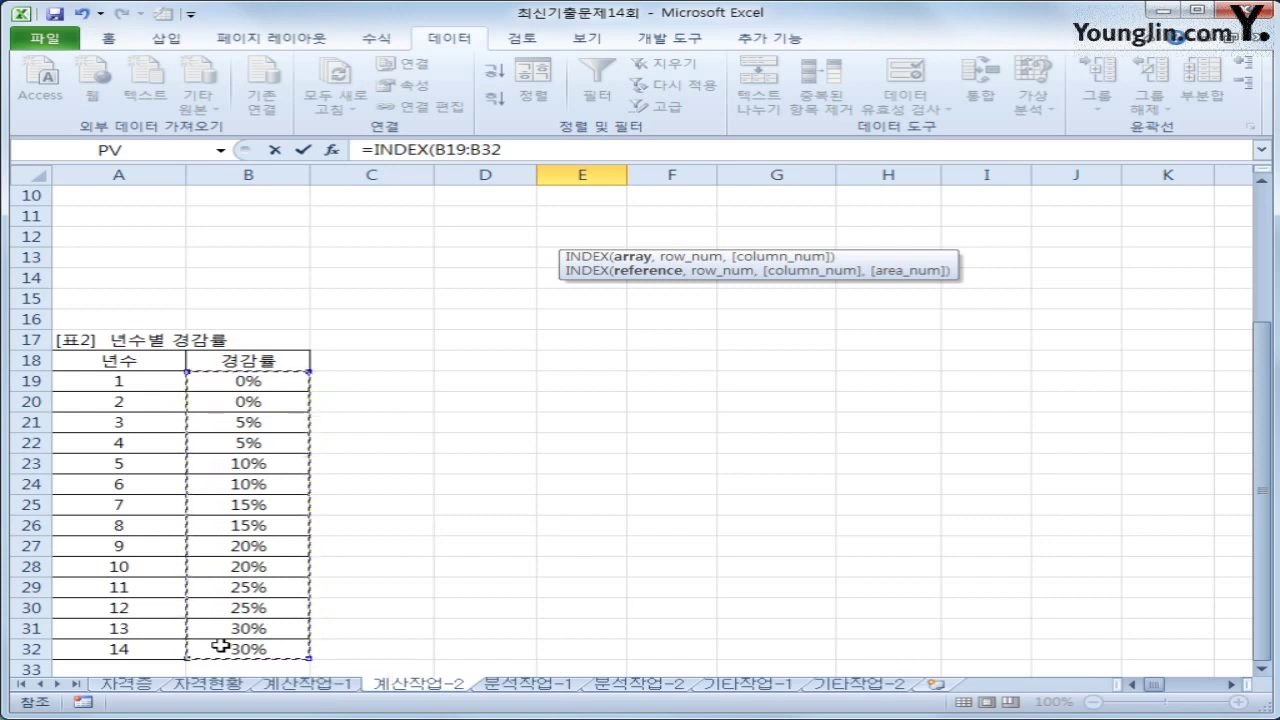
key(F4)
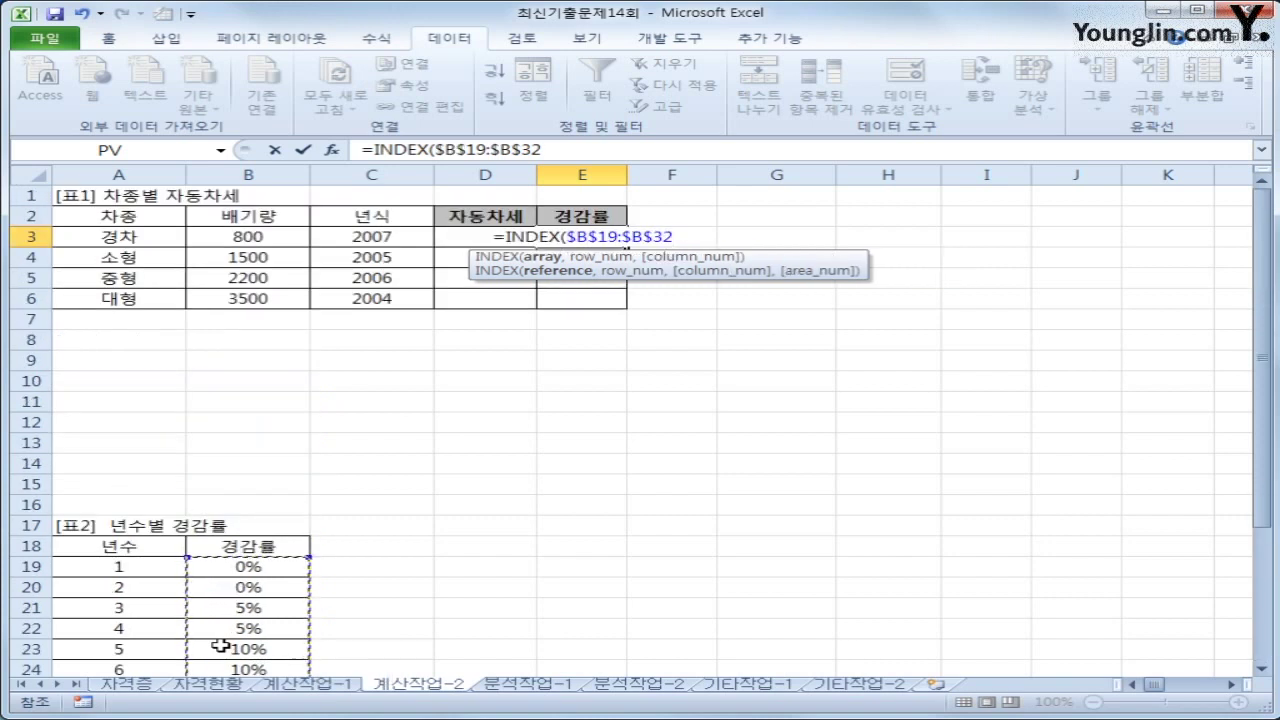
text(,)
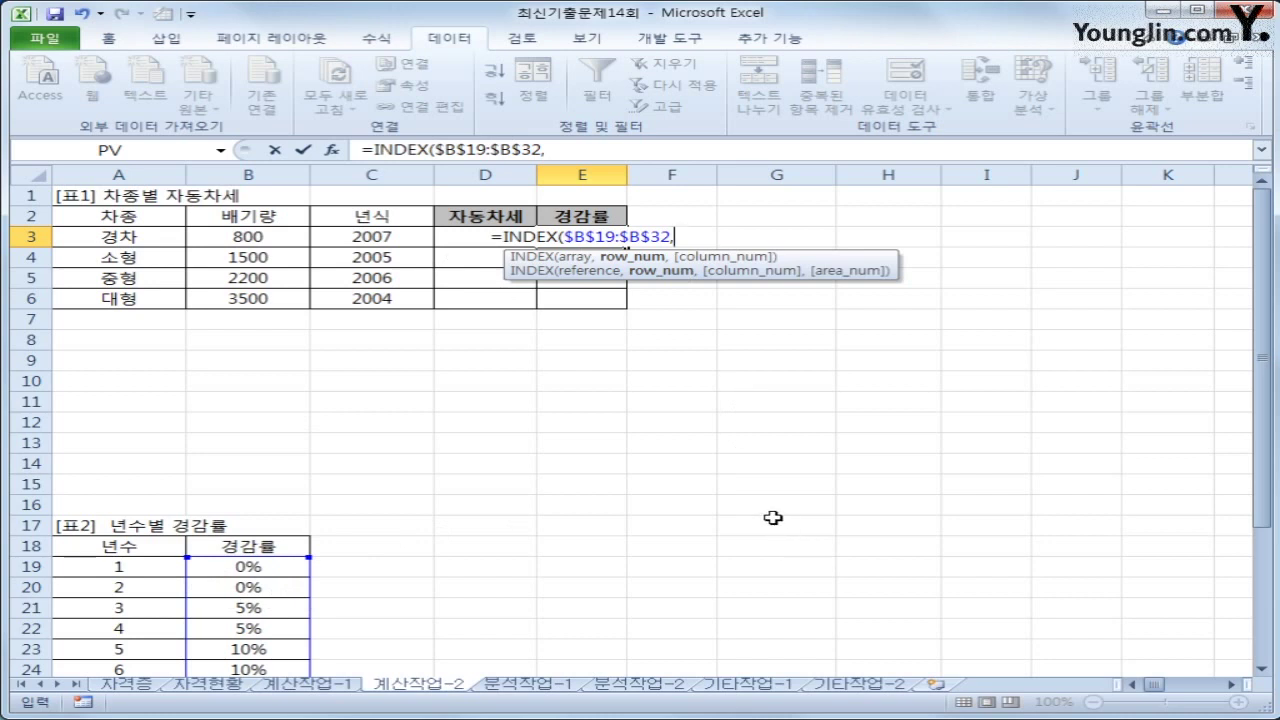
Begin the INDEX row number in E3 with YEAR(TODAY())
text(yer)
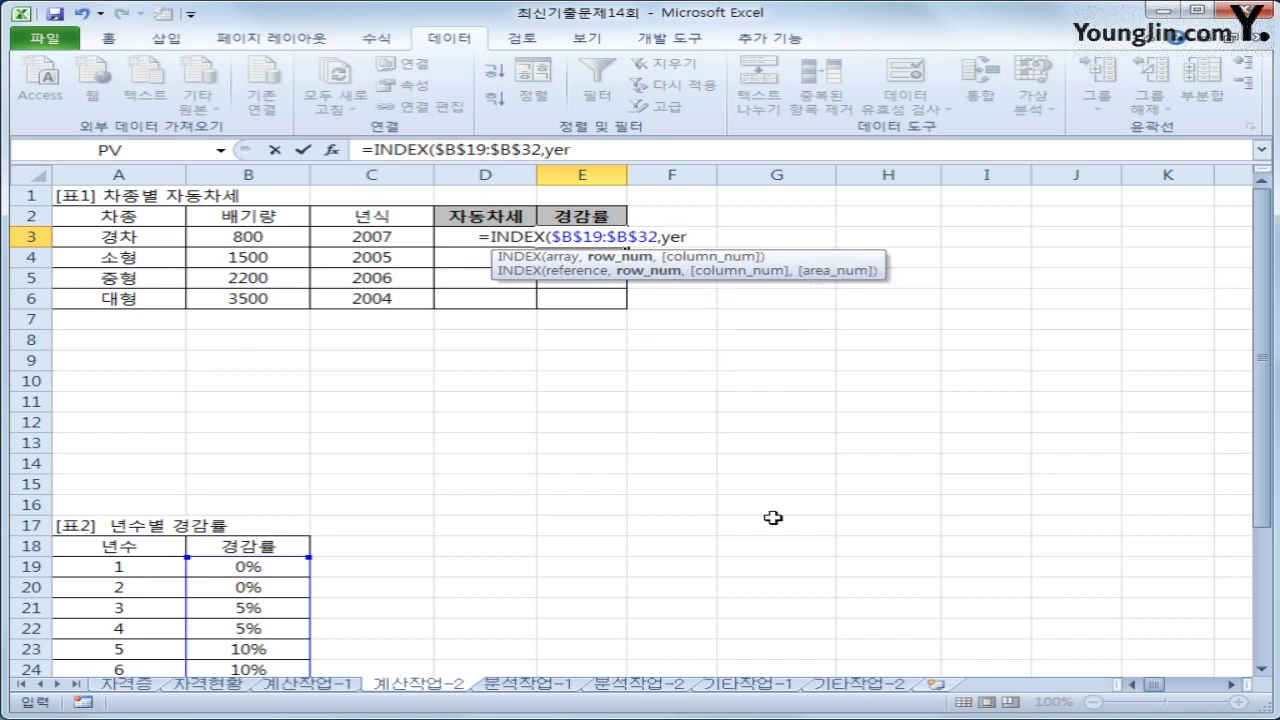
key(BackSpace)
text(ar)
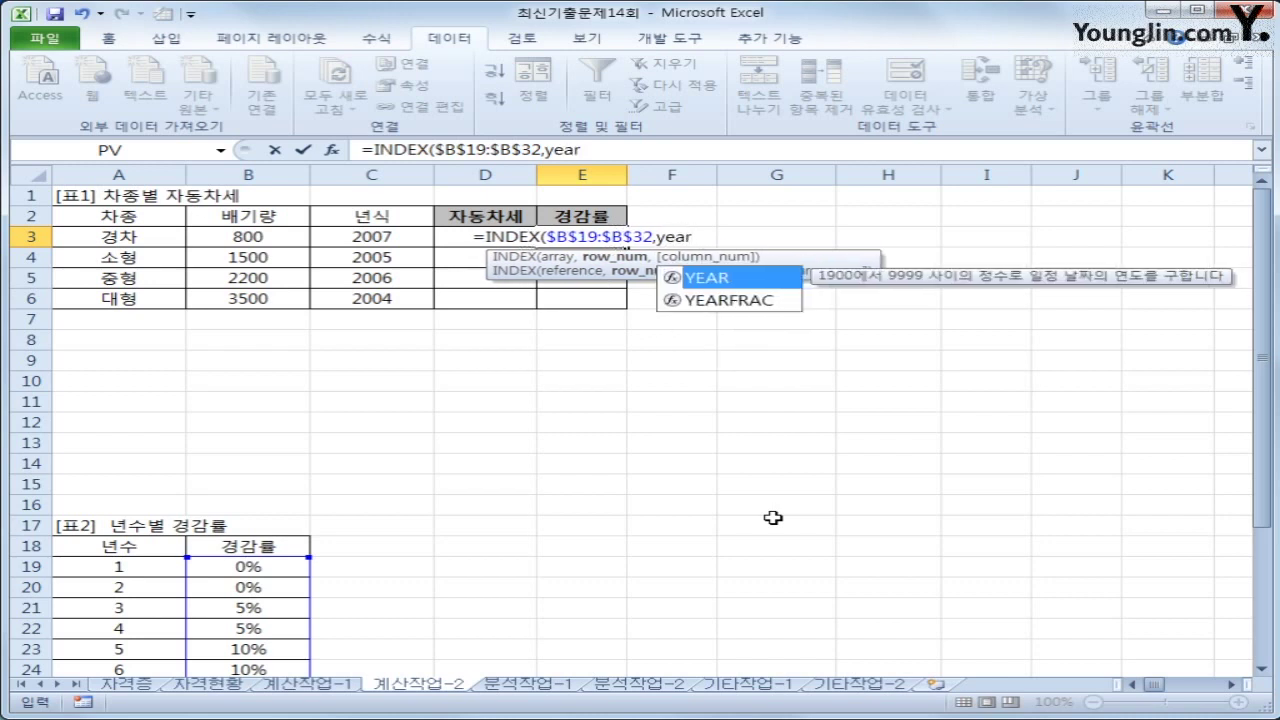
key(Tab)
text(today()
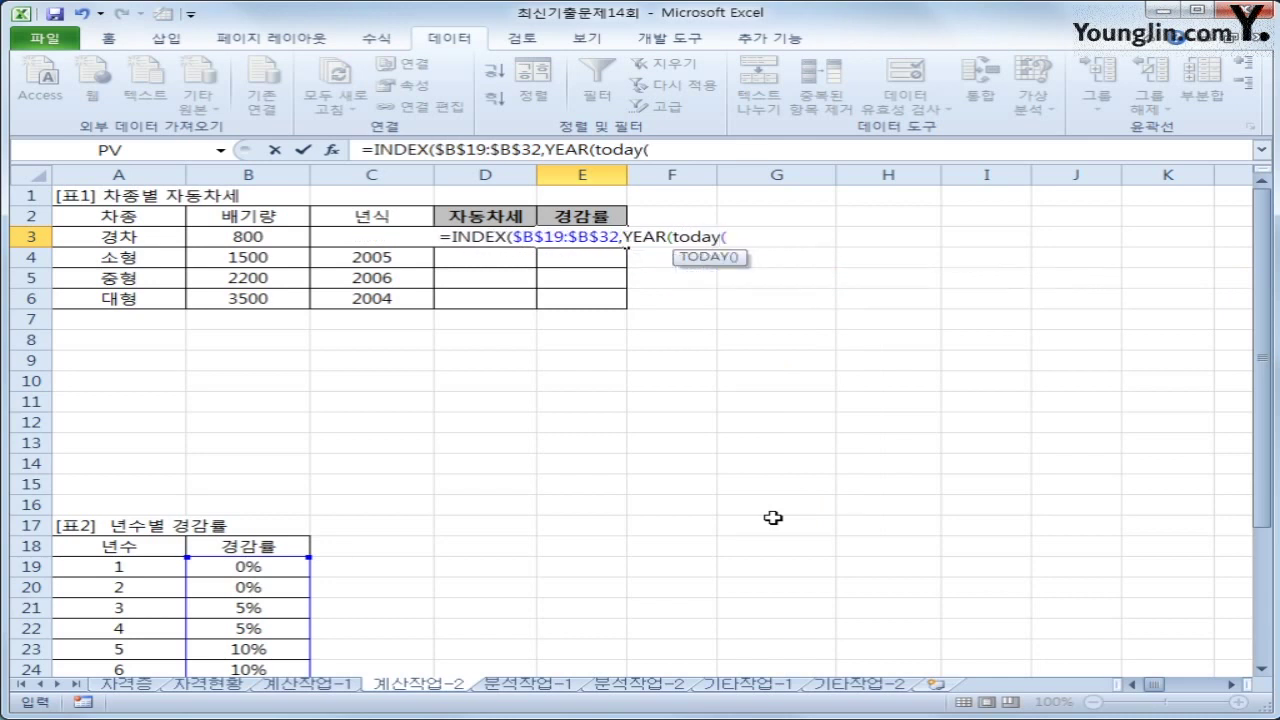
text()))
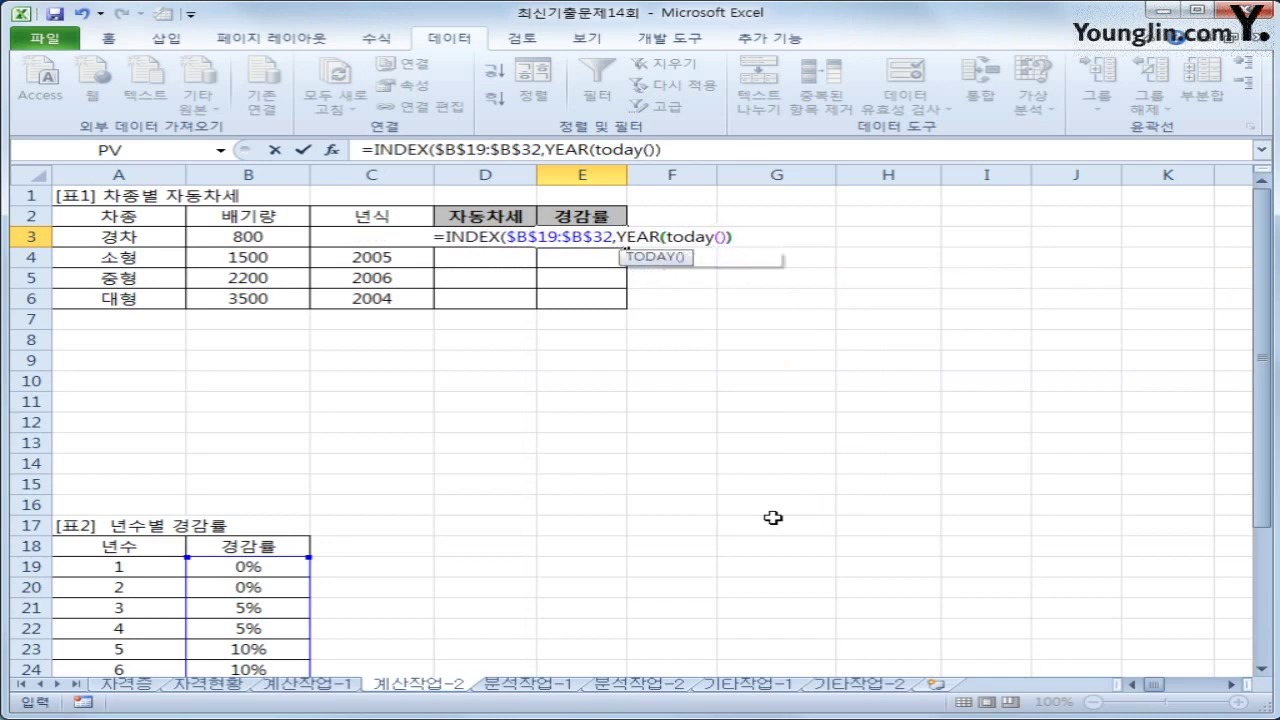
Subtract the 년식 cell C3 from the year, add 1, close the INDEX function and enter the formula
text(-)
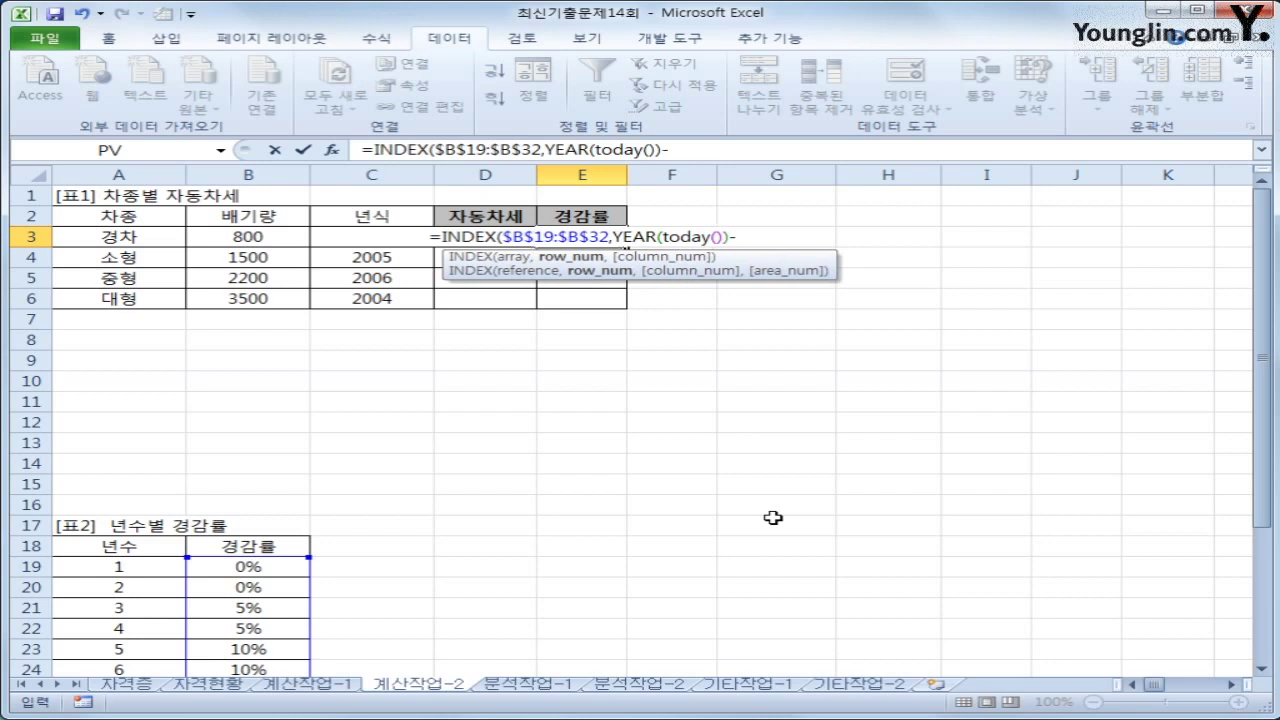
key(Left)
key(Left)
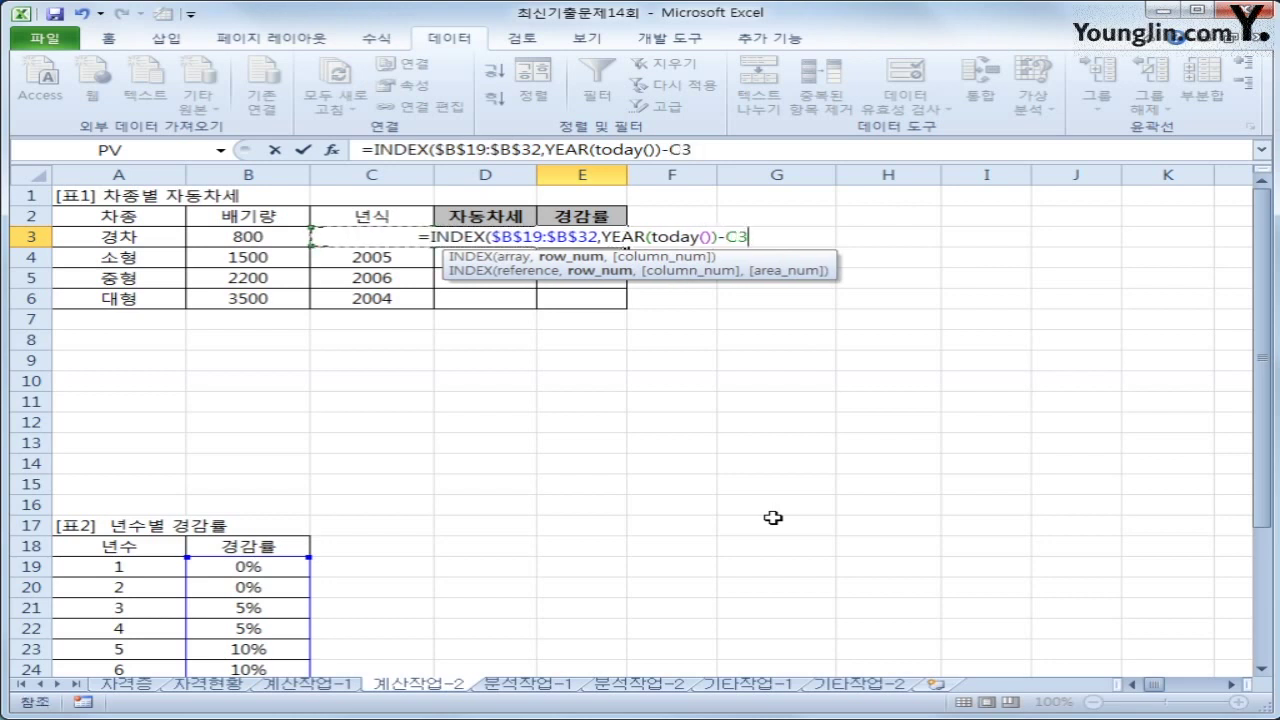
text(+1)
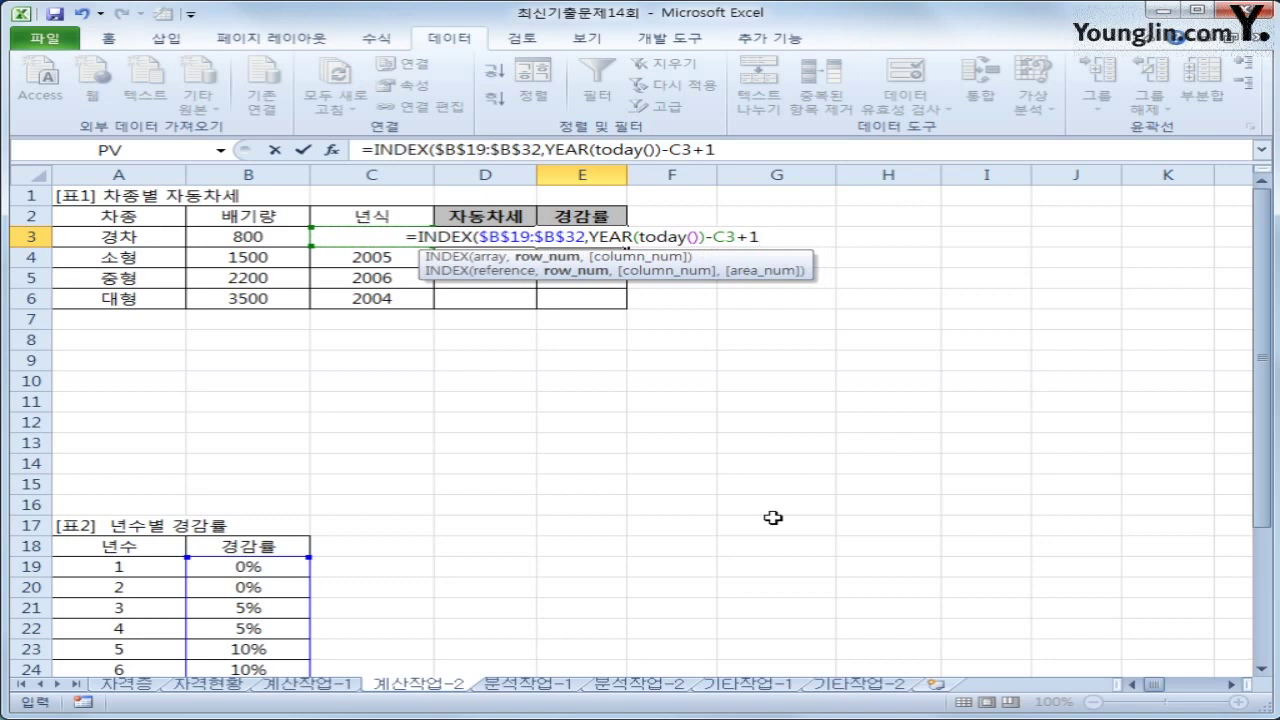
text())
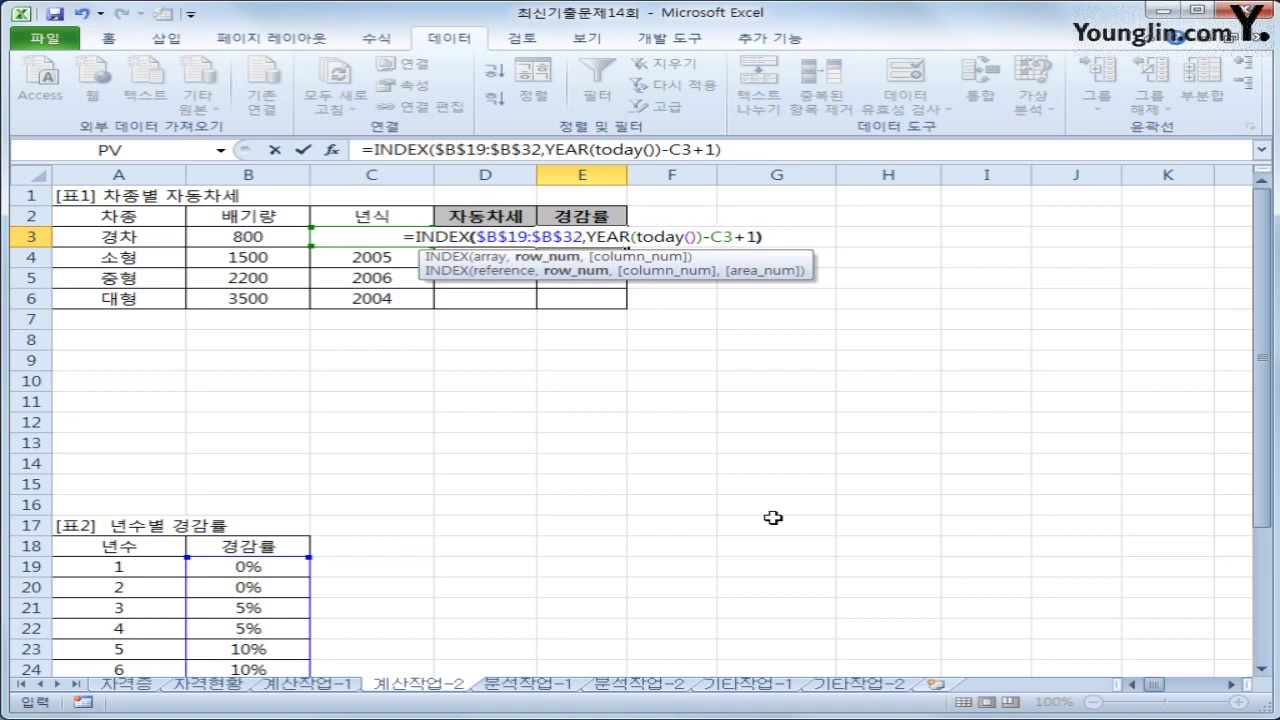
key(Return)
Fill the 경감률 formula from E3 down to E6 and check the formula in E3
key(Up)
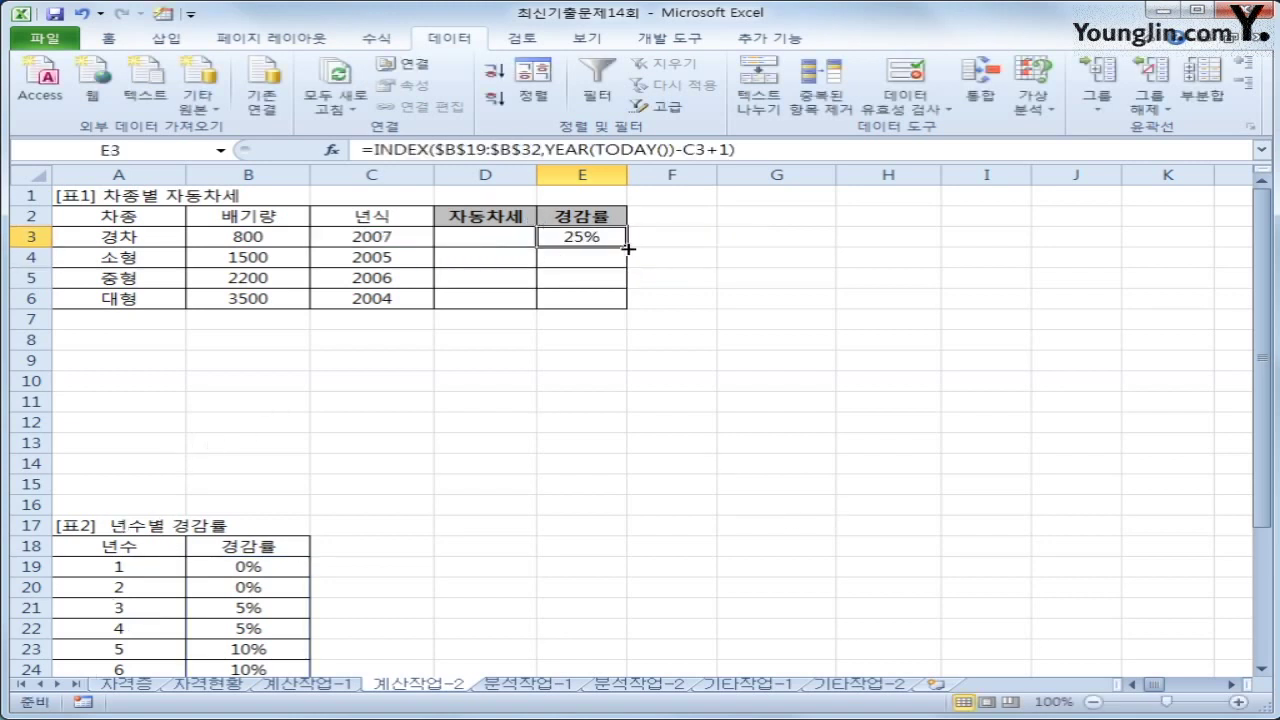
drag(627, 247, 621, 305)
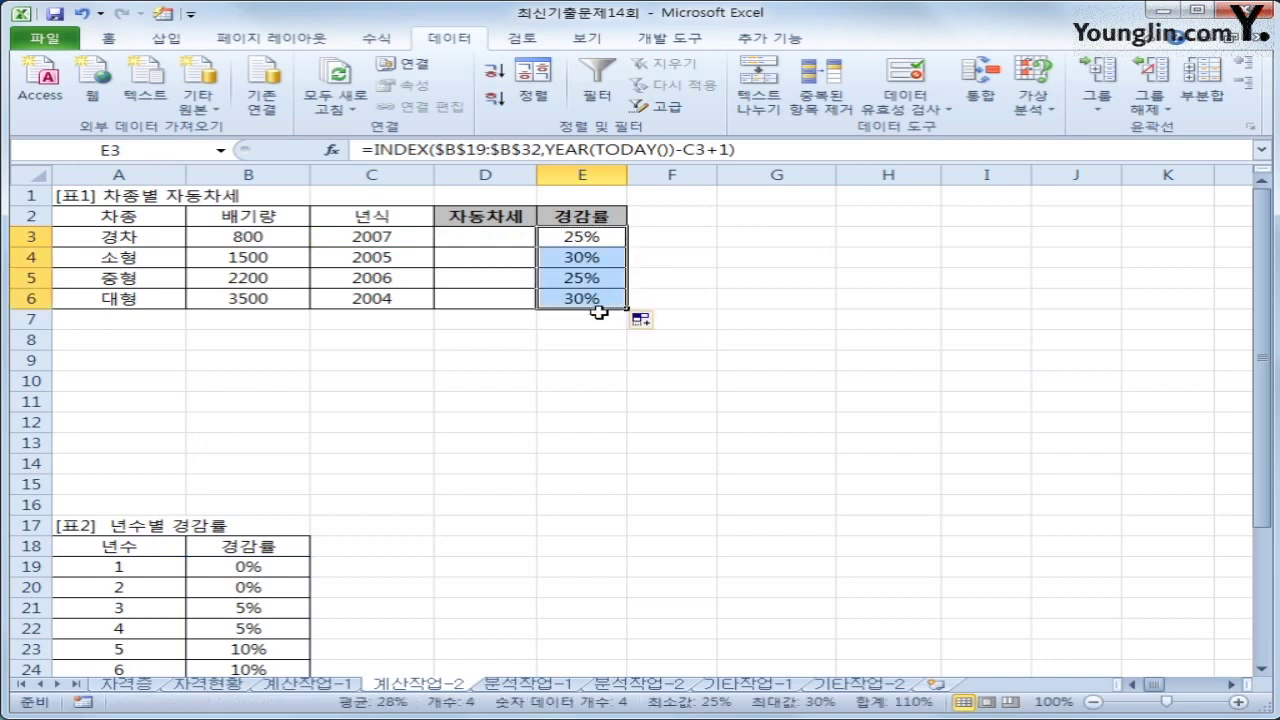
click(582, 232)
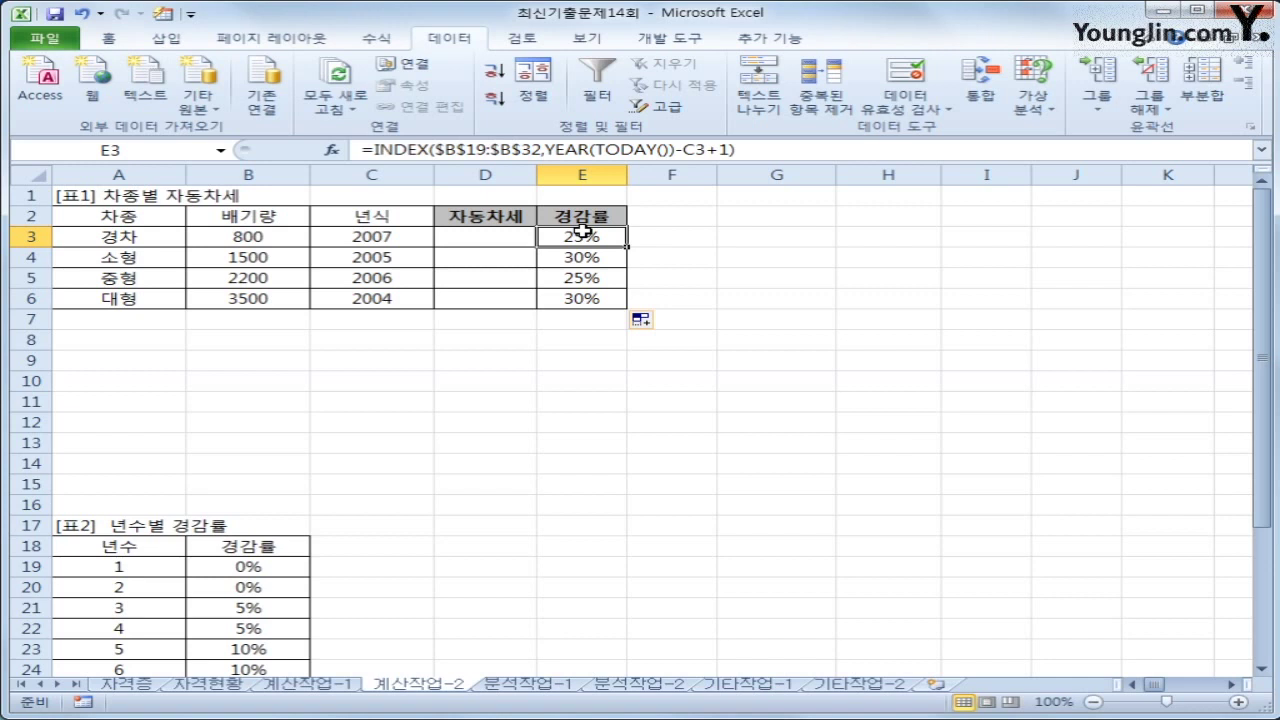
Select the 자동차세 cell D3, open the Visual Basic editor and insert a new module
click(514, 238)
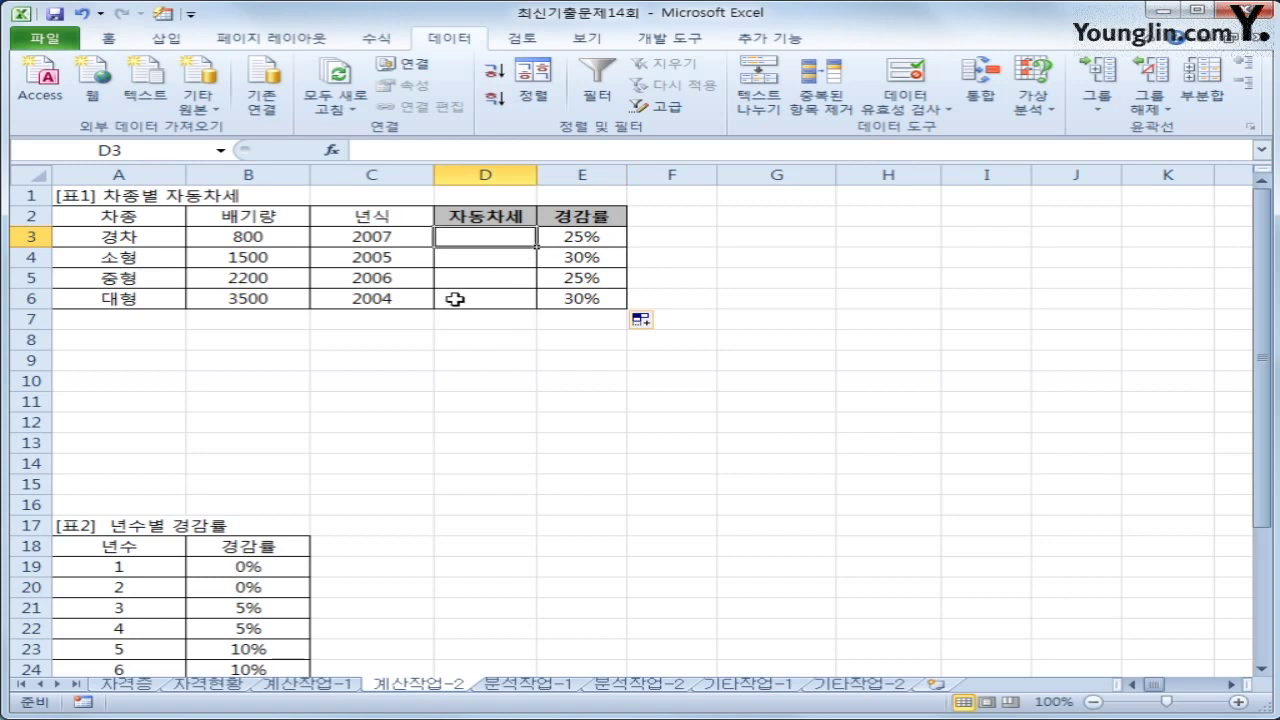
click(672, 42)
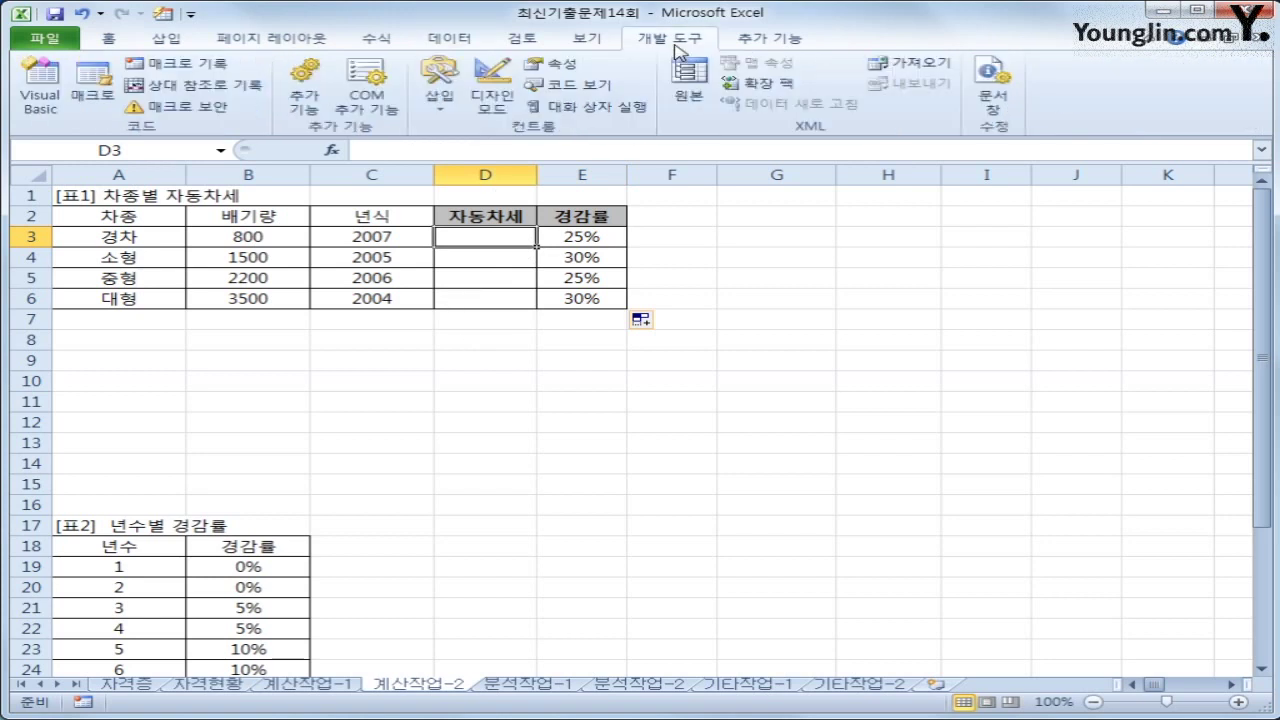
click(58, 114)
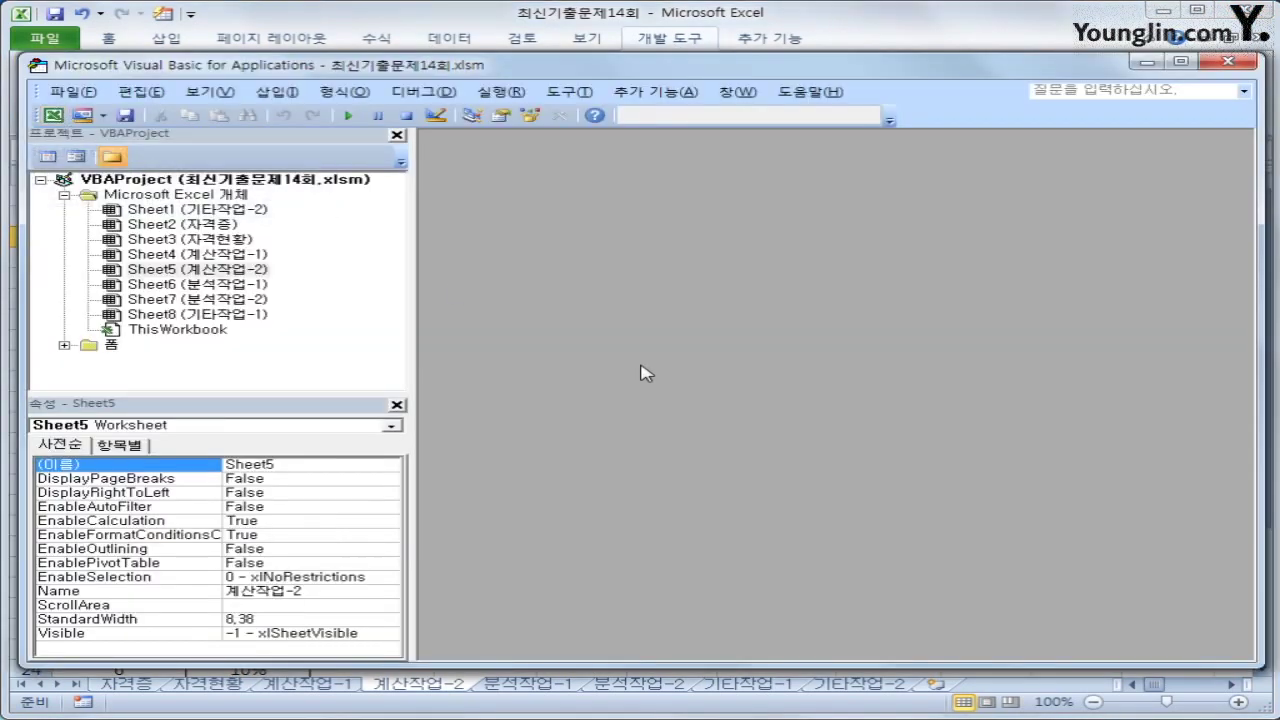
click(277, 91)
click(316, 156)
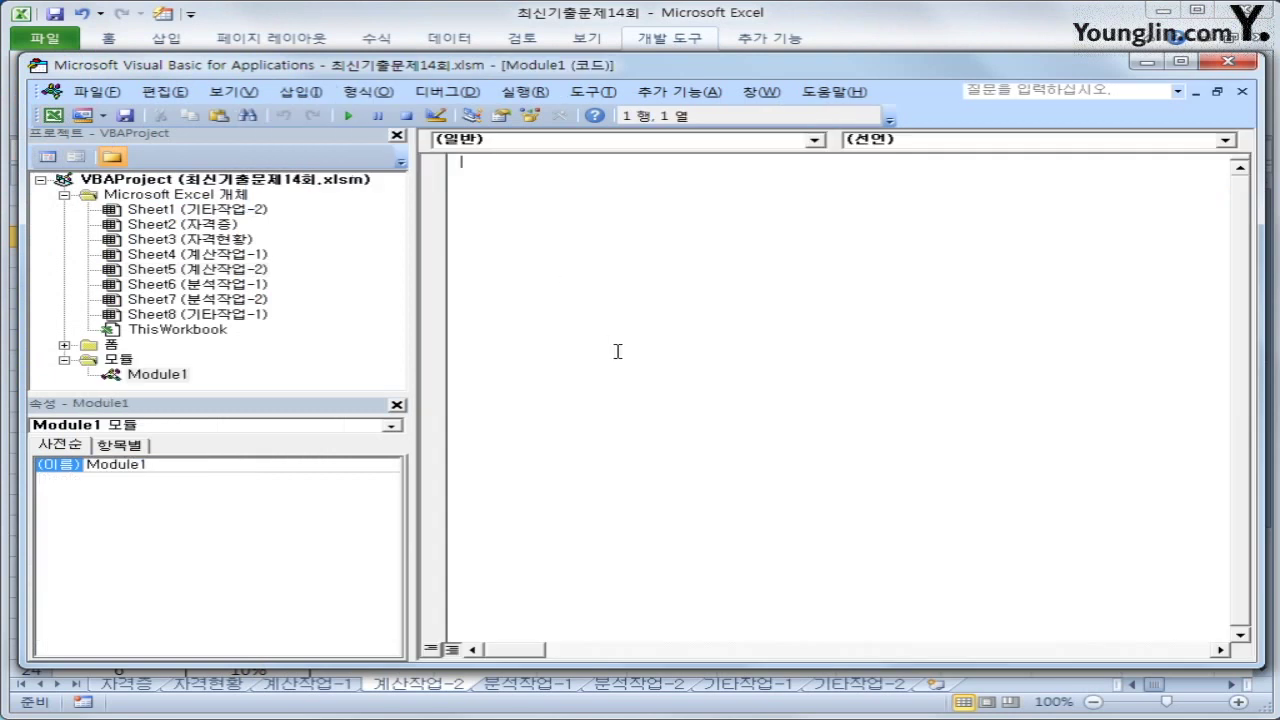
Declare the public function fn자동차세 with the argument 배기량 in the empty module
text(public funct)
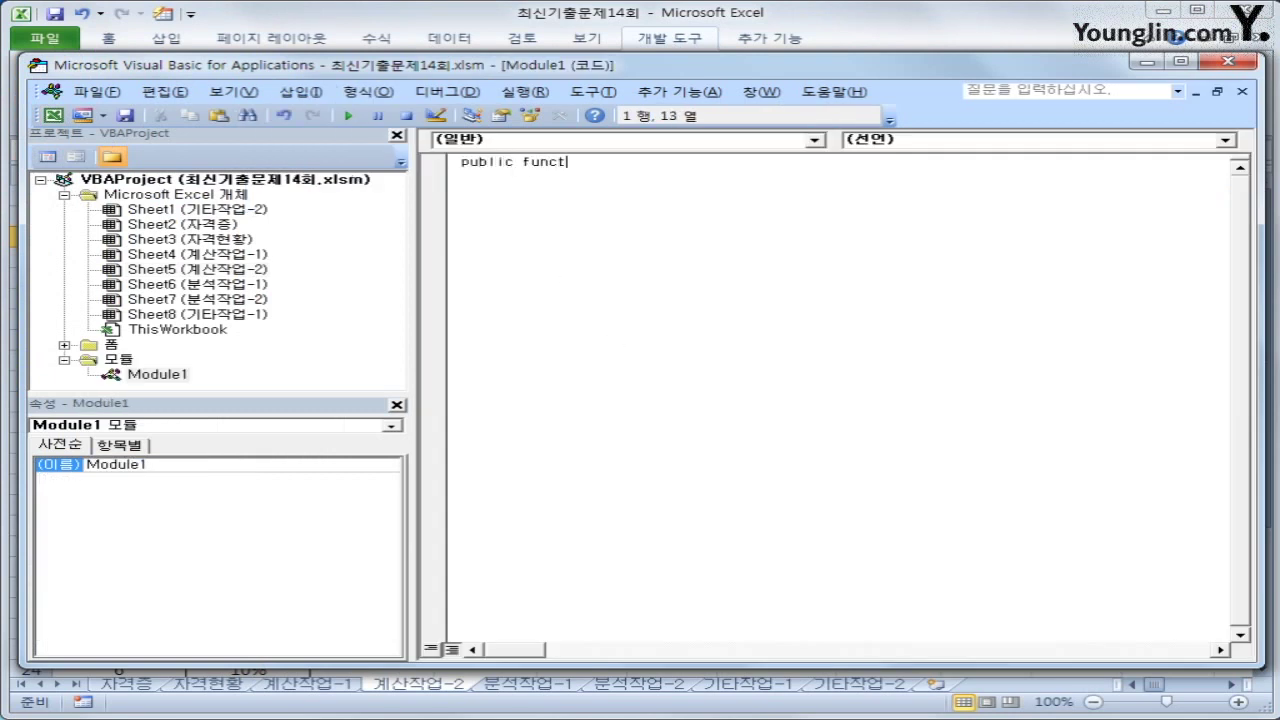
text(ion fn자동차세()
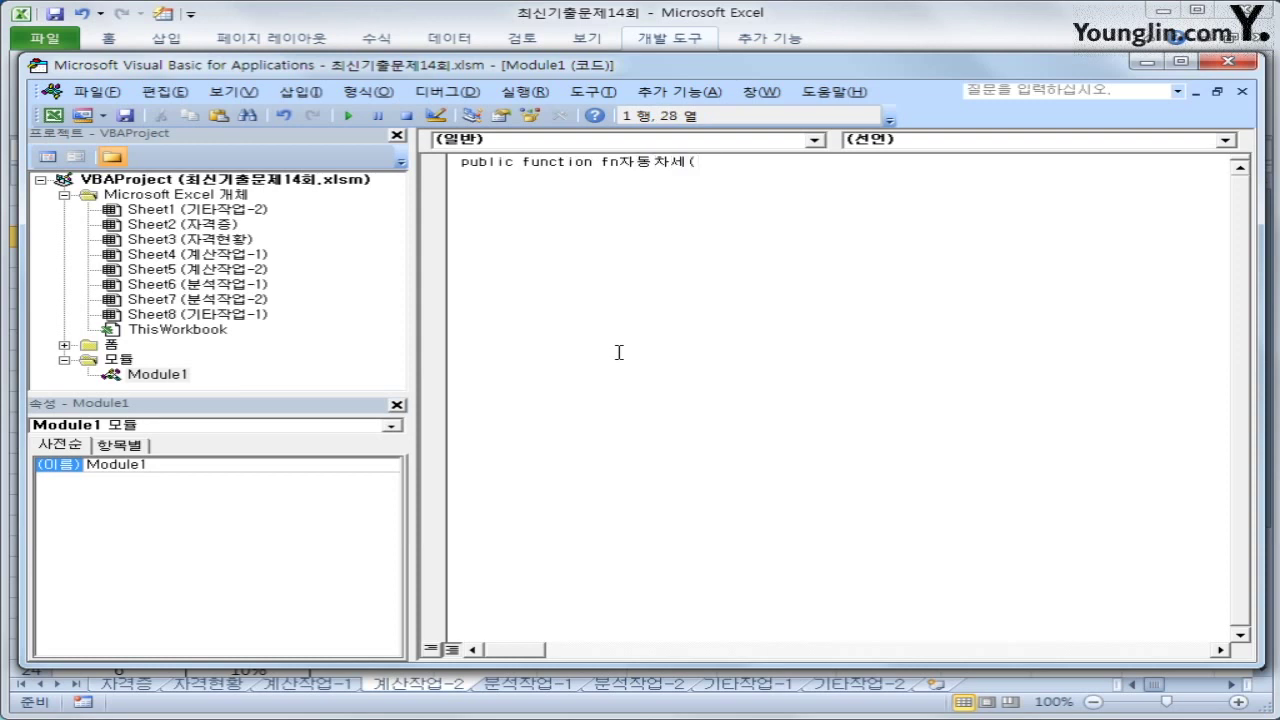
text(배기량))
key(Return)
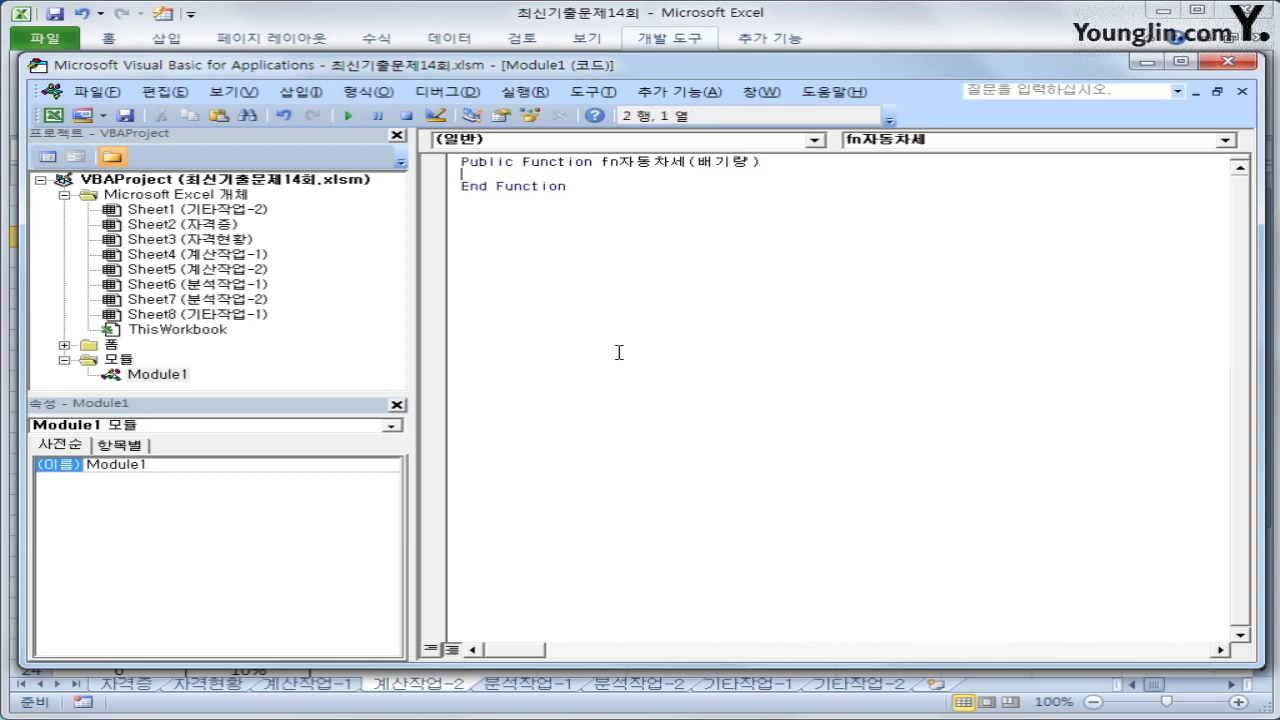
Start an indented Select Case block on 배기량 inside the function, leaving a blank line below the declaration
key(Return)
key(Tab)
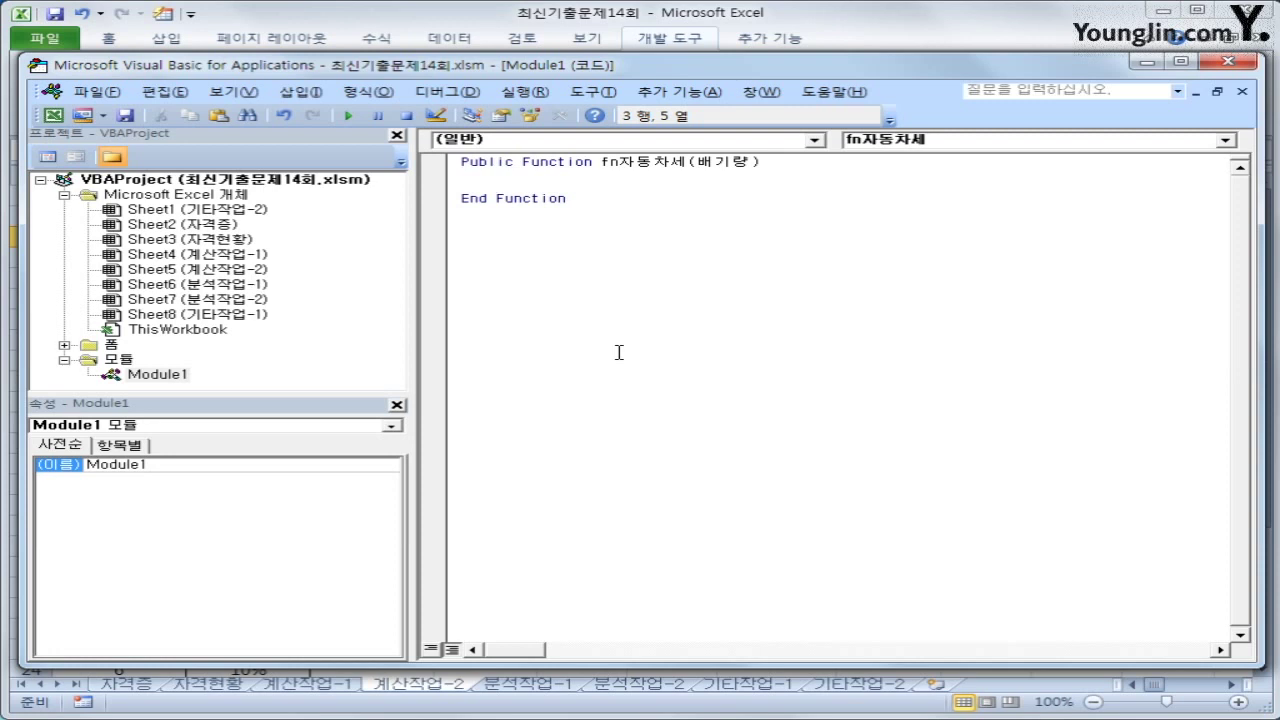
text(select case )
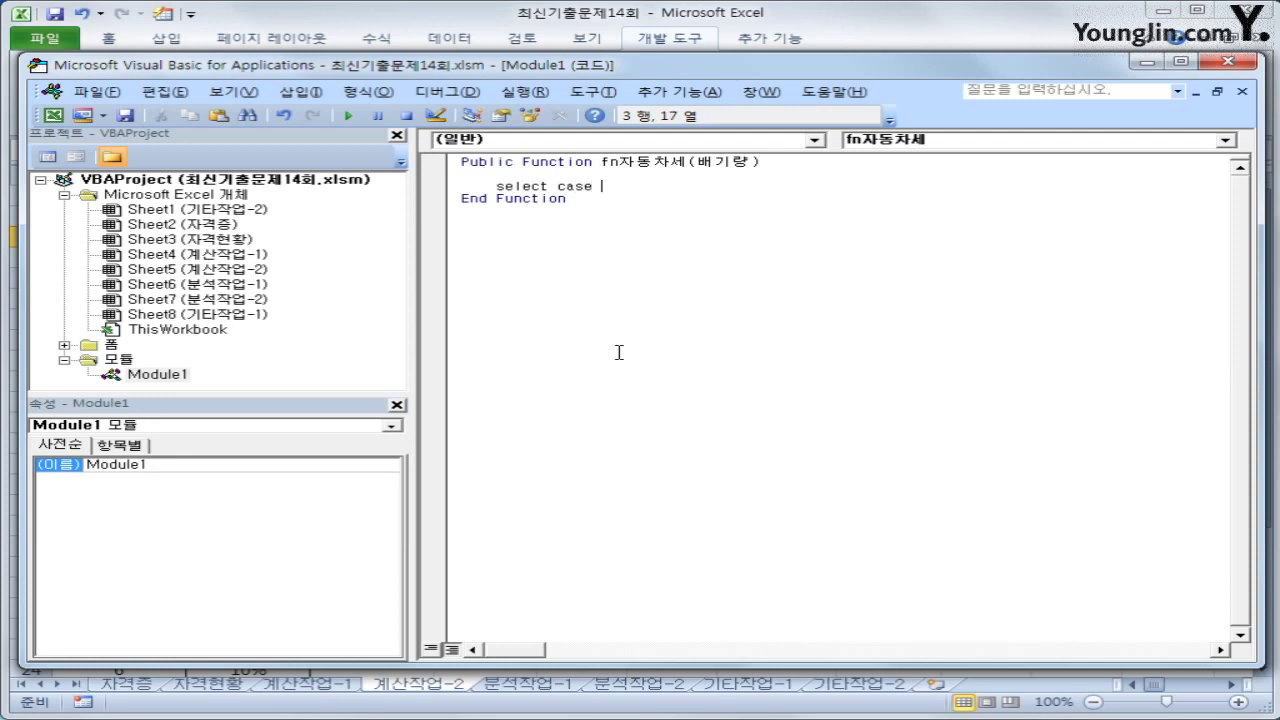
text(배기ㄹ량)
key(Return)
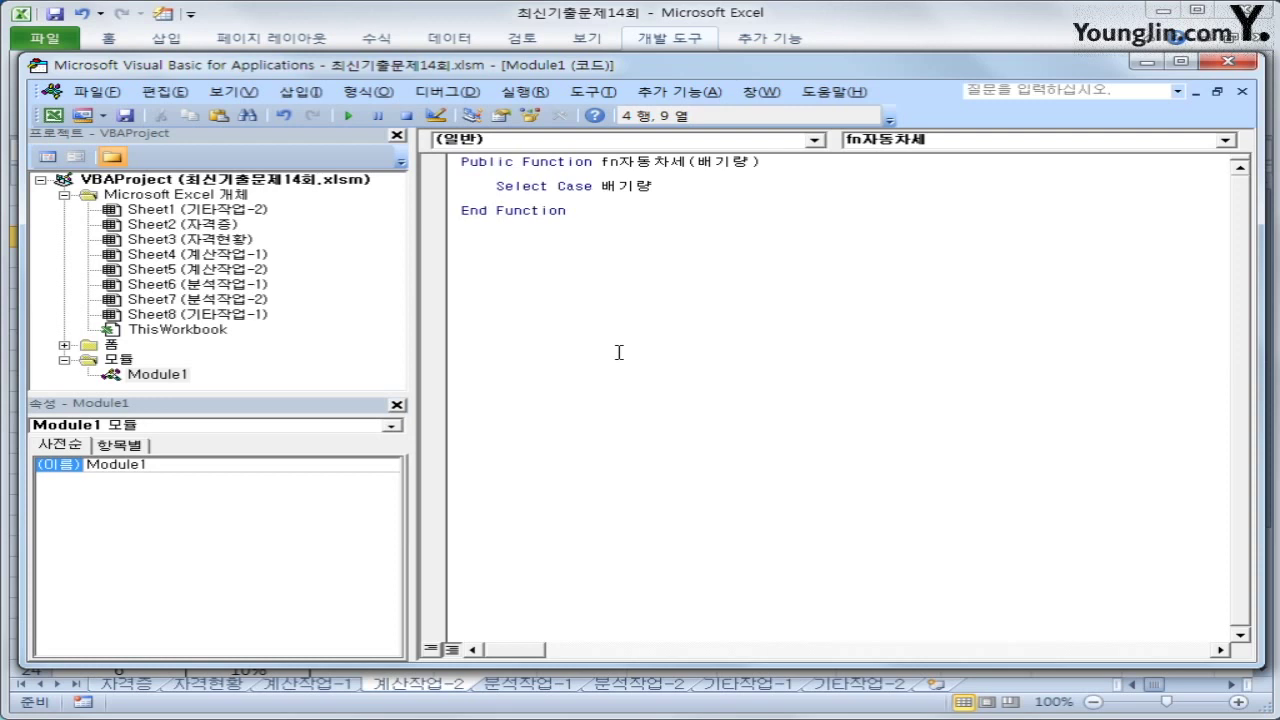
Add the branch Case Is <= 1000 and, indented below it, the assignment 과세표준 = 100
text(ㅊㅁㄴ)
key(BackSpace)
key(BackSpace)
key(BackSpace)
text(case is <=)
key(BackSpace)
text(= 1000)
key(Return)
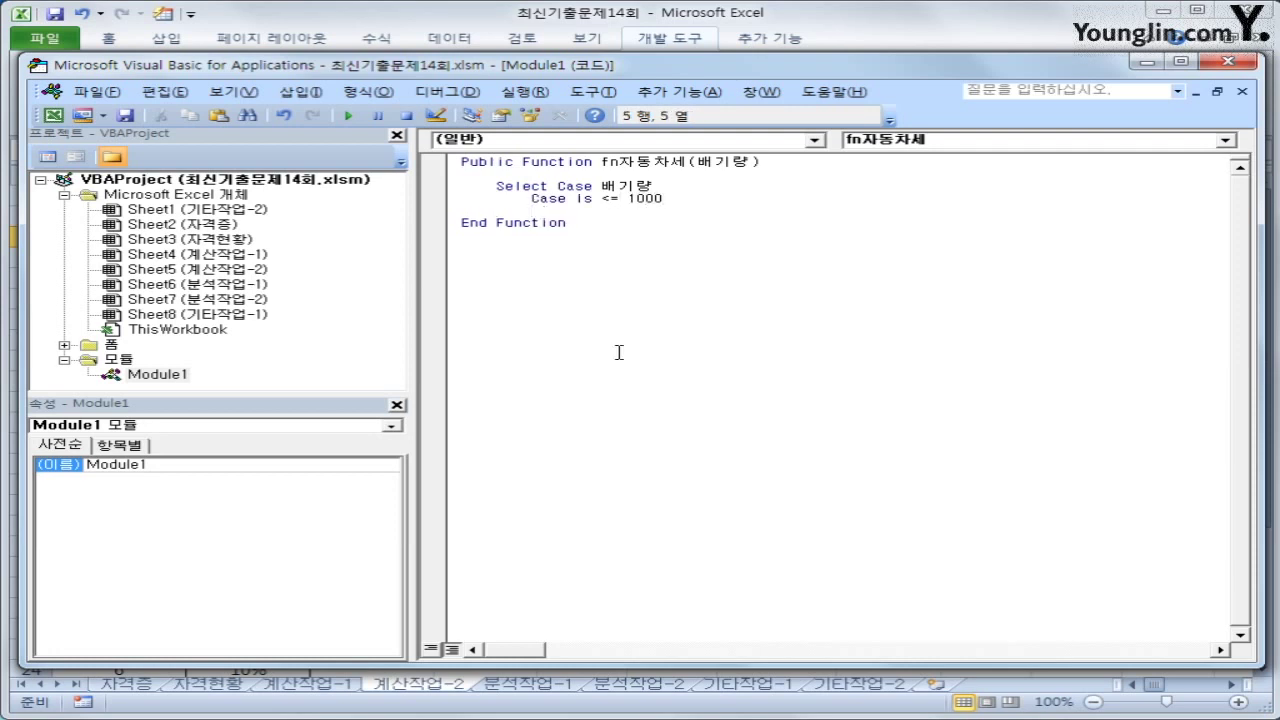
key(Tab)
text(과세표준 = 100)
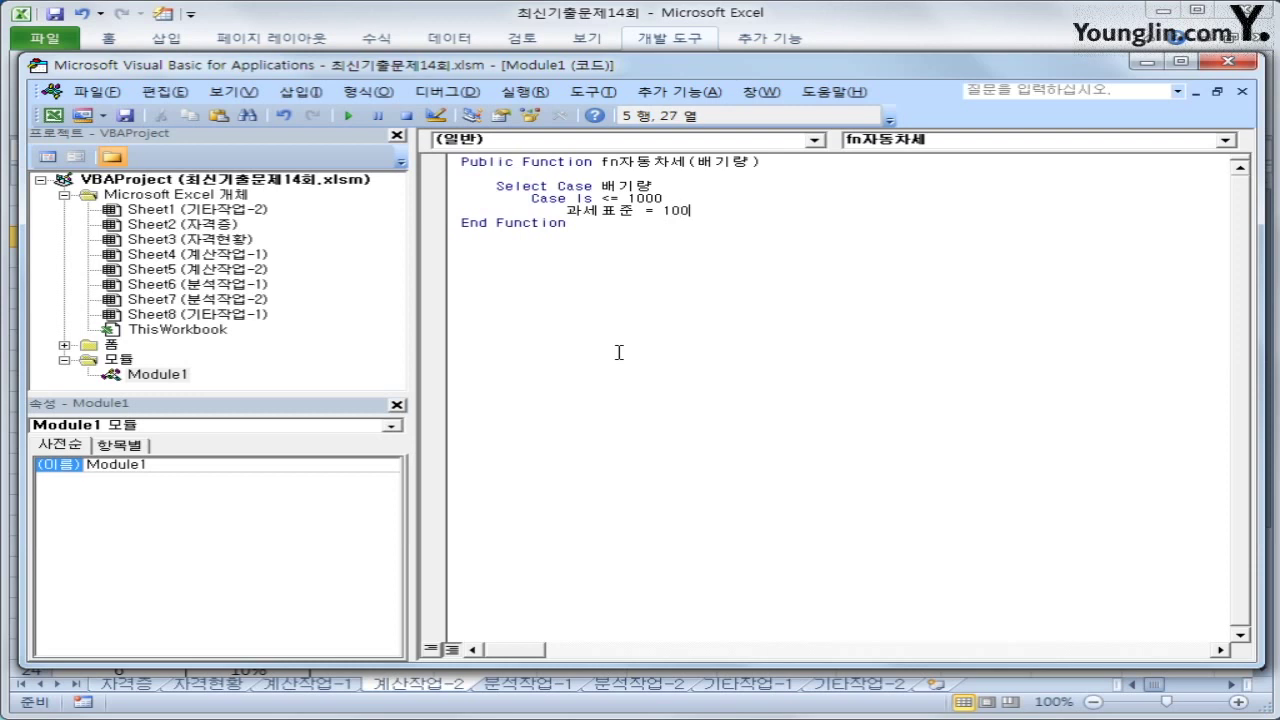
Add a second branch, Case Is <= 1600, aligned with the first Case line
key(Return)
key(BackSpace)
text(case)
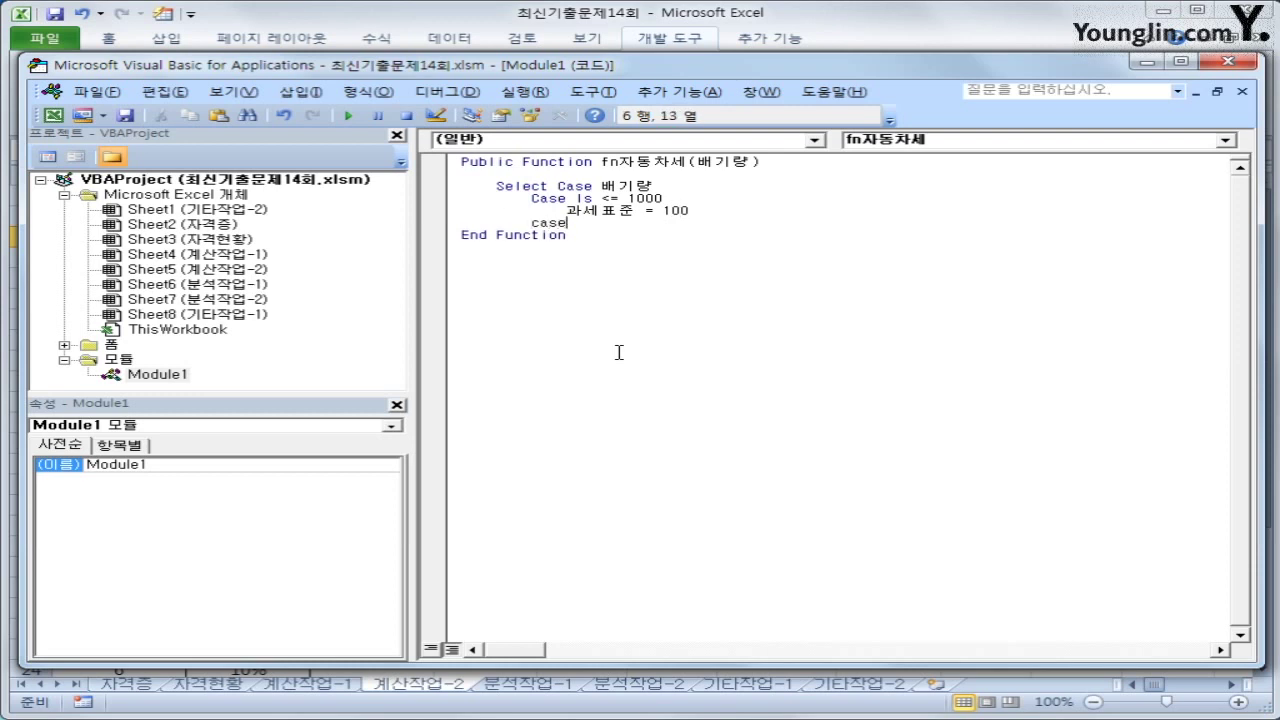
text( is <)
text(= 1600)
key(Return)
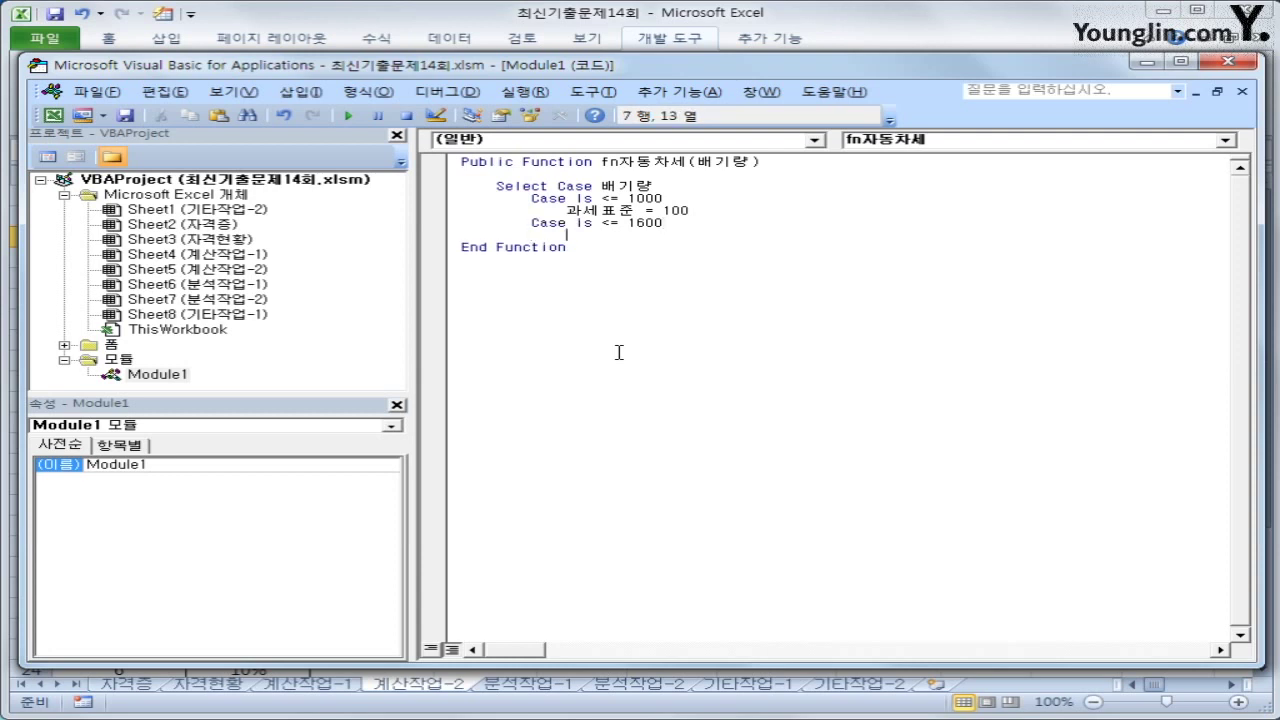
Copy the assignment 과세표준 = 100 from the first branch to the indented line under Case Is <= 1600
key(Up)
key(Up)
key(shift+End)
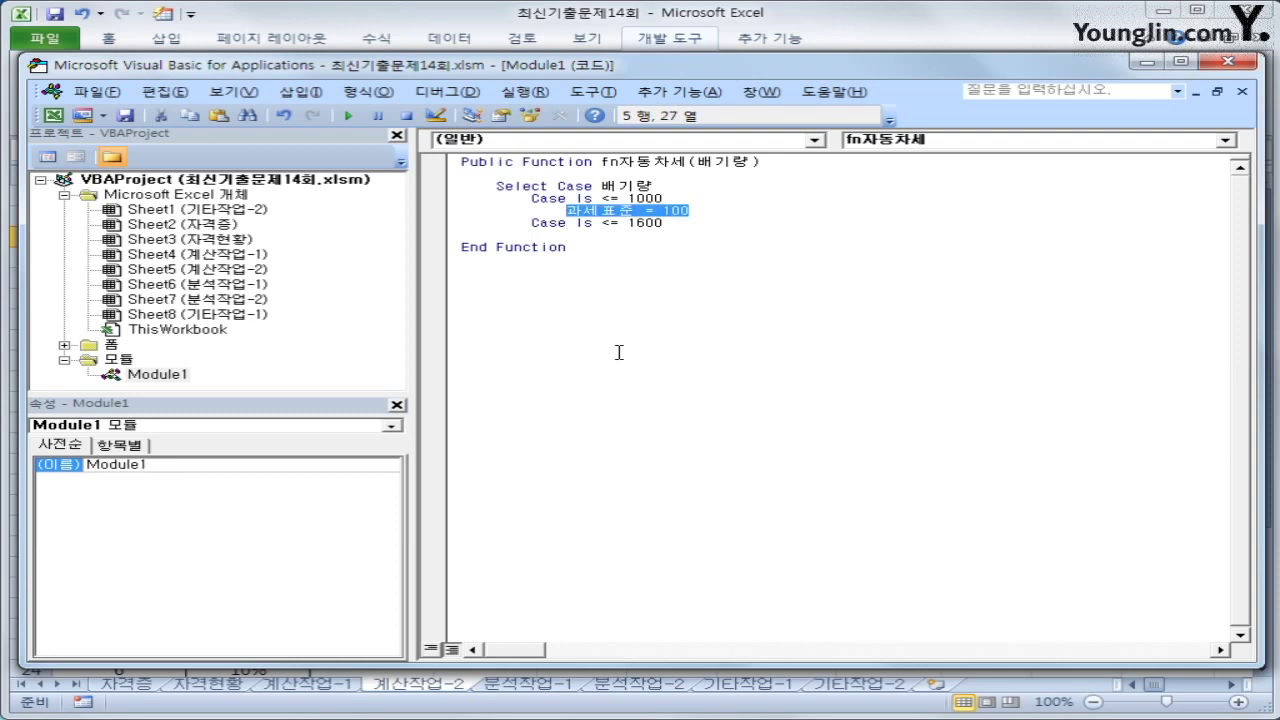
key(ctrl+c)
key(Down)
key(Down)
key(Tab)
key(ctrl+v)
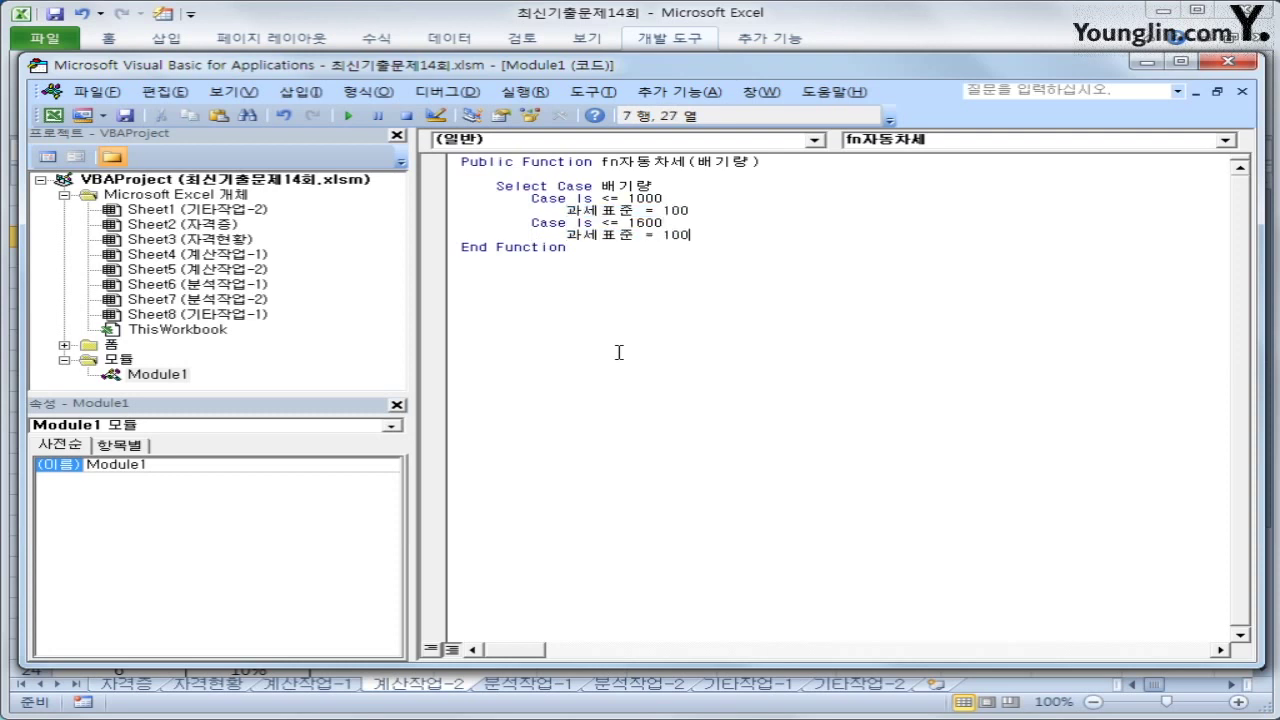
Set 과세표준 in the "Case Is <= 1600" branch to 140
key(Left)
key(Left)
key(shift+Right)
text(4)
Duplicate the two-line "Case Is <= 1600" branch directly below itself
key(Up)
key(Home)
key(shift+Down)
key(shift+End)
key(ctrl+c)
key(End)
key(Return)
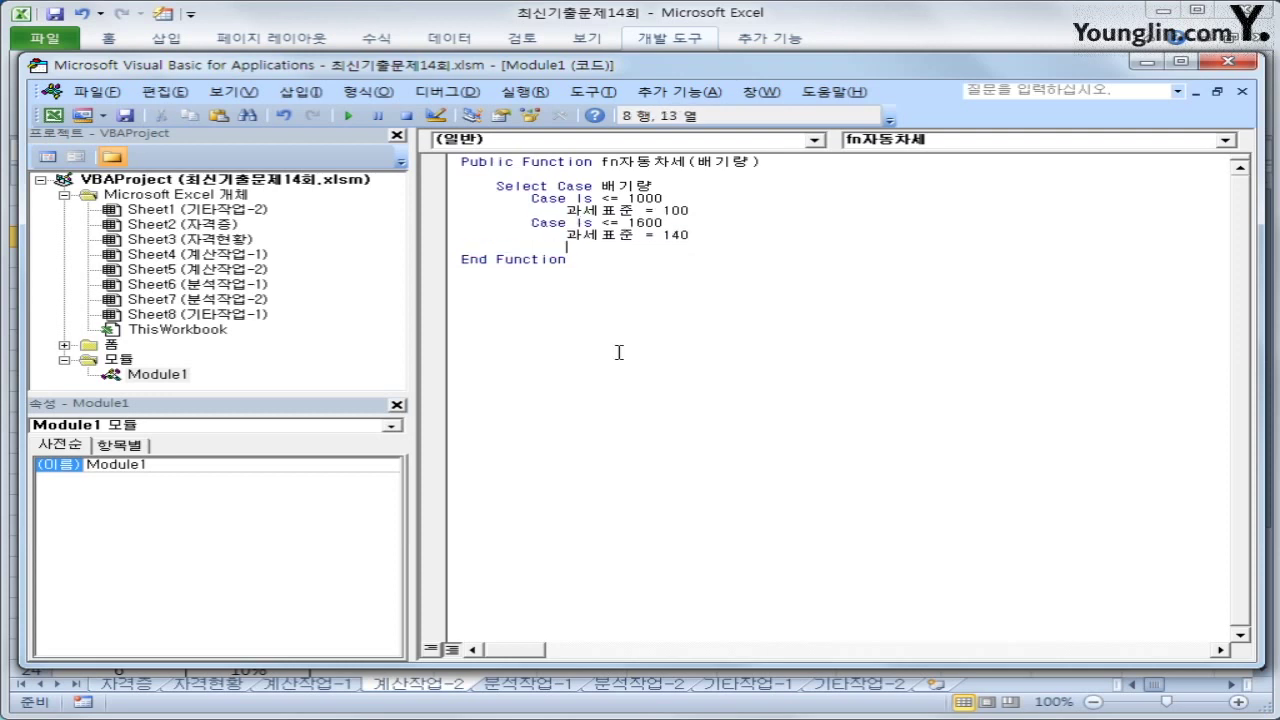
key(BackSpace)
key(ctrl+v)
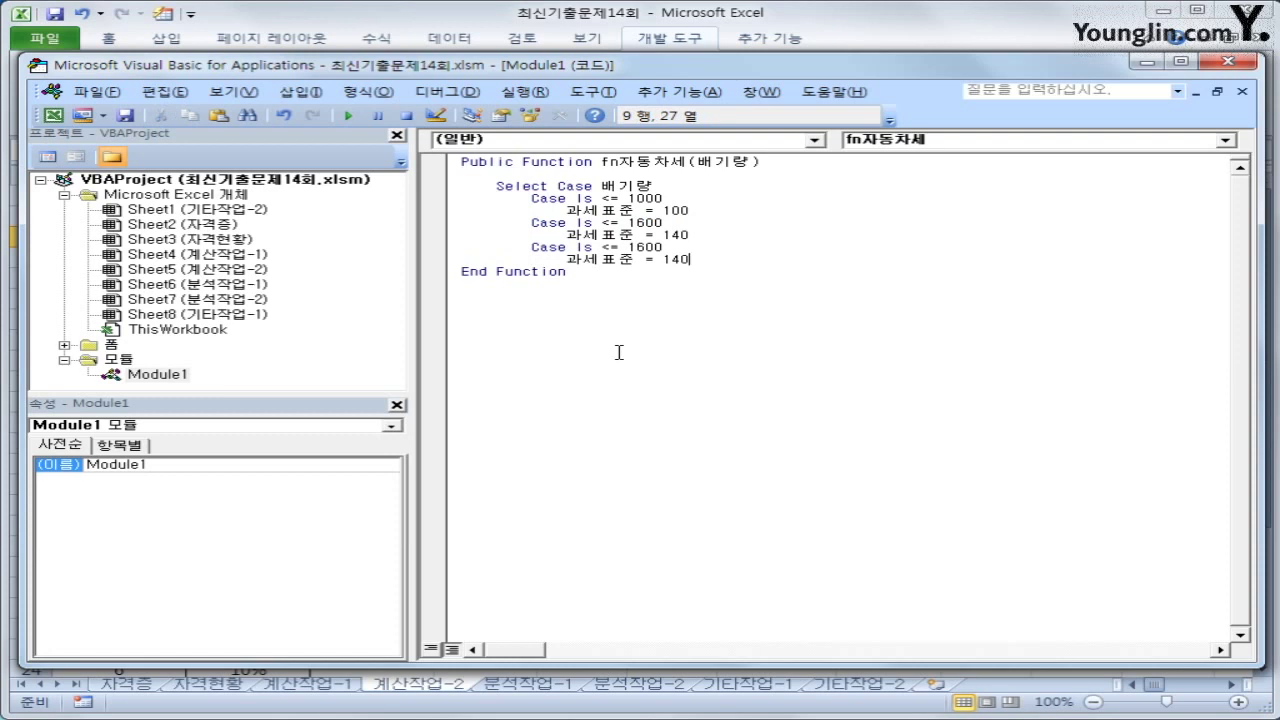
Change the duplicated branch's condition to "Case Is <= 2500"
key(Up)
key(Left)
key(Left)
key(Left)
key(Left)
text(25)
key(Delete)
key(Delete)
Set 과세표준 in the "Case Is <= 2500" branch to 200
key(Down)
key(Right)
key(Right)
key(Right)
key(Left)
key(shift+Right)
key(shift+Right)
text(20)
key(End)
Paste another copy of the copied branch below the 2500 branch and change its condition to "Case Is > 2500"
key(Return)
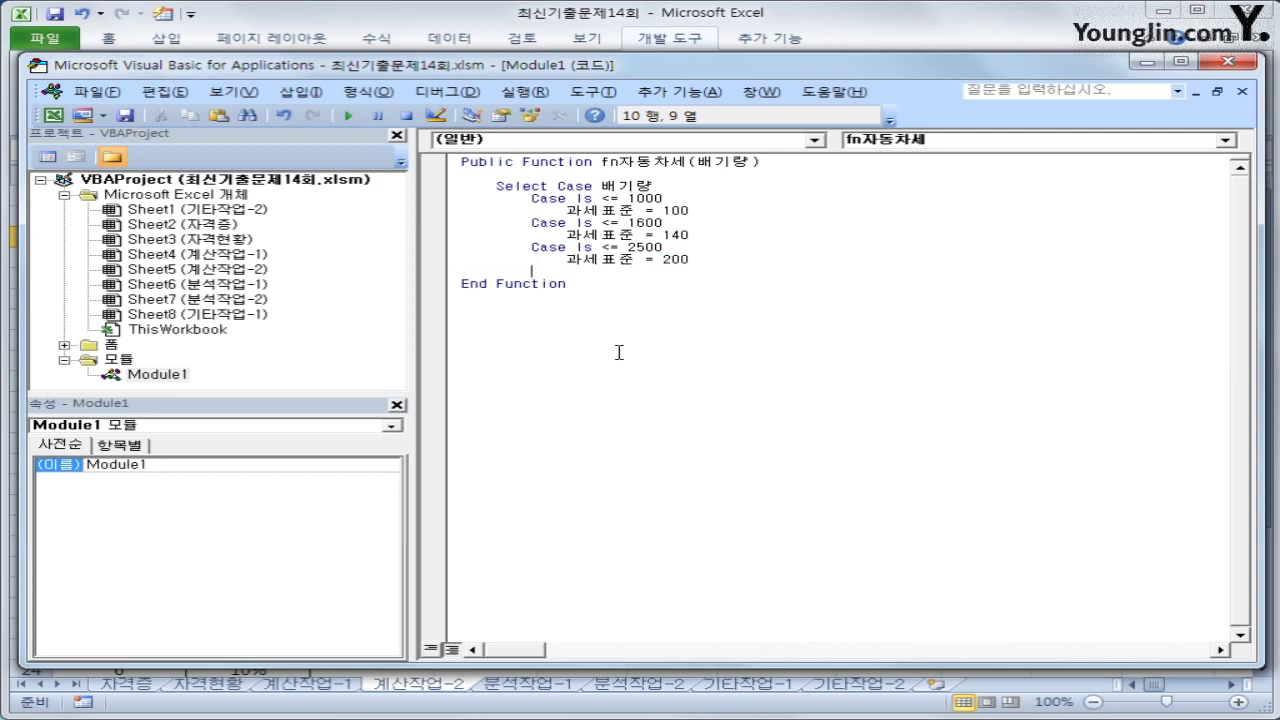
key(ctrl+v)
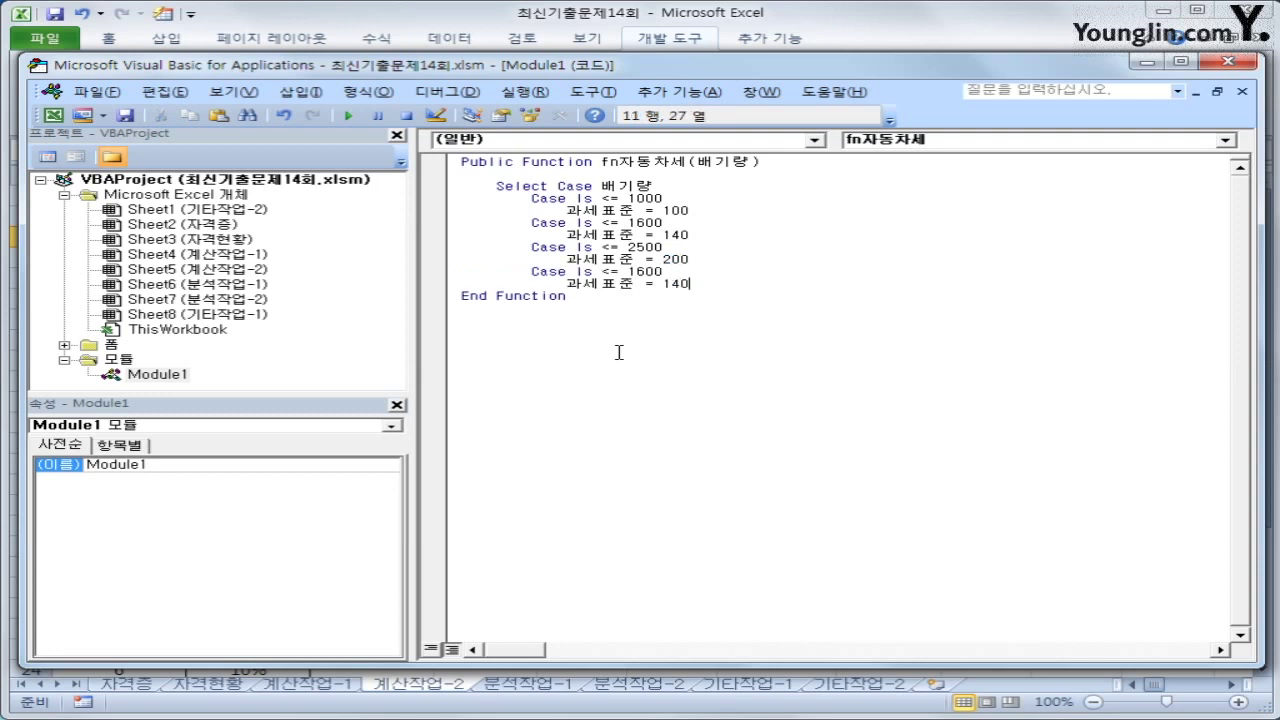
key(Up)
key(Left)
key(Left)
key(Left)
key(Left)
key(Left)
key(Left)
key(Left)
key(shift+Right)
key(shift+Right)
text(> 2500)
key(shift+End)
key(Delete)
Set 과세표준 in the "Case Is > 2500" branch to 220
key(Down)
key(Right)
text(22)
key(Delete)
key(Delete)
key(Right)
Close the Select Case block with an End Select line aligned with Select Case
key(Return)
key(BackSpace)
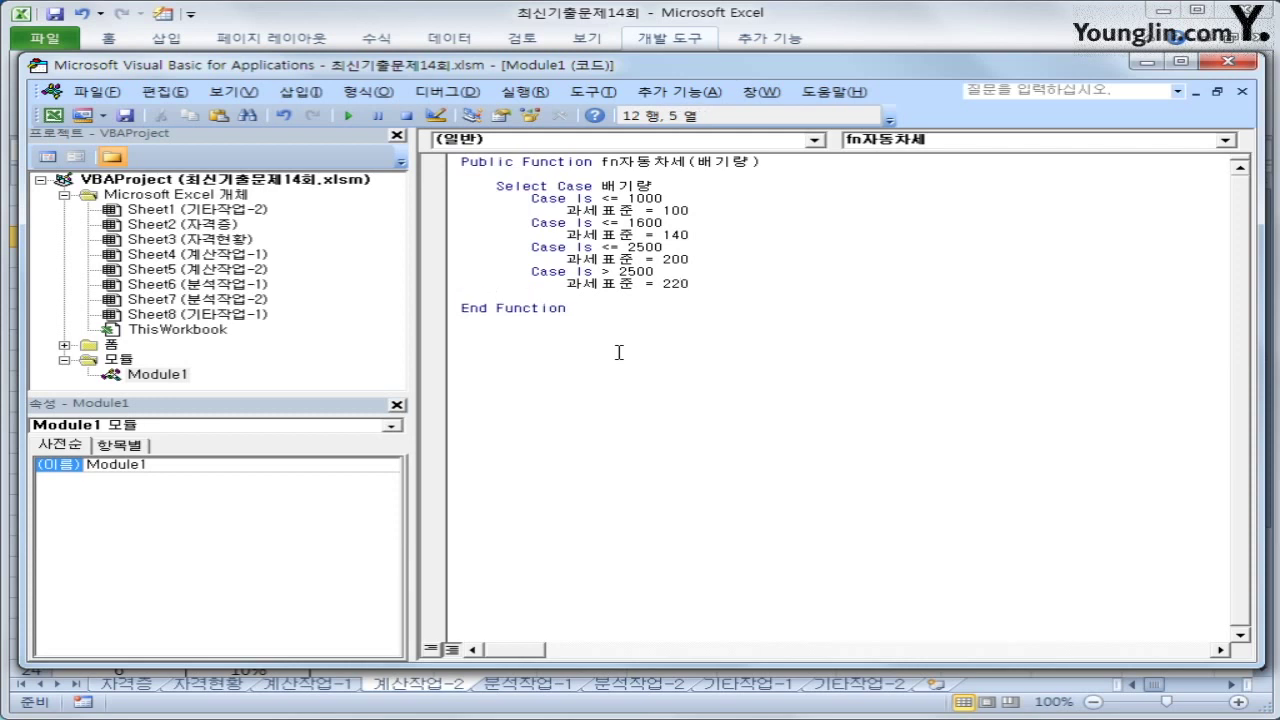
text(ㄷ)
key(BackSpace)
key(Hangul)
text(end select)
key(Return)
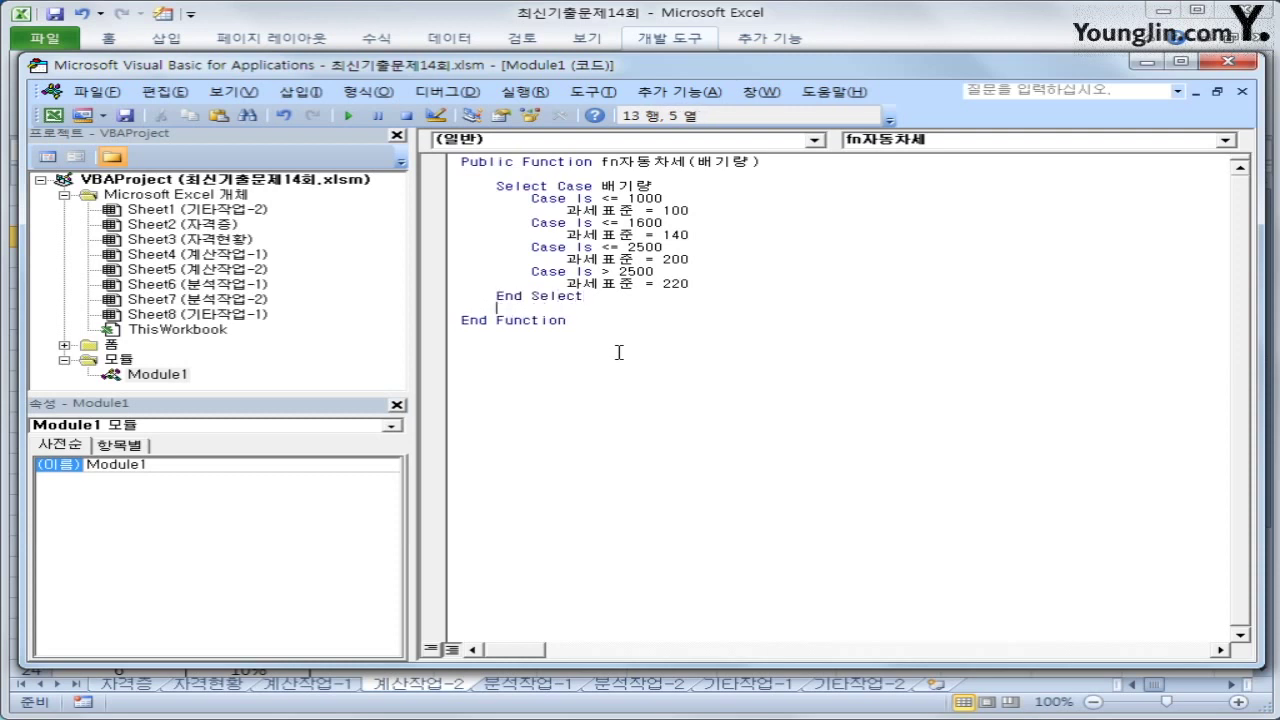
Below End Select, after a blank line, add the return statement "fn자동차세 = 배기량 * 과세표준"
key(Return)
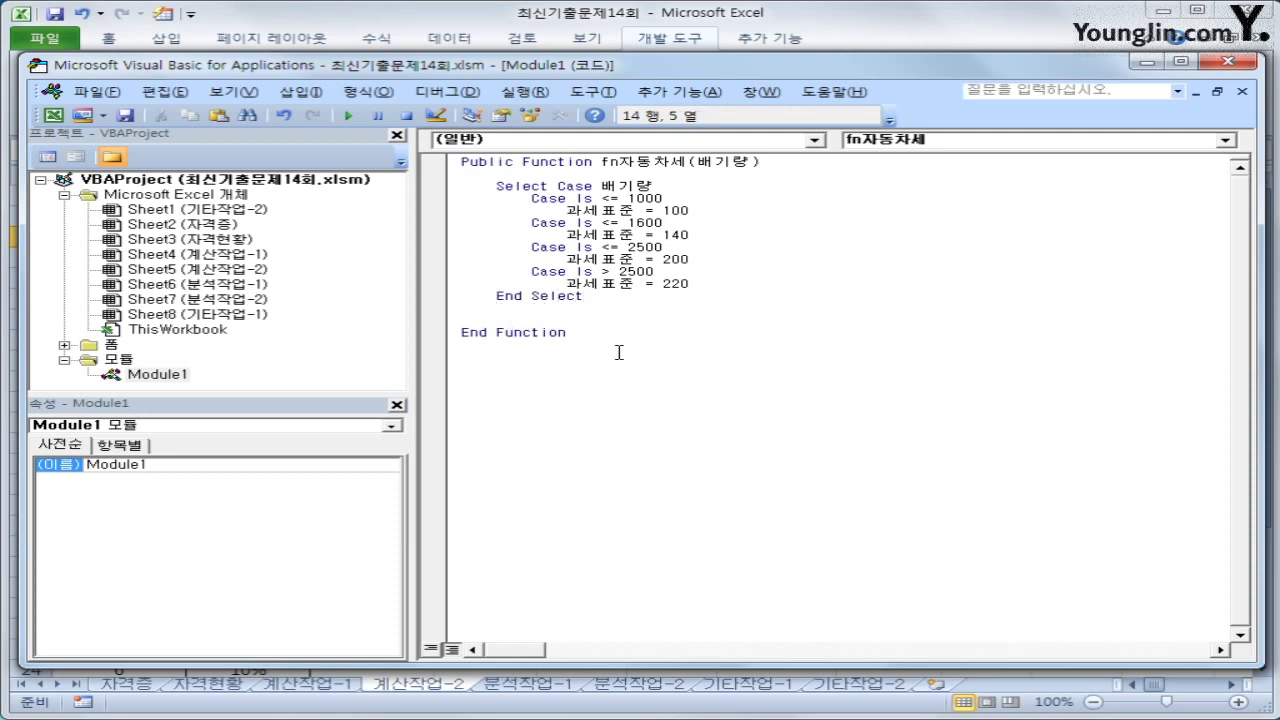
text(n자동차세 = 배기량 )
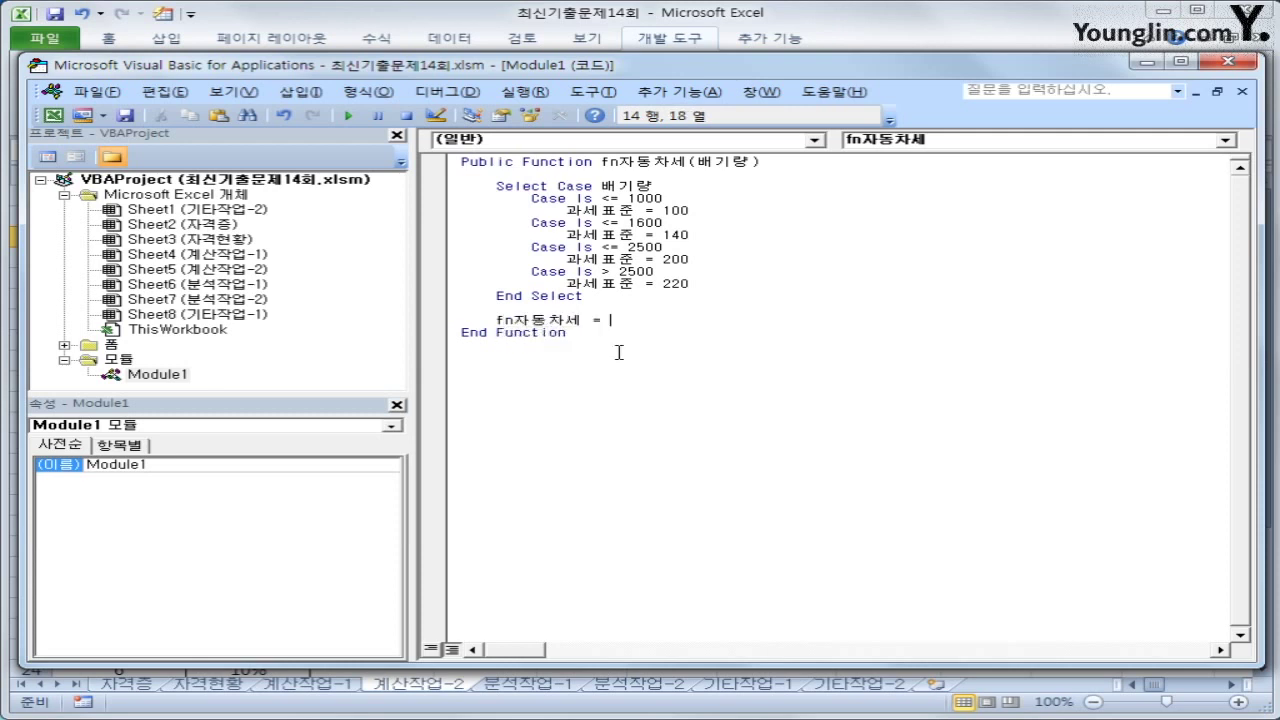
text(* 과세표준)
key(Return)
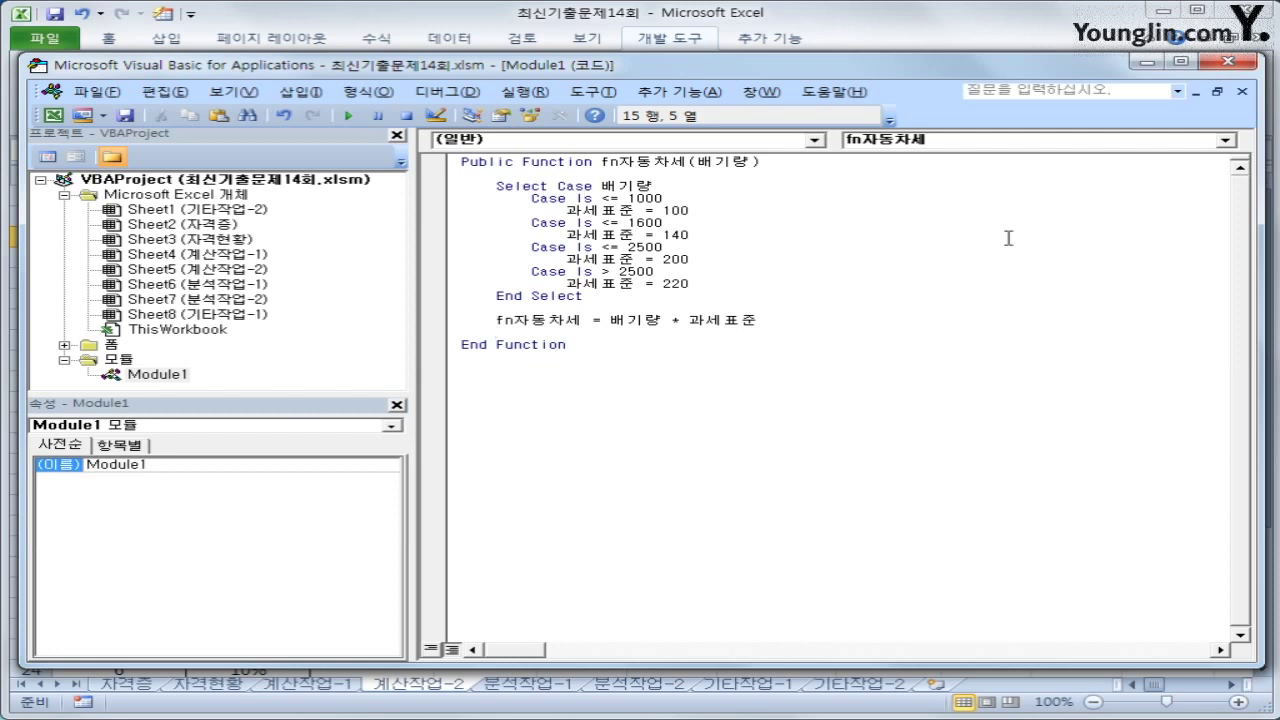
Close the code editor, enter the user-defined function fn자동차세 in D3 with B3 as 배기량, and fill it down the column
click(1227, 66)
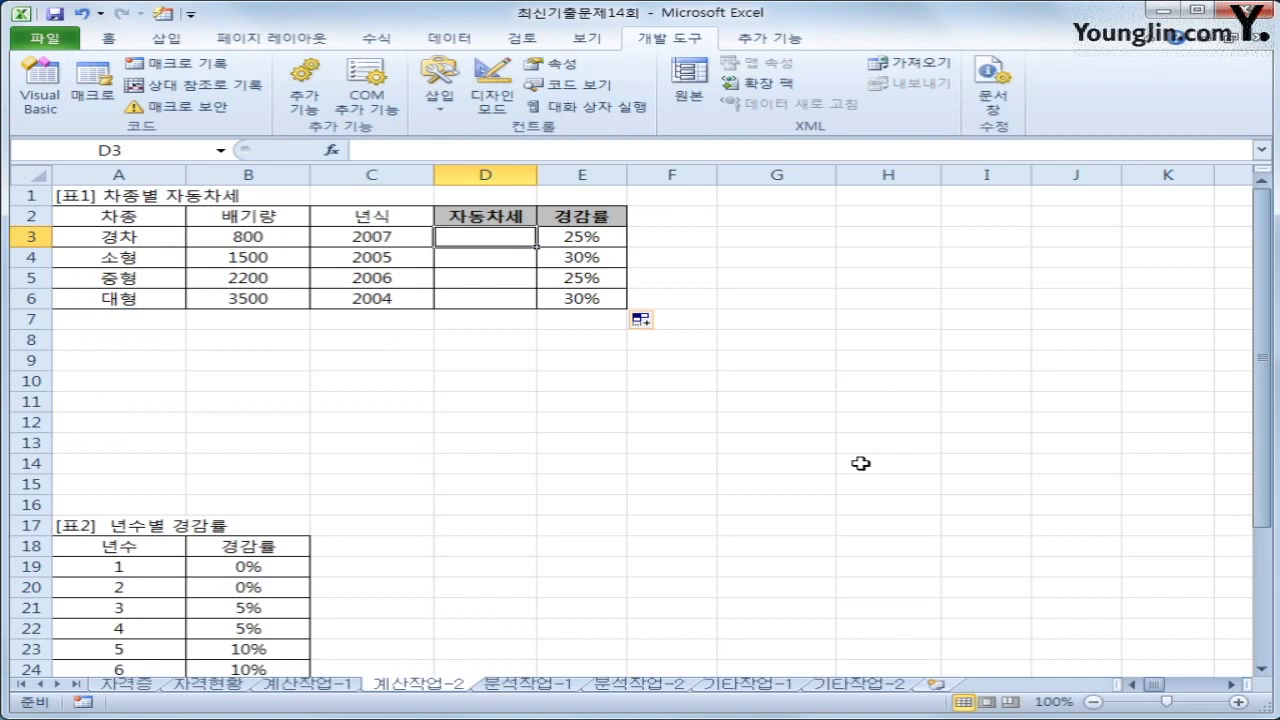
click(332, 152)
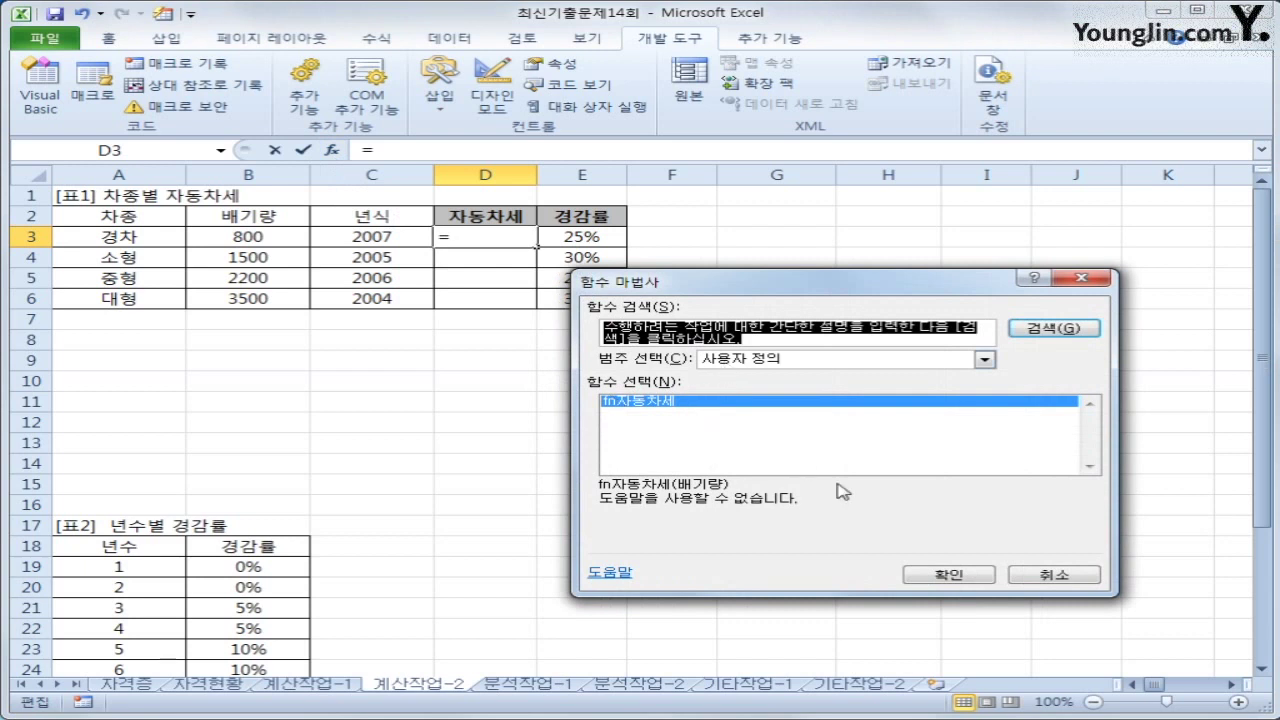
click(968, 583)
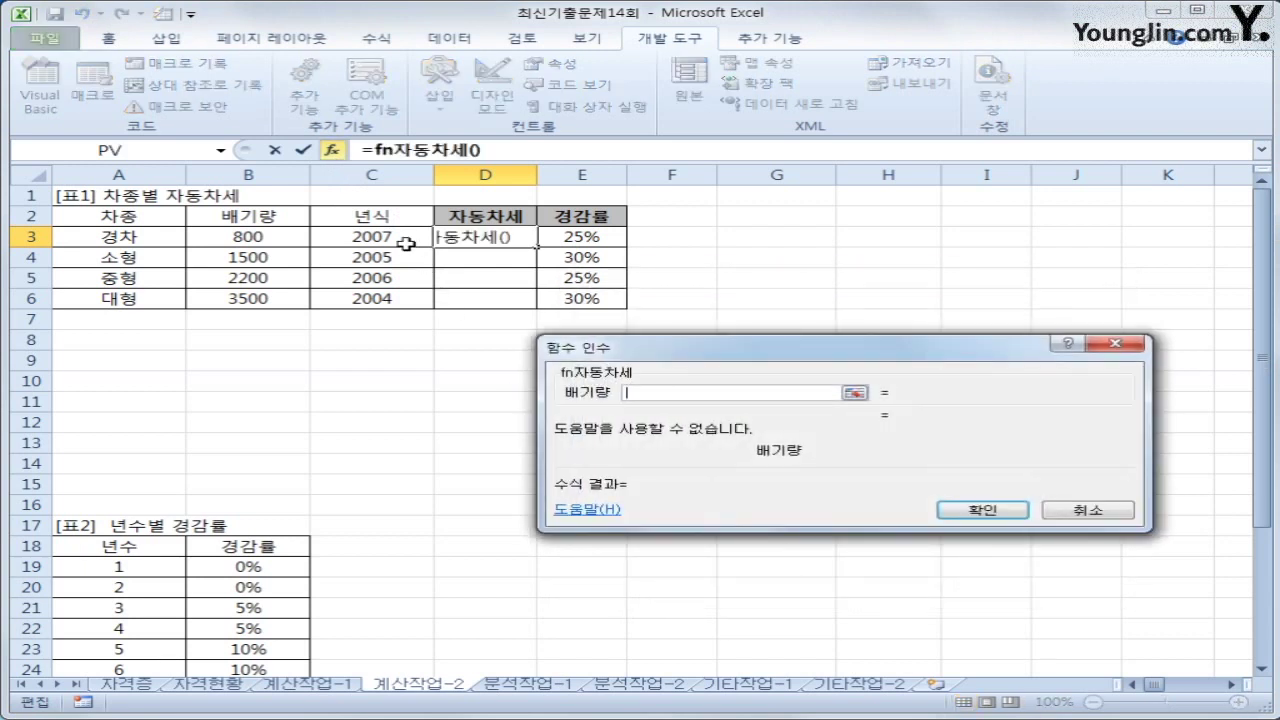
click(237, 238)
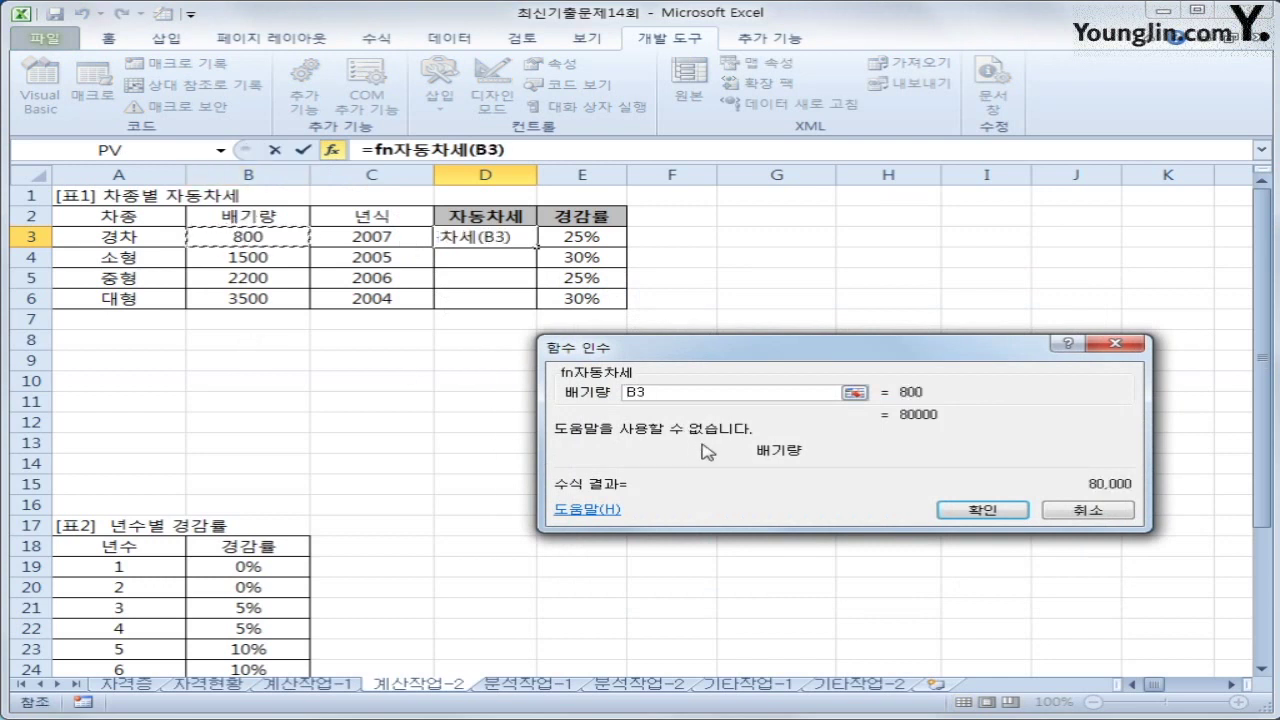
click(984, 509)
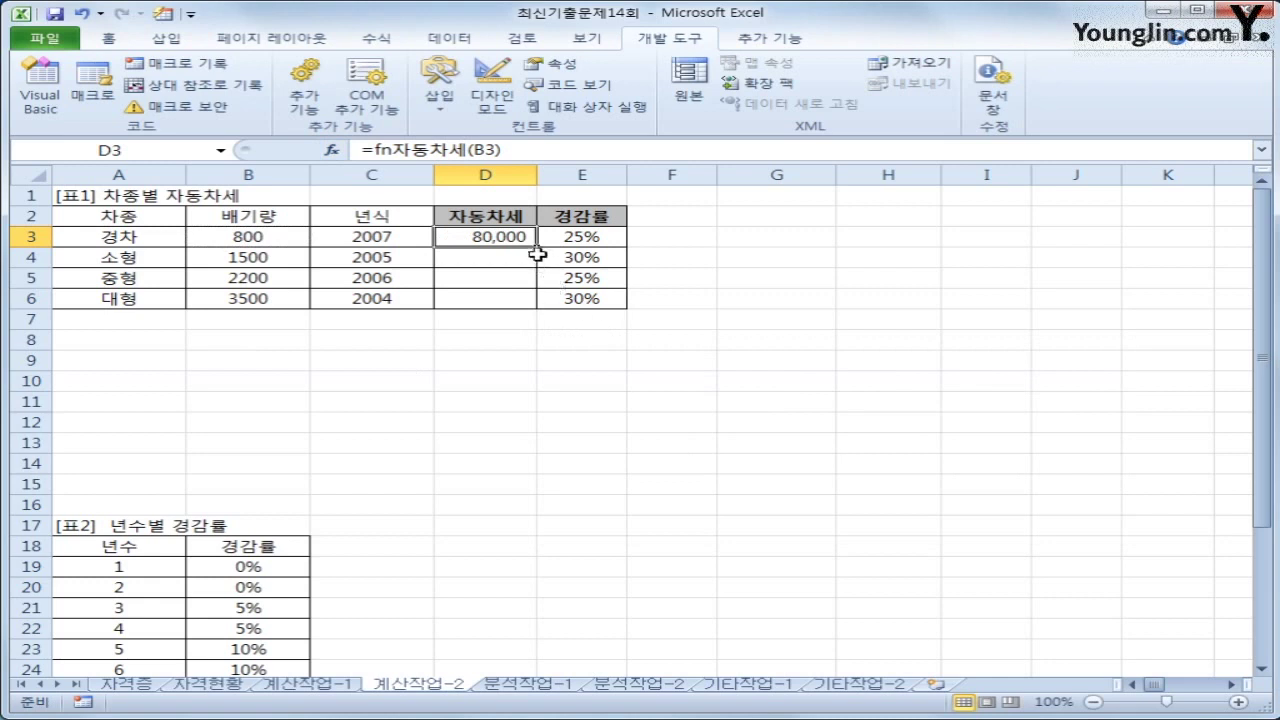
double_click(536, 244)
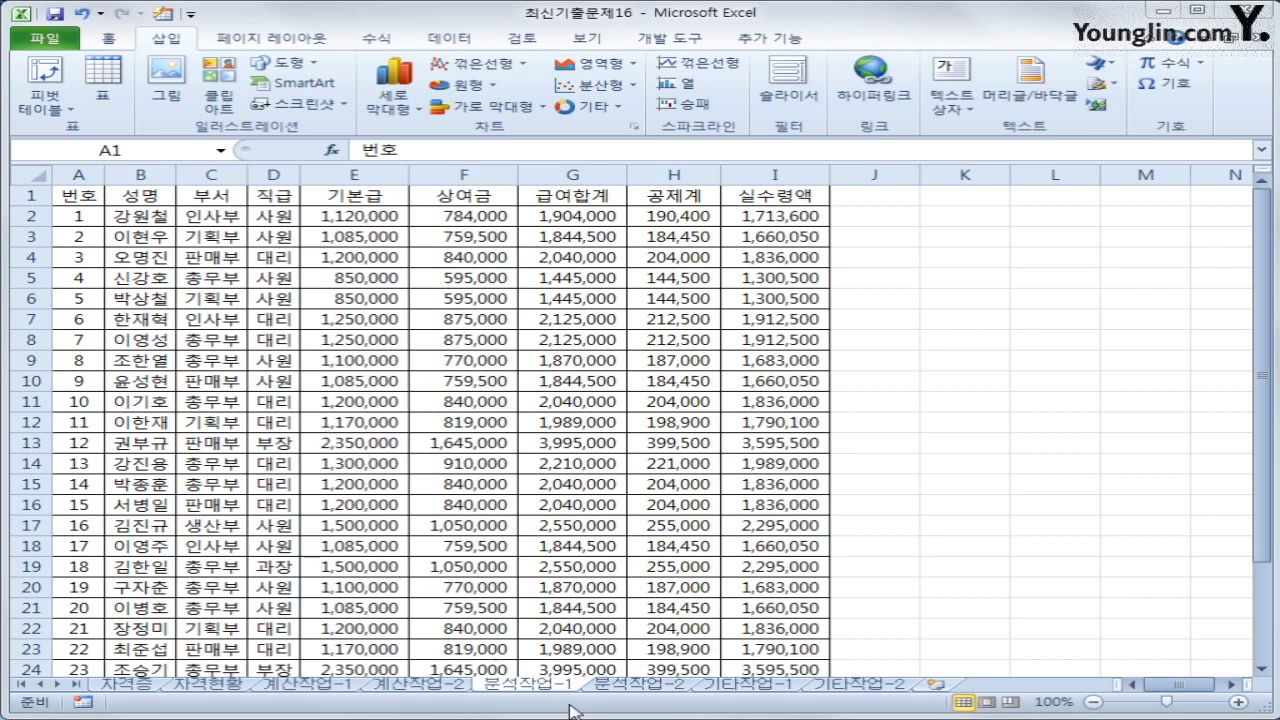
Create a pivot table from the 분석작업-1 range A1:I29, placed on the existing worksheet at cell K4
click(89, 195)
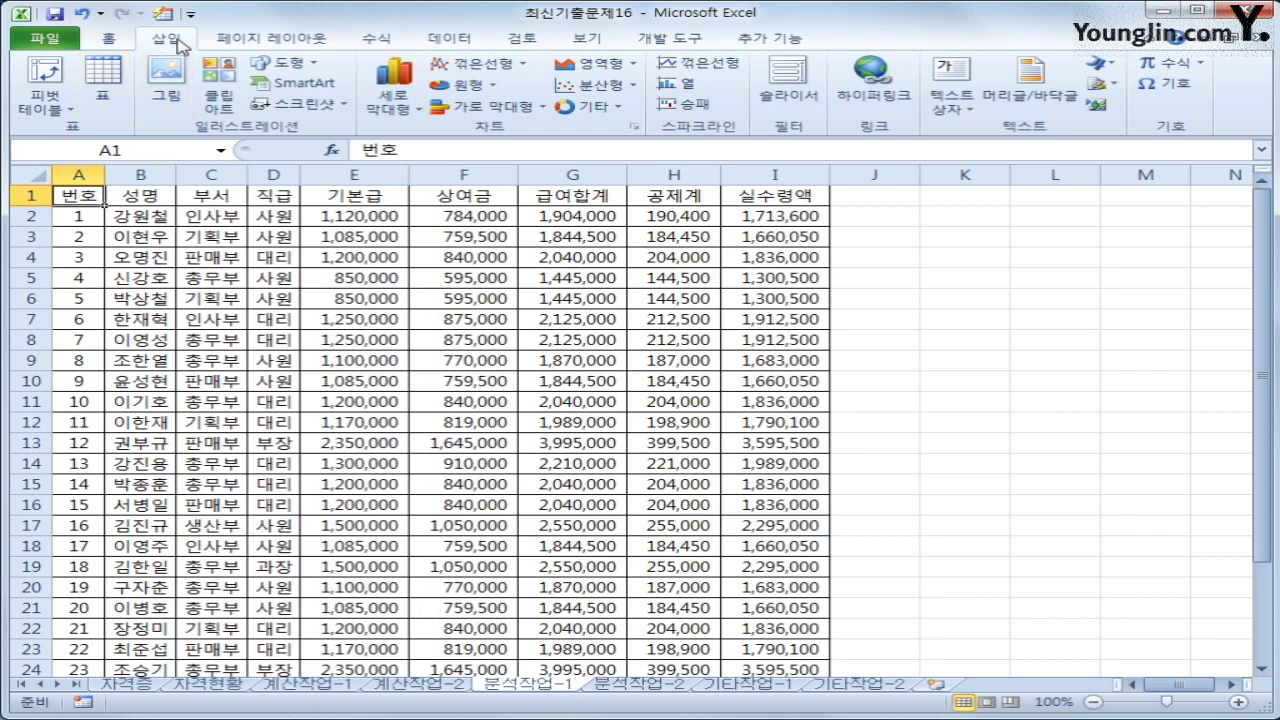
click(47, 78)
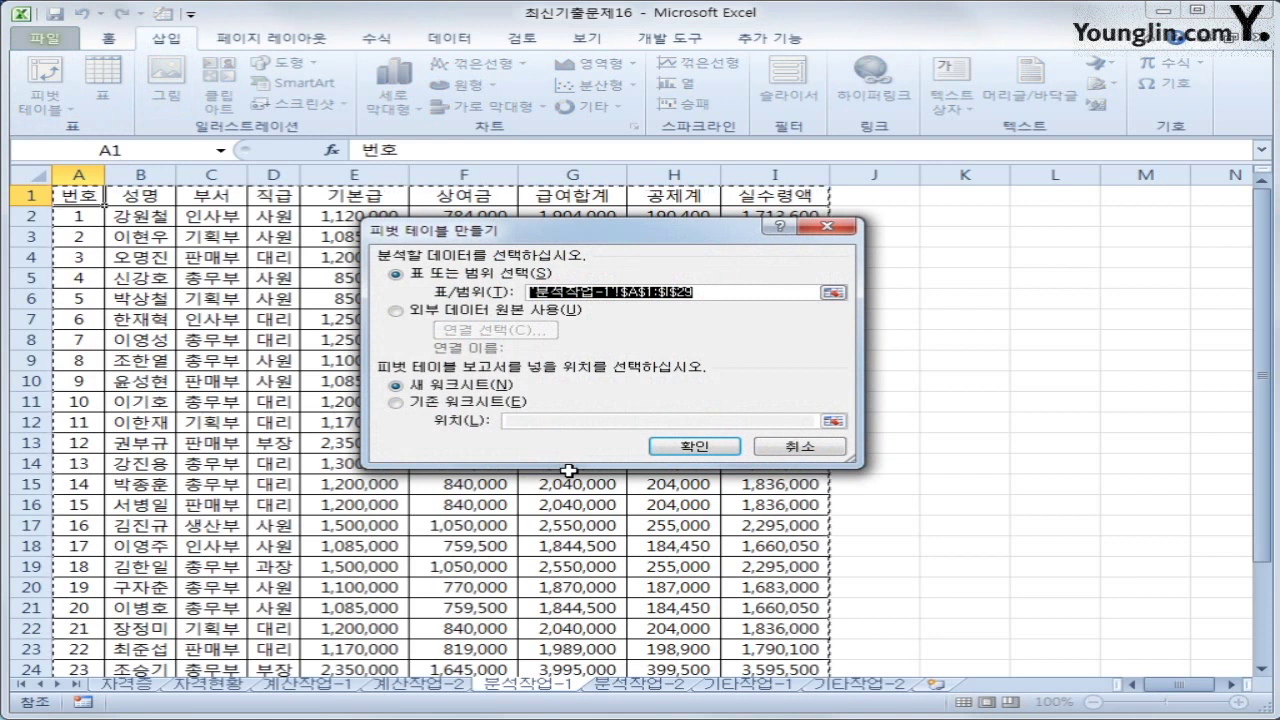
scroll(597, 545, down, 3)
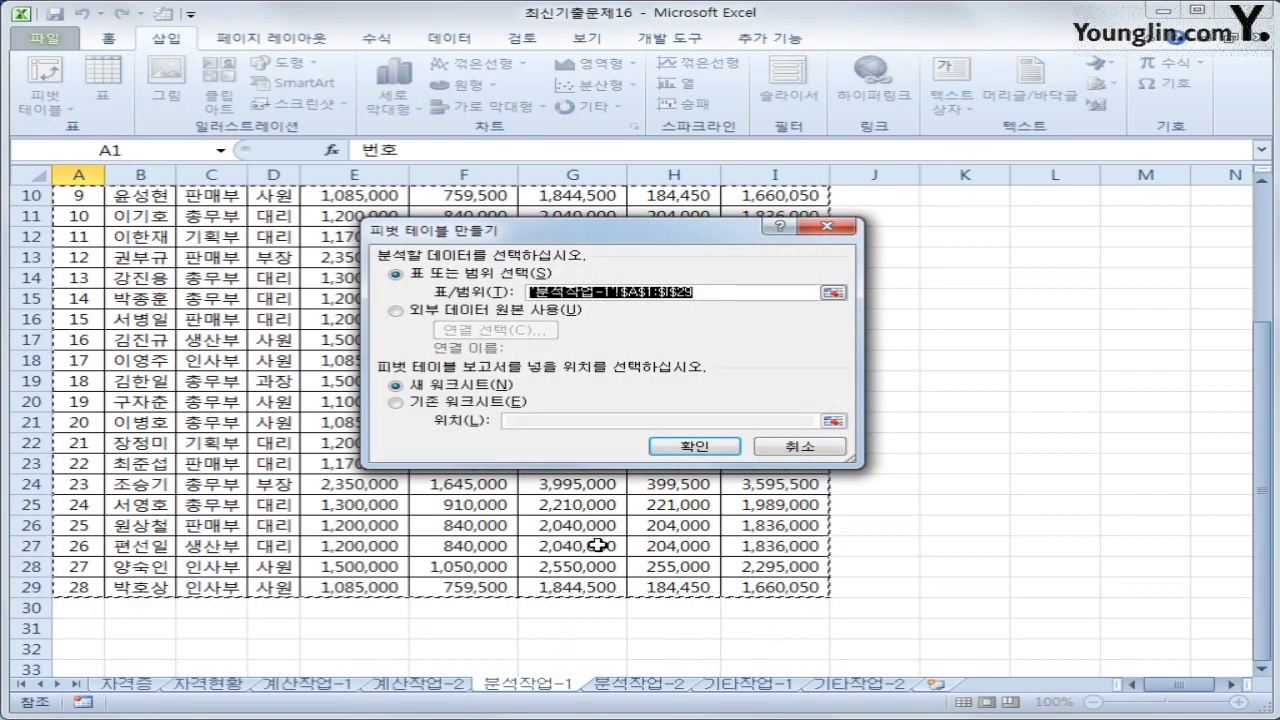
click(508, 402)
click(530, 418)
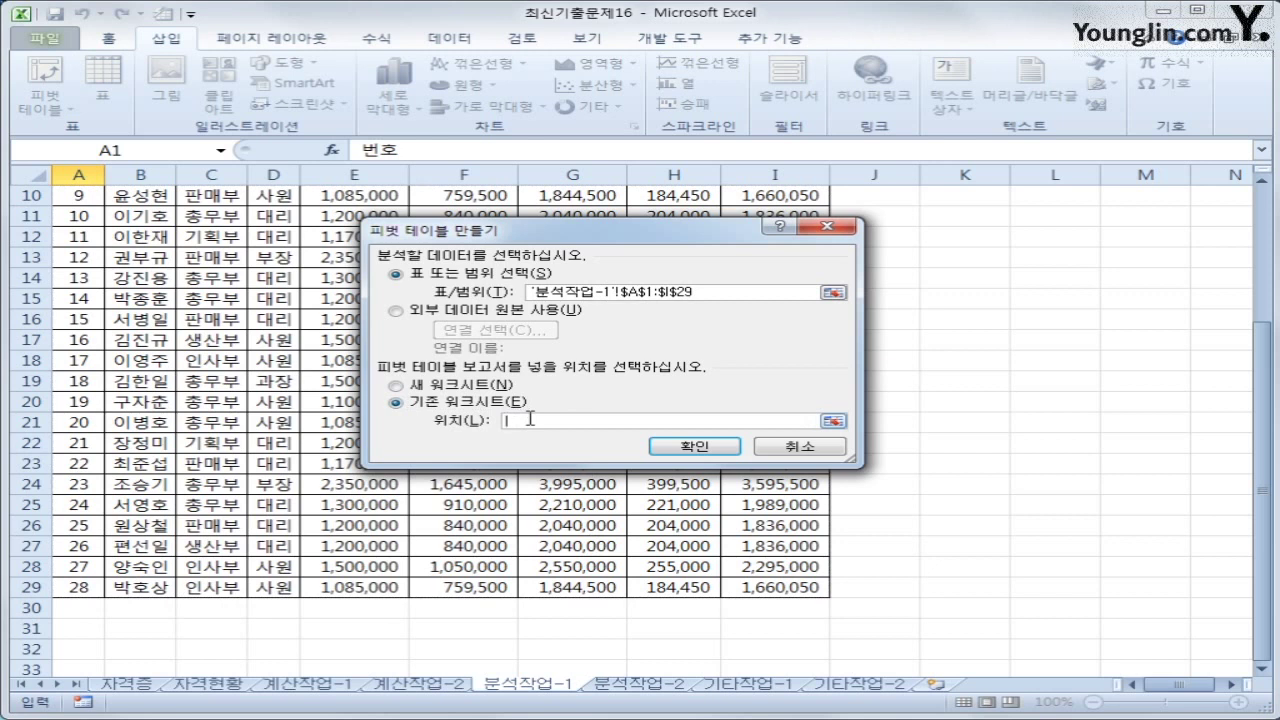
click(963, 258)
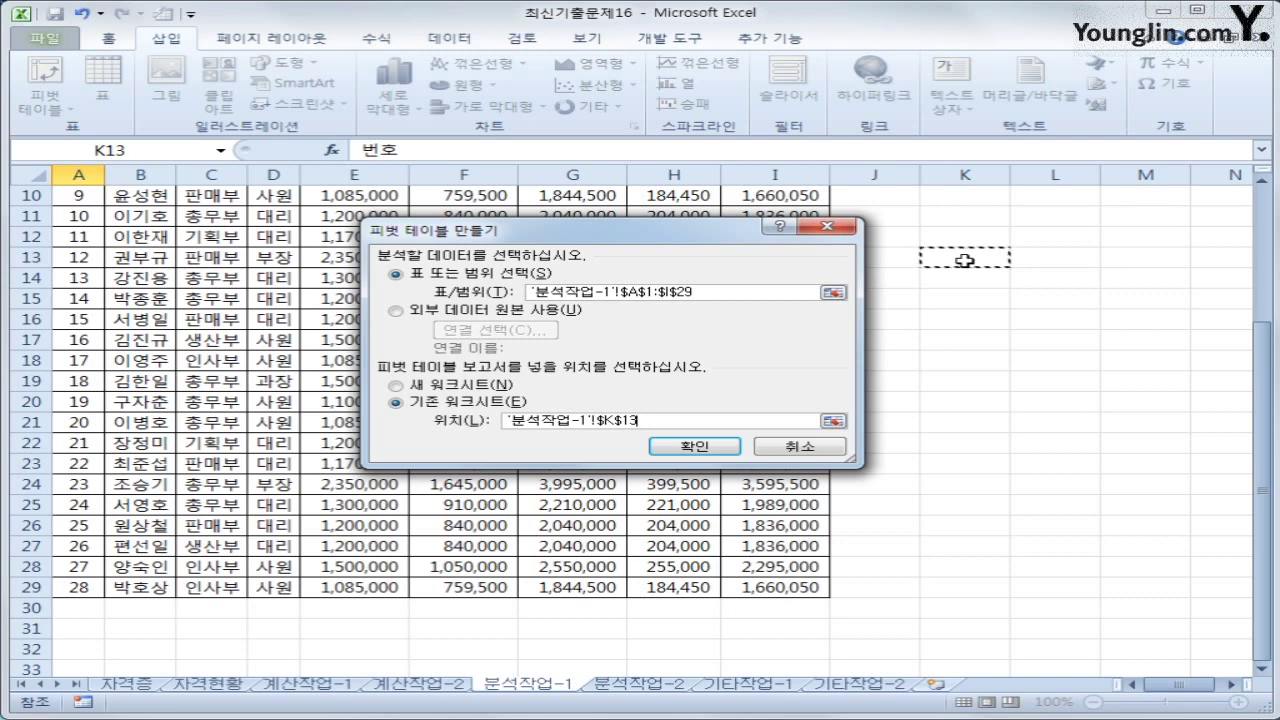
scroll(1005, 340, up, 3)
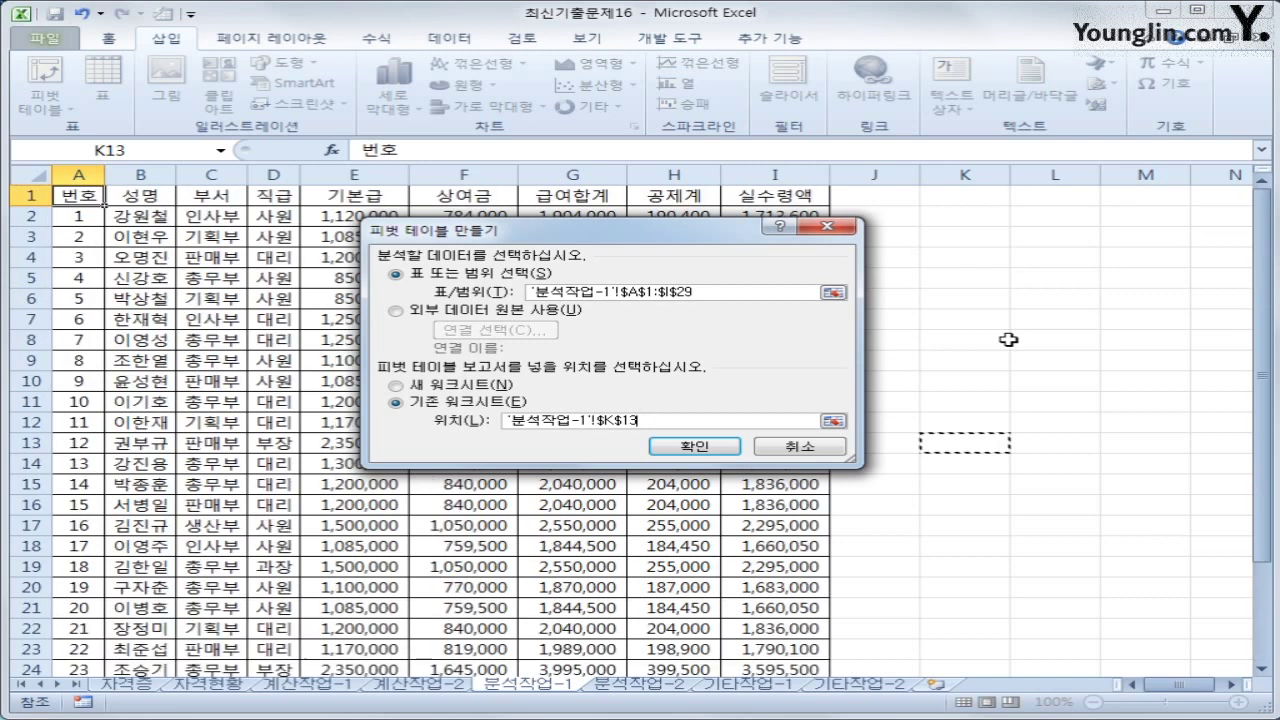
click(966, 238)
click(965, 255)
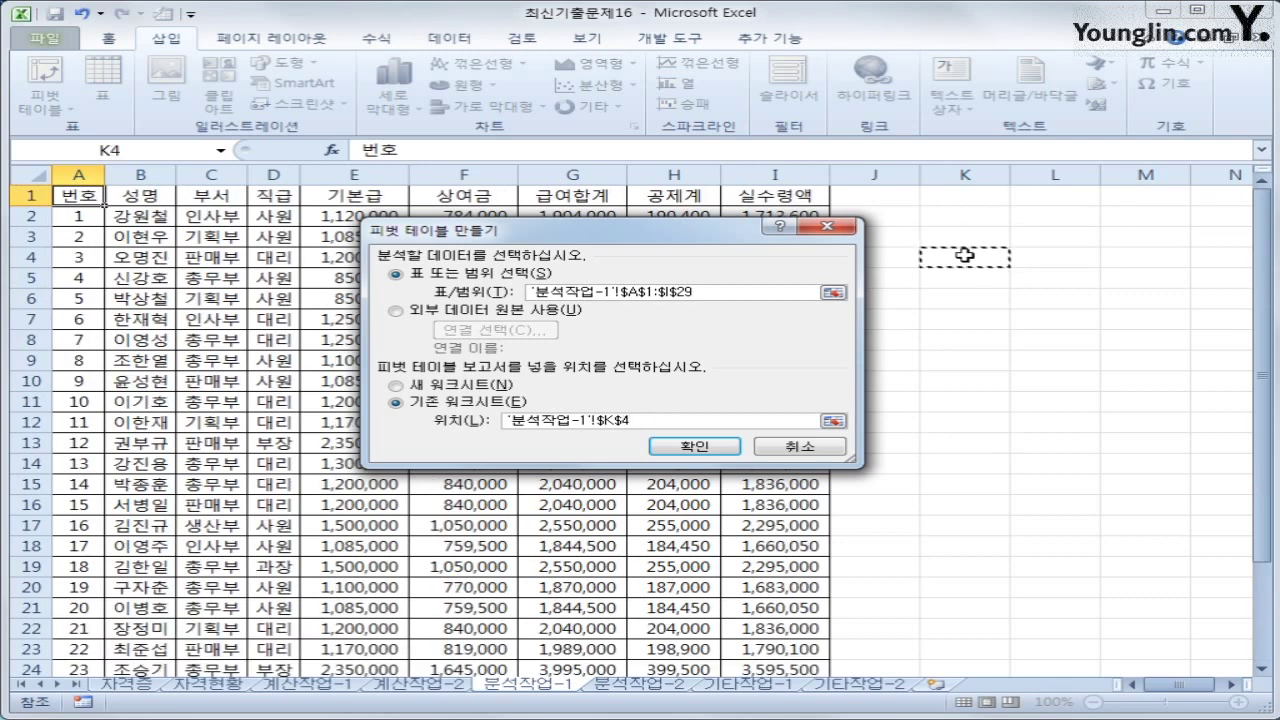
click(705, 447)
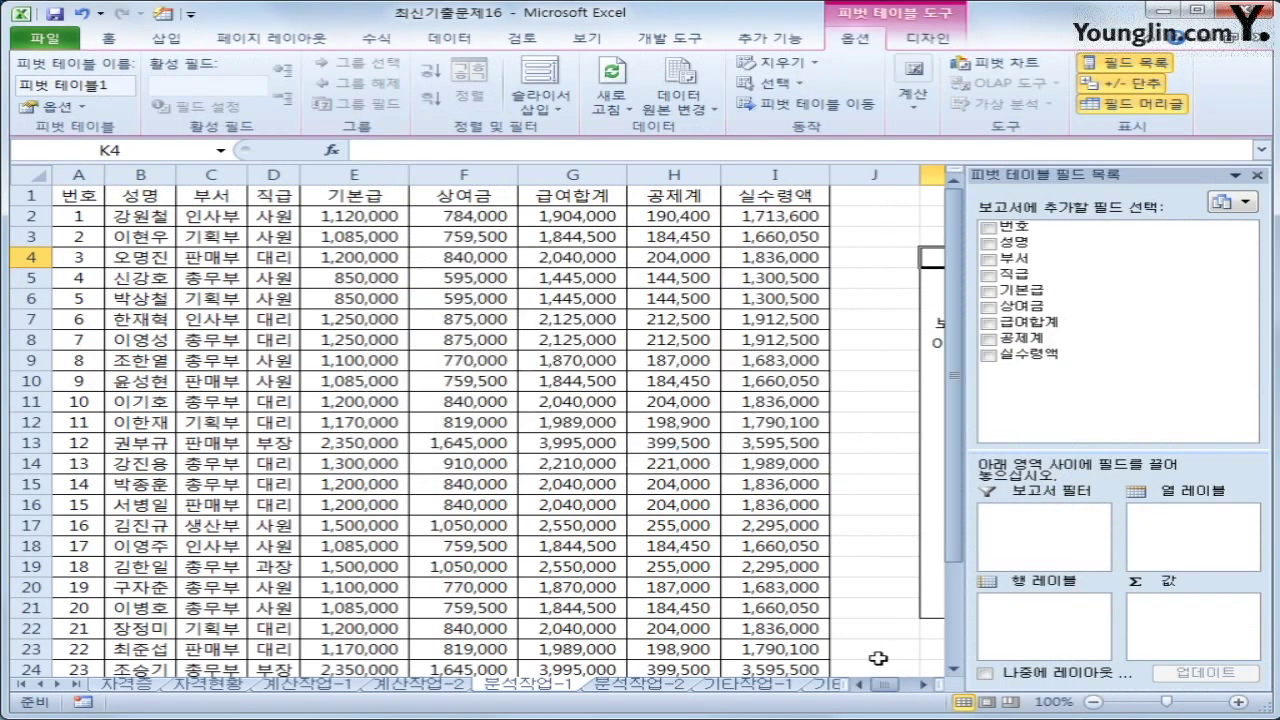
Add 부서 to the pivot table's column labels and 직급 to its row labels
click(923, 685)
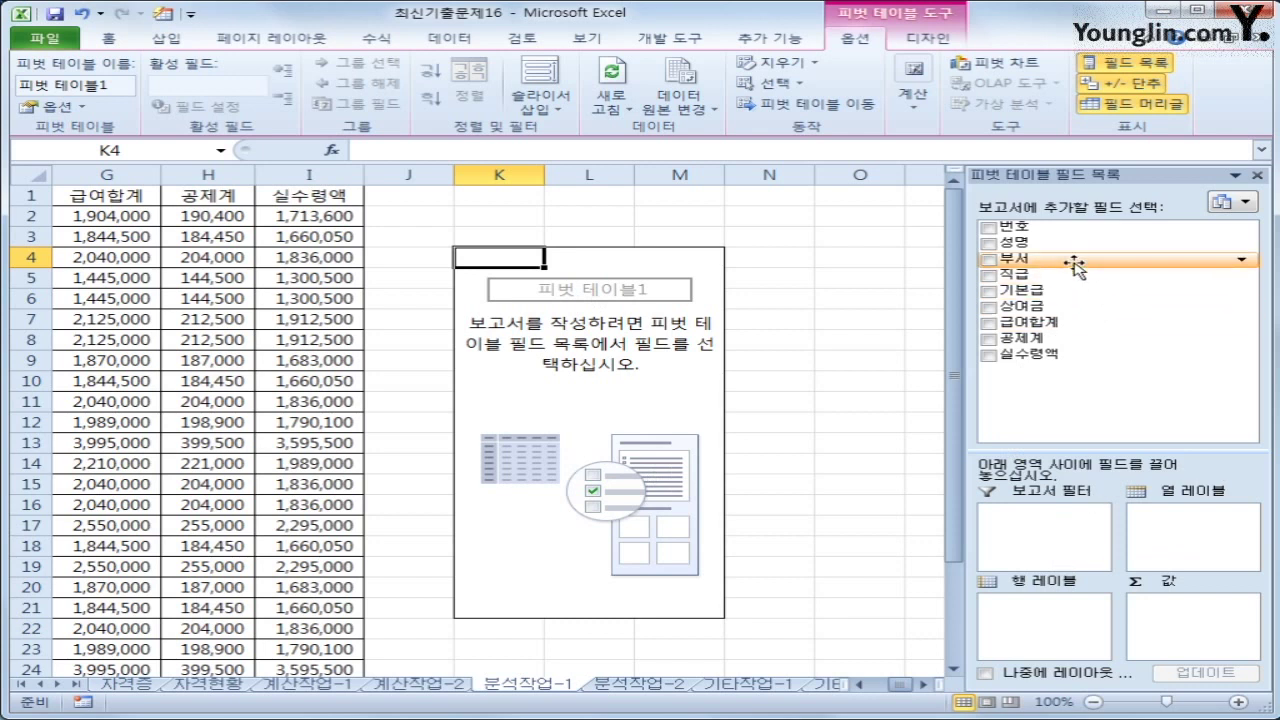
drag(1072, 260, 1203, 550)
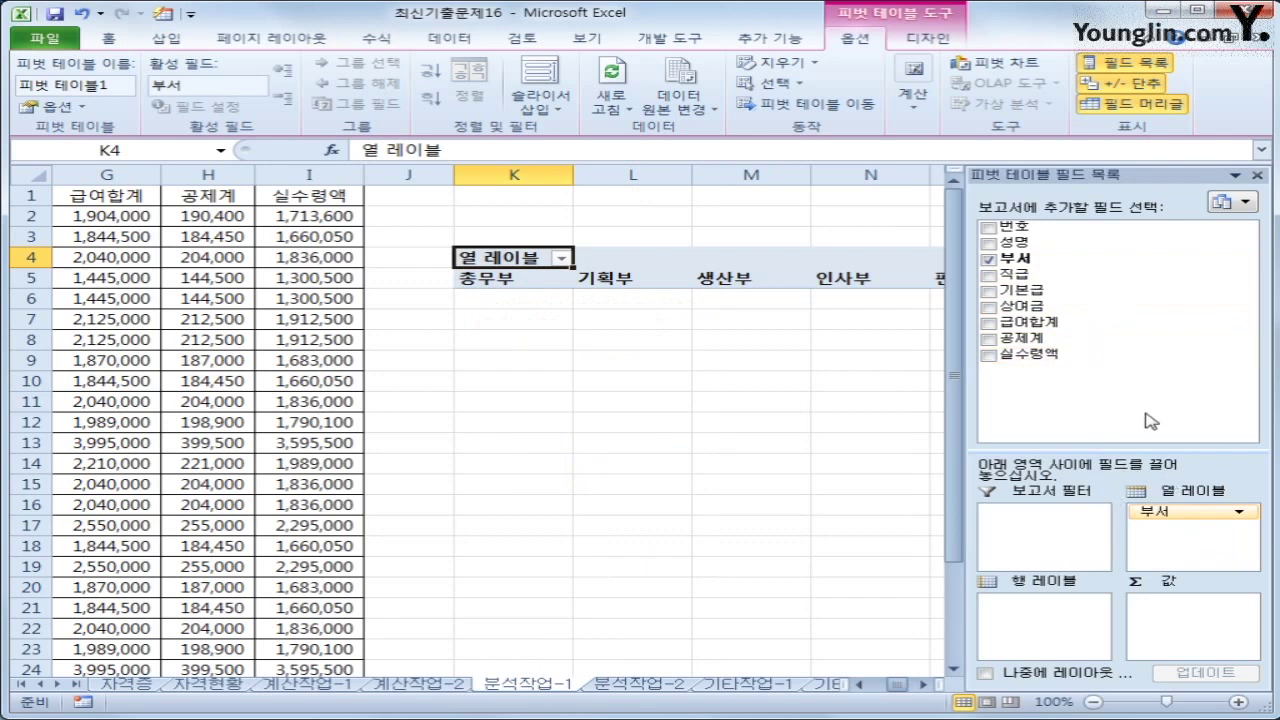
drag(1020, 276, 1053, 636)
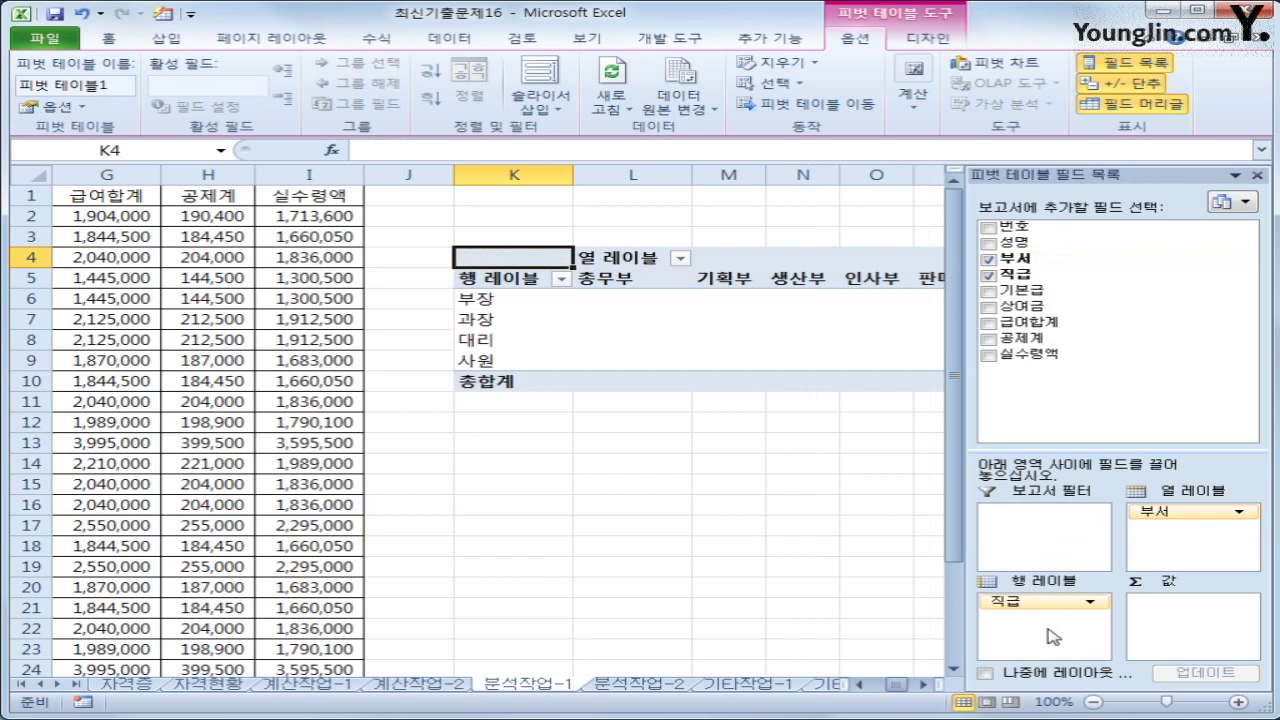
Add 기본급, 상여금 and 급여합계 to the pivot table's values area
drag(1025, 290, 1176, 629)
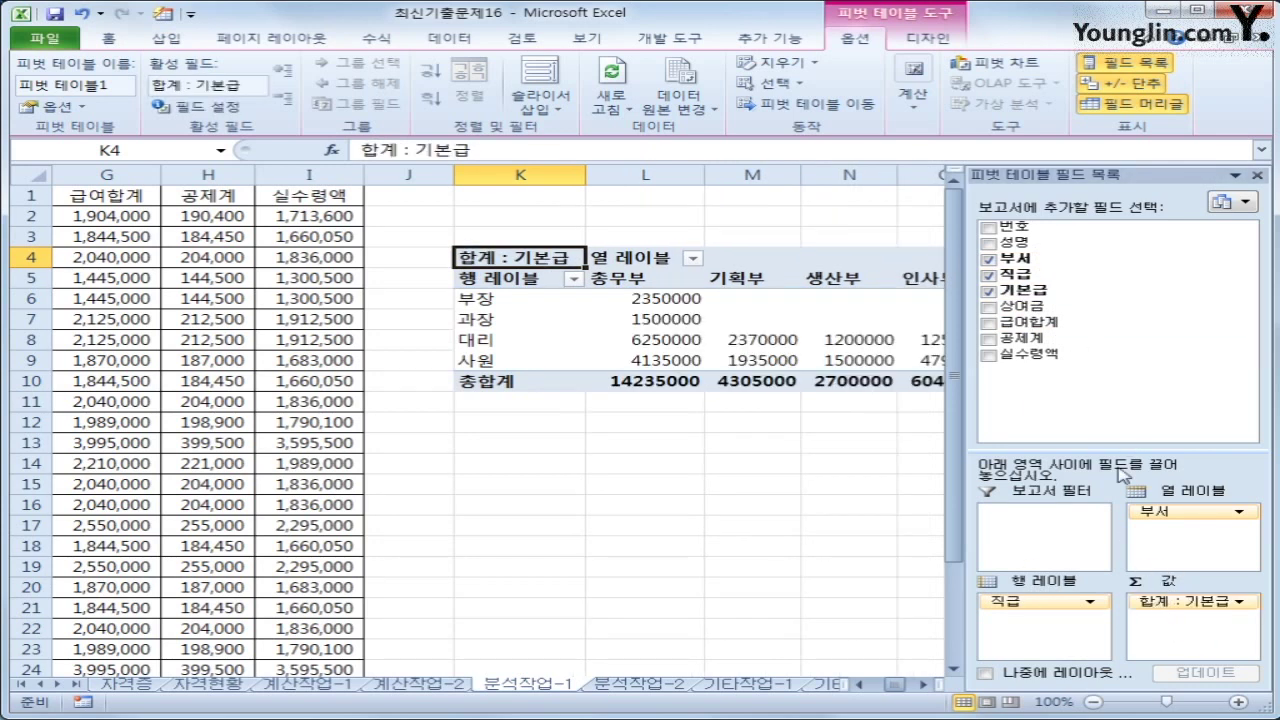
drag(1025, 305, 1173, 648)
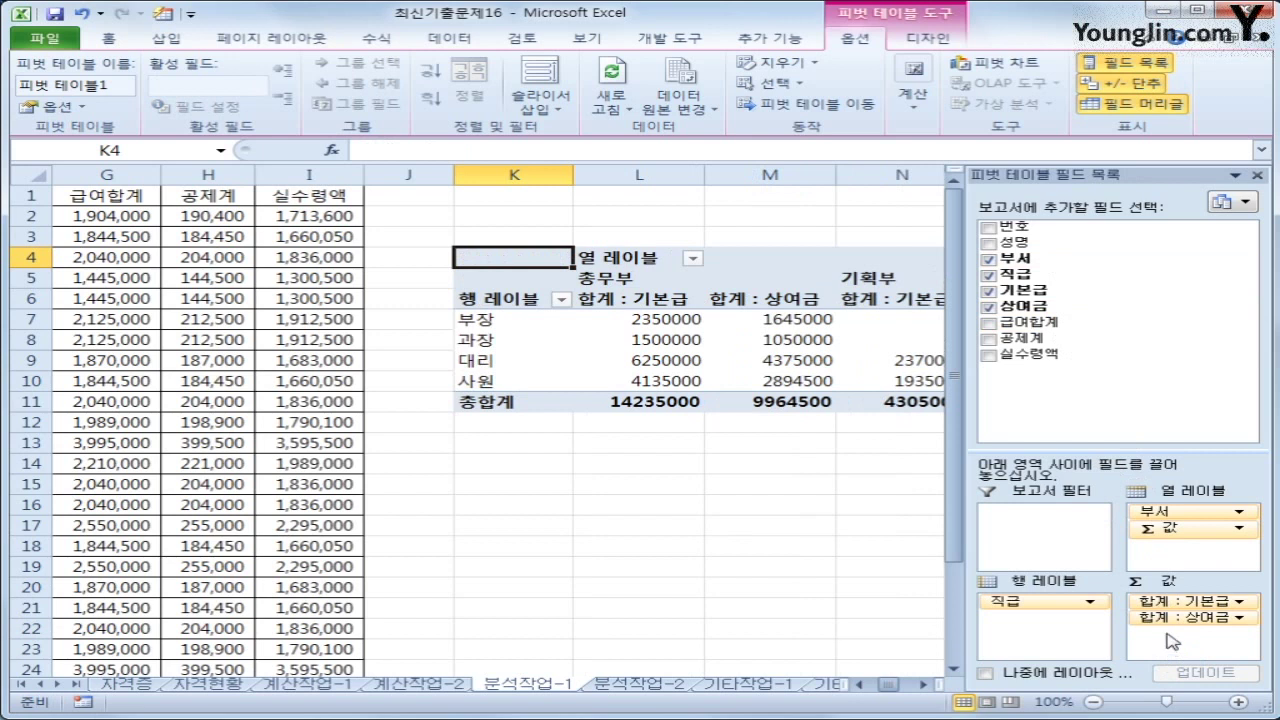
drag(1090, 324, 1196, 655)
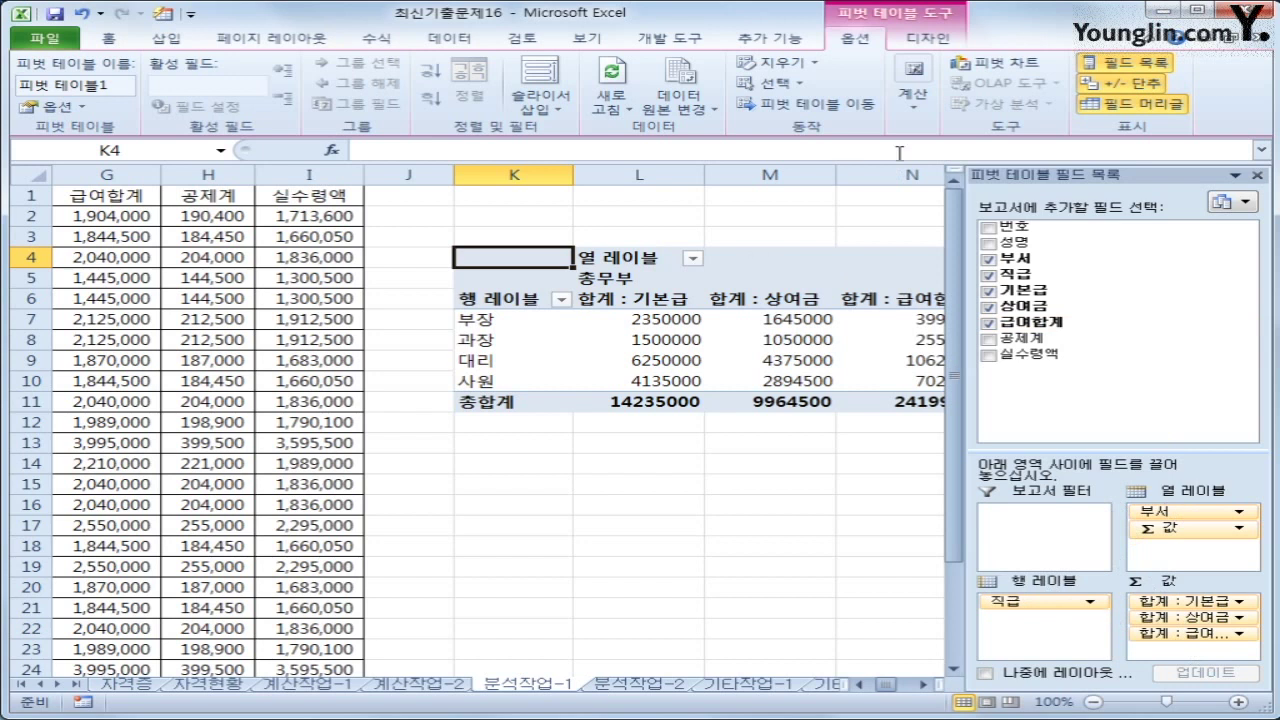
Set the pivot table's report layout to tabular form (테이블 형식으로 표시)
click(932, 40)
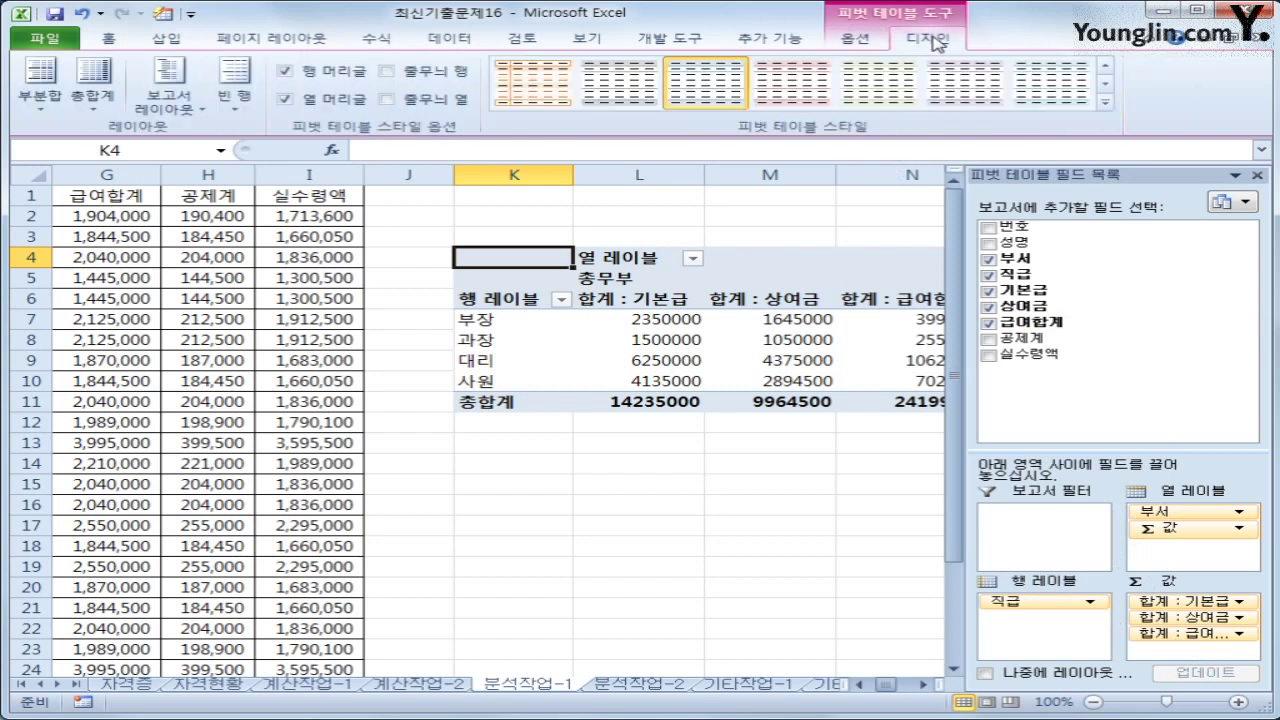
click(170, 95)
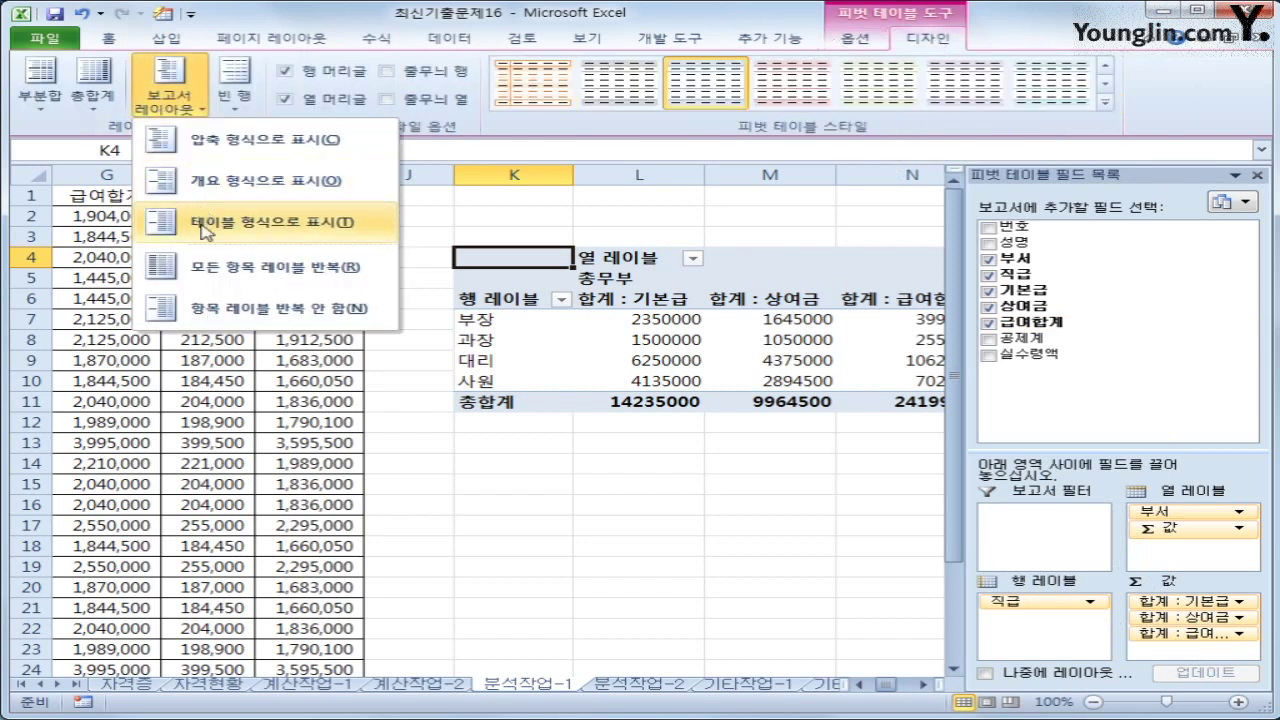
click(205, 230)
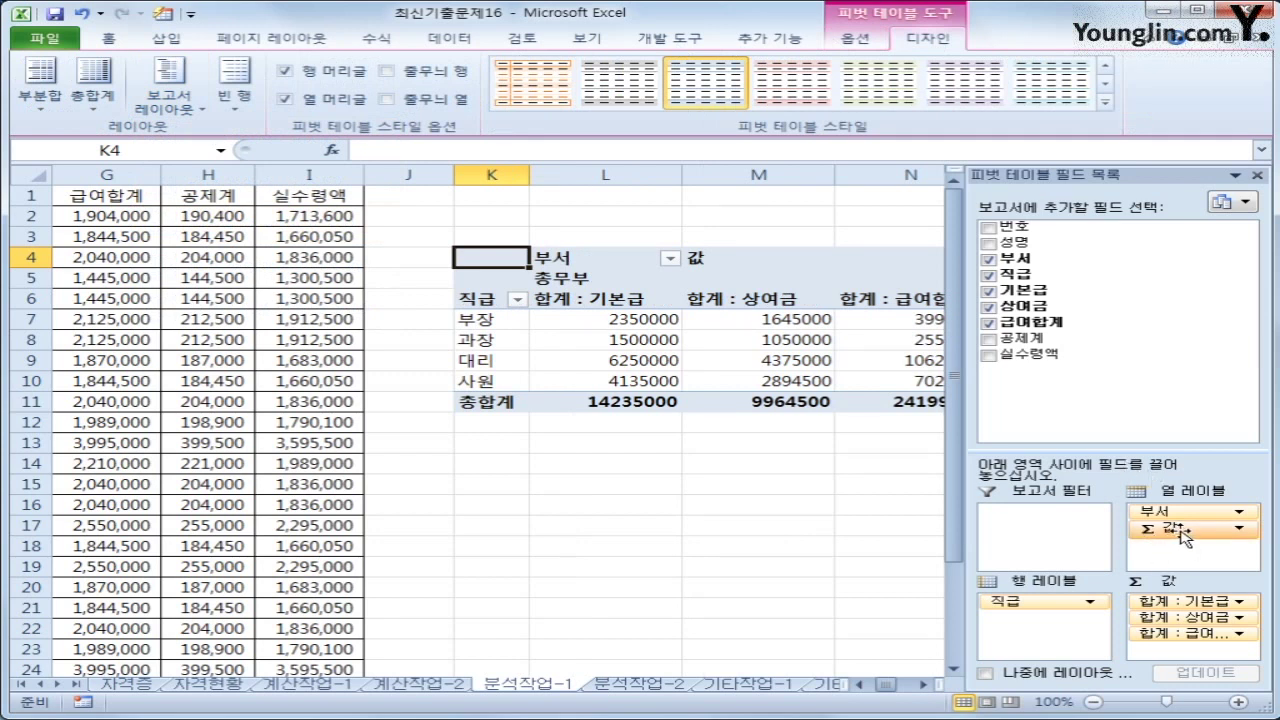
Move the Σ 값 field to the row labels under 직급 and turn on grand totals for columns only
drag(1180, 537, 1056, 626)
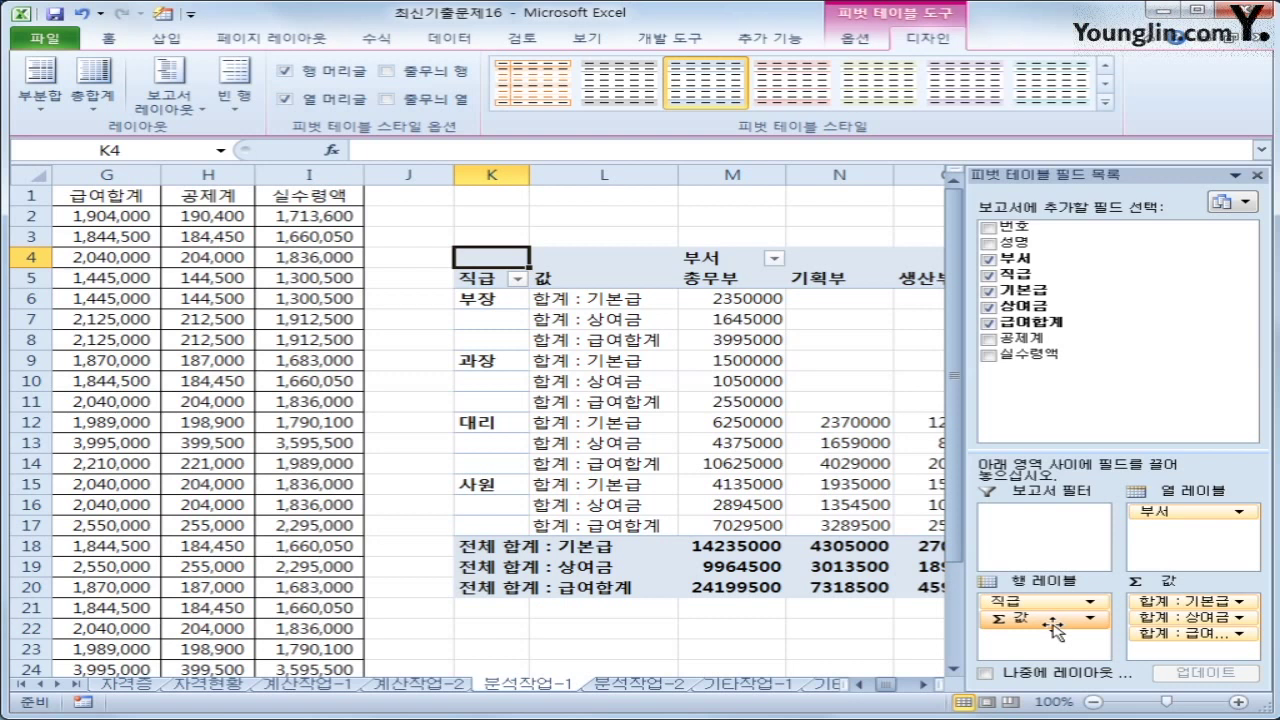
click(84, 112)
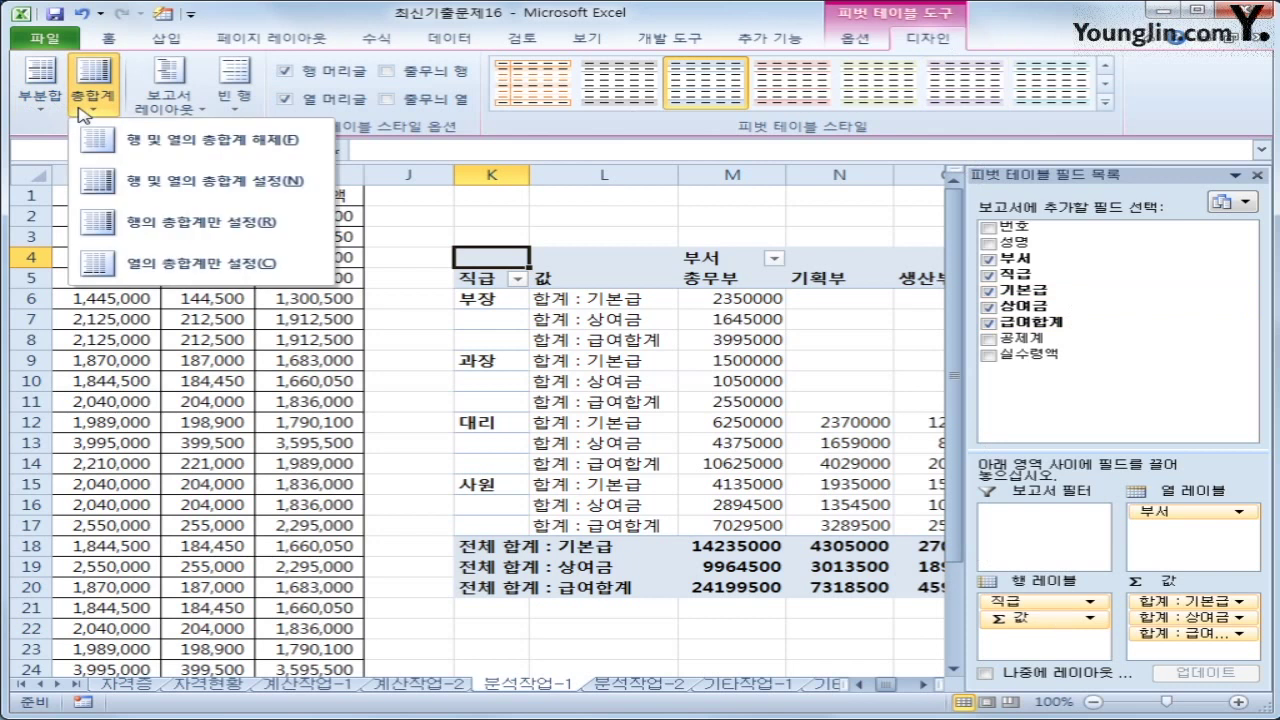
click(191, 268)
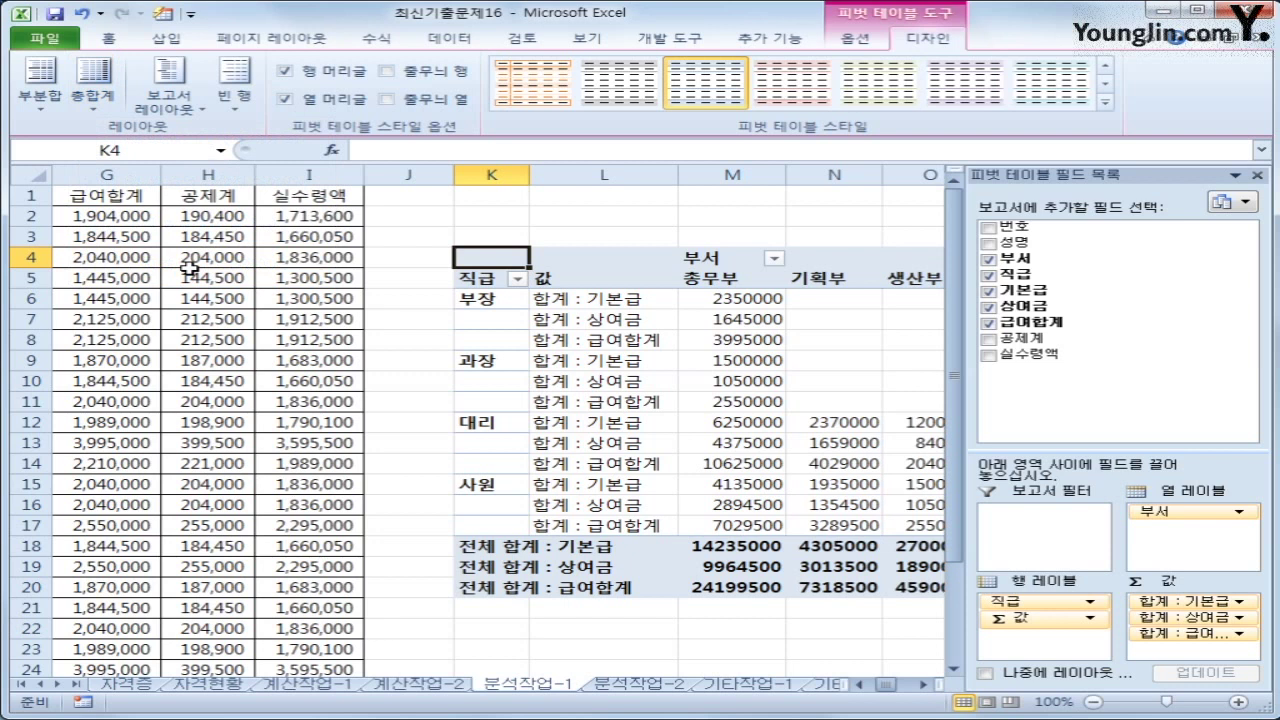
Apply the custom number format #,###, to the pivot table's 합계 : 기본급 field
click(651, 300)
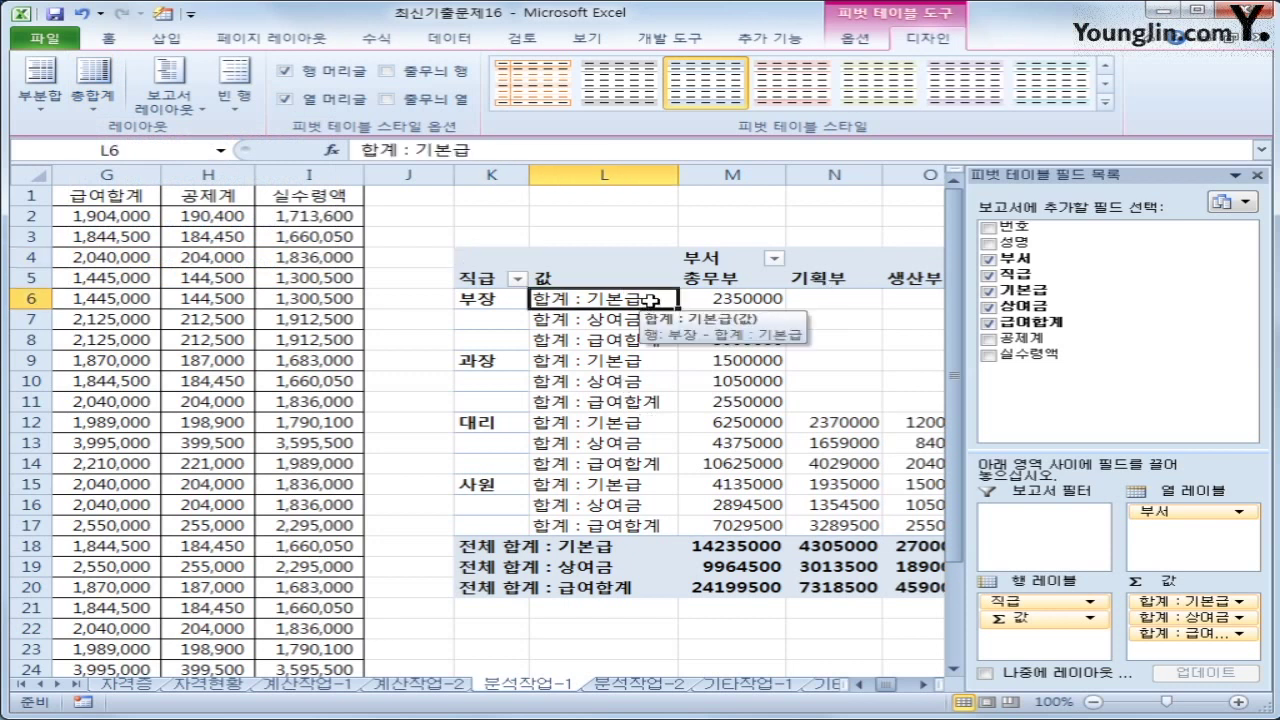
right_click(596, 298)
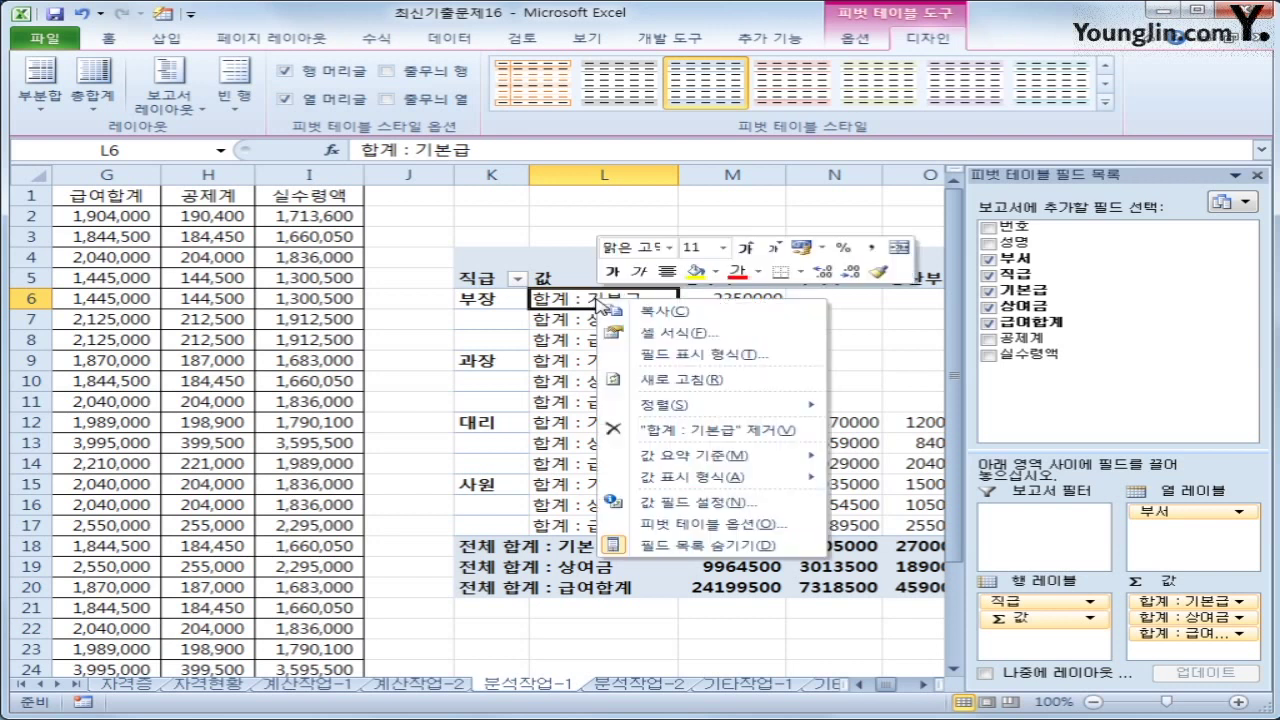
click(733, 356)
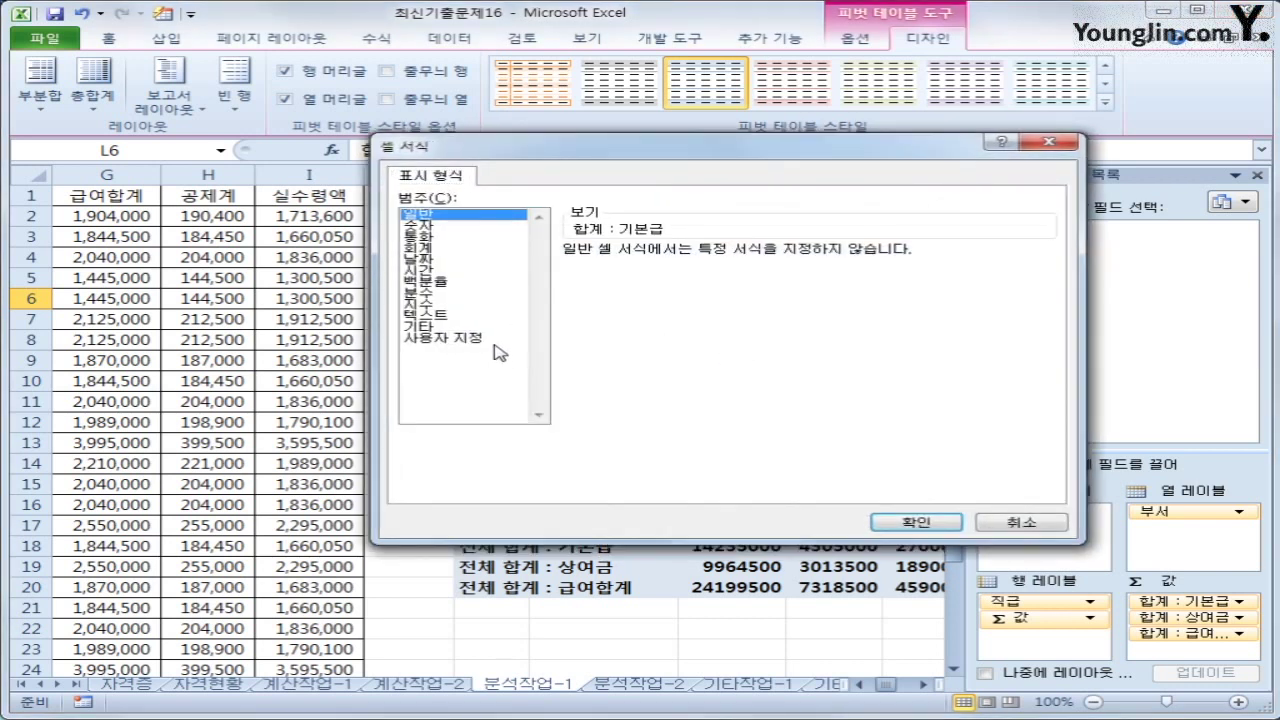
click(488, 339)
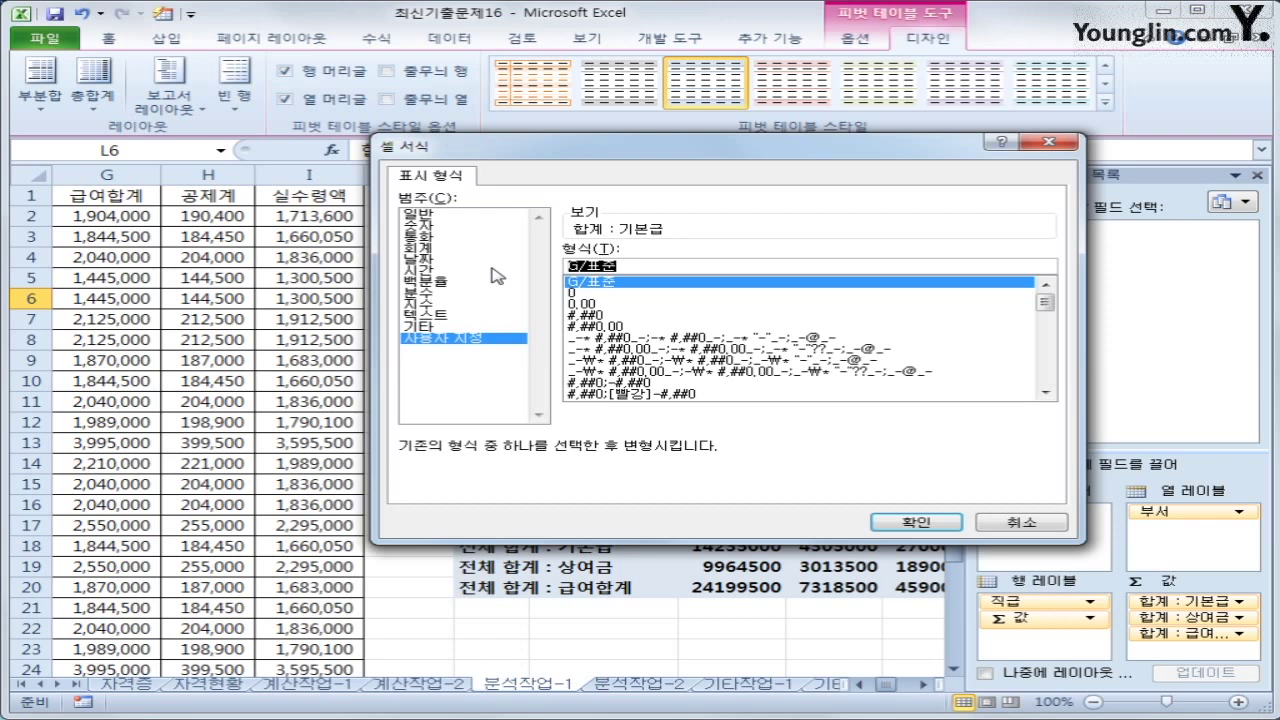
text(#,)
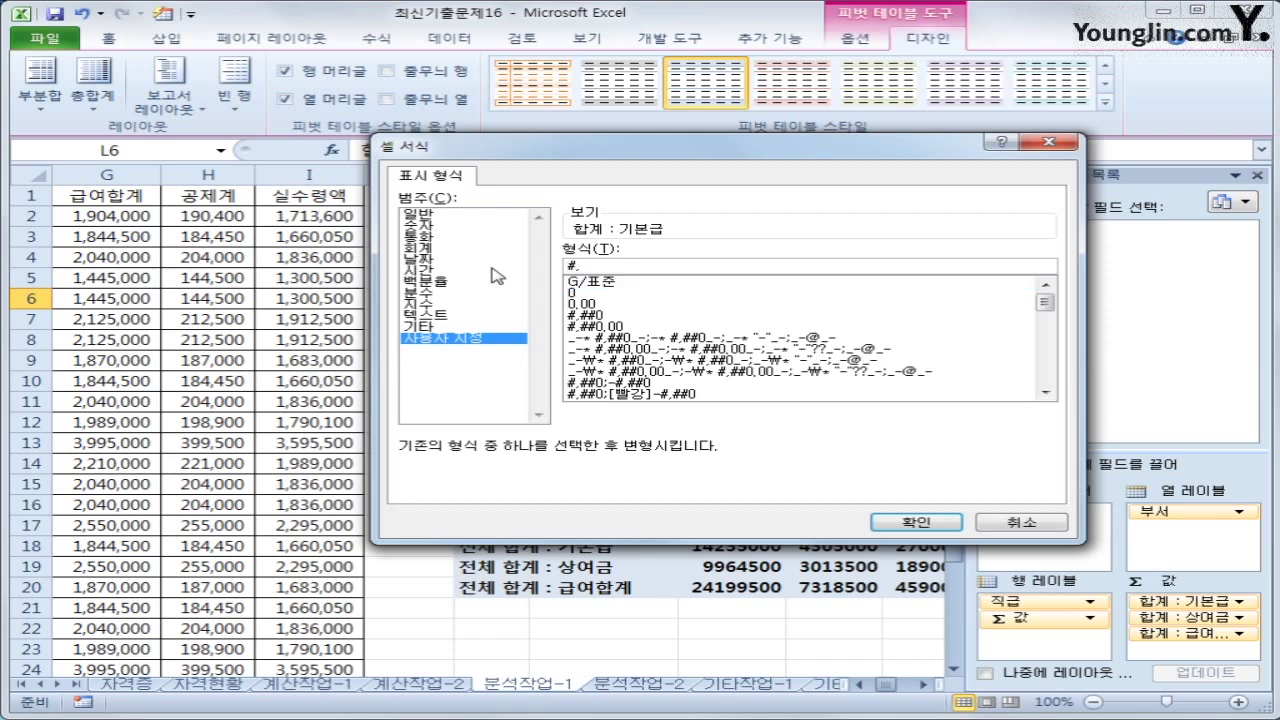
text(###,)
click(908, 520)
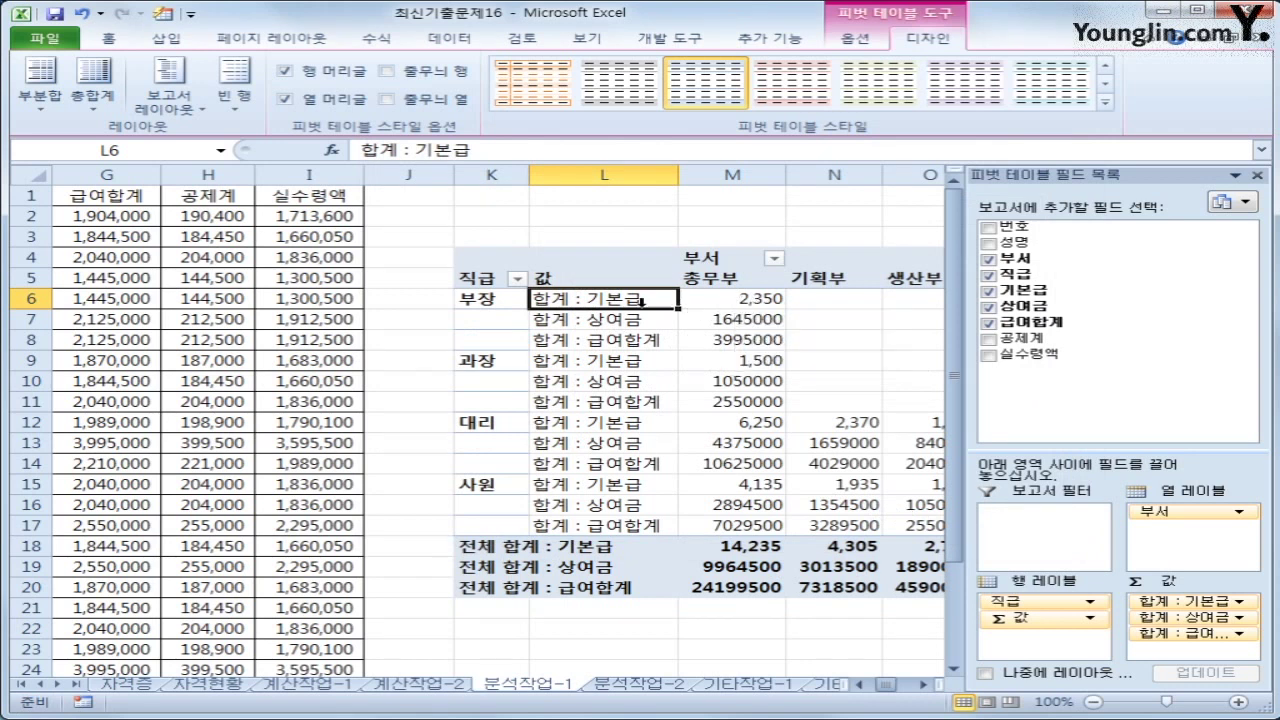
Give the pivot table's 합계 : 상여금 field the custom number format #,###,
click(598, 320)
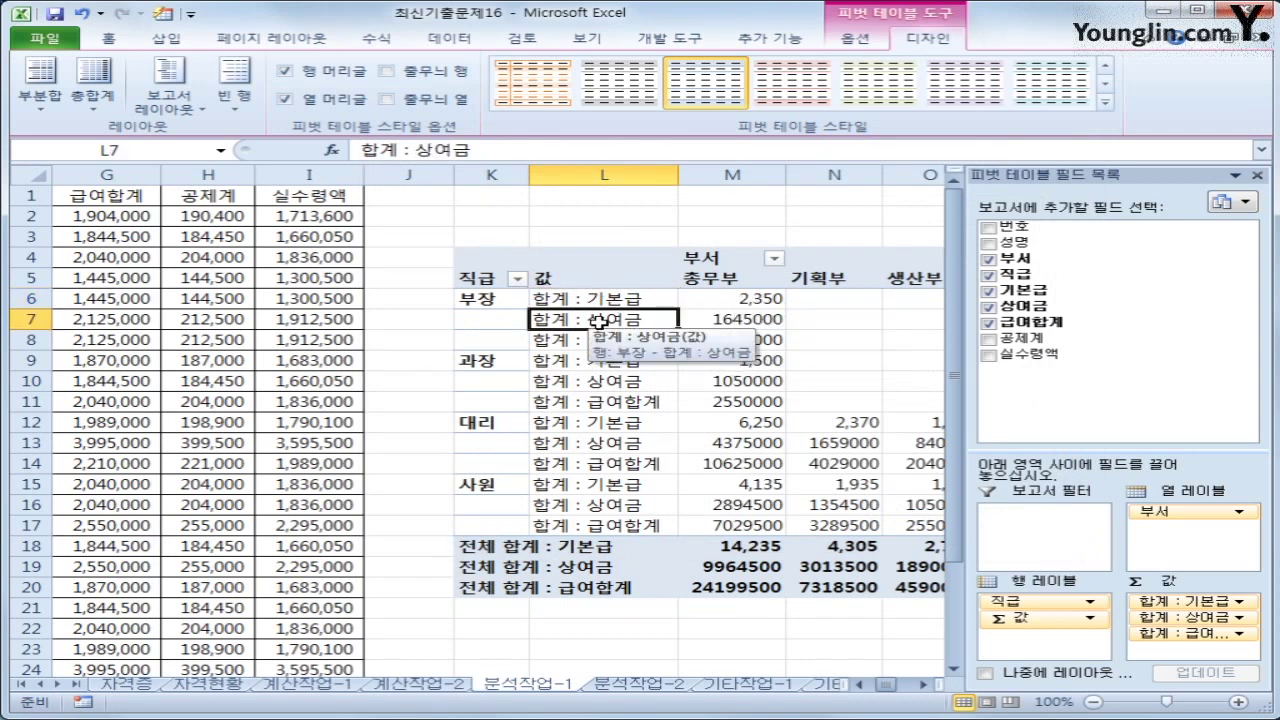
right_click(598, 320)
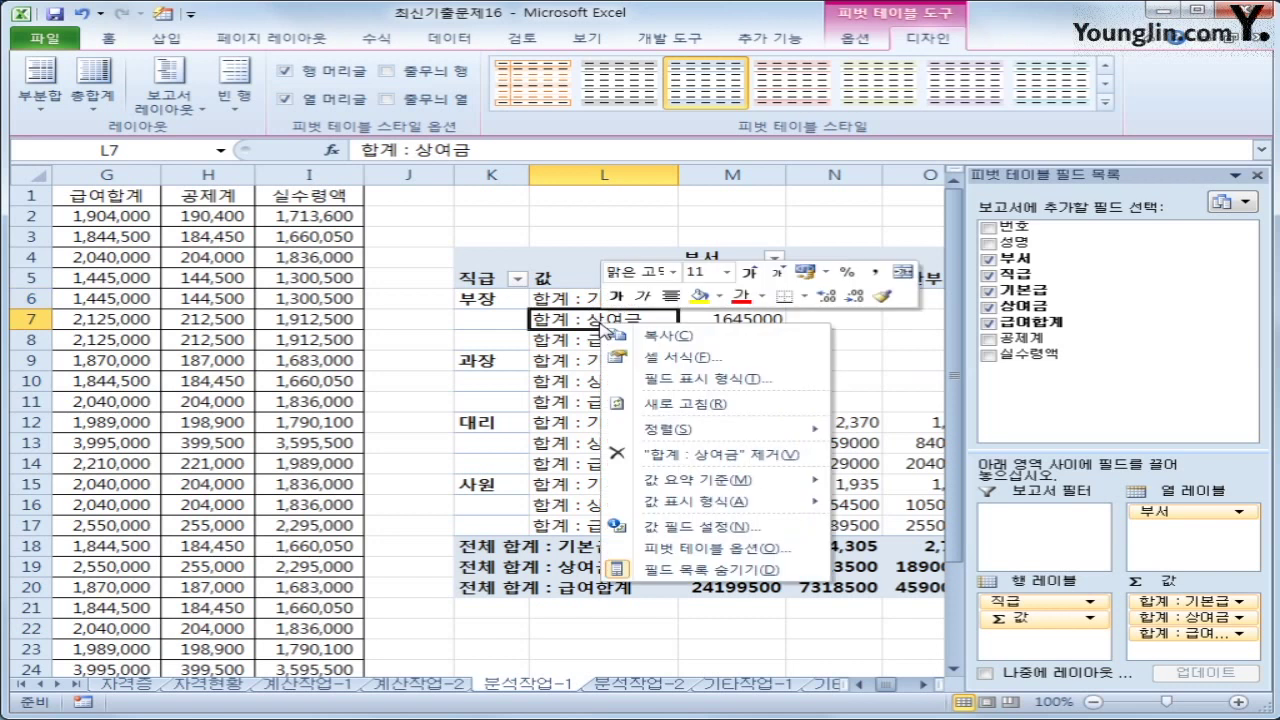
click(673, 378)
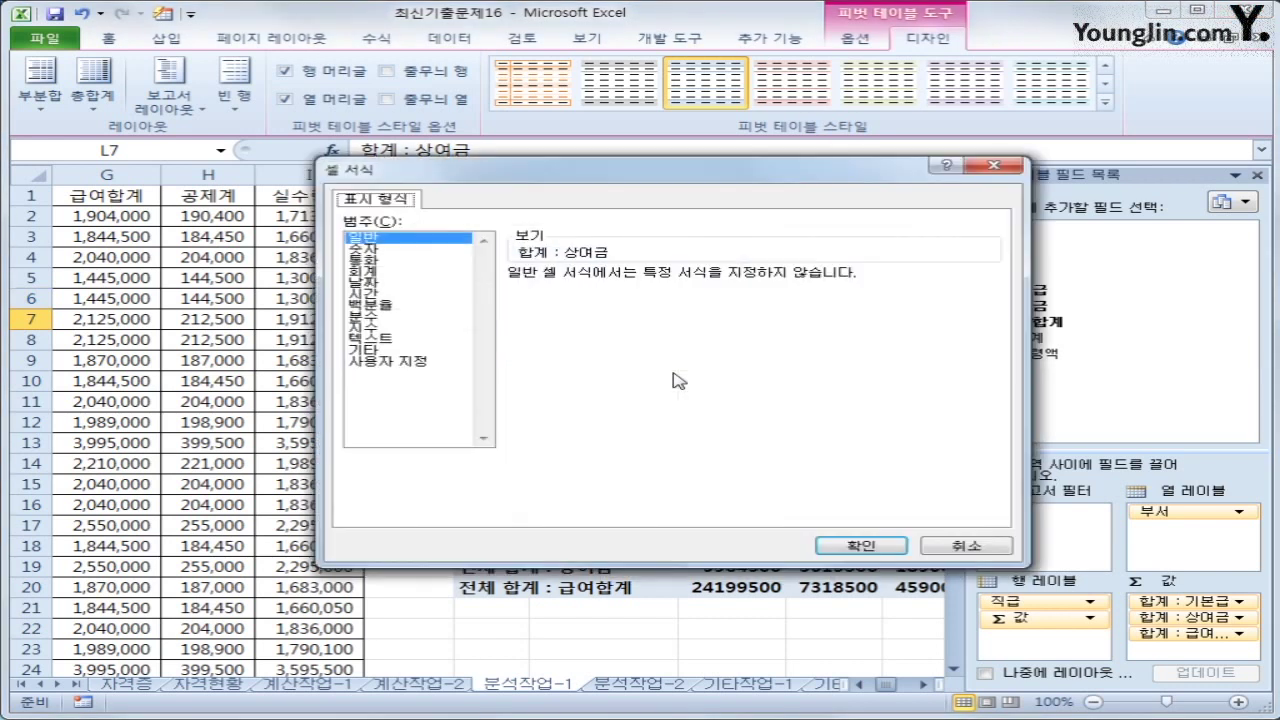
click(441, 363)
drag(586, 292, 443, 290)
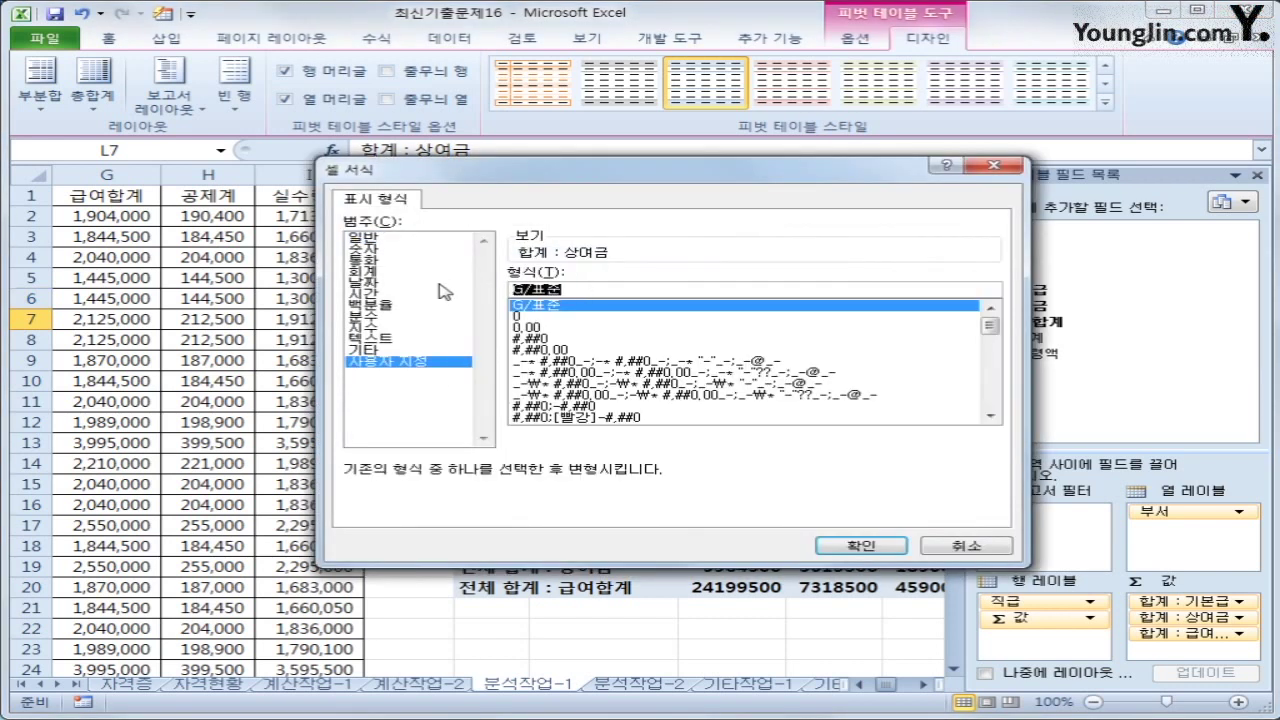
text(#,#)
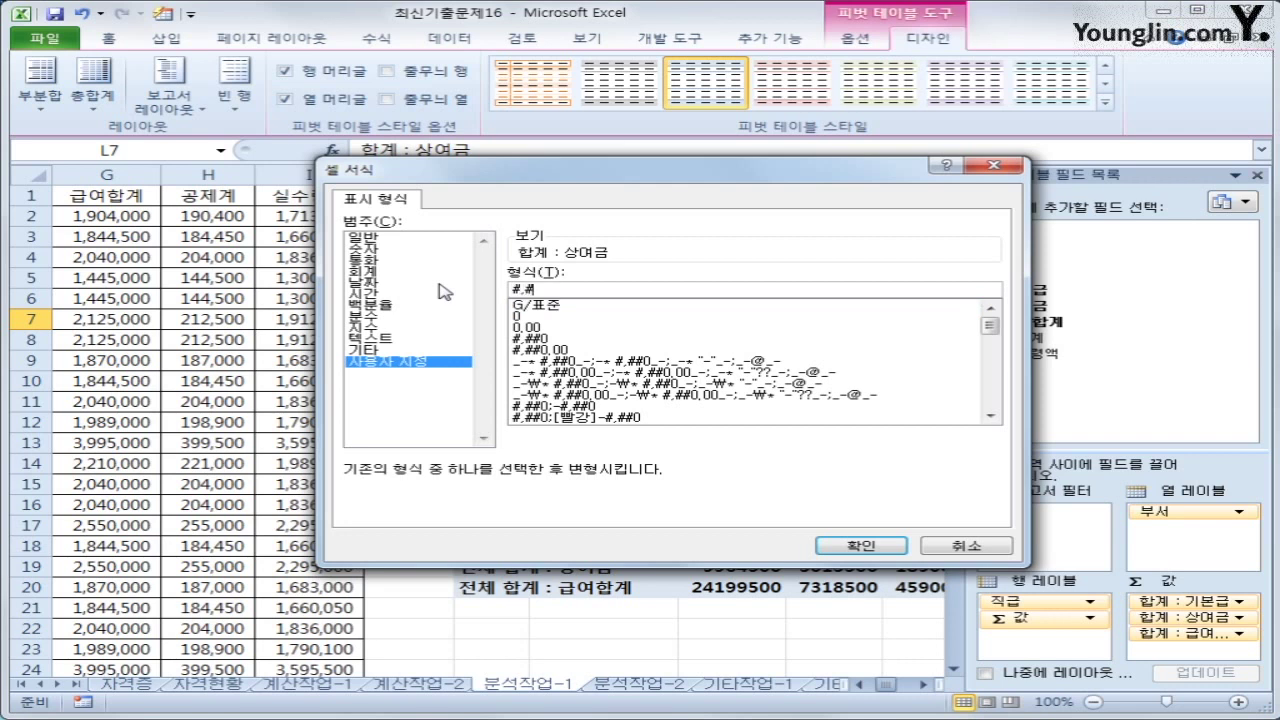
text(##,)
click(831, 546)
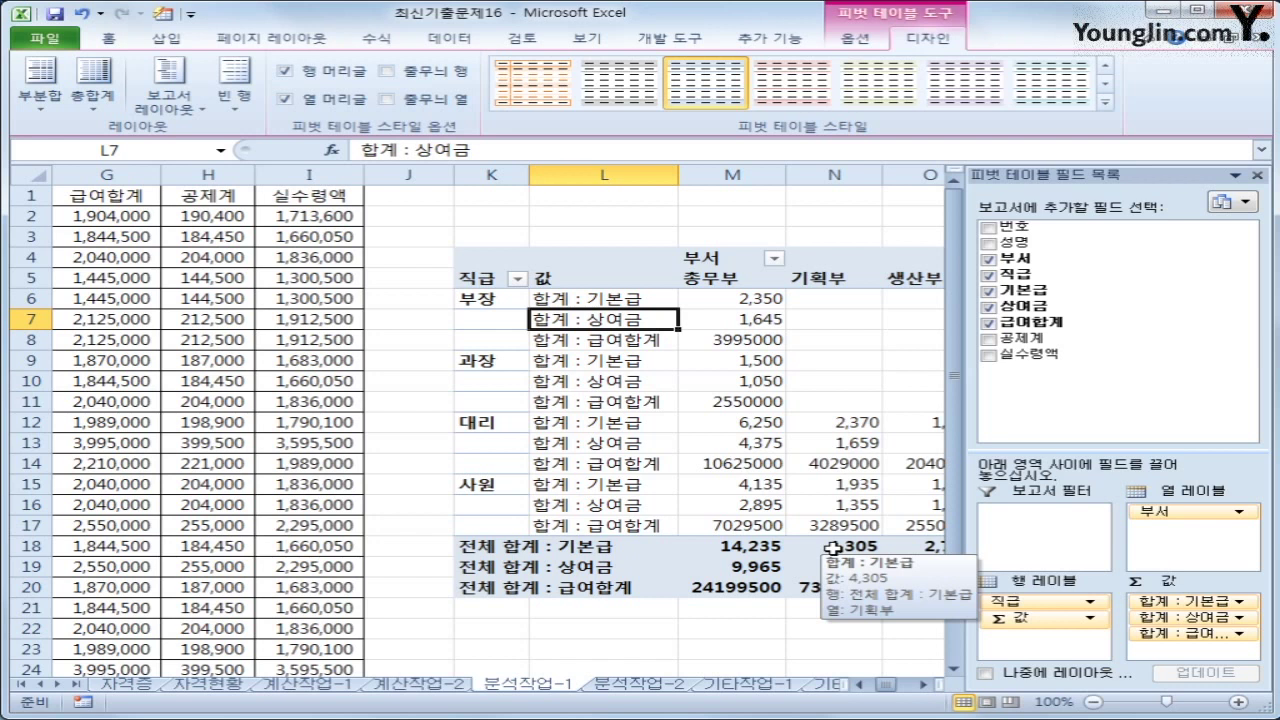
Show the 합계 : 급여합계 values as a percentage of the column total (열 합계 비율)
click(643, 343)
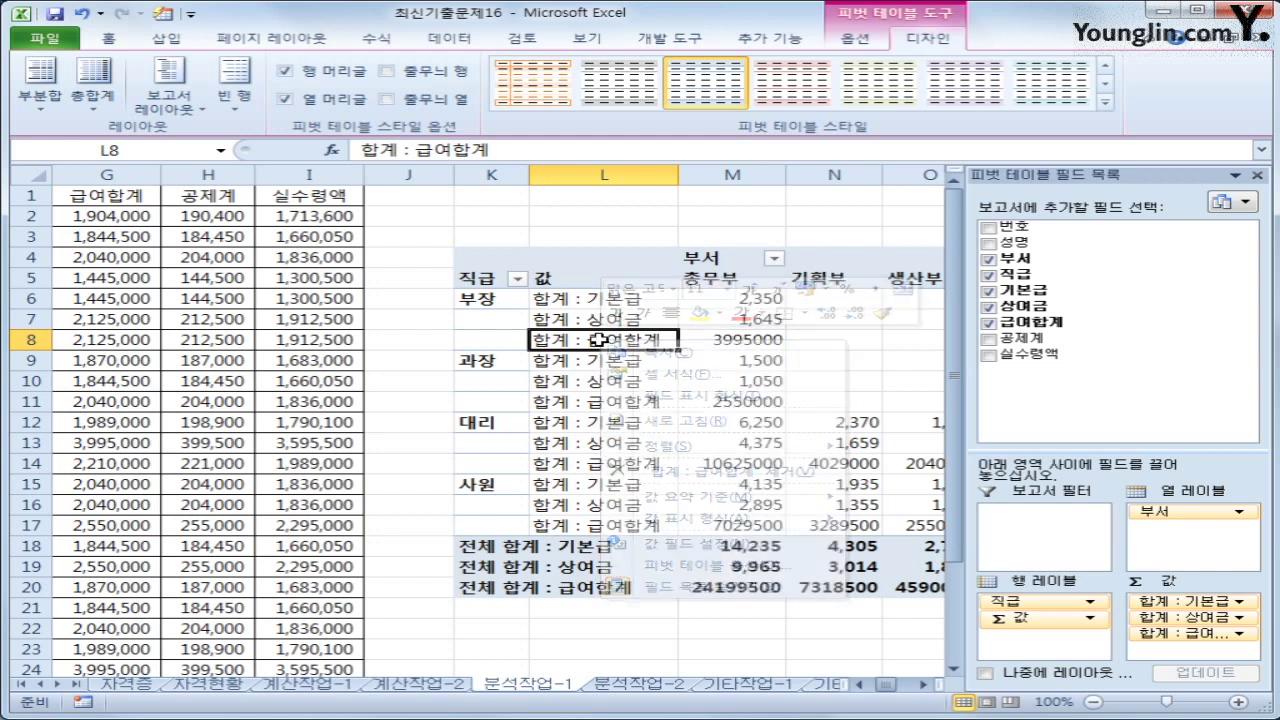
right_click(604, 343)
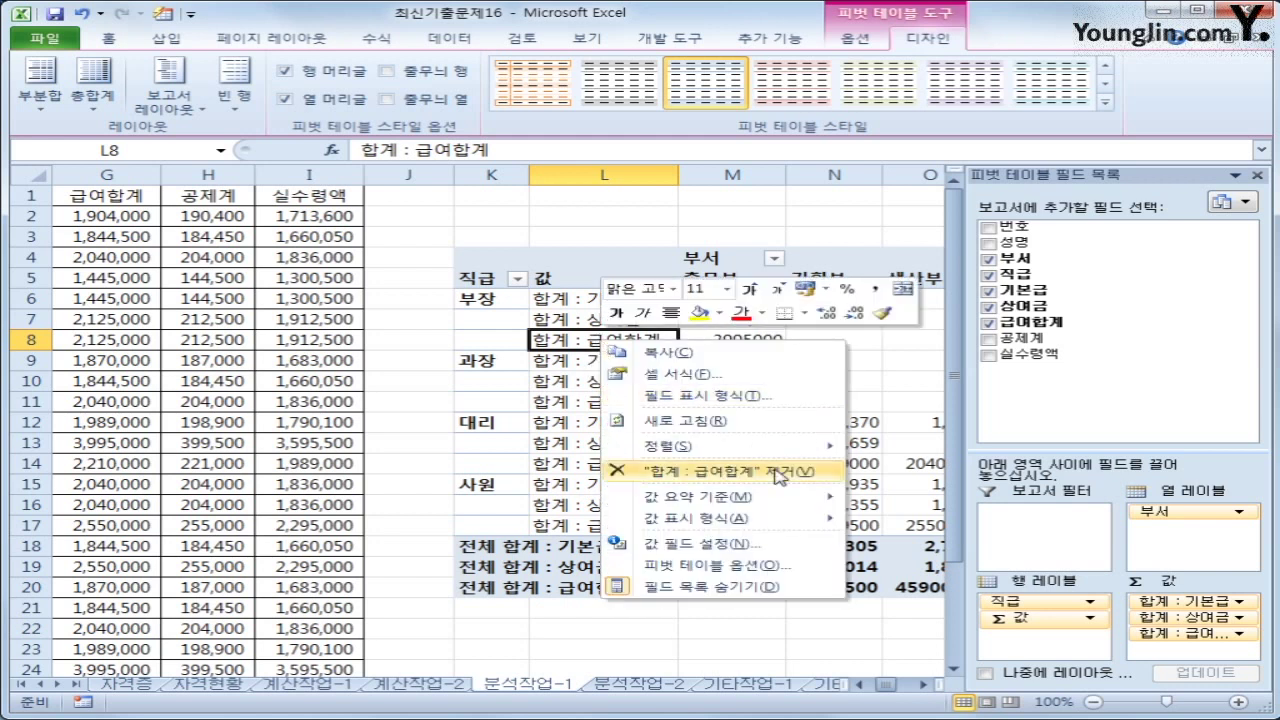
click(748, 546)
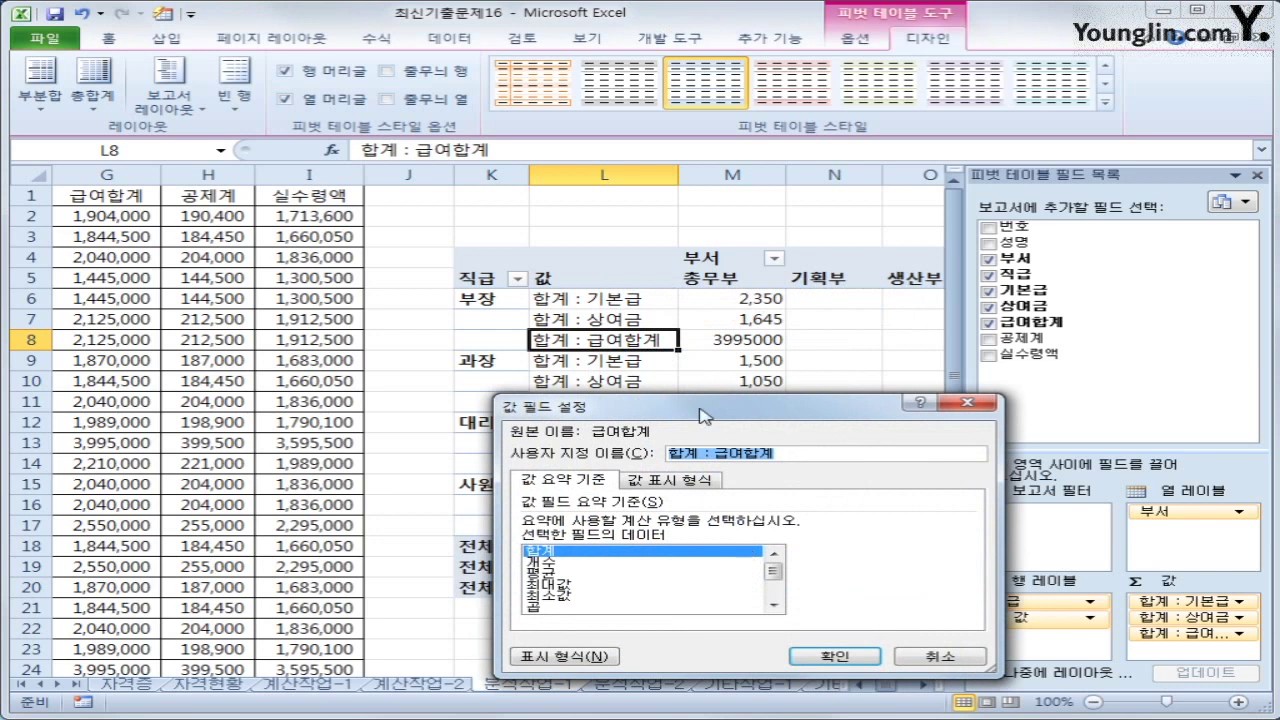
drag(705, 408, 762, 233)
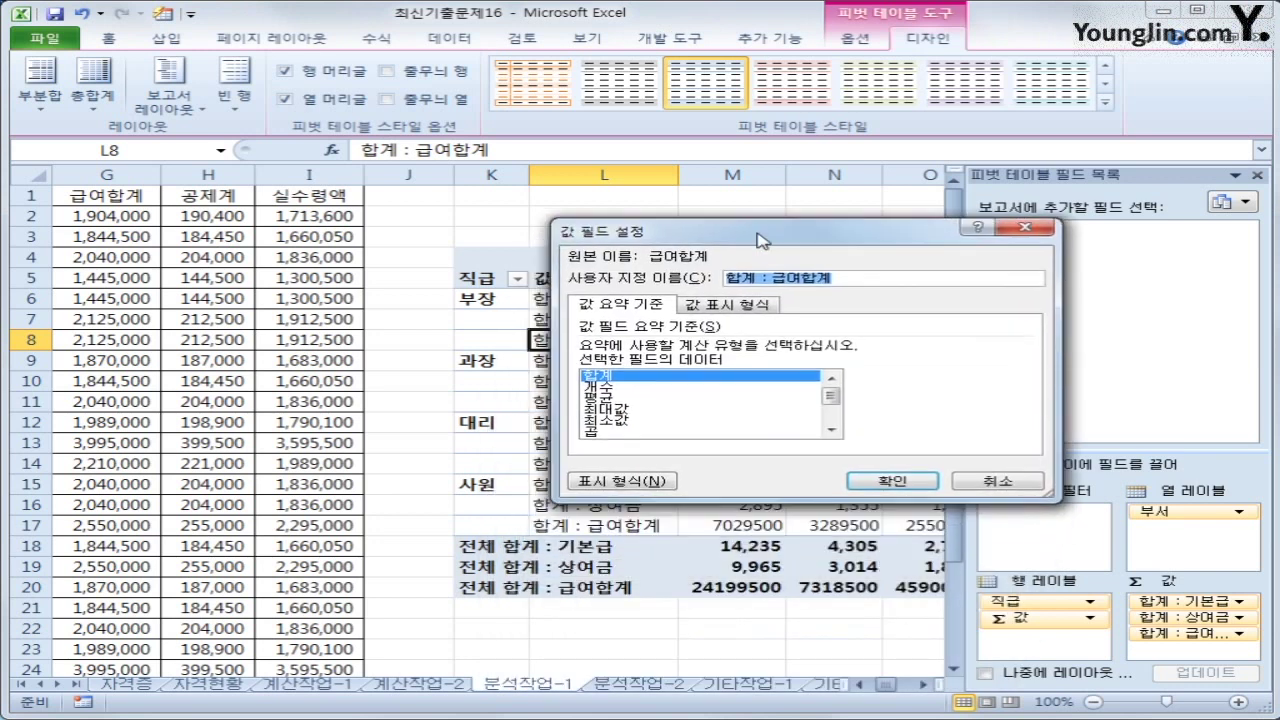
click(729, 305)
click(826, 350)
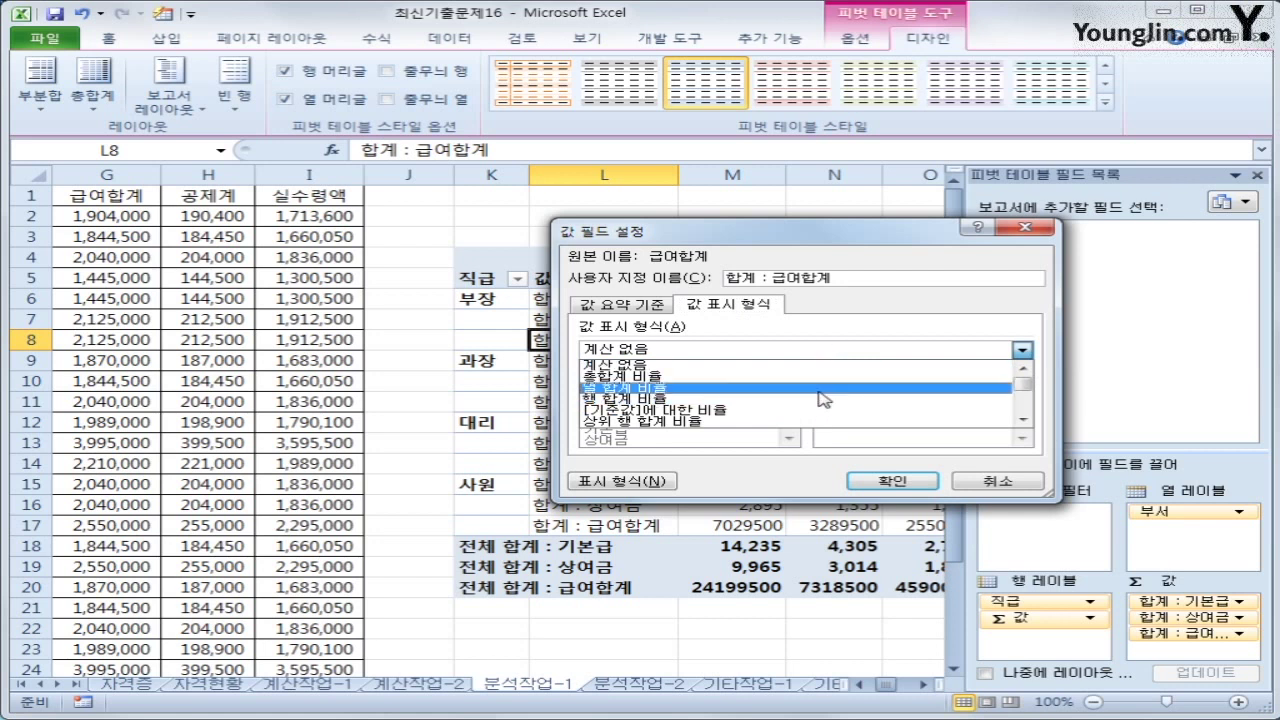
click(820, 396)
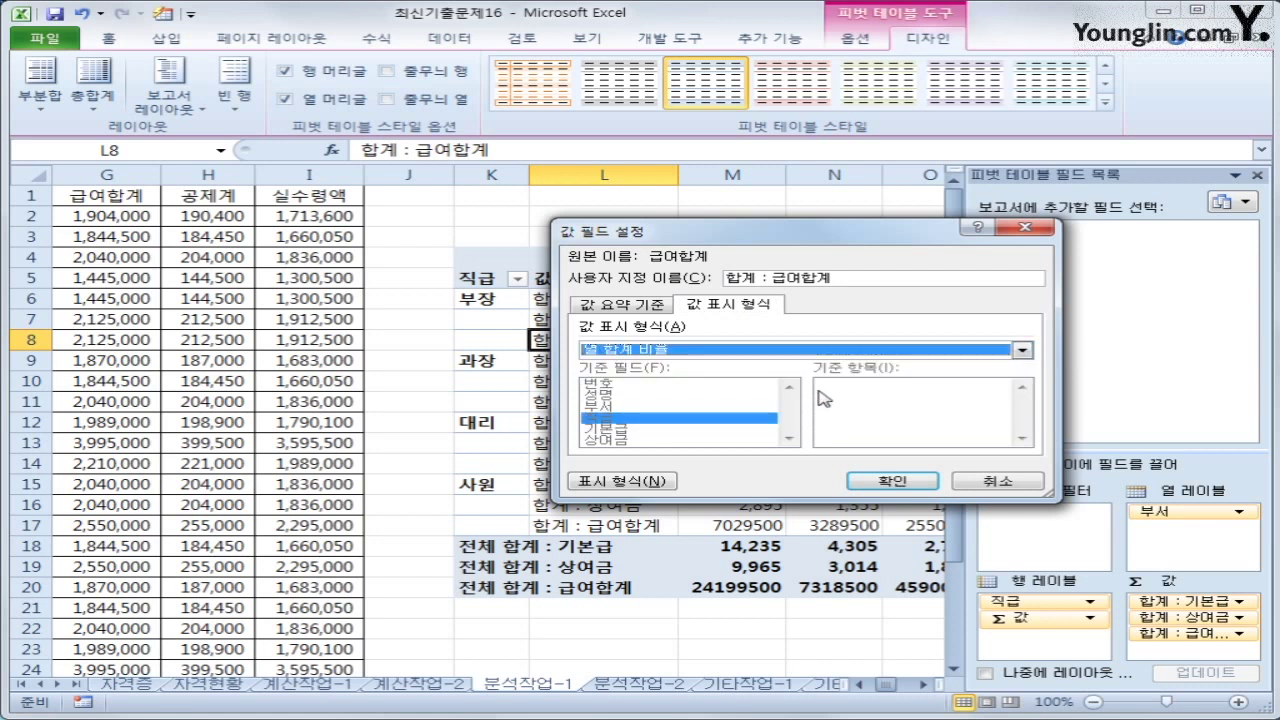
click(886, 485)
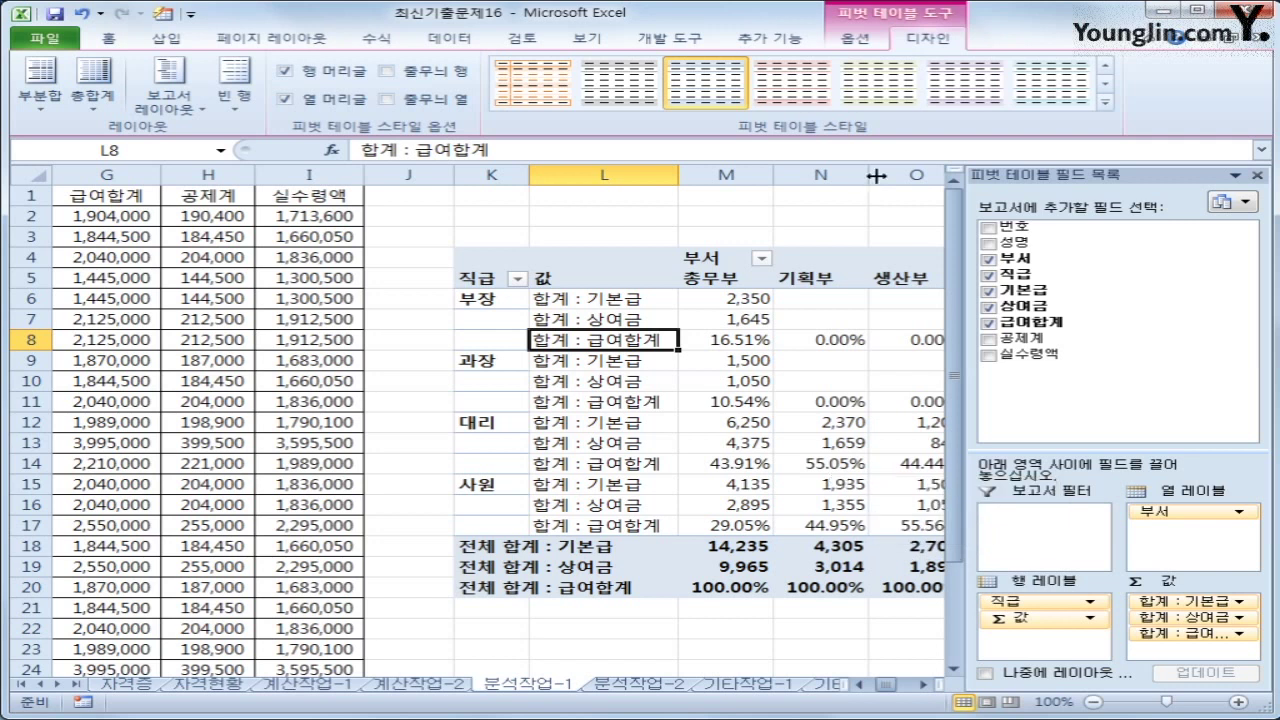
Apply the grey shaded style from the third row of the 밝게 group to the pivot table and turn on banded columns (줄무늬 열)
click(1105, 103)
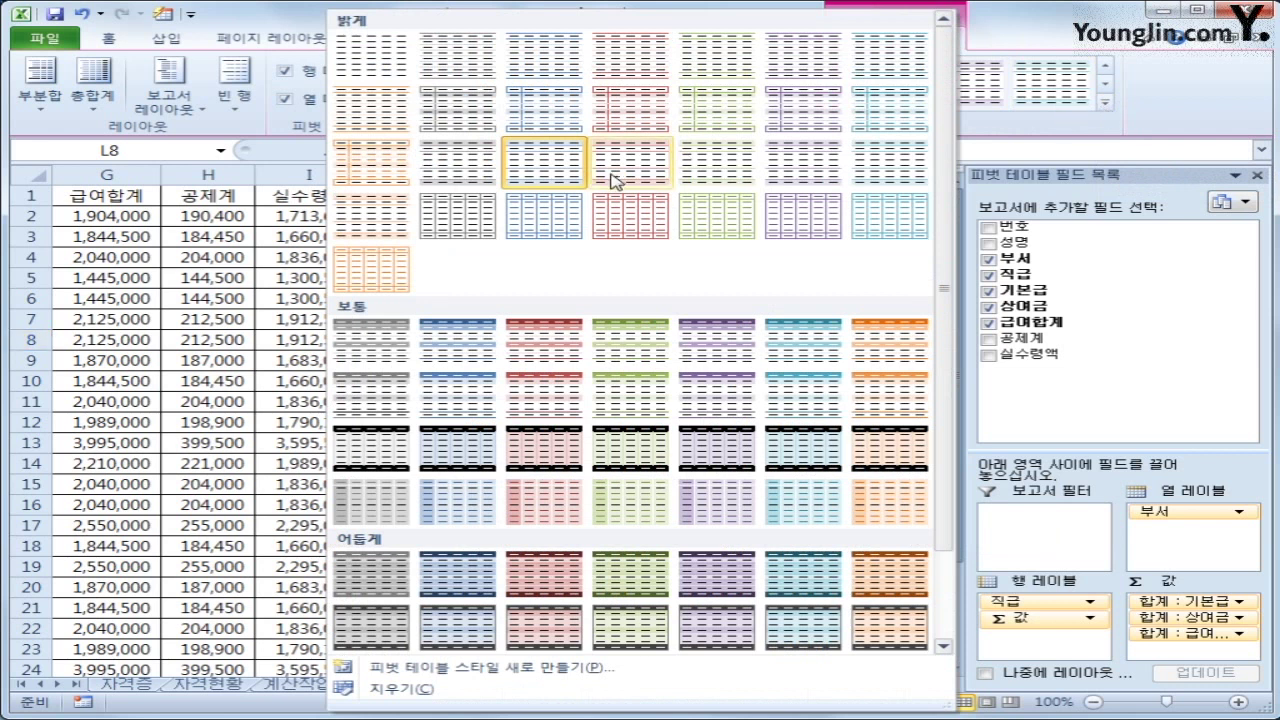
click(437, 181)
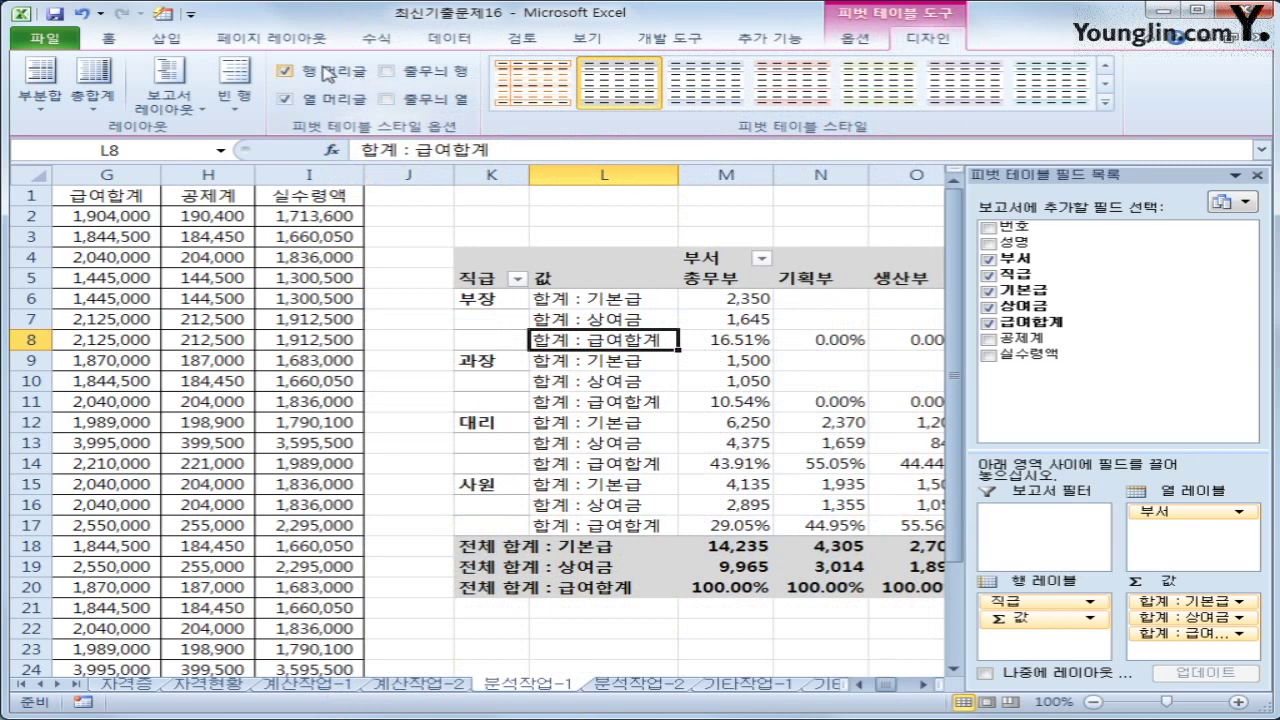
click(433, 104)
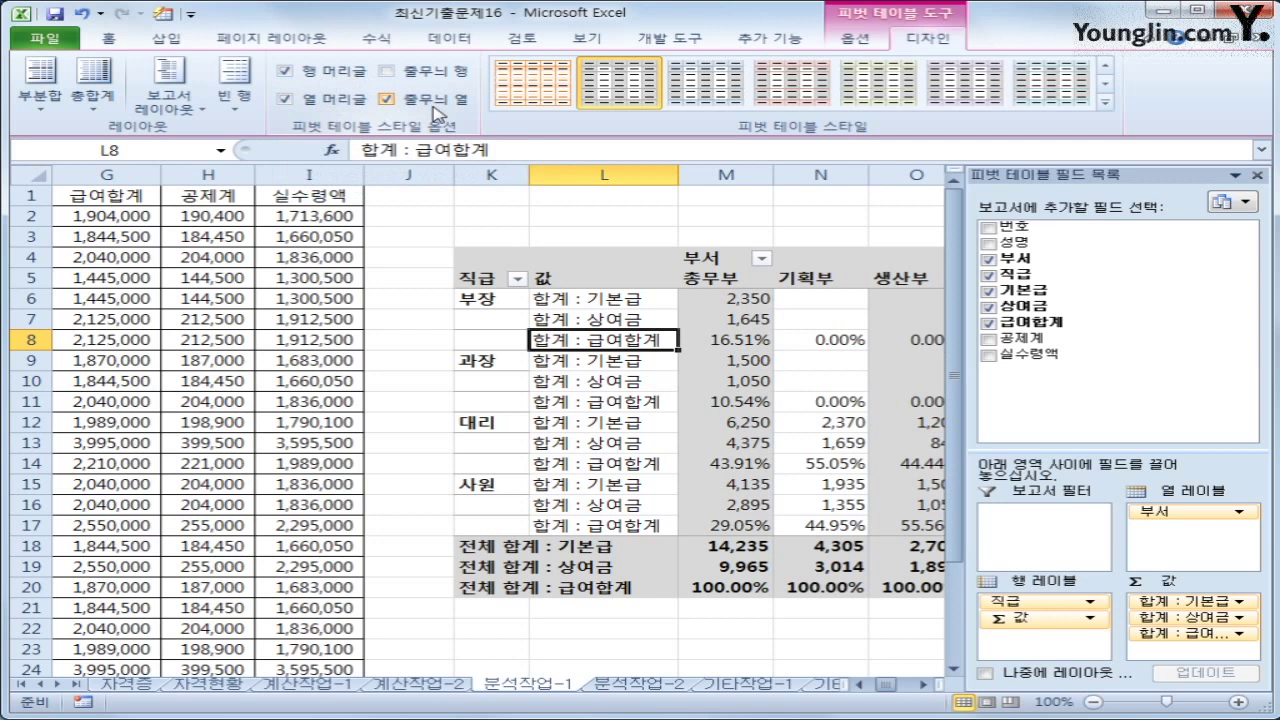
click(820, 608)
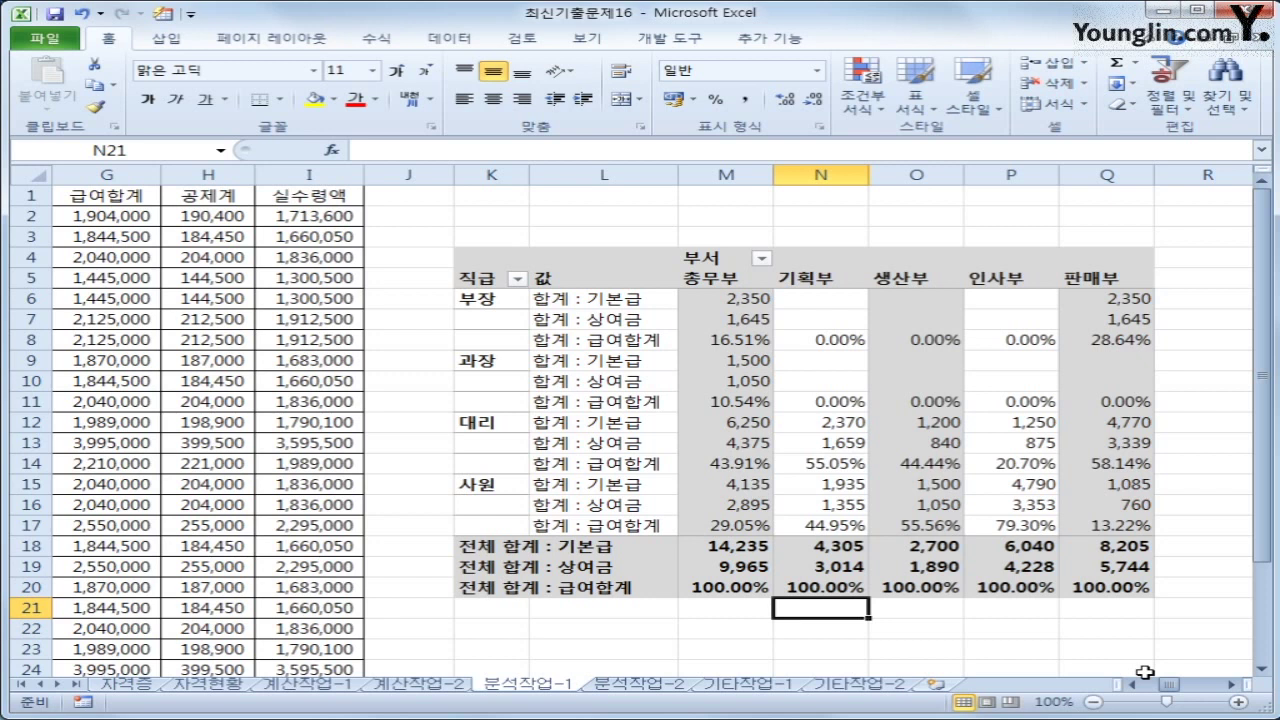
Start recording a macro named 통합 on the 분석작업-2 sheet, stored in the current workbook (현재 통합 문서)
click(666, 686)
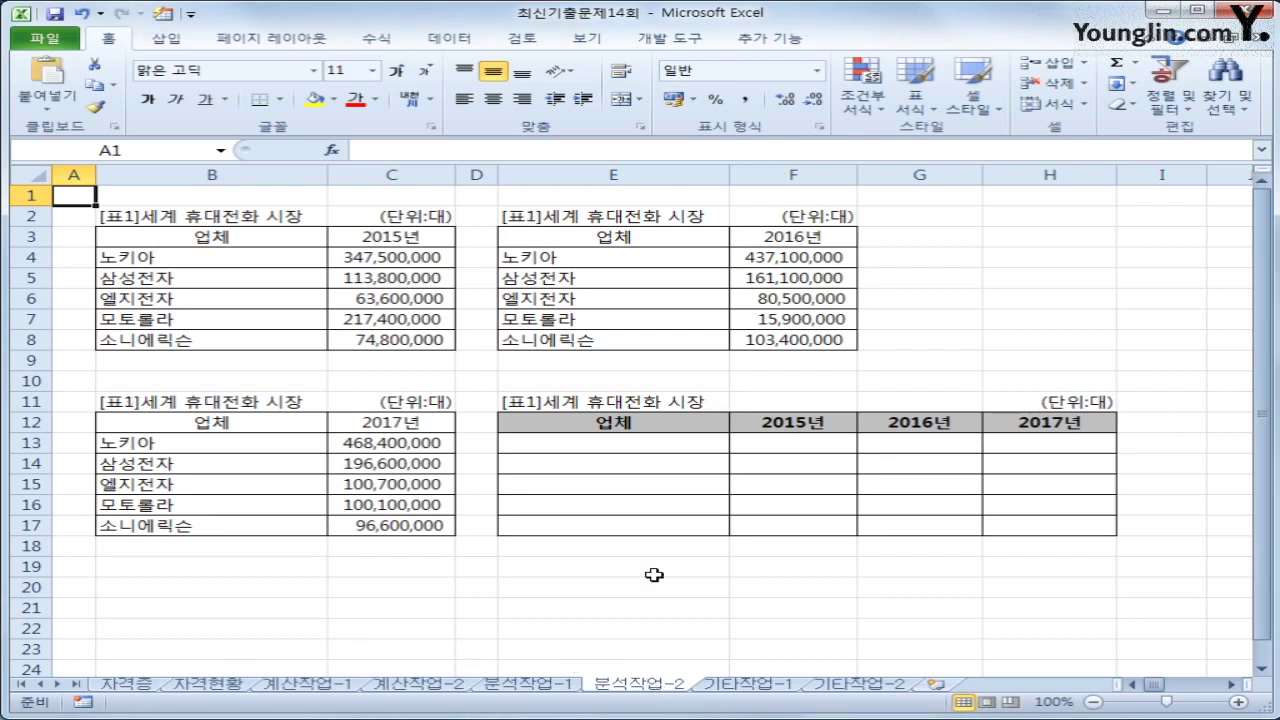
click(1047, 295)
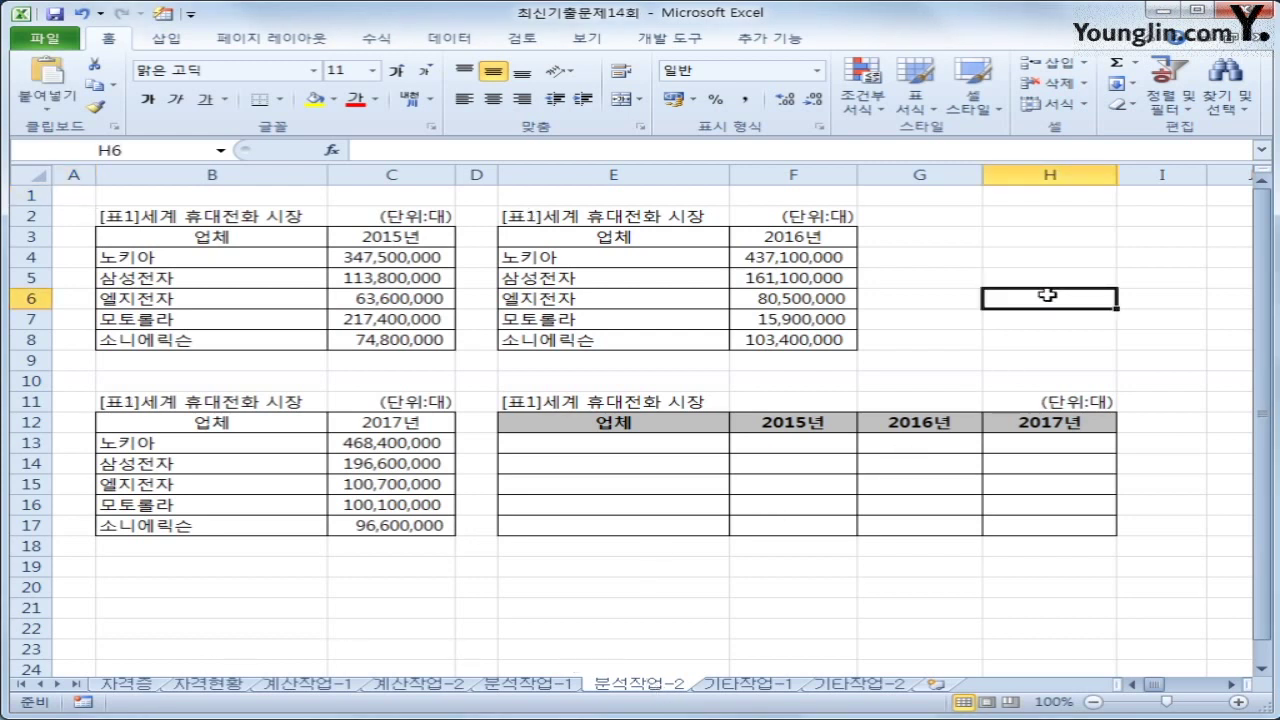
click(650, 40)
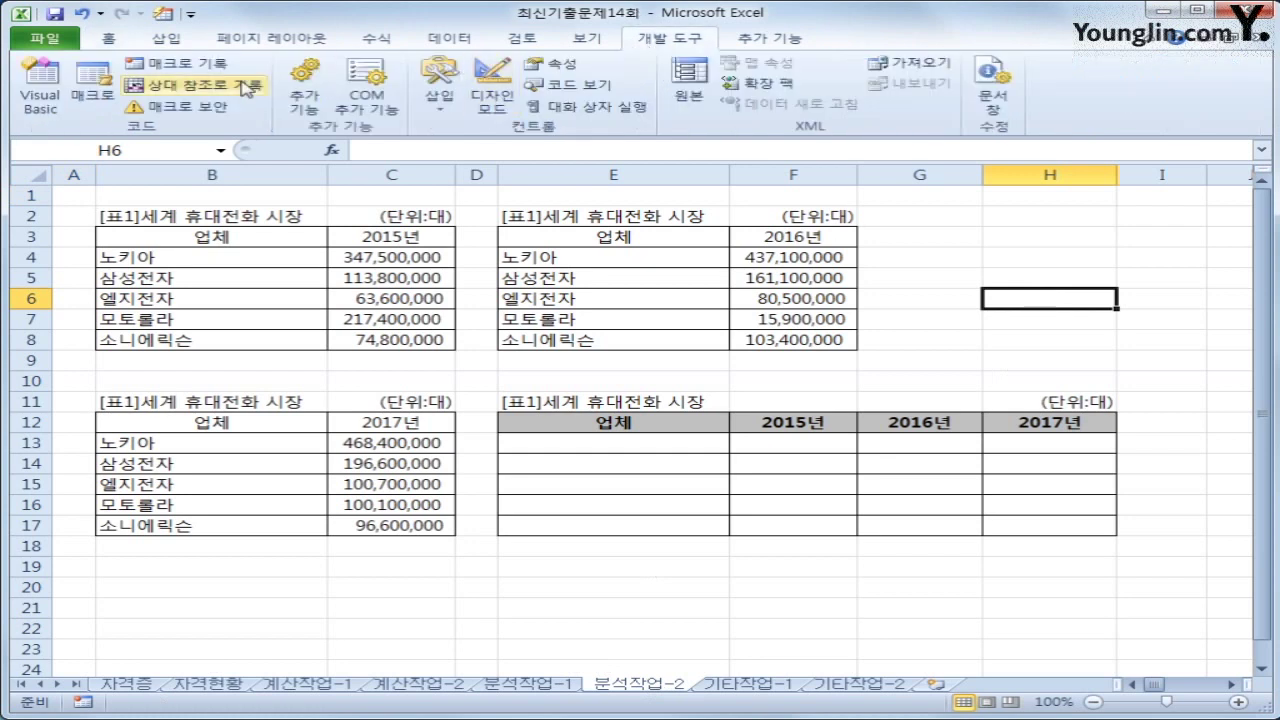
click(175, 63)
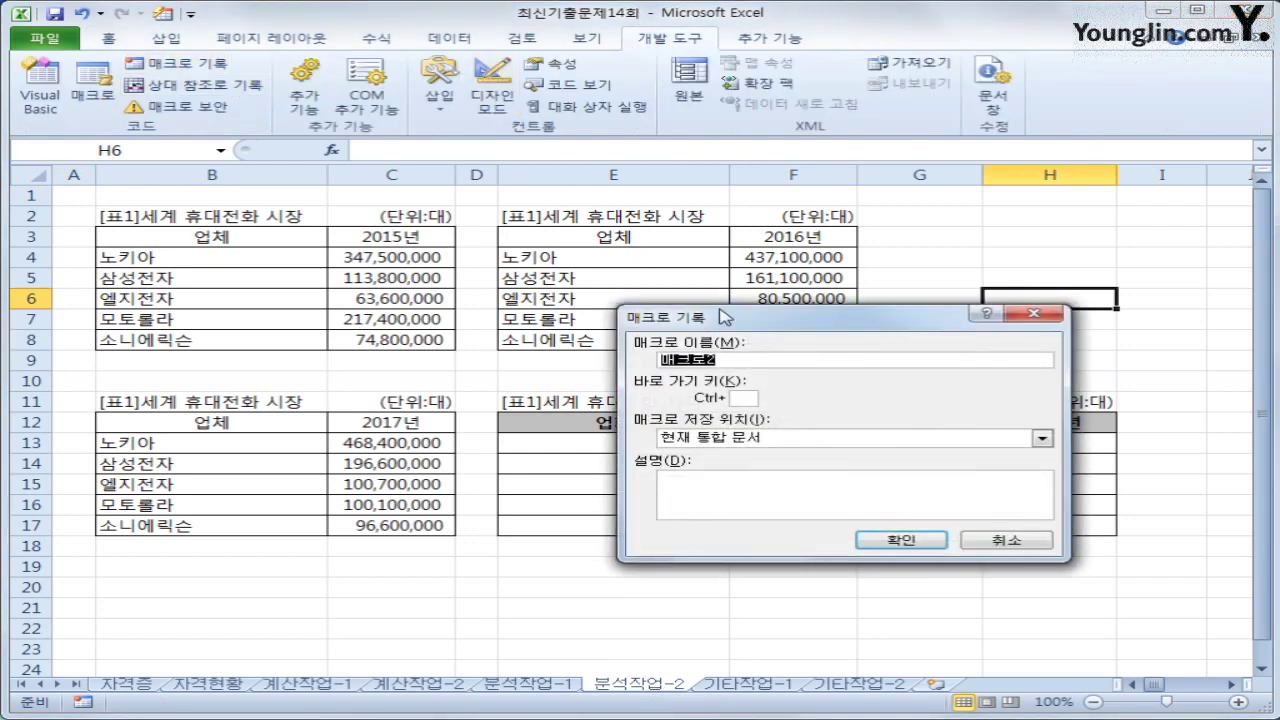
text(통합)
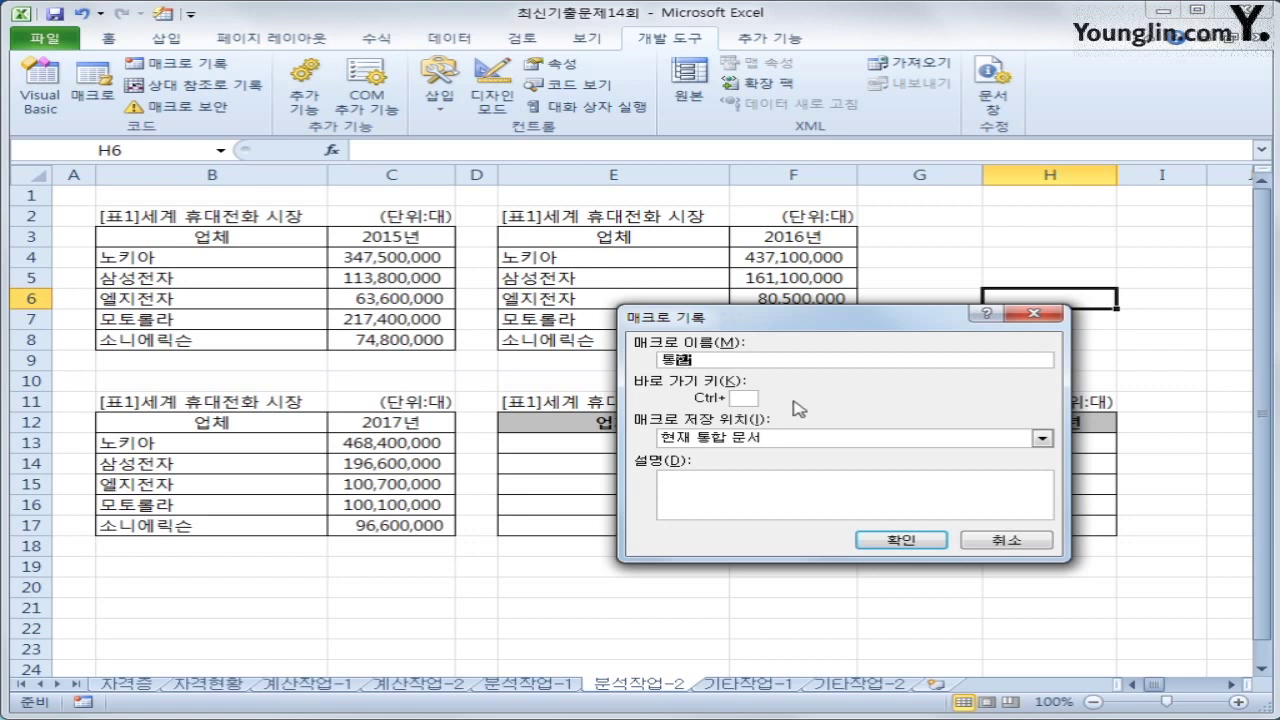
click(887, 543)
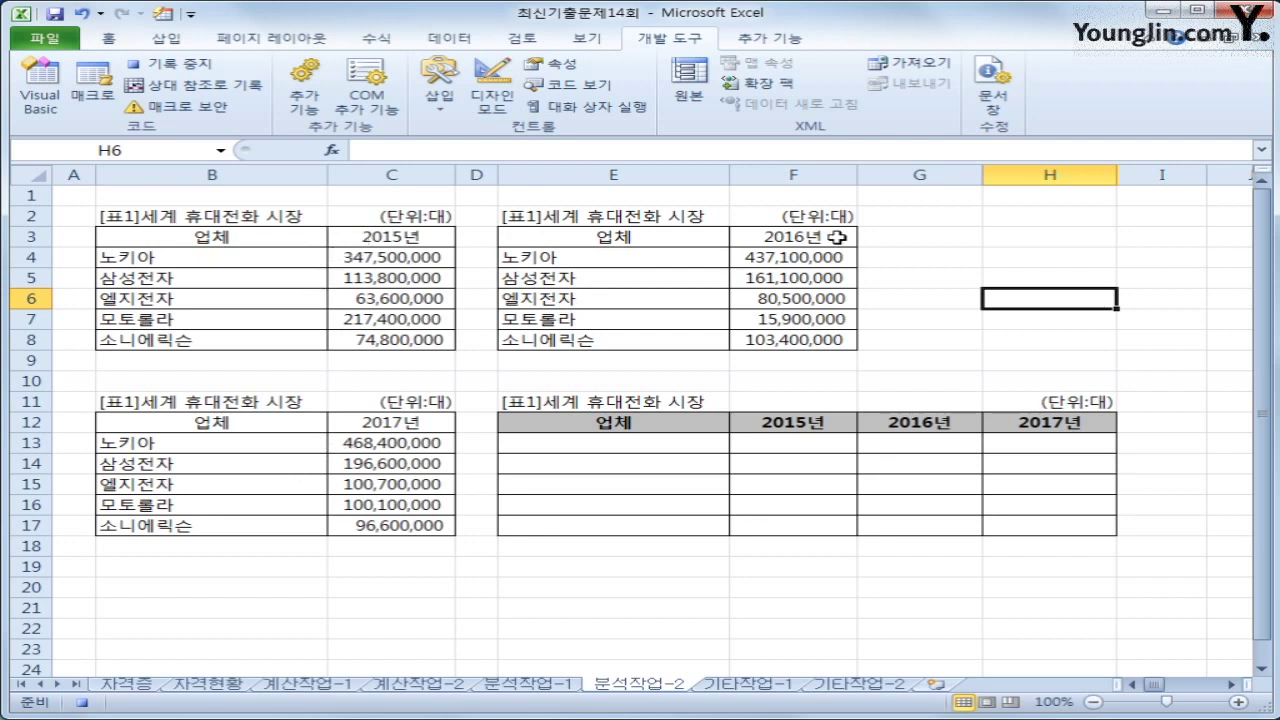
Start a consolidation (통합) into E12:H17 using 합계 and add the 2015 table B3:C8 as a reference
click(630, 424)
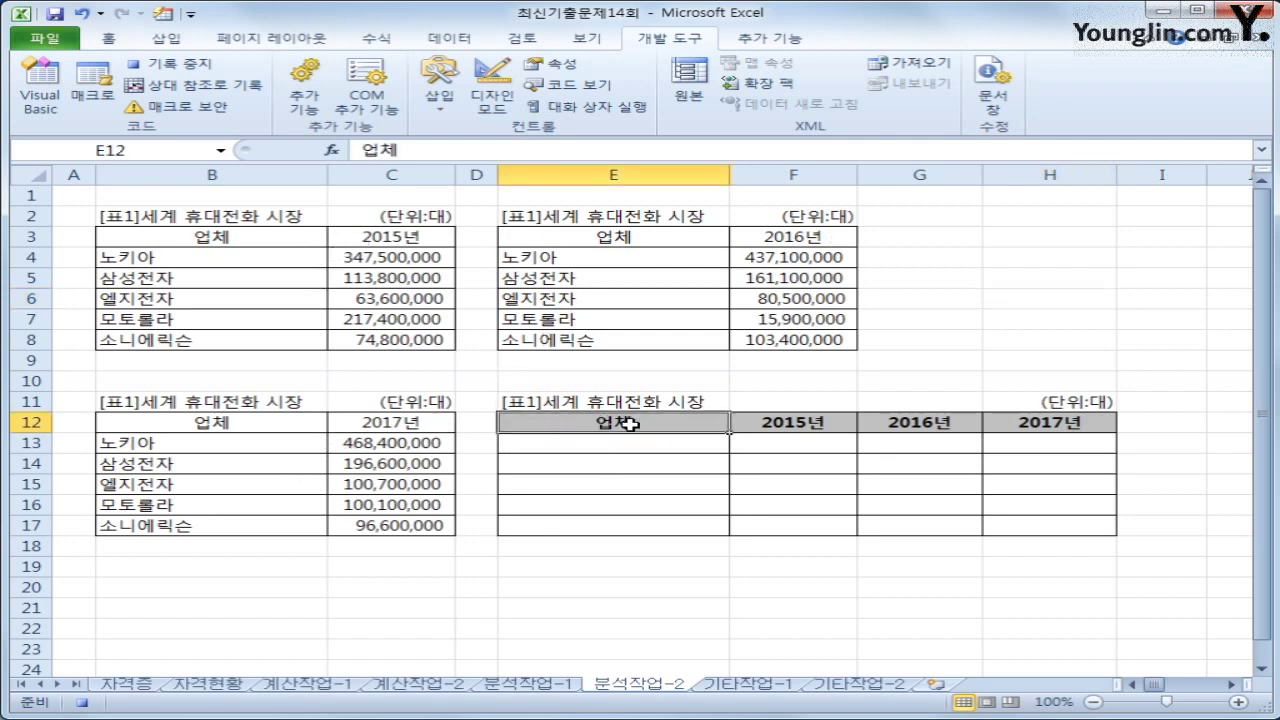
drag(630, 424, 1039, 527)
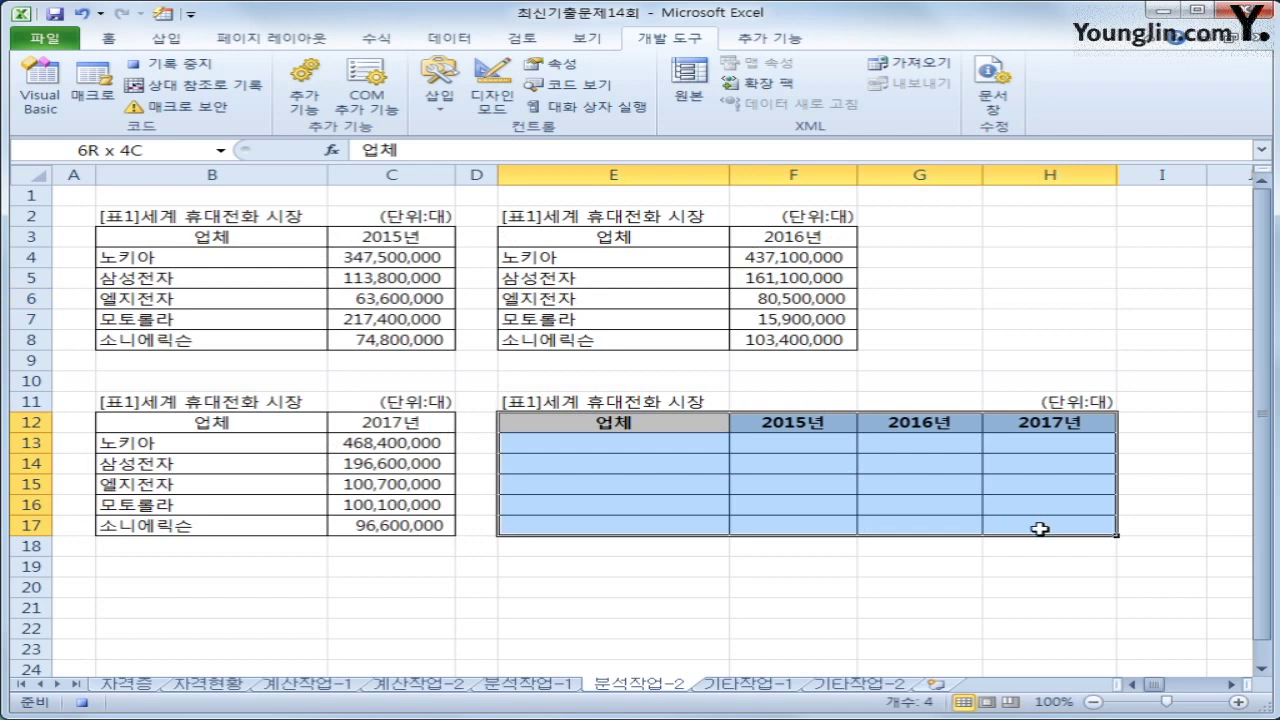
drag(1040, 529, 1039, 530)
click(465, 40)
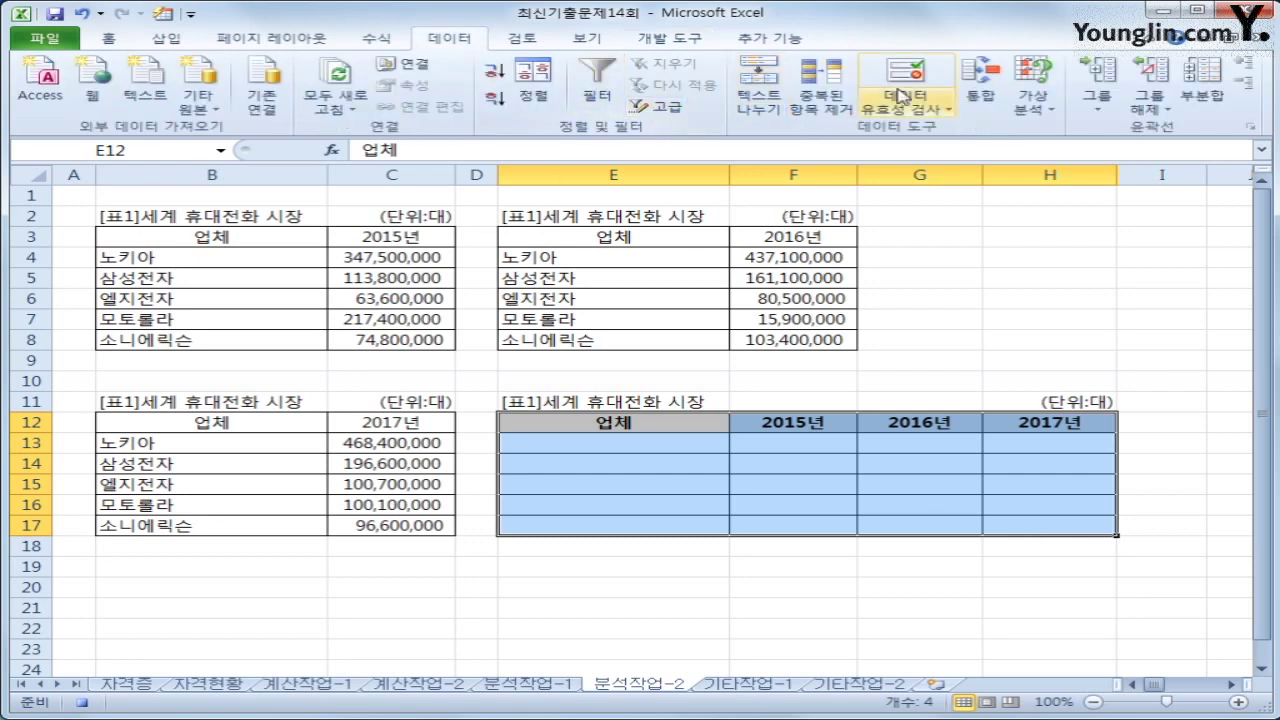
click(980, 85)
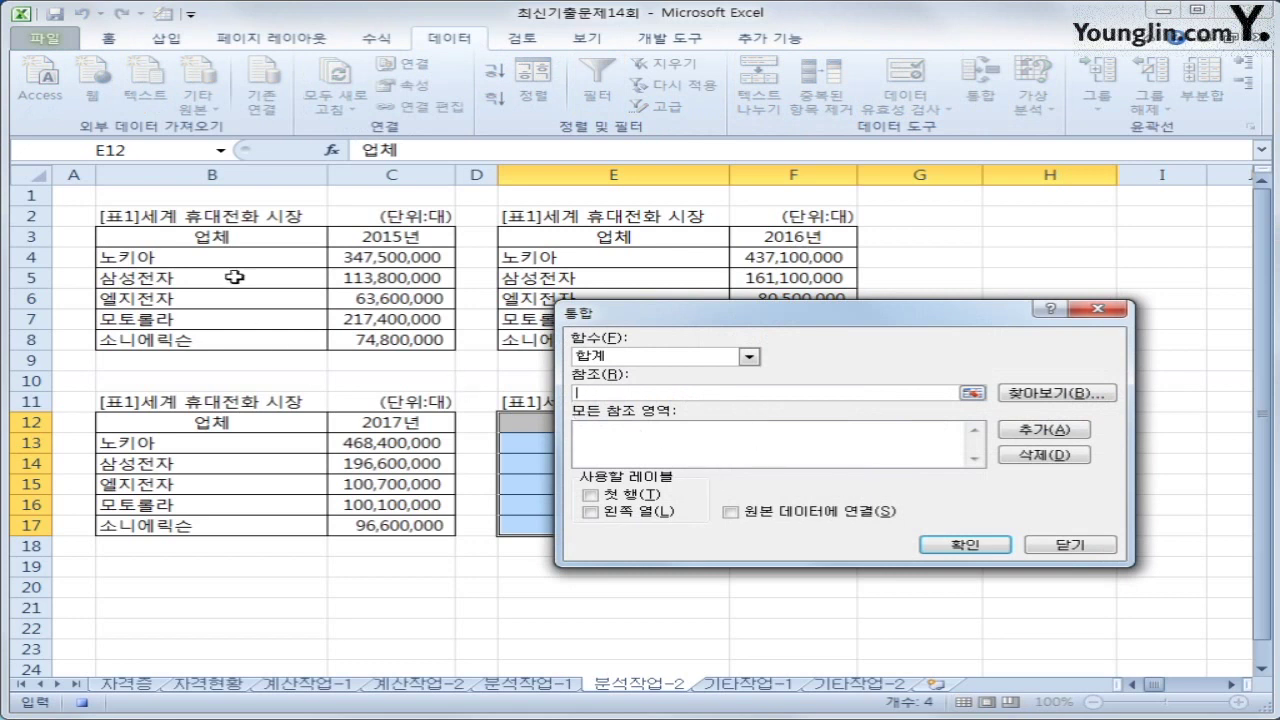
drag(207, 242, 377, 340)
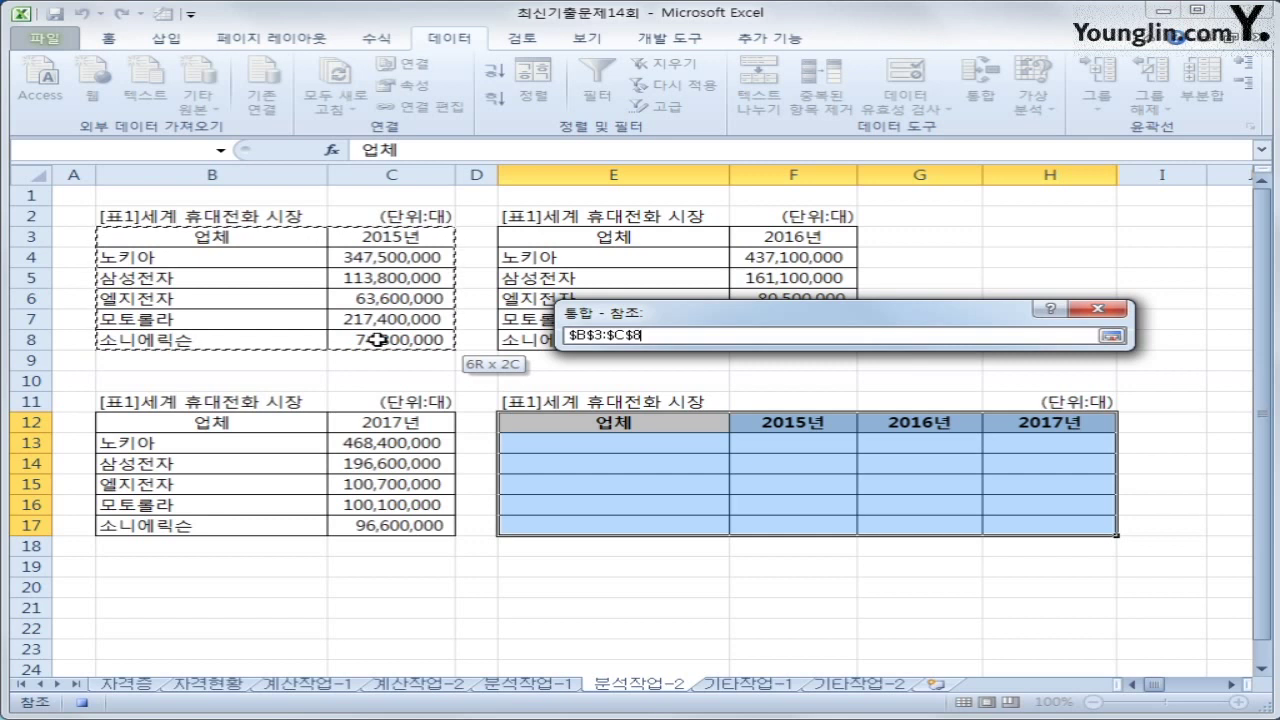
drag(377, 340, 377, 340)
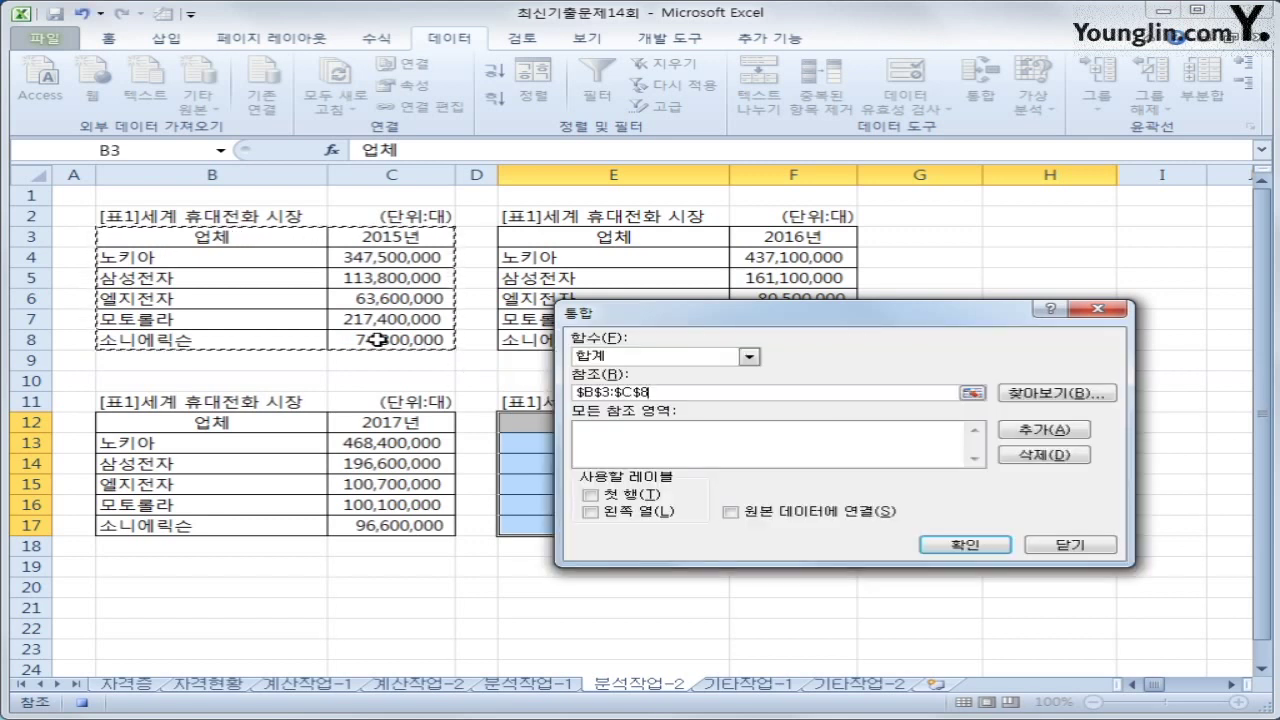
click(1035, 432)
Add the 2016 table E3:F8 and the 2017 table B12:C17 to the consolidation references
drag(614, 240, 783, 335)
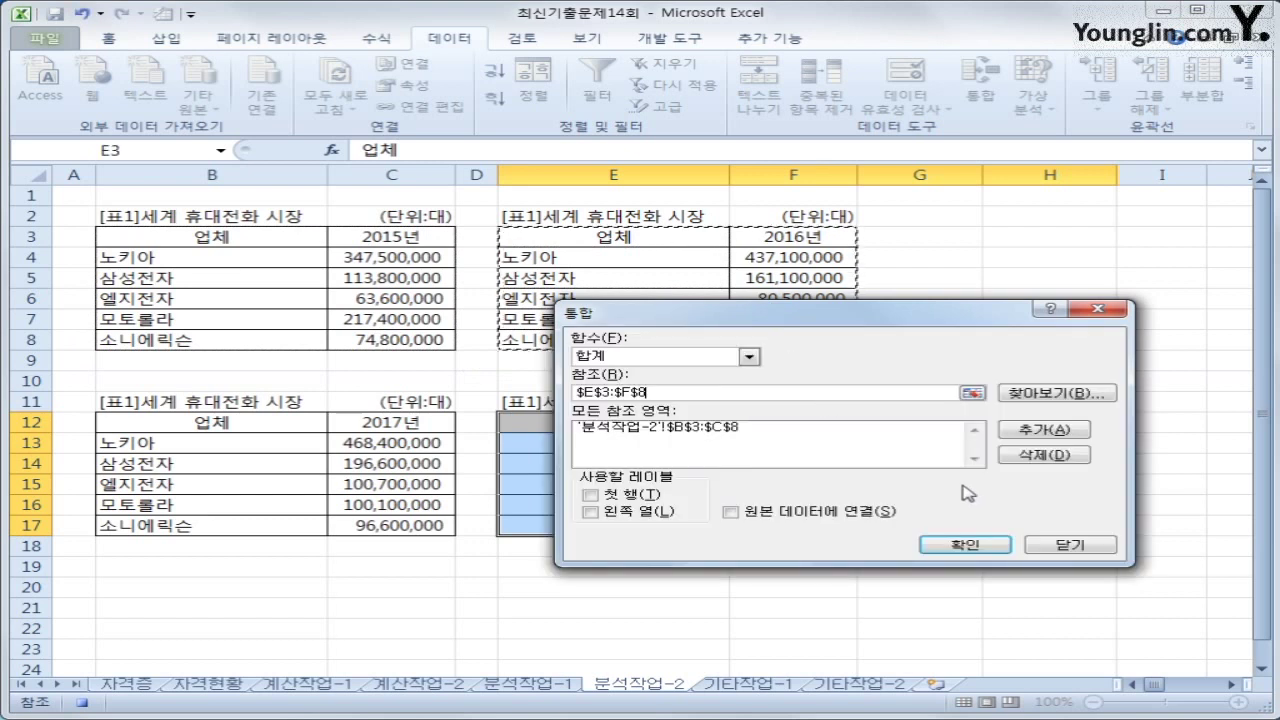
click(1030, 430)
drag(189, 425, 390, 525)
click(1028, 437)
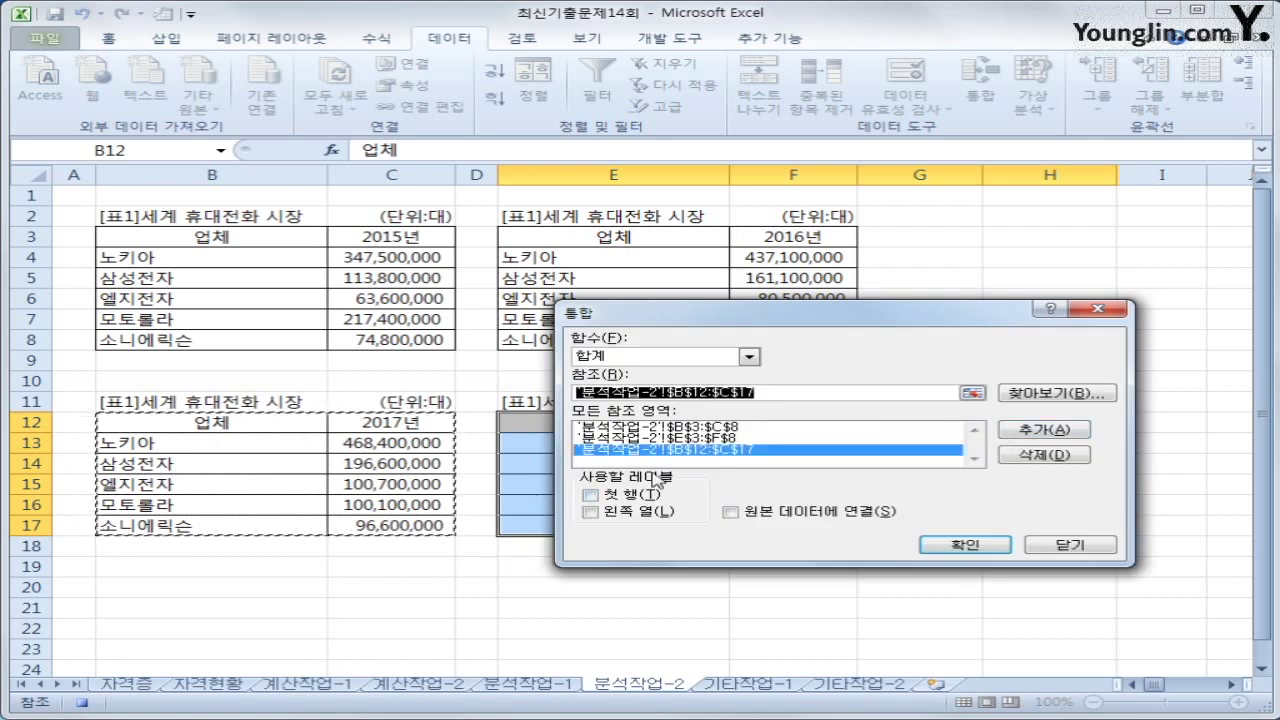
Use both the 첫 행 and 왼쪽 열 labels and carry out the consolidation, finishing with cell H17 selected
click(634, 495)
click(633, 512)
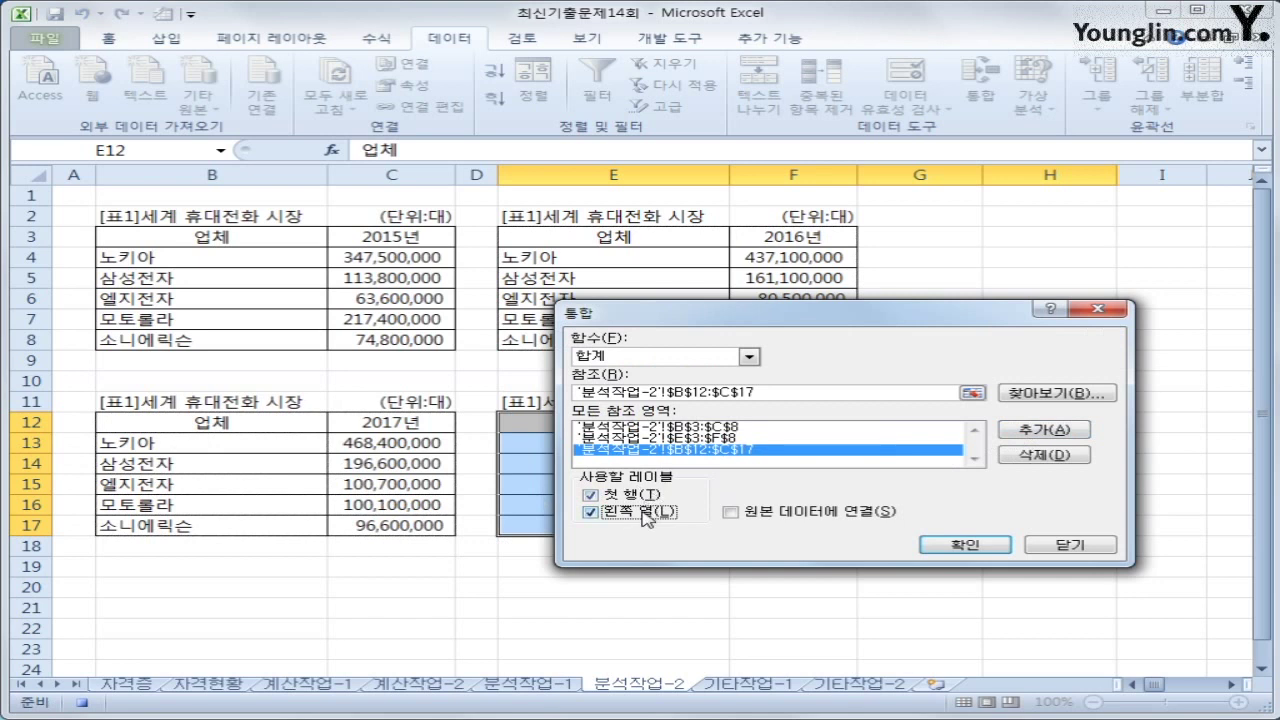
click(966, 550)
click(1062, 532)
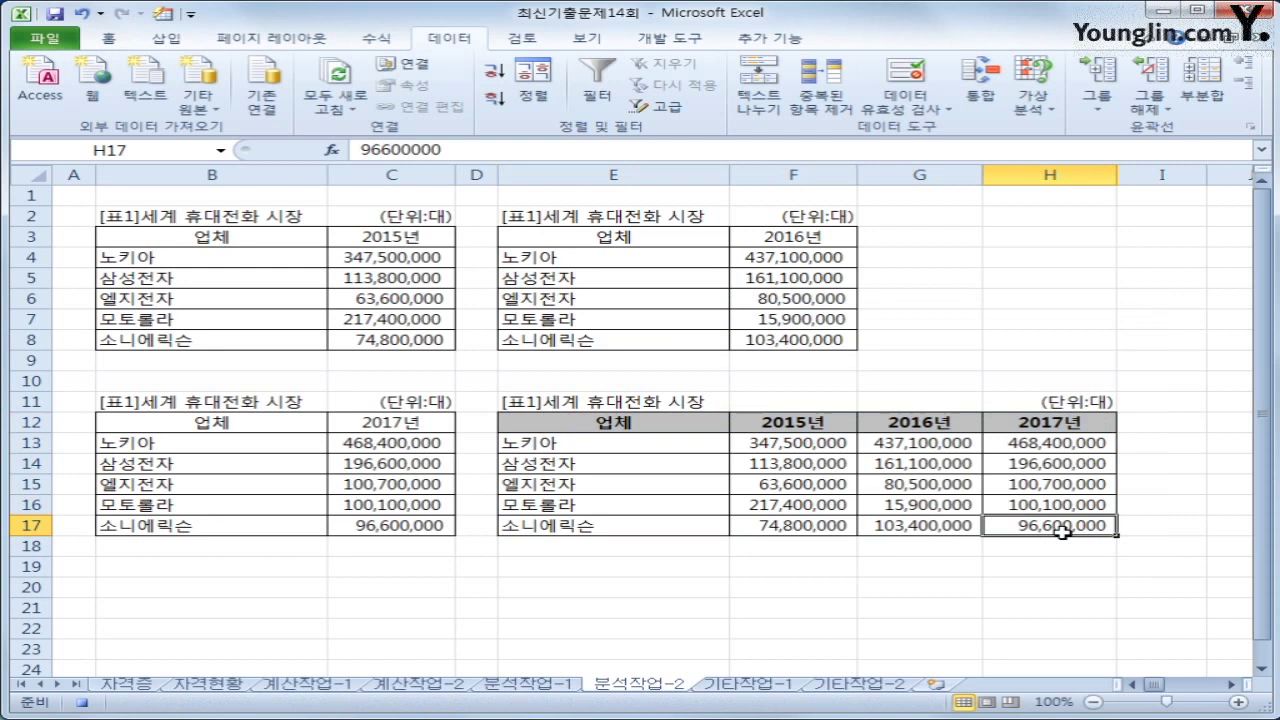
Stop recording the 통합 macro and select an empty cell outside the tables
click(661, 38)
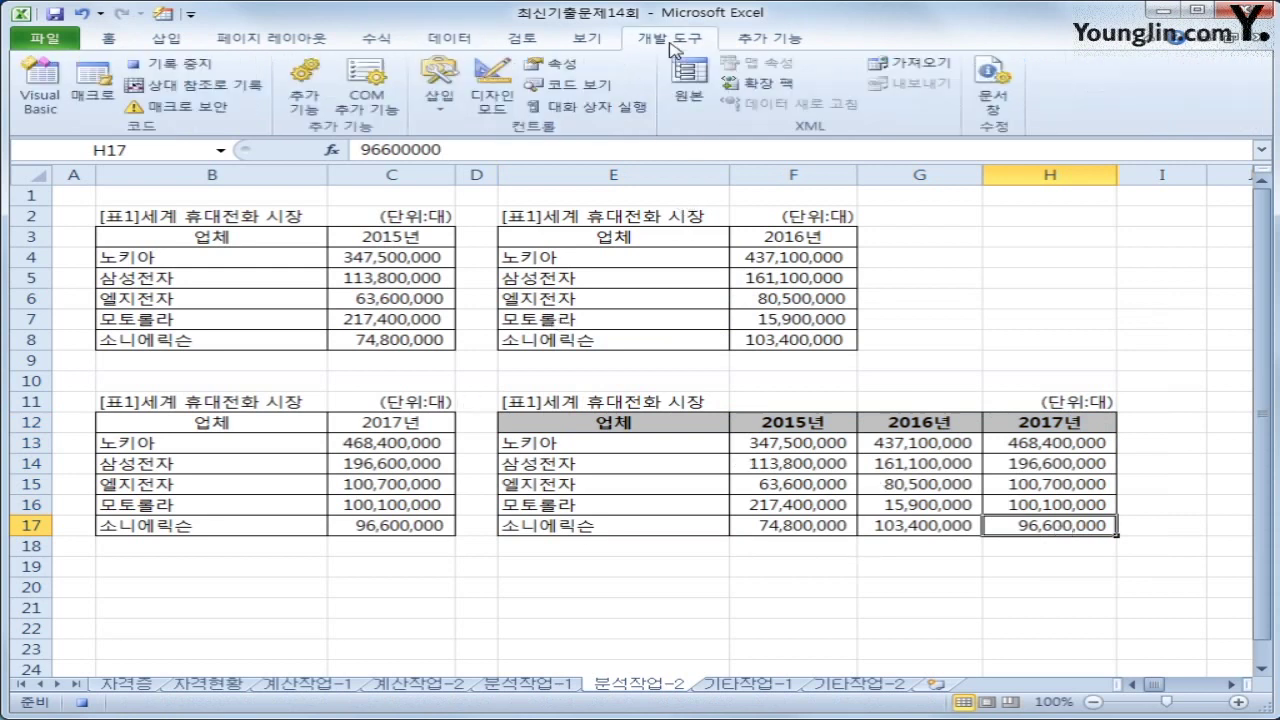
click(140, 63)
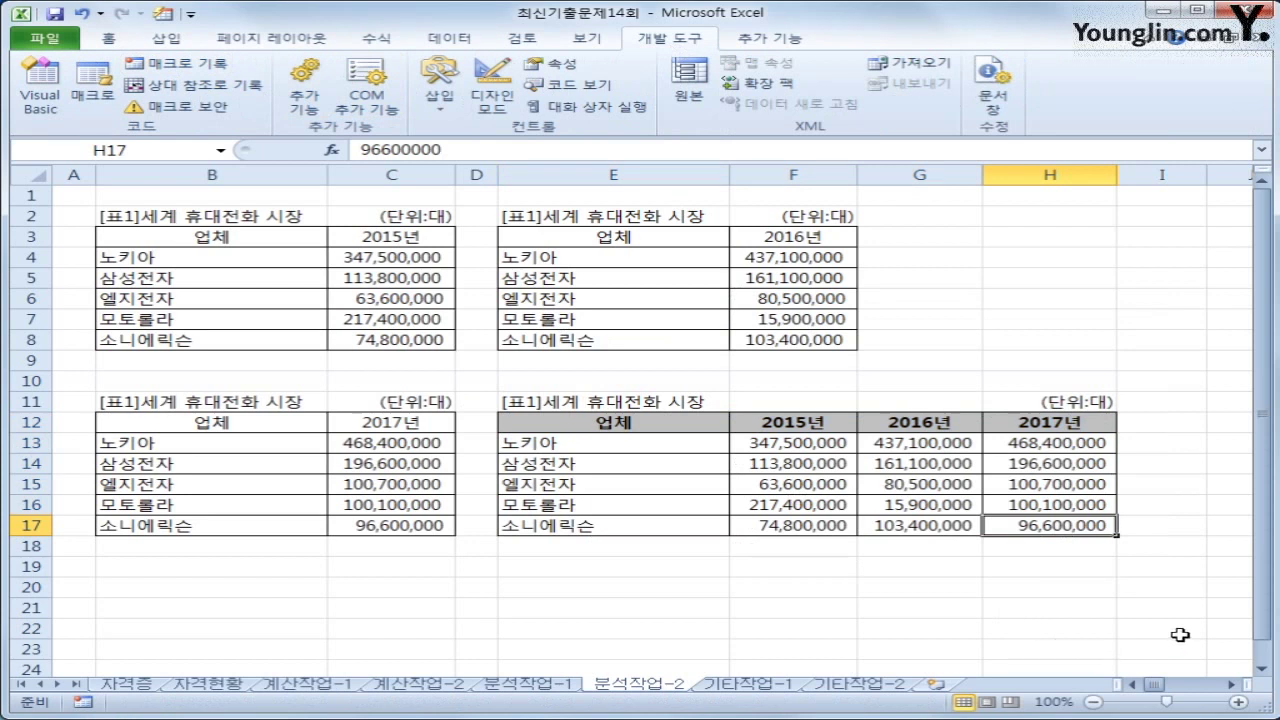
click(1180, 634)
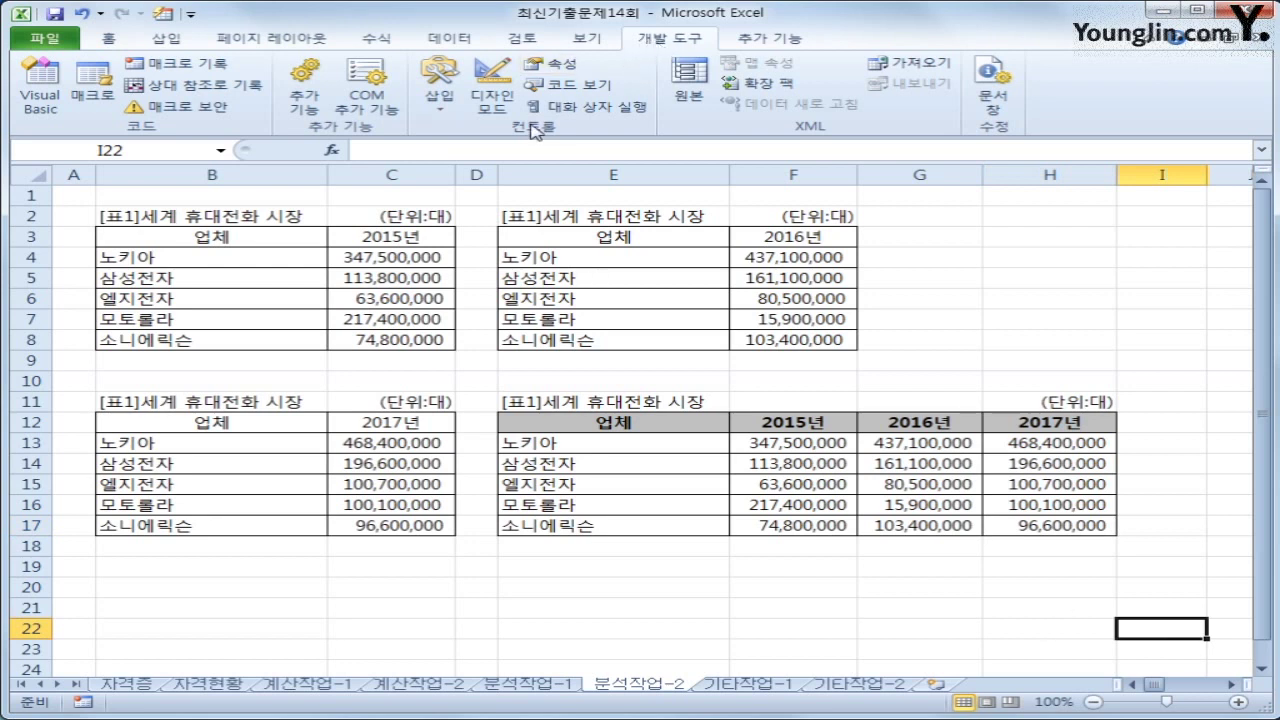
Insert a form-control button over H4:H5 that runs the 통합 macro and label it 통합
click(440, 100)
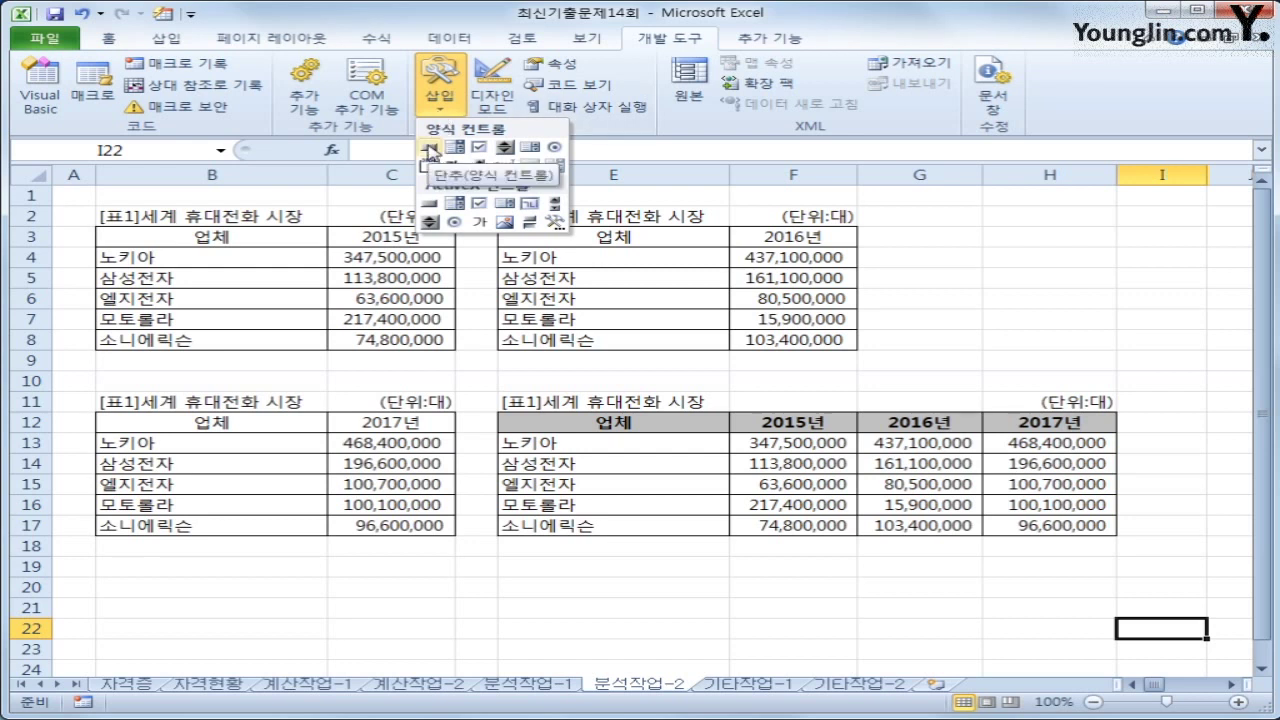
click(430, 149)
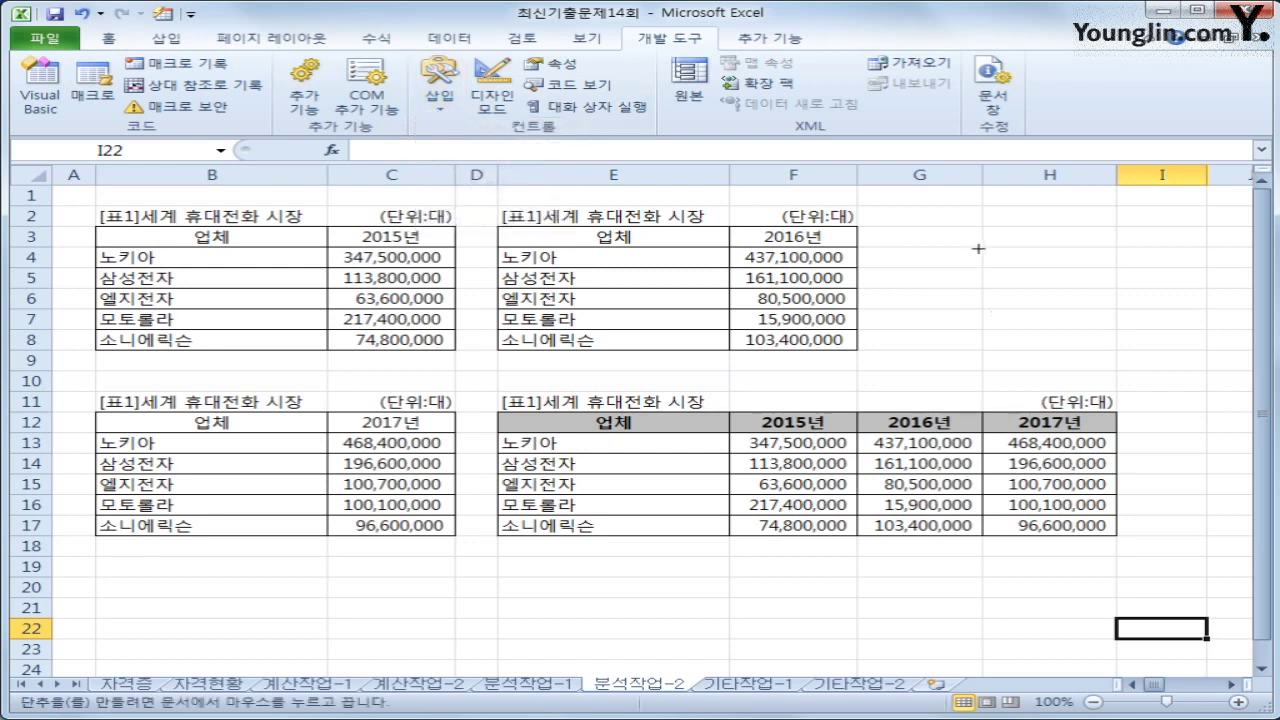
drag(981, 246, 1071, 286)
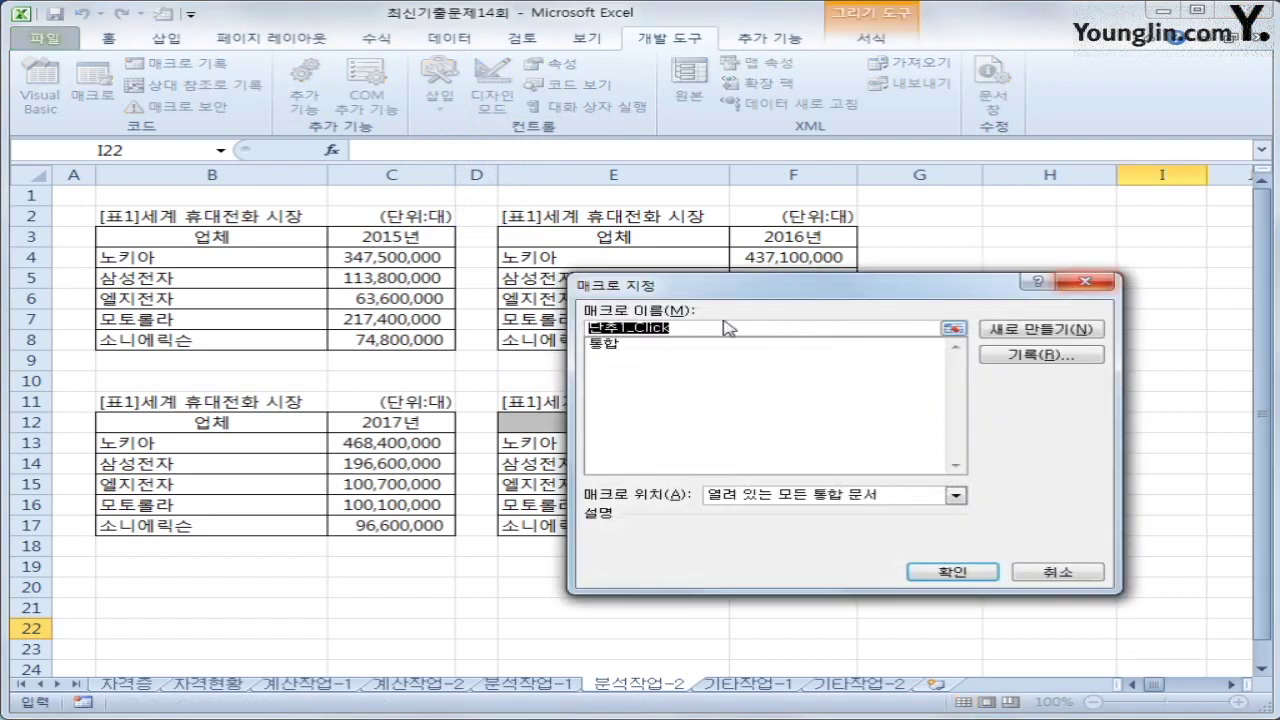
click(668, 343)
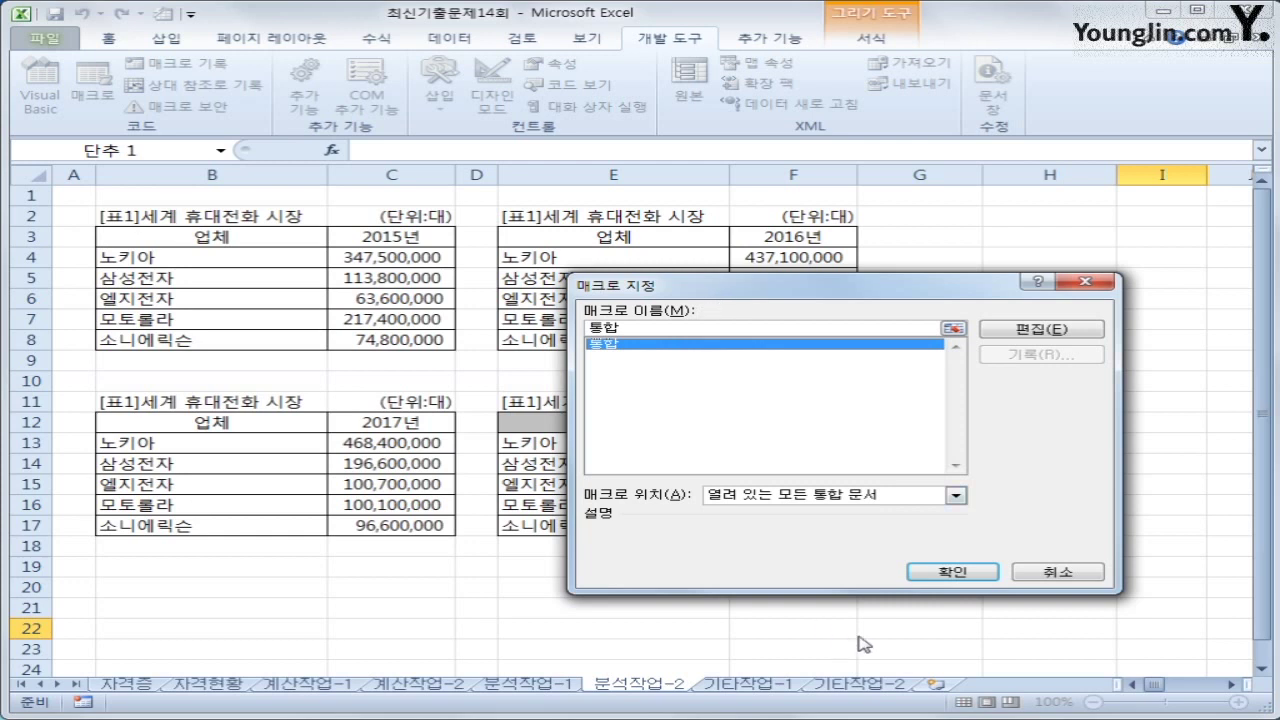
click(976, 574)
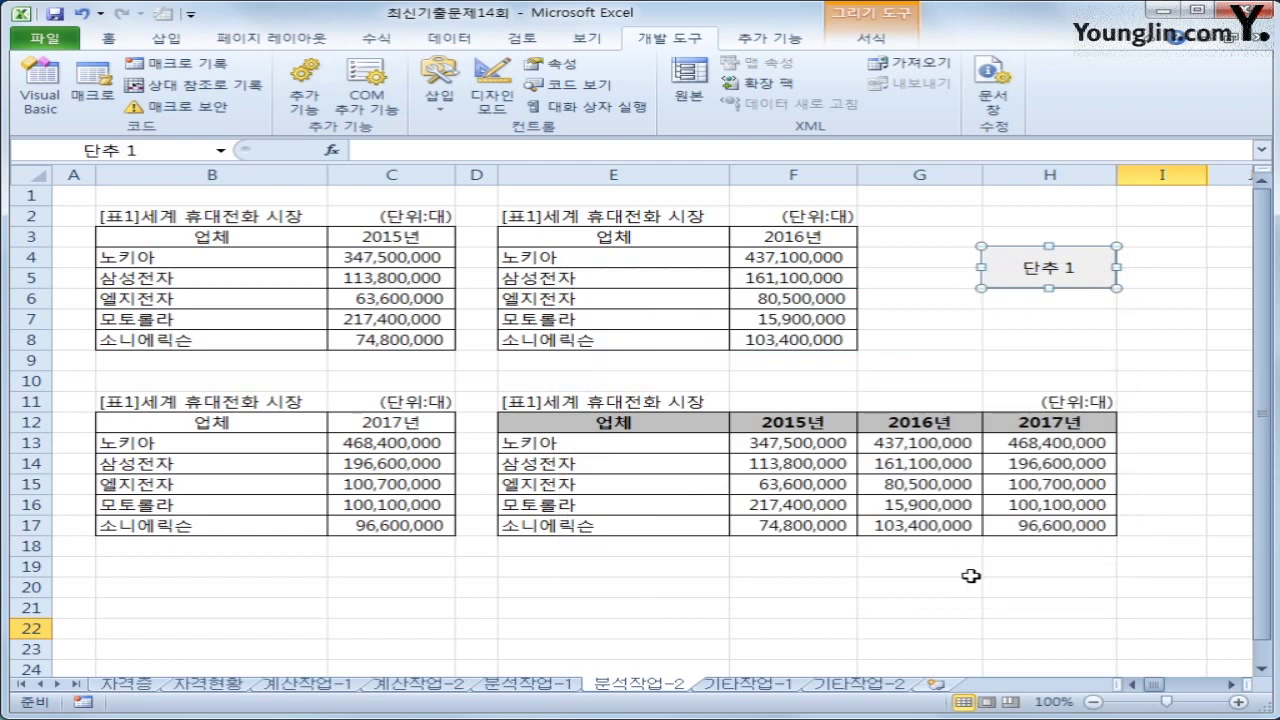
text(통하)
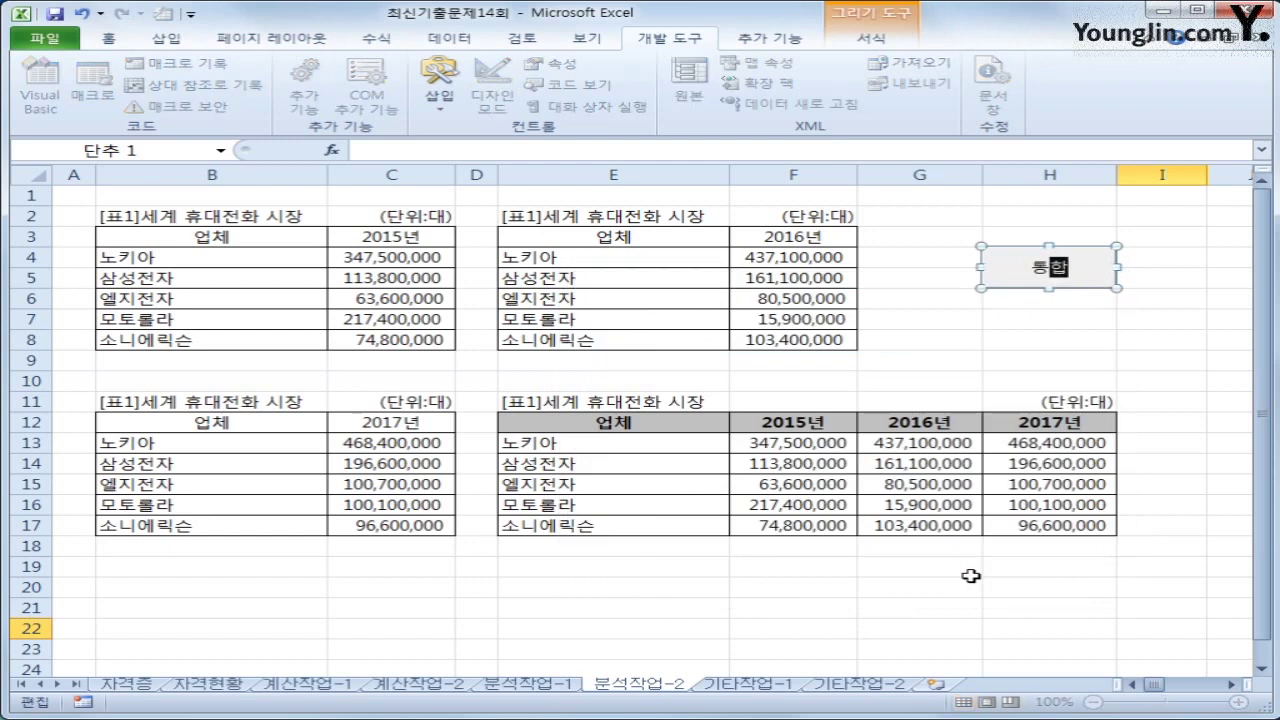
click(1225, 398)
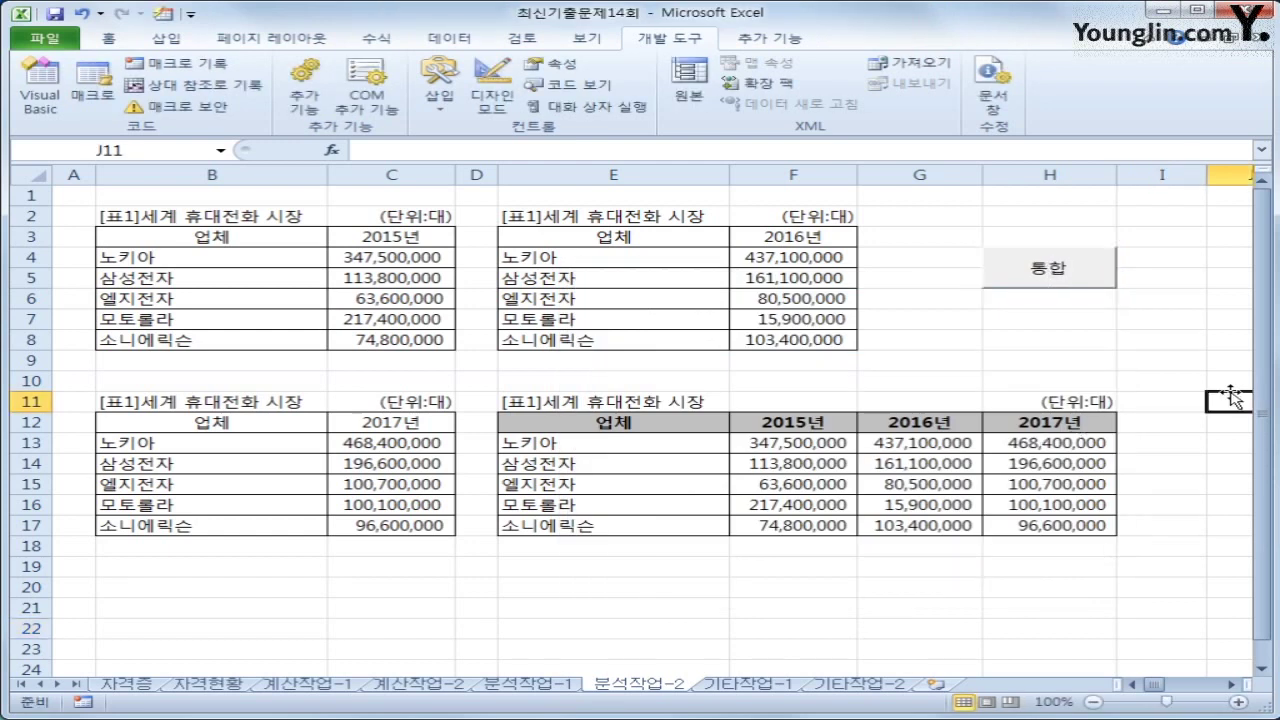
Clear the figures in F13:H17 and test the 통합 button by refilling the table with it
drag(840, 448, 1020, 521)
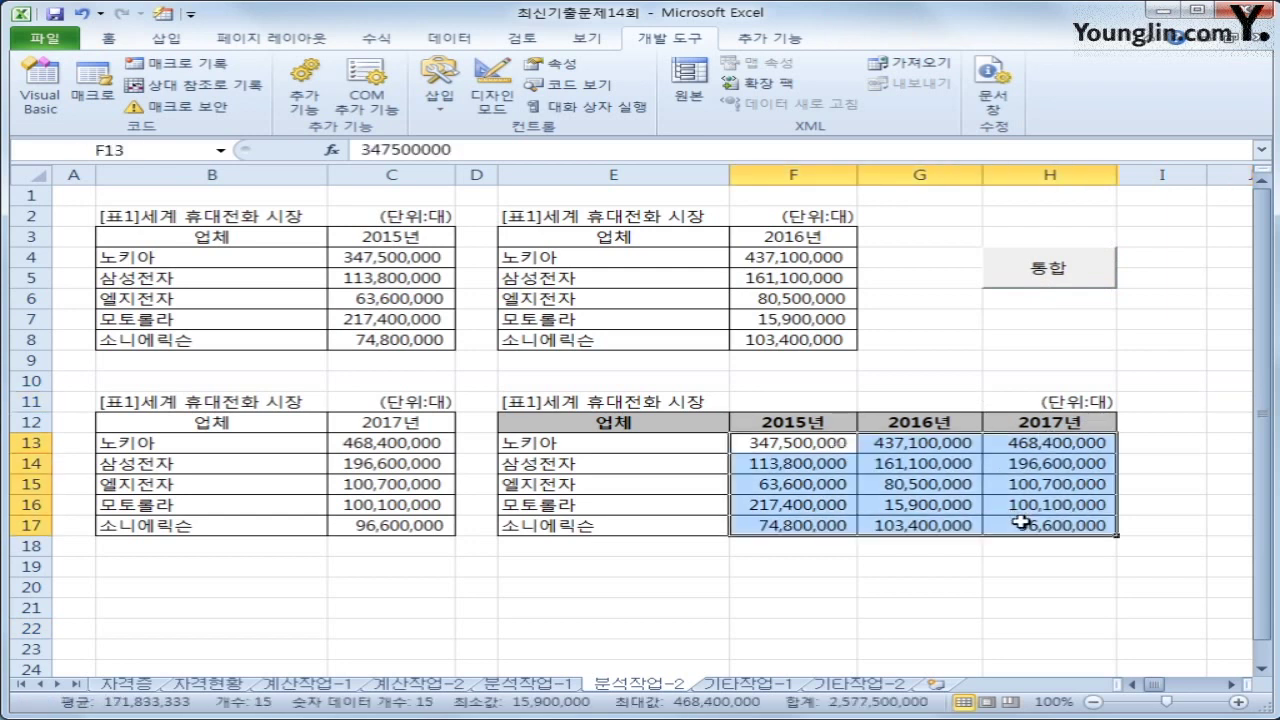
key(Delete)
click(1043, 277)
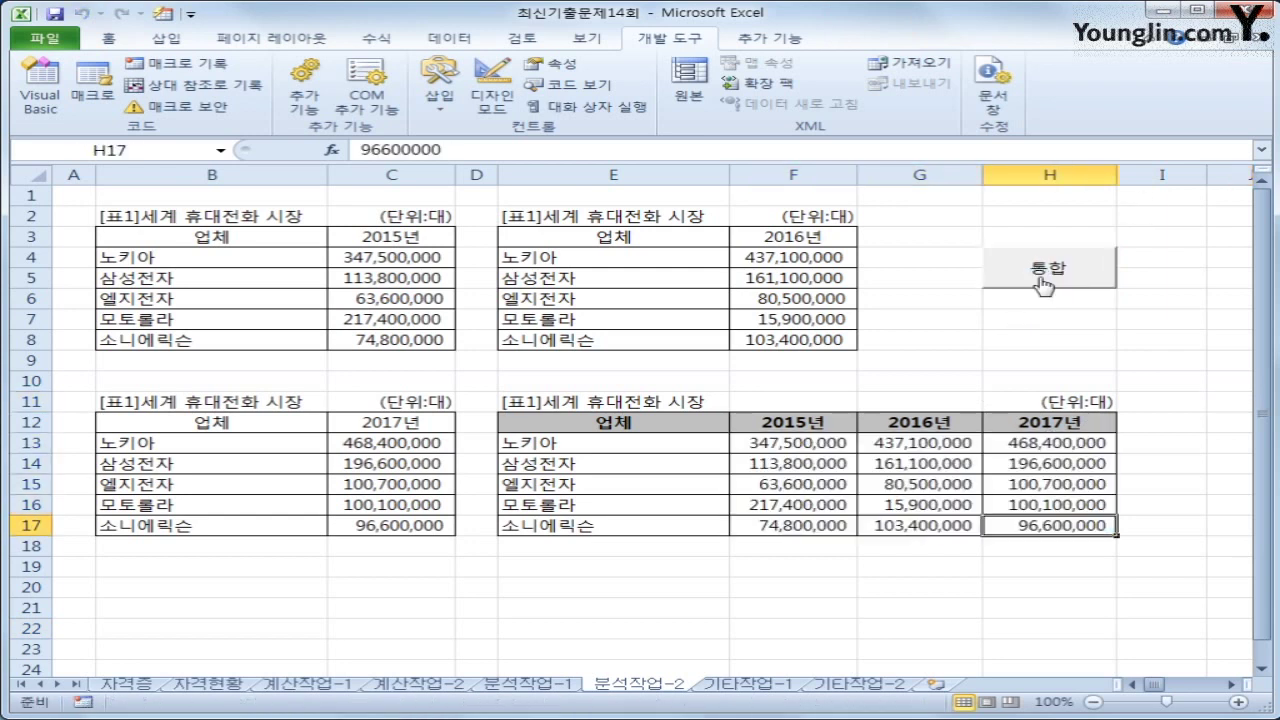
click(1187, 598)
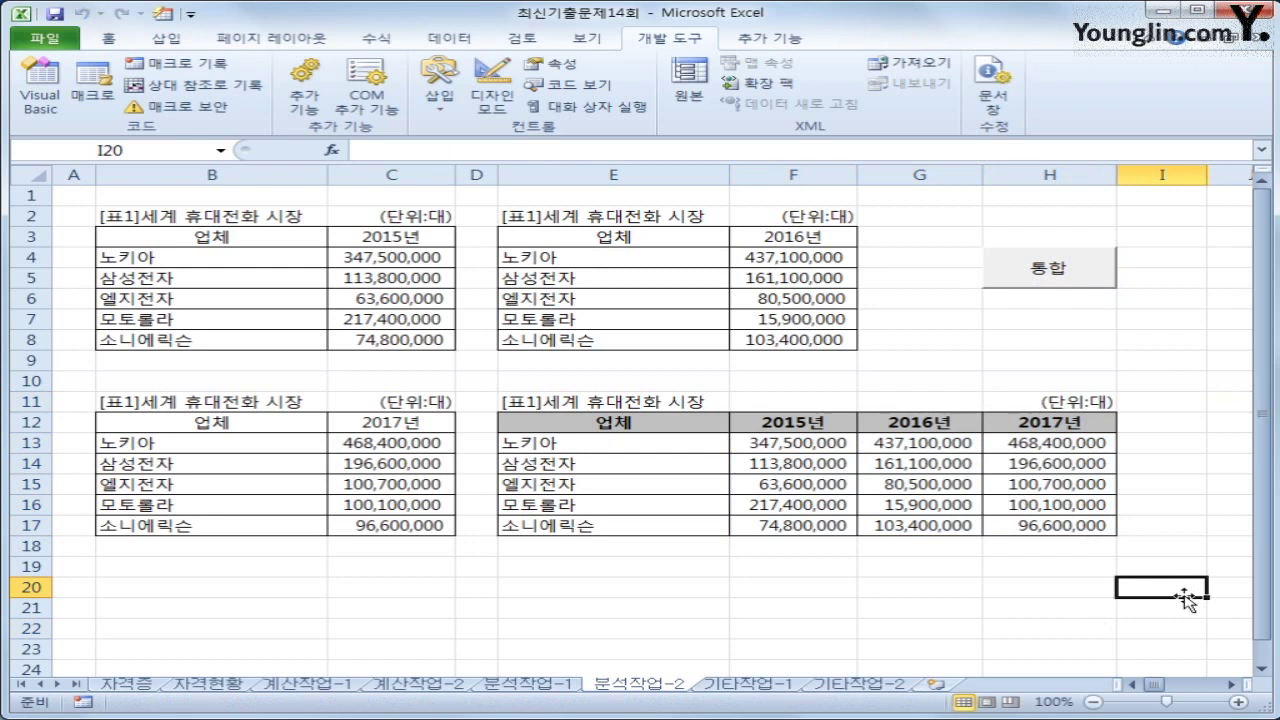
Go to the 기타작업-1 sheet and select the A사 series in the column chart
click(750, 684)
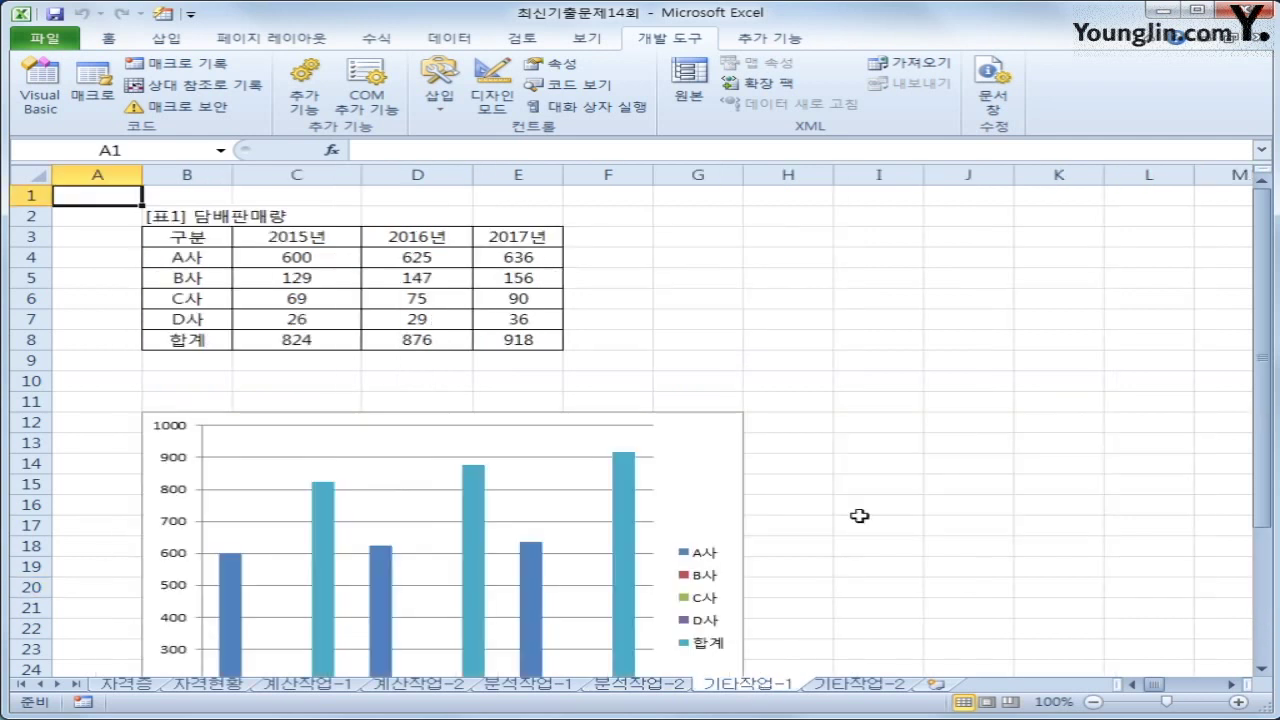
scroll(859, 515, down, 3)
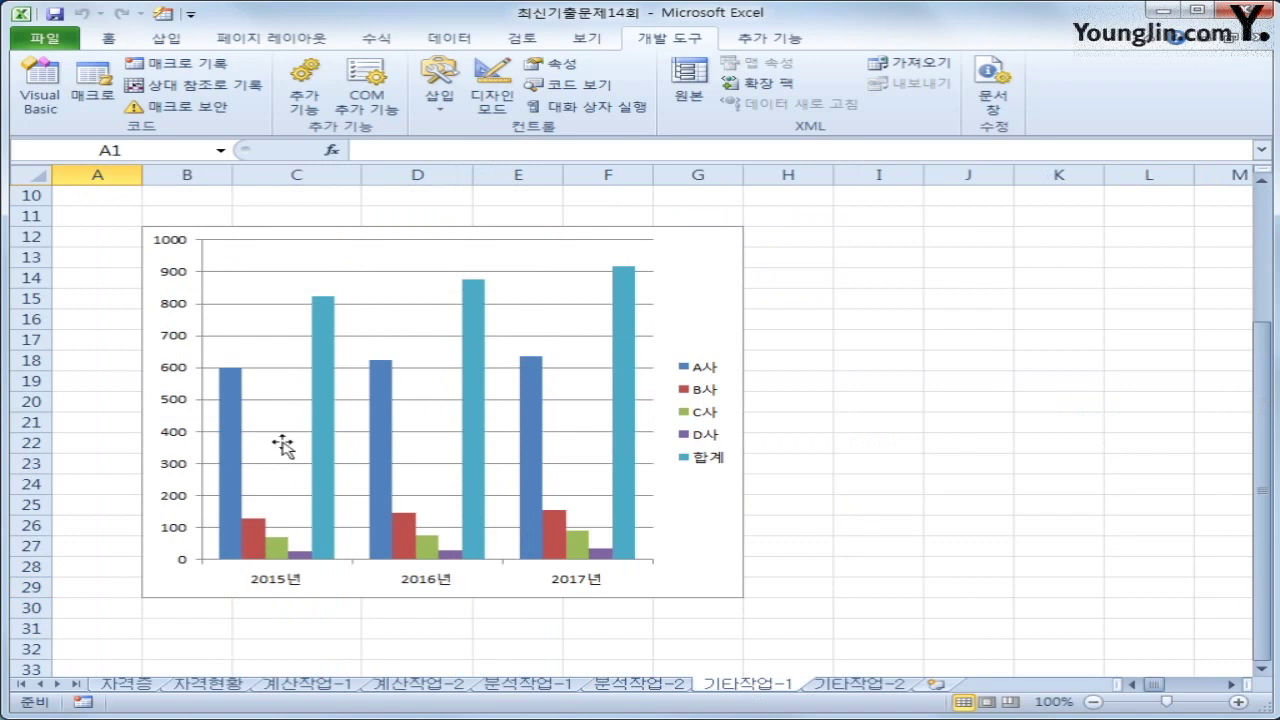
click(225, 446)
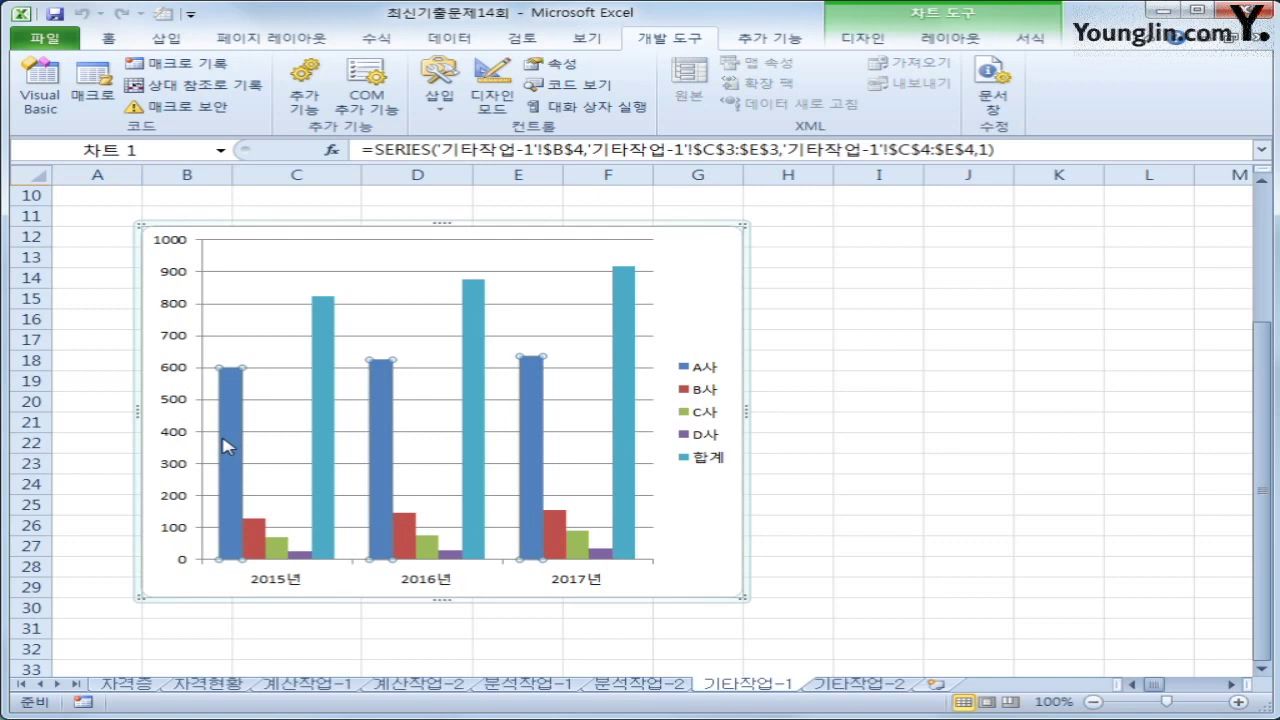
scroll(250, 450, up, 3)
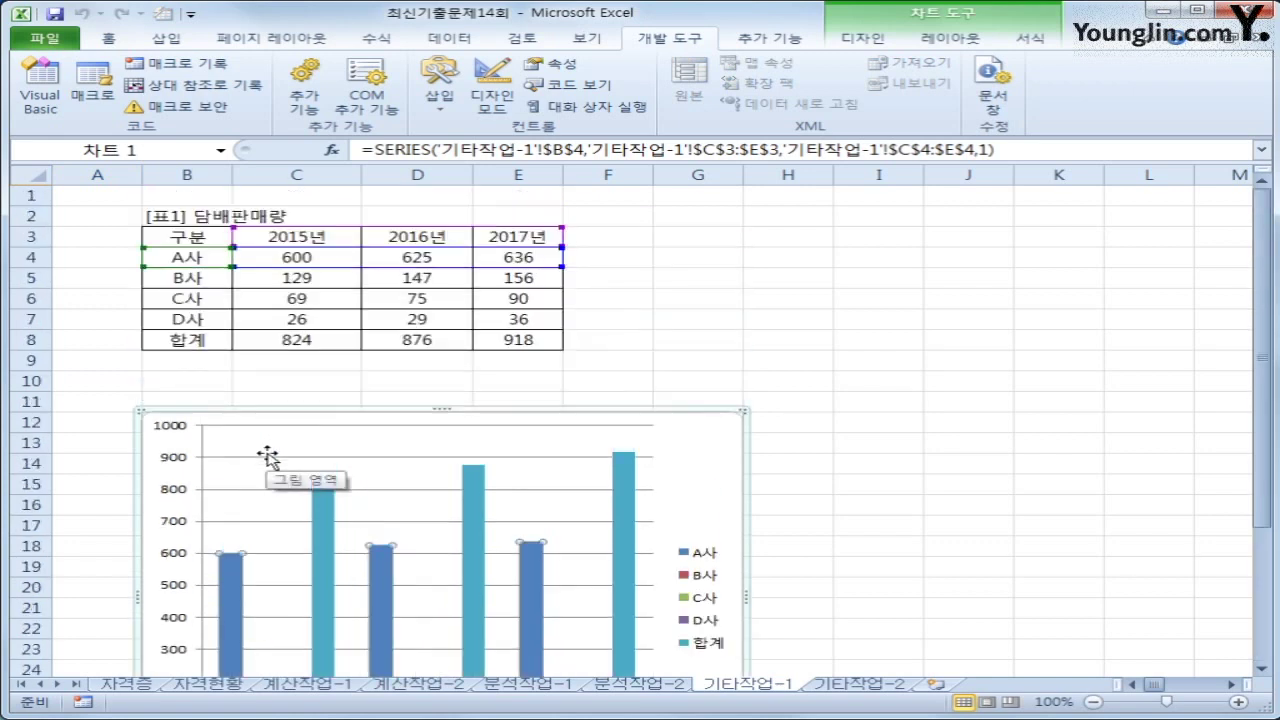
click(862, 38)
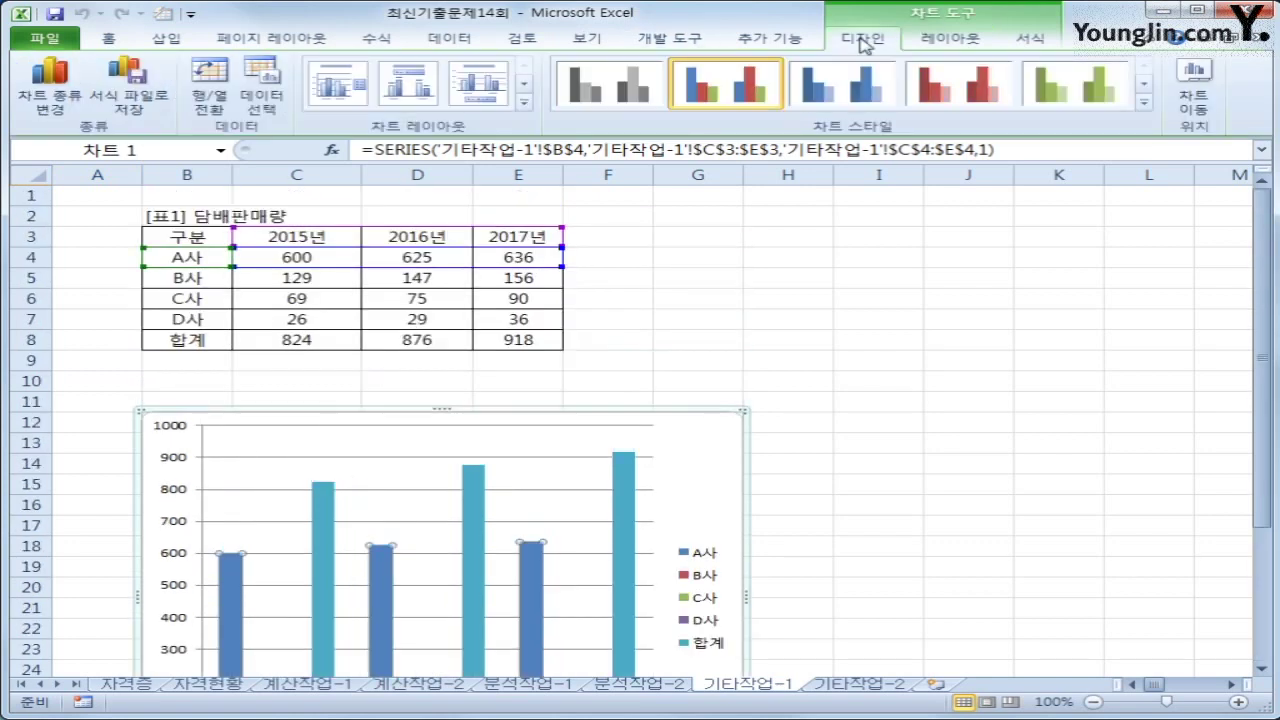
click(934, 42)
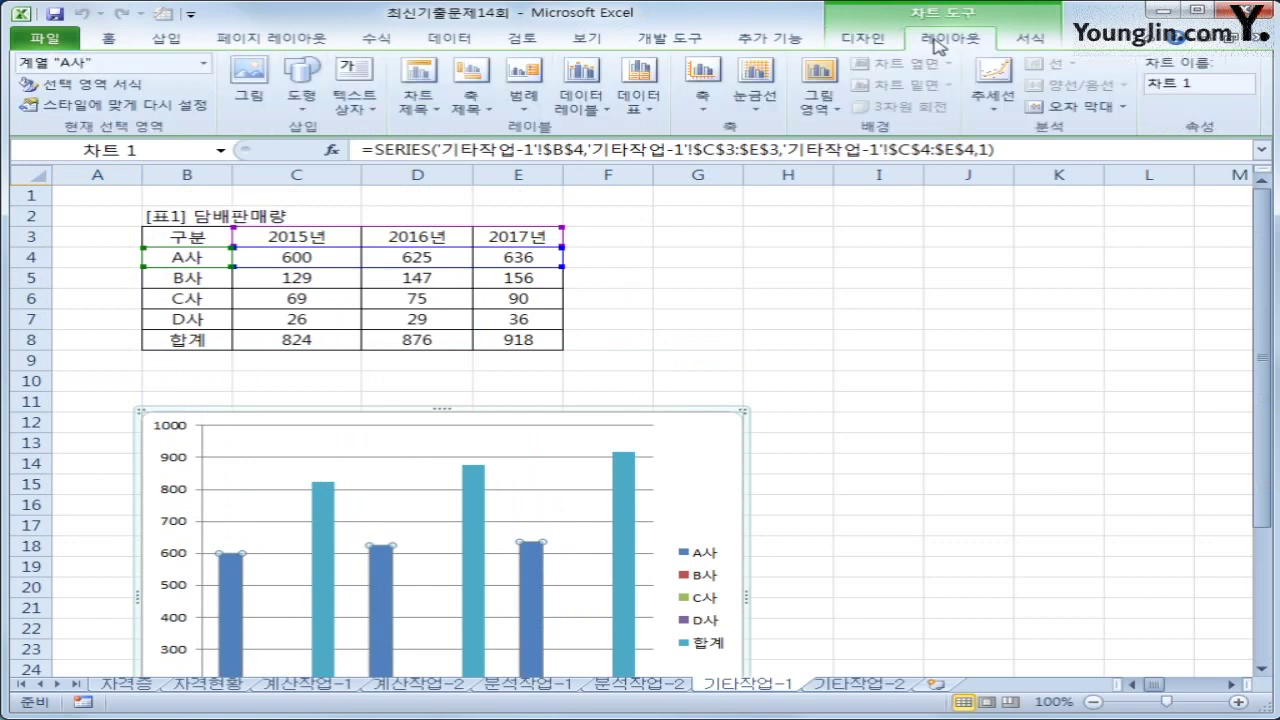
click(1026, 40)
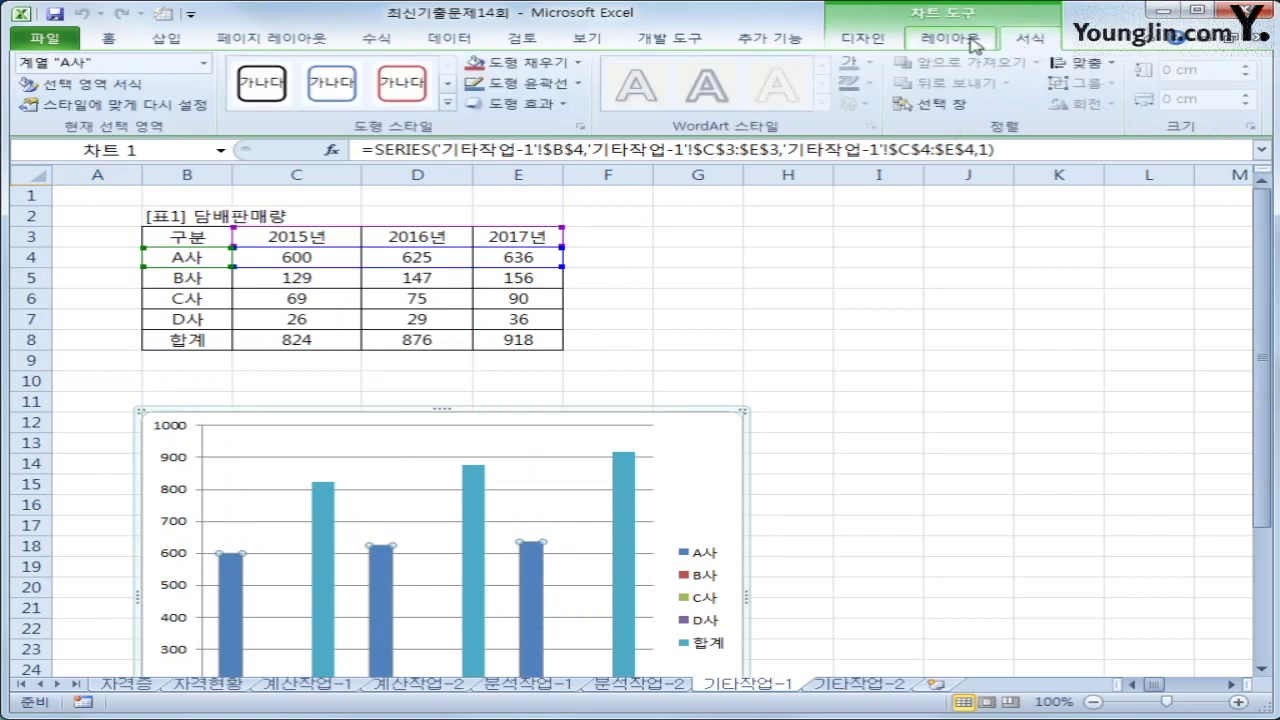
click(972, 42)
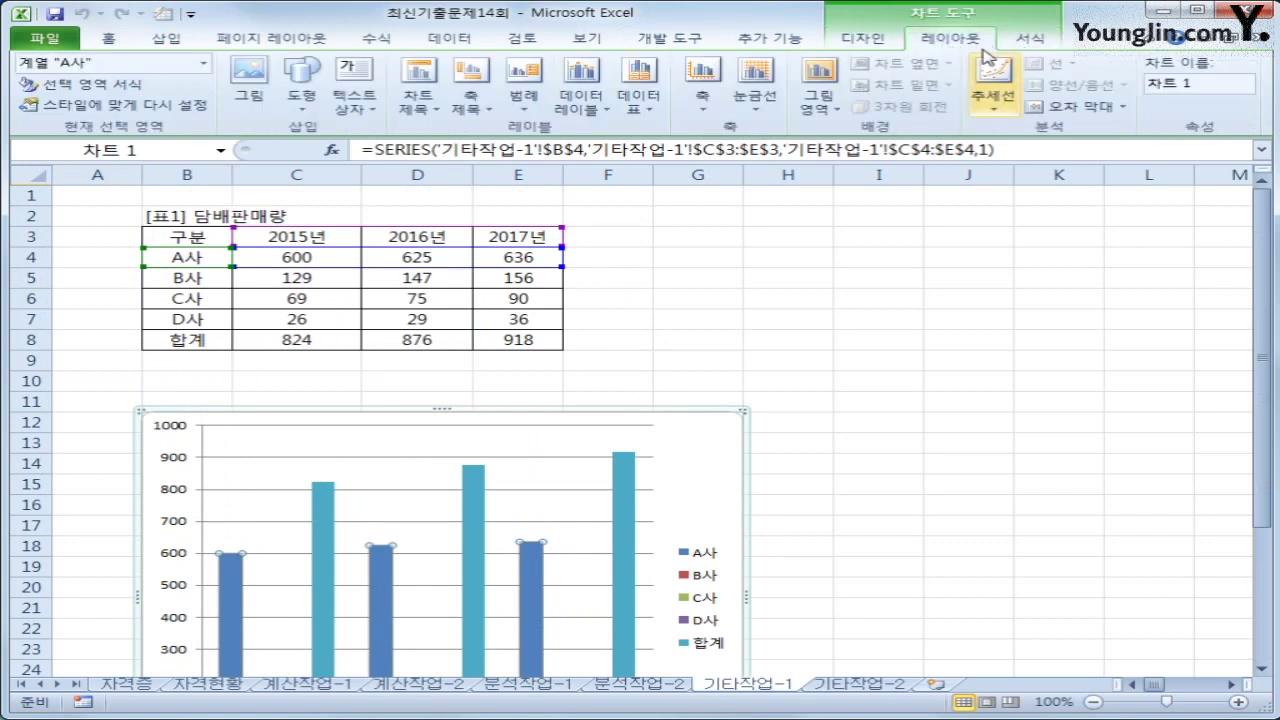
Try a linear trendline (선형 추세선) on the A사 series and undo it
click(988, 100)
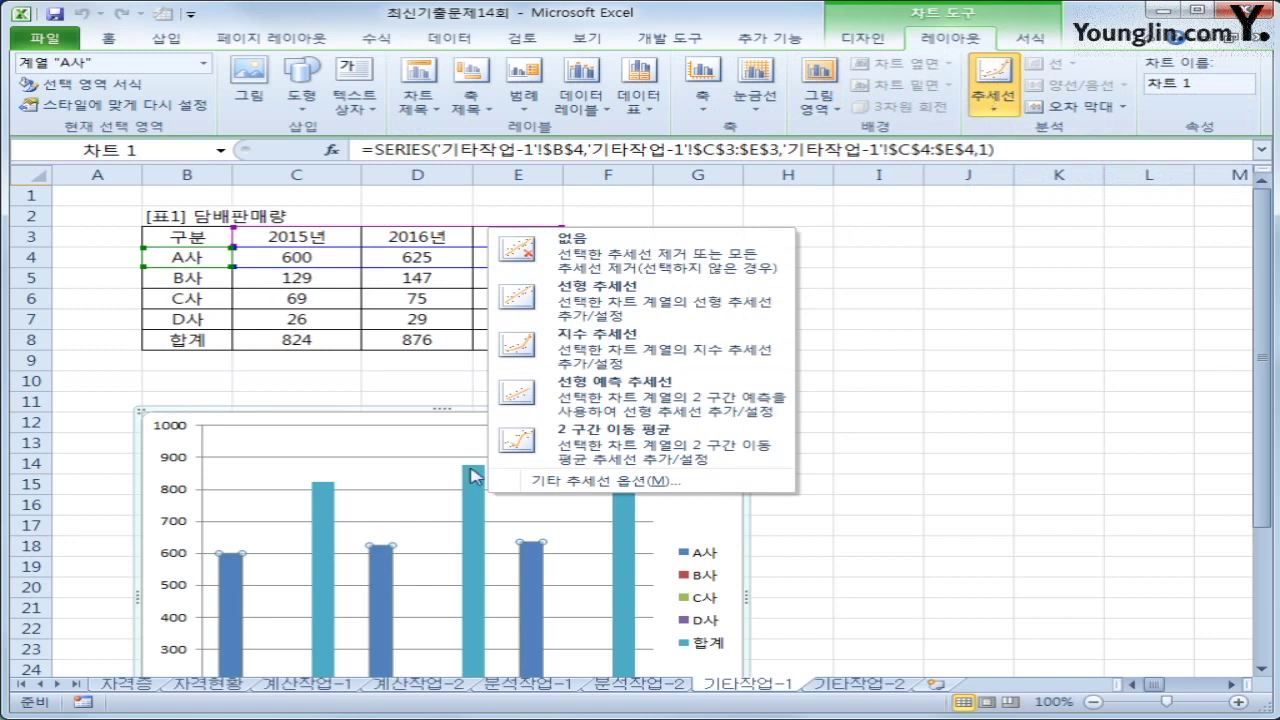
click(587, 298)
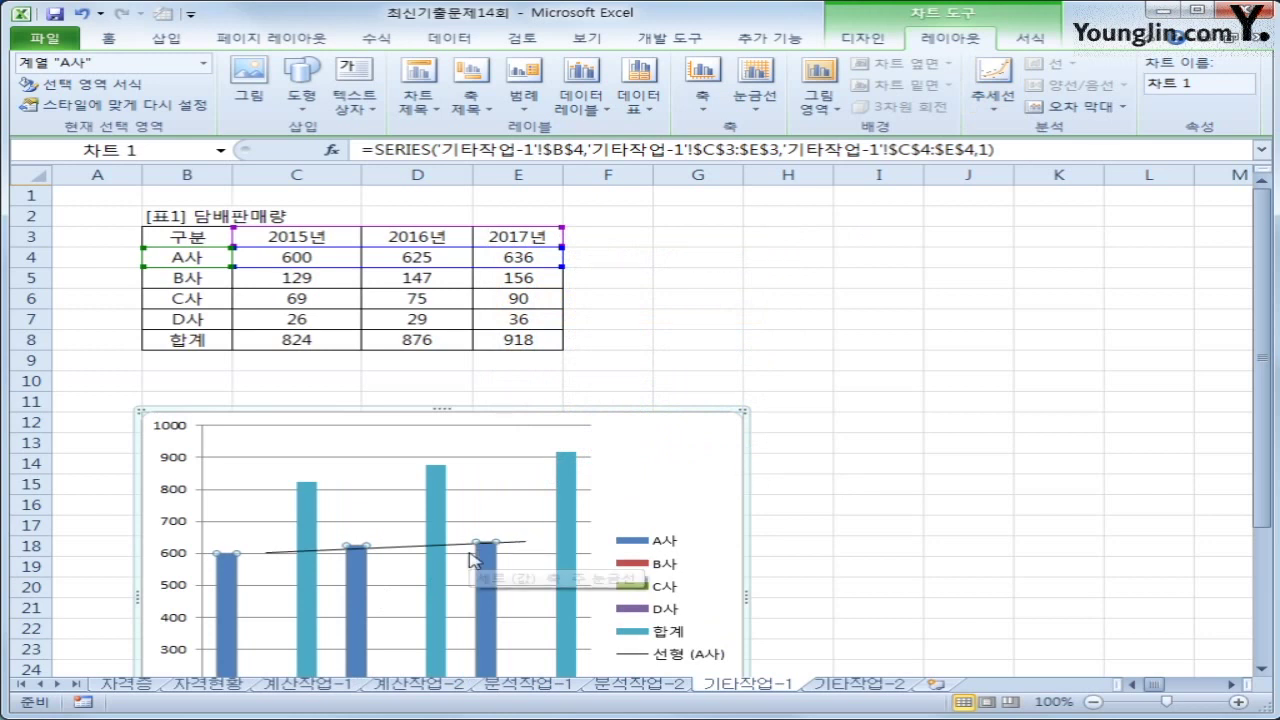
key(Delete)
key(ctrl+z)
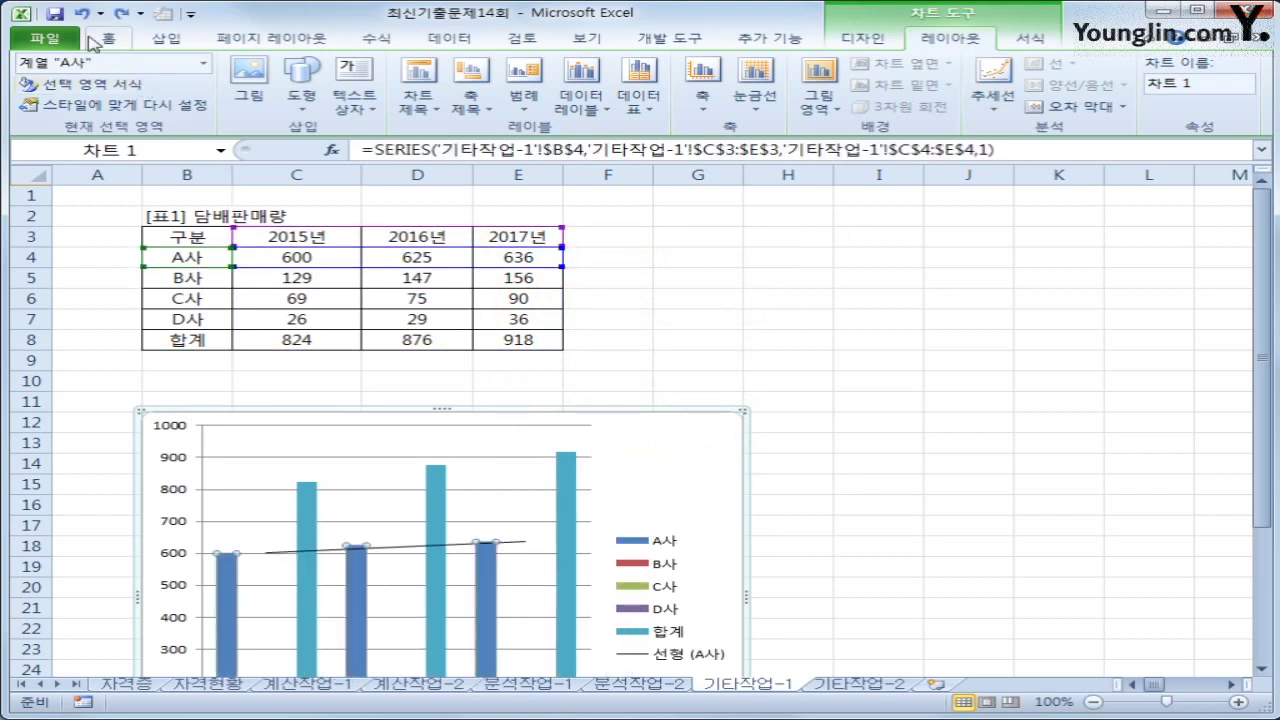
click(82, 13)
scroll(754, 458, down, 2)
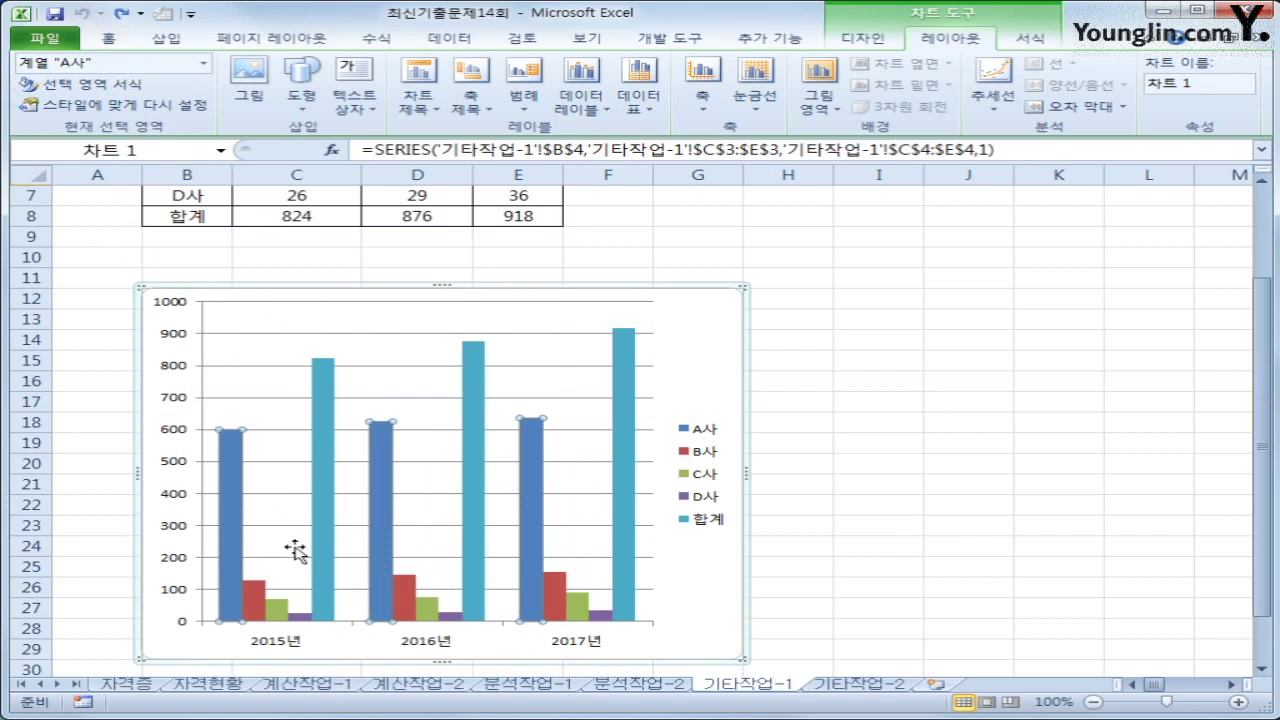
Add a polynomial trendline (다항식) to the A사 series, forecast forward by 1 period
right_click(238, 452)
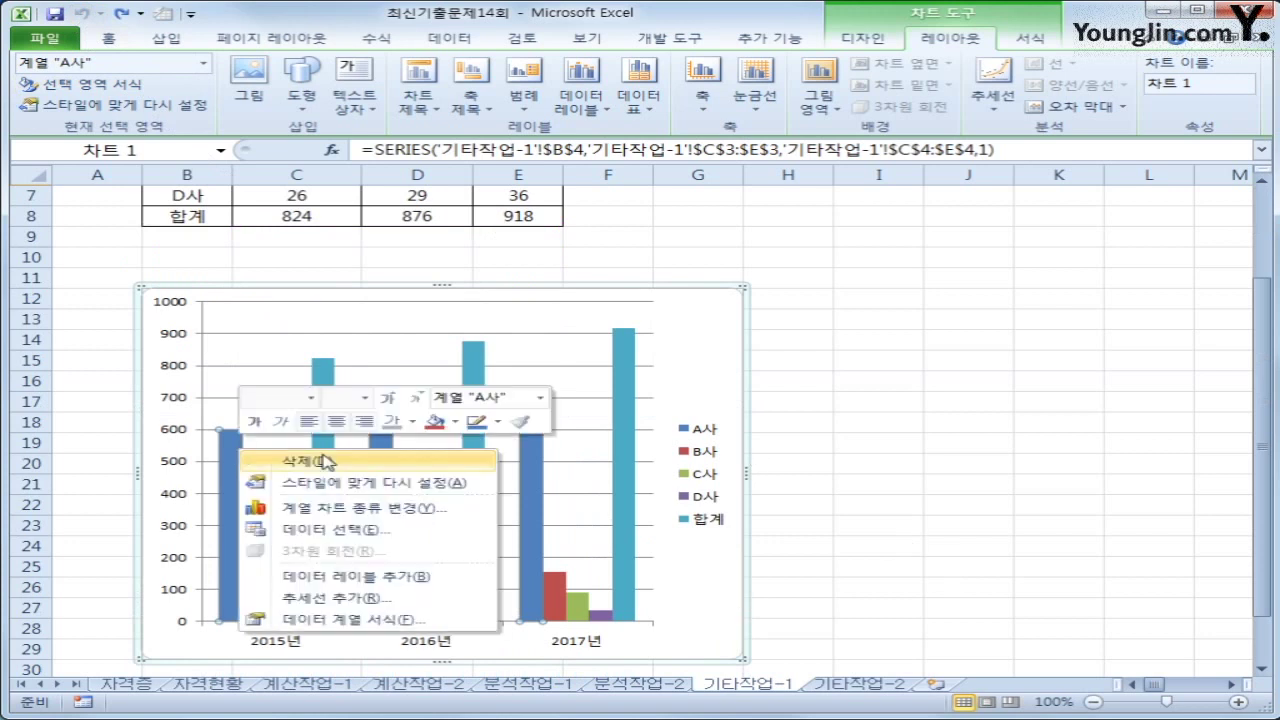
click(441, 598)
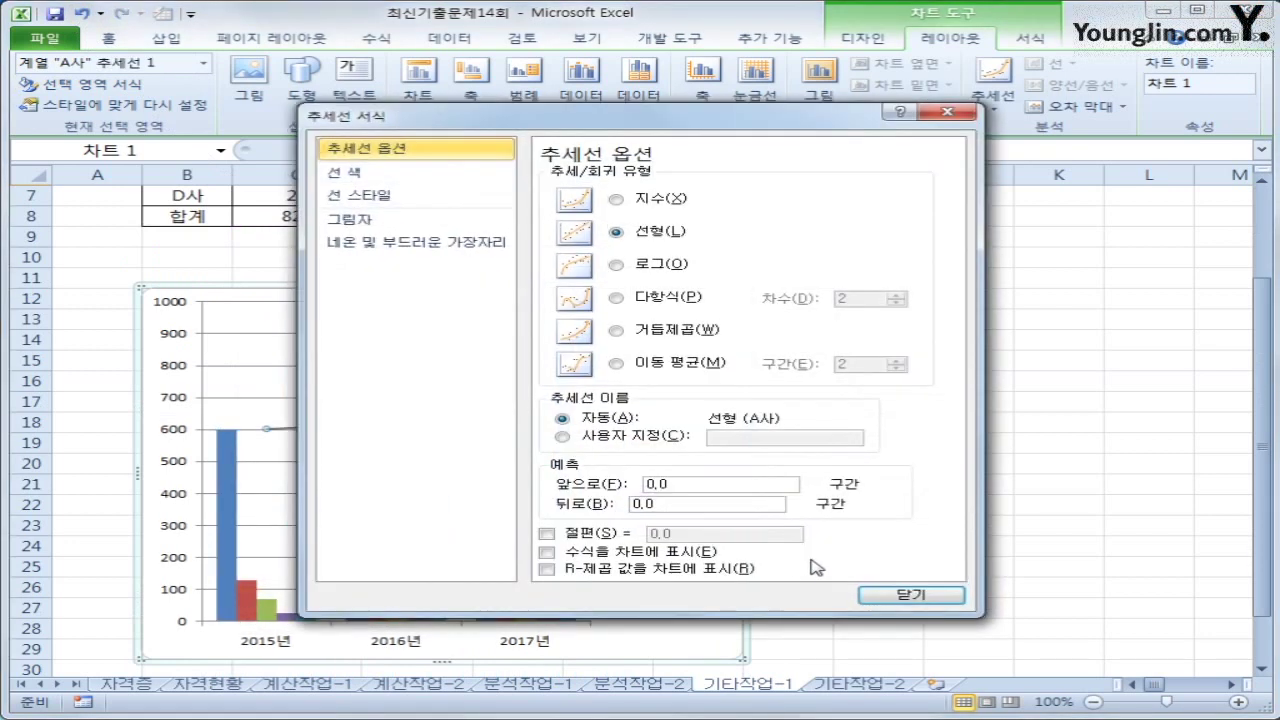
click(684, 306)
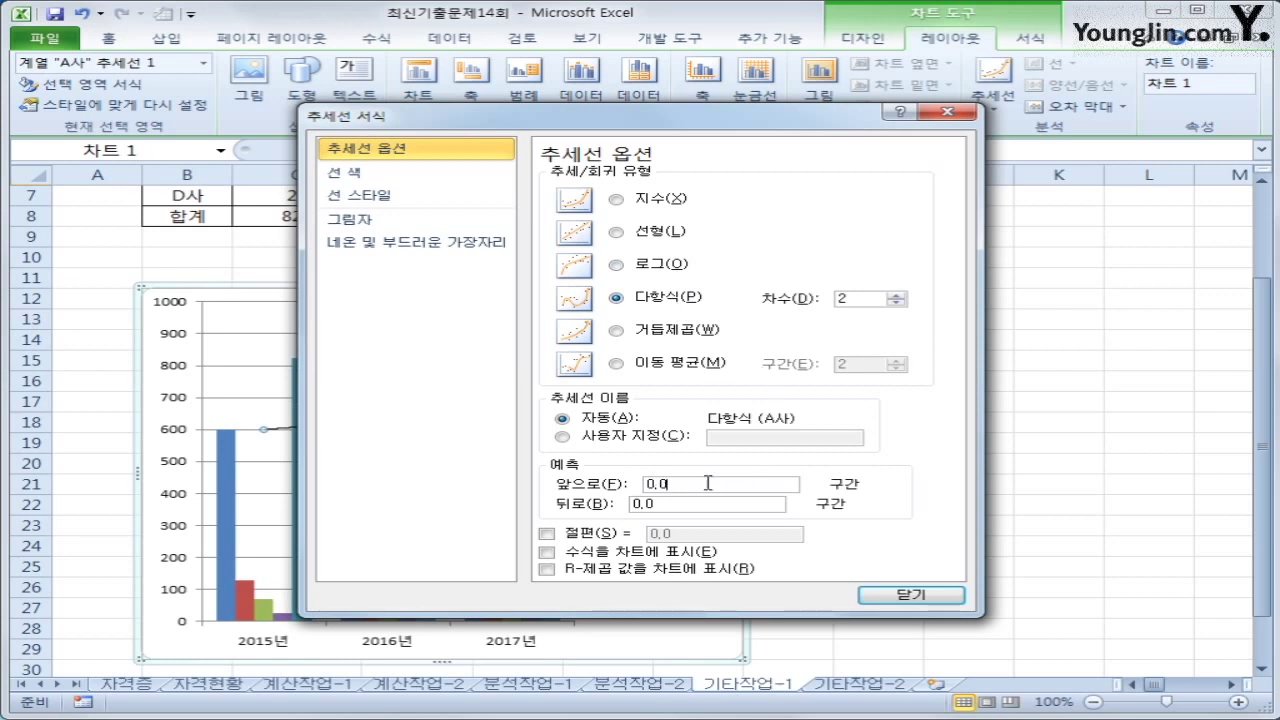
drag(708, 484, 590, 476)
text(1)
click(860, 600)
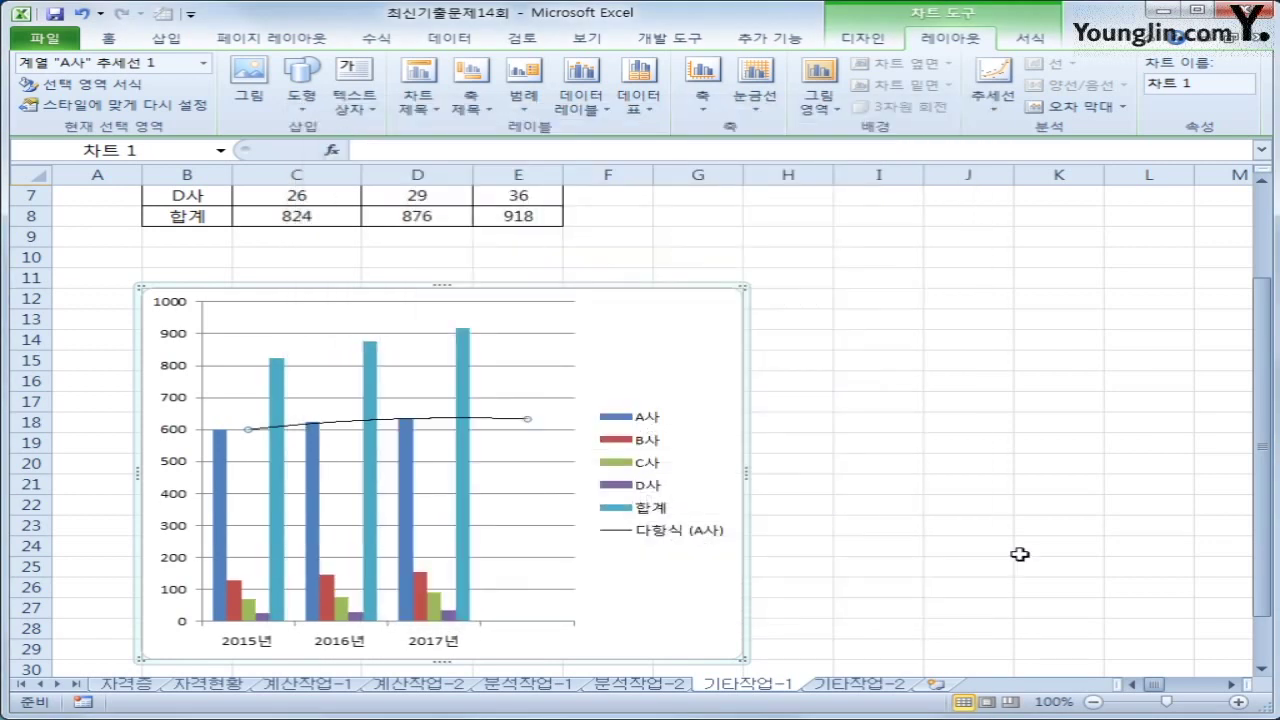
click(1019, 554)
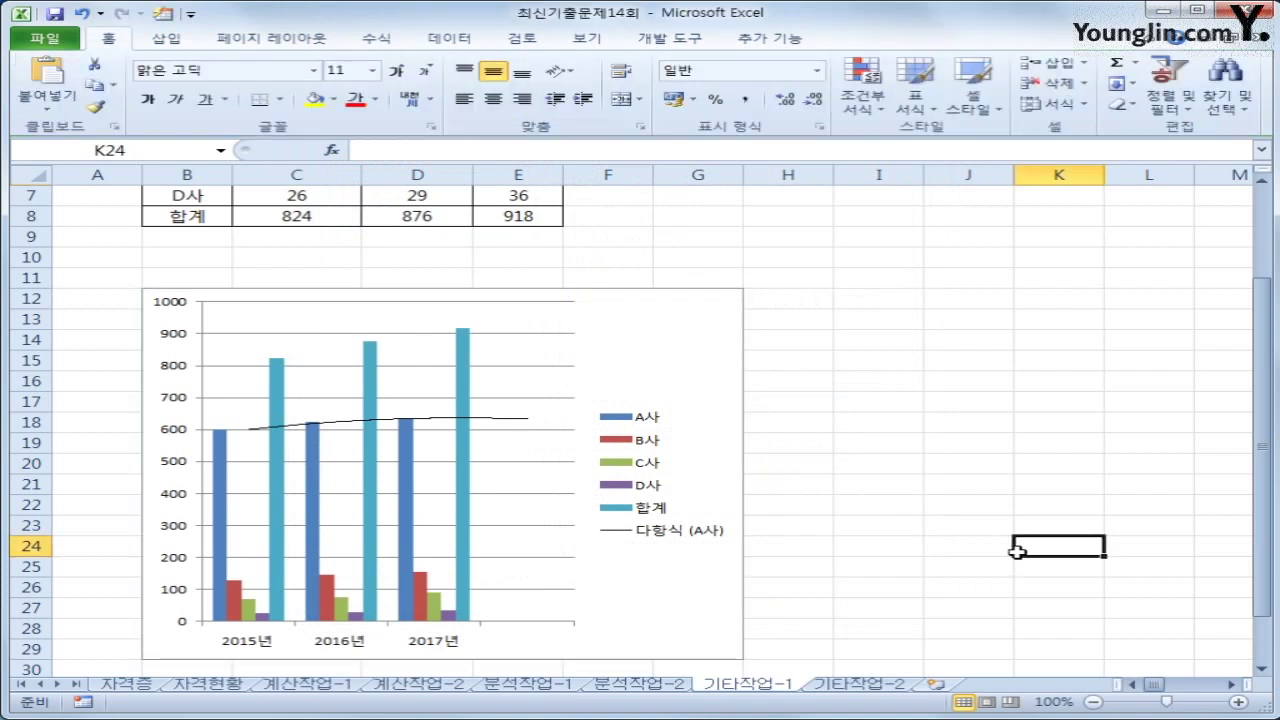
Change the chart type of the 합계 series to a line with markers (꺾은선형)
click(465, 376)
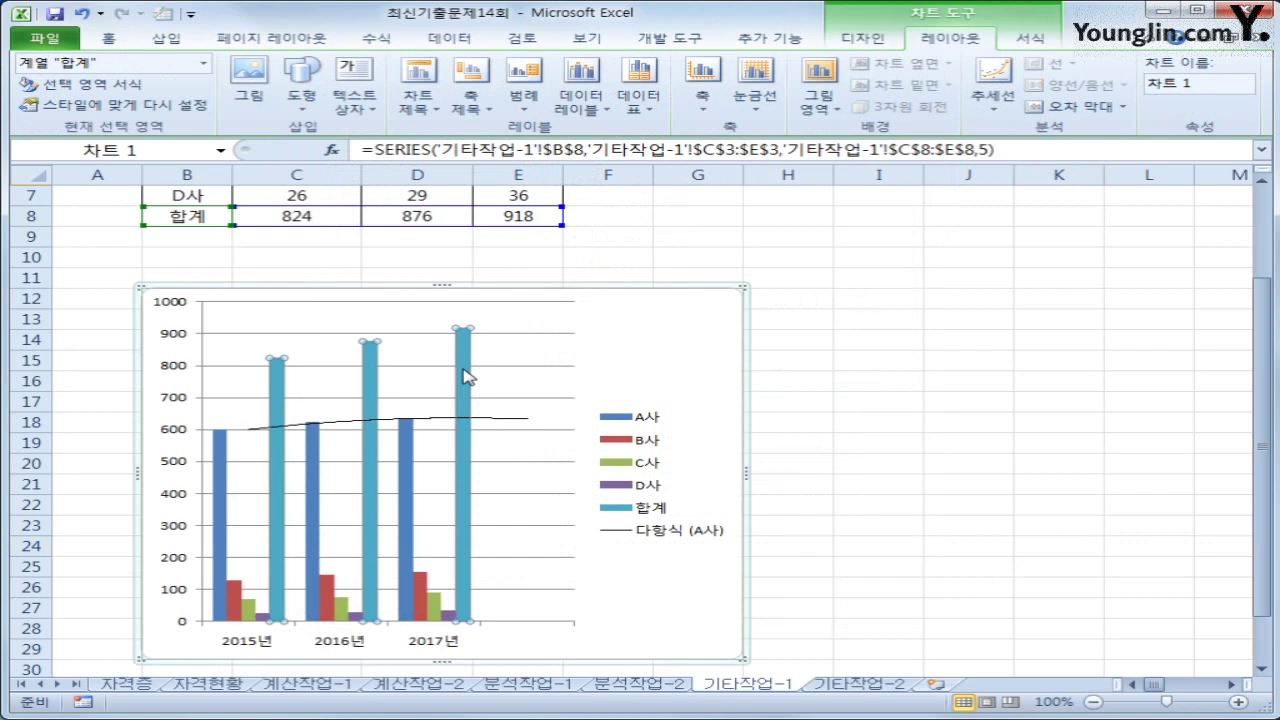
right_click(465, 376)
click(608, 426)
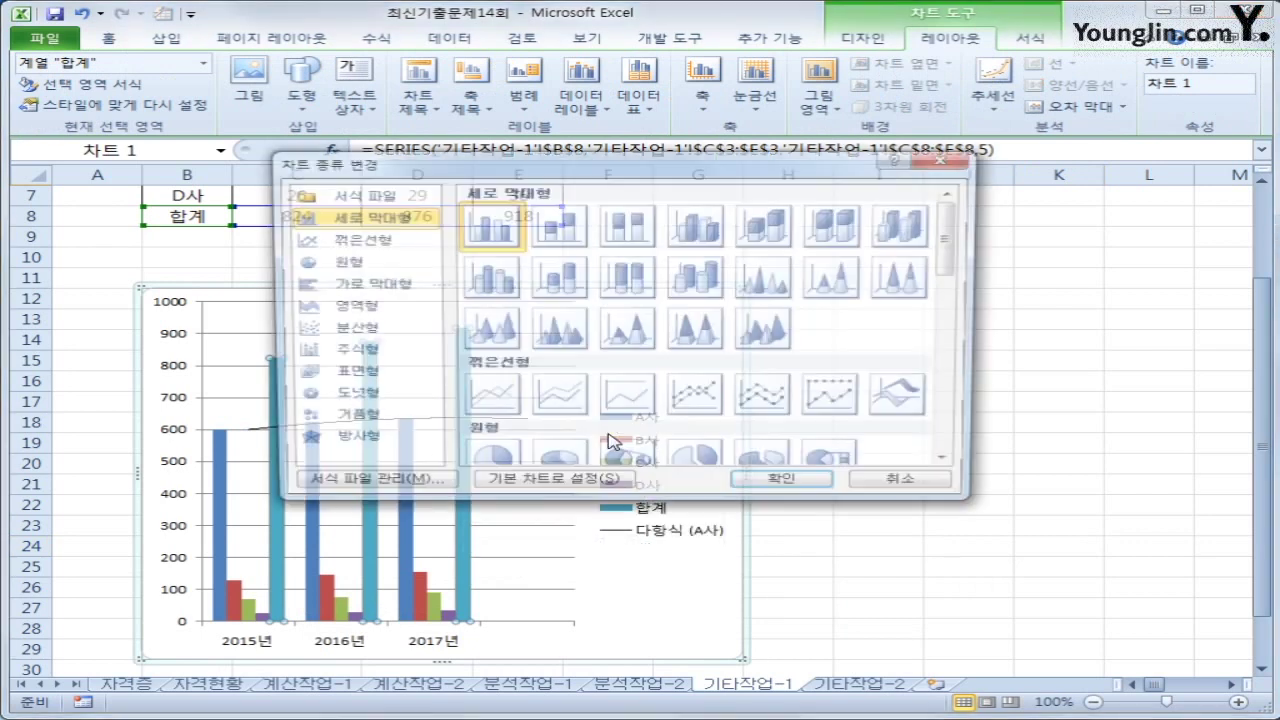
click(697, 400)
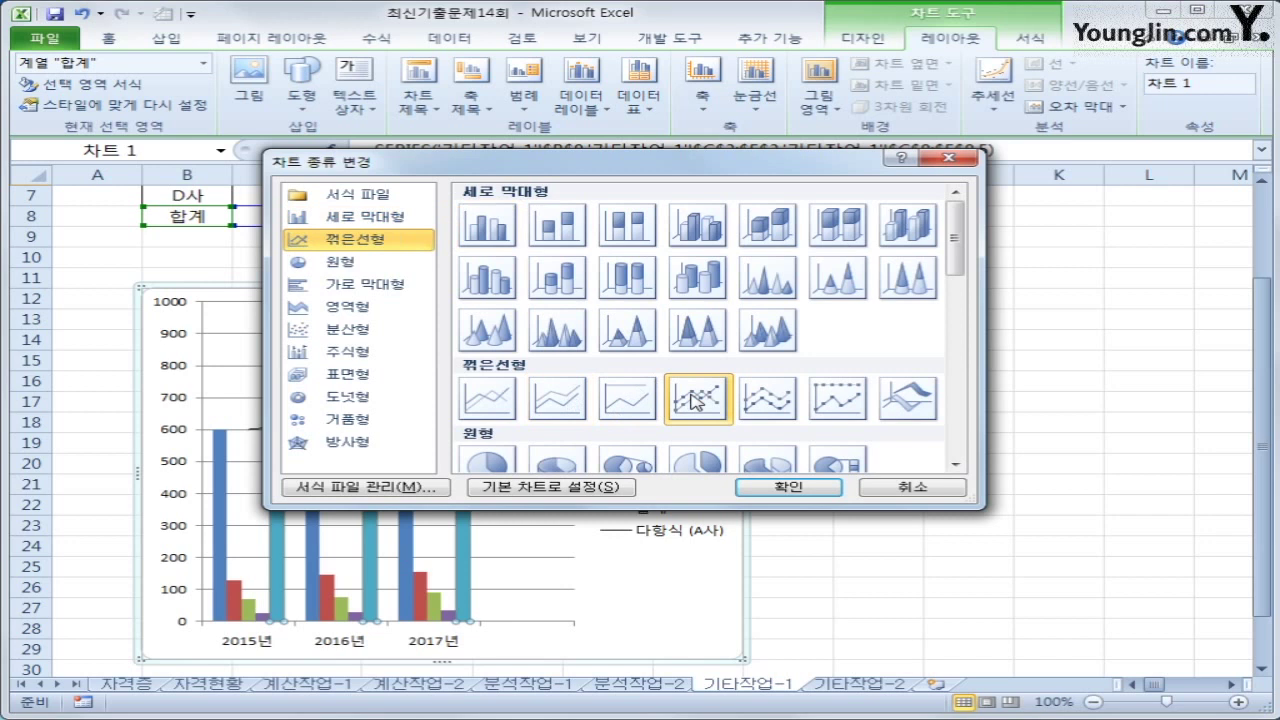
click(790, 488)
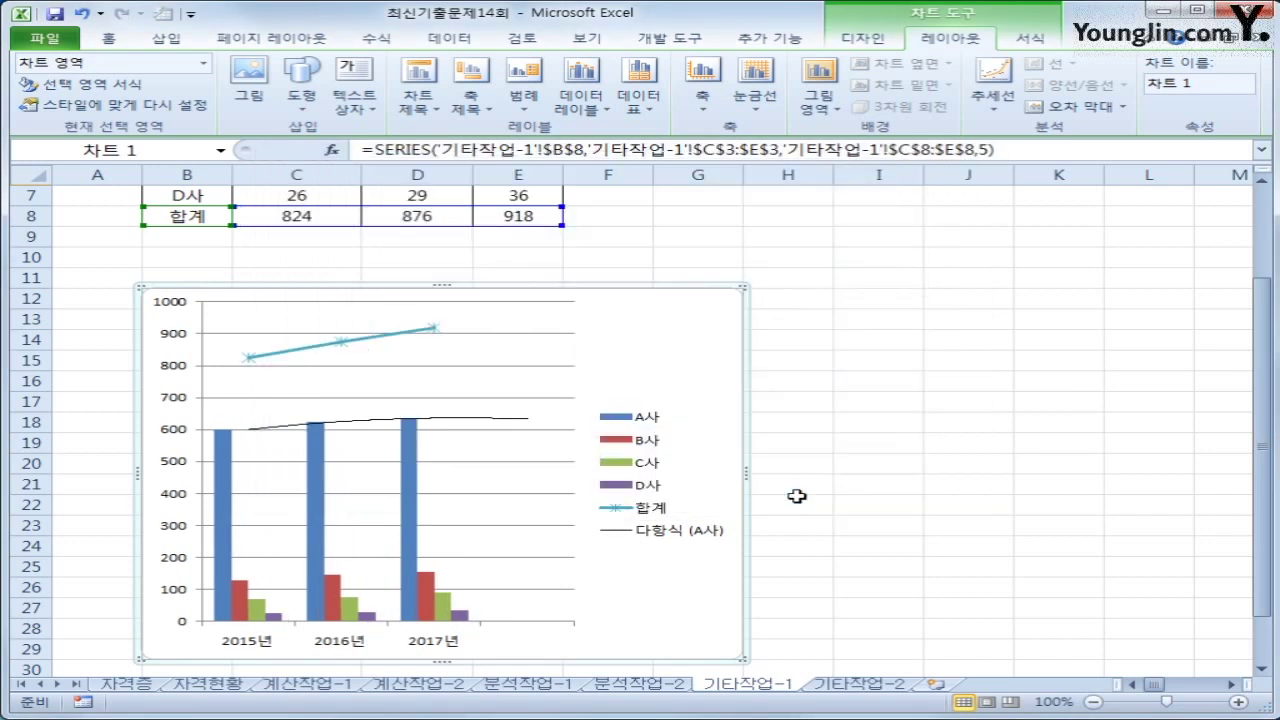
Plot the 합계 line series on the secondary axis (보조 축)
click(343, 341)
right_click(343, 343)
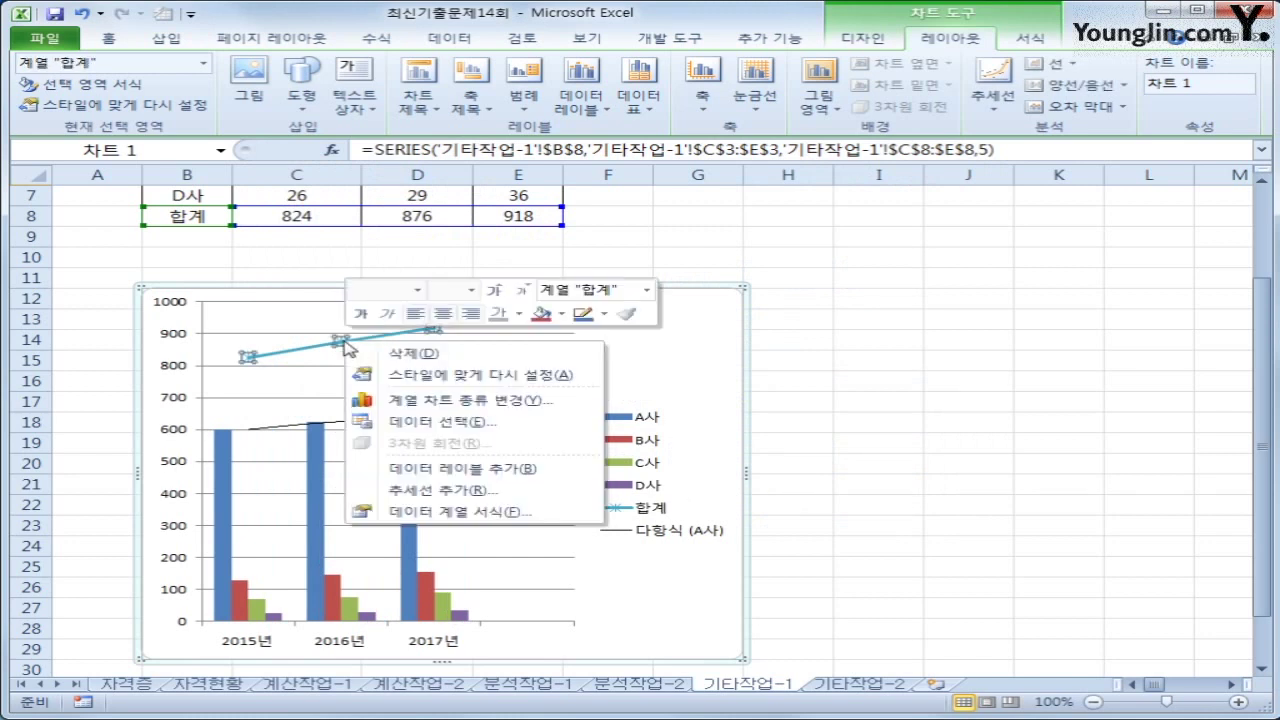
click(470, 511)
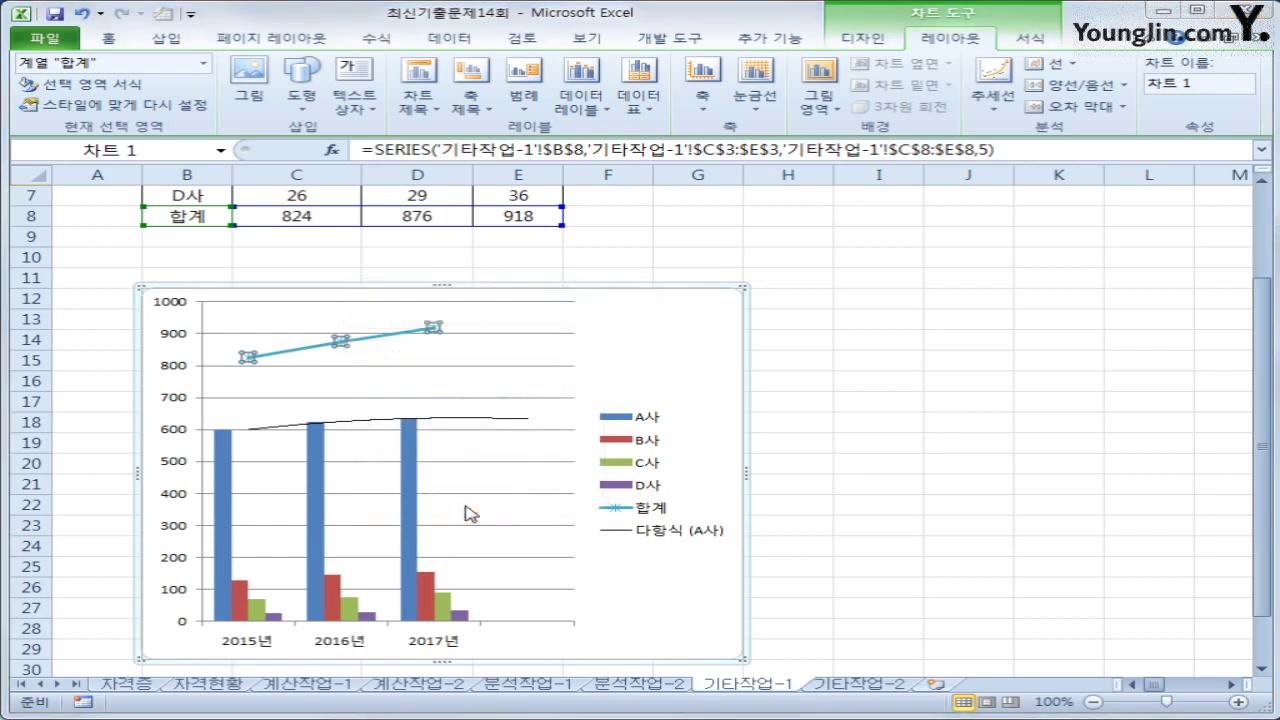
click(590, 226)
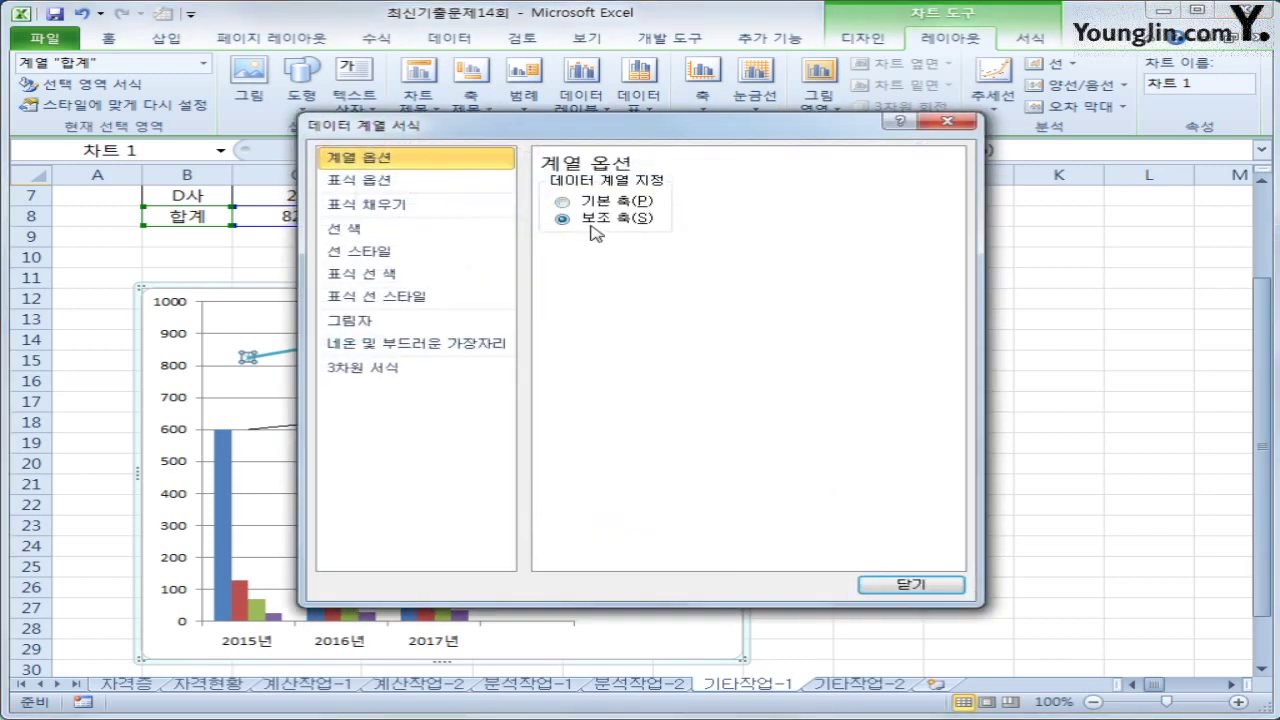
click(877, 588)
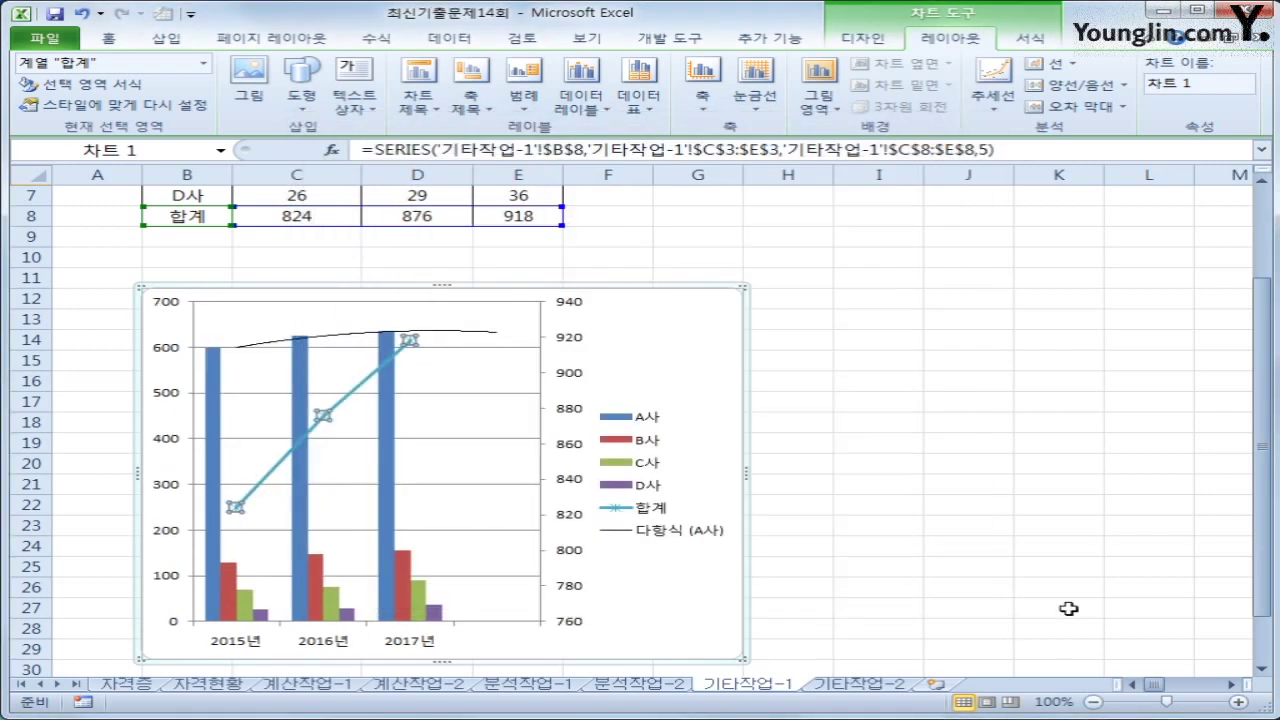
click(1069, 609)
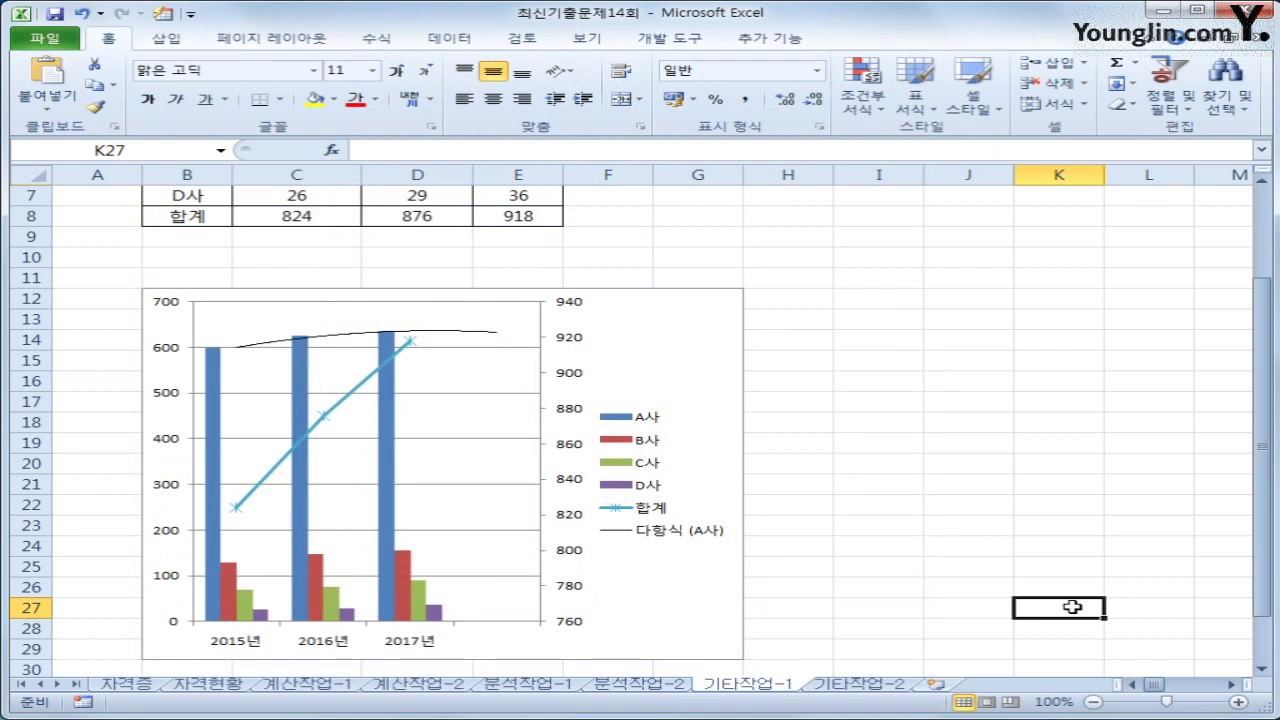
Fix the secondary vertical axis at minimum 750, maximum 950 and major unit 50
right_click(563, 420)
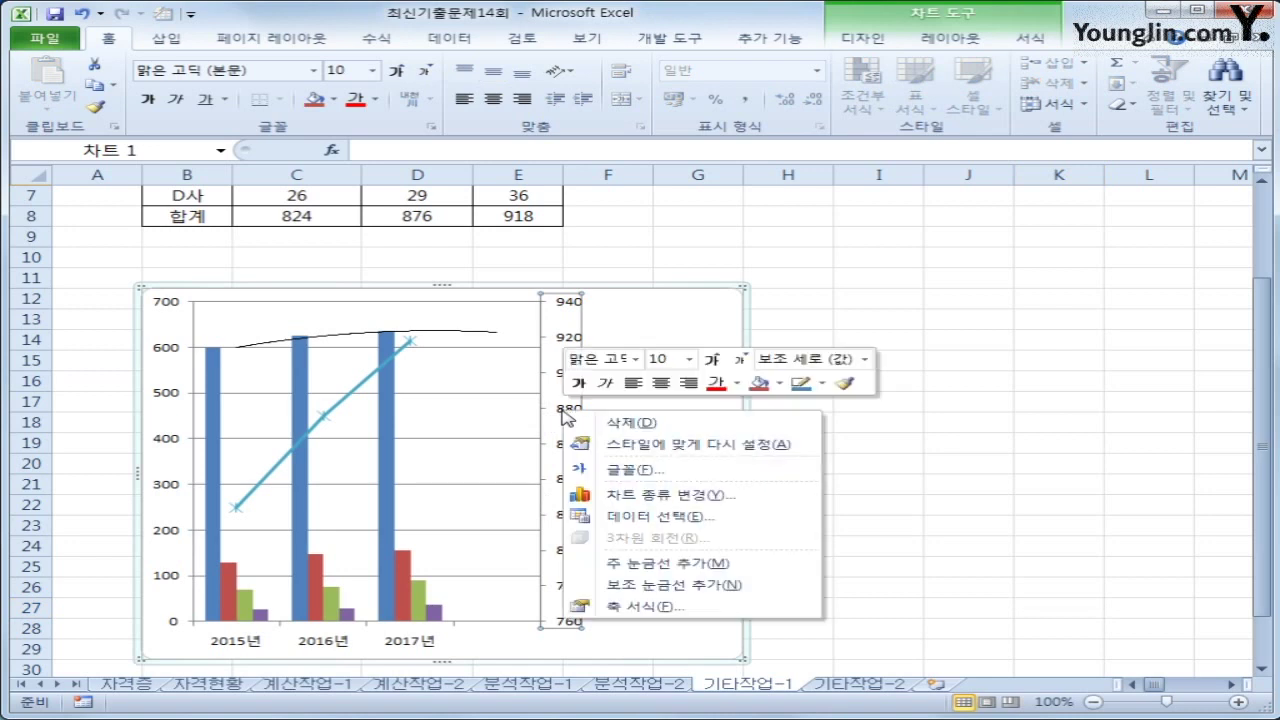
click(745, 605)
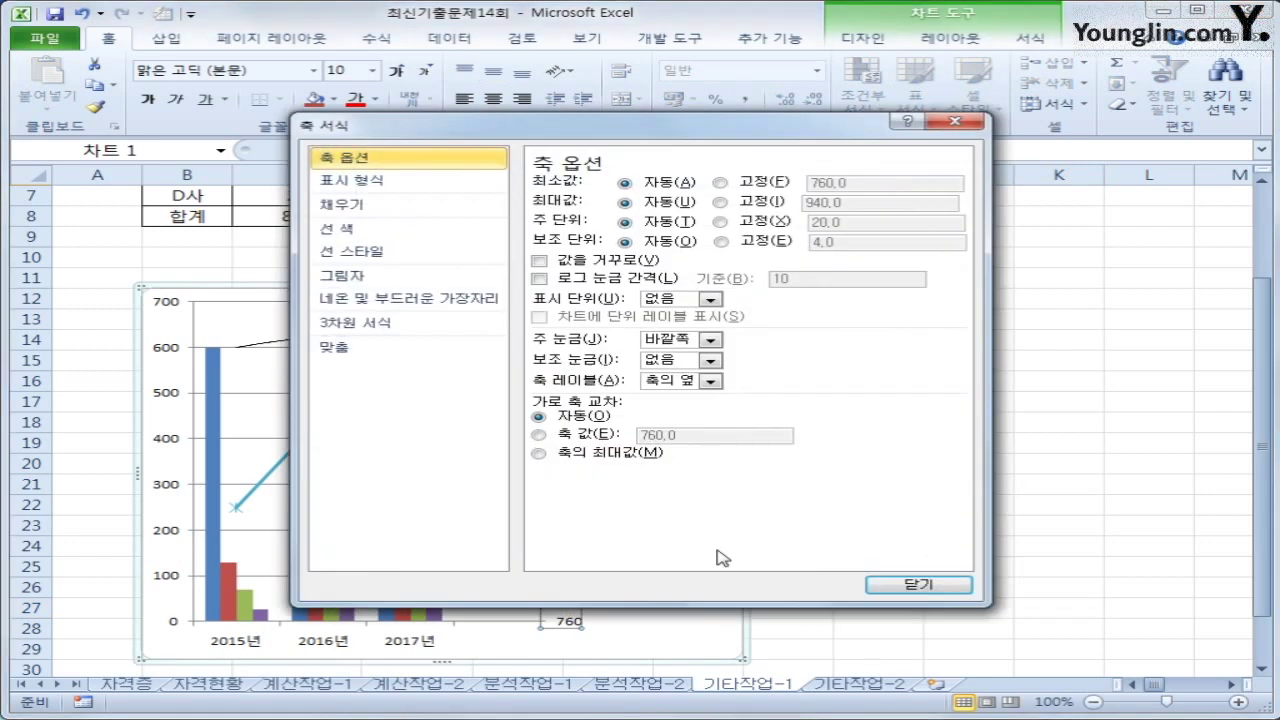
click(720, 182)
drag(850, 184, 762, 192)
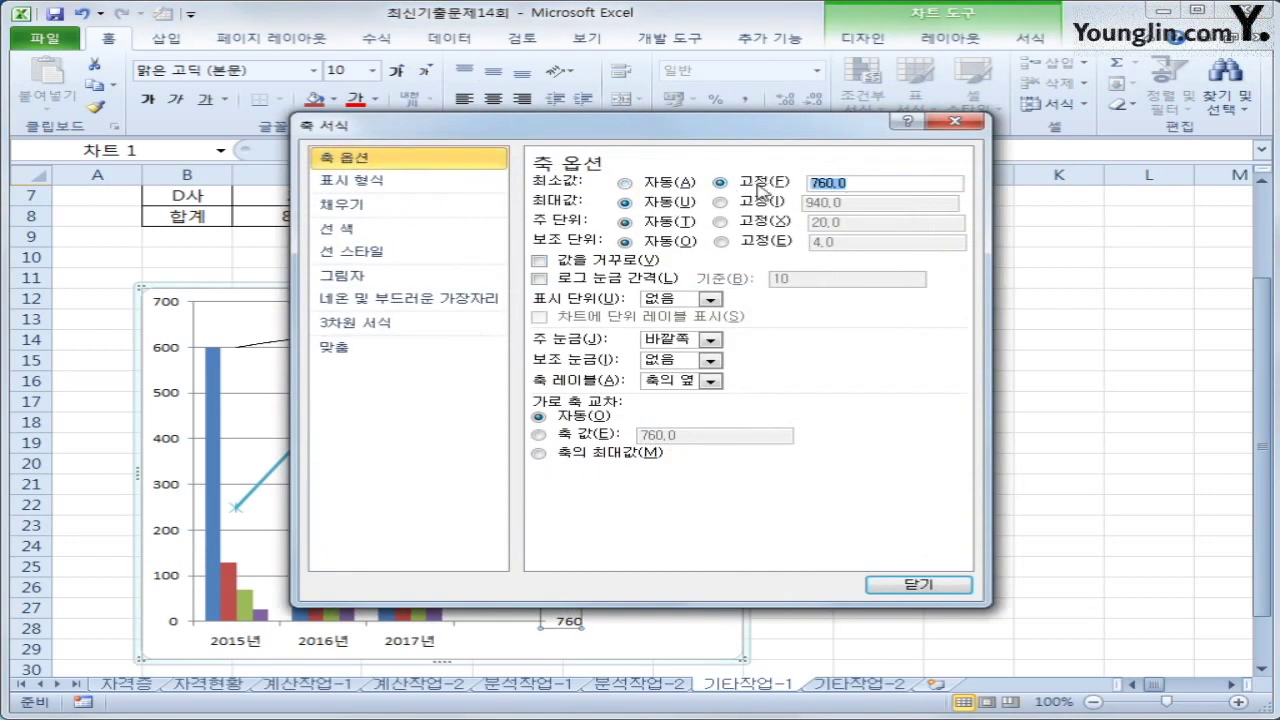
text(750)
click(720, 202)
drag(846, 202, 750, 187)
text(950)
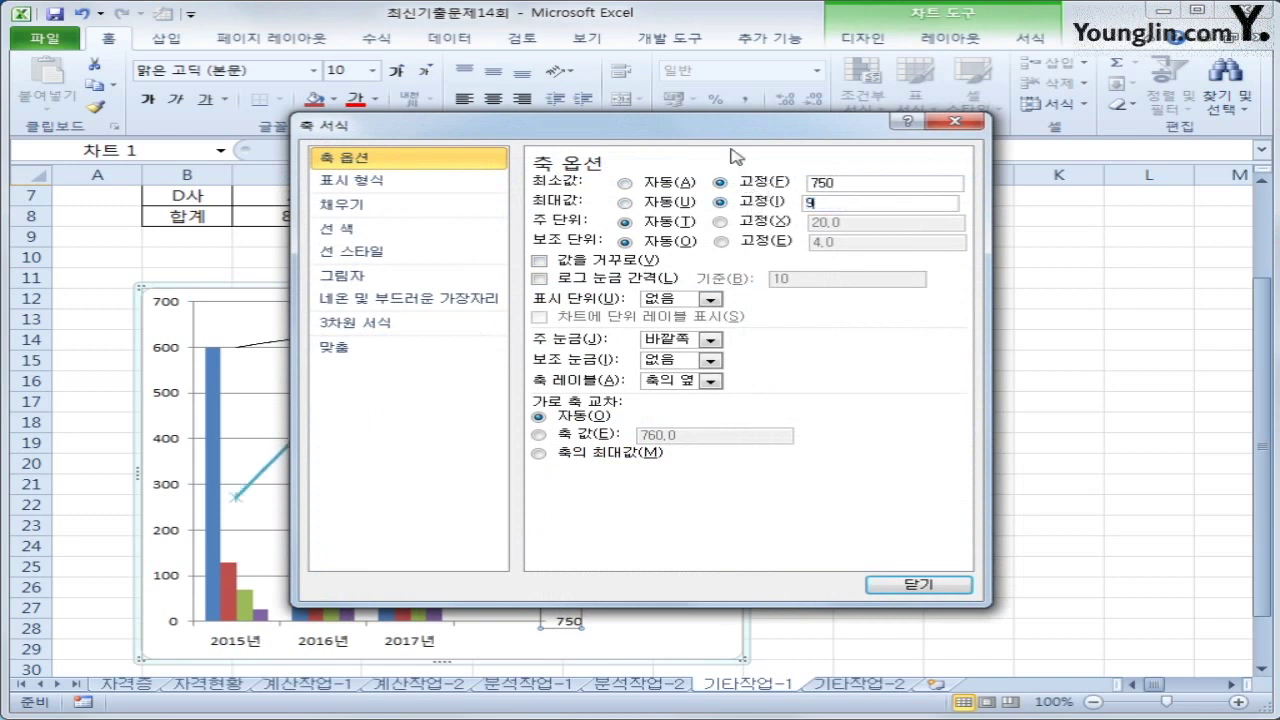
click(772, 221)
text(50)
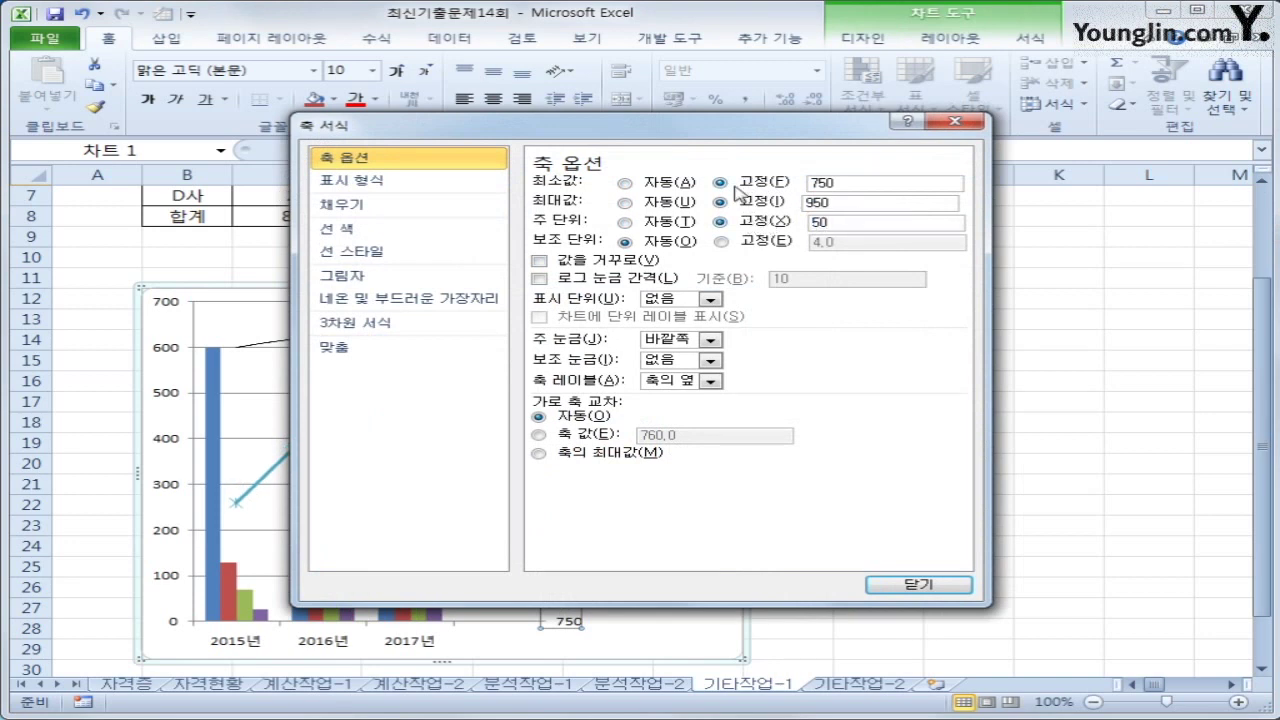
click(912, 585)
click(1020, 603)
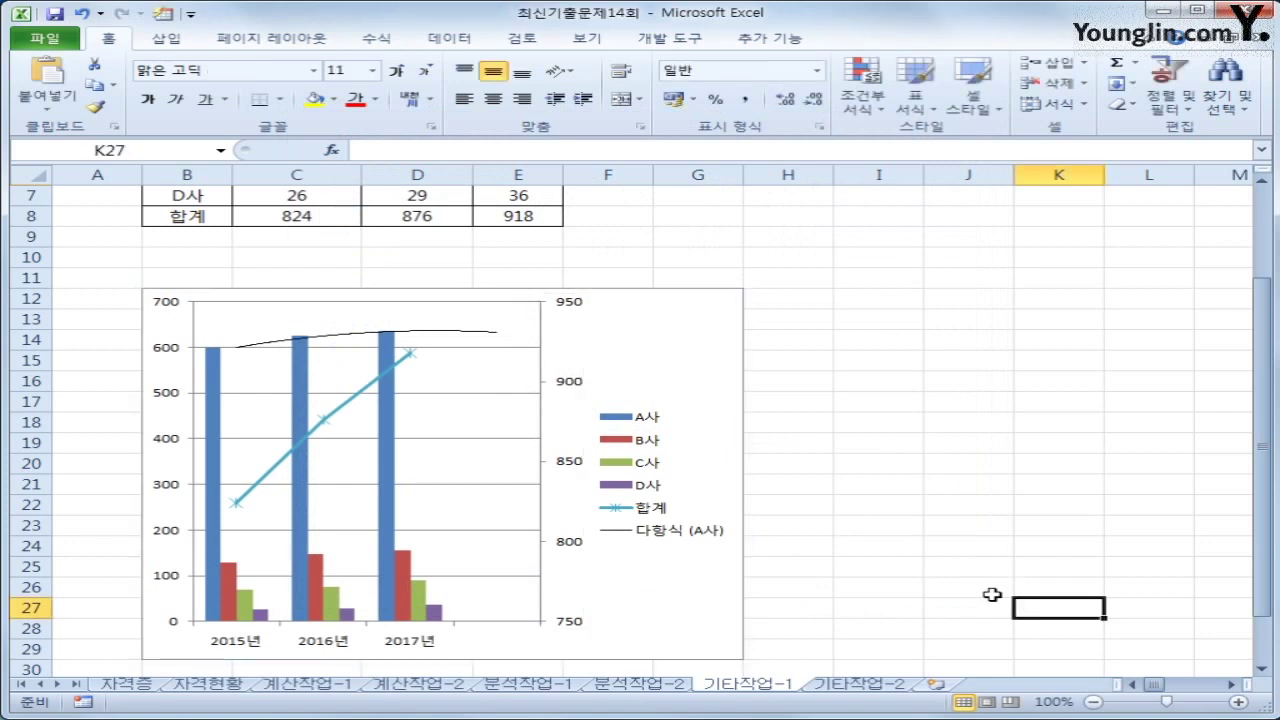
Add a chart title above the chart (차트 위) with the text 담배 판매량
click(690, 329)
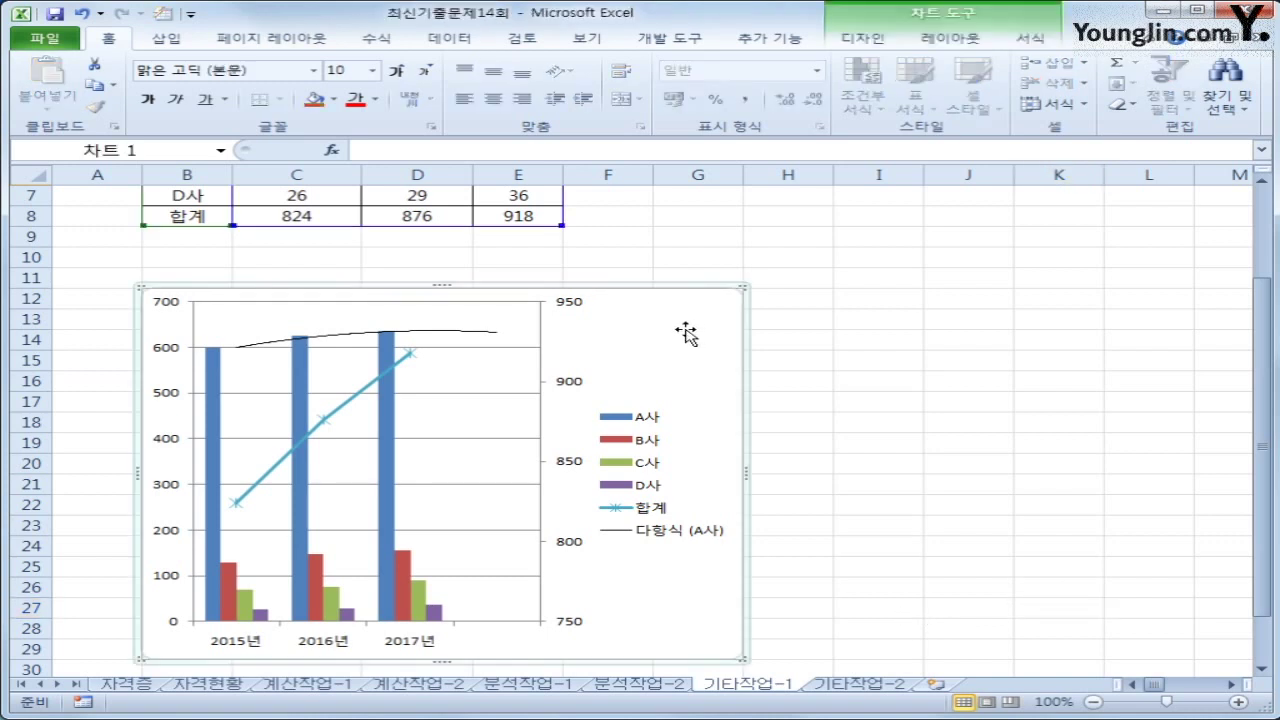
click(948, 40)
click(426, 104)
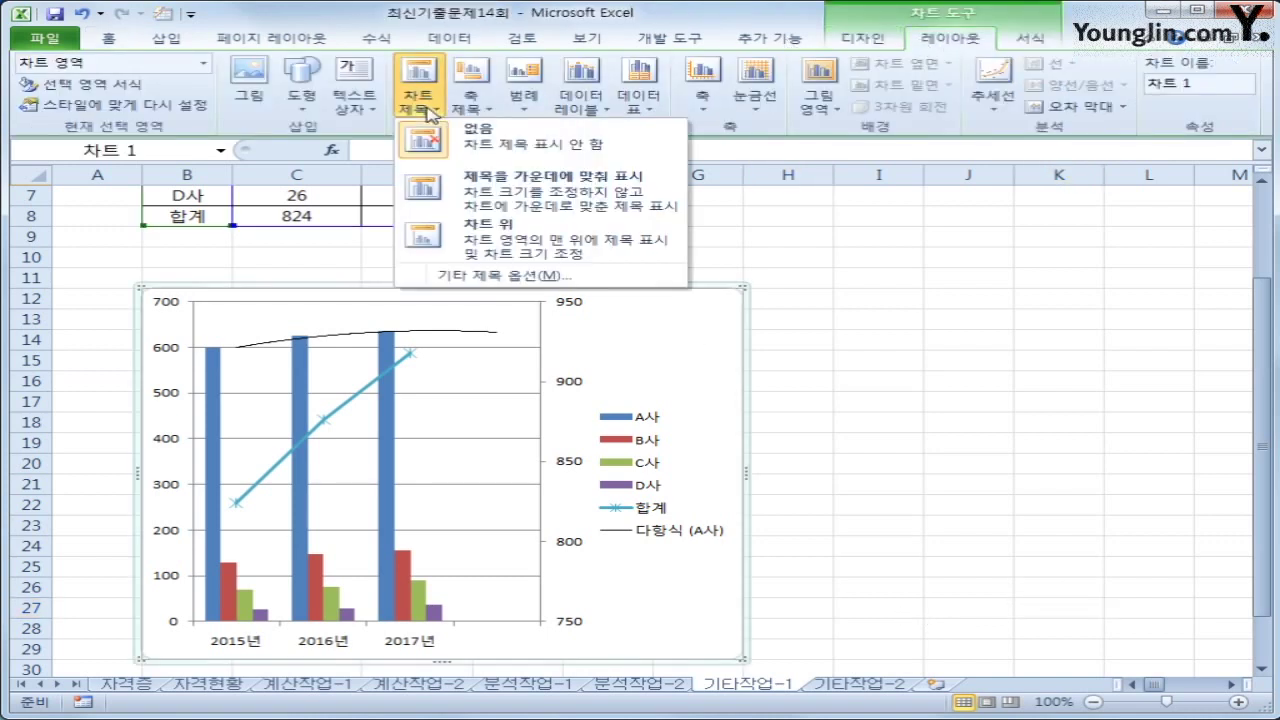
click(500, 237)
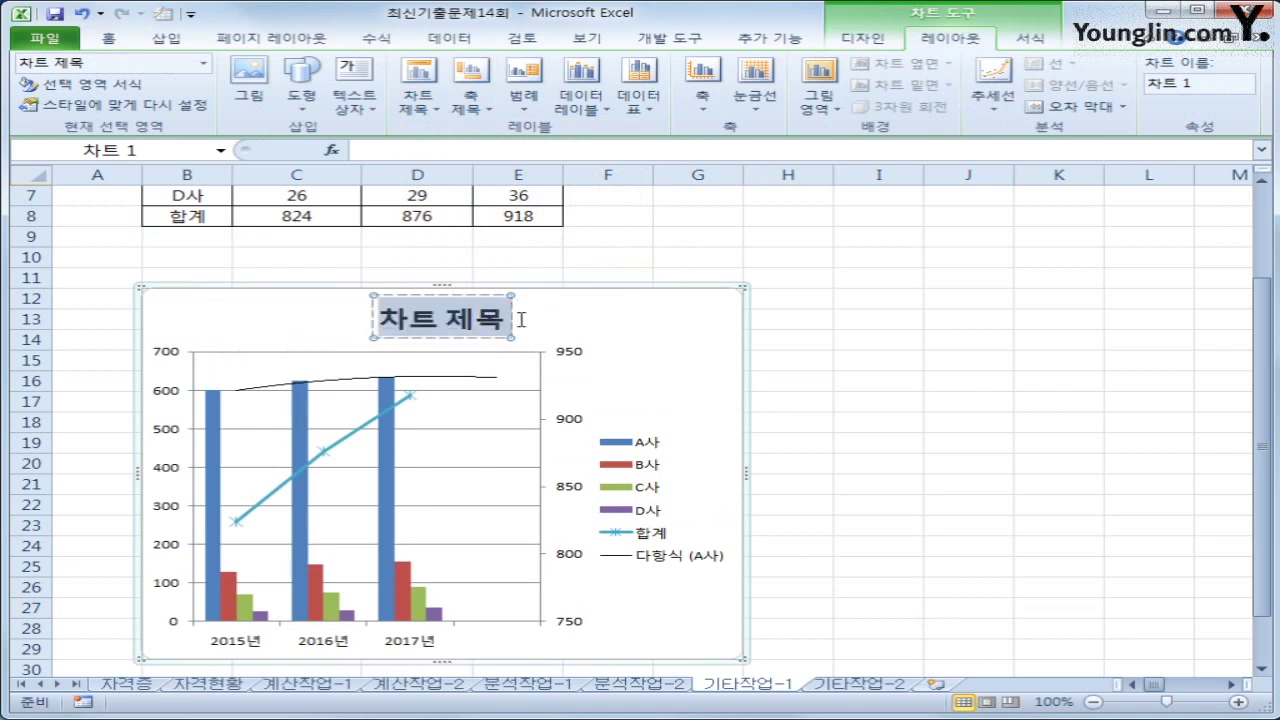
drag(383, 322, 520, 321)
text(ㄷ)
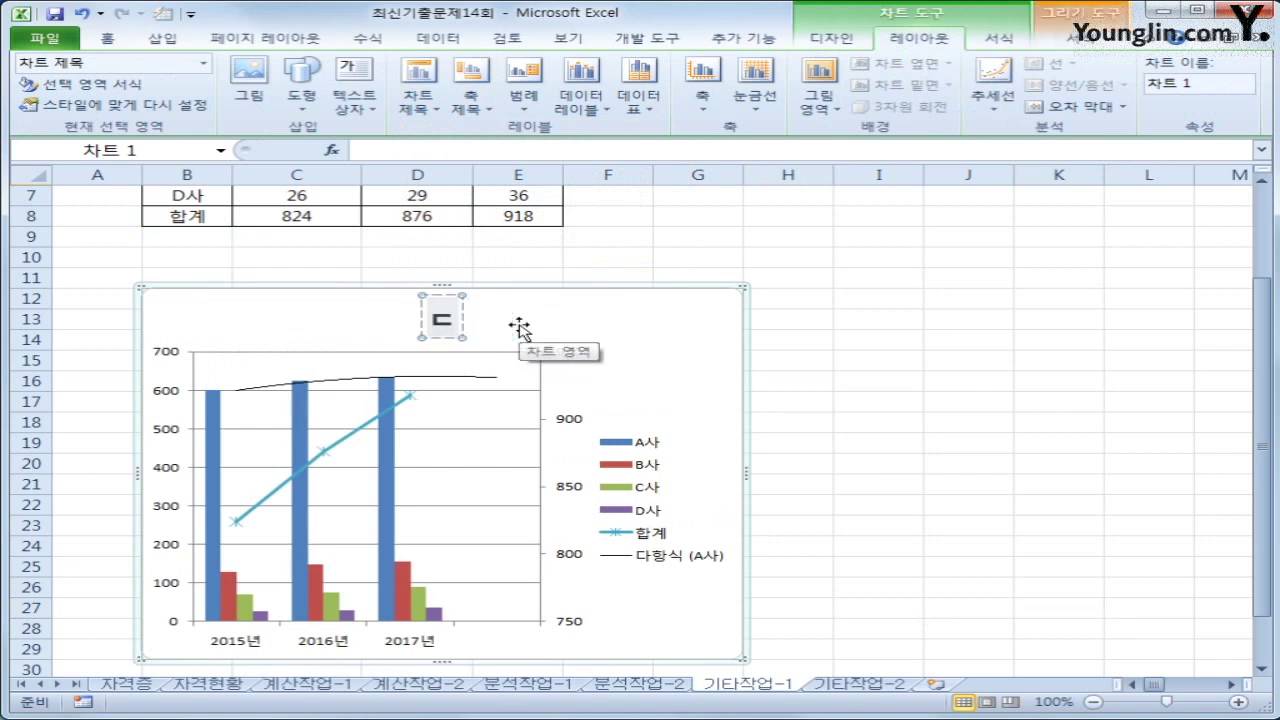
text(담배 판)
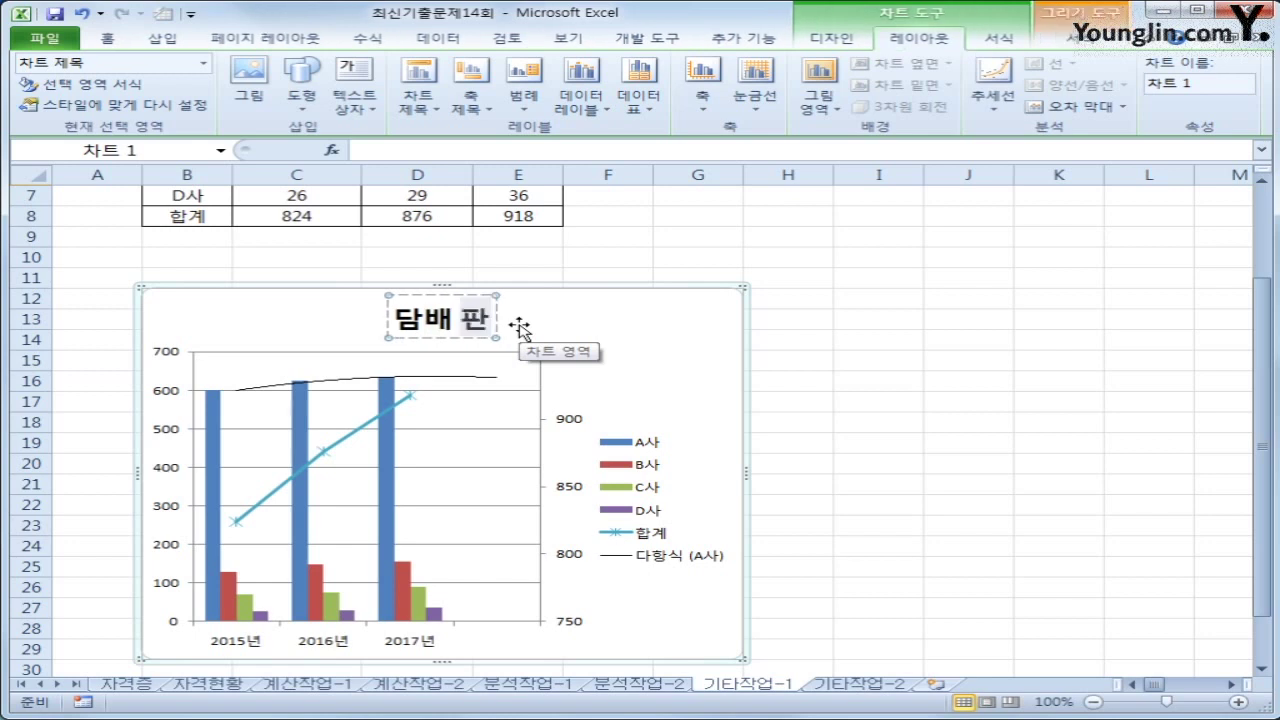
text(매라ㅇ)
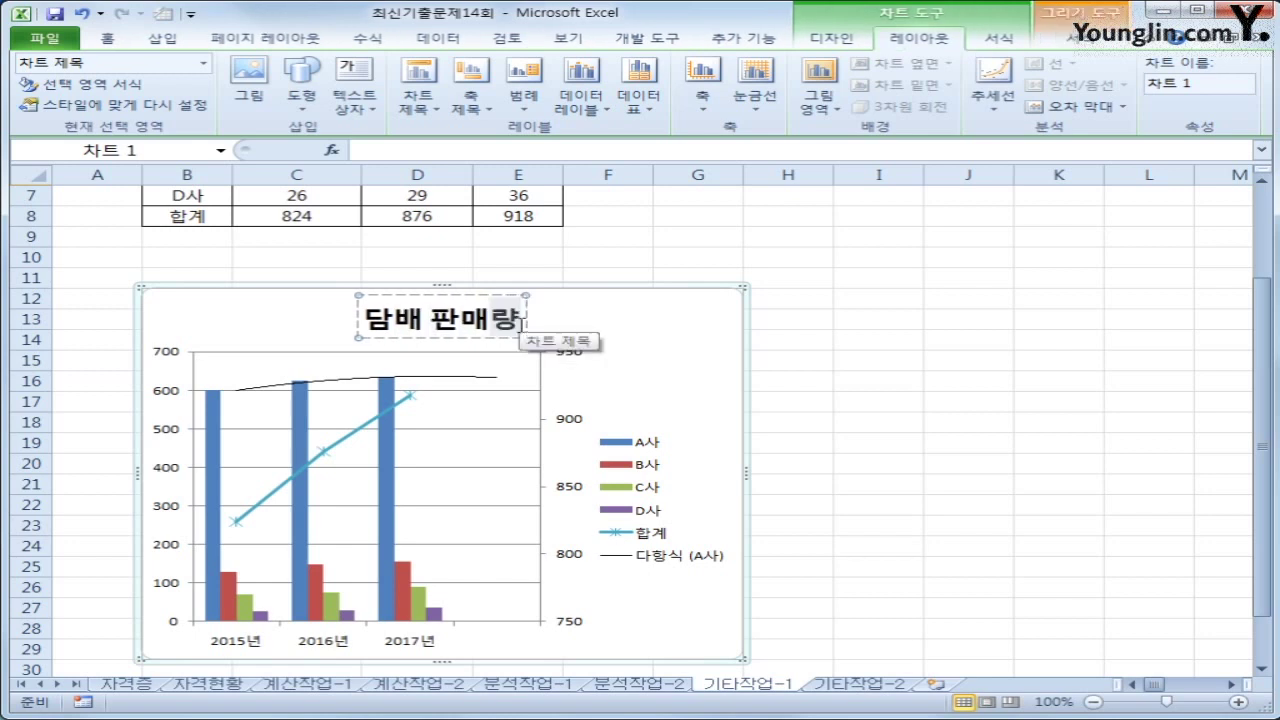
click(525, 325)
Give the chart title a solid white fill and a solid black border line
right_click(525, 325)
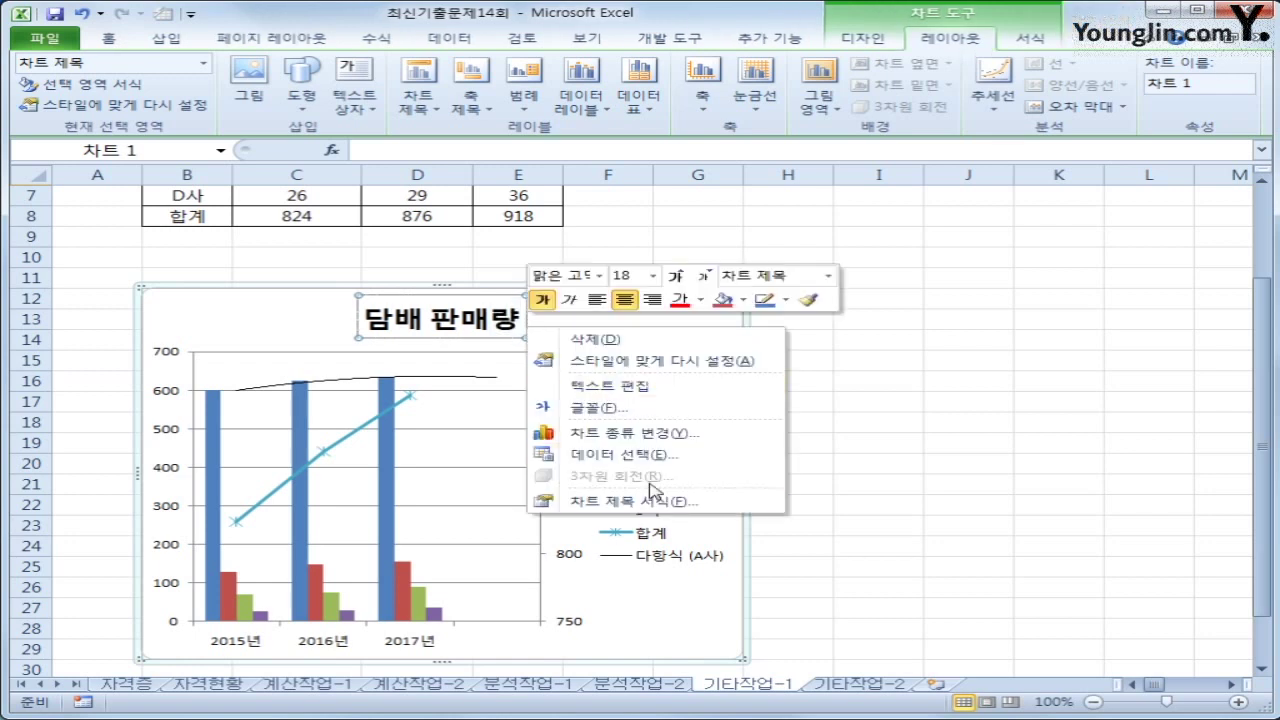
click(652, 496)
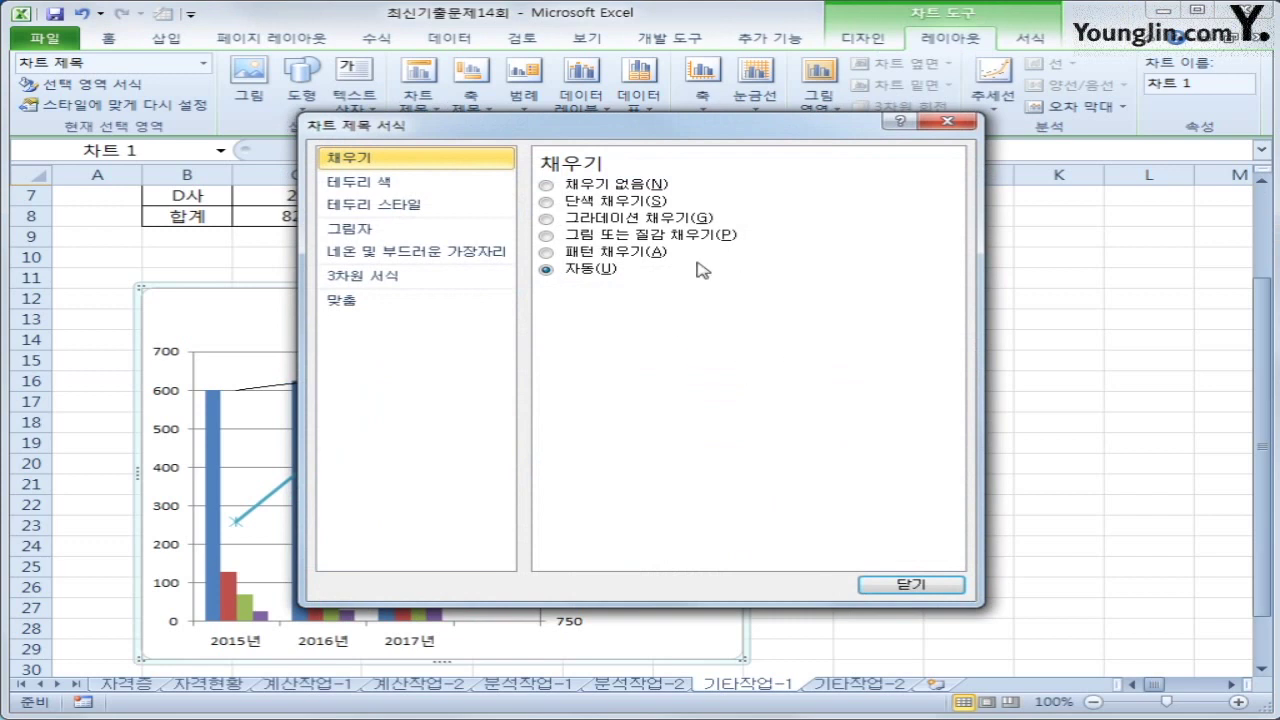
click(574, 201)
click(668, 309)
click(651, 343)
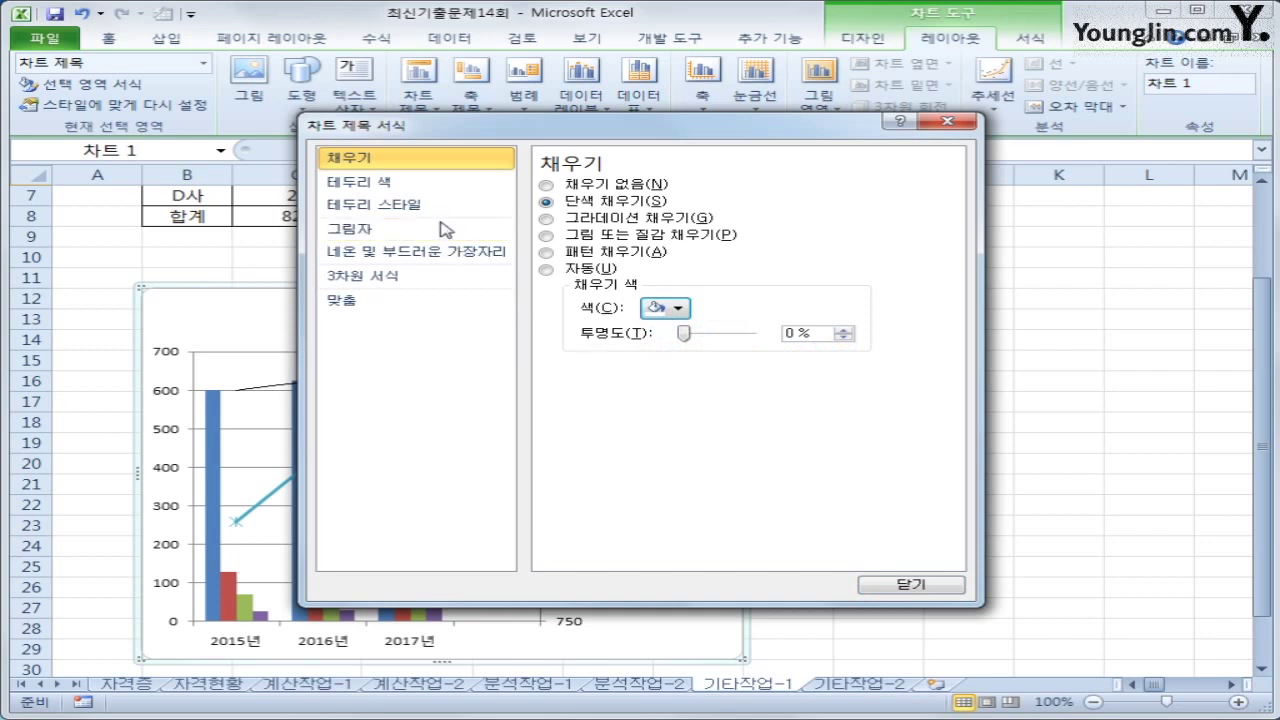
click(450, 184)
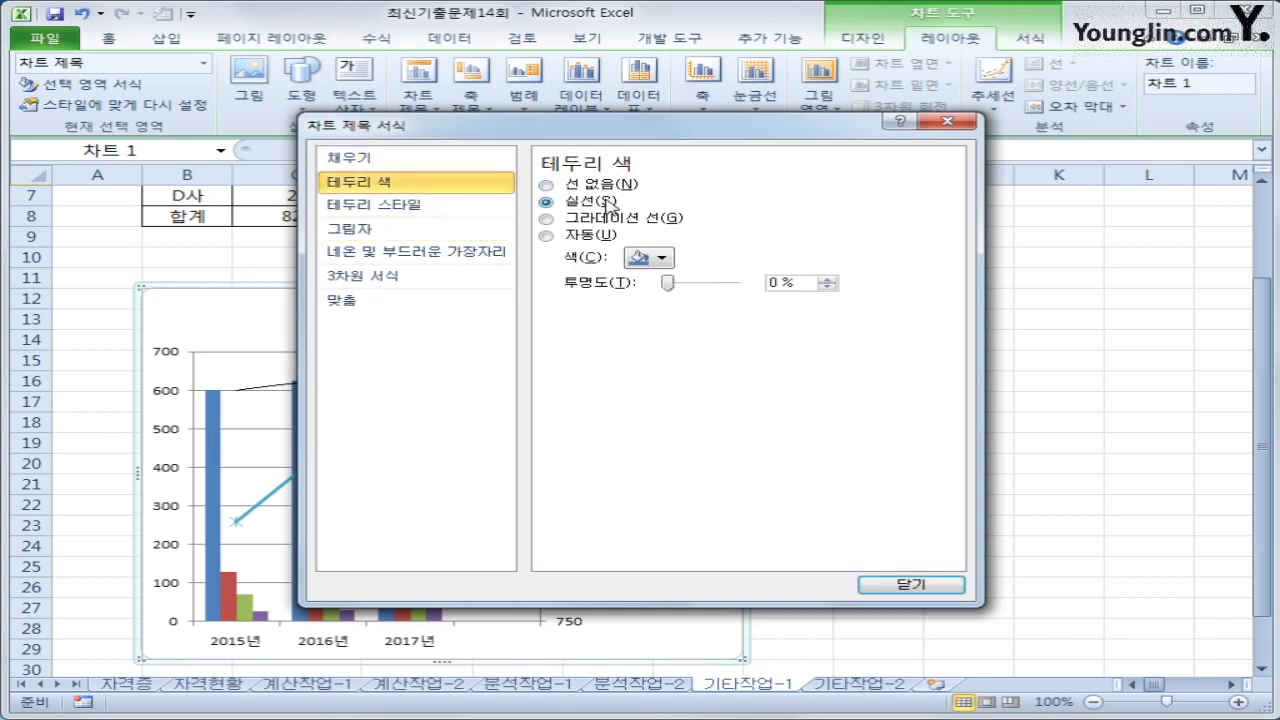
click(662, 260)
click(657, 290)
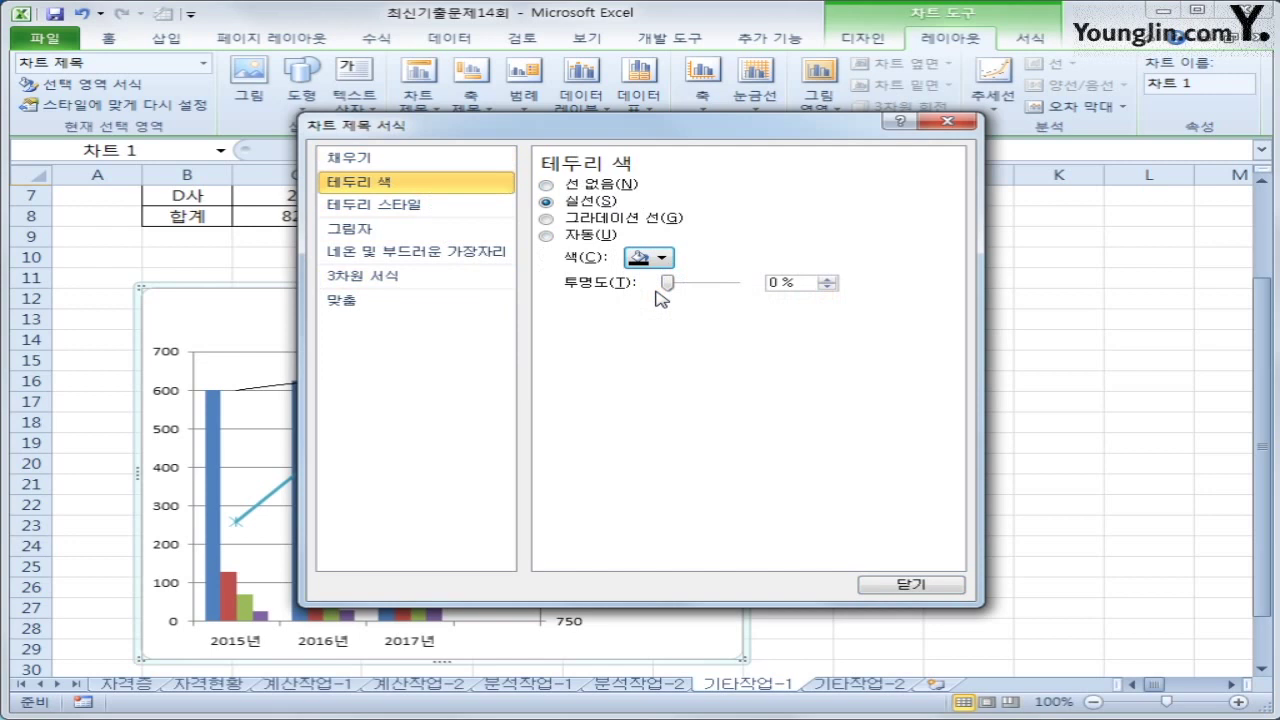
Apply the outer shadow preset offset diagonally to the lower right to the chart title
click(470, 229)
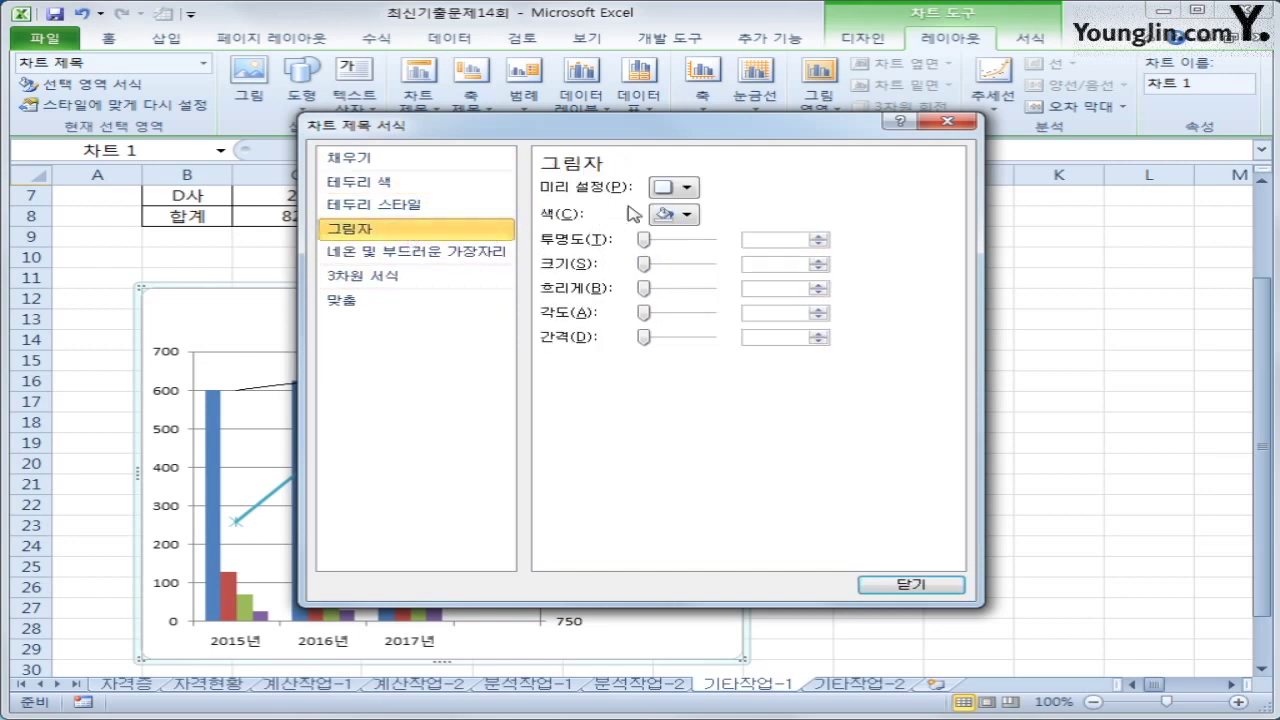
click(686, 189)
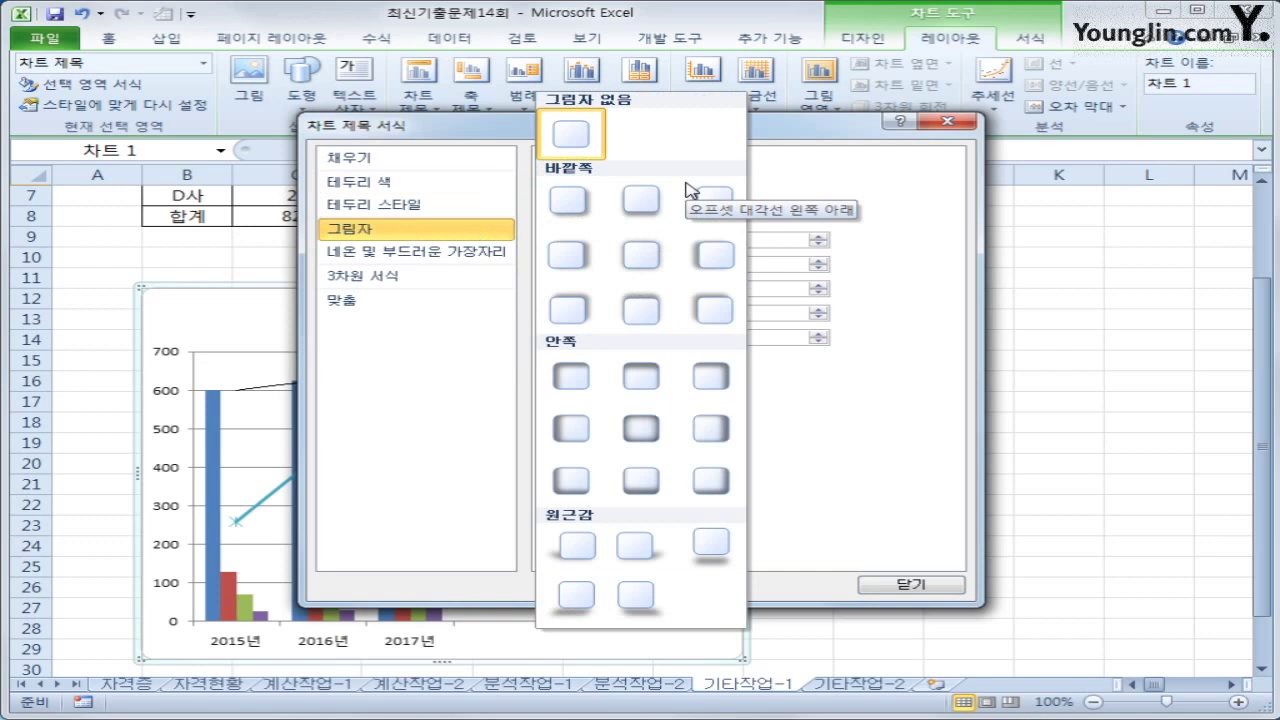
click(581, 210)
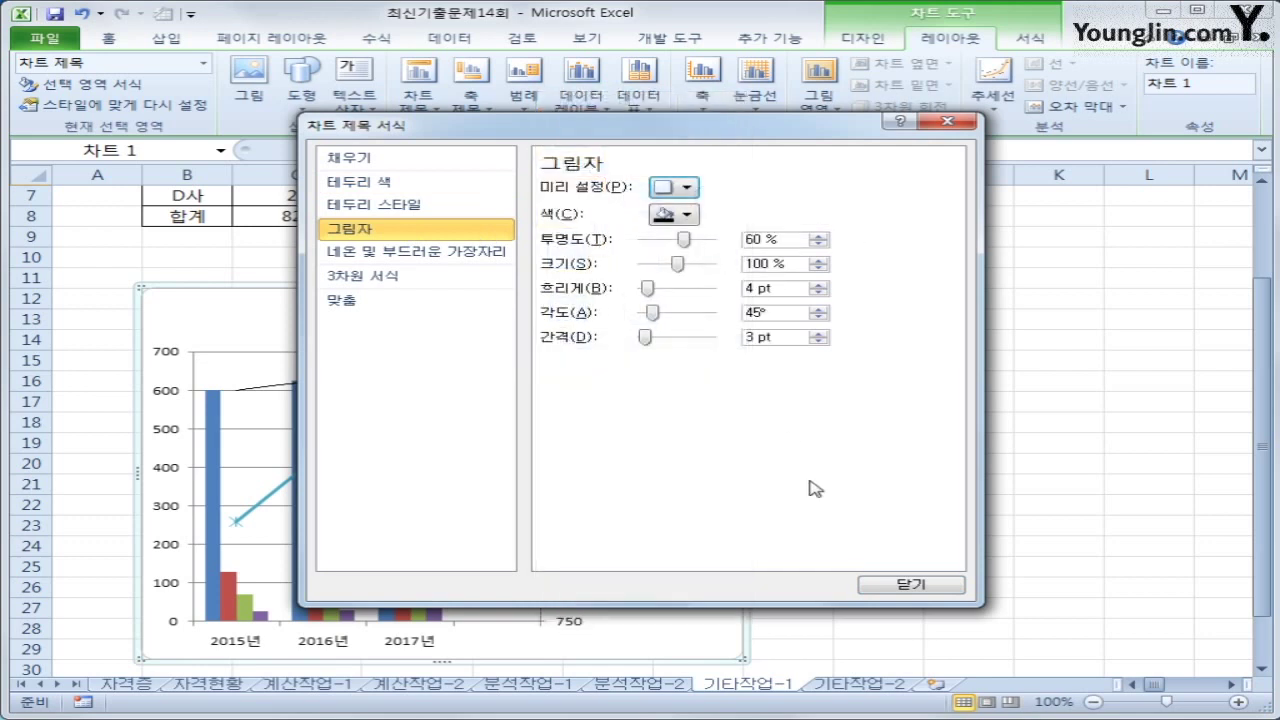
click(908, 585)
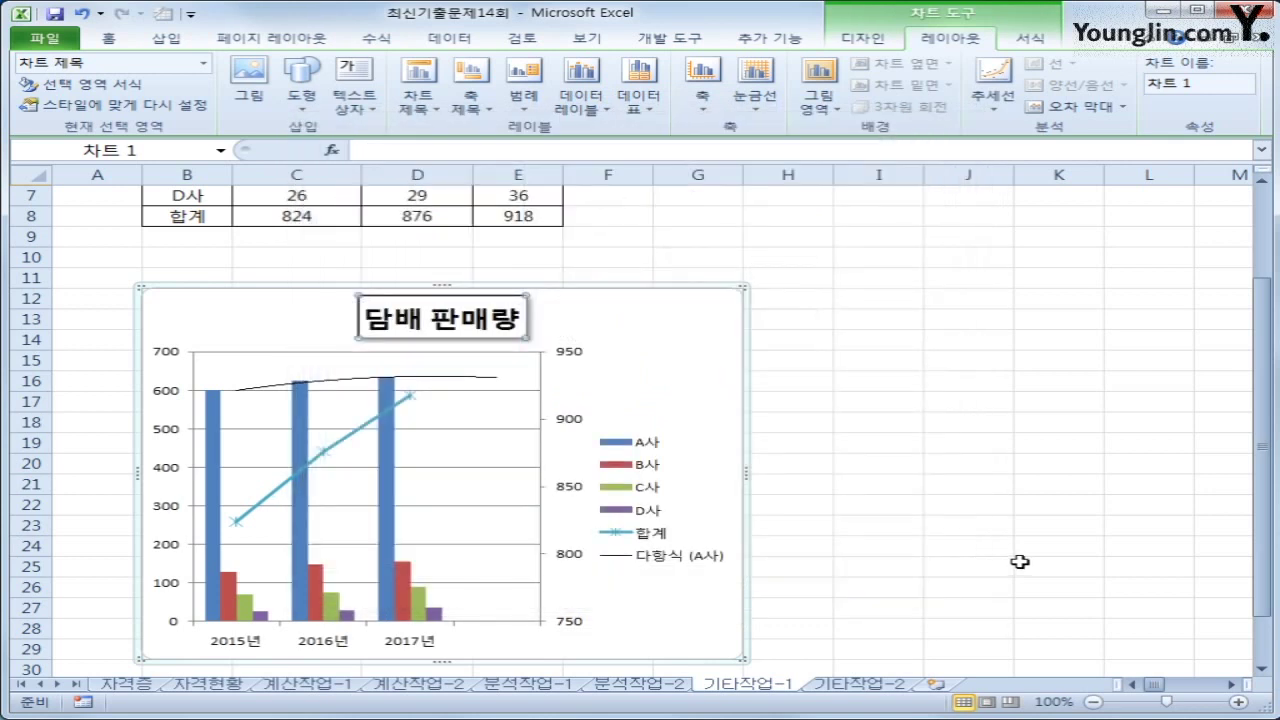
Add a primary vertical axis title with vertical text (세로 제목) to the 담배 판매량 chart, reading 판매량
click(1017, 562)
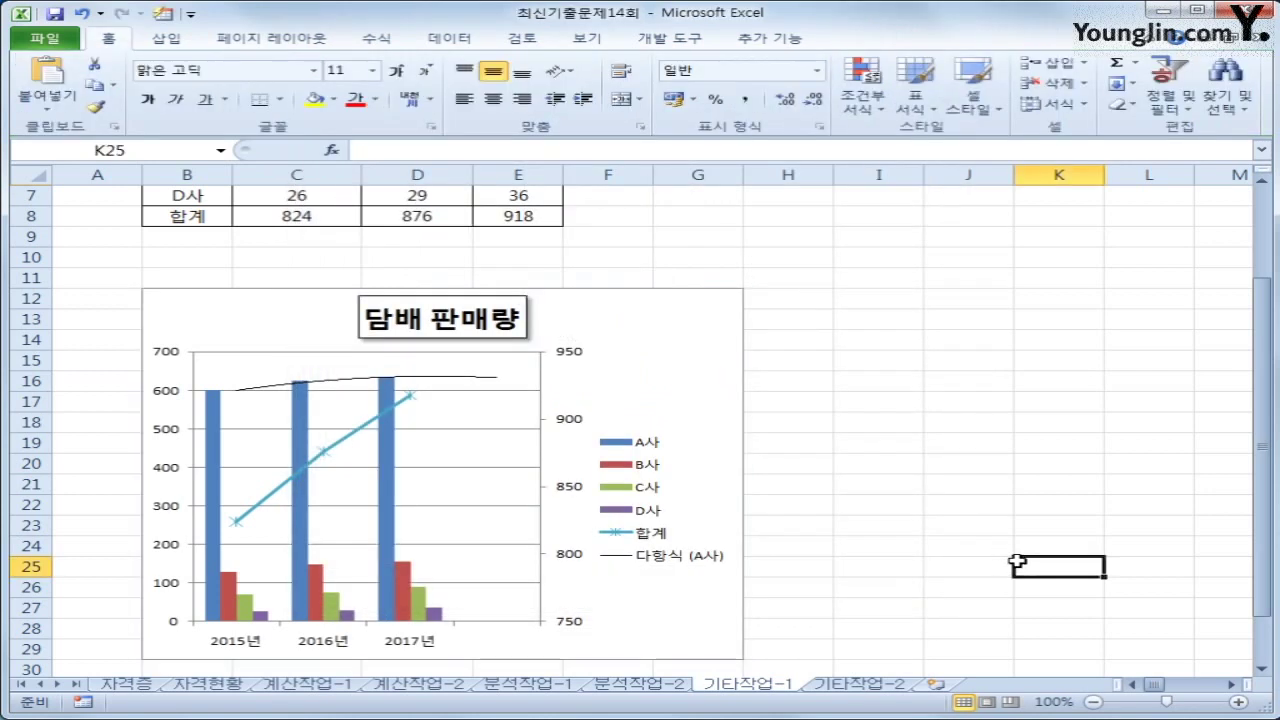
click(671, 397)
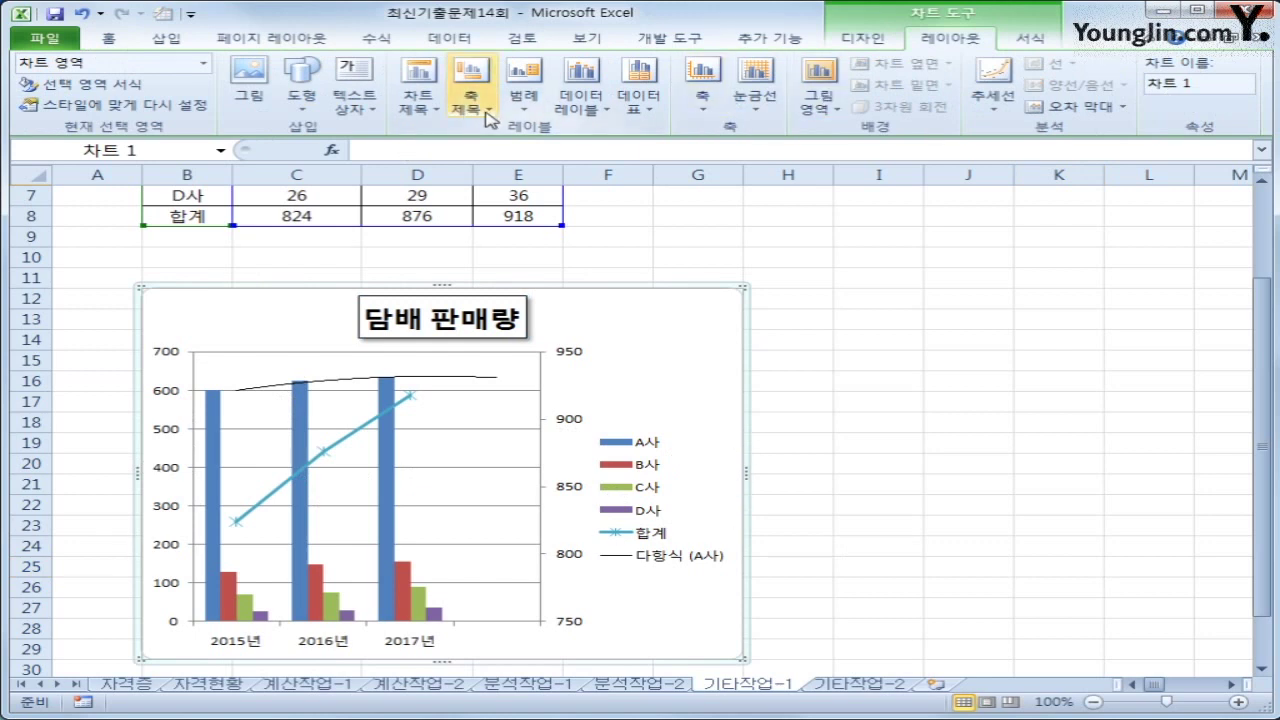
click(489, 116)
mouse_move(503, 155)
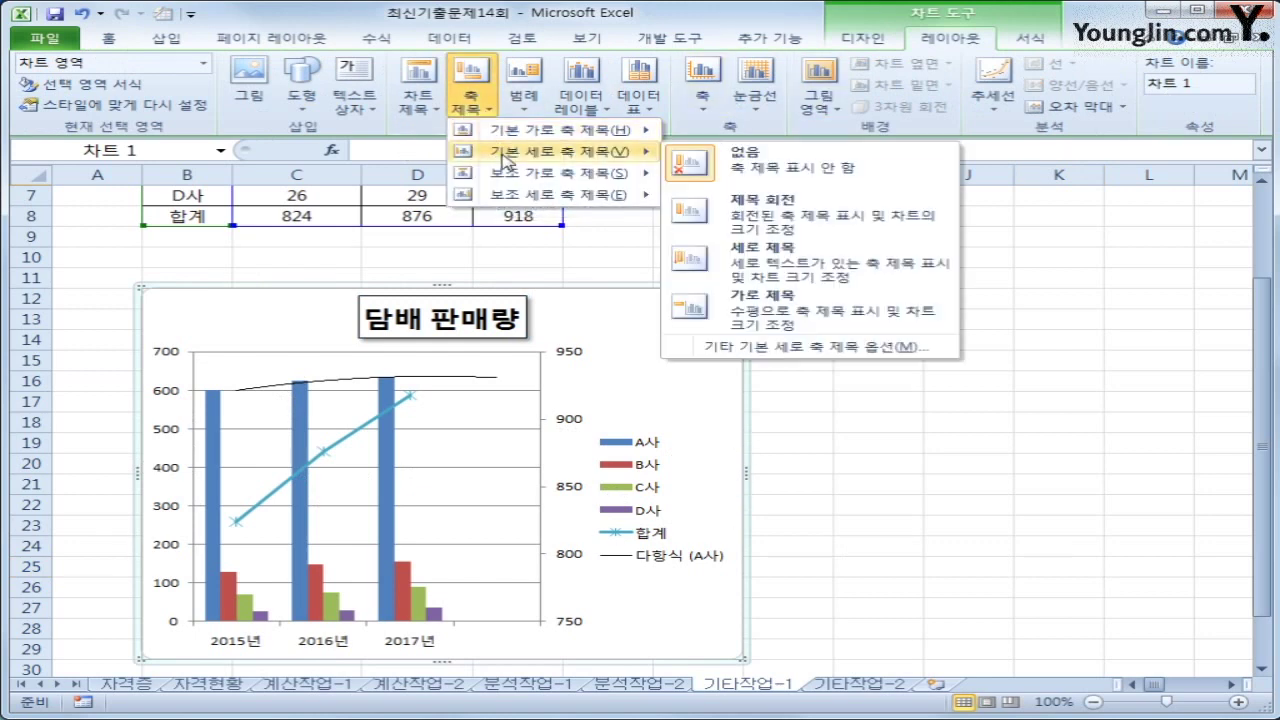
click(800, 252)
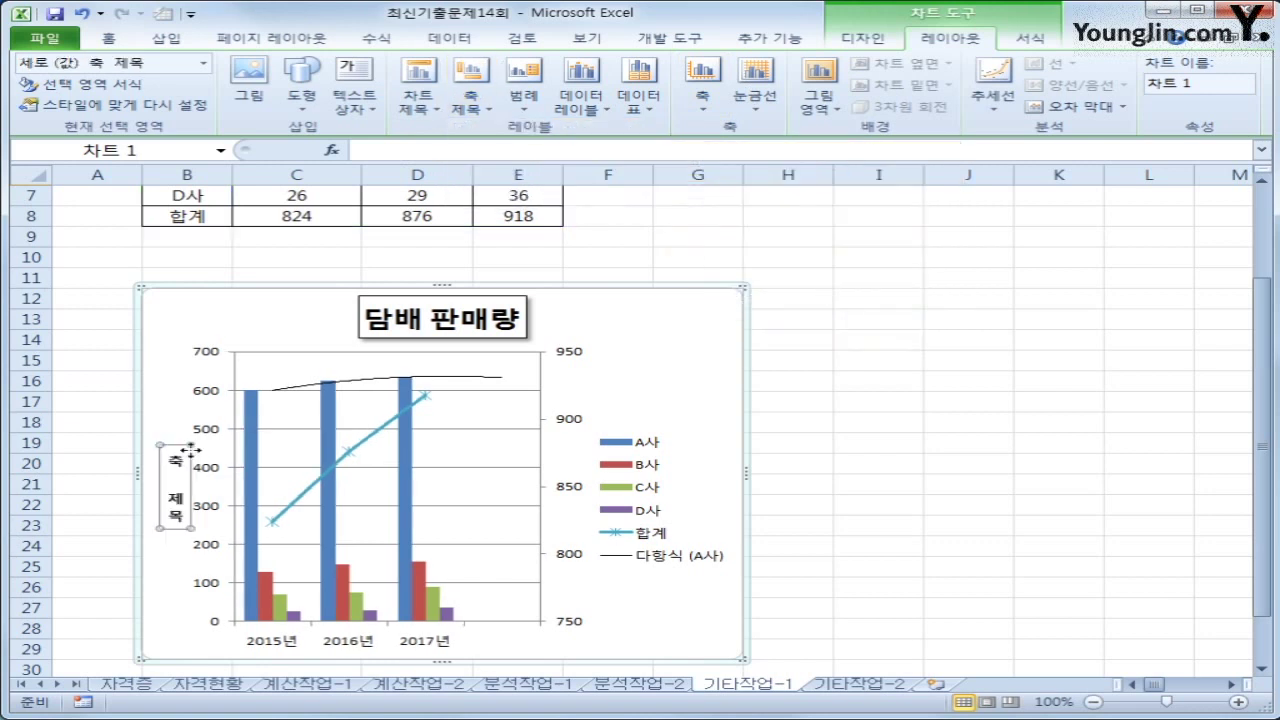
drag(195, 457, 200, 522)
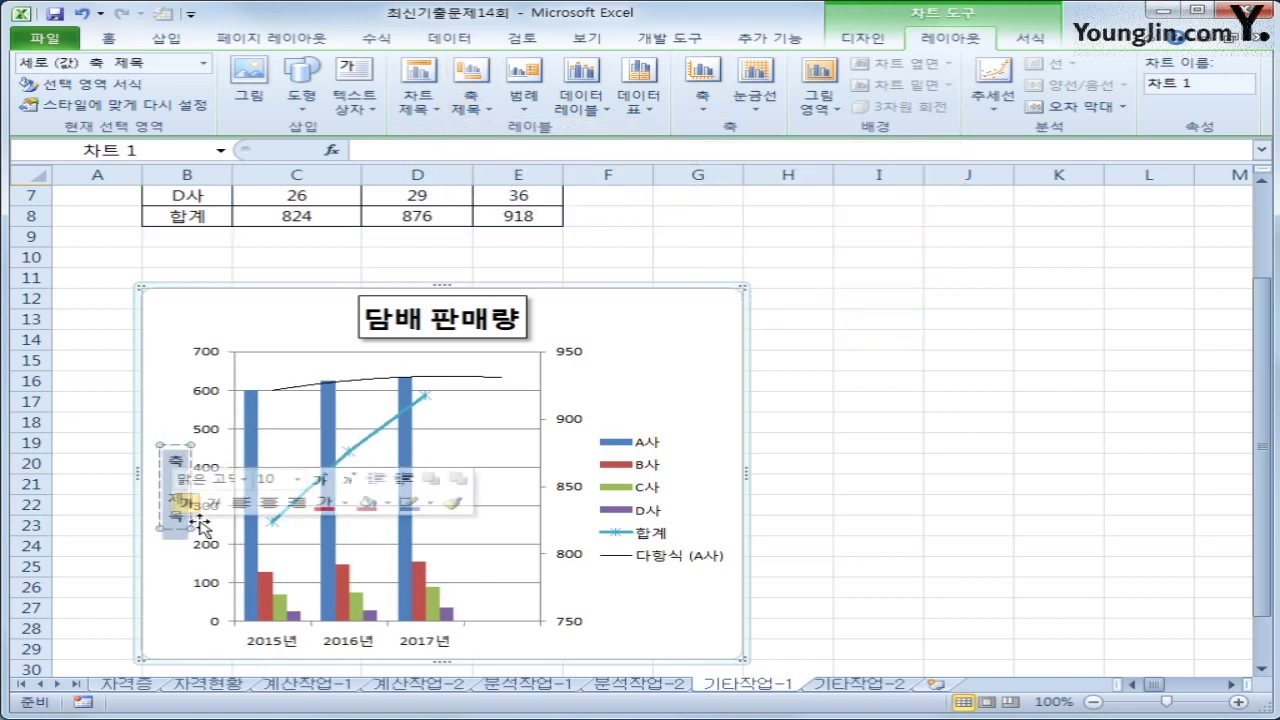
text(파)
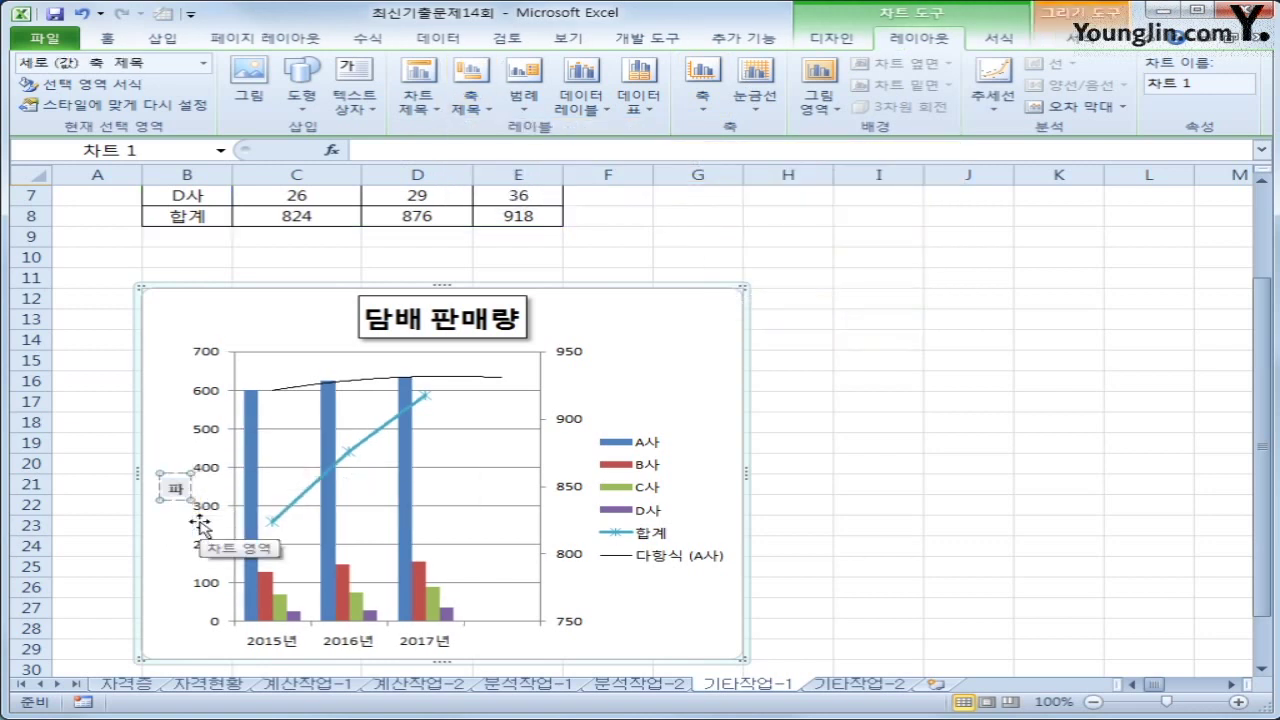
text(ㄴ매량)
Add a secondary vertical axis title with vertical text (세로 제목), reading 합계
click(471, 105)
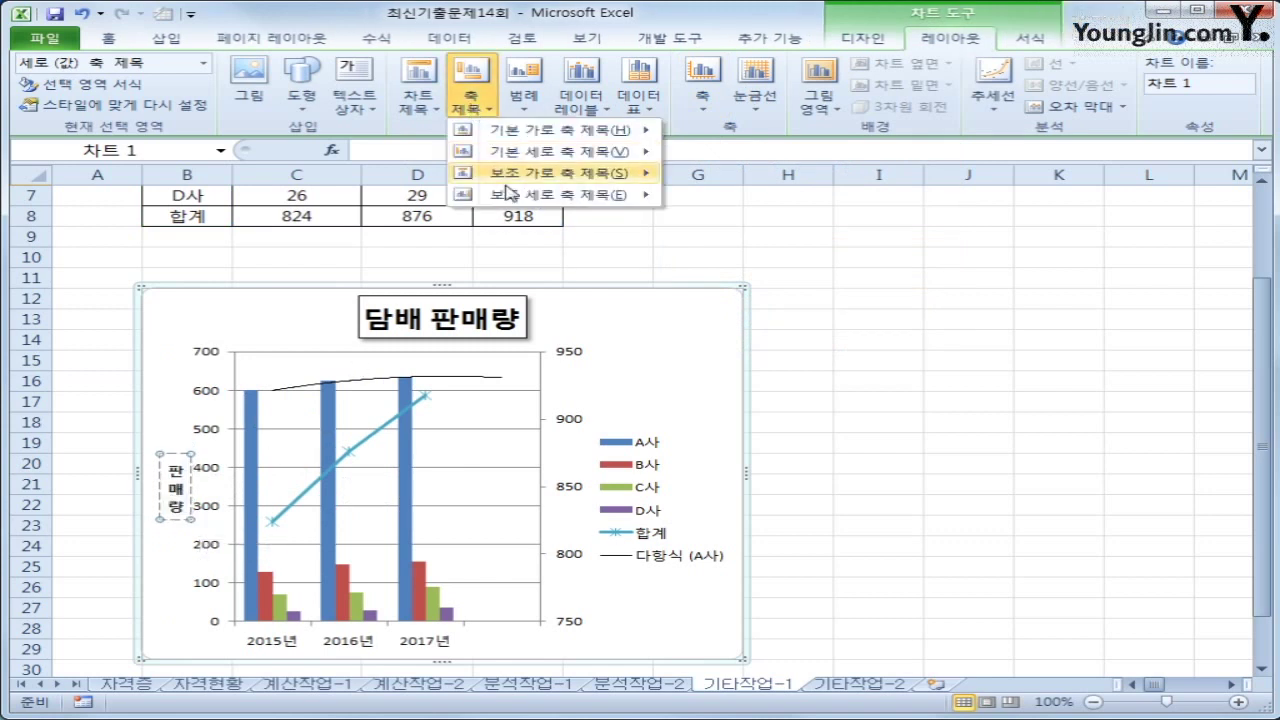
mouse_move(512, 196)
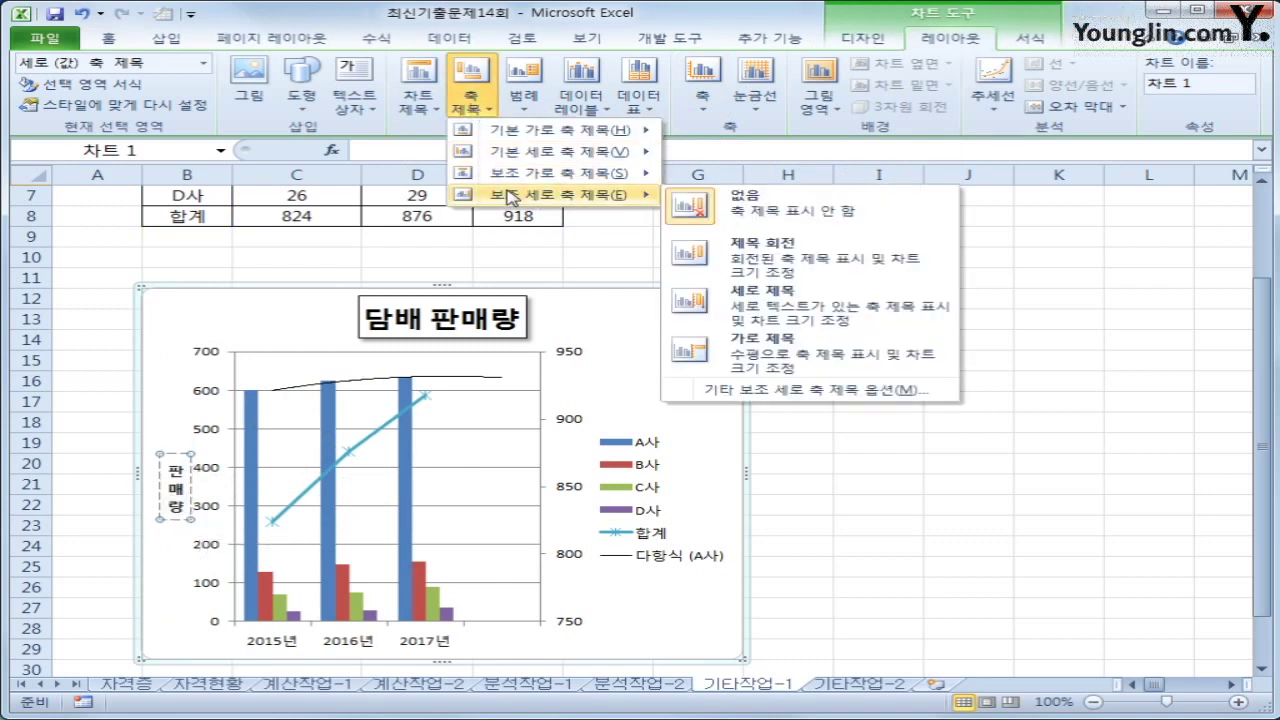
click(797, 322)
click(560, 480)
drag(558, 455, 568, 532)
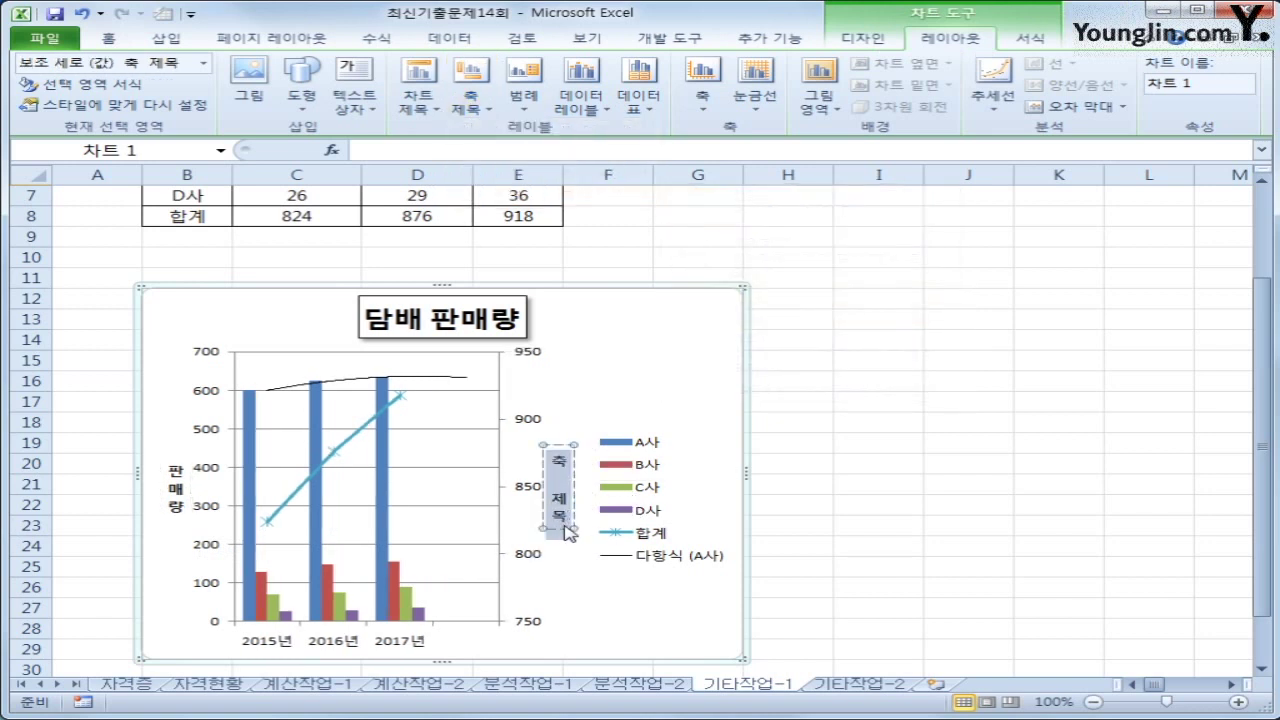
text(합계)
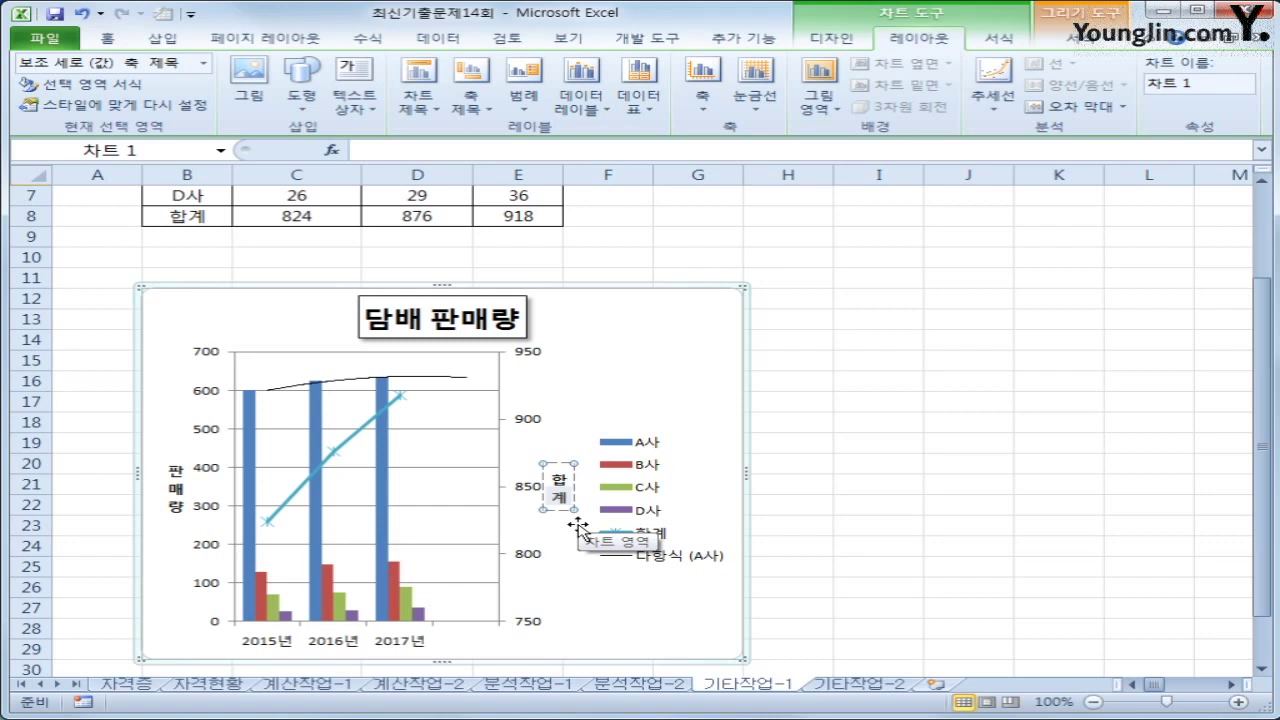
click(693, 343)
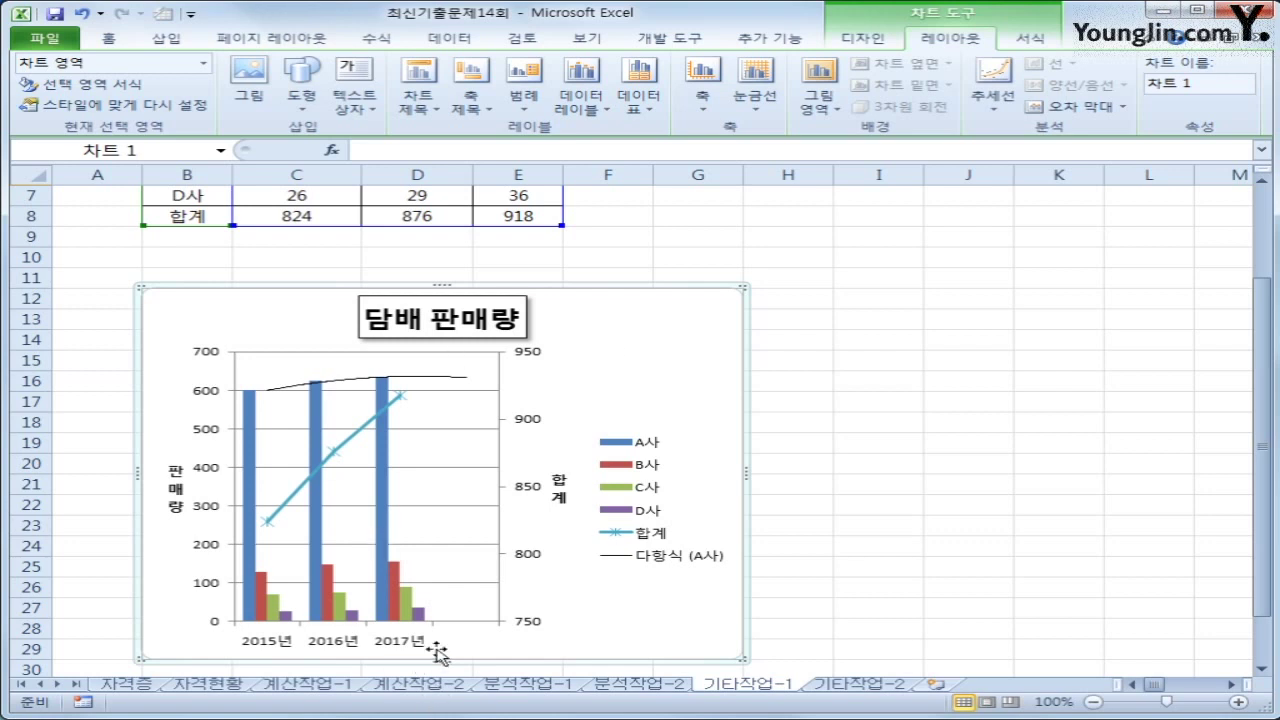
Add a primary horizontal axis title below the axis (축 아래 제목), reading 연도
click(470, 98)
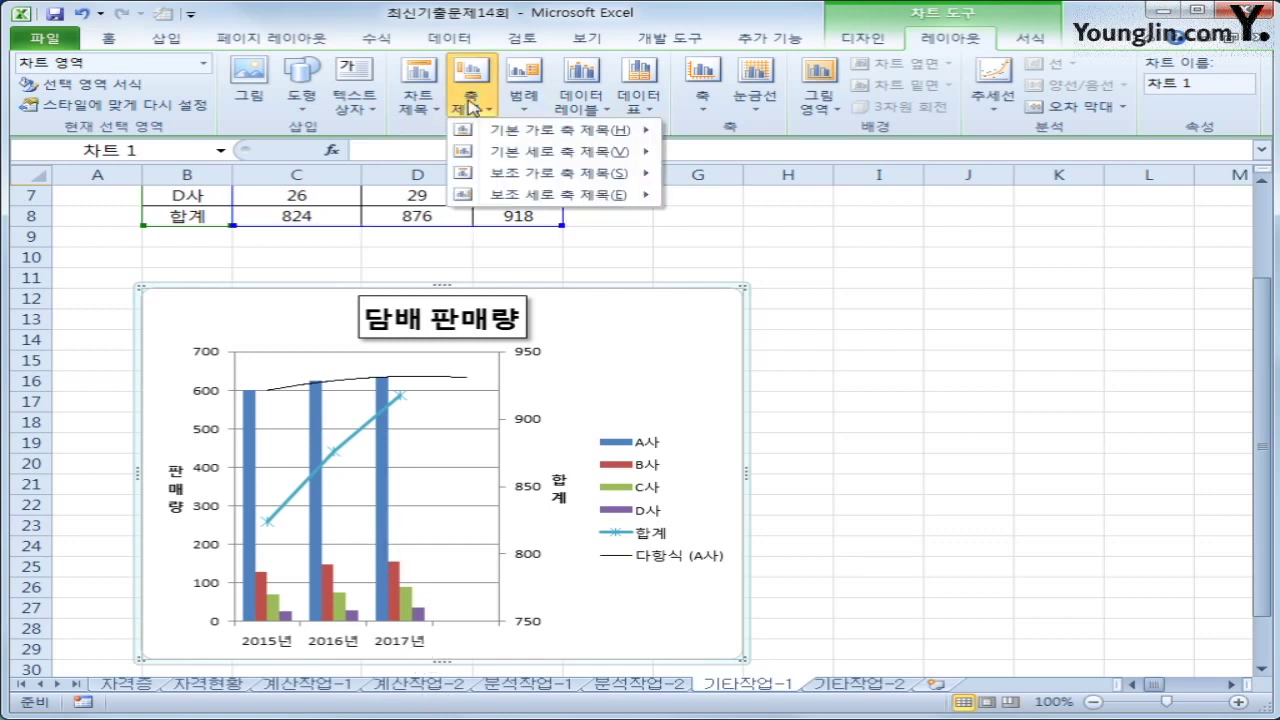
mouse_move(503, 130)
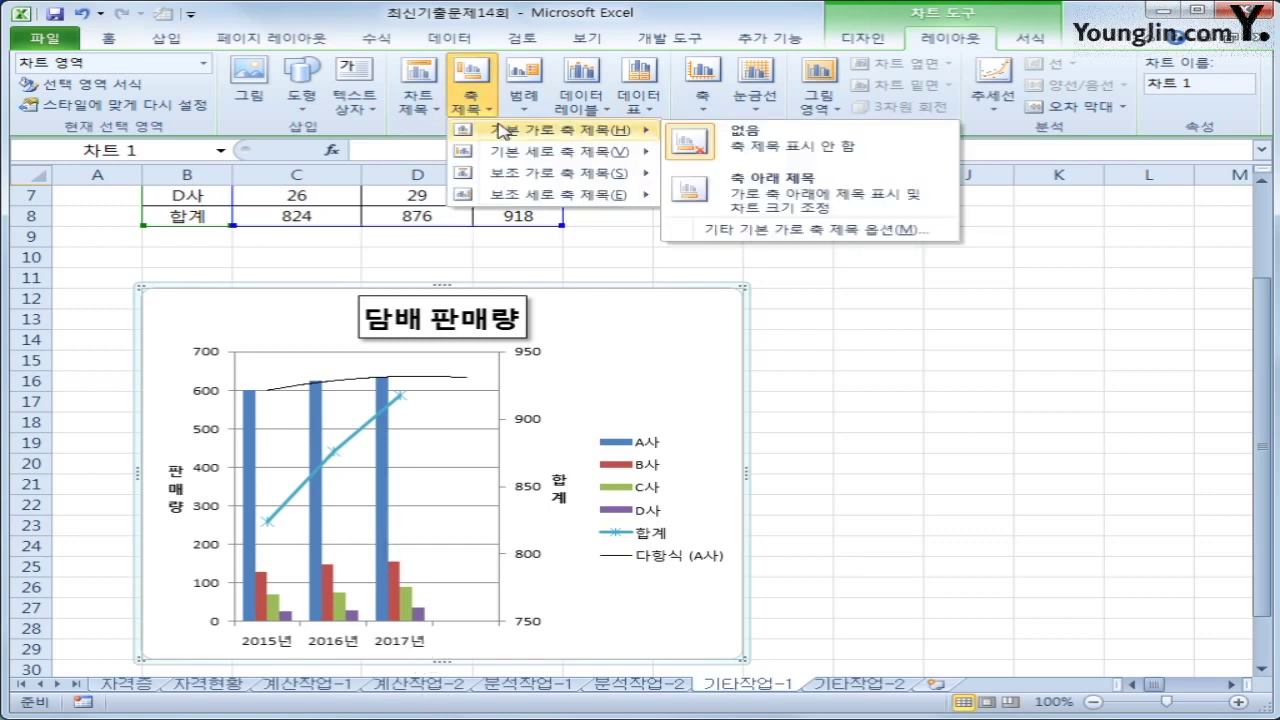
click(808, 202)
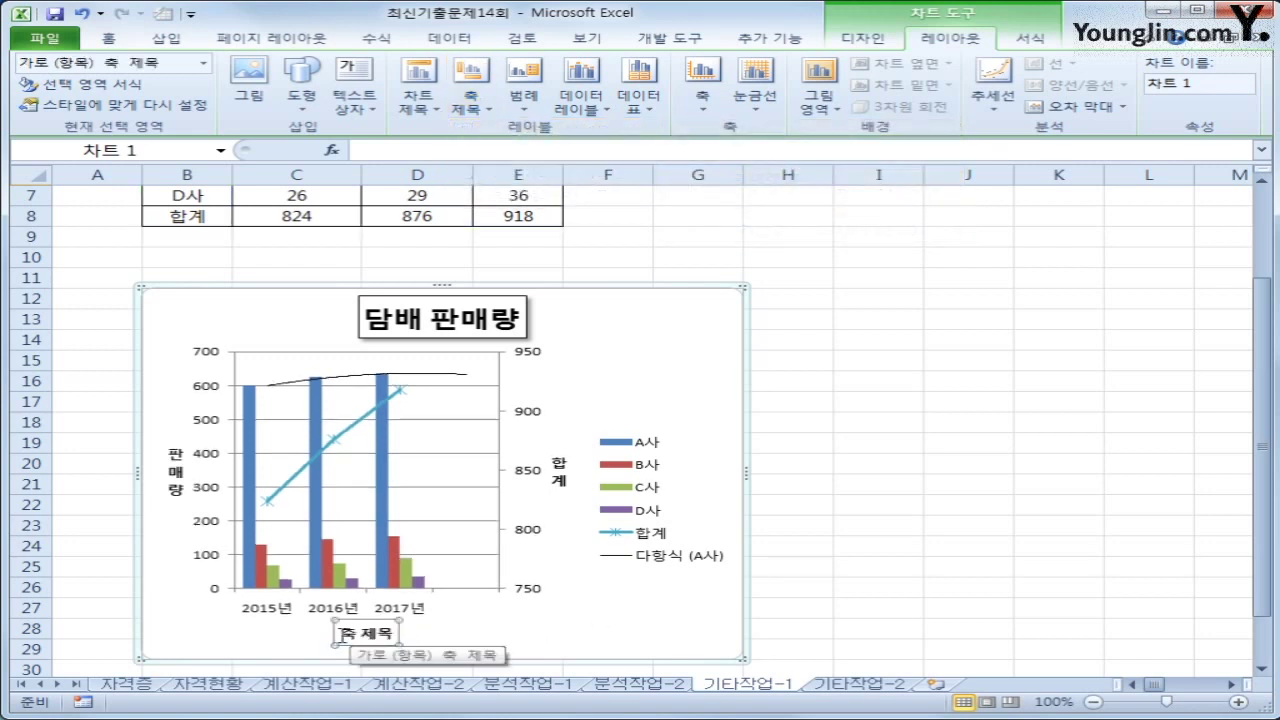
triple_click(398, 636)
text(연도)
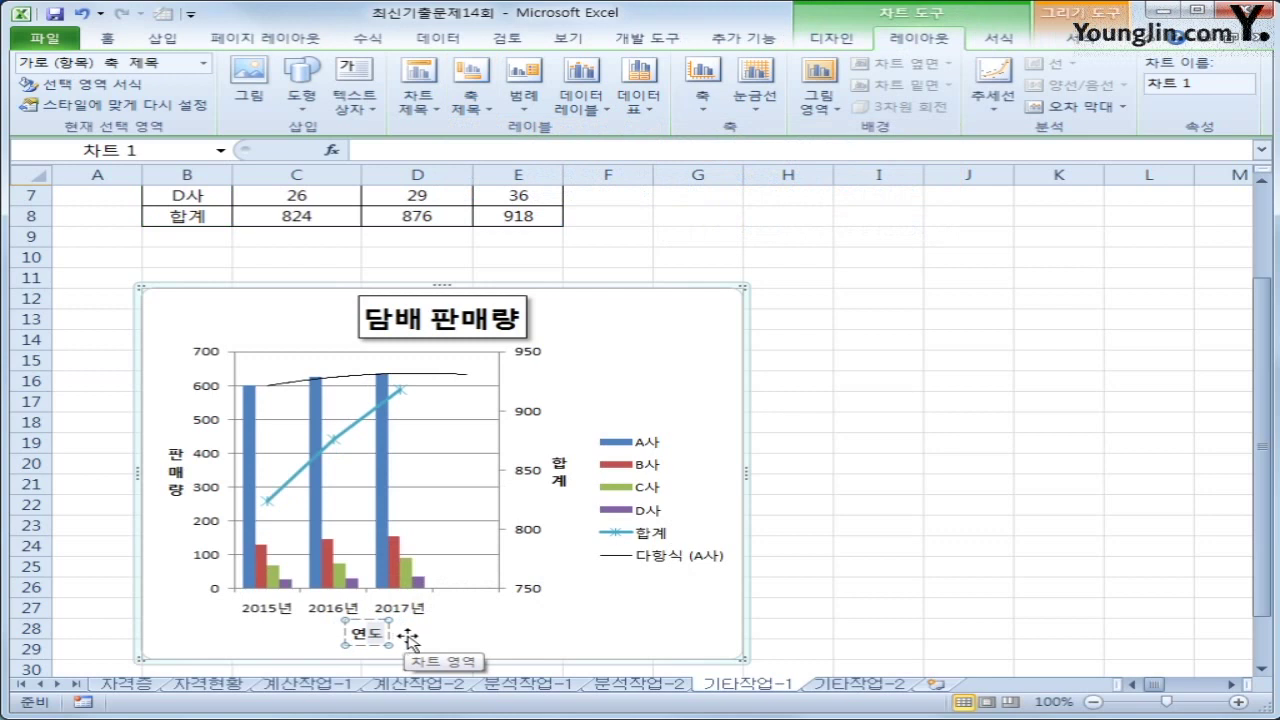
click(620, 643)
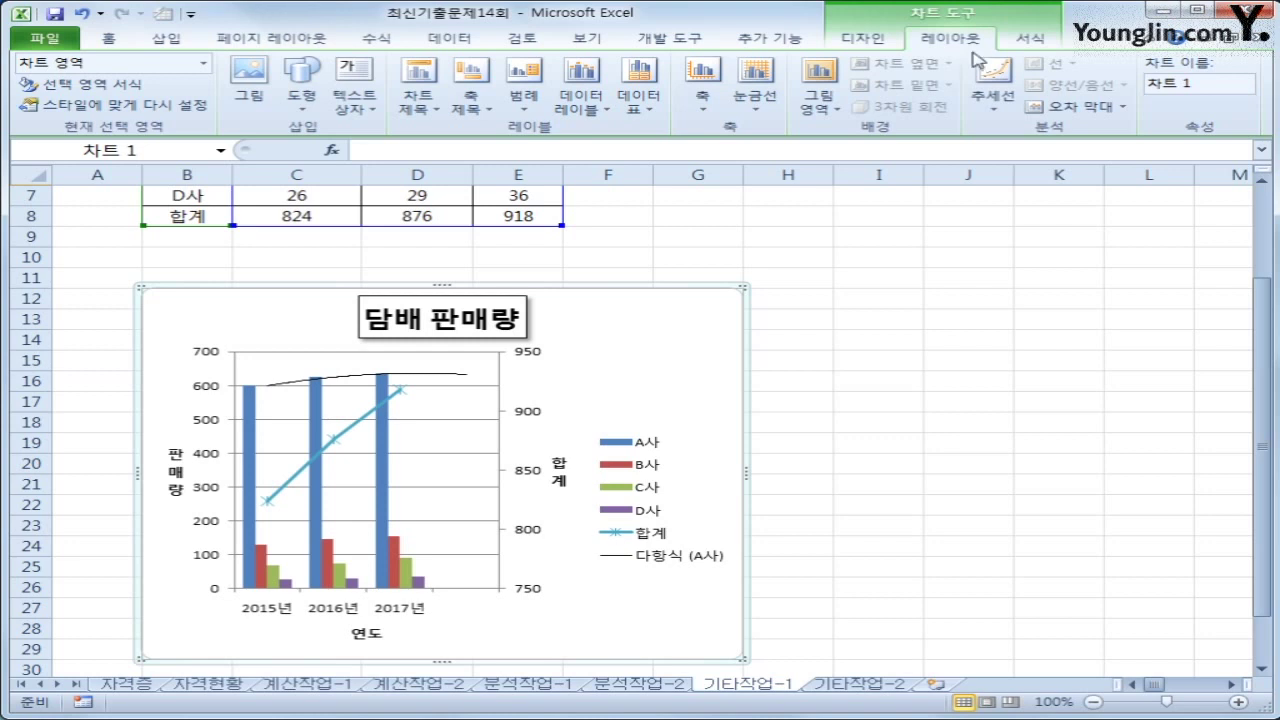
Remove the primary horizontal gridlines from the chart
click(770, 114)
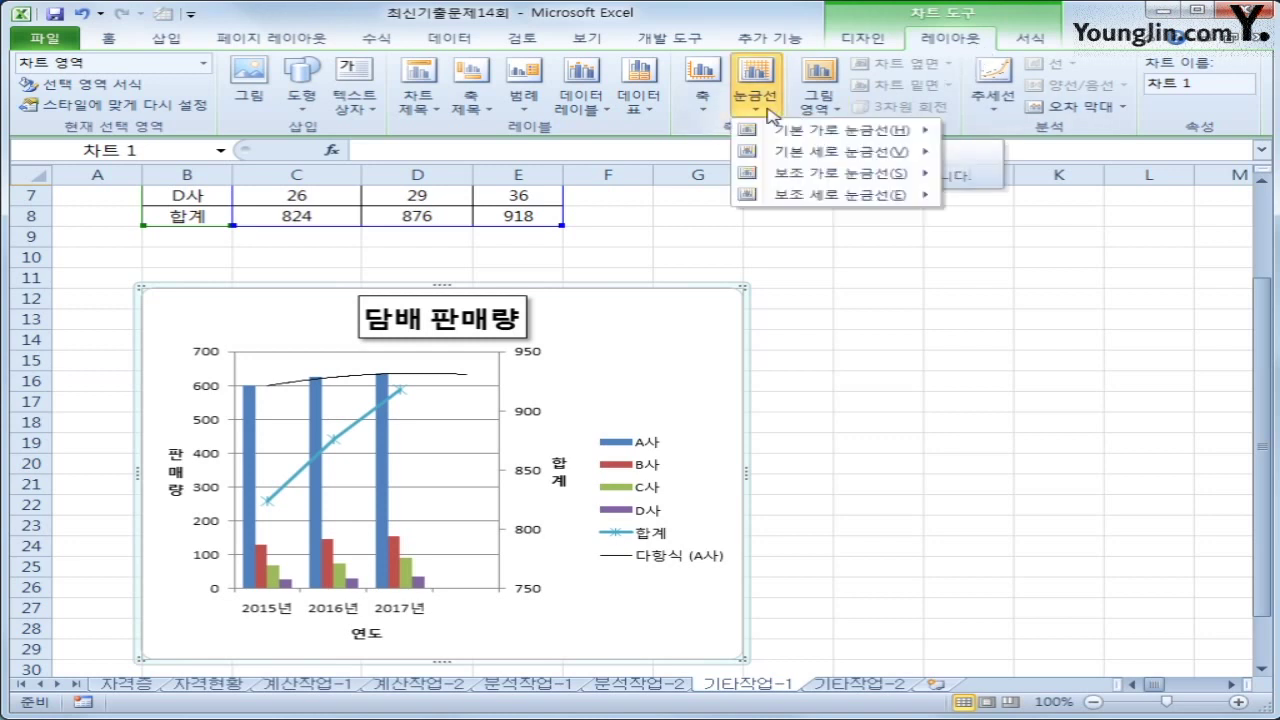
mouse_move(772, 139)
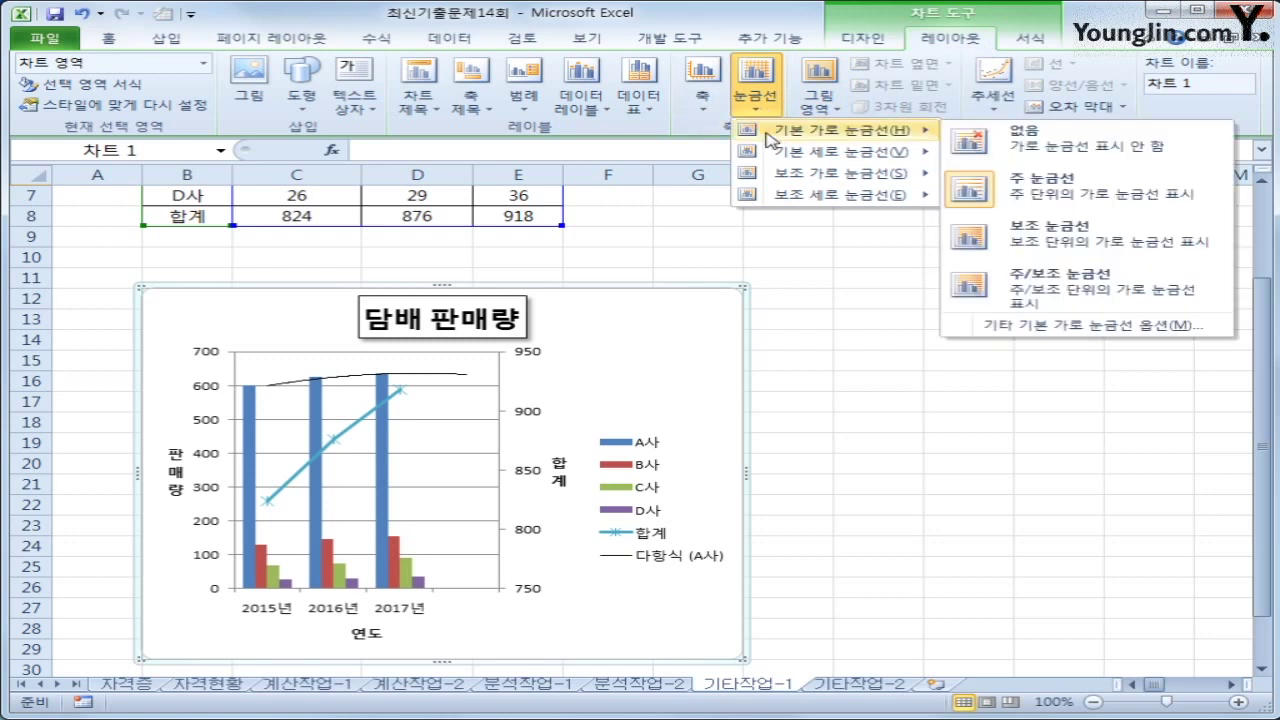
click(1072, 136)
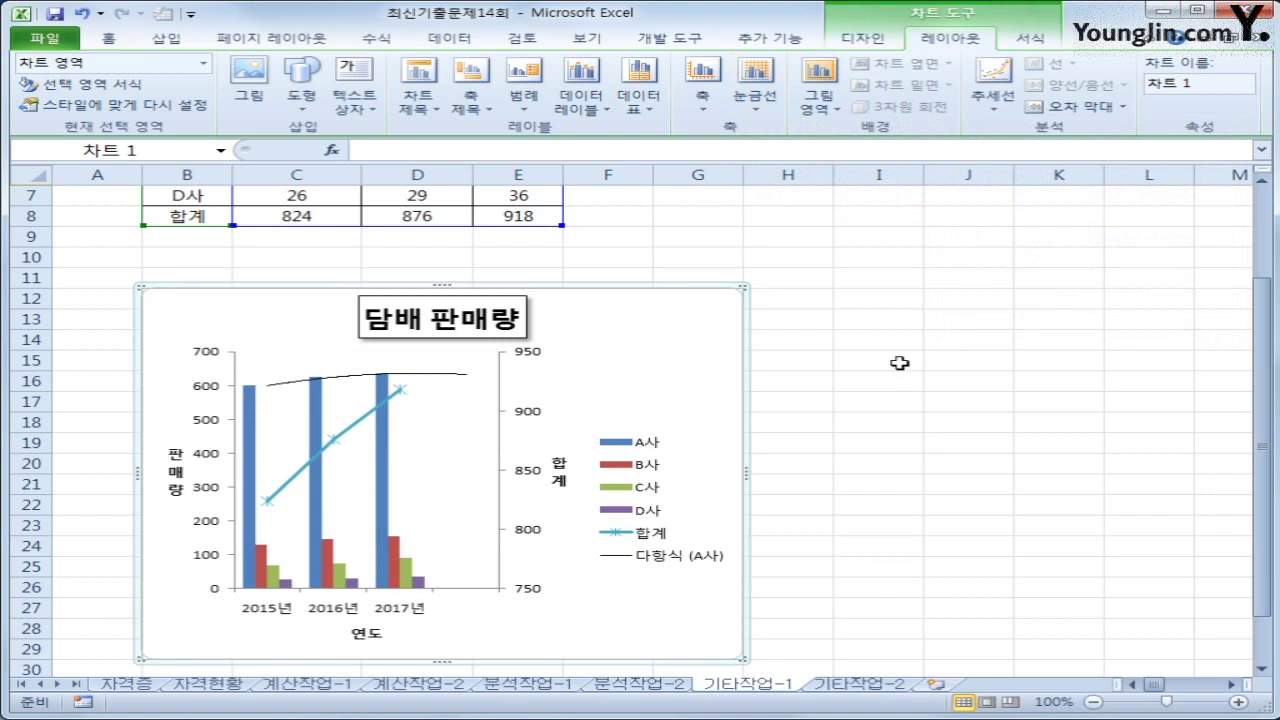
Place the legend below the chart and give it a solid black border line
click(526, 92)
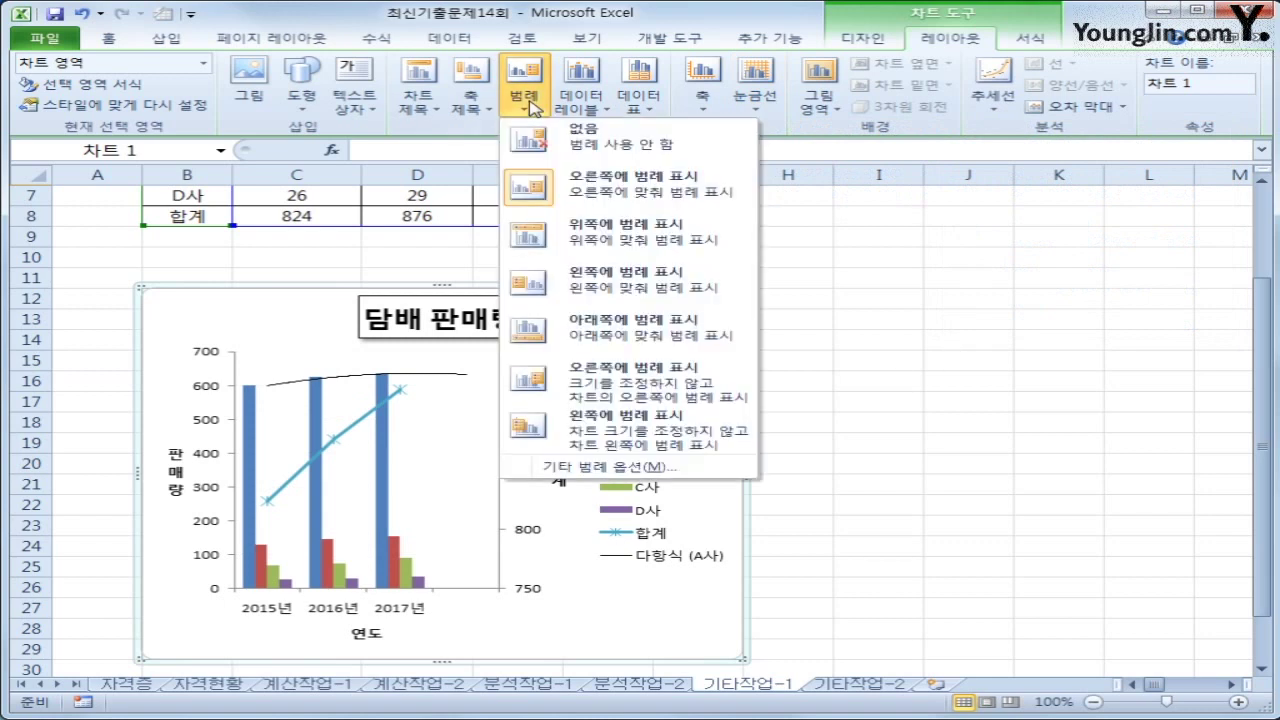
click(598, 328)
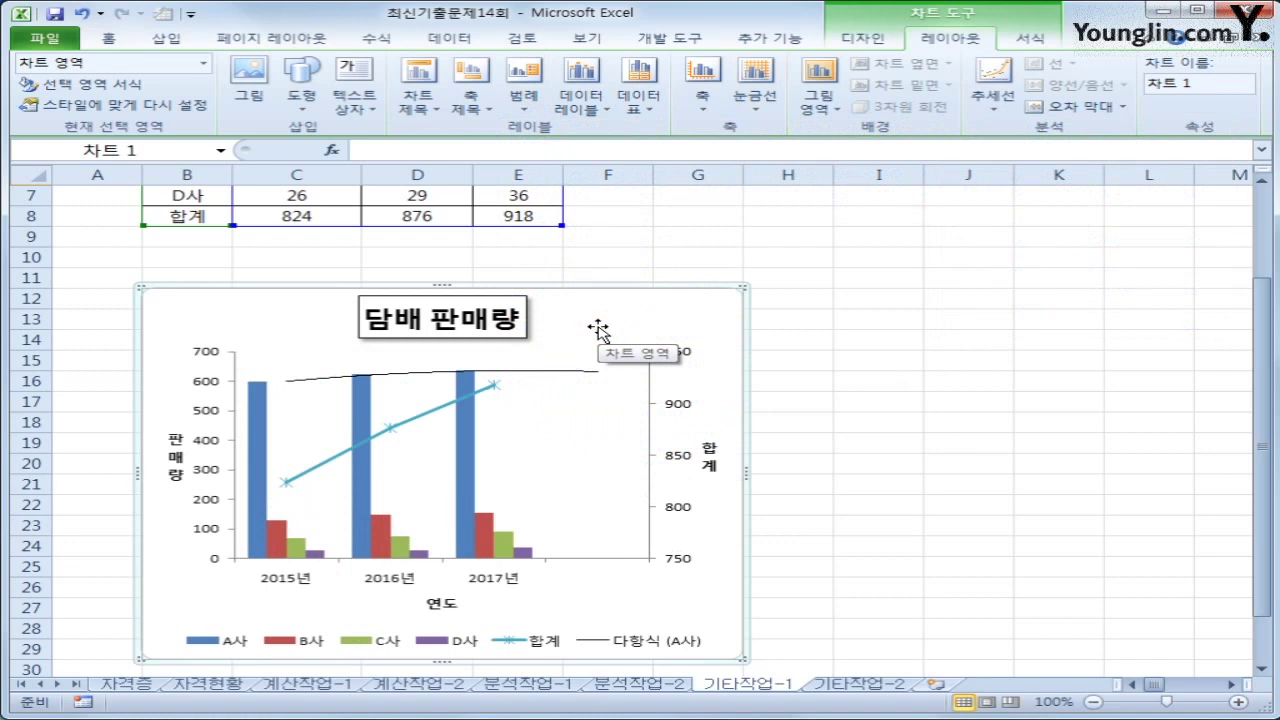
right_click(508, 645)
click(598, 431)
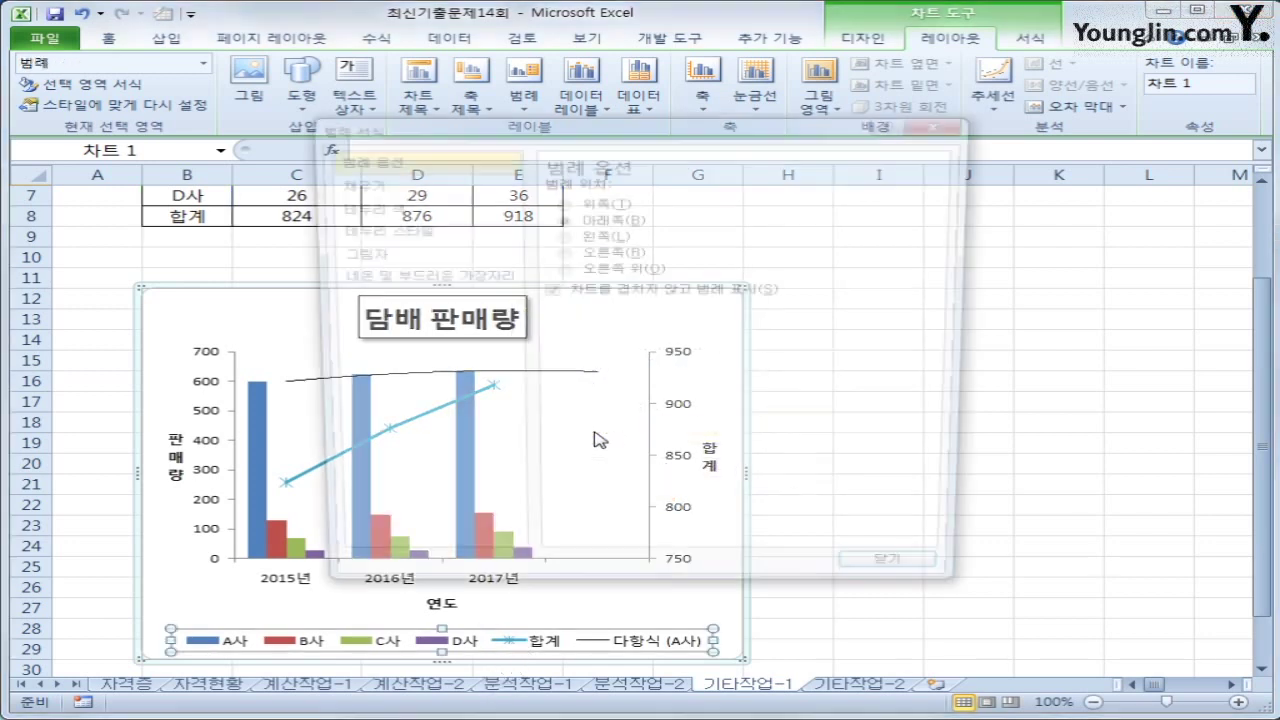
click(432, 206)
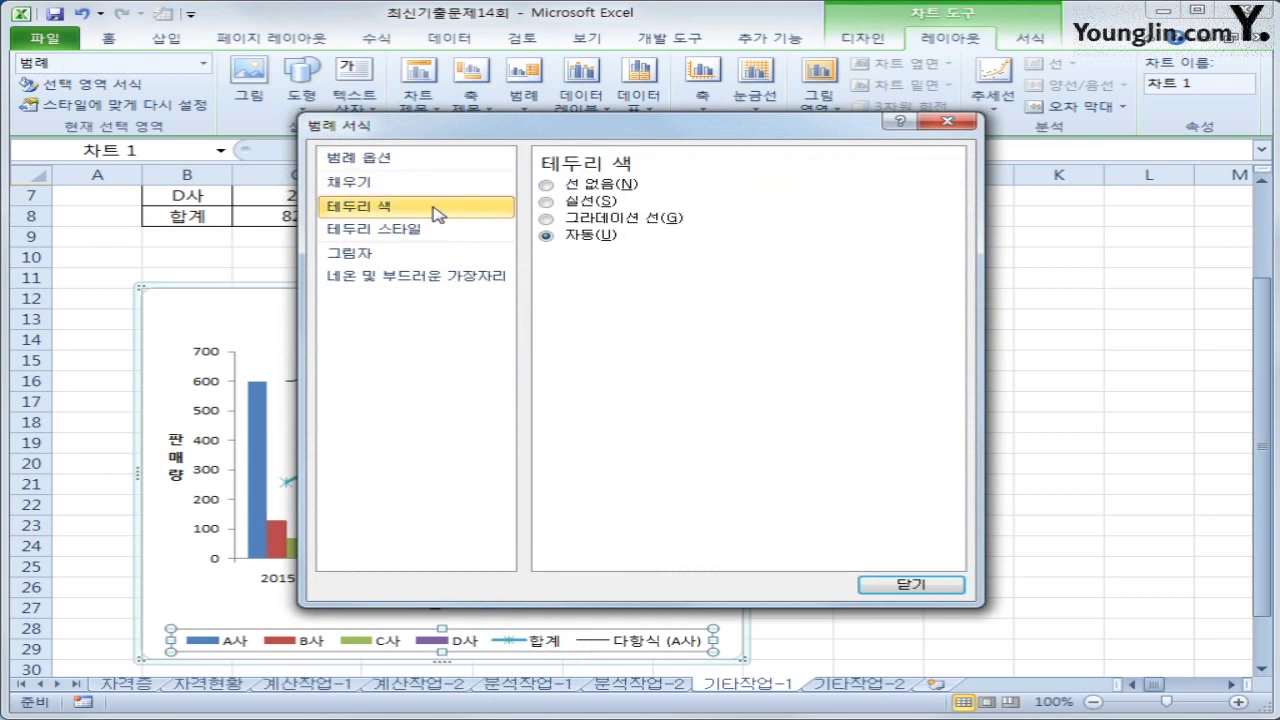
click(603, 201)
click(650, 258)
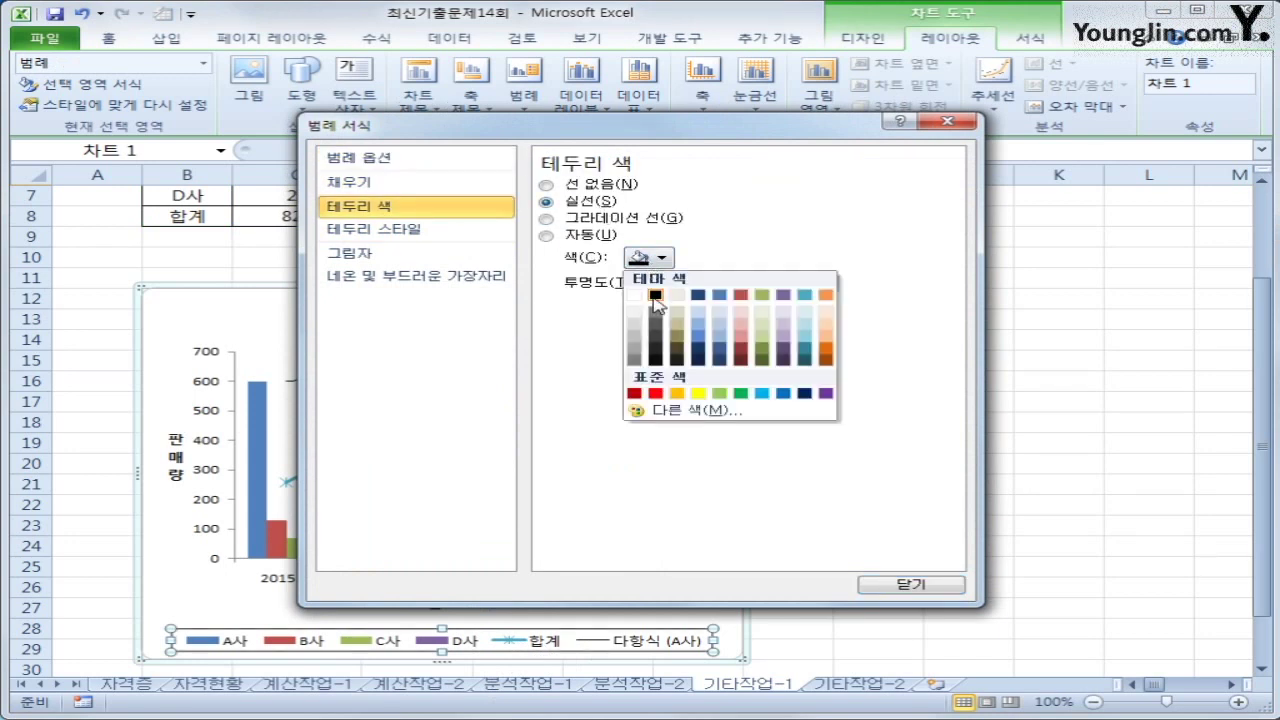
click(655, 296)
click(910, 585)
click(985, 613)
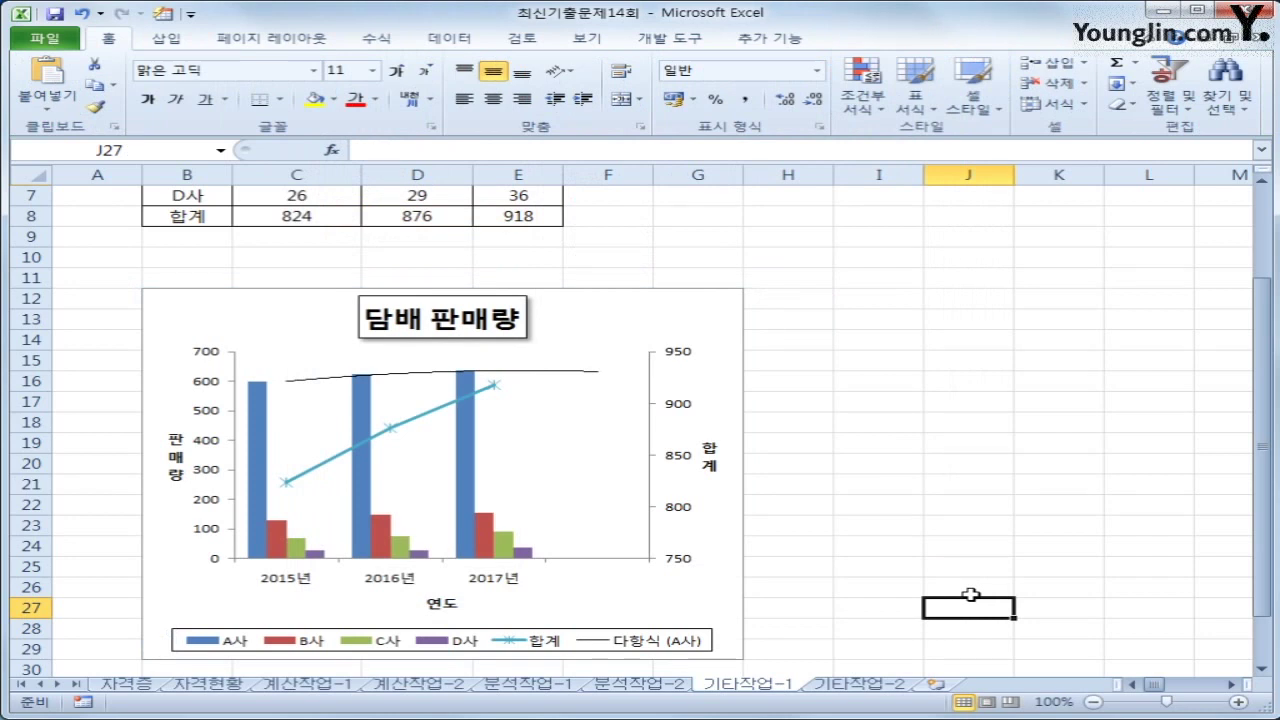
On the 기타작업-2 sheet, make the 결제하기 button's click event open the form with the code 결제화면.Show
click(862, 685)
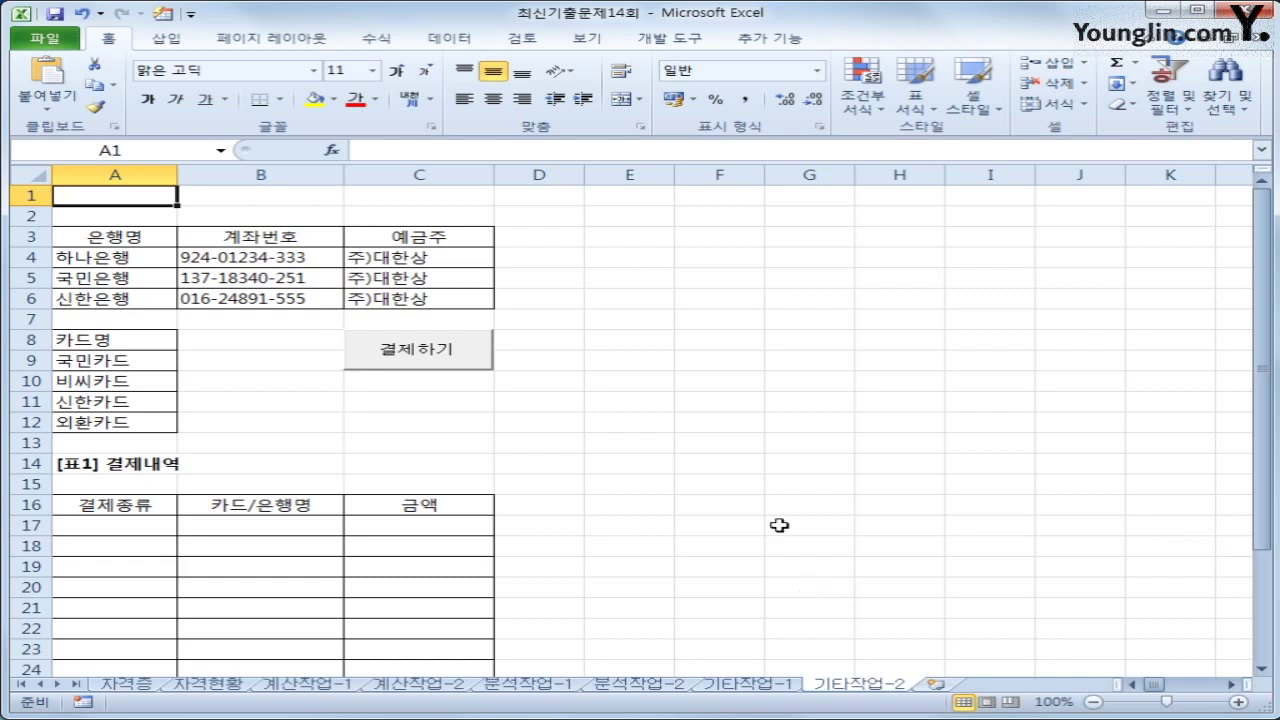
click(758, 277)
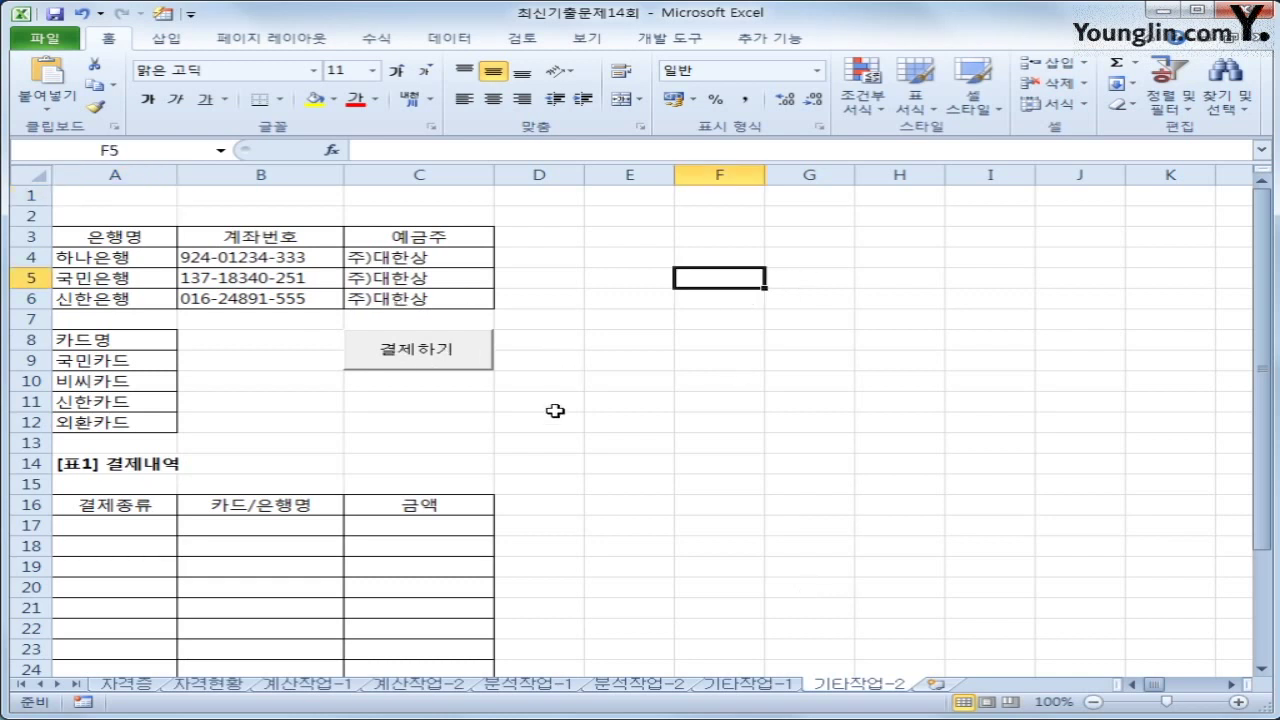
click(662, 40)
click(492, 92)
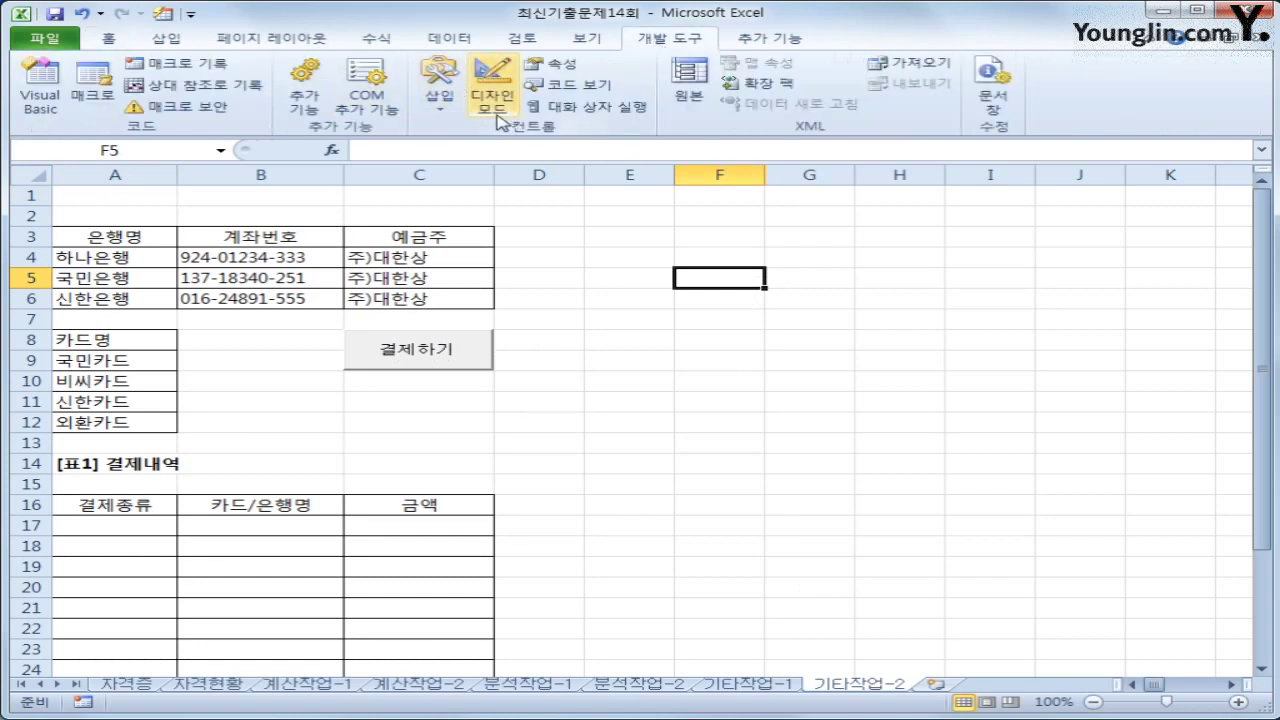
click(435, 360)
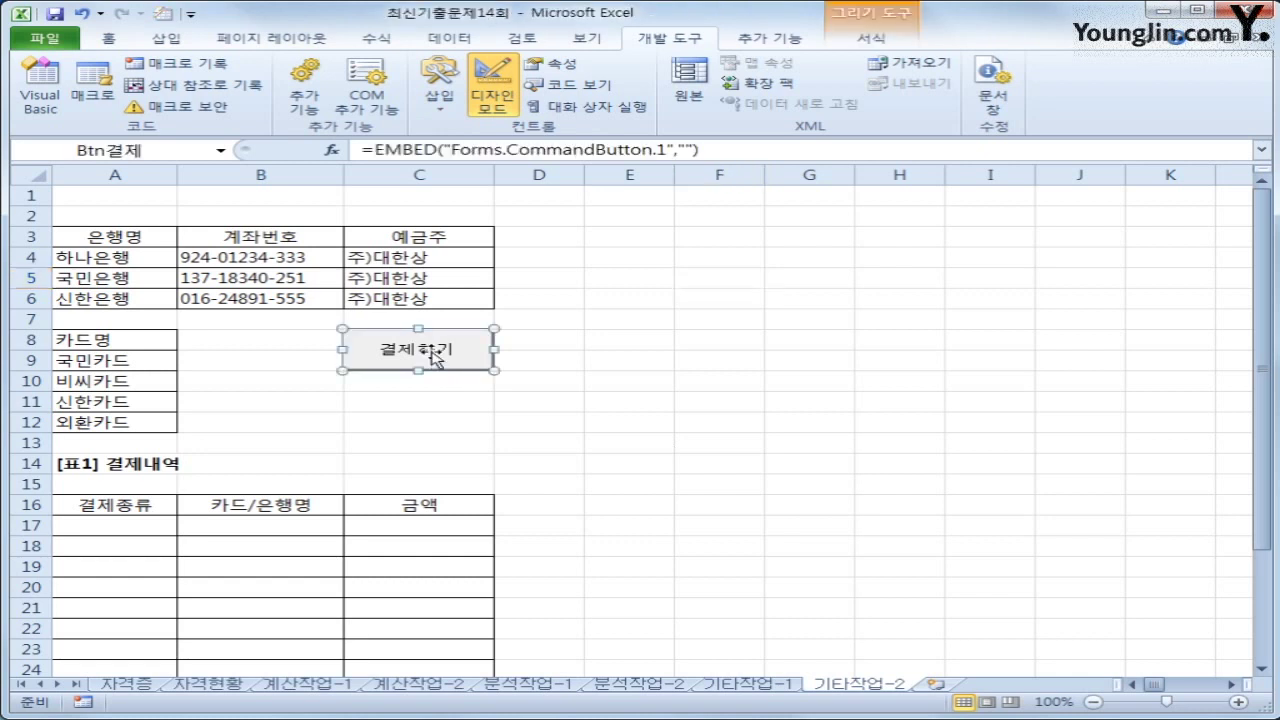
double_click(435, 360)
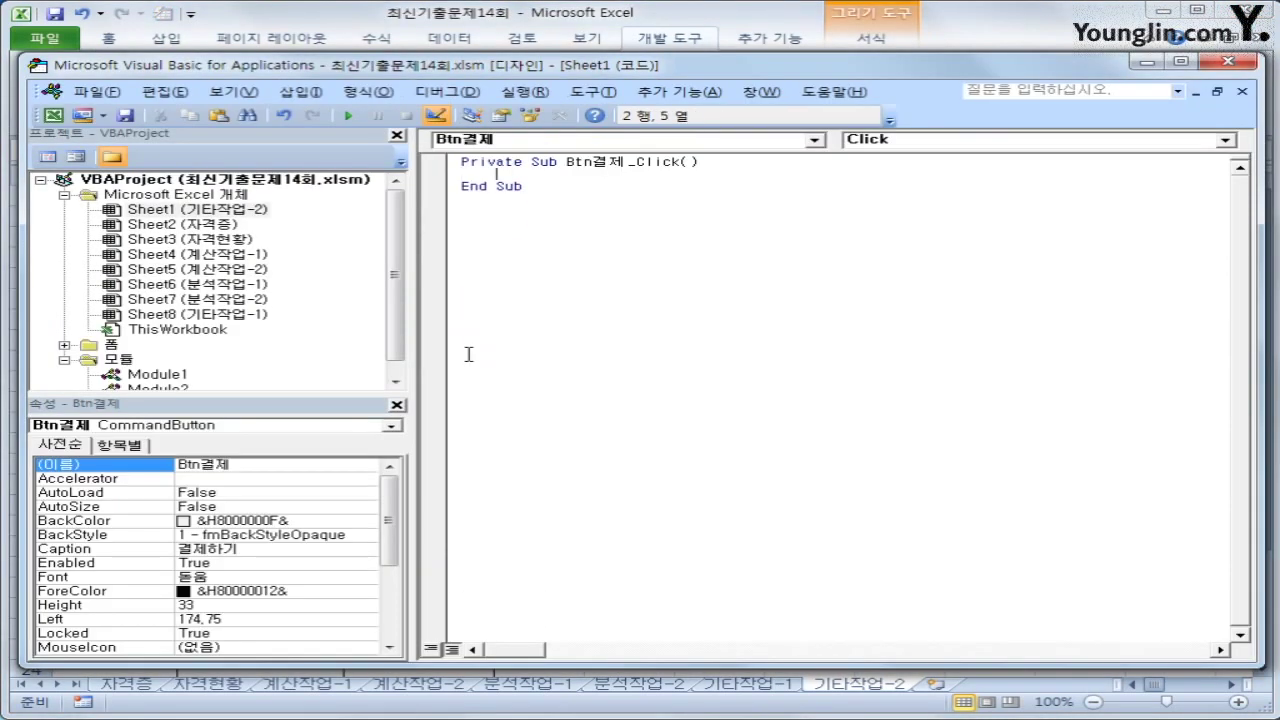
text(결제화면.Show)
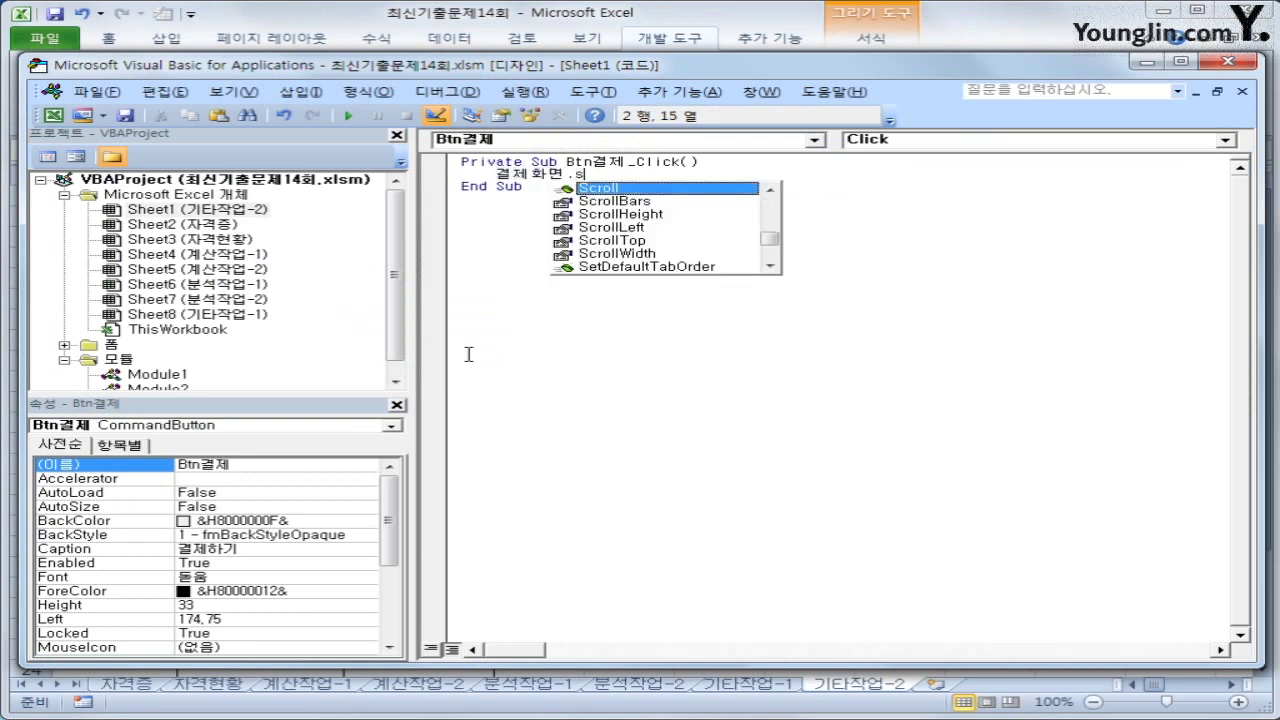
key(Down)
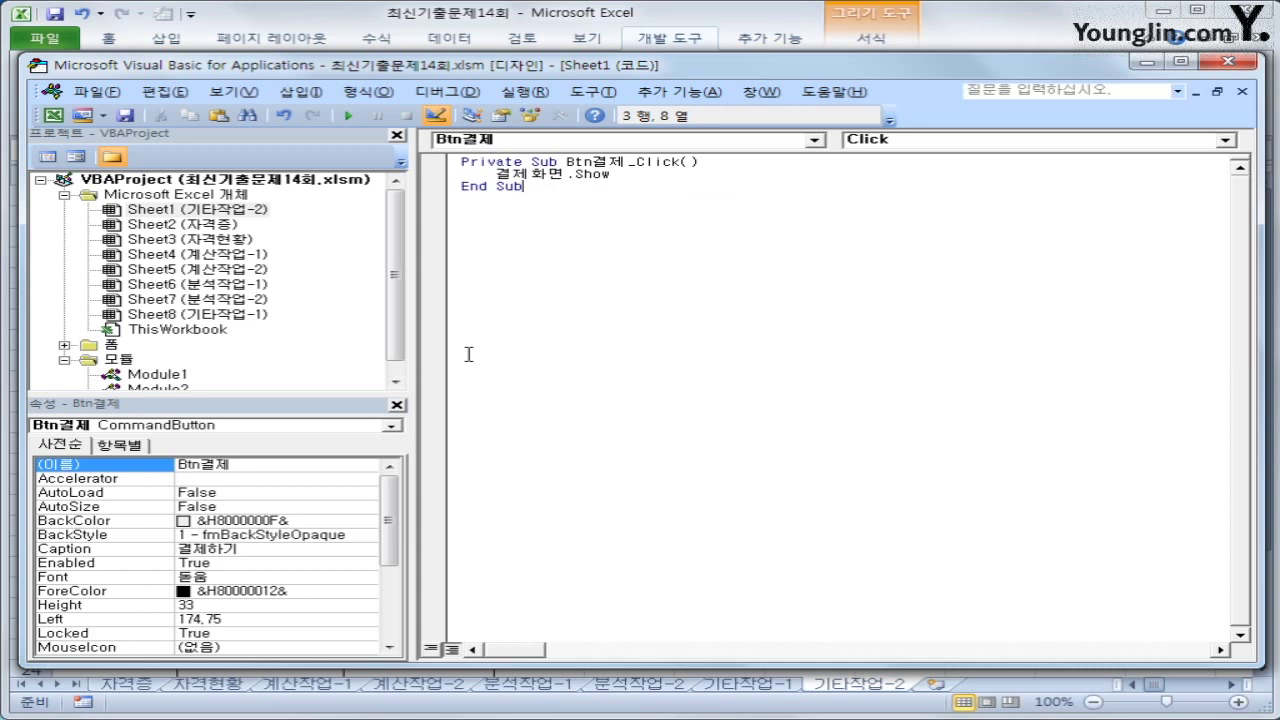
In the 결제화면 form's code, add a UserForm Initialize event that preselects the credit card option with Opt신용 = True
double_click(110, 350)
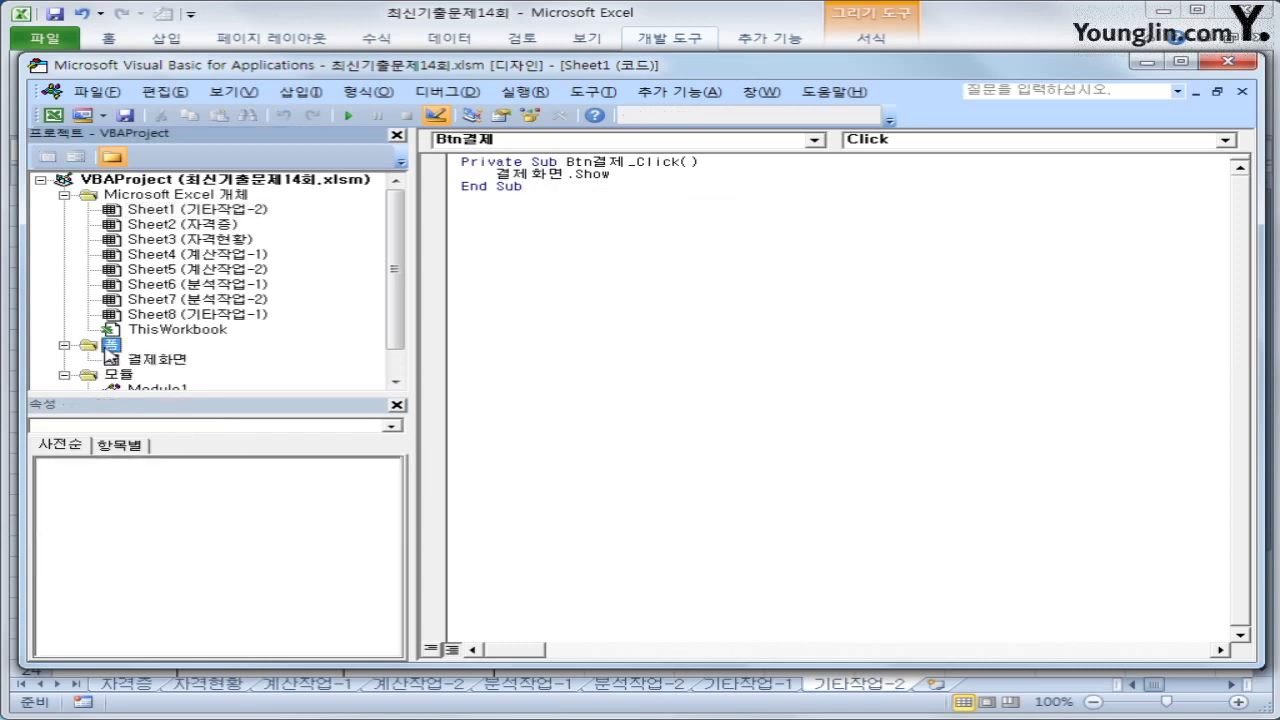
click(153, 362)
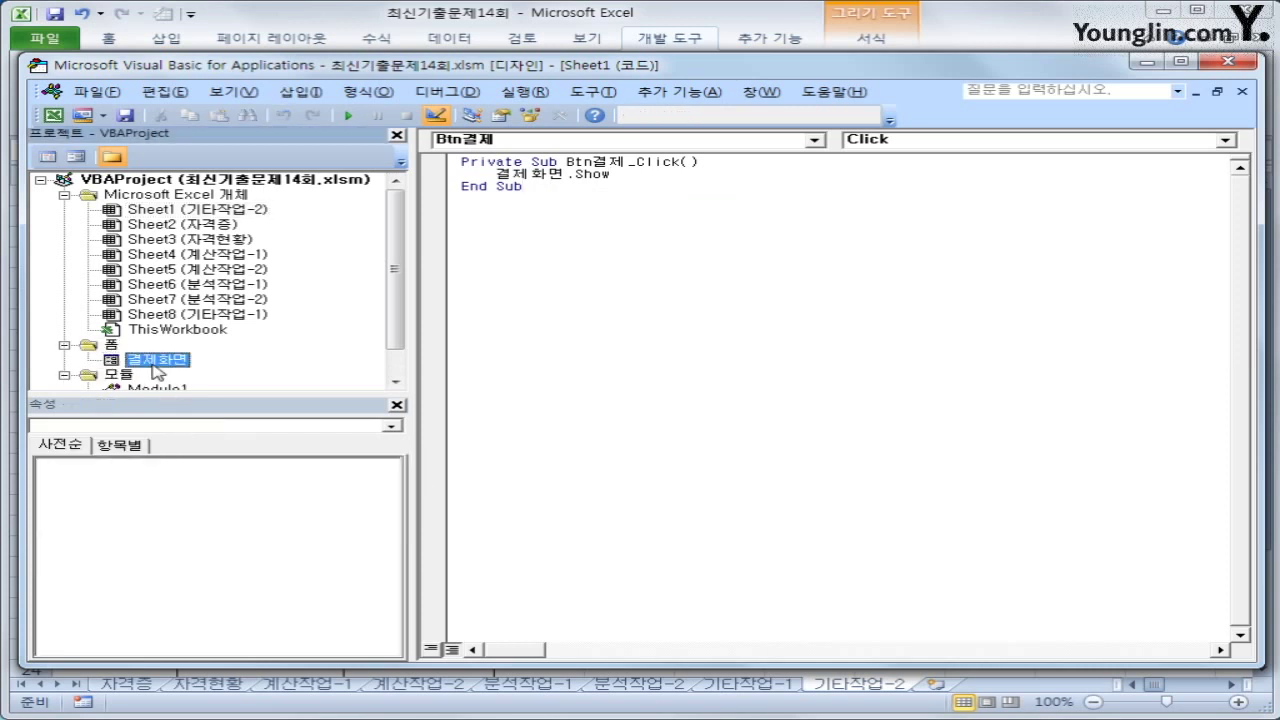
click(47, 157)
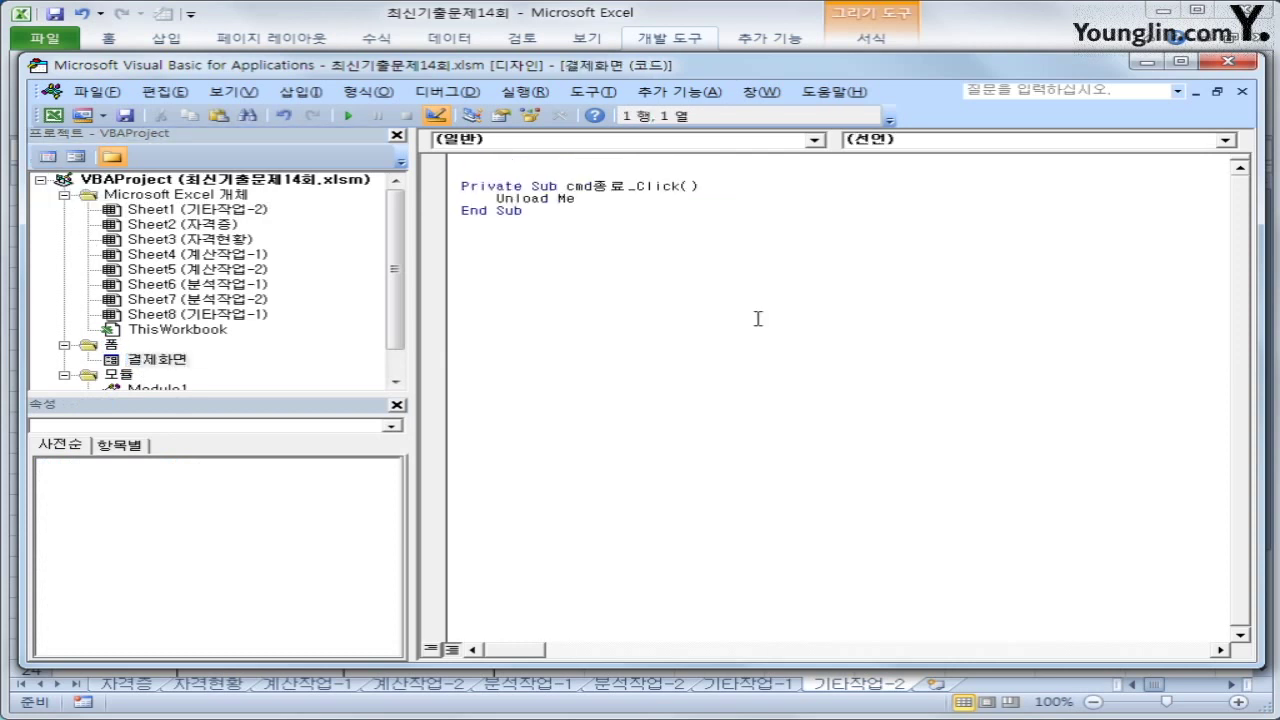
click(695, 145)
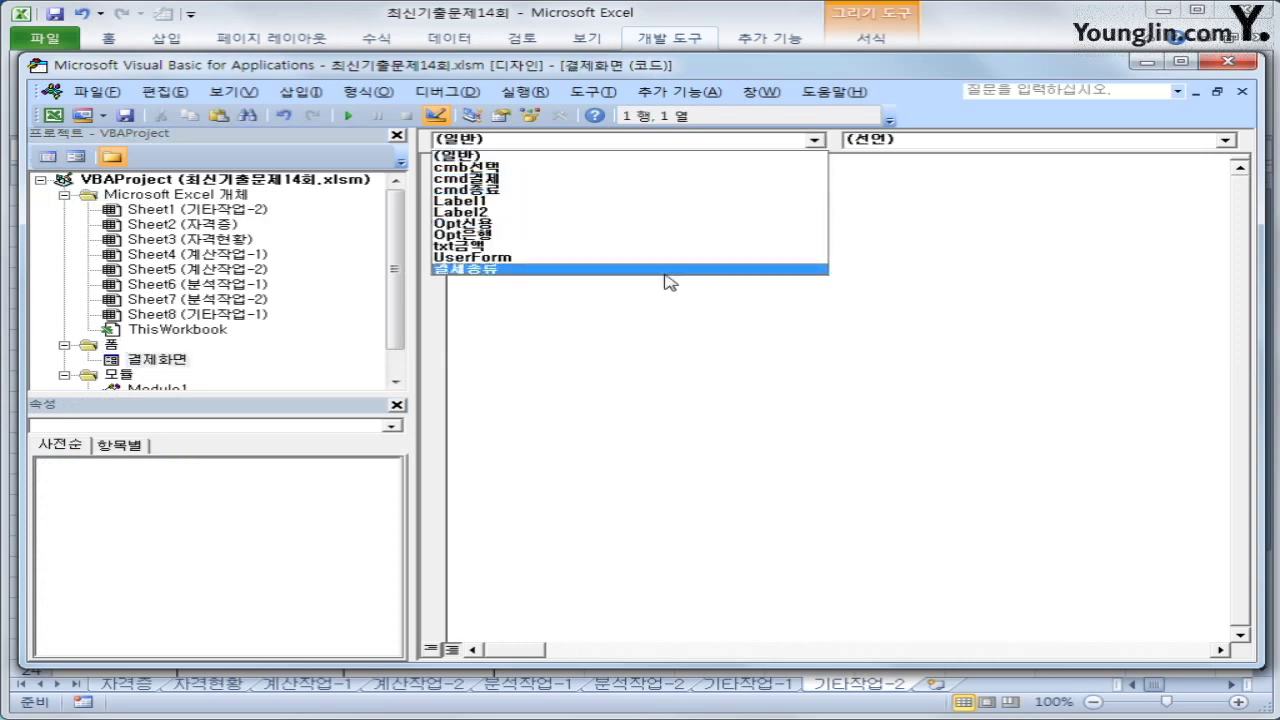
click(660, 258)
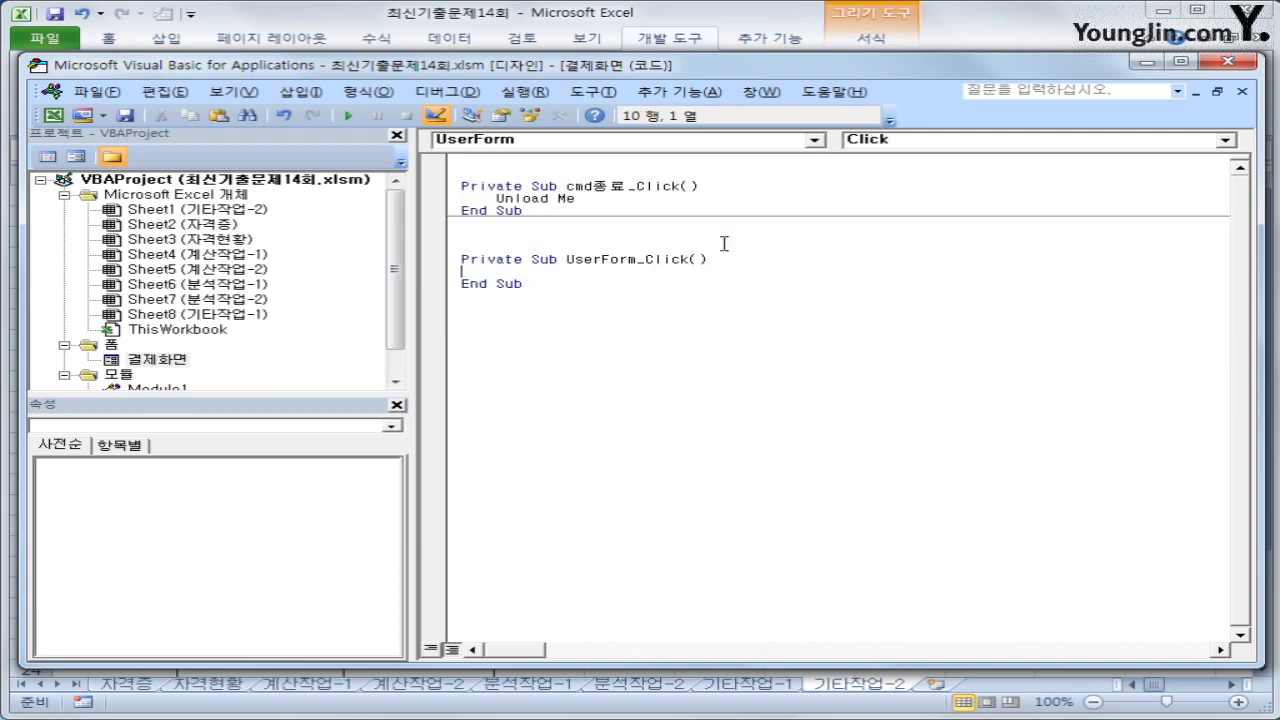
click(866, 142)
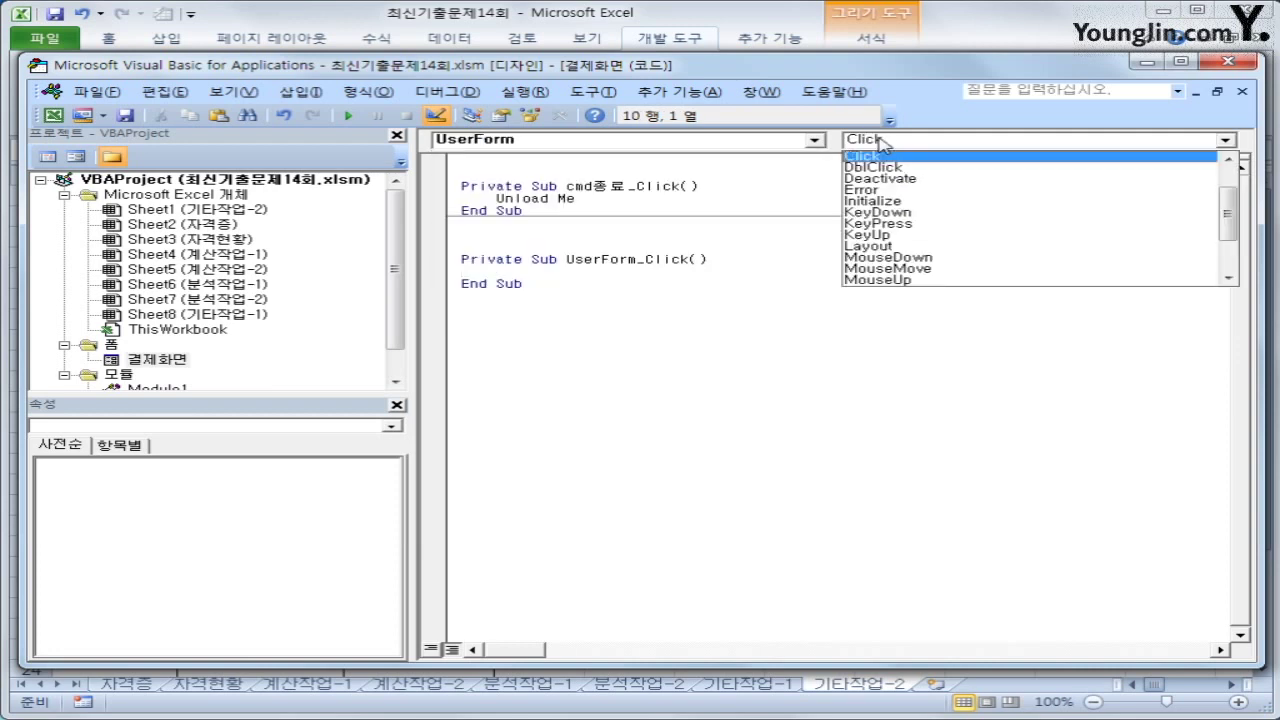
click(906, 201)
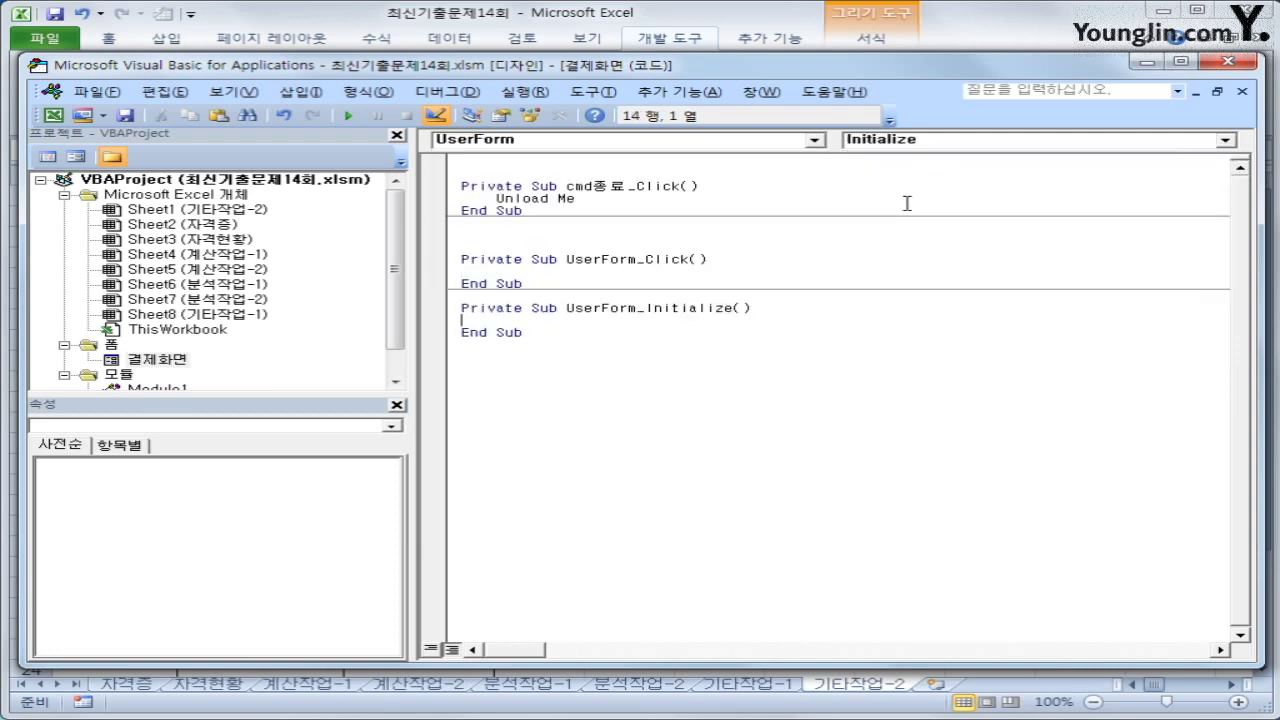
key(Tab)
text(opt신용=true)
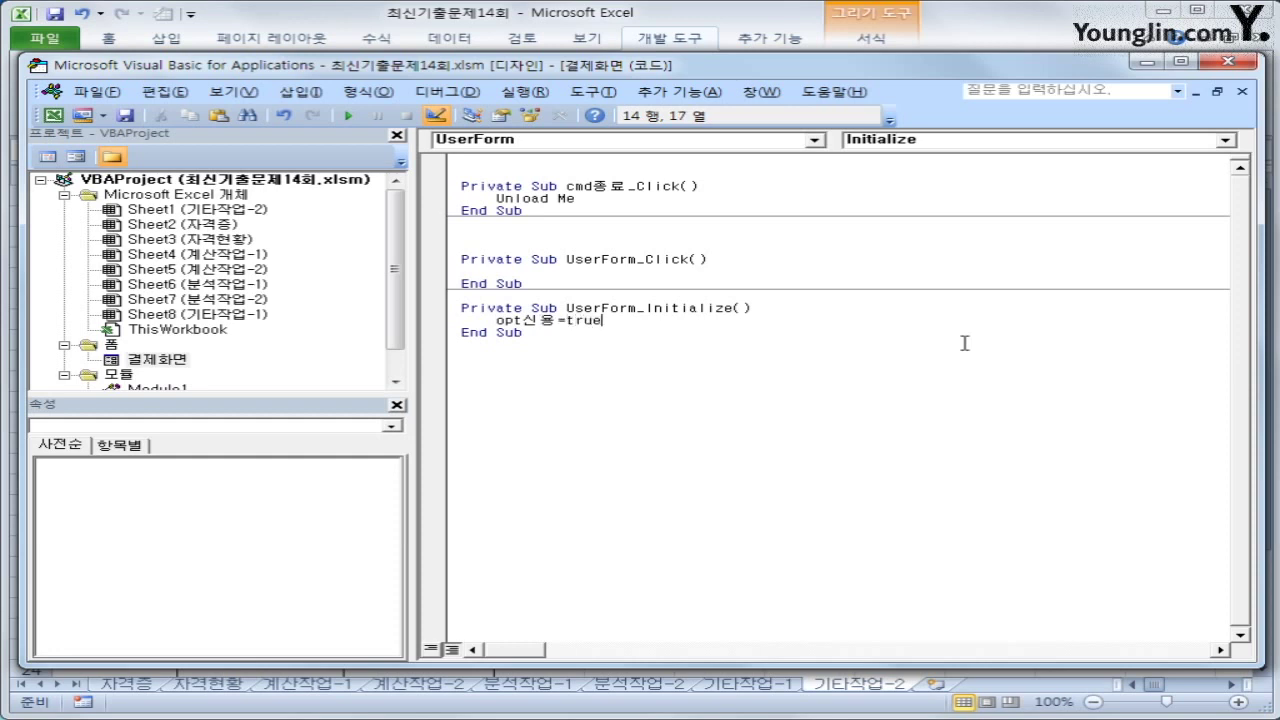
key(Down)
Examine the name of the 선택 combo box in the 결제화면 form design and return to the worksheet
double_click(124, 360)
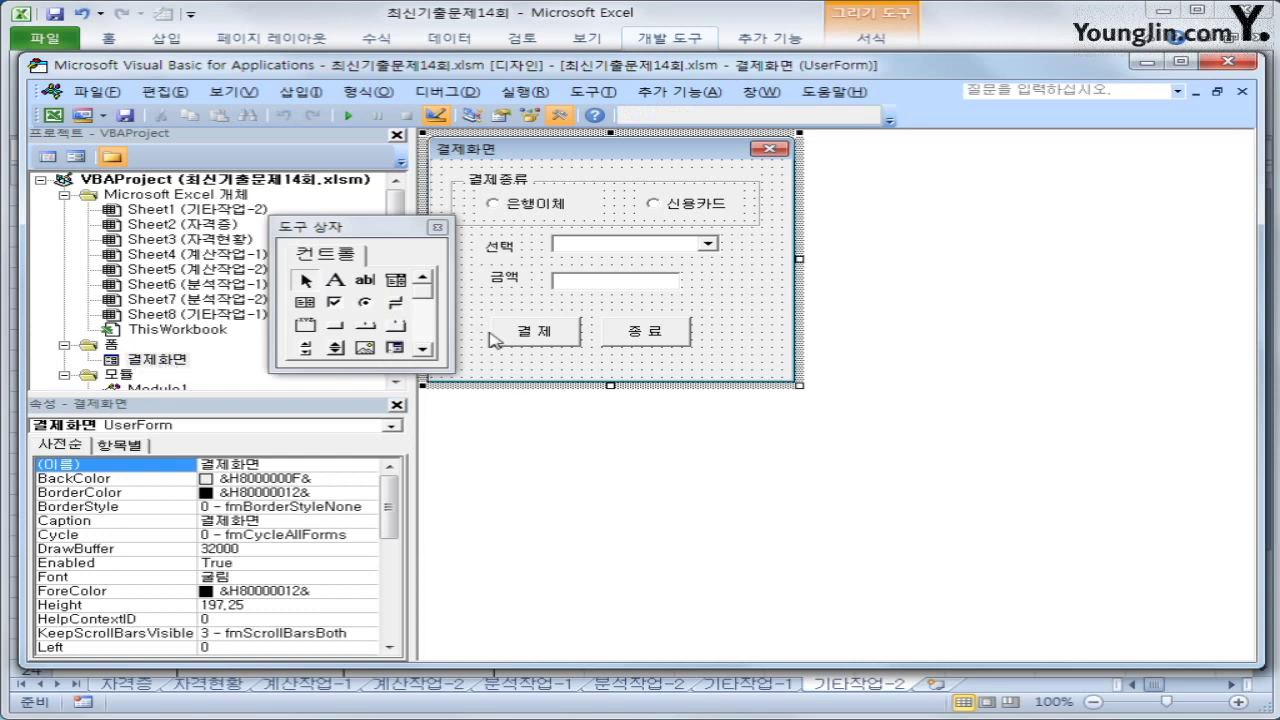
click(648, 248)
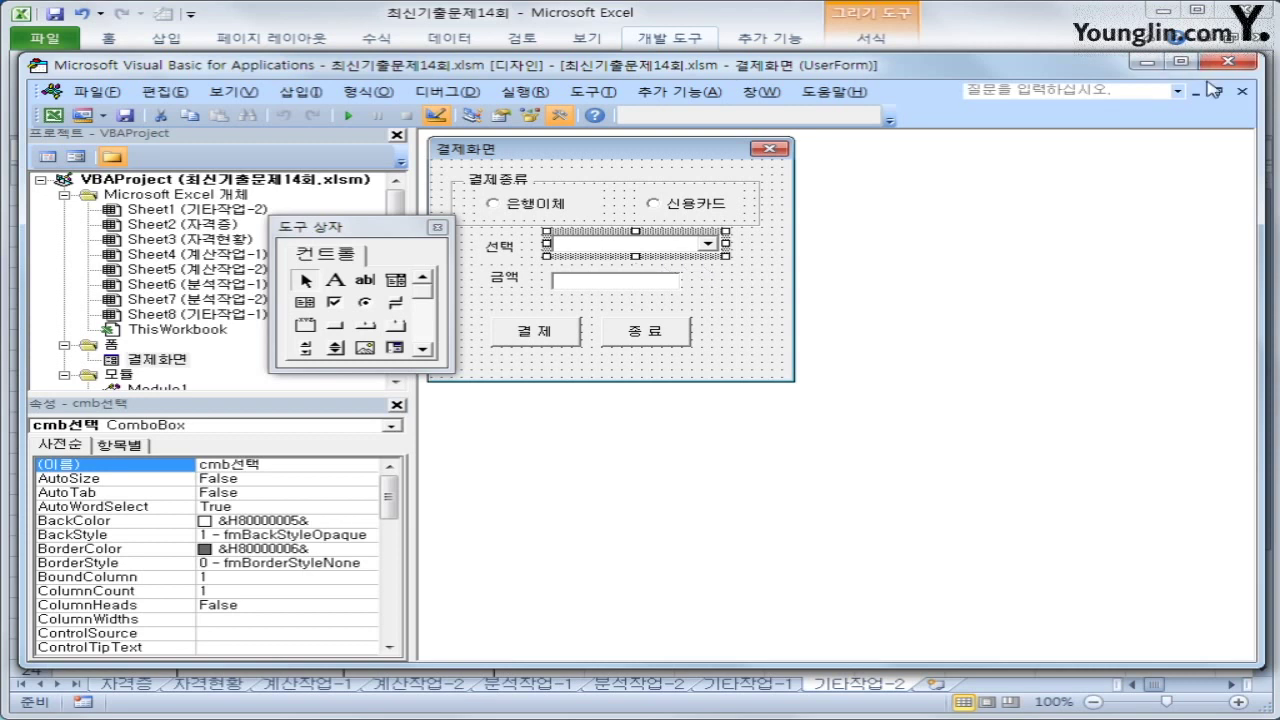
click(1235, 68)
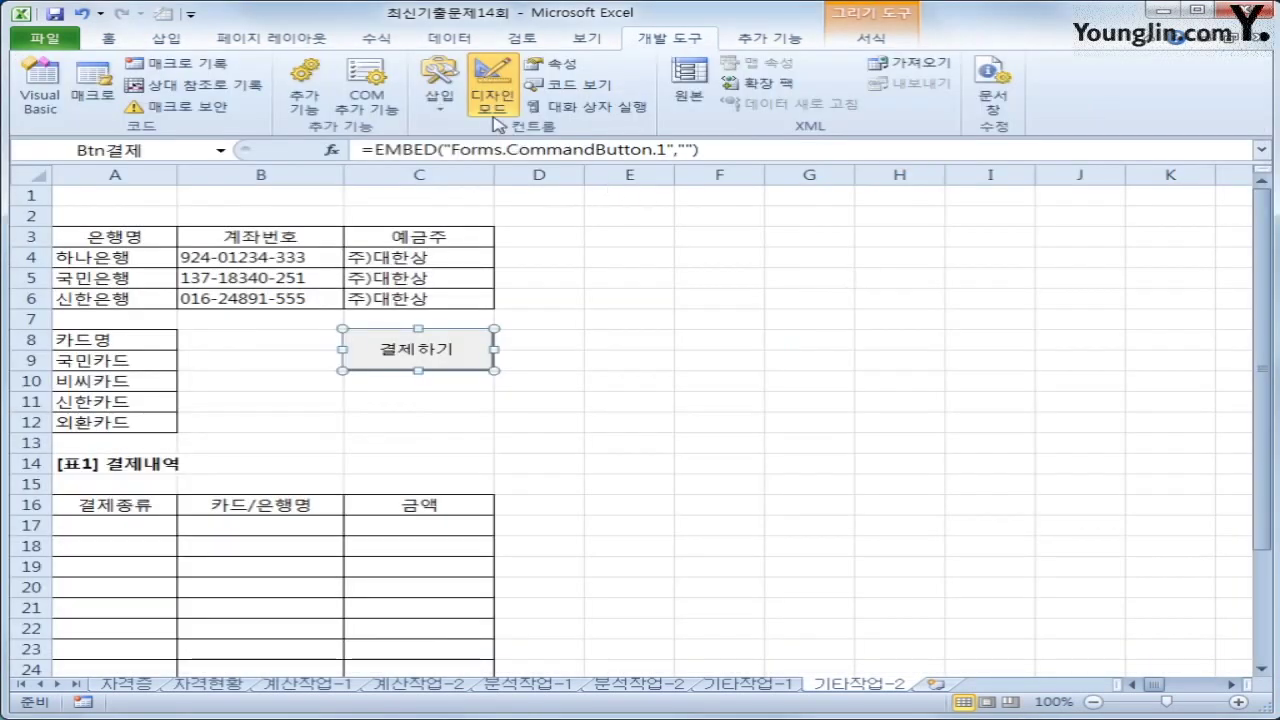
Turn off design mode on the 기타작업-2 sheet and open the payment form with 결제하기
key(Escape)
click(735, 442)
click(471, 366)
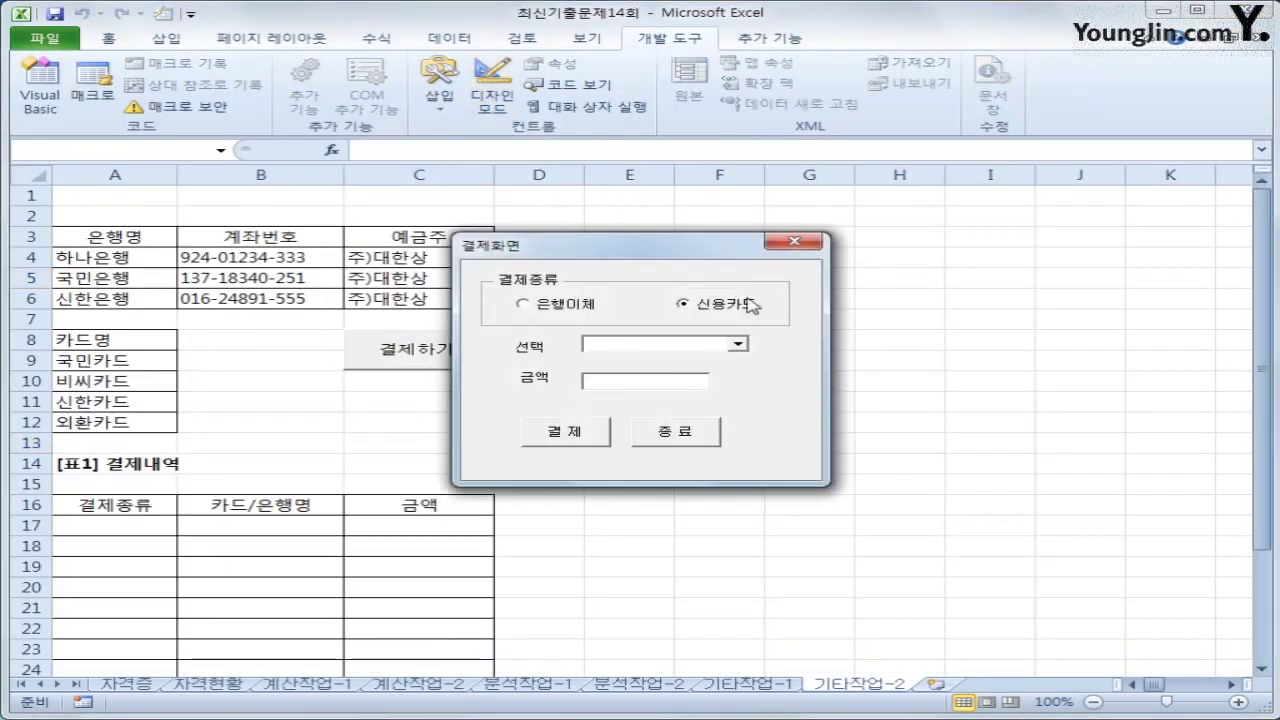
Test the 선택 list and the 은행이체 and 신용카드 options on the payment form, and close it with 종료
drag(700, 250, 1012, 300)
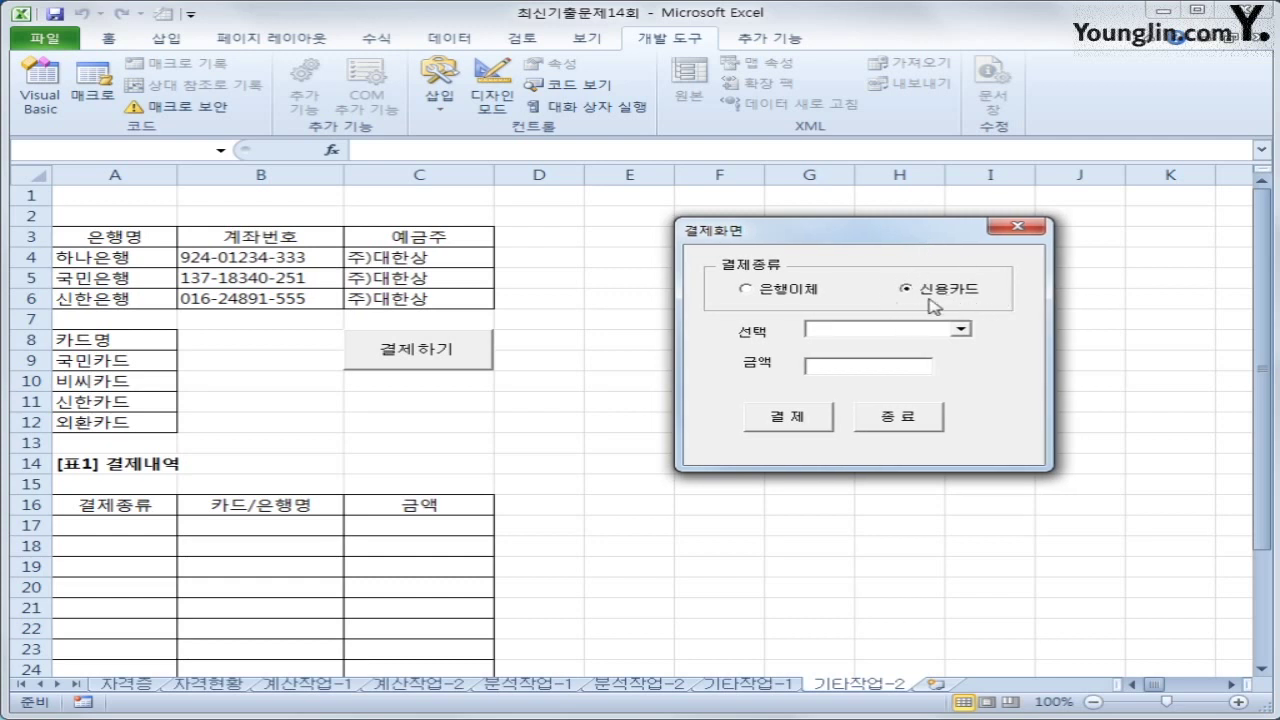
click(962, 330)
click(962, 330)
click(786, 291)
click(926, 293)
click(927, 415)
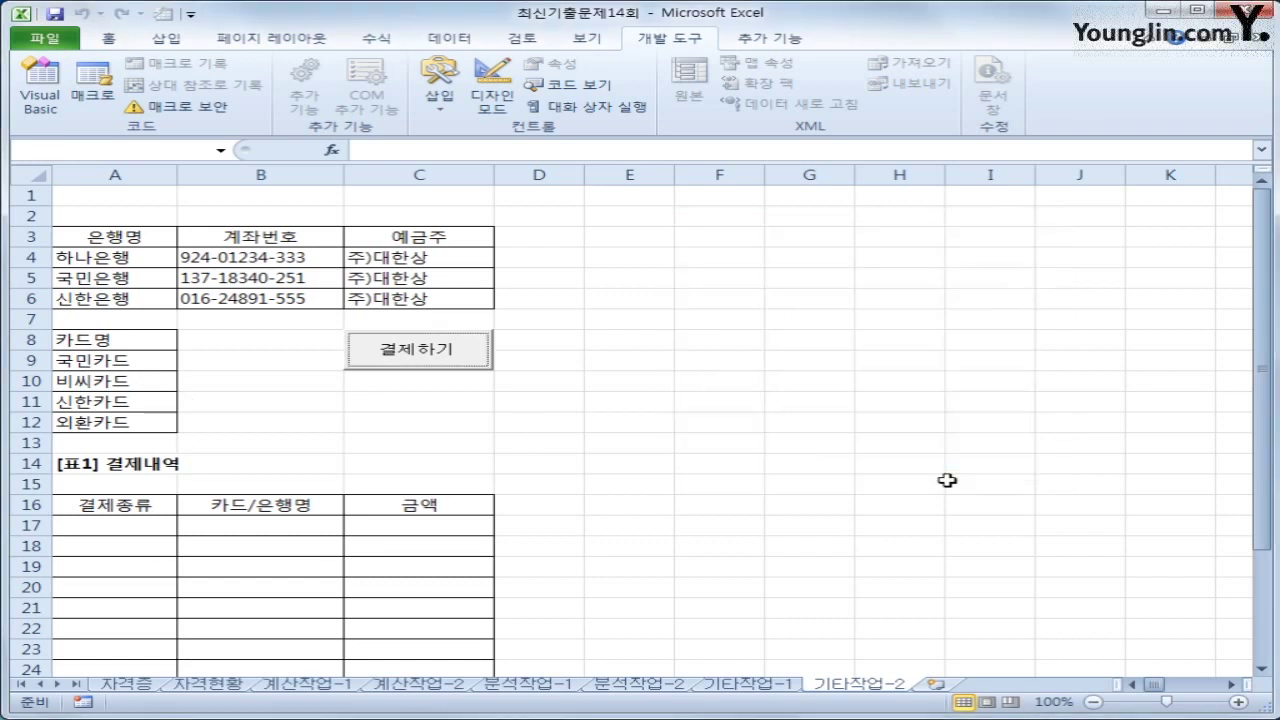
Reopen the form's code in the Visual Basic editor and create a DropButtonClick event procedure for the cmb선택 combo box
click(950, 482)
click(45, 95)
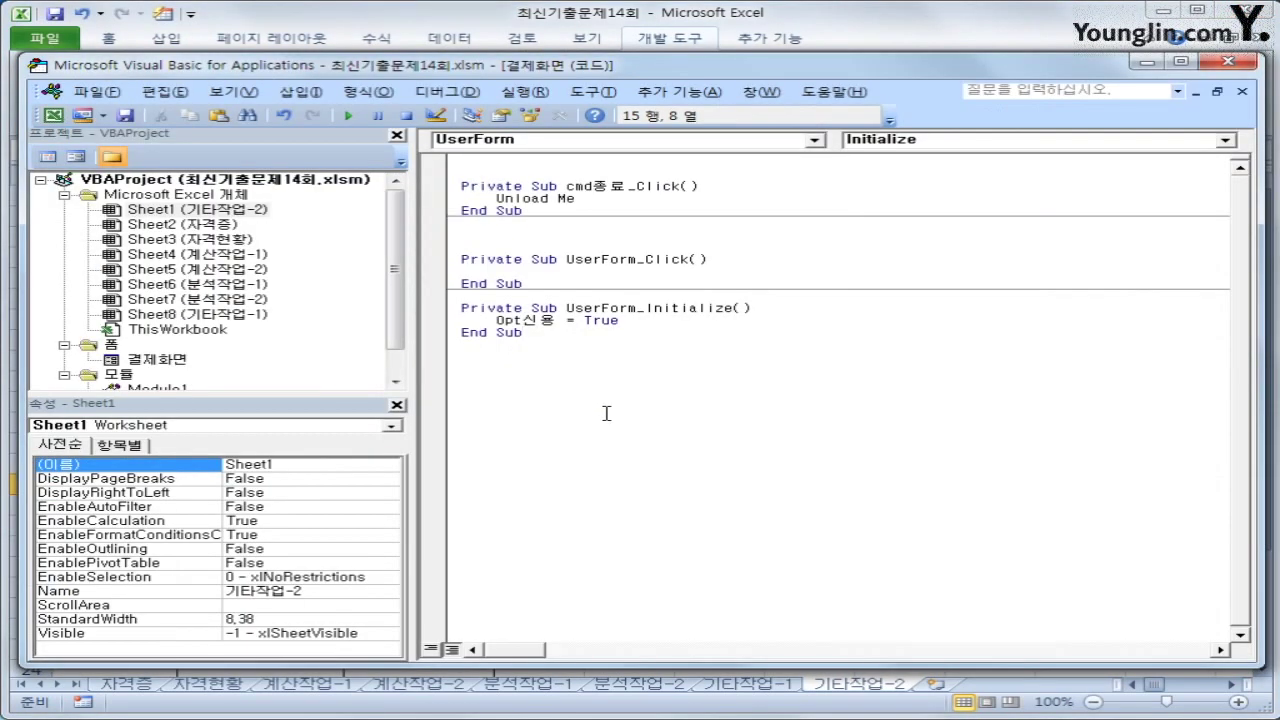
click(614, 143)
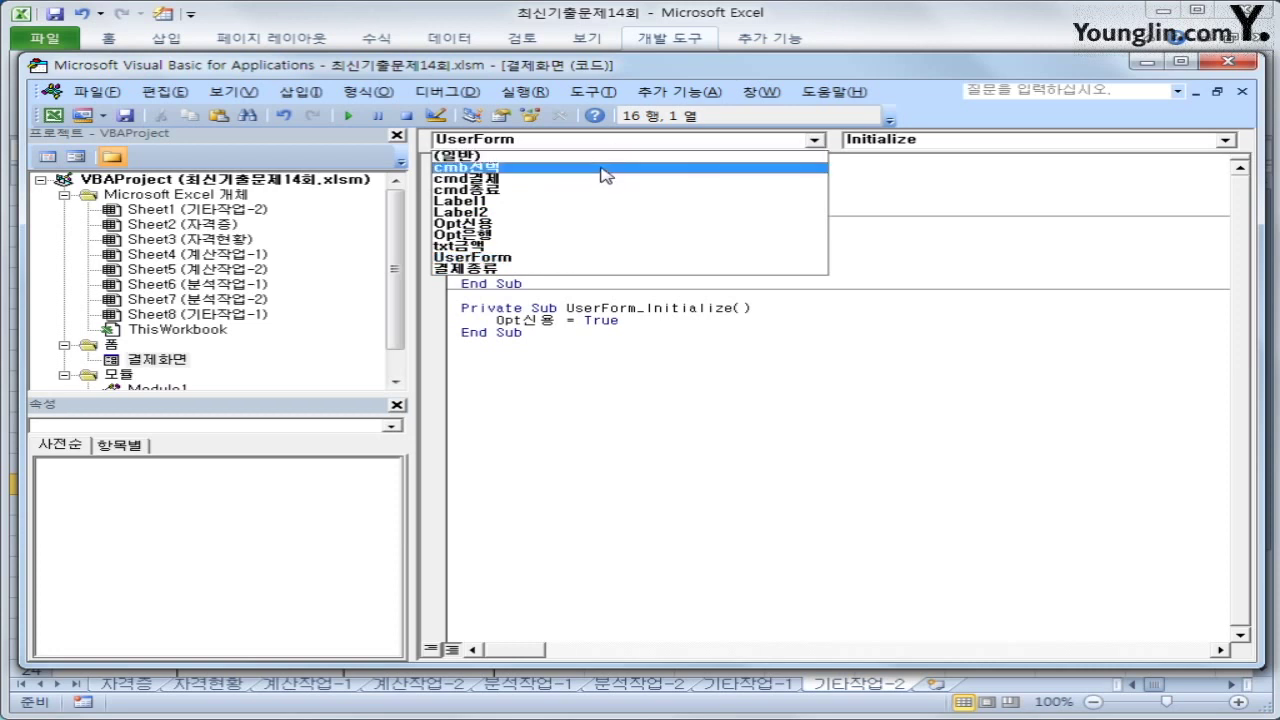
click(605, 167)
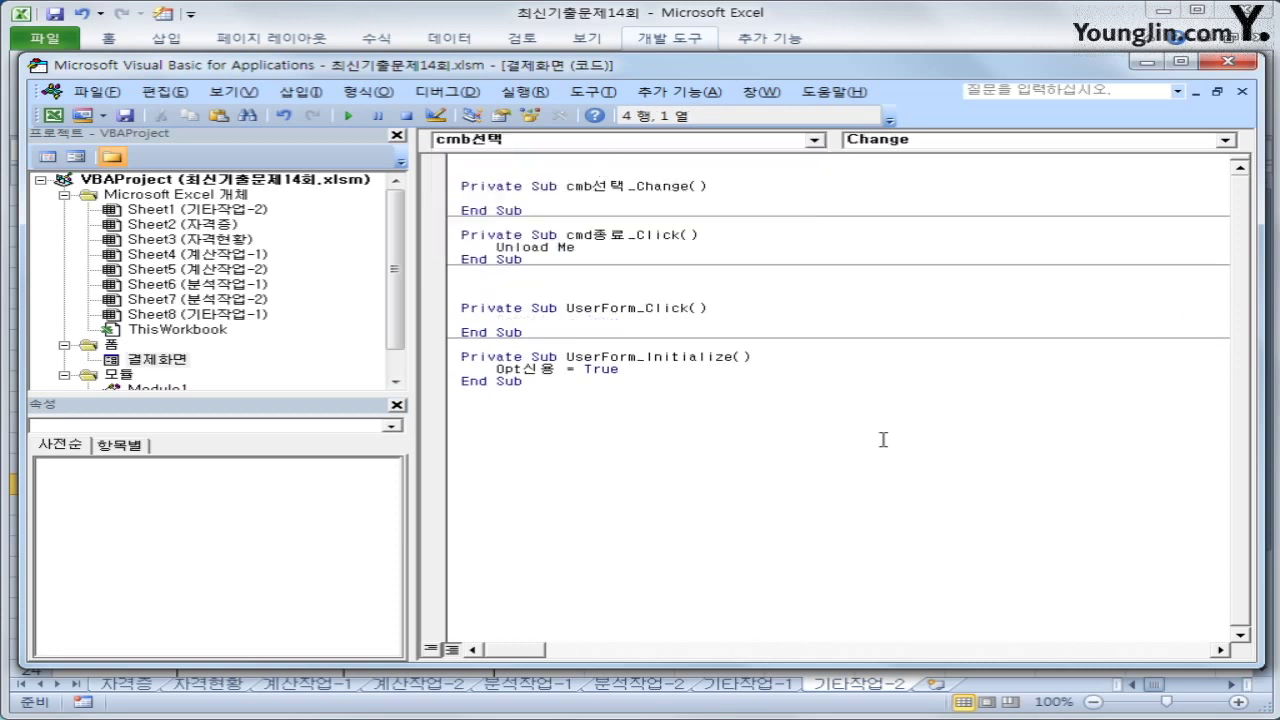
click(928, 148)
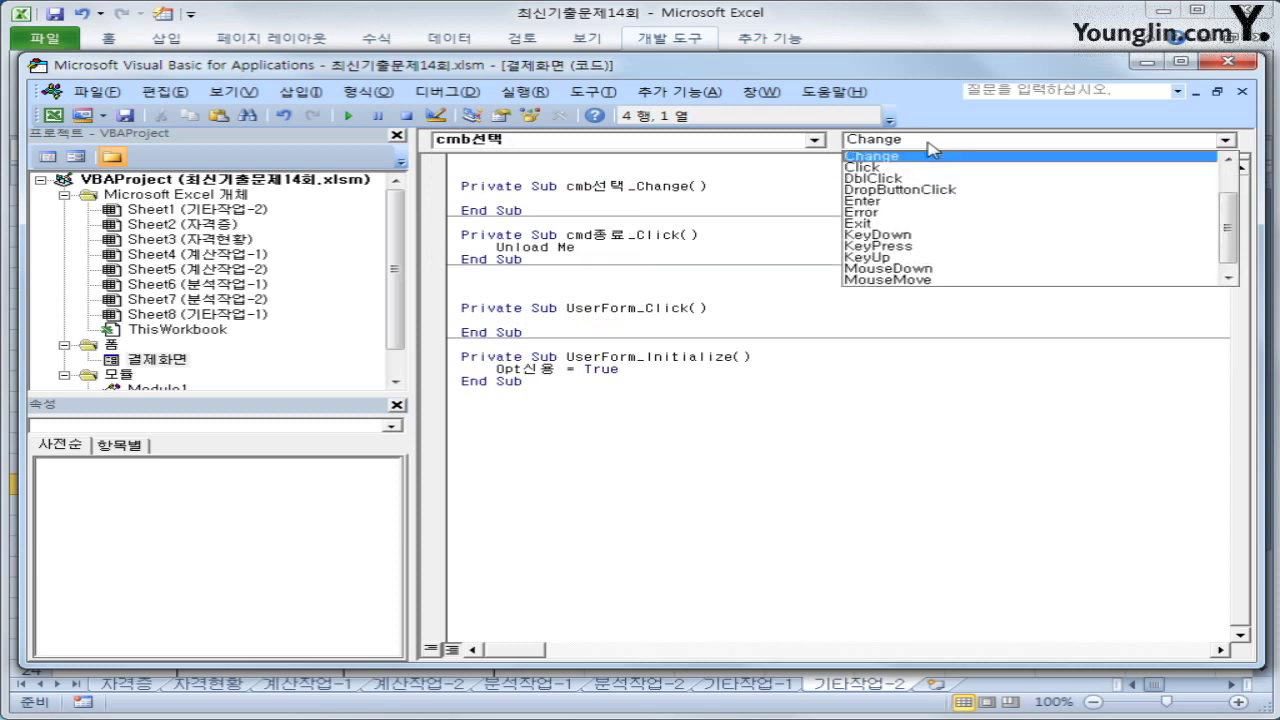
click(924, 190)
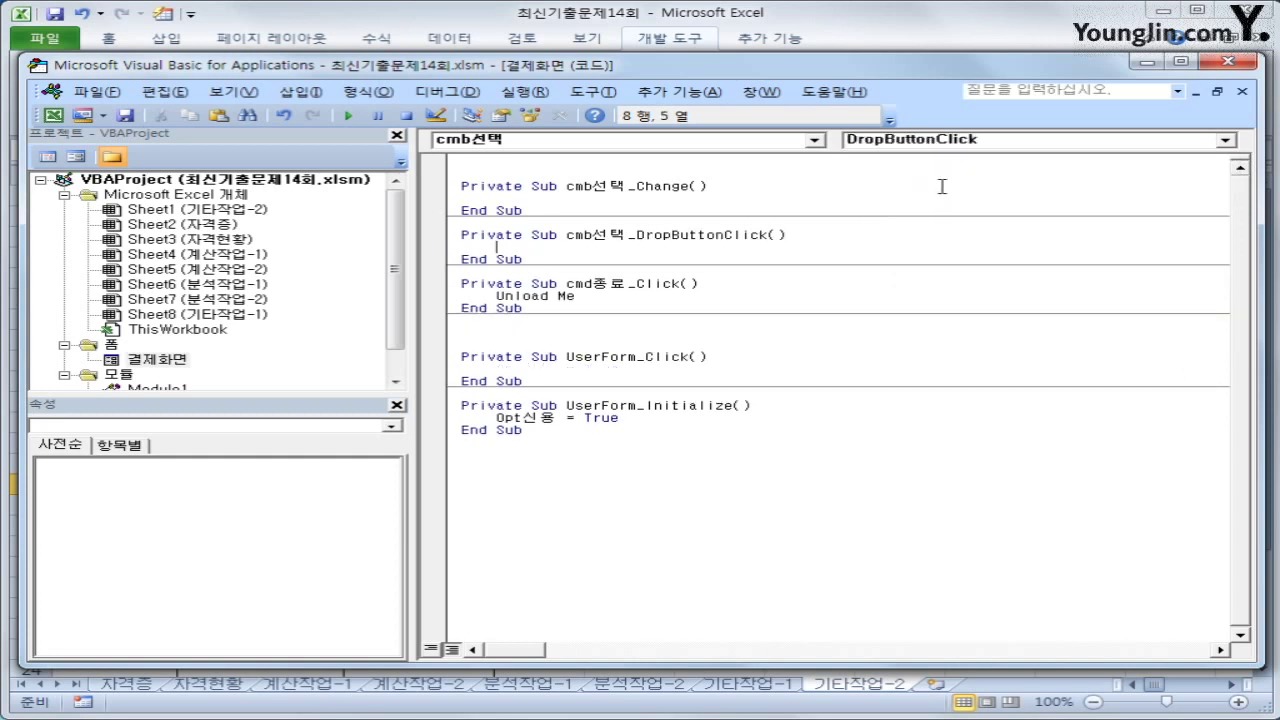
In cmb선택_DropButtonClick, add an If Opt은행 = True Then branch that sets cmb선택.RowSource to "A4:A6"
text(if opt은행 =)
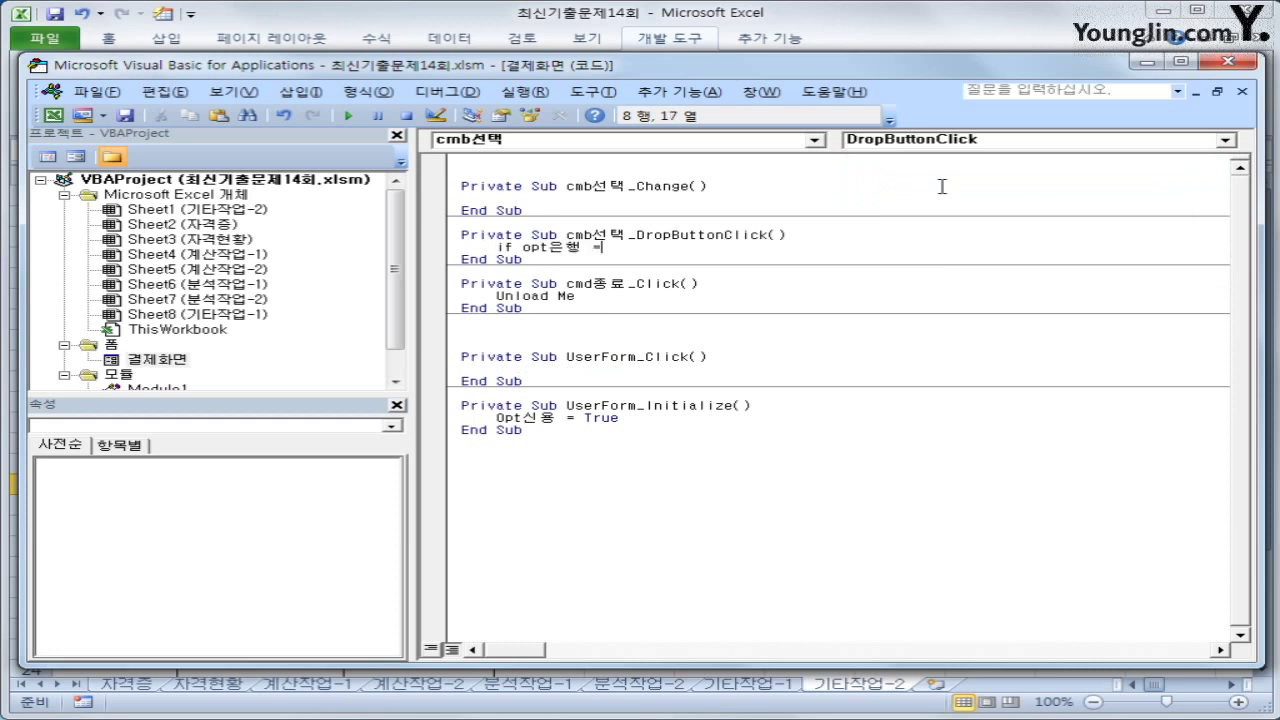
text( true then)
key(Return)
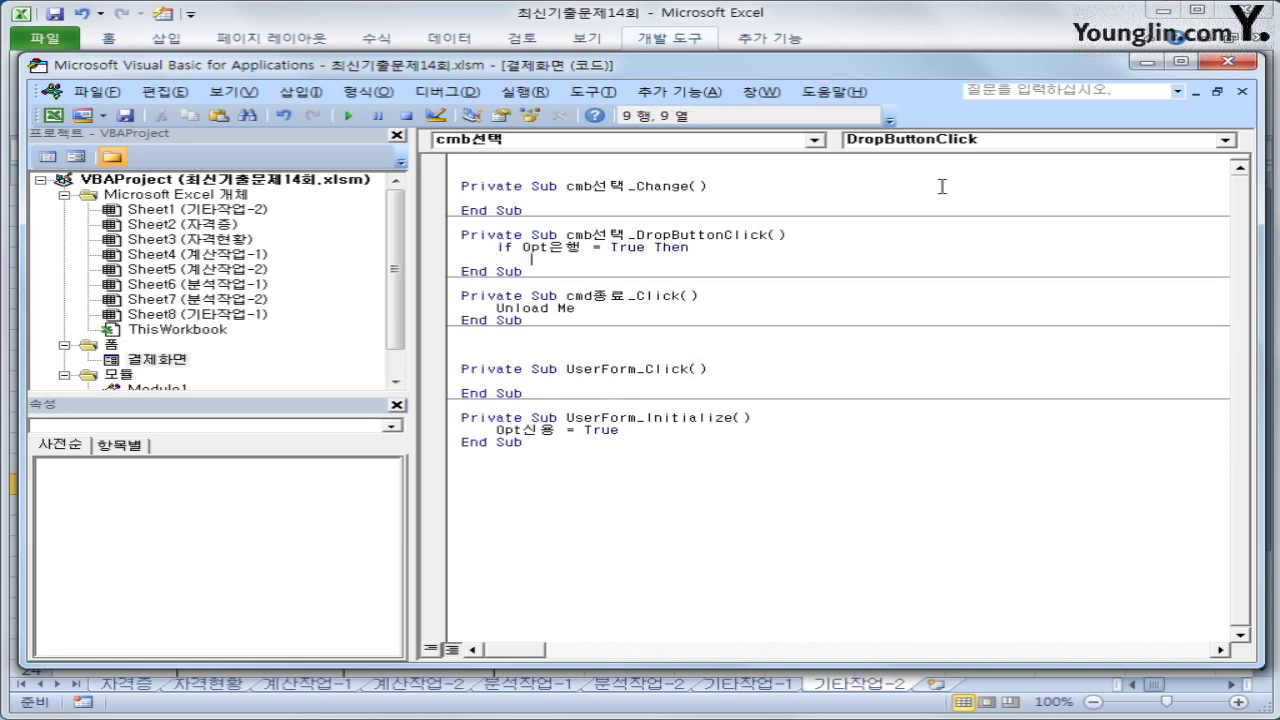
text(cmb선택.RowSource)
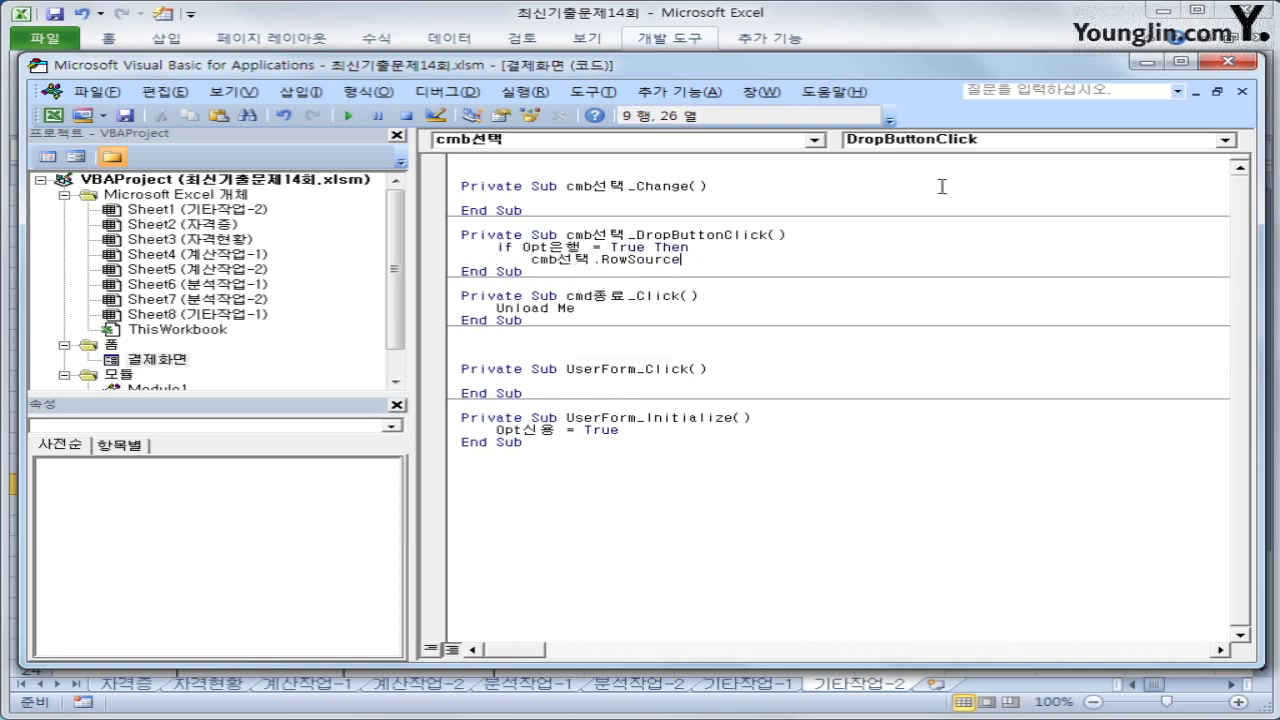
text( = "시)
text(4:A)
text(6")
key(Return)
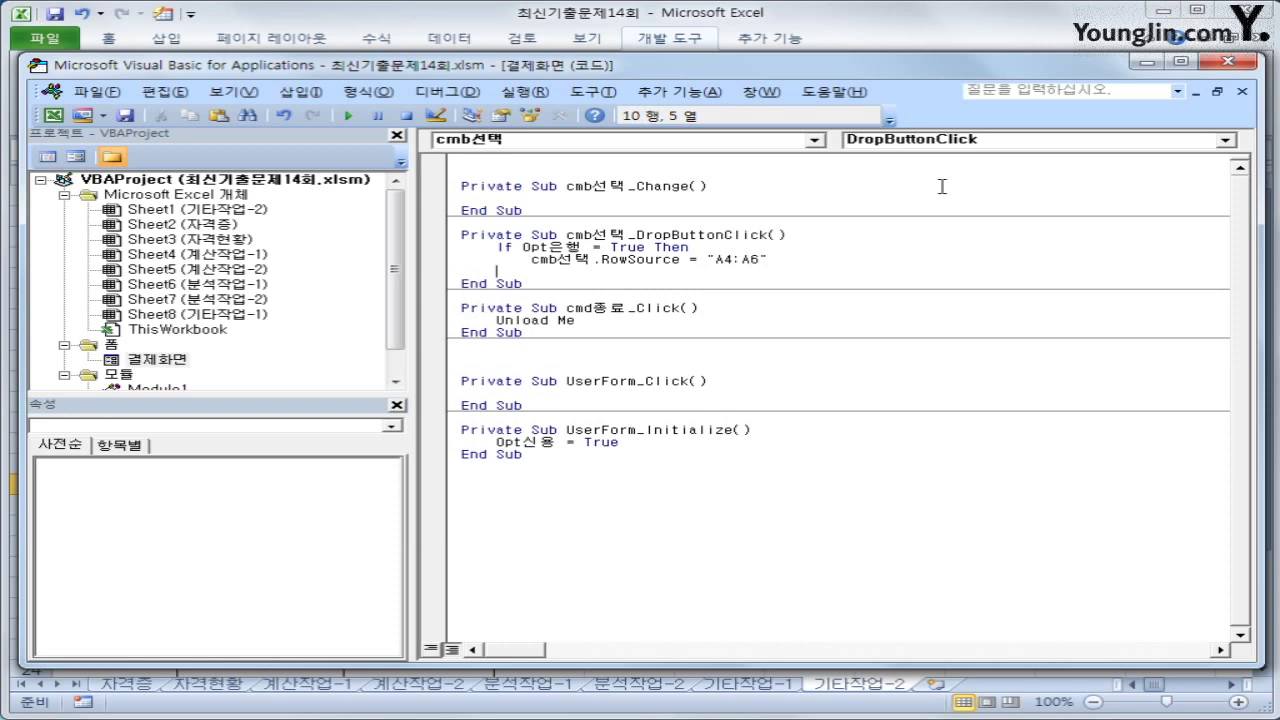
Add an Else branch that sets cmb선택.RowSource to "A9:A12" and finish the block with End If
key(BackSpace)
text(else)
key(Return)
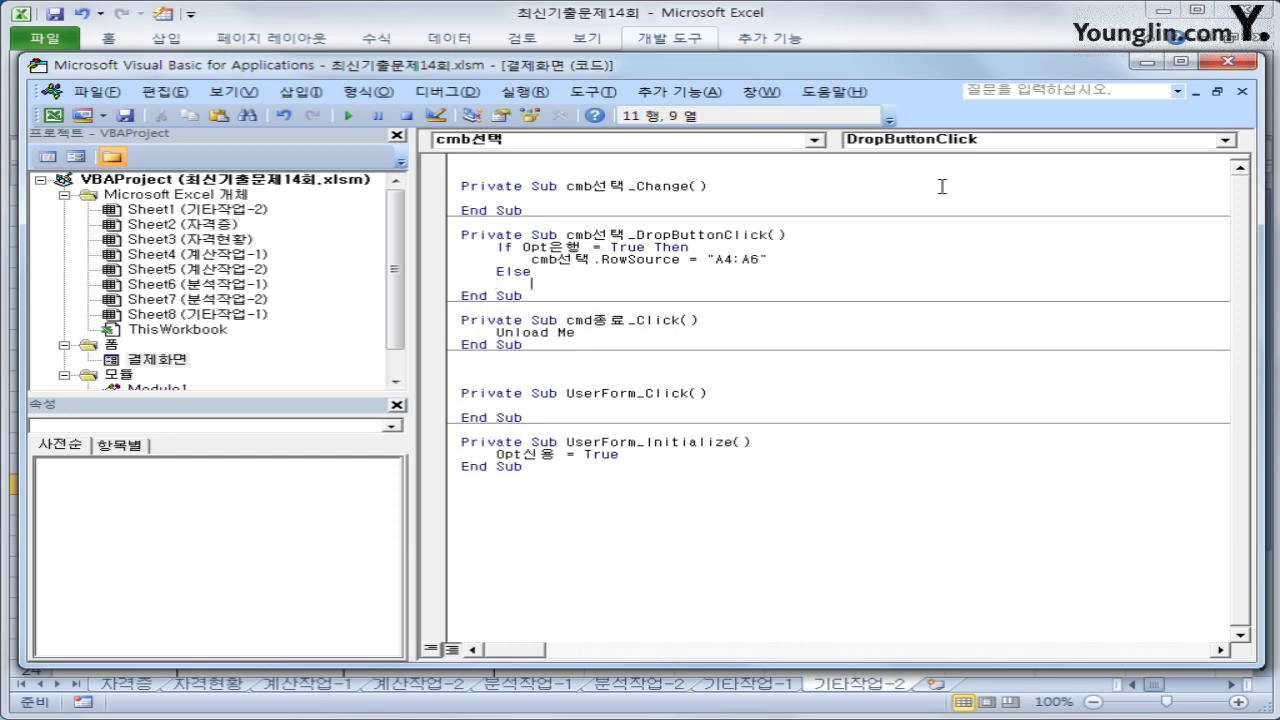
text(cmb선택.)
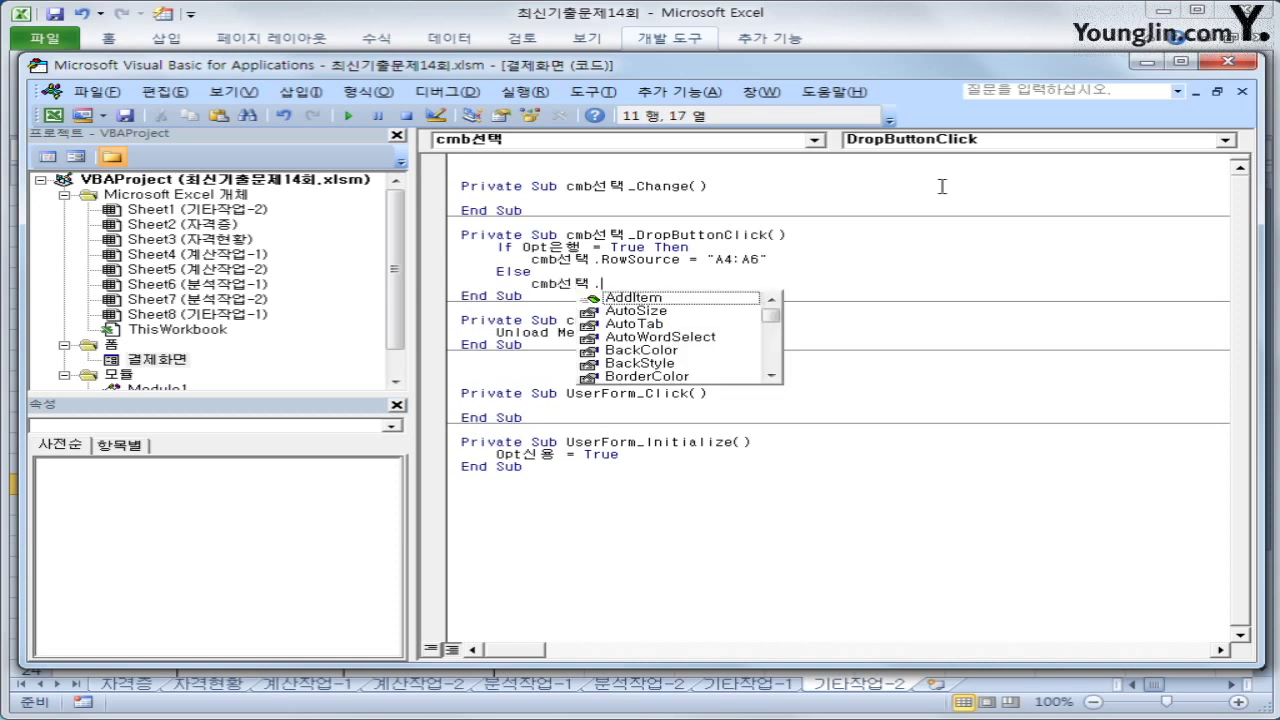
text(RowSouro)
key(Tab)
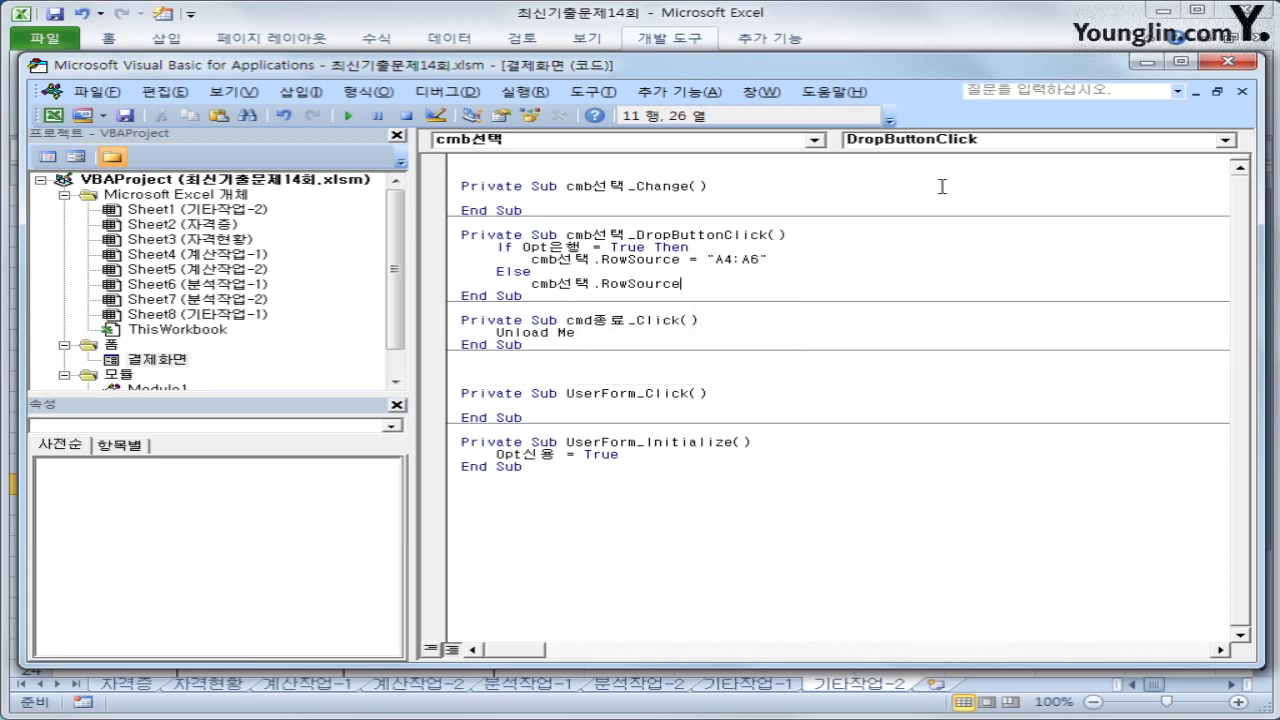
text(= "A9:A12)
key(Return)
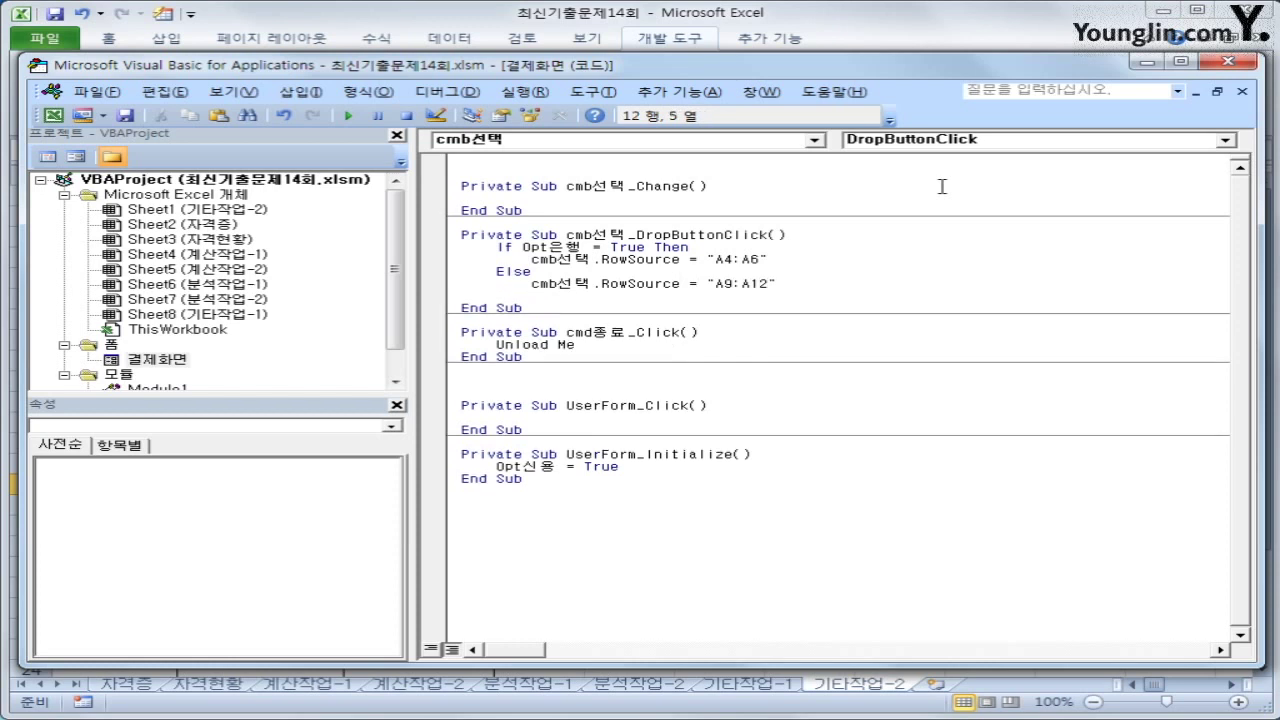
text(ㄷ)
key(BackSpace)
text(End If)
key(Return)
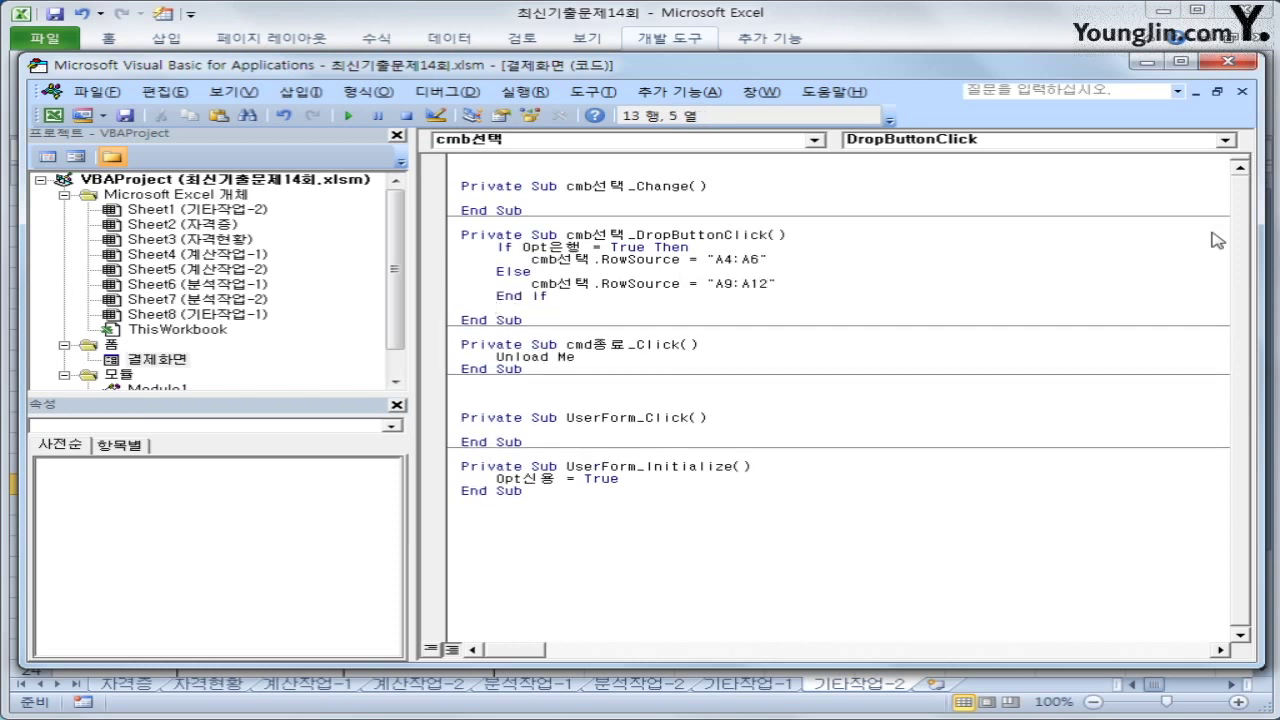
Open the payment form from the sheet and check the 선택 list under both 은행이체 and 신용카드
click(1244, 62)
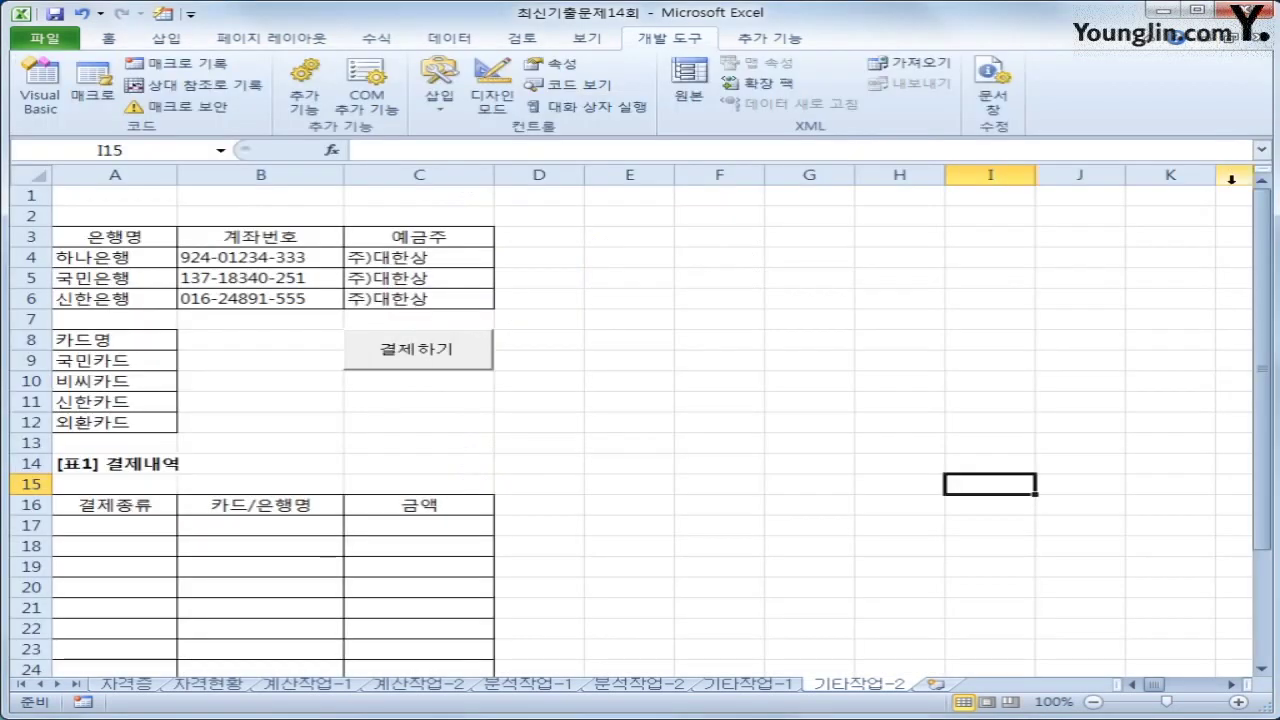
click(418, 372)
drag(645, 250, 806, 206)
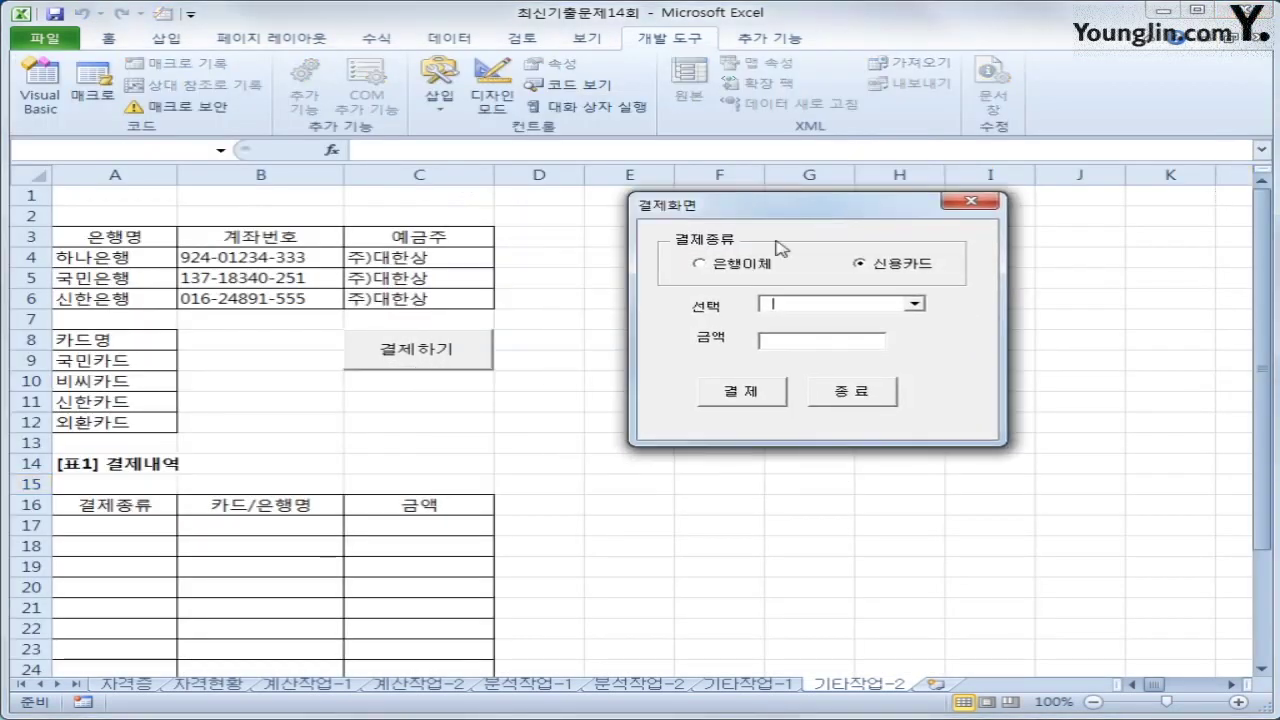
click(730, 266)
click(915, 303)
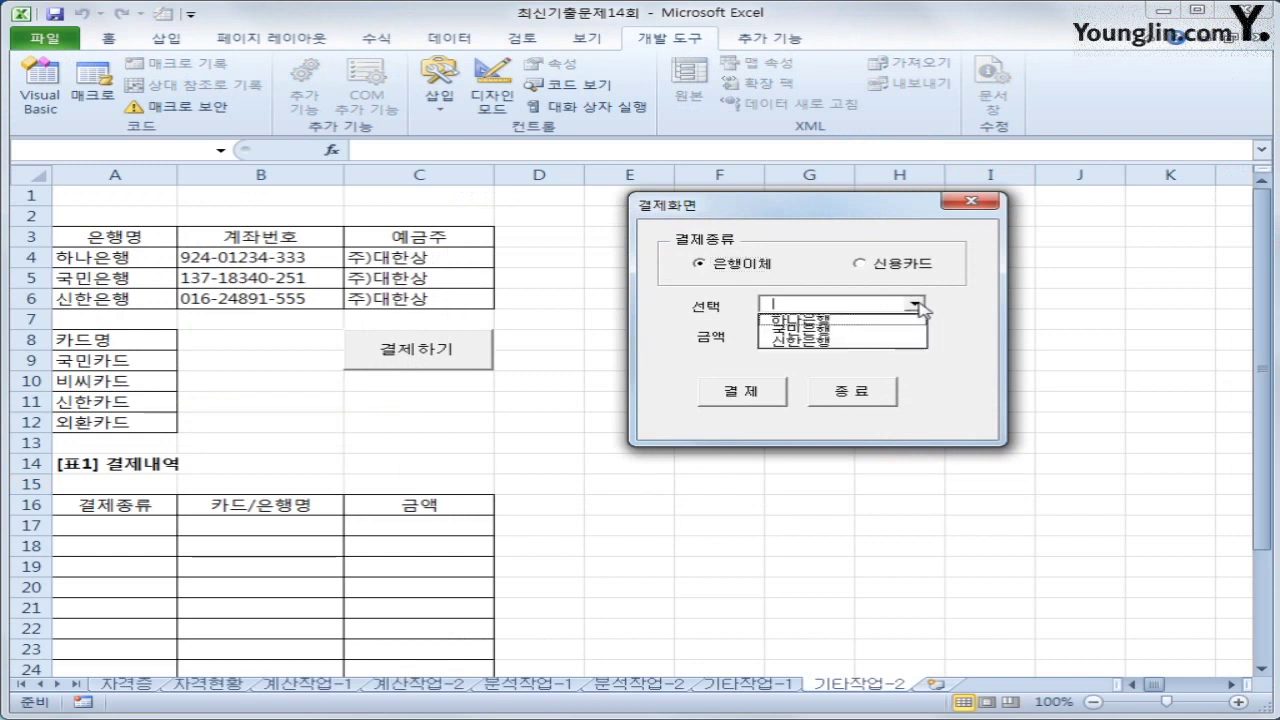
click(866, 277)
click(915, 303)
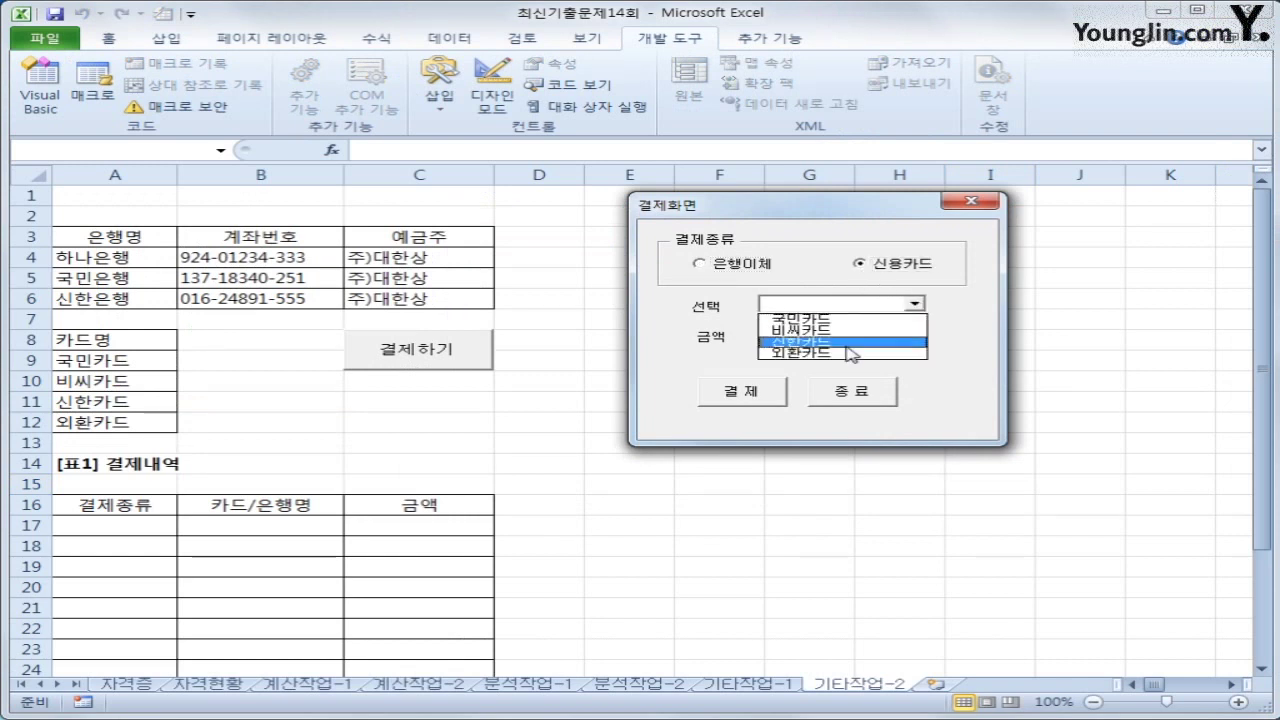
click(948, 333)
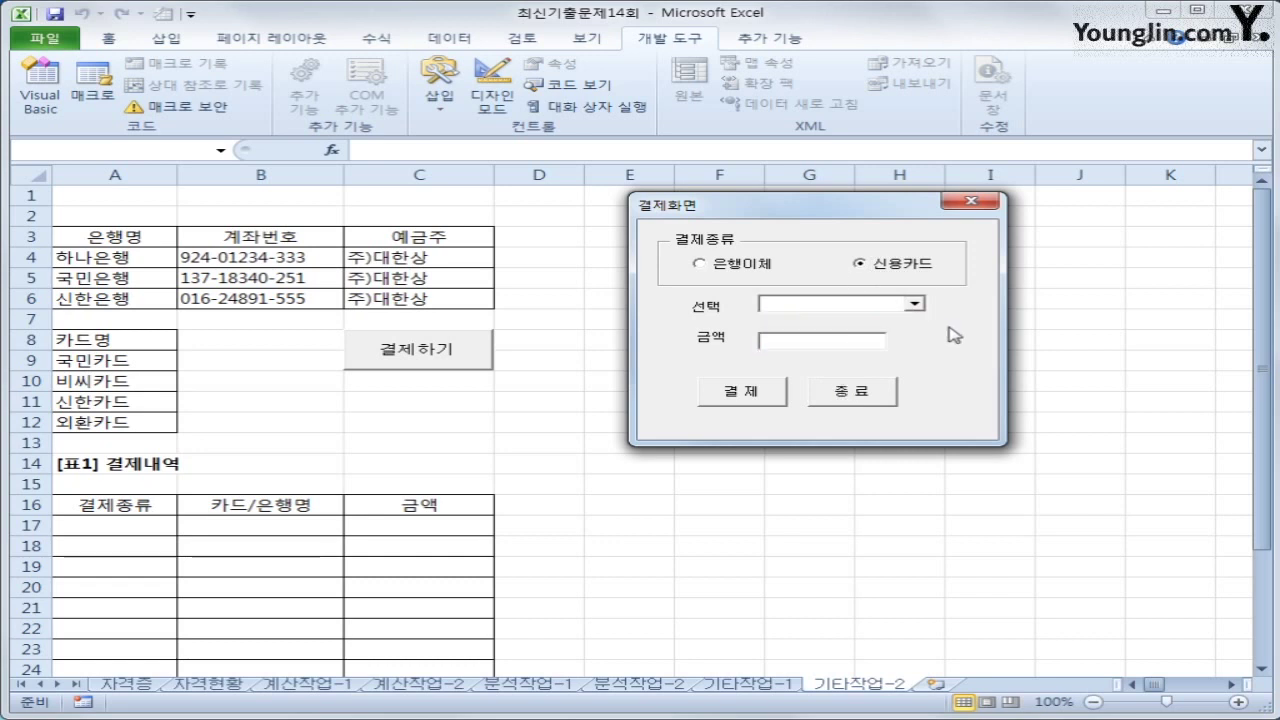
On the payment form, switch between the payment types, choose 신용카드 with 국민카드, and go to the 금액 field
click(763, 265)
click(915, 266)
click(915, 303)
click(882, 321)
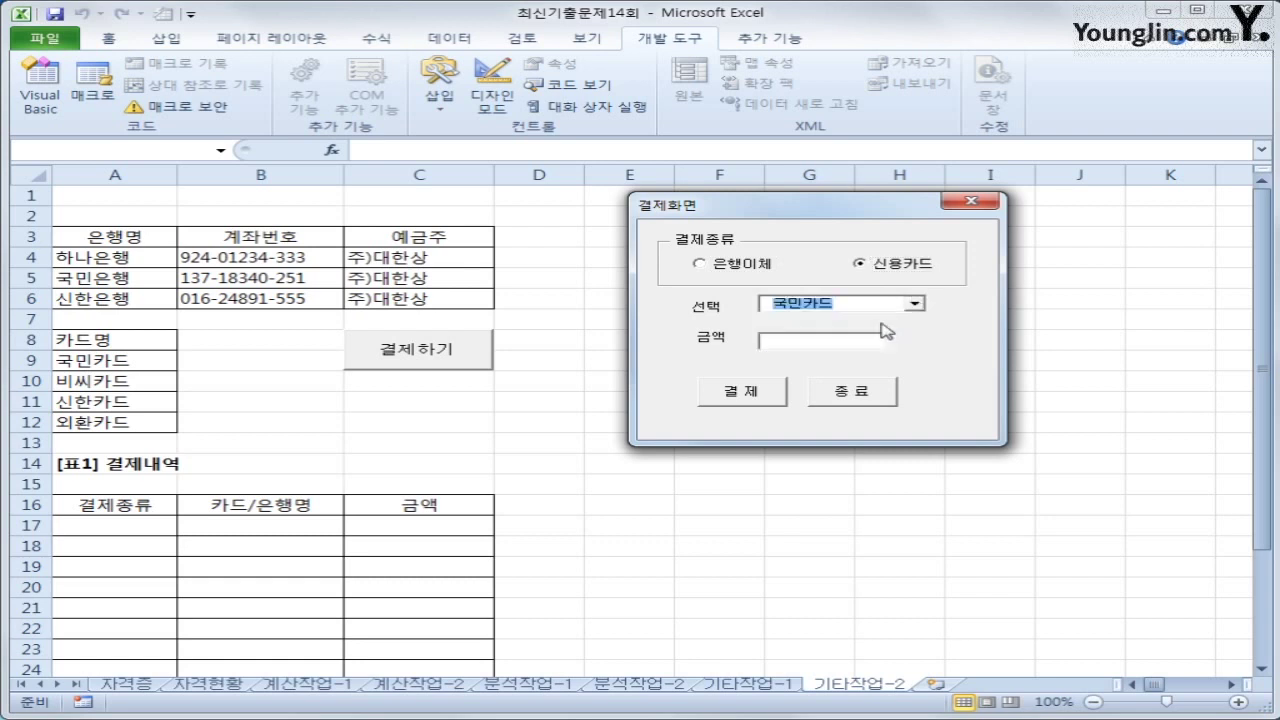
click(849, 340)
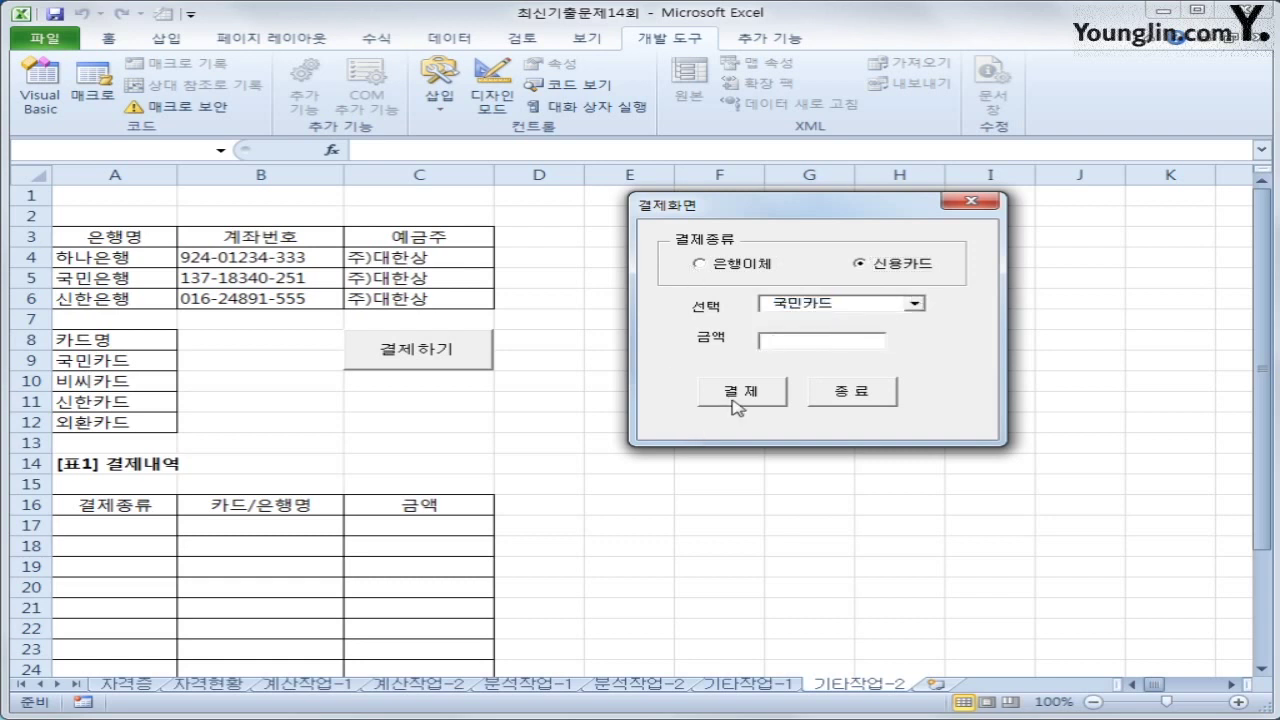
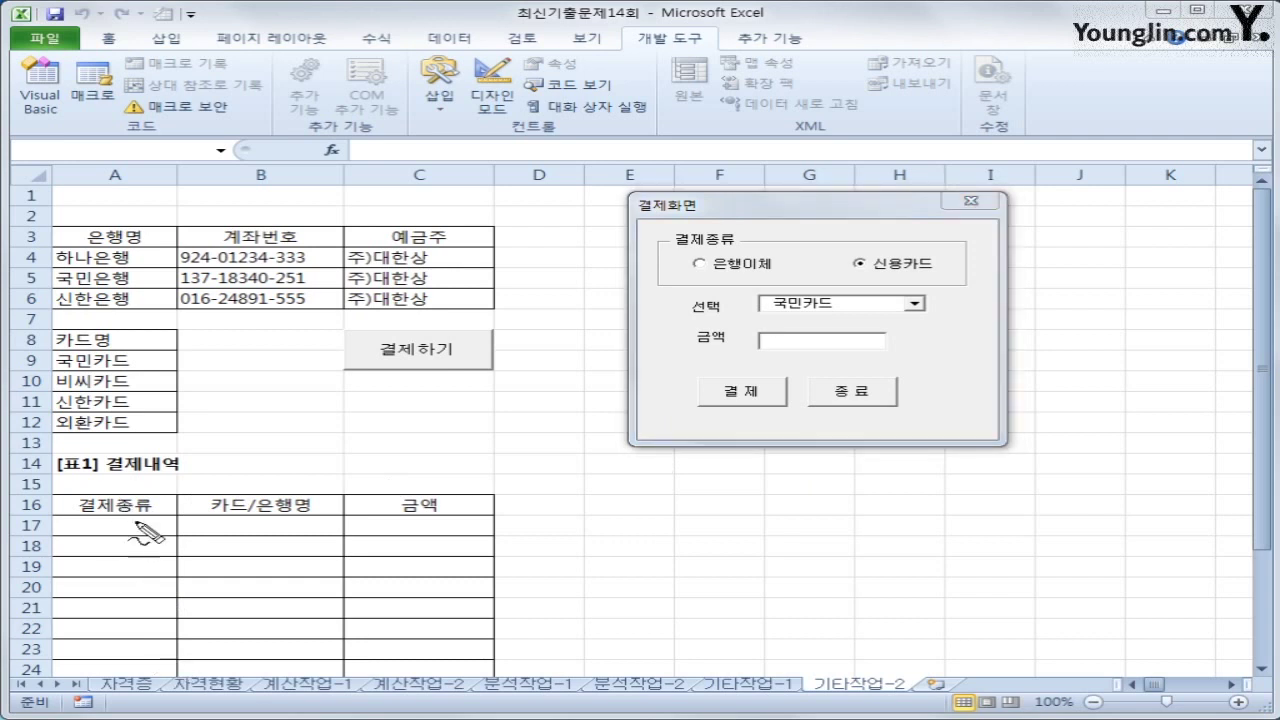
mouse_move(140, 520)
mouse_down()
mouse_move(100, 515)
mouse_move(165, 530)
mouse_move(145, 528)
mouse_up()
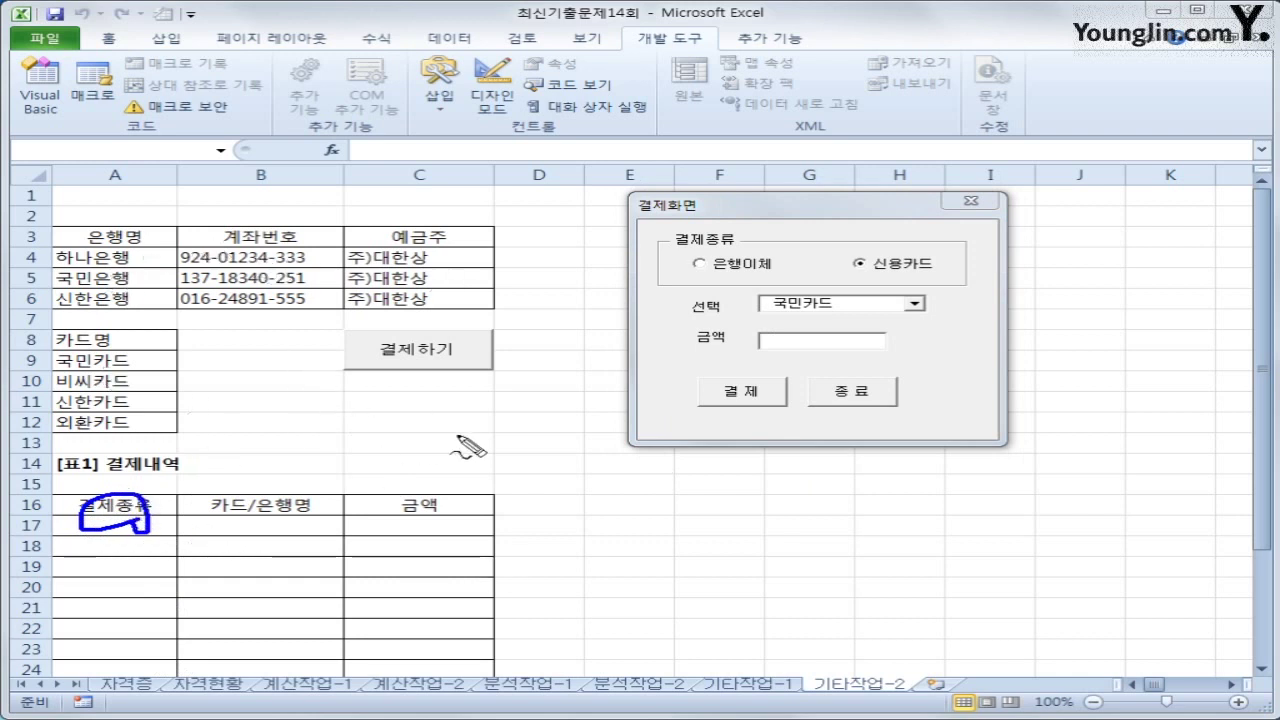
mouse_move(172, 480)
mouse_down()
mouse_move(62, 455)
mouse_move(72, 300)
mouse_move(140, 203)
mouse_move(215, 260)
mouse_move(205, 445)
mouse_move(178, 478)
mouse_up()
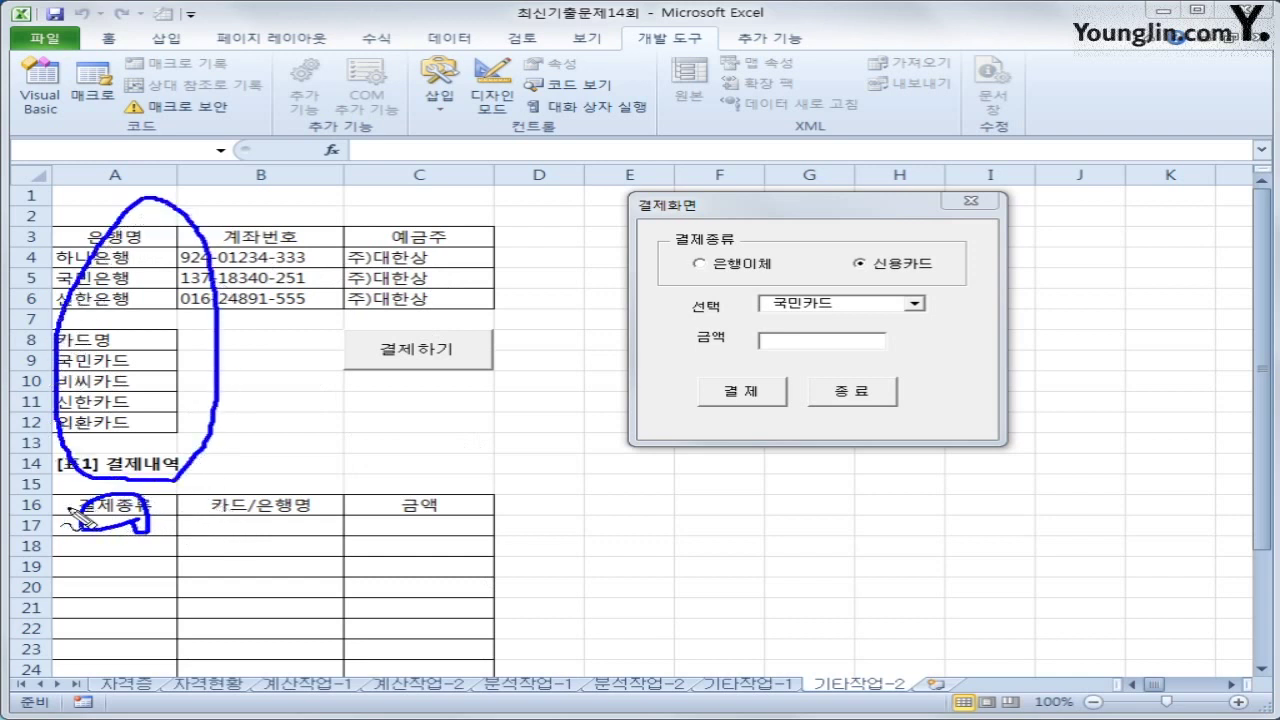
drag(150, 530, 213, 540)
drag(244, 537, 250, 565)
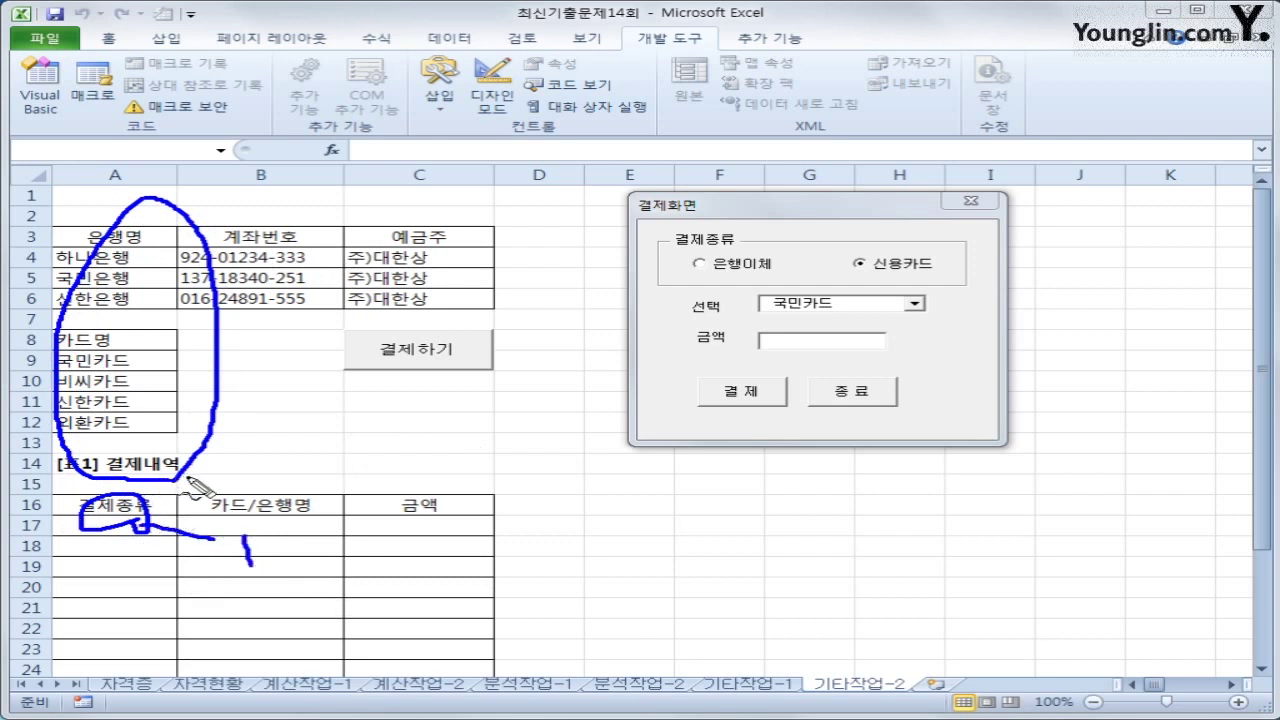
mouse_move(190, 485)
mouse_down()
mouse_move(62, 300)
mouse_move(158, 198)
mouse_move(215, 345)
mouse_move(196, 495)
mouse_up()
mouse_move(293, 551)
mouse_down()
mouse_move(332, 551)
mouse_move(313, 572)
mouse_up()
drag(212, 545, 283, 576)
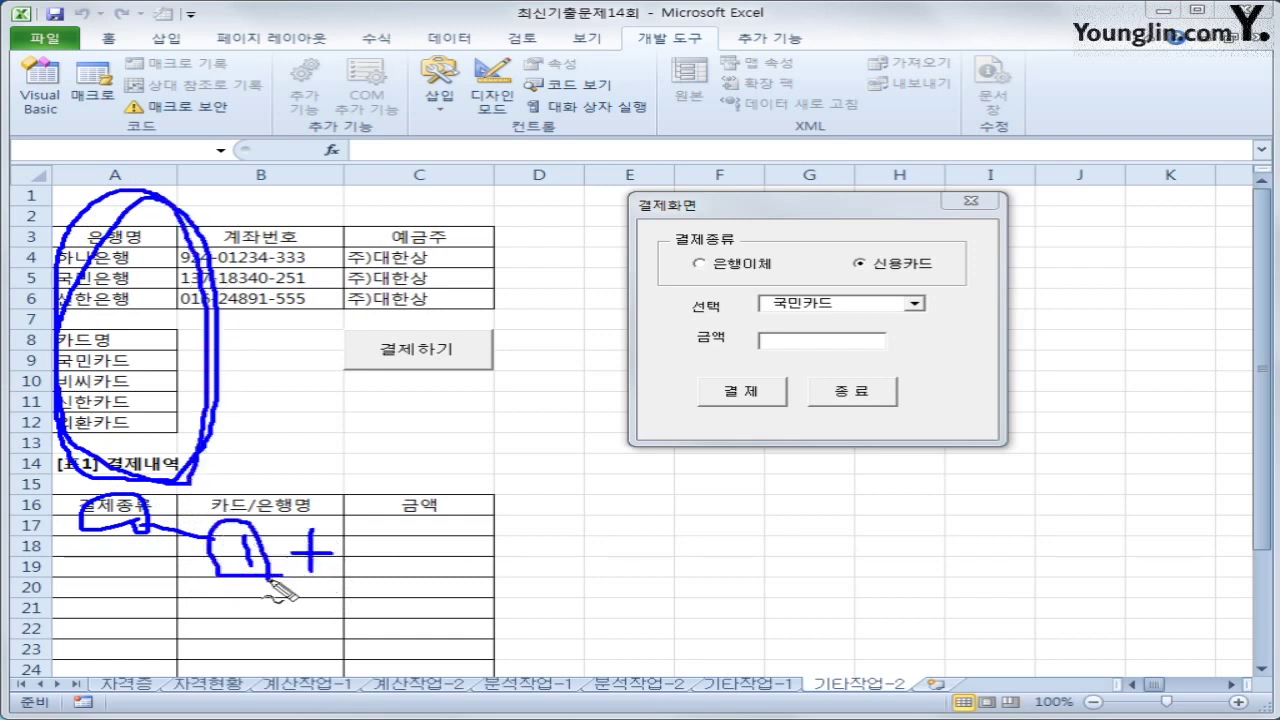
drag(362, 518, 365, 590)
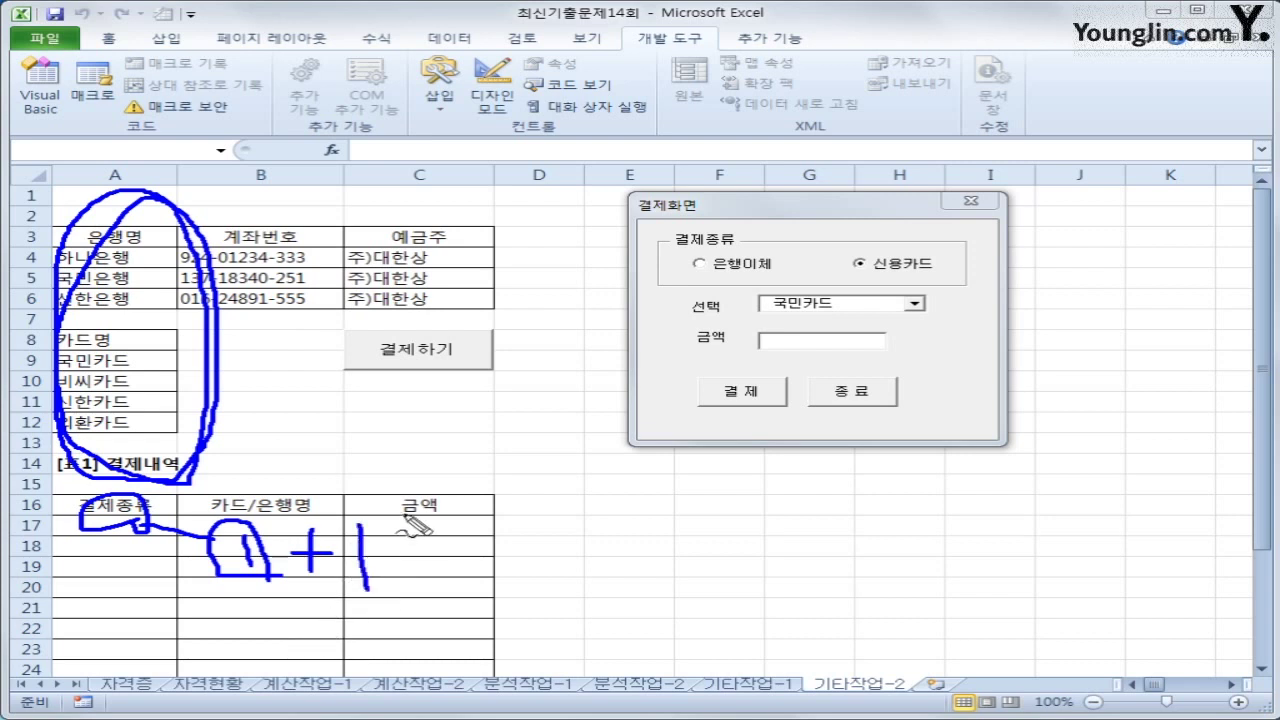
mouse_move(404, 515)
mouse_down()
mouse_move(446, 565)
mouse_move(445, 590)
mouse_up()
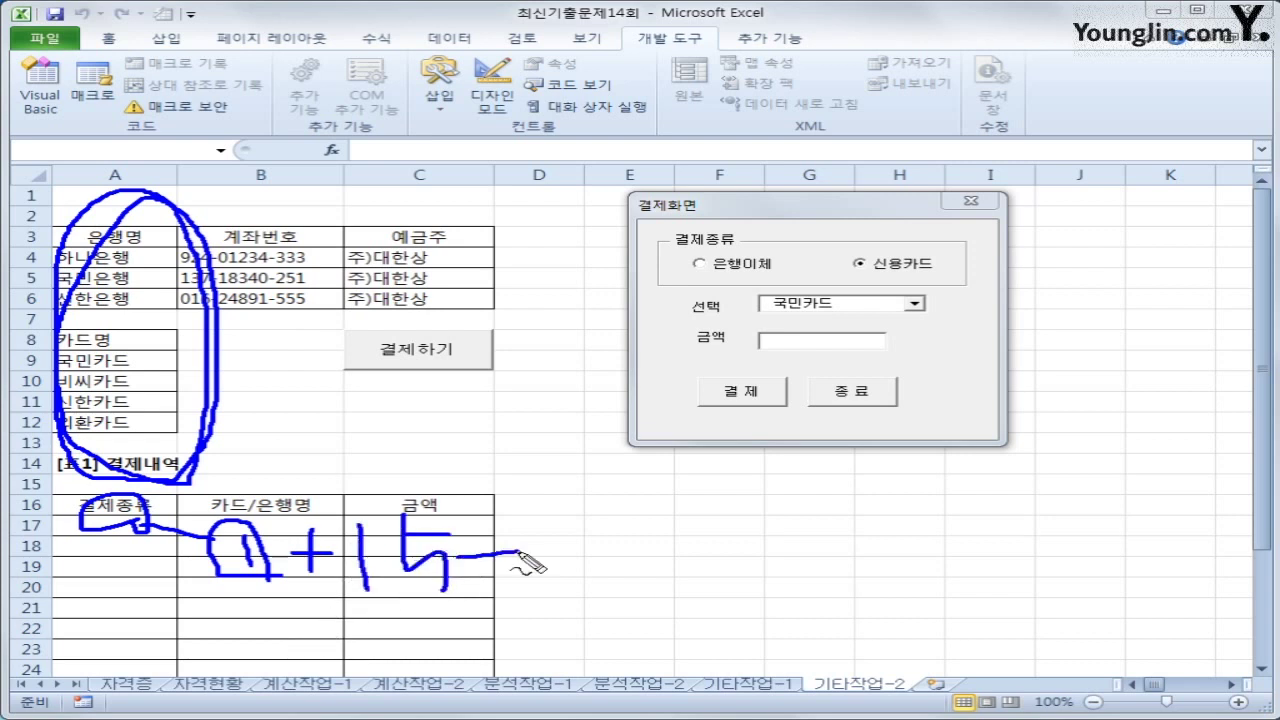
mouse_move(455, 547)
mouse_down()
mouse_move(520, 545)
mouse_move(485, 582)
mouse_up()
mouse_move(536, 532)
mouse_down()
mouse_move(537, 580)
mouse_move(352, 537)
mouse_move(568, 600)
mouse_up()
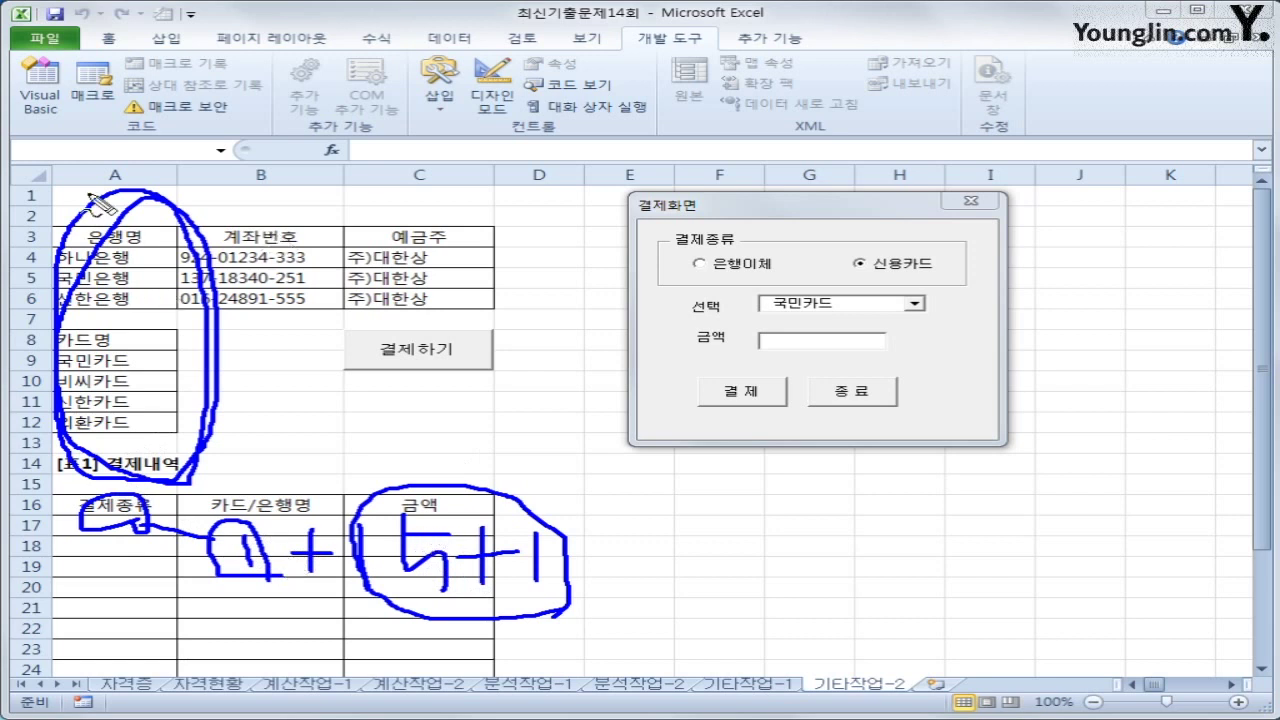
key(Escape)
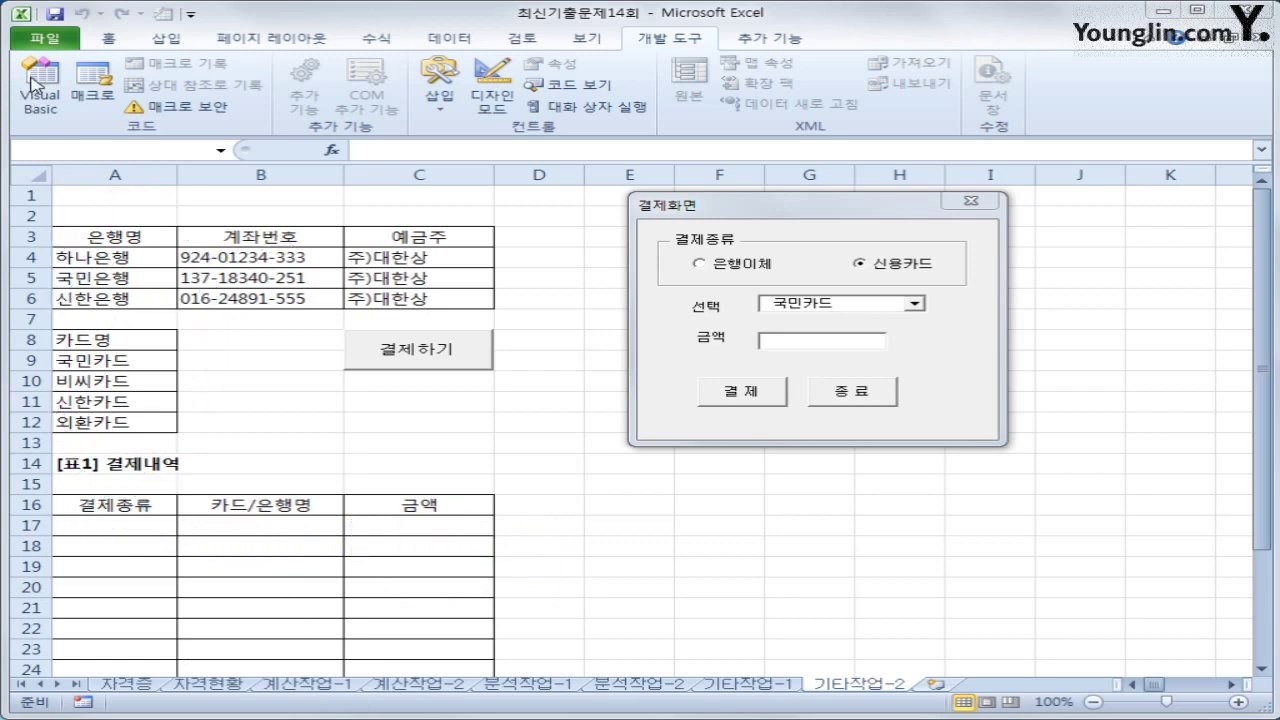
Close the payment form, return to its code in Visual Basic, and create the cmd결제_Click procedure
click(851, 391)
click(40, 88)
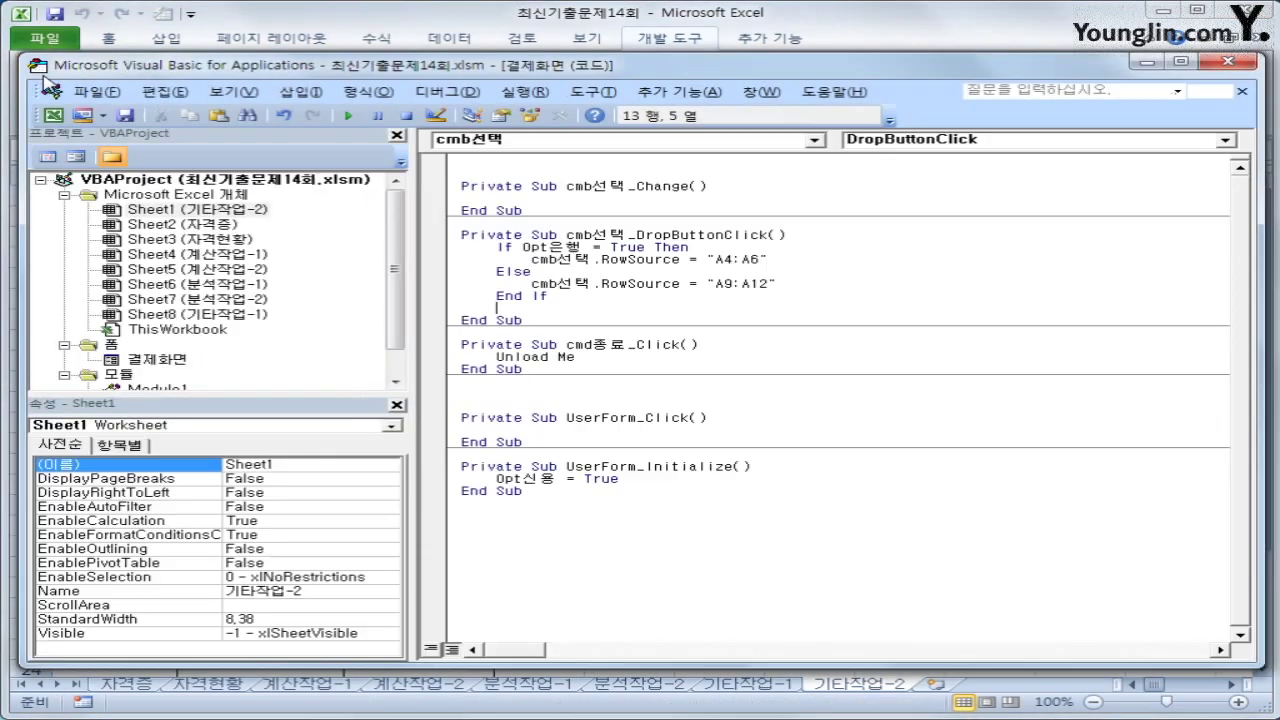
click(598, 150)
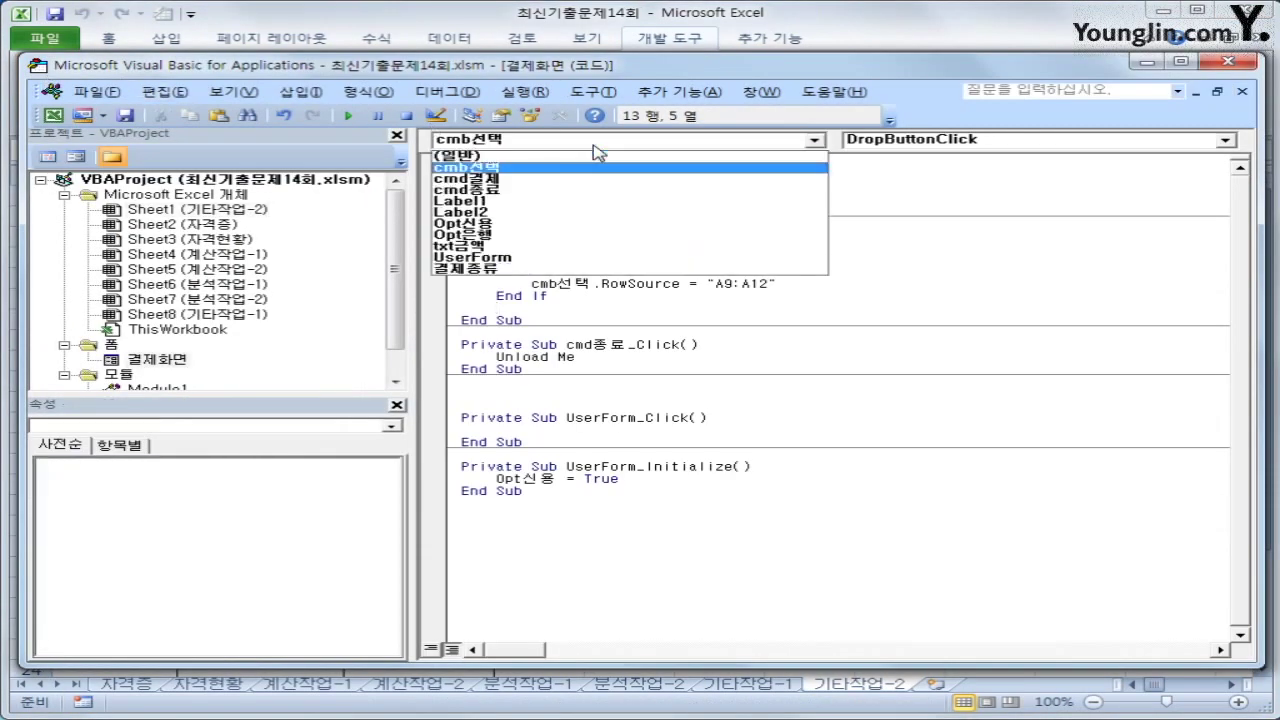
click(594, 178)
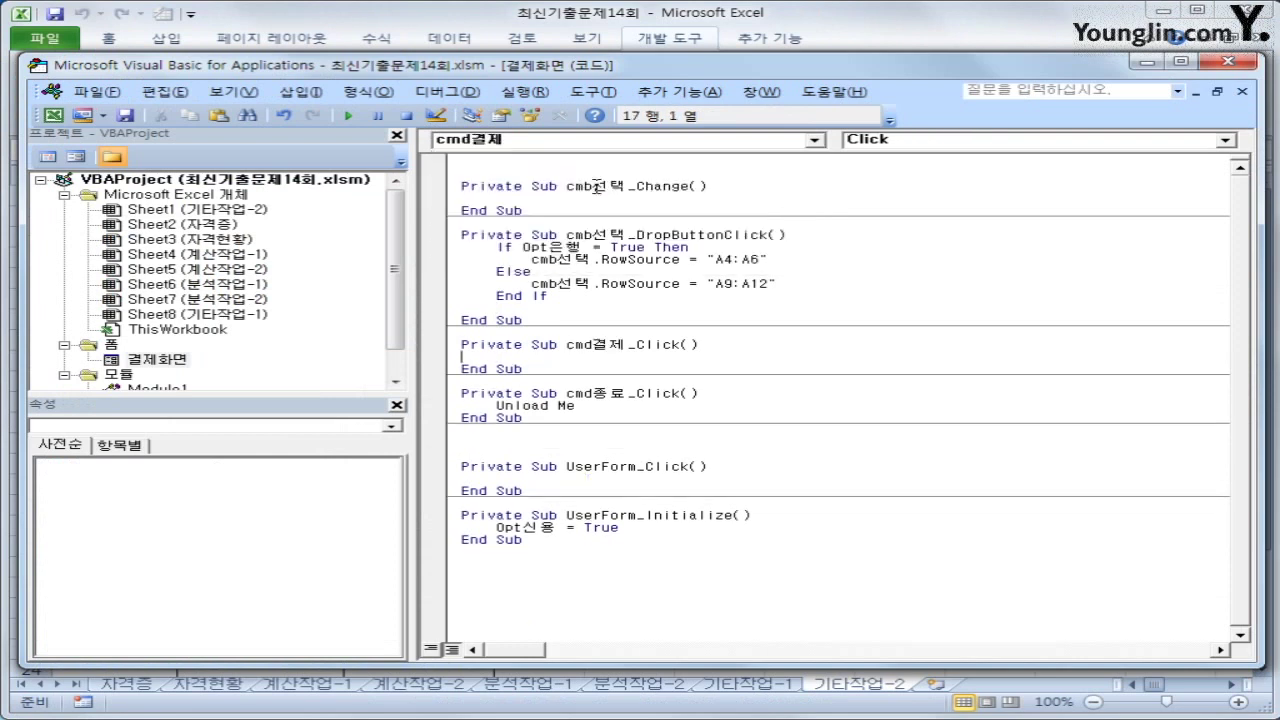
key(Return)
key(Tab)
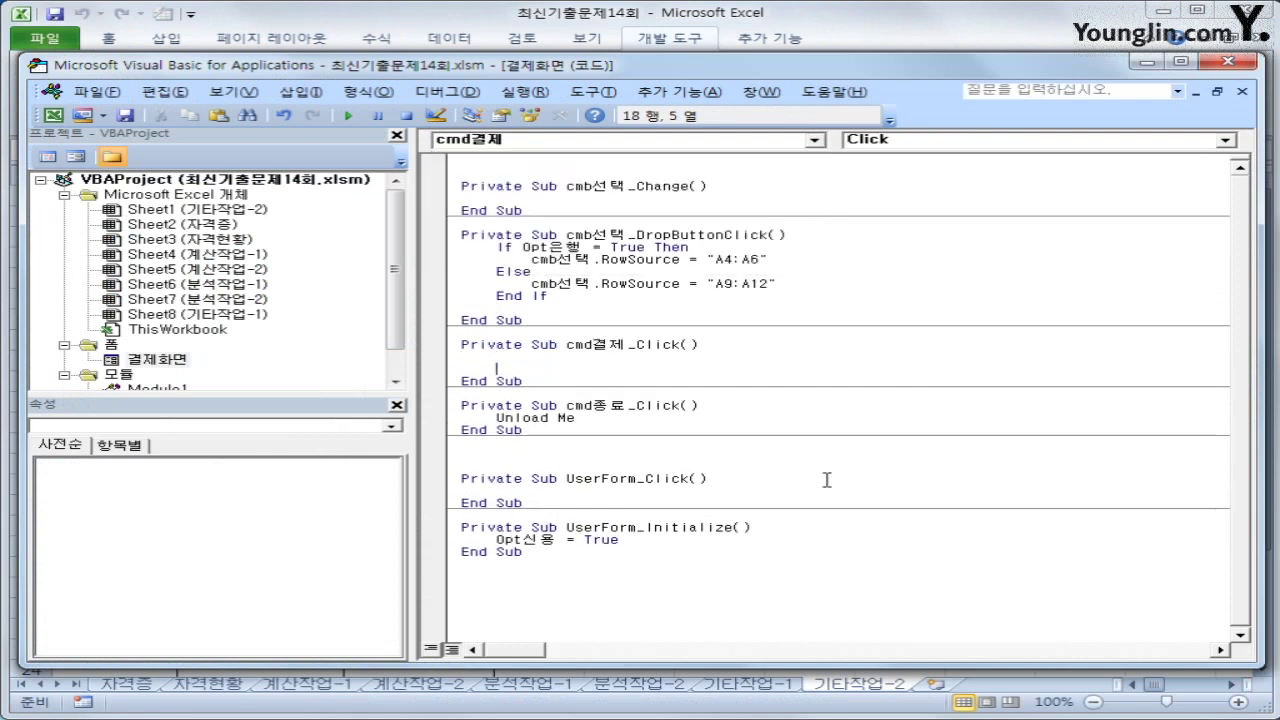
In cmd결제_Click, set i to Range("B16").CurrentRegion.Rows.Count + 16
text(i )
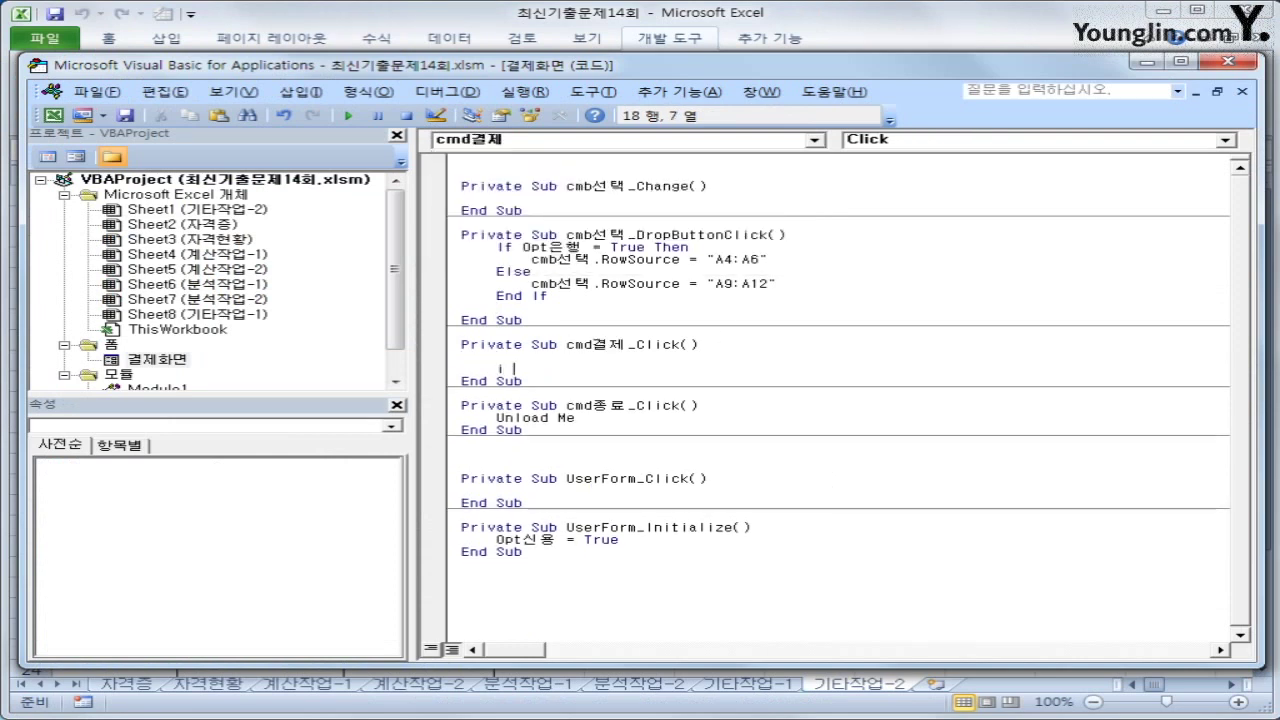
text(= range("B)
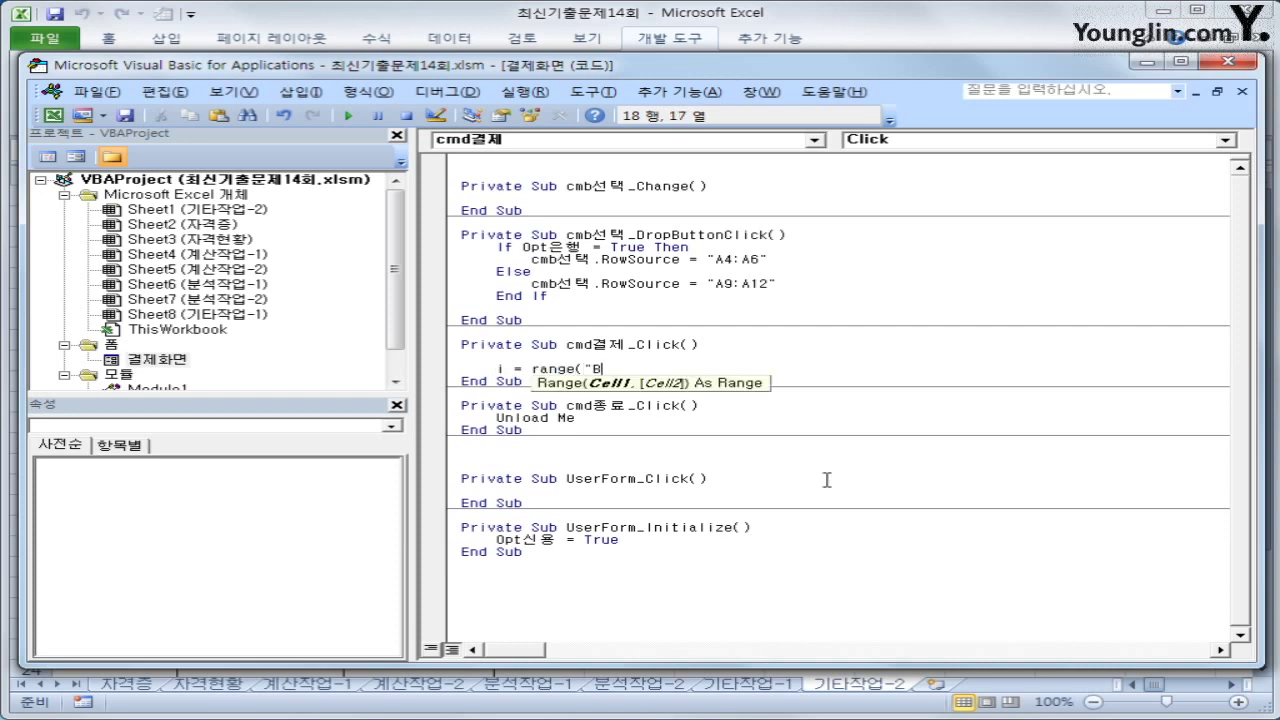
text(16").c)
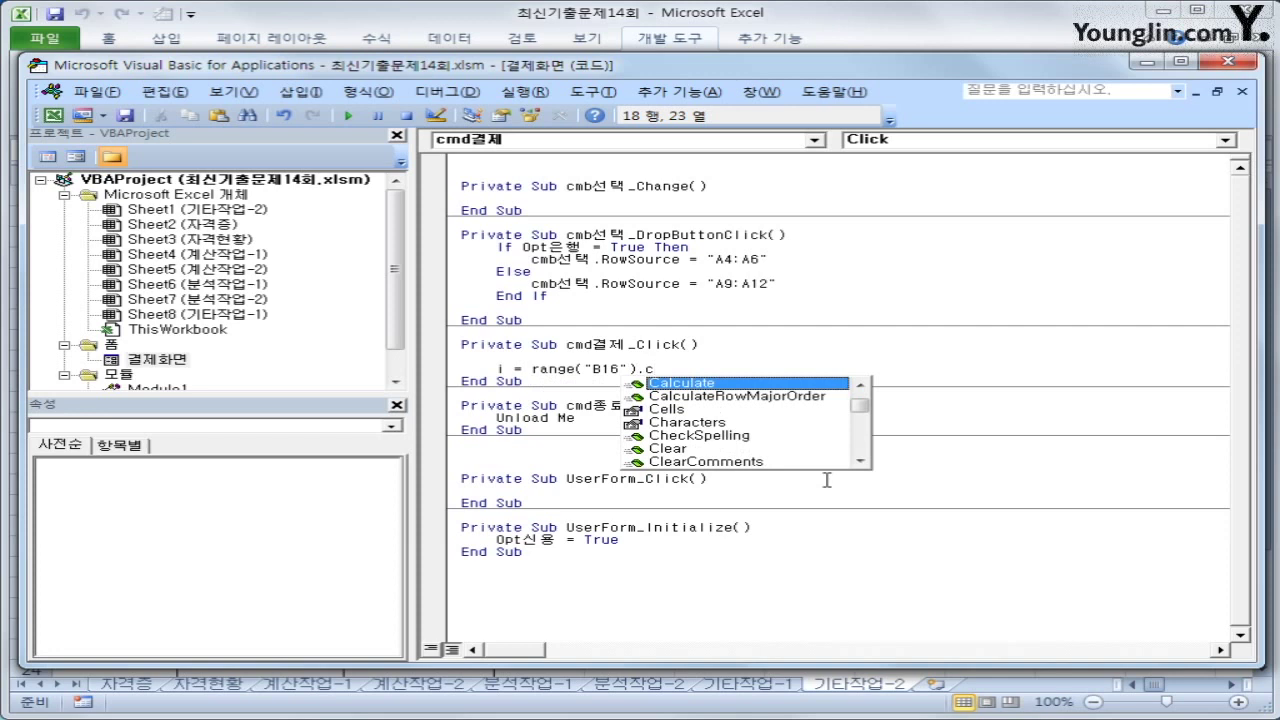
text(u)
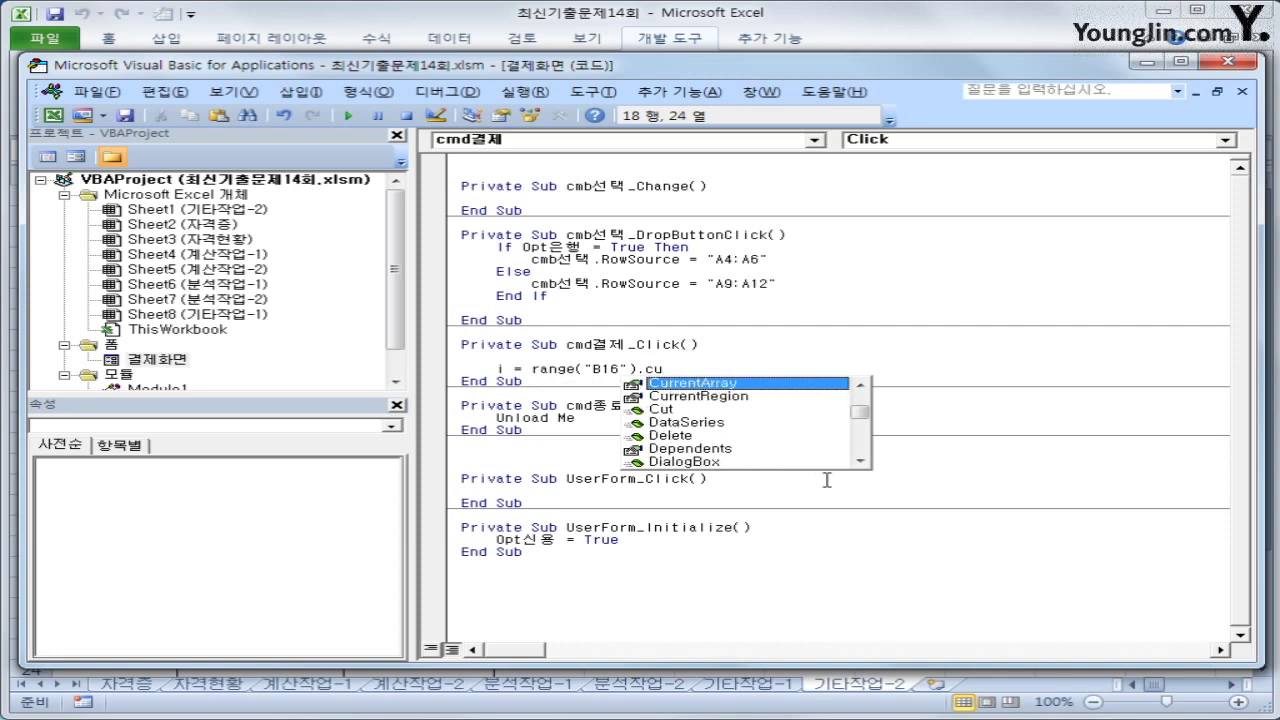
key(Down)
key(Tab)
text(.rows.c)
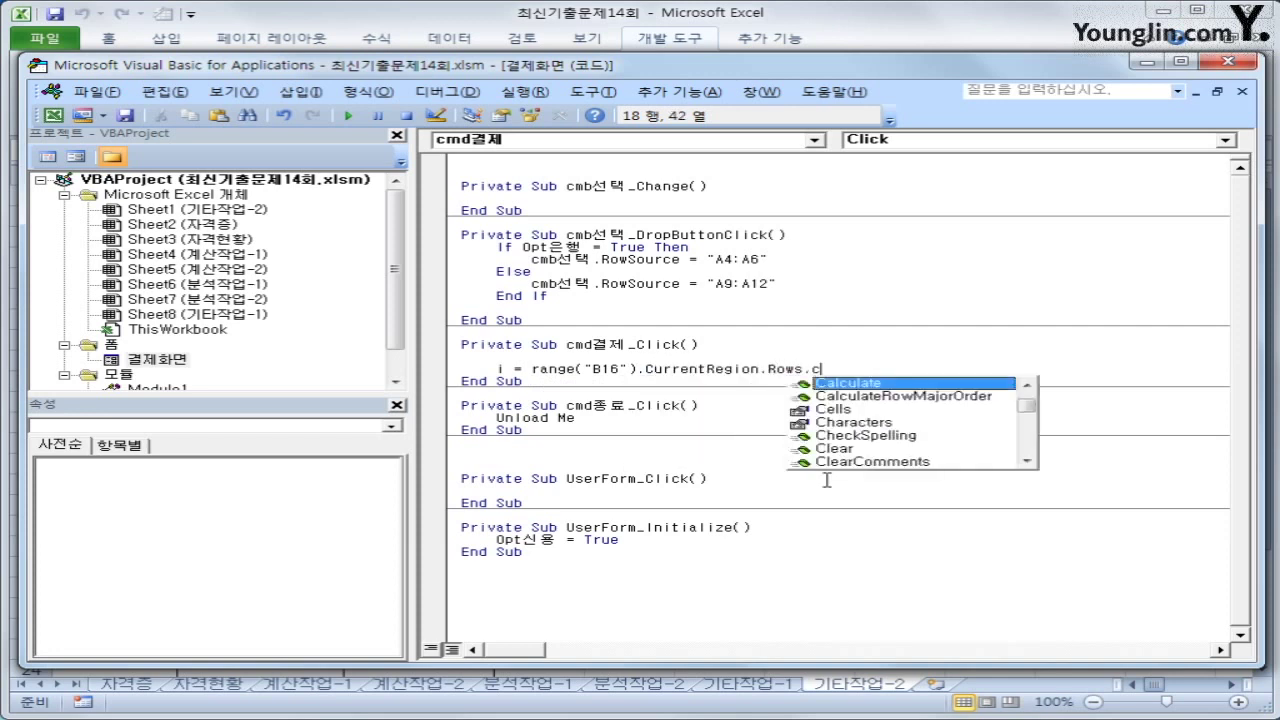
text(ount +)
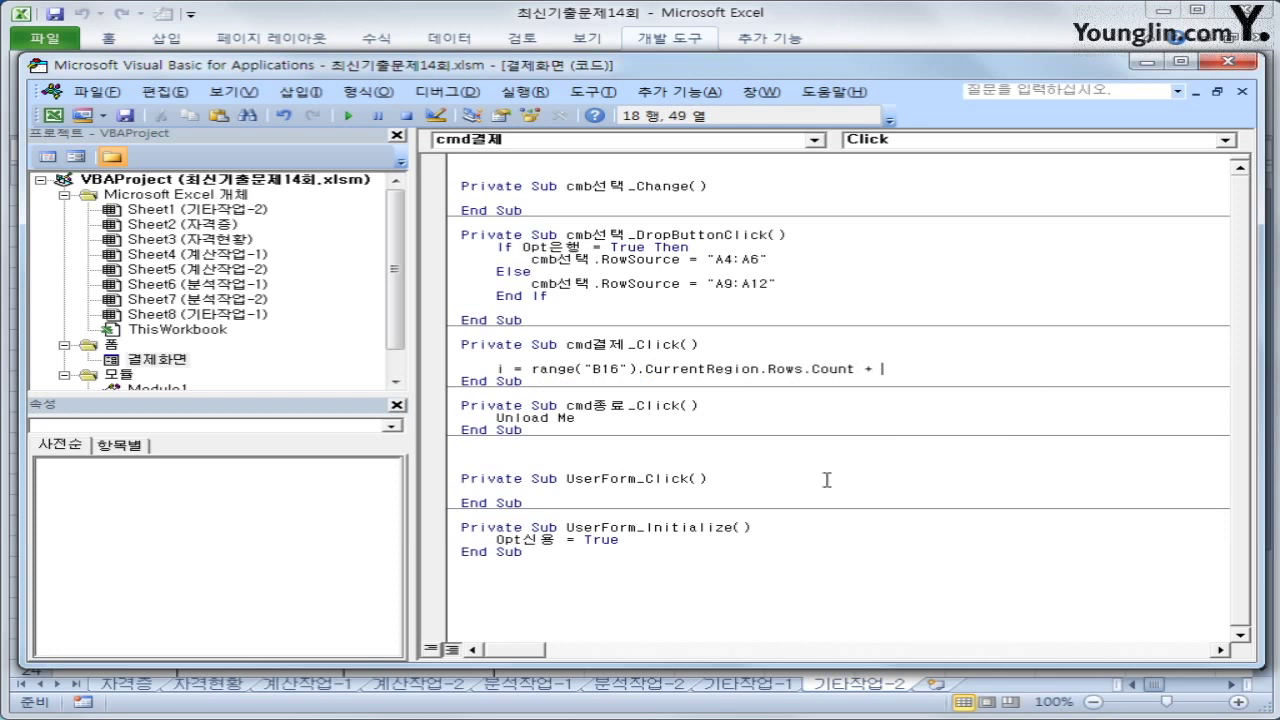
text(6)
key(Return)
key(Return)
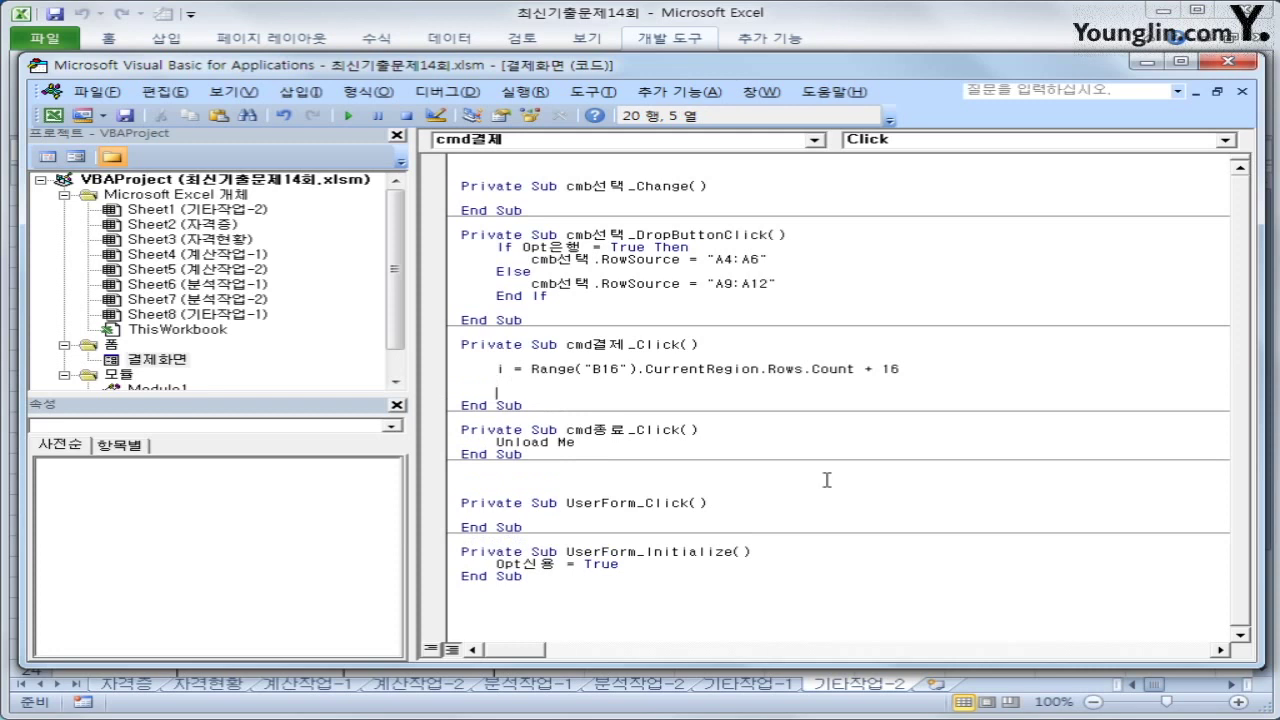
Below the row calculation in cmd결제_Click, start an If Opt은행 = True Then block
text(if)
text( opt )
text(dmsgod)
key(BackSpace)
key(BackSpace)
key(BackSpace)
key(BackSpace)
key(BackSpace)
key(BackSpace)
text(은행 =t)
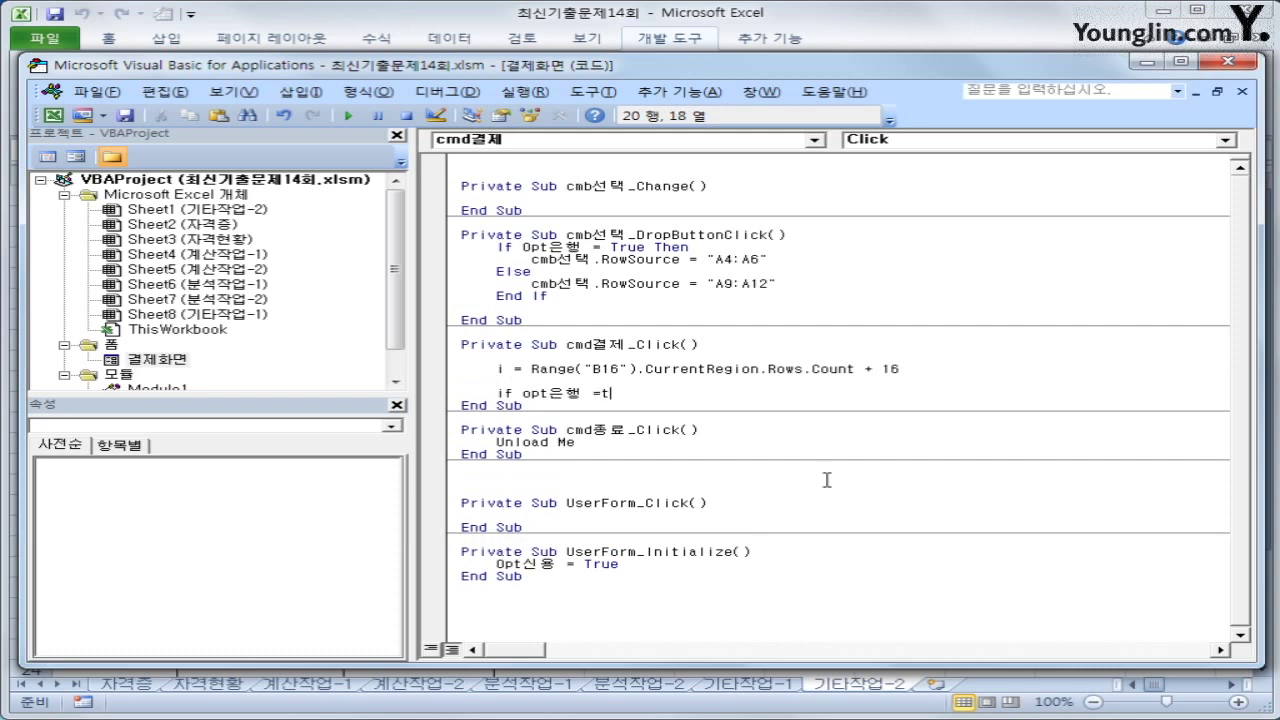
text(rue then)
key(Return)
Inside the If branch of cmd결제_Click, write Cells(i, 1) = Opt은행.Caption
text(cells(k)
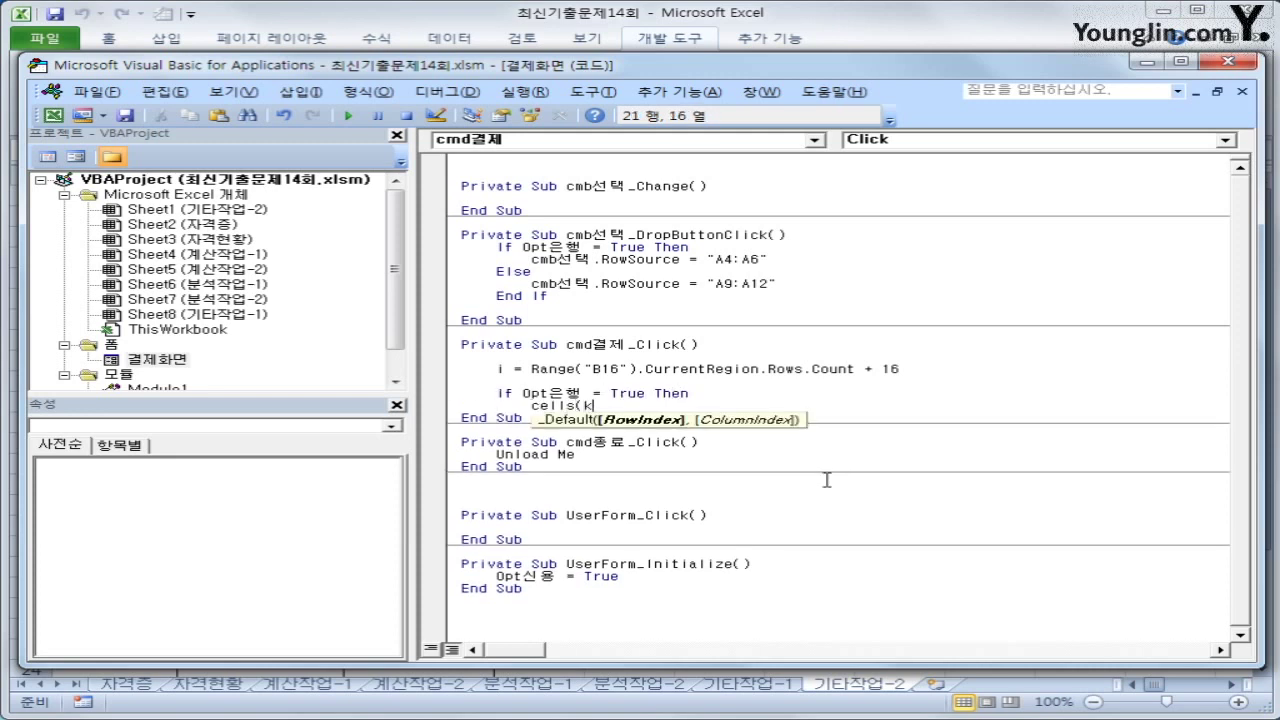
text(i,)
key(BackSpace)
key(Left)
key(BackSpace)
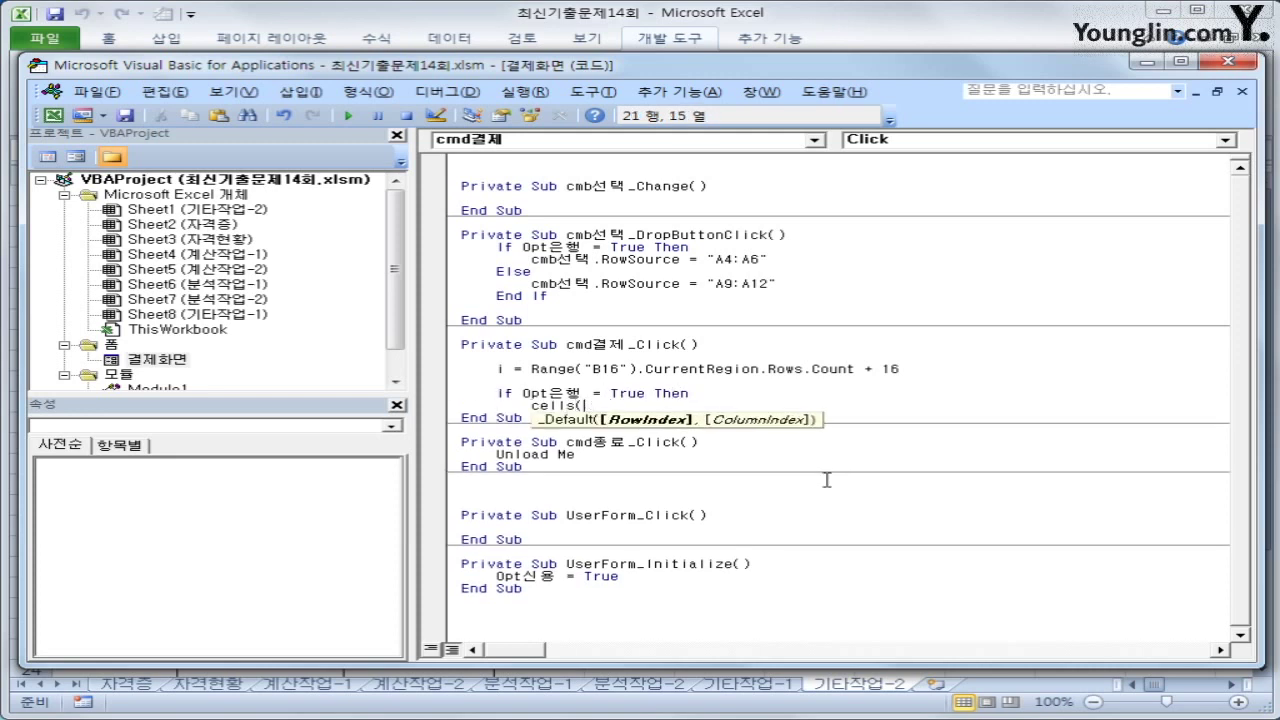
key(End)
text(,1) = "opt)
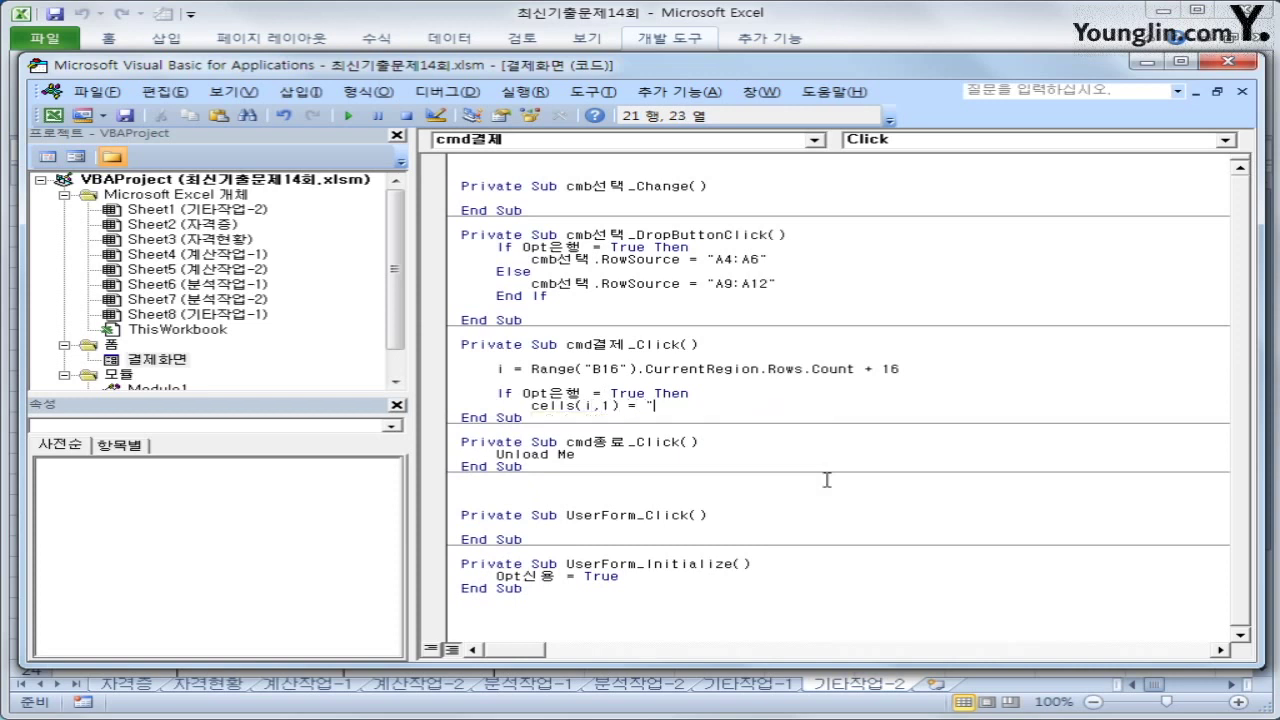
text(은행.cat)
key(BackSpace)
key(BackSpace)
key(BackSpace)
key(BackSpace)
key(BackSpace)
key(BackSpace)
key(BackSpace)
key(BackSpace)
key(BackSpace)
key(BackSpace)
text(opt은행.)
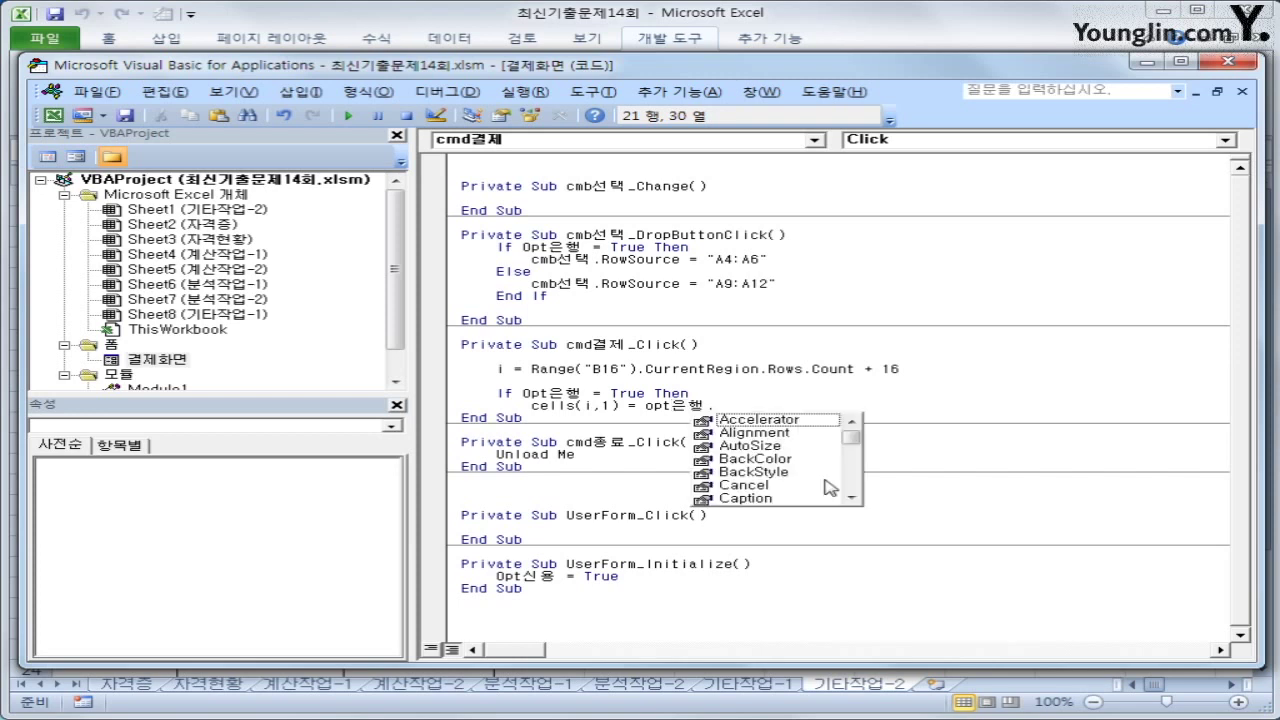
text(cap)
key(Return)
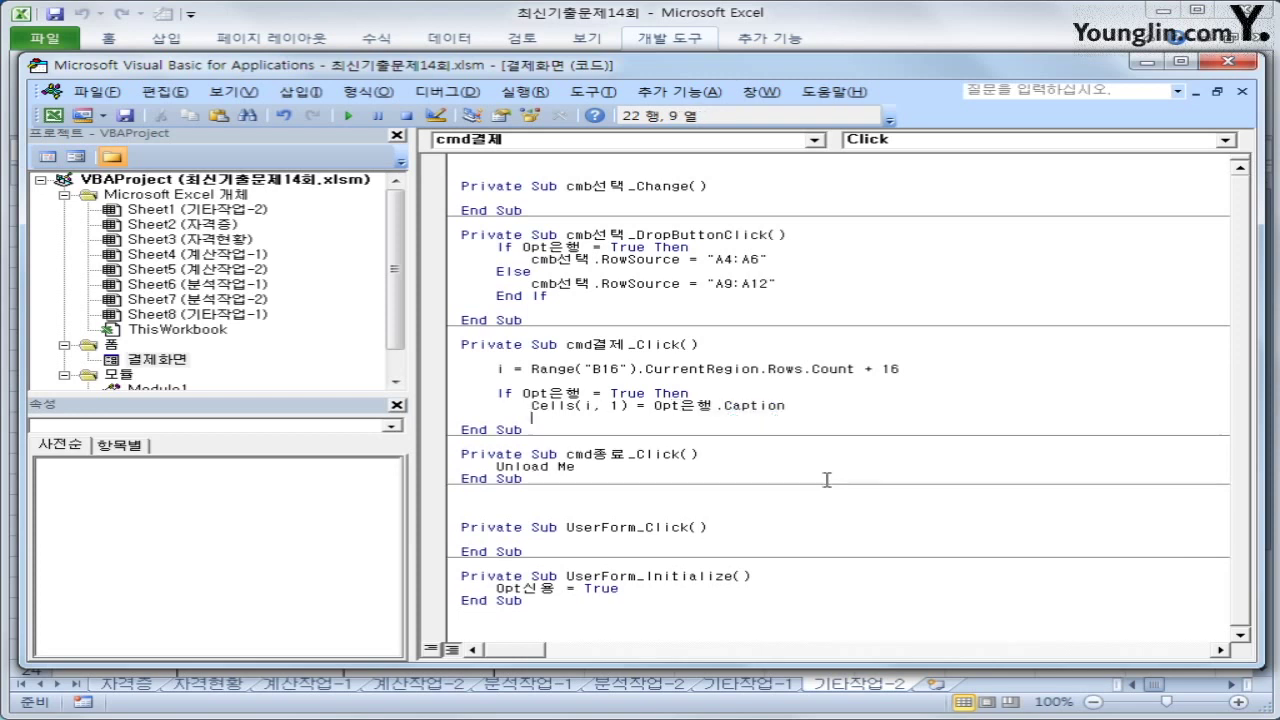
Add an Else branch in cmd결제_Click and copy the Cells(i, 1) = Opt은행.Caption line into it
key(BackSpace)
text(else)
key(Return)
key(Tab)
key(Up)
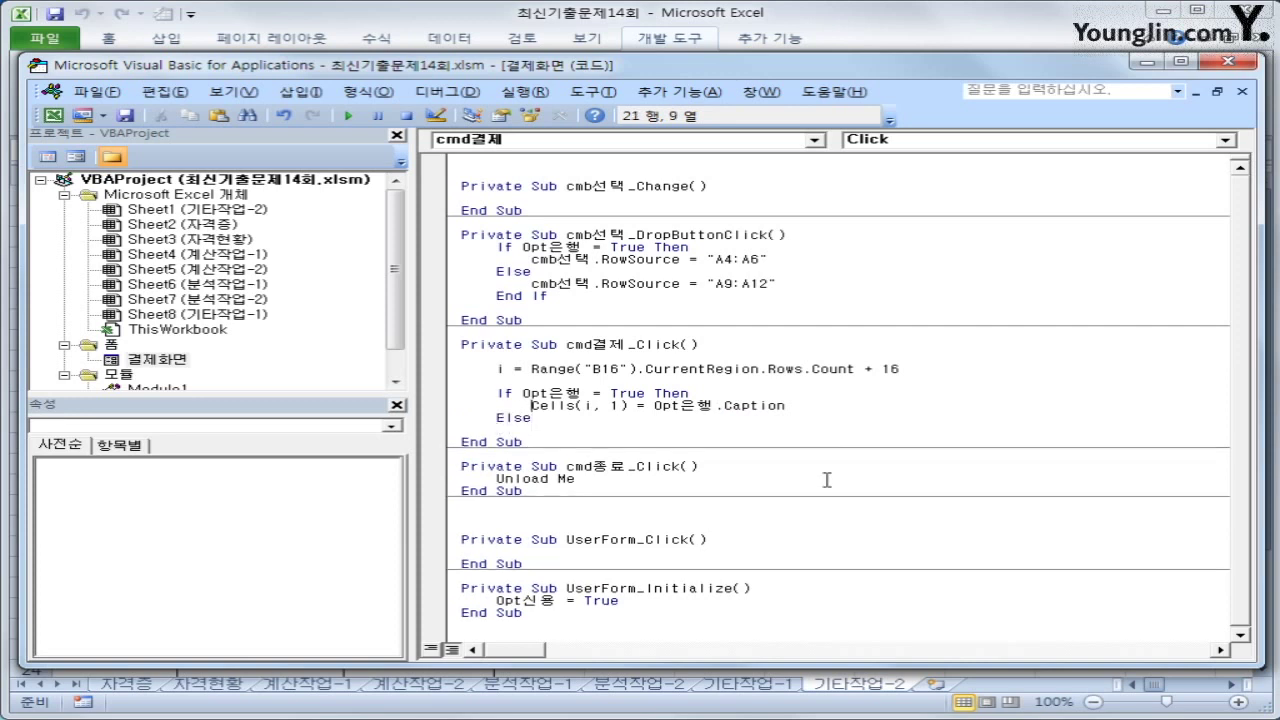
key(shift+End)
key(ctrl+c)
key(Down)
key(Down)
key(ctrl+v)
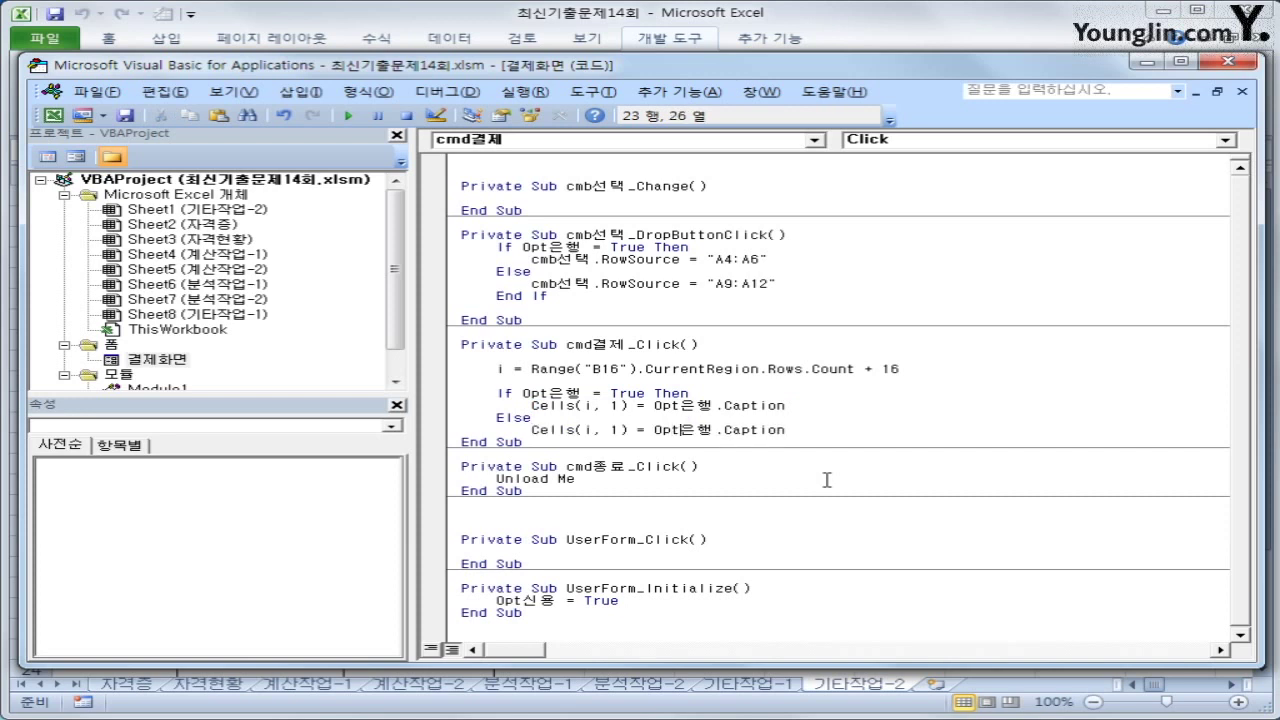
Change the copied line in the Else branch to use Opt신용.Caption and finish the block with End If
text(tlsdyd)
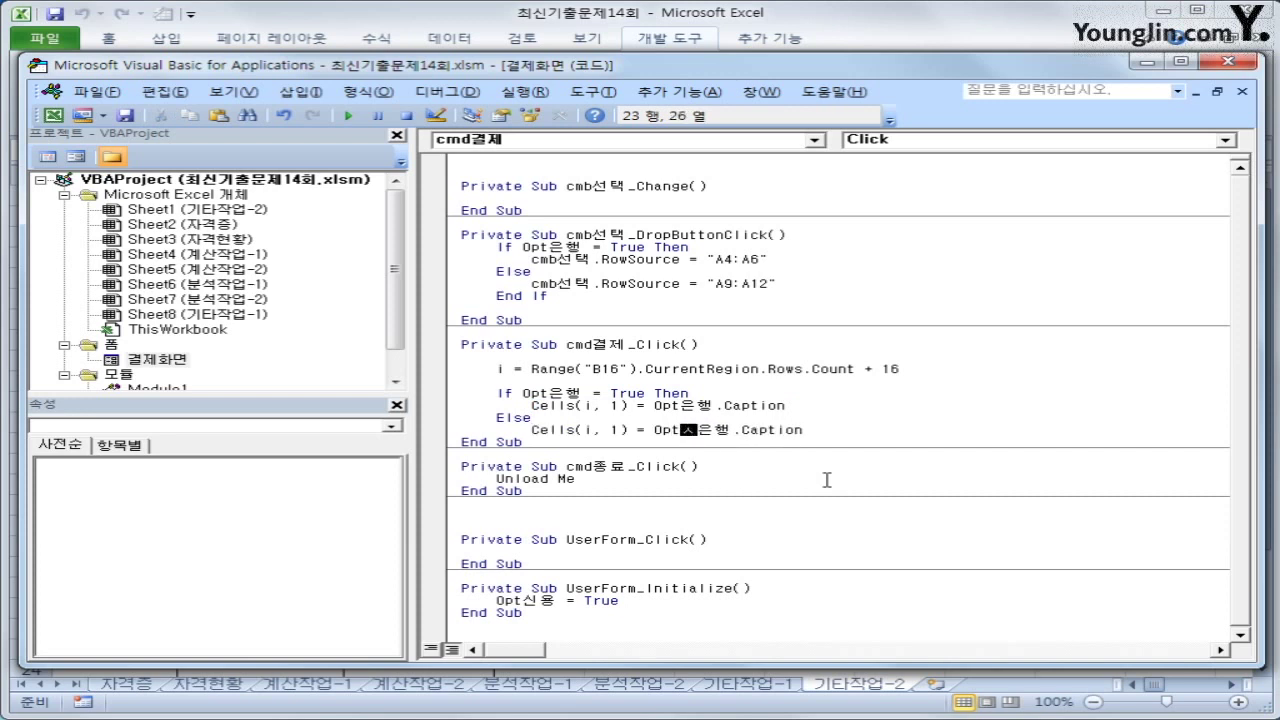
key(Delete)
key(Delete)
key(Return)
key(BackSpace)
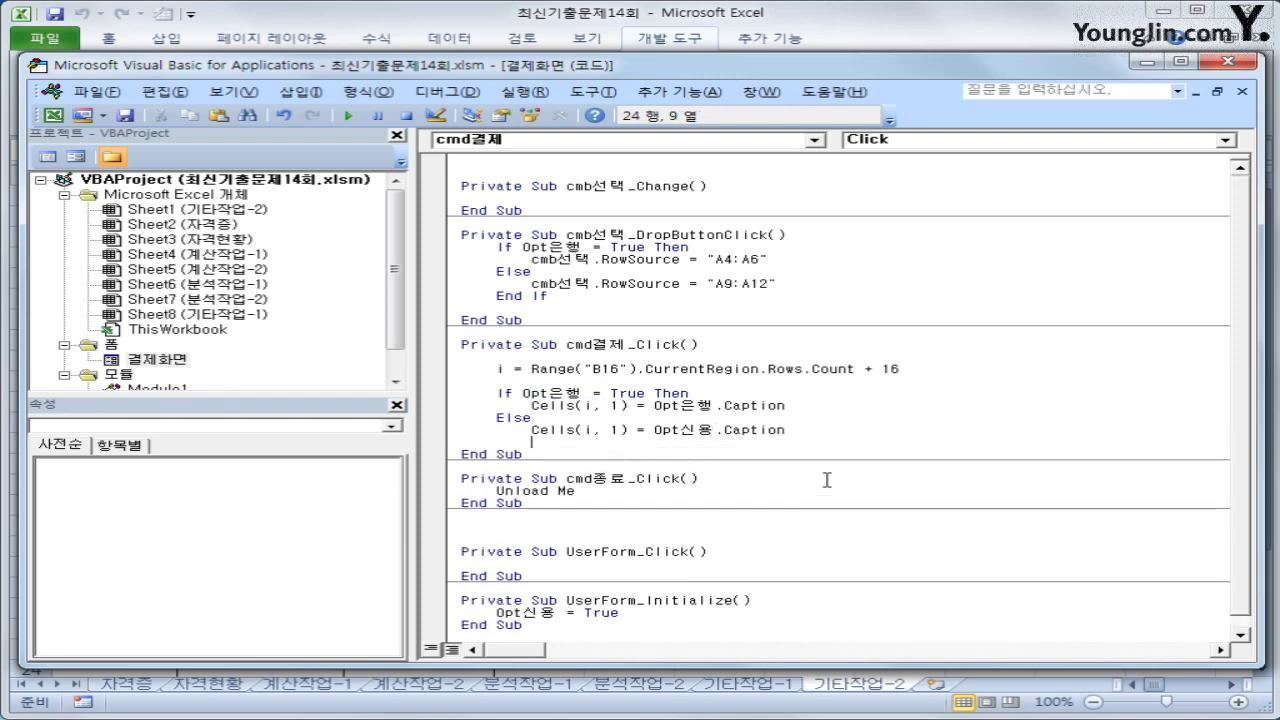
text(end if)
key(Return)
key(Return)
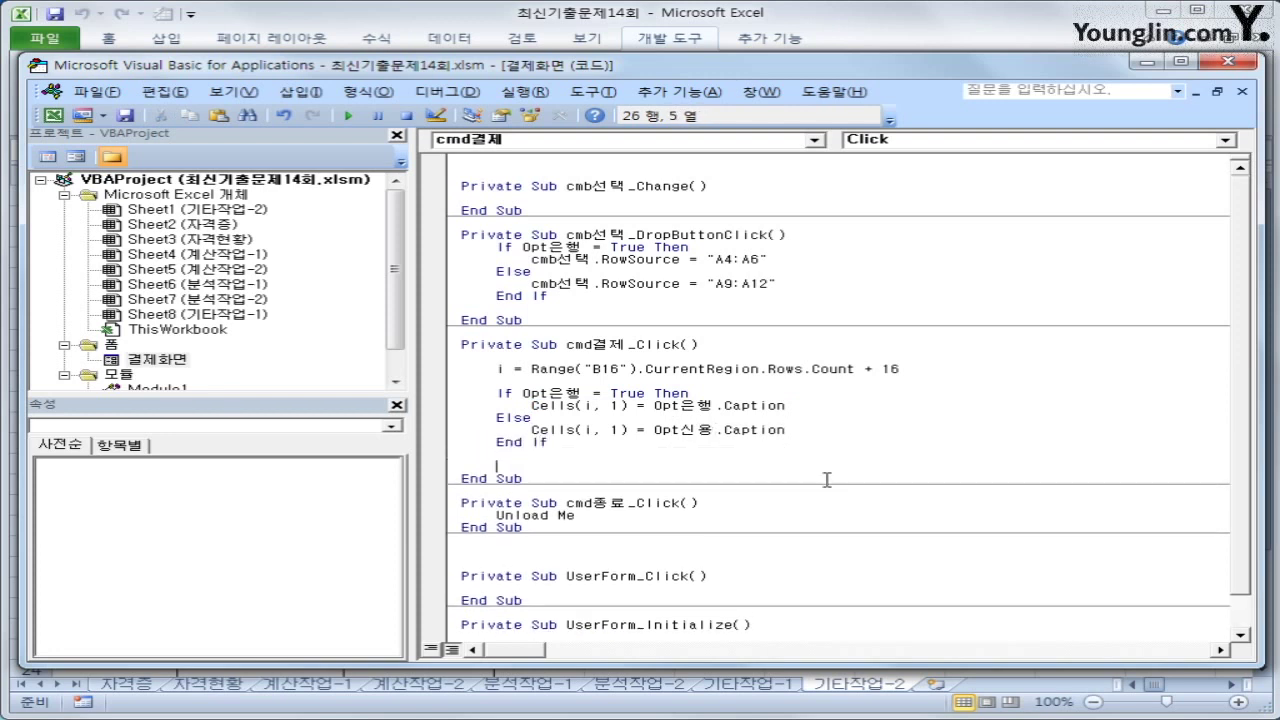
Below the End If in cmd결제_Click, write Cells(i, 2) = cmb선택
text(cells)
text((i,2) = )
text(츠ㅇ)
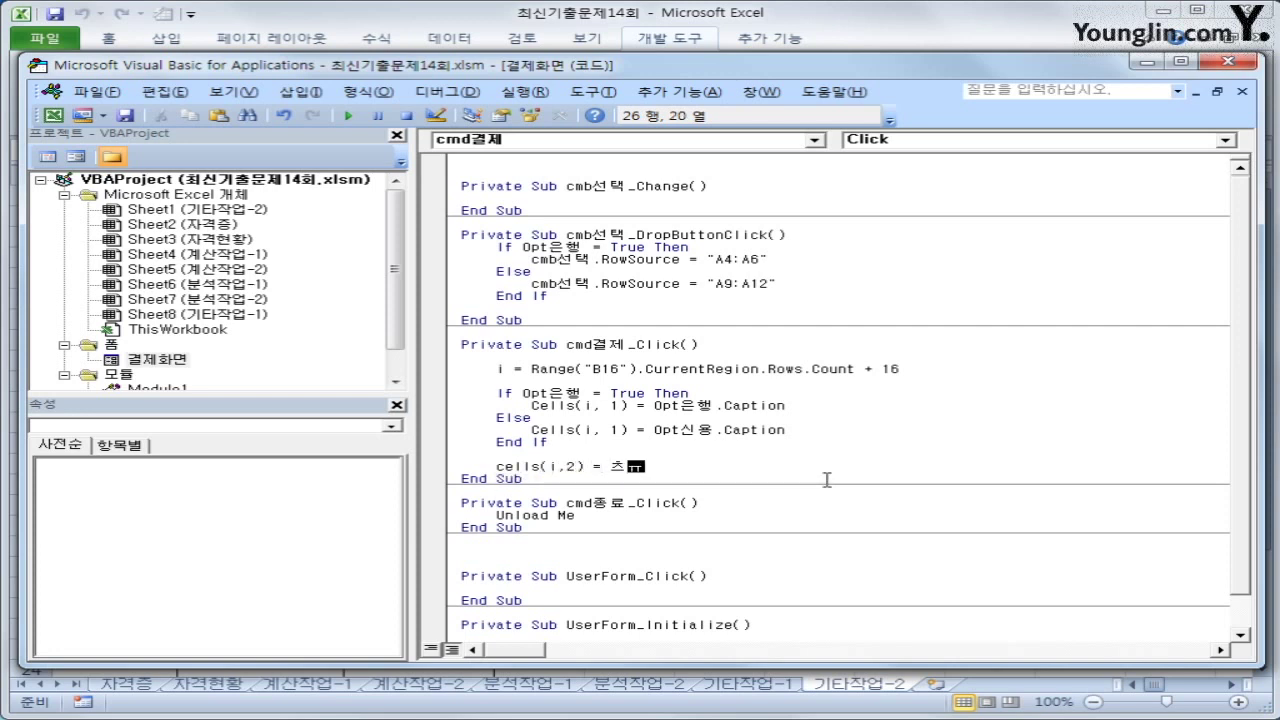
key(BackSpace)
key(BackSpace)
text(cmb선택)
key(Return)
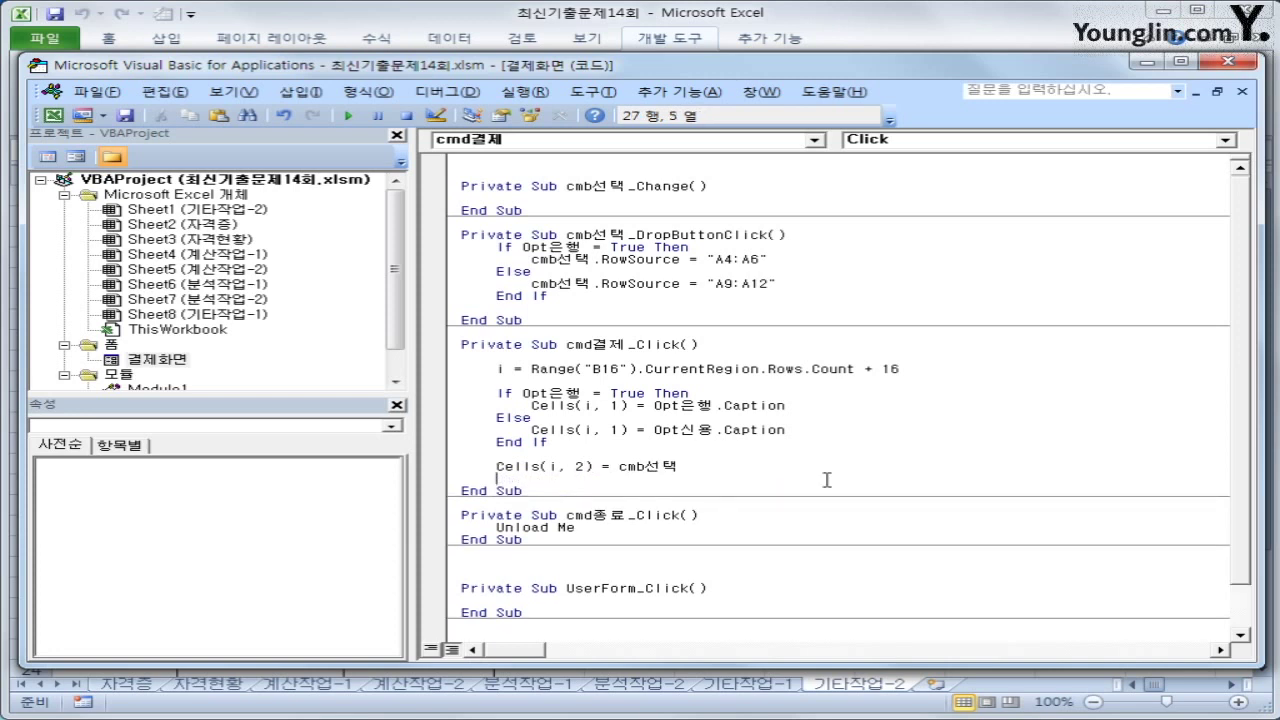
Add the line Cells(i, 3) = txt금액 * 1 to store the amount as a number
text(cells(i,3) = txt금액)
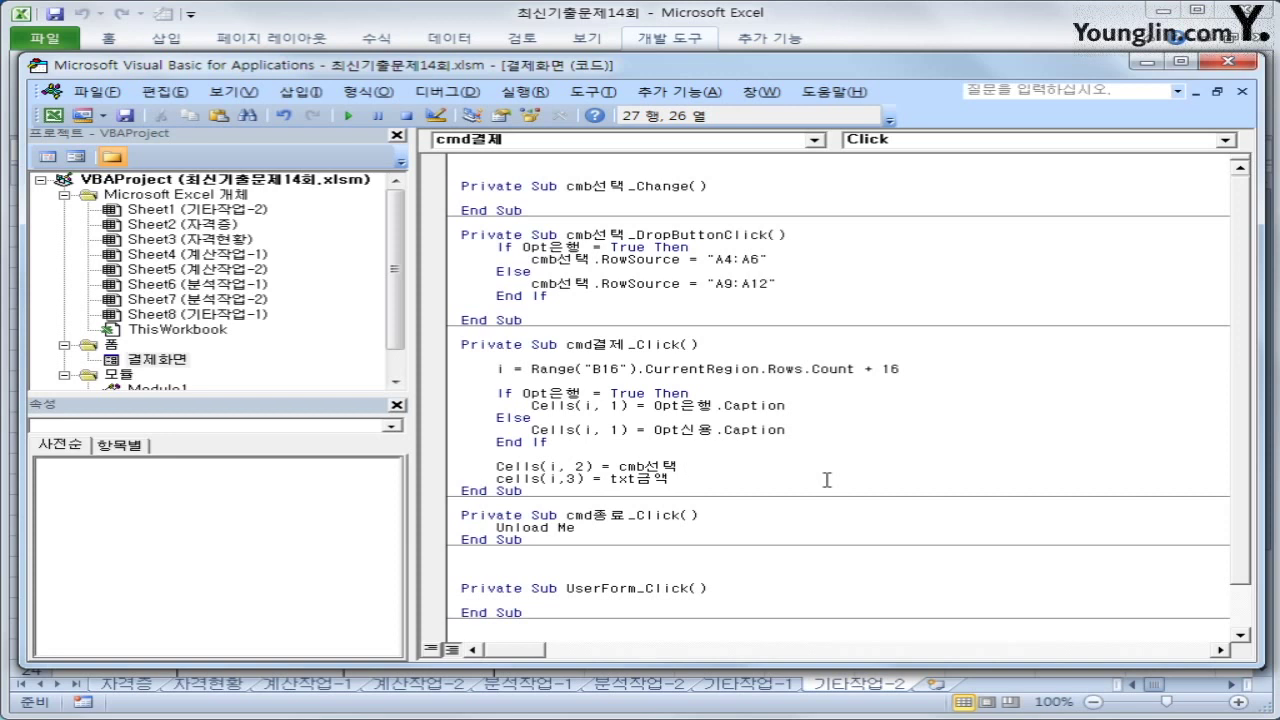
text(* 1)
key(Return)
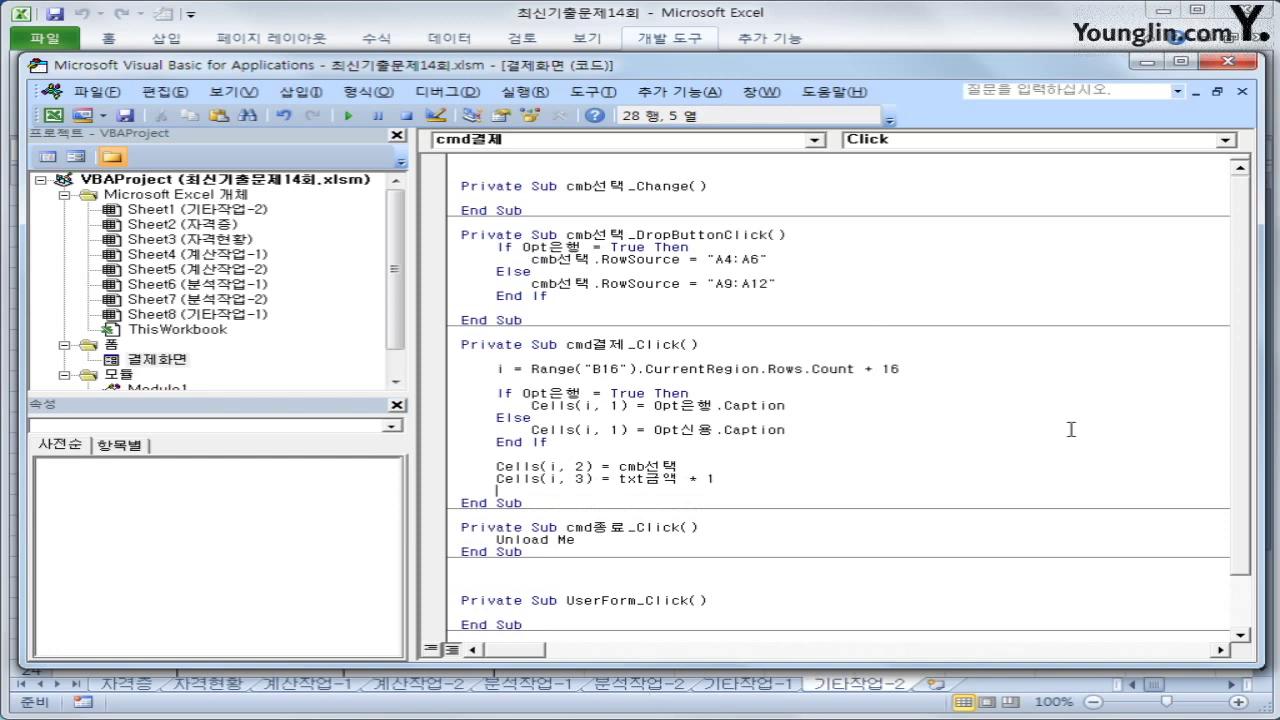
Close the Visual Basic editor, launch the 결제화면 form from 결제하기 on the sheet, and move it clear of the tables
click(1242, 63)
click(466, 362)
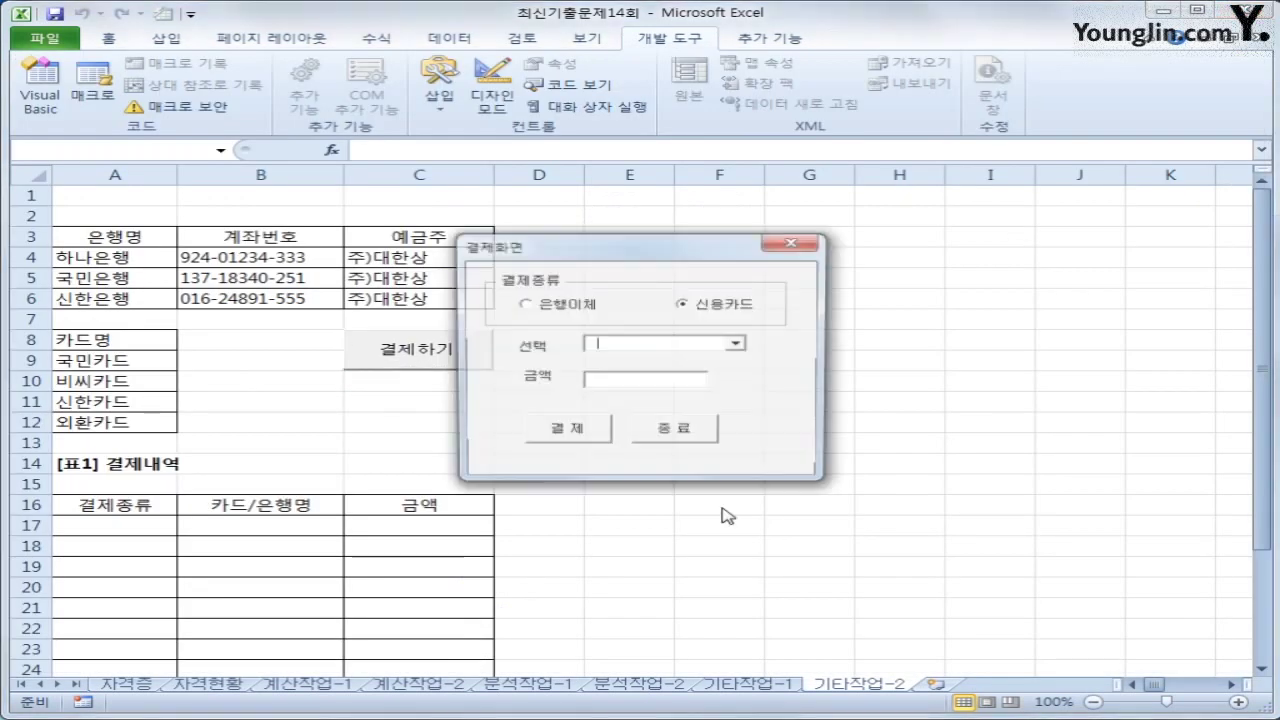
drag(651, 257, 848, 262)
Register a 은행이체 payment of 10000 through 하나은행 in the 결제화면 form
click(838, 276)
click(1022, 316)
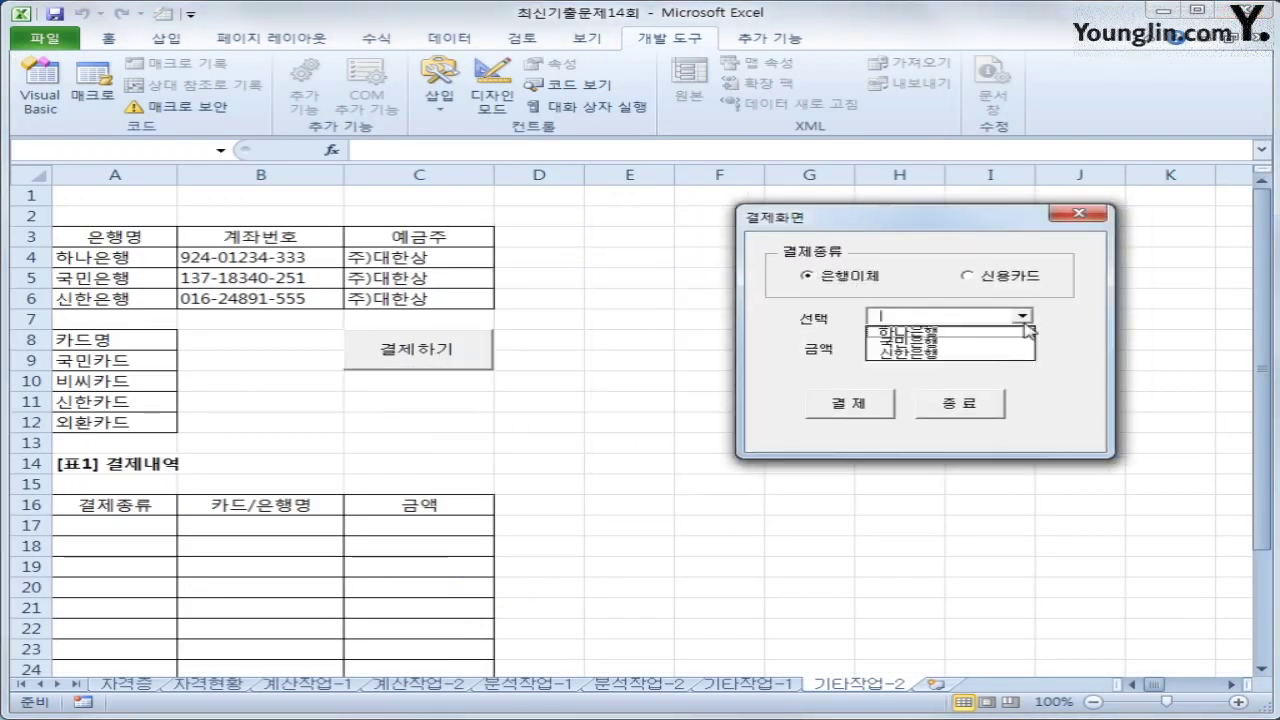
click(900, 329)
click(959, 352)
text(10000)
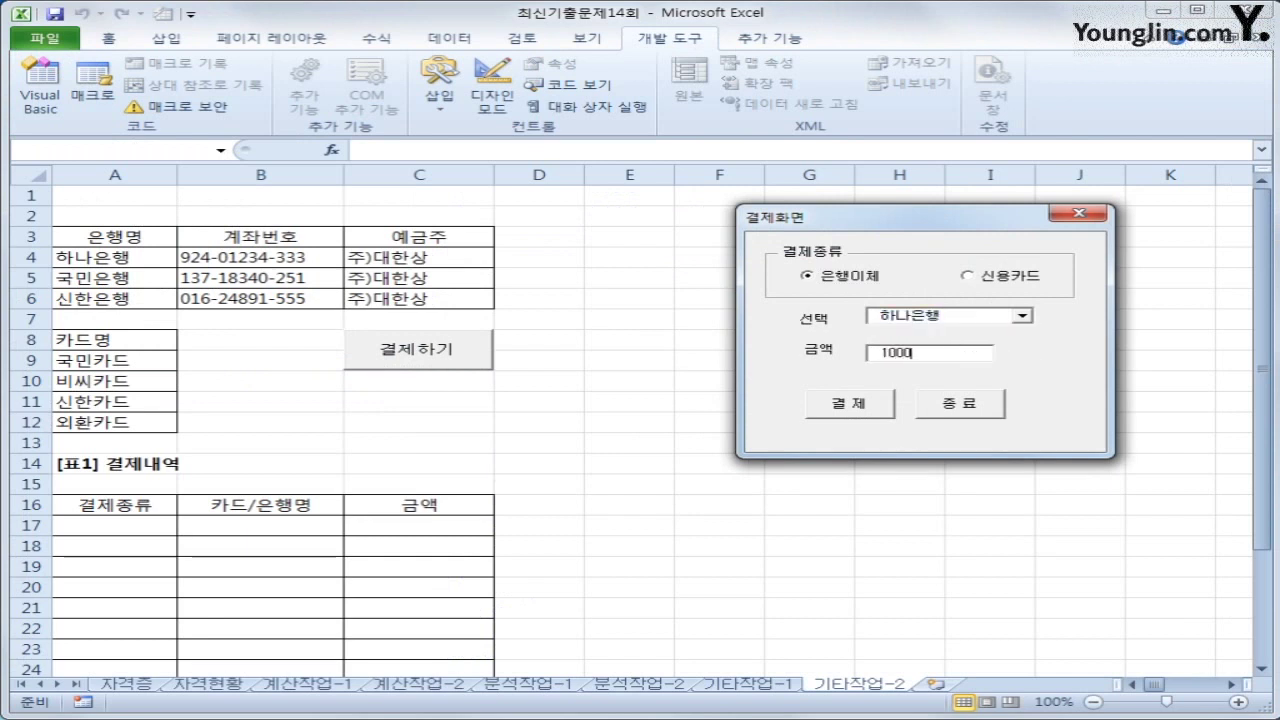
click(857, 408)
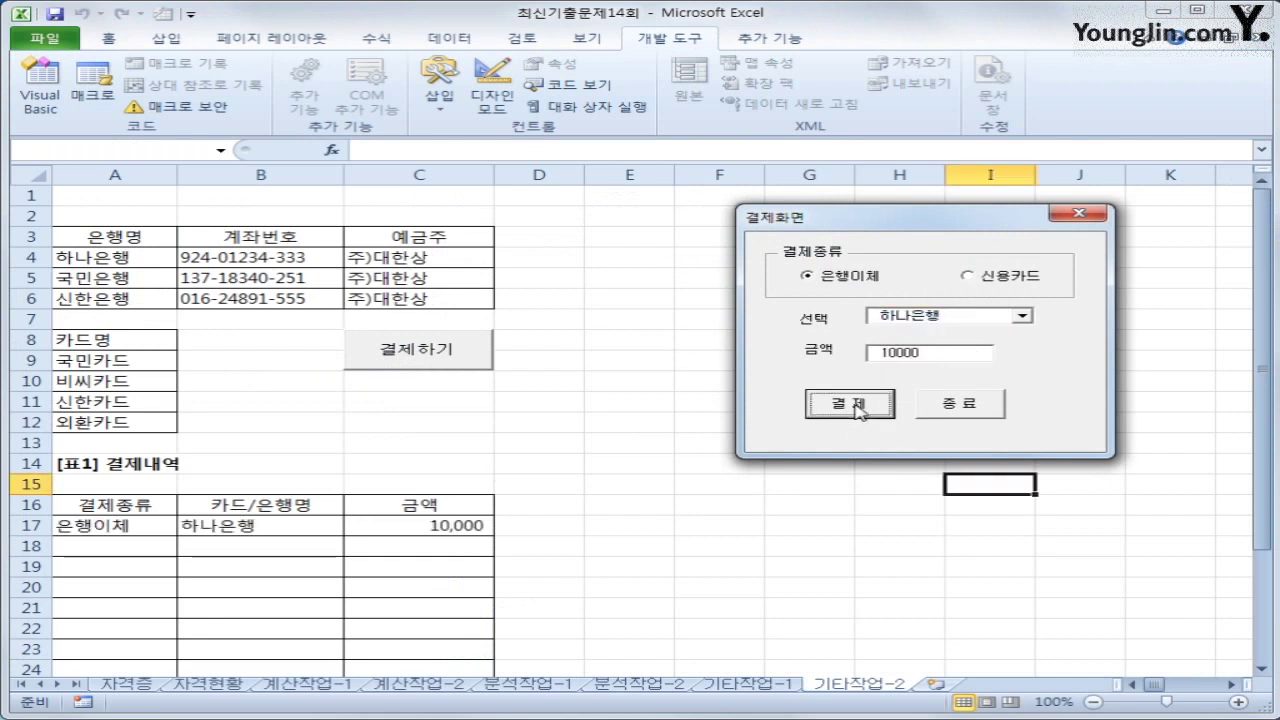
Register a 신용카드 payment of 50000 with 비씨카드, and close the form with its 종료 command
click(995, 279)
click(1020, 318)
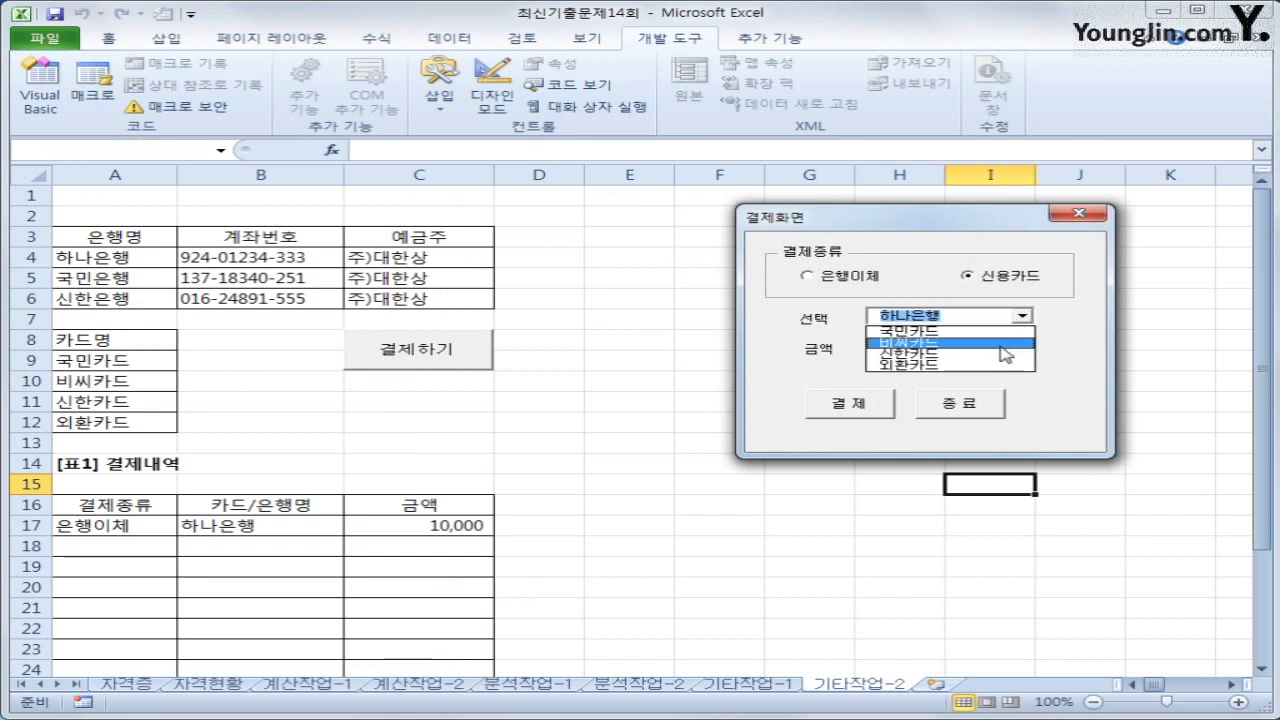
click(1000, 342)
double_click(938, 354)
text(50000)
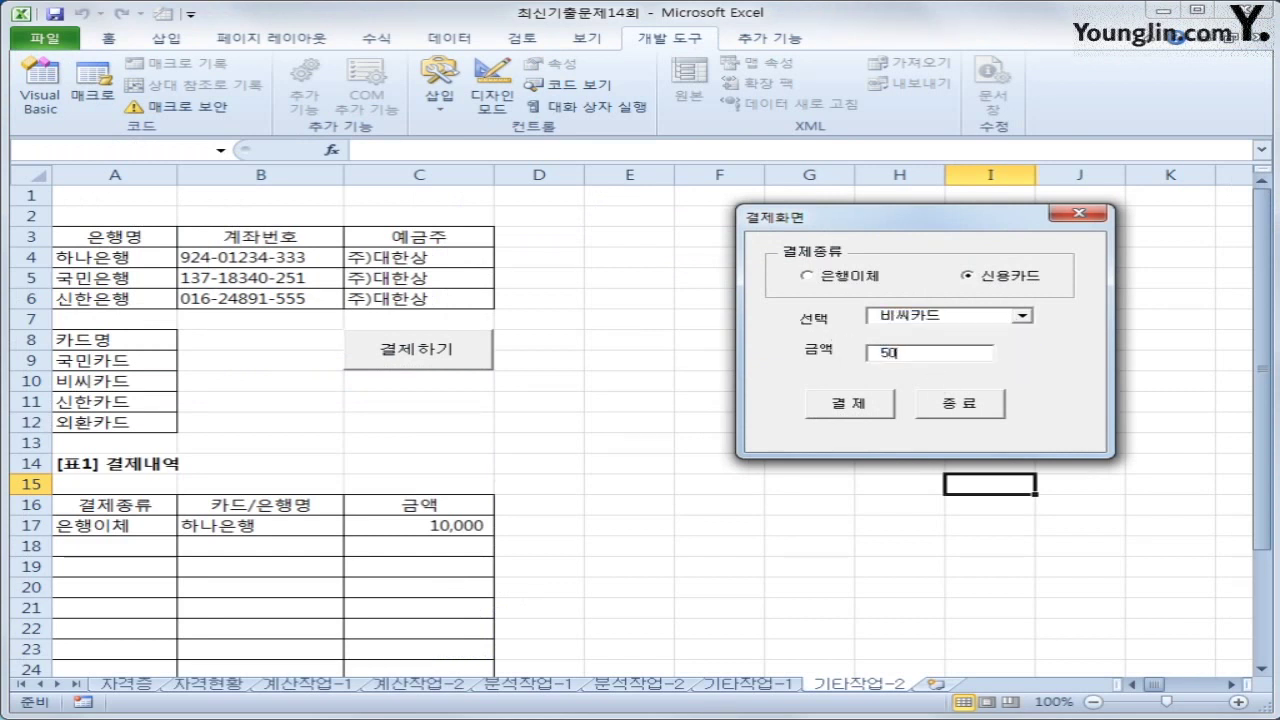
click(886, 407)
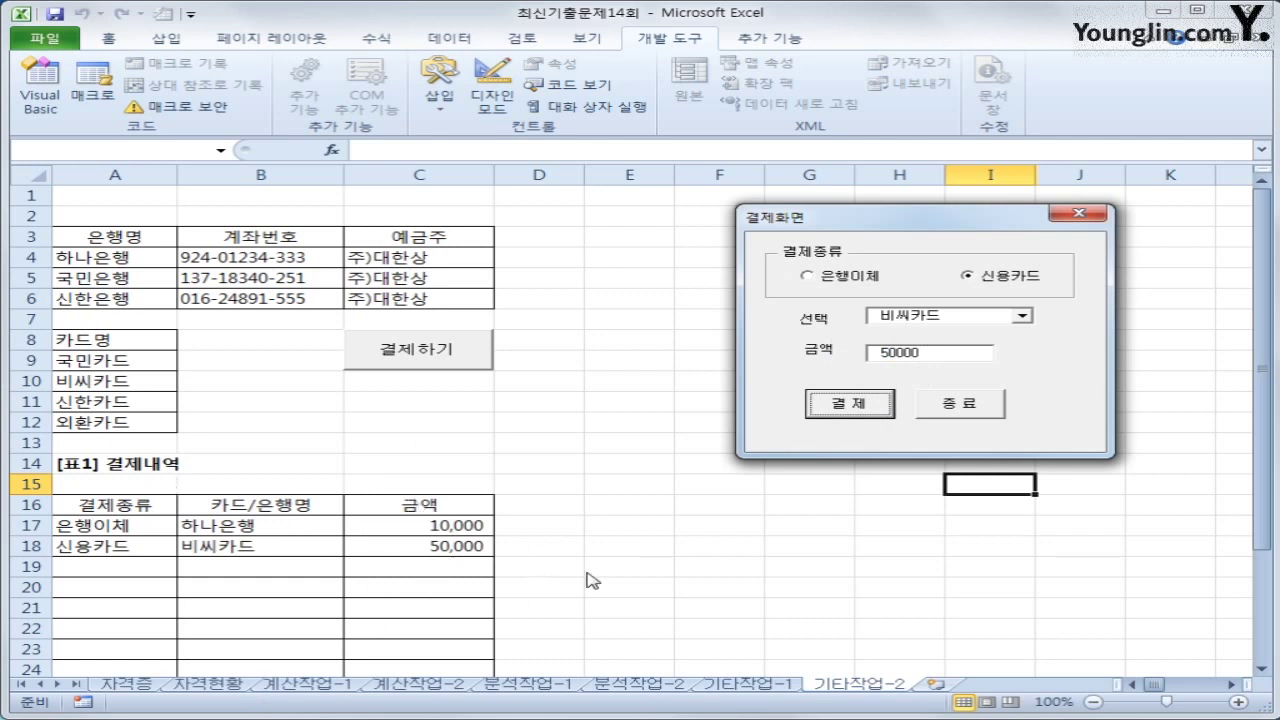
click(995, 405)
click(976, 578)
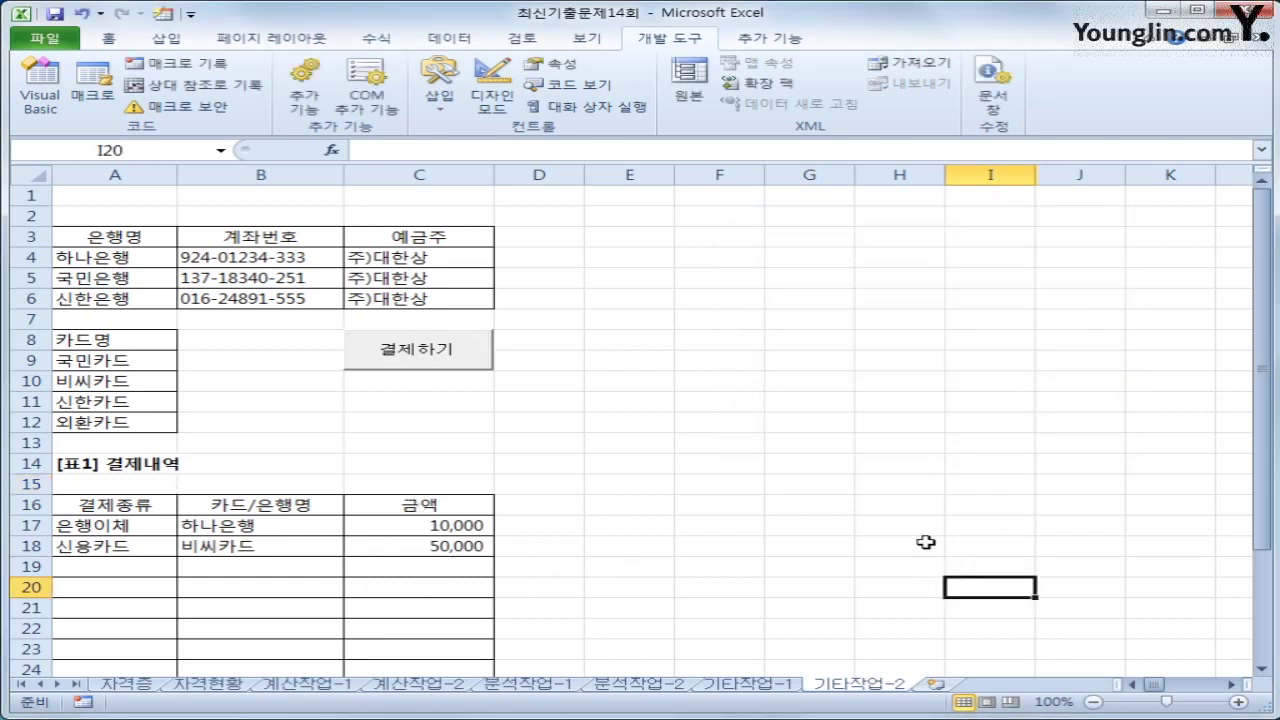